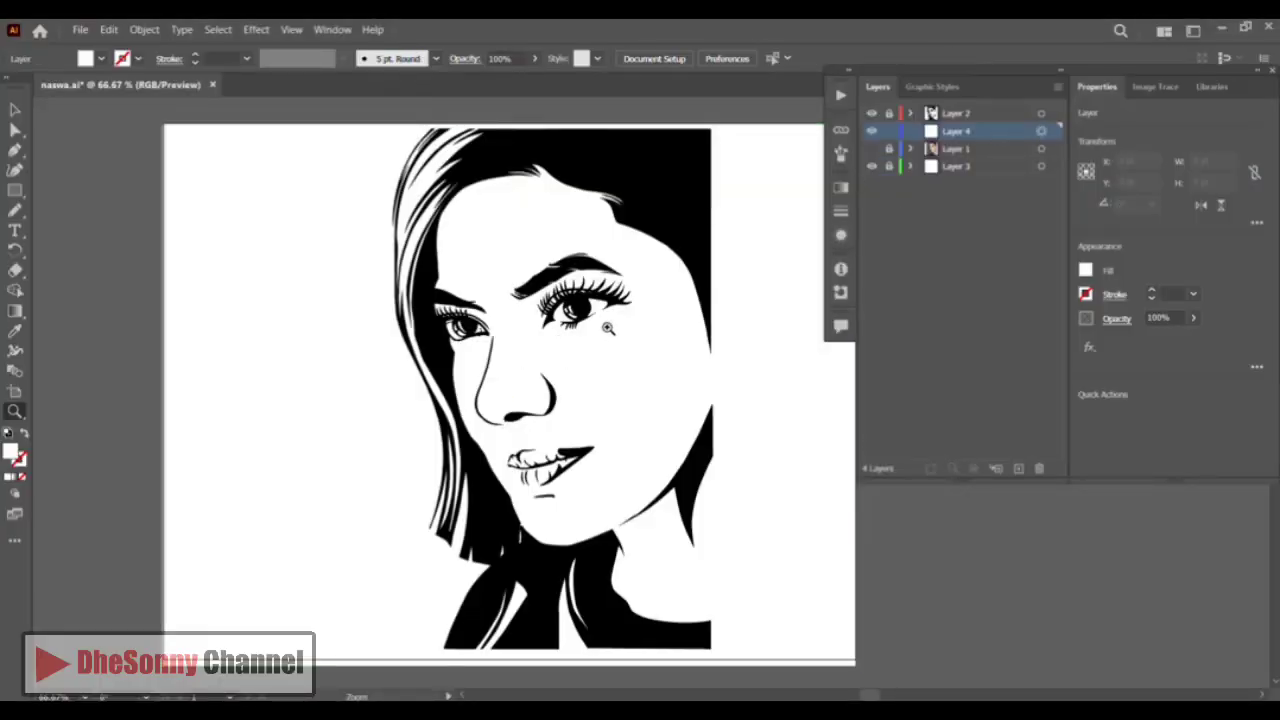
# Start a Pen tool path on Layer 4 for the skin, tracing around the eye beside the side hair
pyautogui.click(607, 328)
pyautogui.moveTo(580, 437); pyautogui.dragTo(568, 352)
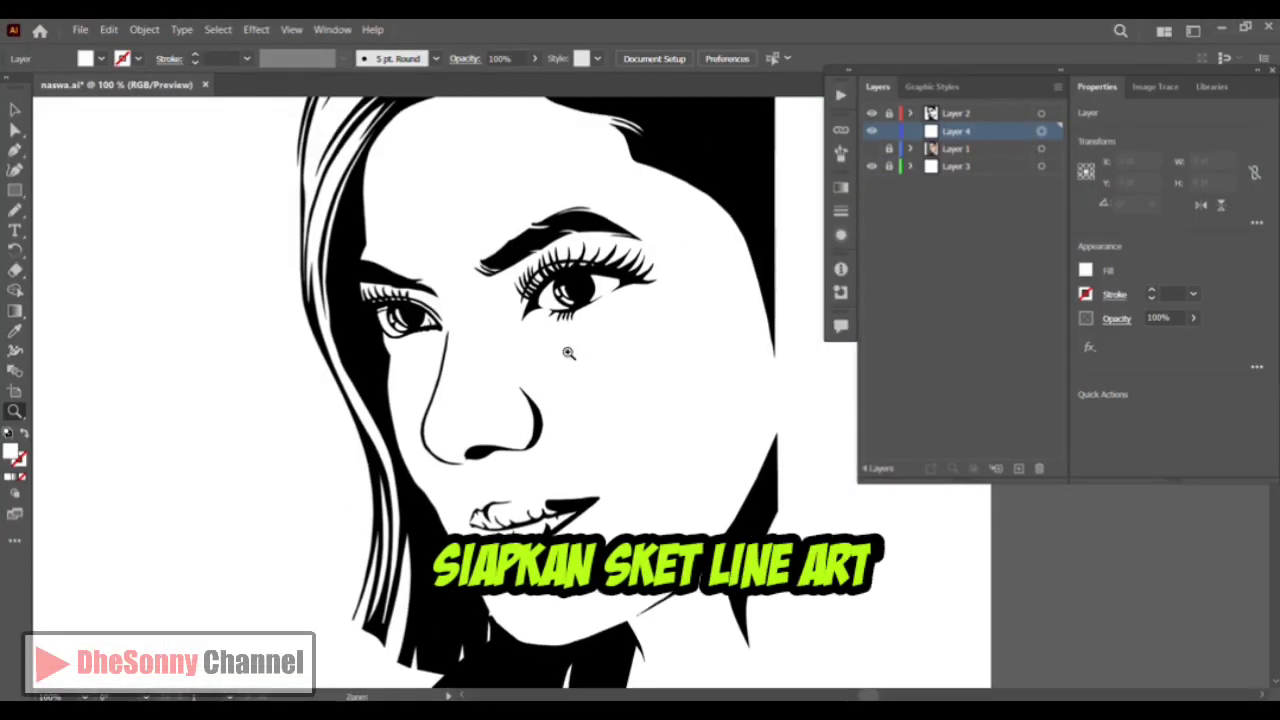
pyautogui.click(426, 243)
pyautogui.press('p')
pyautogui.moveTo(471, 234); pyautogui.dragTo(369, 204)
pyautogui.click(425, 489)
pyautogui.click(438, 496)
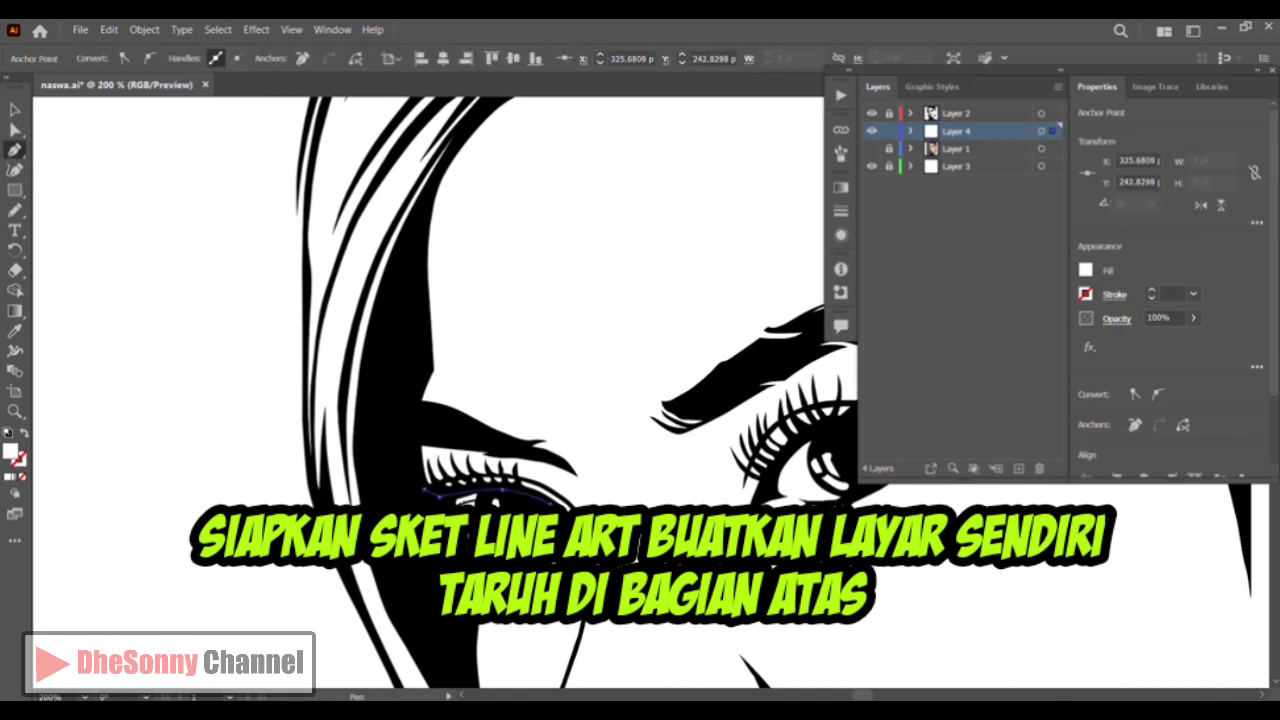
pyautogui.press('z')
pyautogui.click(555, 470)
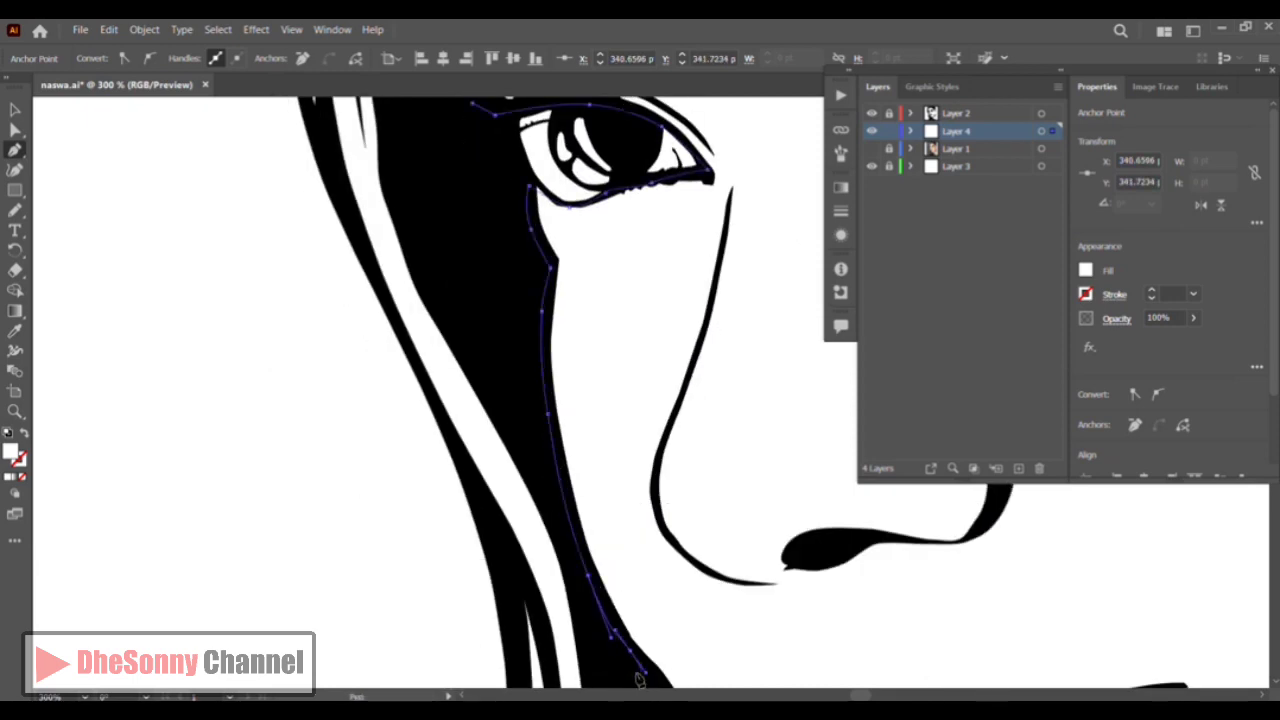
# Continue the skin path down the cheek beside the hair and around to the chin
pyautogui.moveTo(637, 676); pyautogui.dragTo(481, 448)
pyautogui.moveTo(529, 497); pyautogui.dragTo(592, 614)
pyautogui.moveTo(592, 614); pyautogui.dragTo(517, 413)
pyautogui.moveTo(598, 572); pyautogui.dragTo(535, 537)
pyautogui.moveTo(567, 622); pyautogui.dragTo(407, 480)
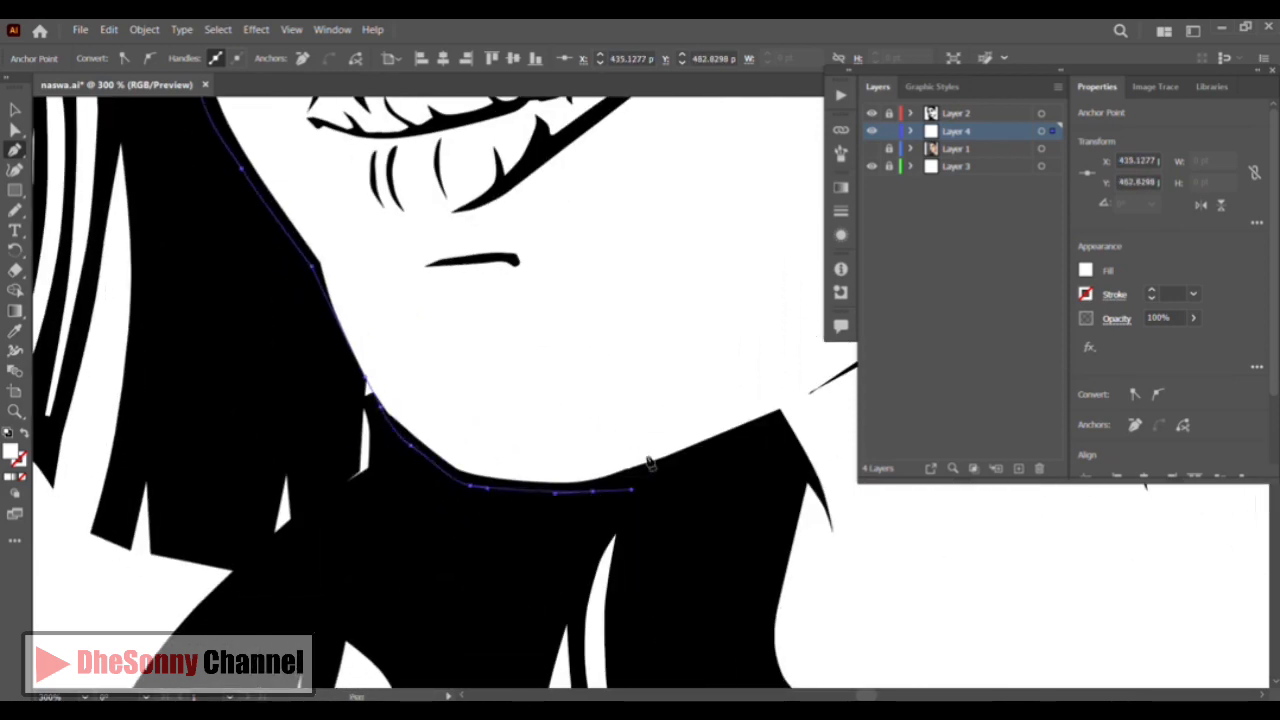
# Trace the skin path along the underside of the jaw and down the neck to the neckline
pyautogui.click(720, 444)
pyautogui.click(775, 419)
pyautogui.moveTo(775, 419); pyautogui.dragTo(477, 229)
pyautogui.click(503, 275)
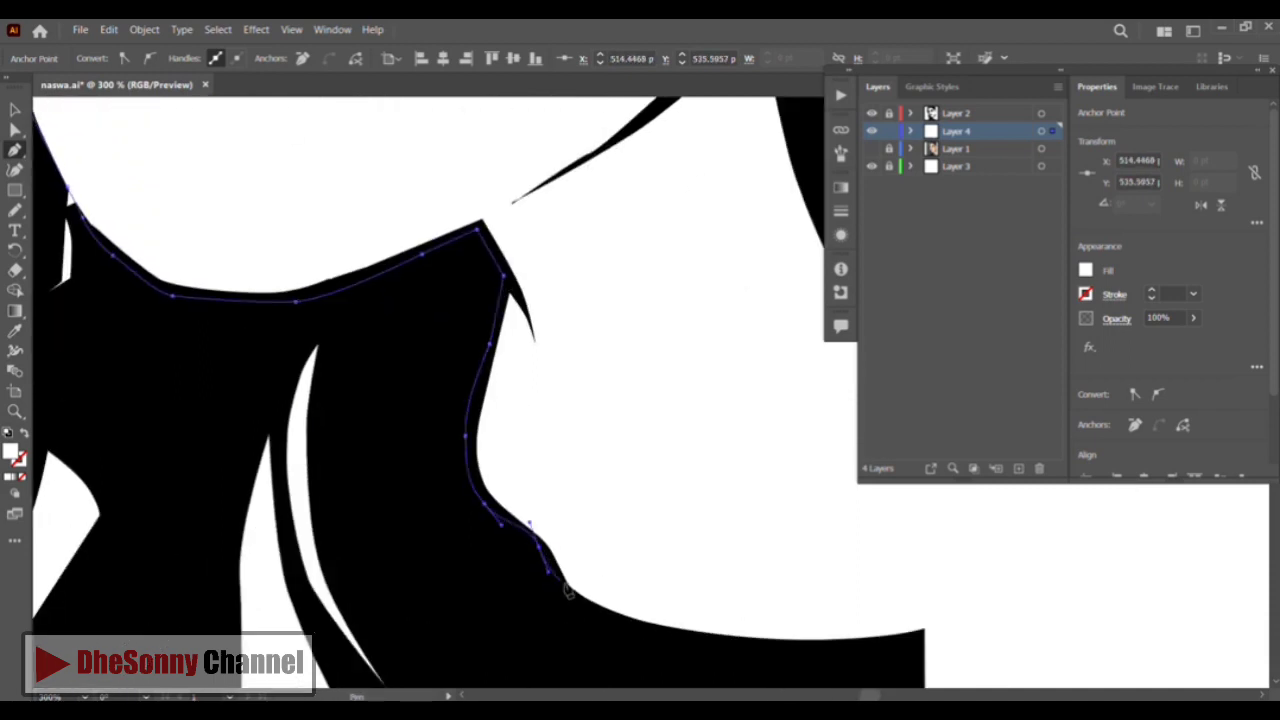
pyautogui.click(566, 592)
pyautogui.moveTo(566, 592); pyautogui.dragTo(449, 484)
# Take the skin path up the portrait's straight side edge, past the neck hair, to the hair beside the temple
pyautogui.moveTo(733, 284); pyautogui.dragTo(686, 471)
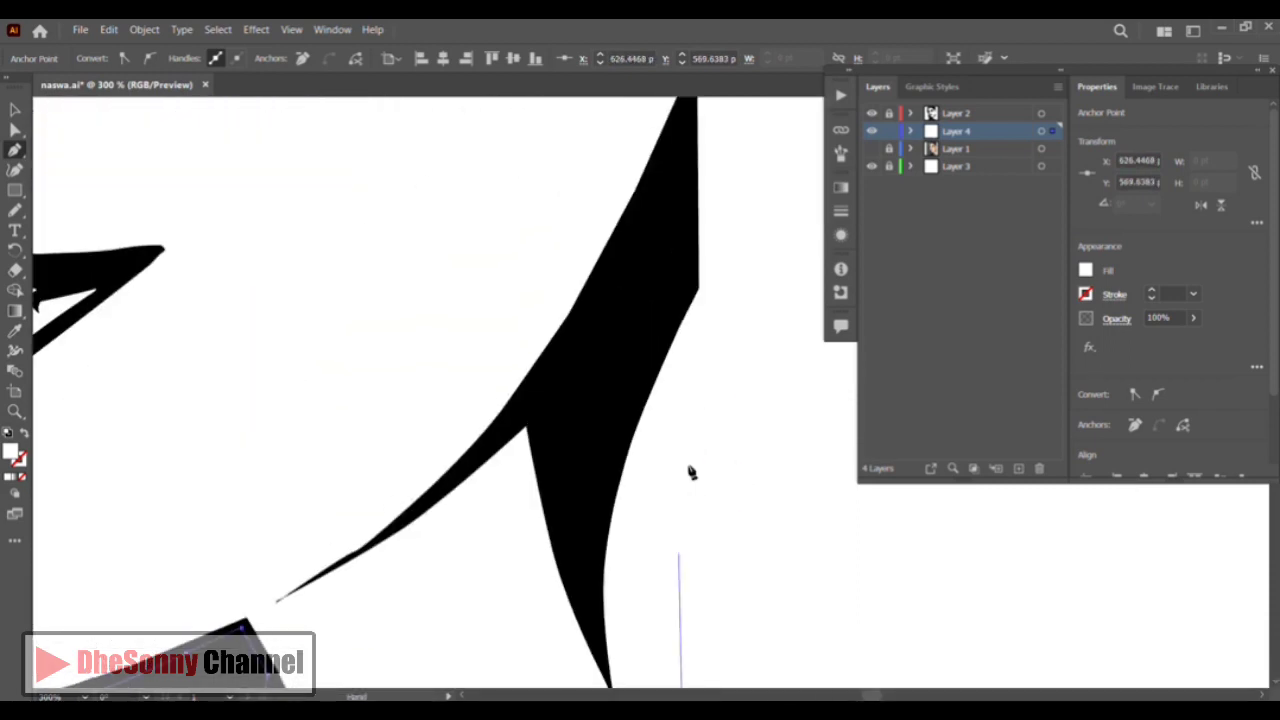
pyautogui.moveTo(697, 114); pyautogui.dragTo(713, 559)
pyautogui.click(711, 217)
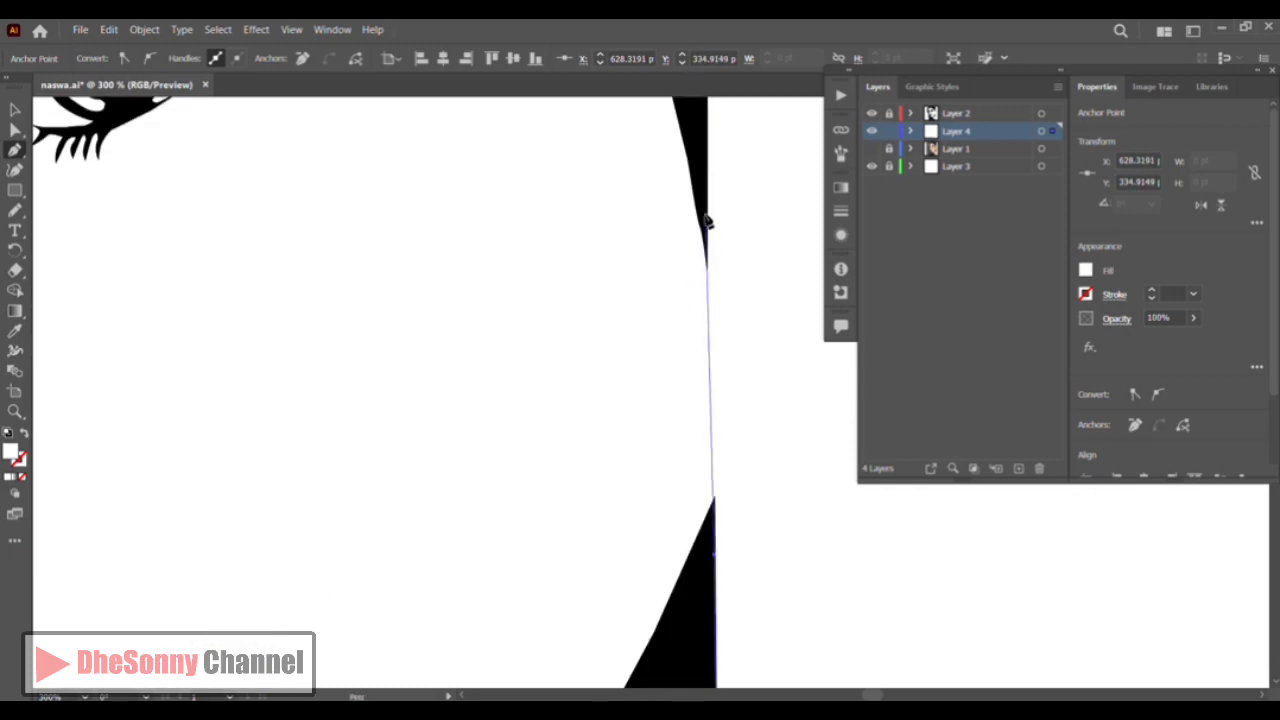
pyautogui.moveTo(708, 217); pyautogui.dragTo(764, 624)
pyautogui.moveTo(717, 395); pyautogui.dragTo(687, 312)
# Trace the skin path along the hairline across the top of the forehead
pyautogui.moveTo(479, 126); pyautogui.dragTo(586, 177)
pyautogui.click(516, 151)
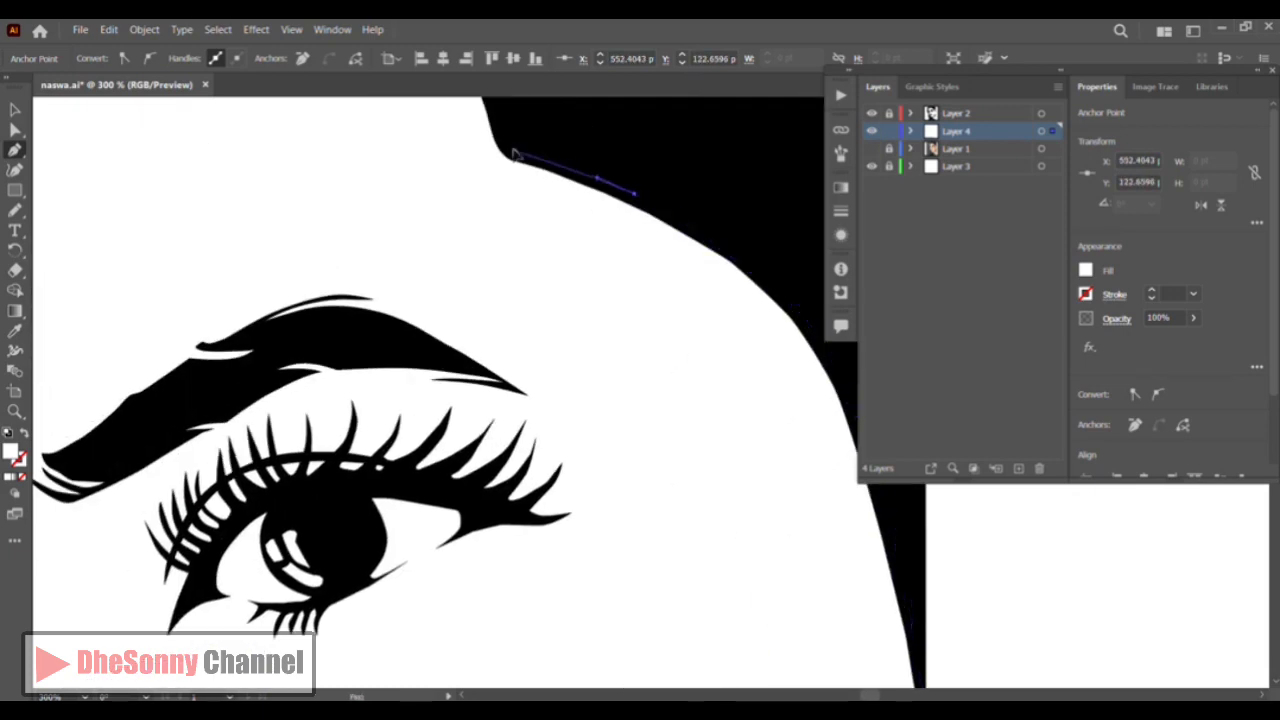
pyautogui.moveTo(516, 151); pyautogui.dragTo(678, 425)
pyautogui.click(664, 385)
pyautogui.click(693, 383)
pyautogui.moveTo(718, 336); pyautogui.dragTo(709, 314)
pyautogui.moveTo(697, 302); pyautogui.dragTo(678, 295)
pyautogui.click(516, 262)
pyautogui.moveTo(270, 146); pyautogui.dragTo(240, 151)
pyautogui.moveTo(191, 186); pyautogui.dragTo(628, 160)
pyautogui.moveTo(468, 201); pyautogui.dragTo(426, 220)
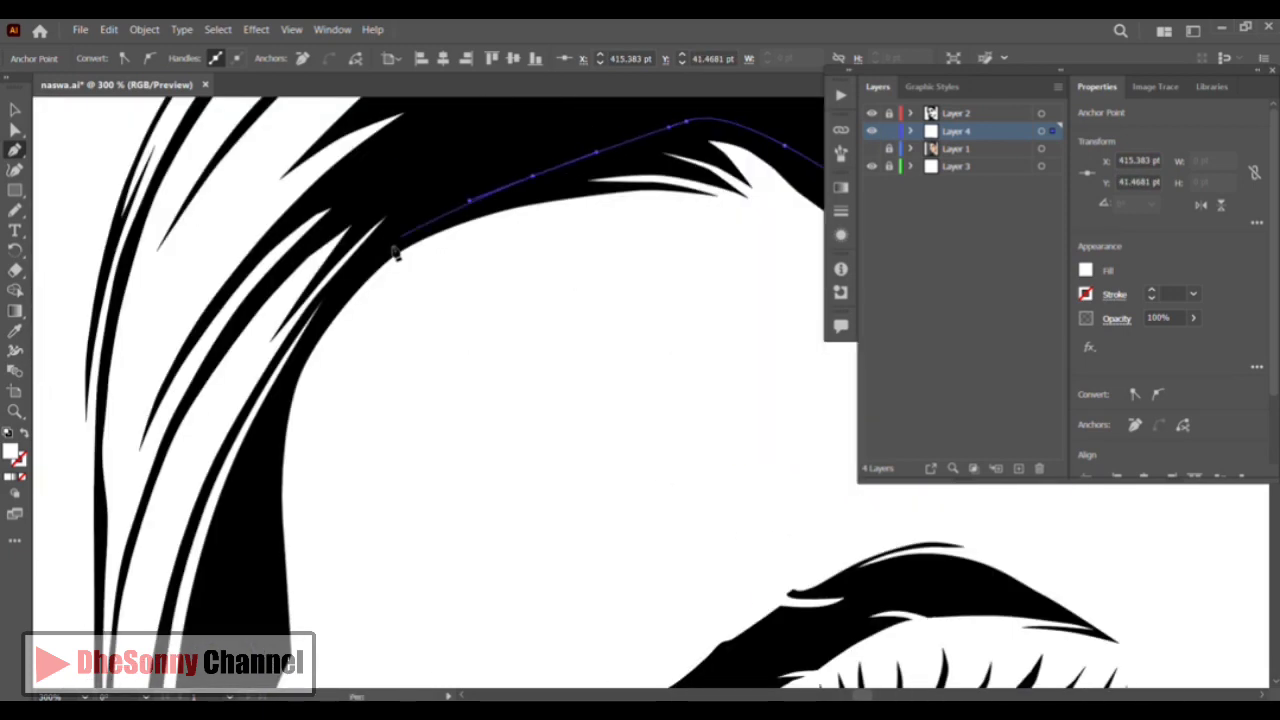
# Bring the skin path down the side hair past the eyebrow and close it at its start by the eye
pyautogui.moveTo(356, 281); pyautogui.dragTo(326, 314)
pyautogui.moveTo(295, 368); pyautogui.dragTo(278, 411)
pyautogui.moveTo(271, 490); pyautogui.dragTo(276, 537)
pyautogui.moveTo(280, 556); pyautogui.dragTo(334, 370)
pyautogui.scroll(-3, 311, 543)
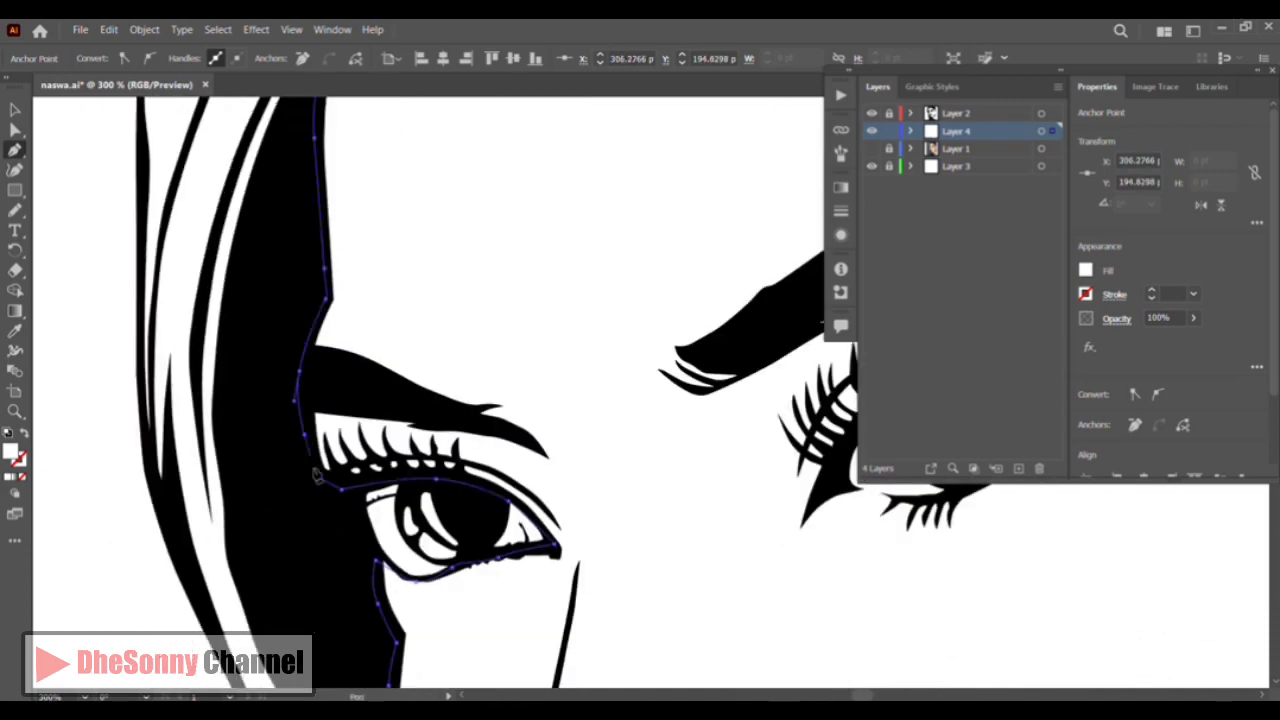
# Draw a closed path around the white of the other eye, under the larger set of lashes
pyautogui.moveTo(514, 393); pyautogui.dragTo(62, 473)
pyautogui.click(398, 564)
pyautogui.moveTo(497, 576); pyautogui.dragTo(543, 563)
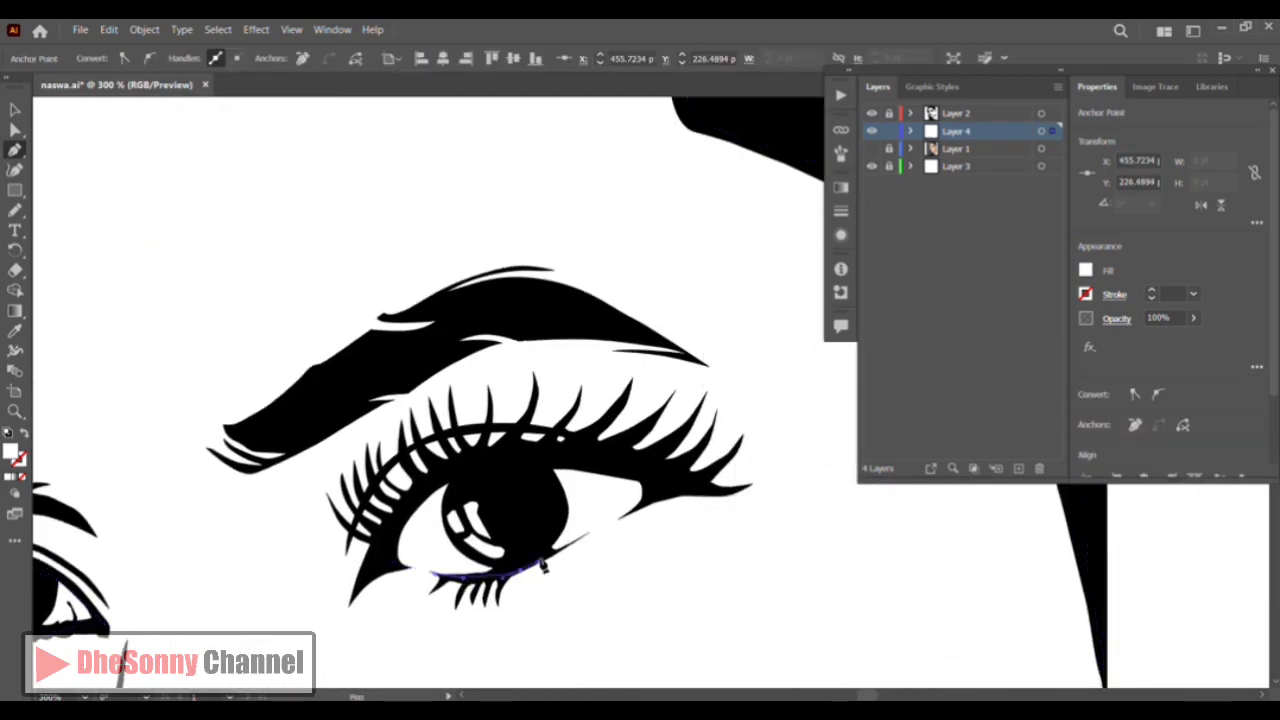
pyautogui.click(578, 547)
pyautogui.click(546, 451)
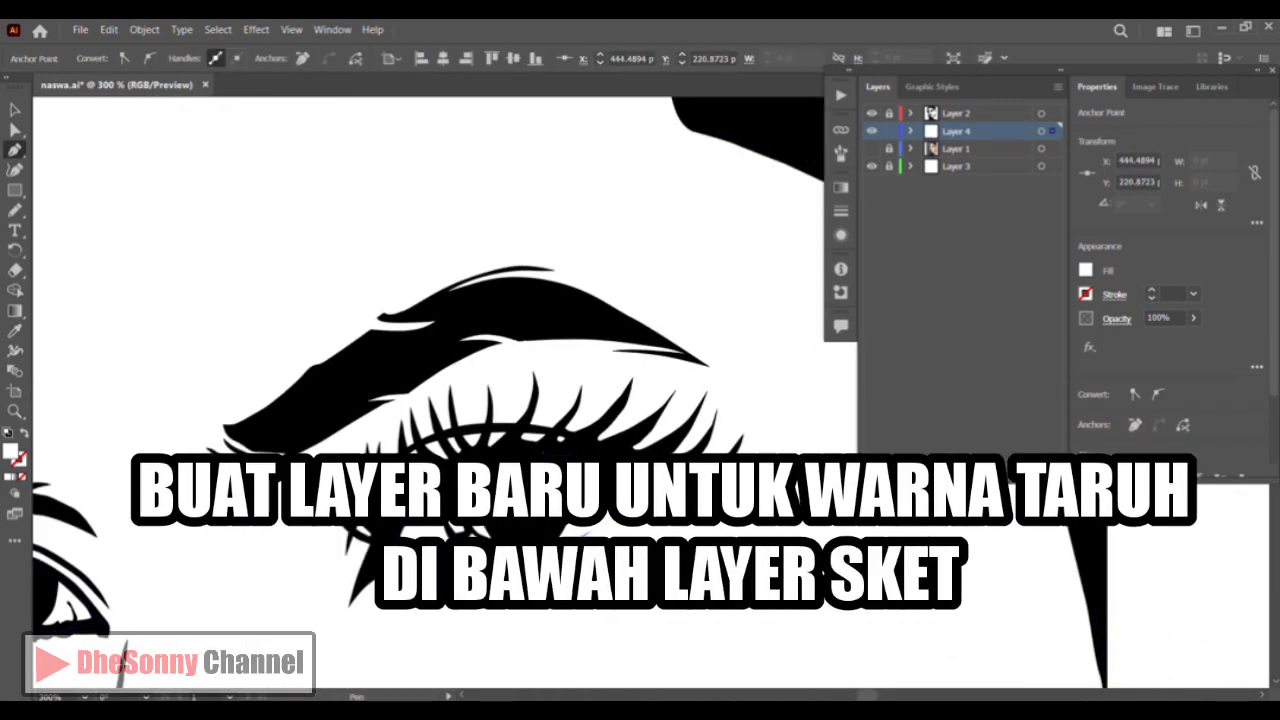
# Combine the eye path and the skin path into one compound path with Pathfinder, cutting the eye out of the skin
pyautogui.click(14, 110)
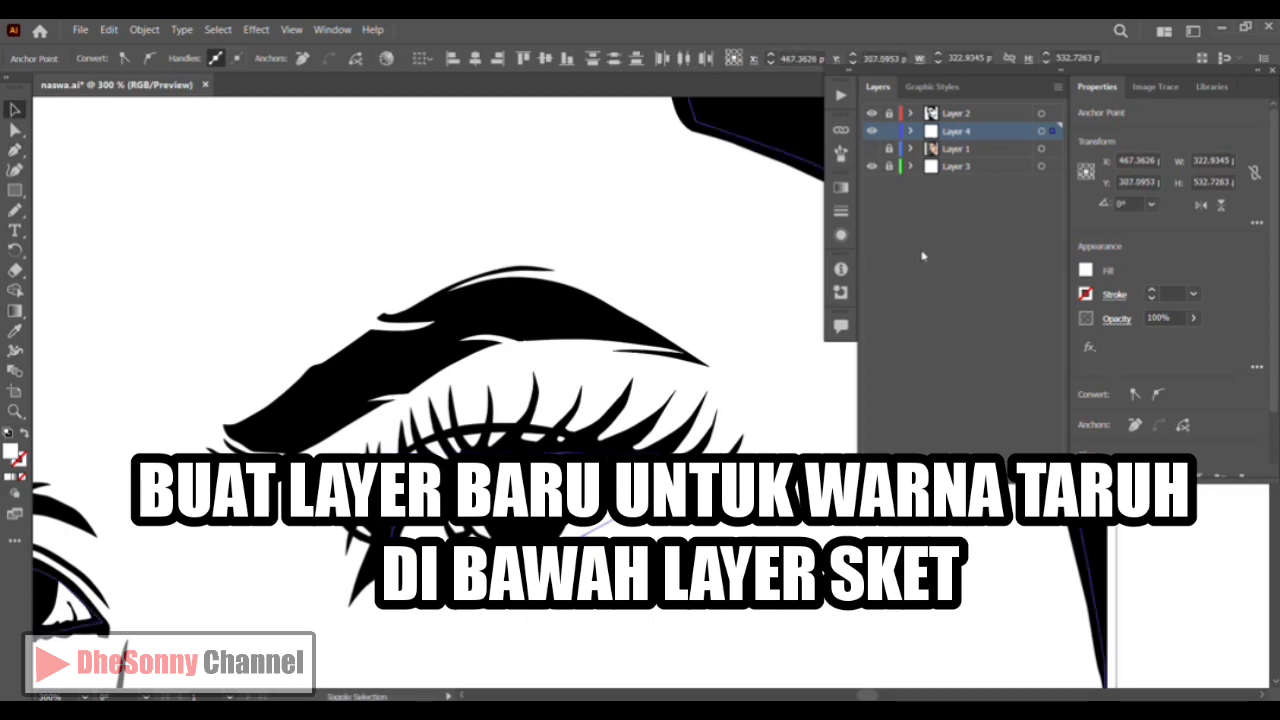
pyautogui.click(332, 29)
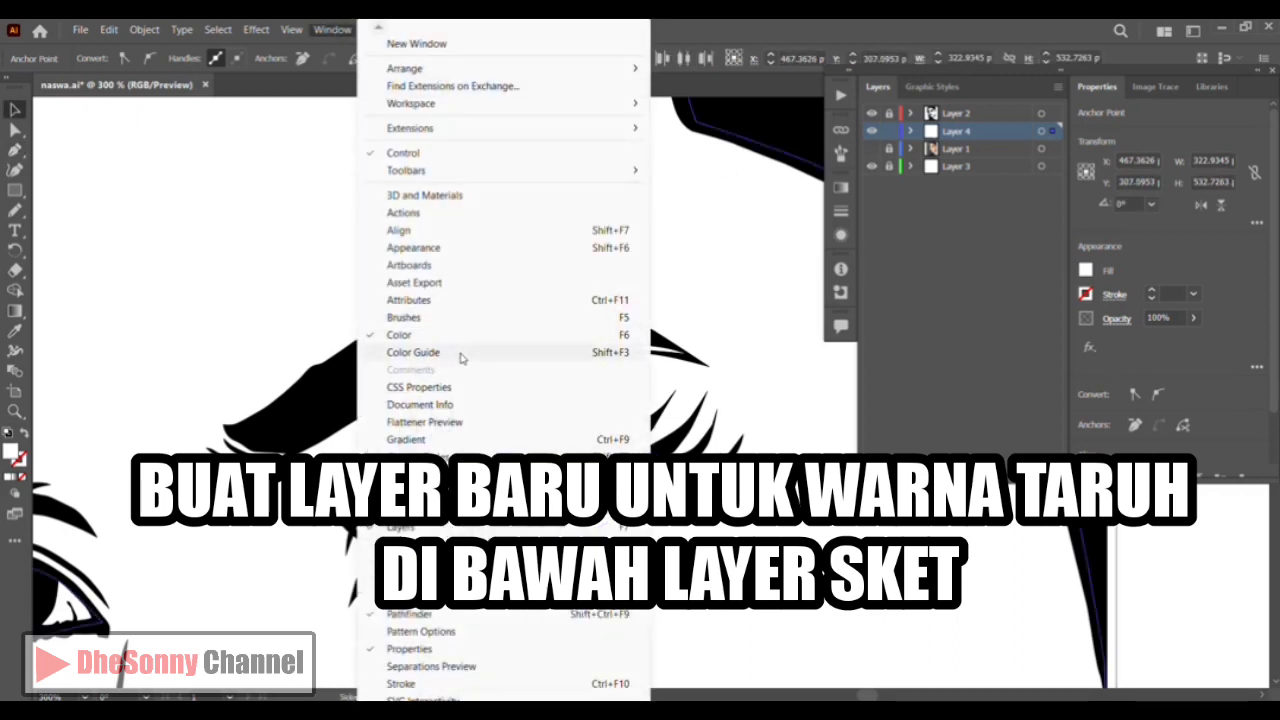
pyautogui.click(420, 614)
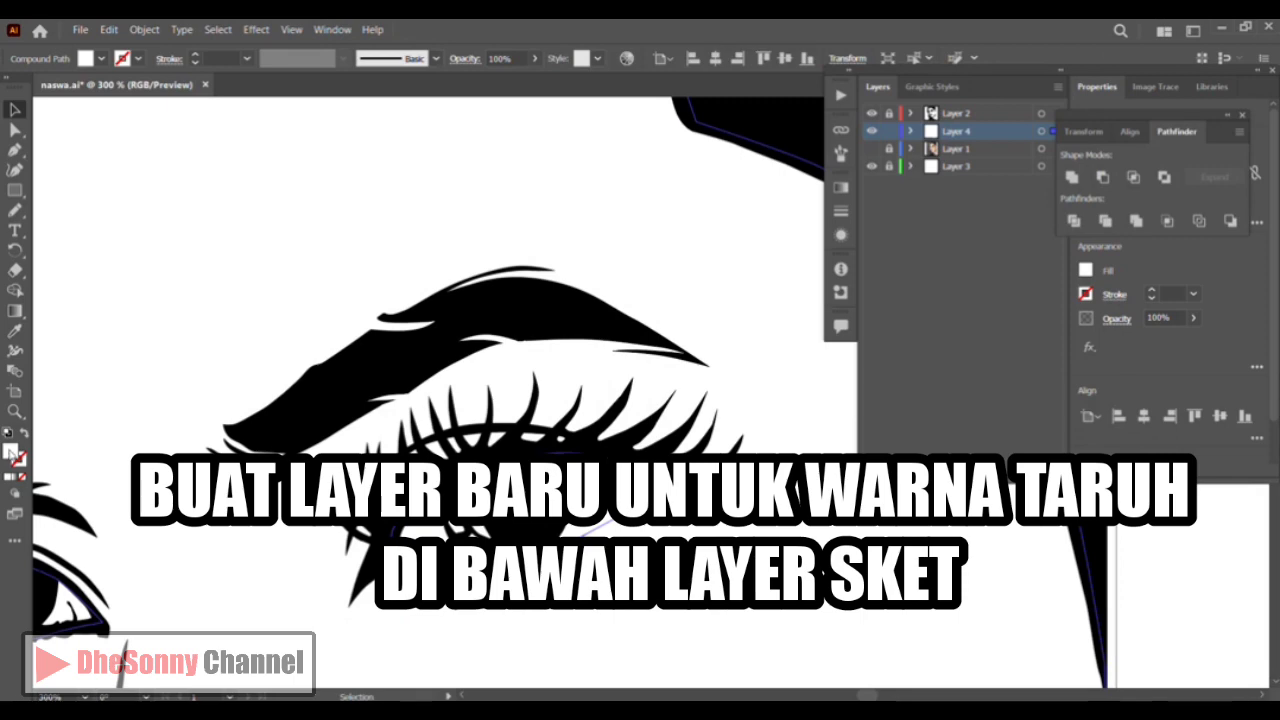
# Fill the skin compound path with light peach F7D4A1 and deselect it
pyautogui.doubleClick(12, 454)
pyautogui.click(761, 554)
pyautogui.click(623, 380)
pyautogui.click(611, 369)
pyautogui.click(900, 369)
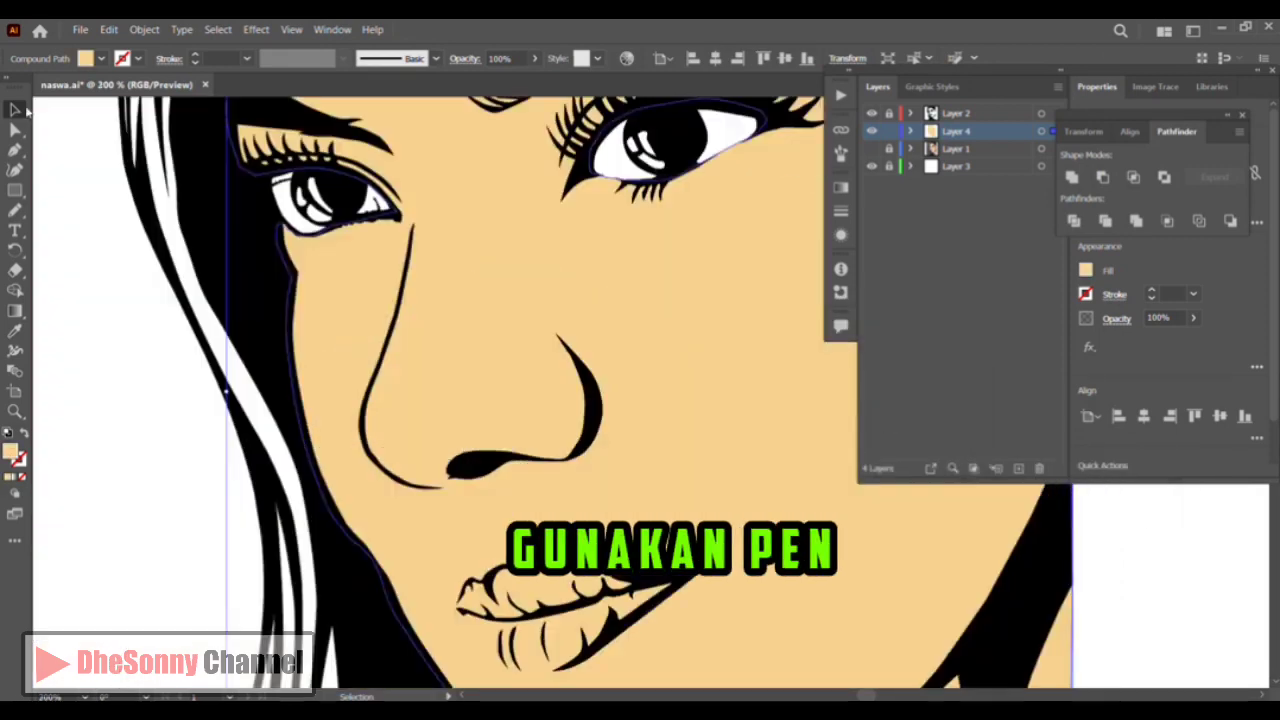
pyautogui.keyDown('alt'); pyautogui.click(266, 397); pyautogui.keyUp('alt')
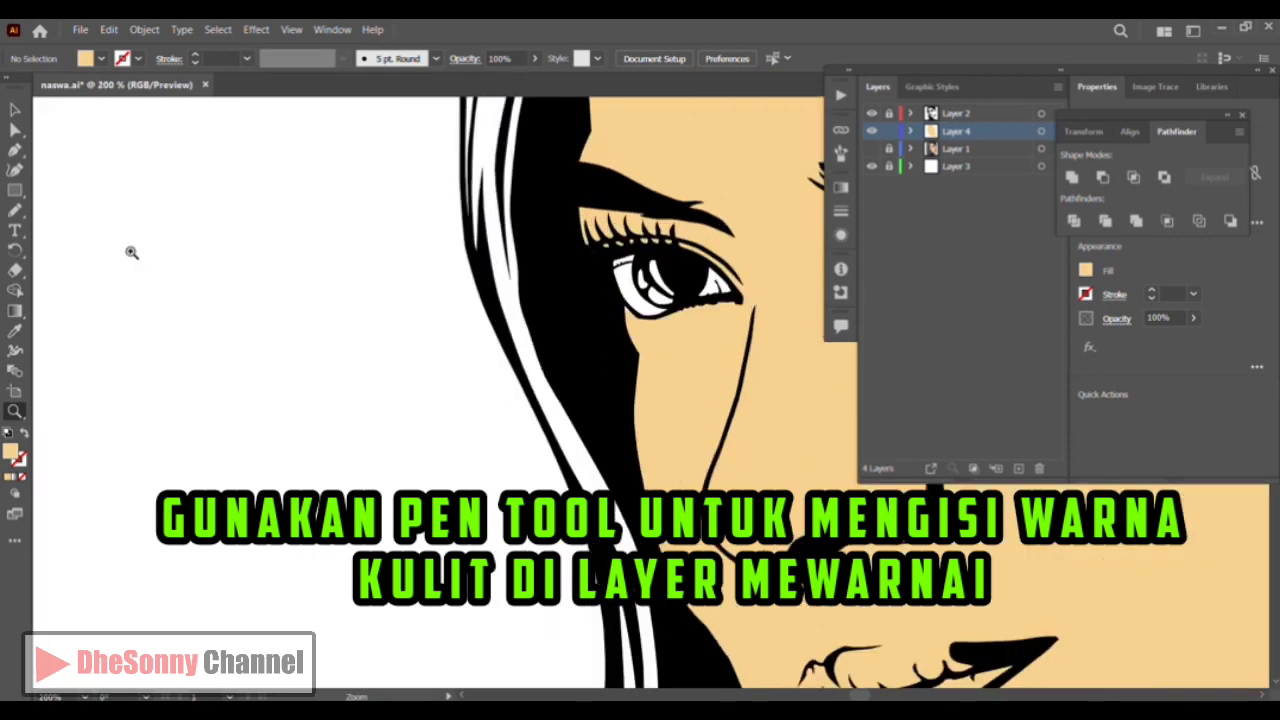
pyautogui.press('v')
pyautogui.click(671, 380)
pyautogui.doubleClick(12, 454)
pyautogui.click(918, 369)
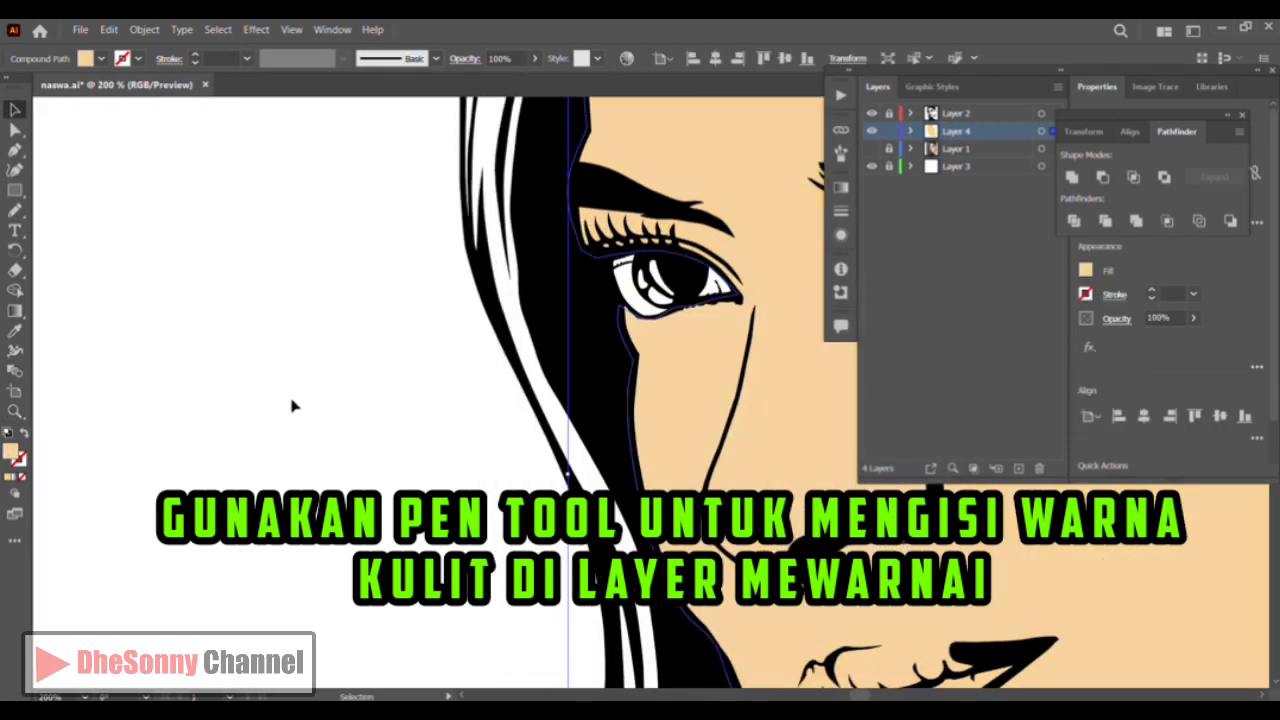
pyautogui.click(167, 285)
# Start a Pen tool path for the hair highlights, tracing the lower side strands and going up their inner edge
pyautogui.click(14, 150)
pyautogui.moveTo(640, 570); pyautogui.dragTo(560, 310)
pyautogui.click(529, 407)
pyautogui.click(538, 478)
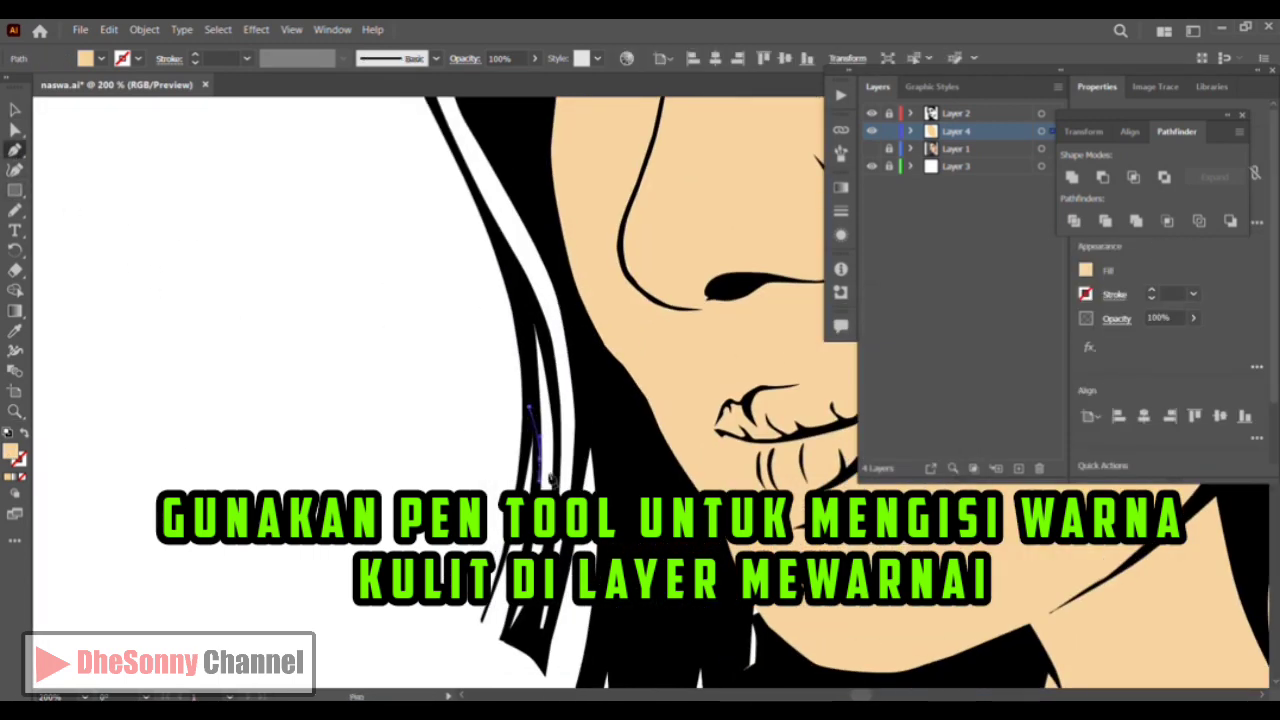
pyautogui.click(530, 553)
pyautogui.click(543, 657)
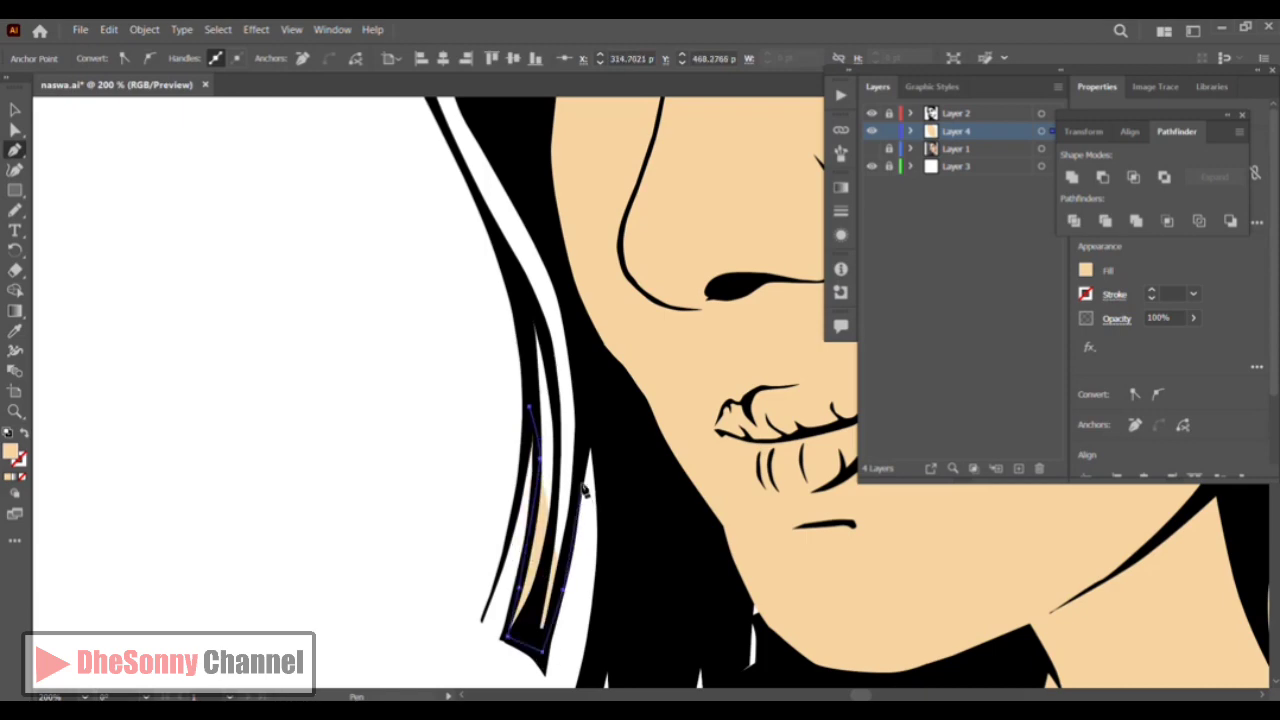
pyautogui.click(581, 478)
pyautogui.click(590, 395)
pyautogui.click(568, 278)
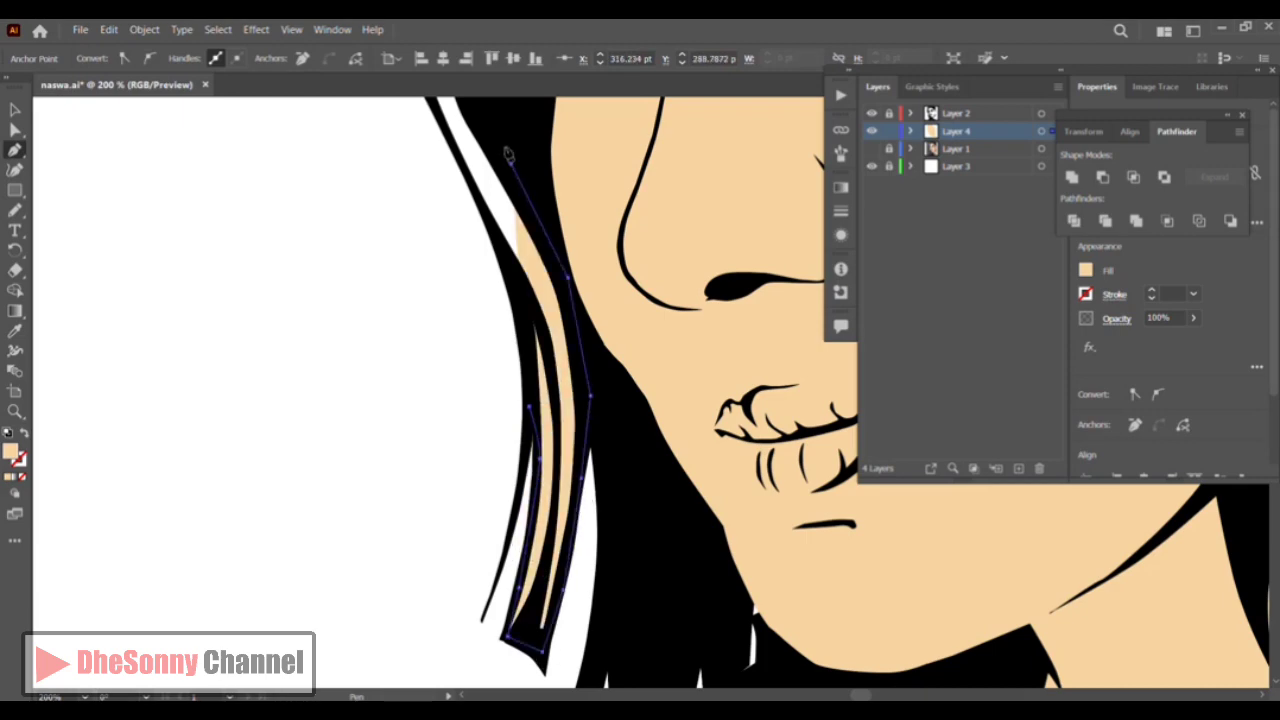
pyautogui.click(492, 135)
# Continue the hair path up through the dark hair beside the face and across the portrait's top edge to the hair's corner
pyautogui.moveTo(492, 135); pyautogui.dragTo(537, 475)
pyautogui.click(498, 362)
pyautogui.click(492, 289)
pyautogui.click(510, 190)
pyautogui.moveTo(510, 190); pyautogui.dragTo(484, 546)
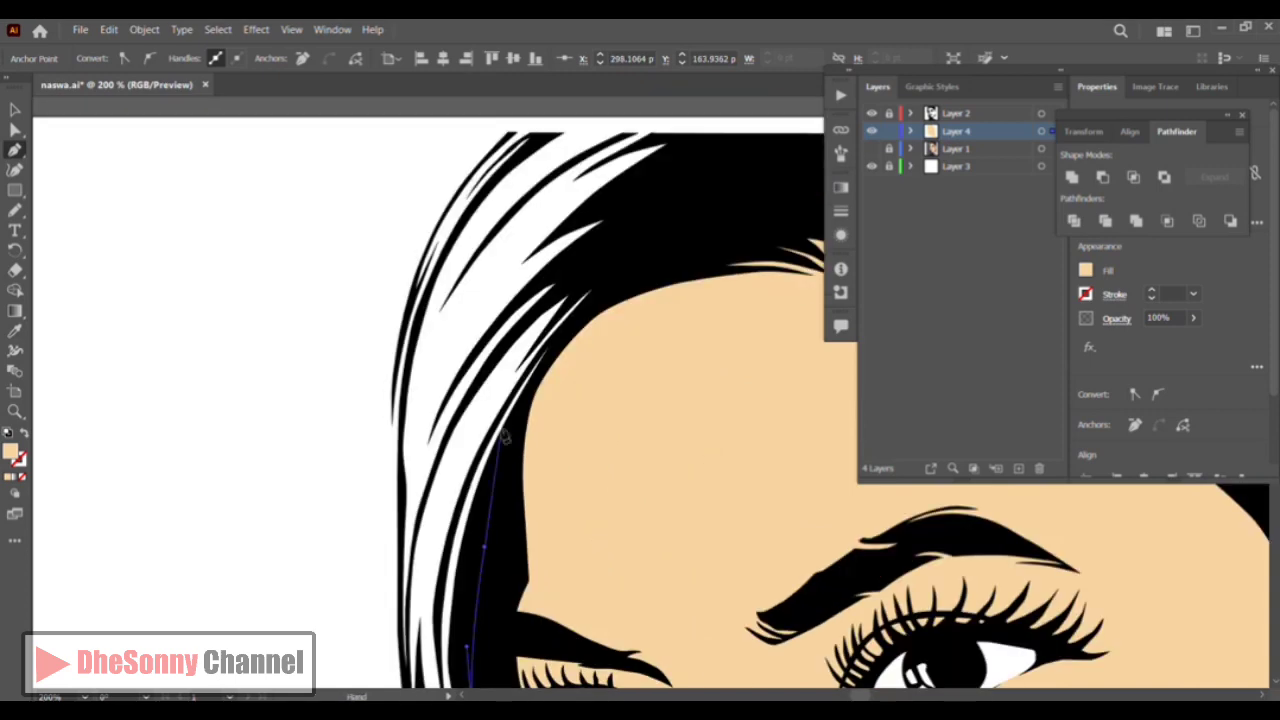
pyautogui.click(614, 272)
pyautogui.moveTo(614, 272); pyautogui.dragTo(401, 418)
pyautogui.click(295, 276)
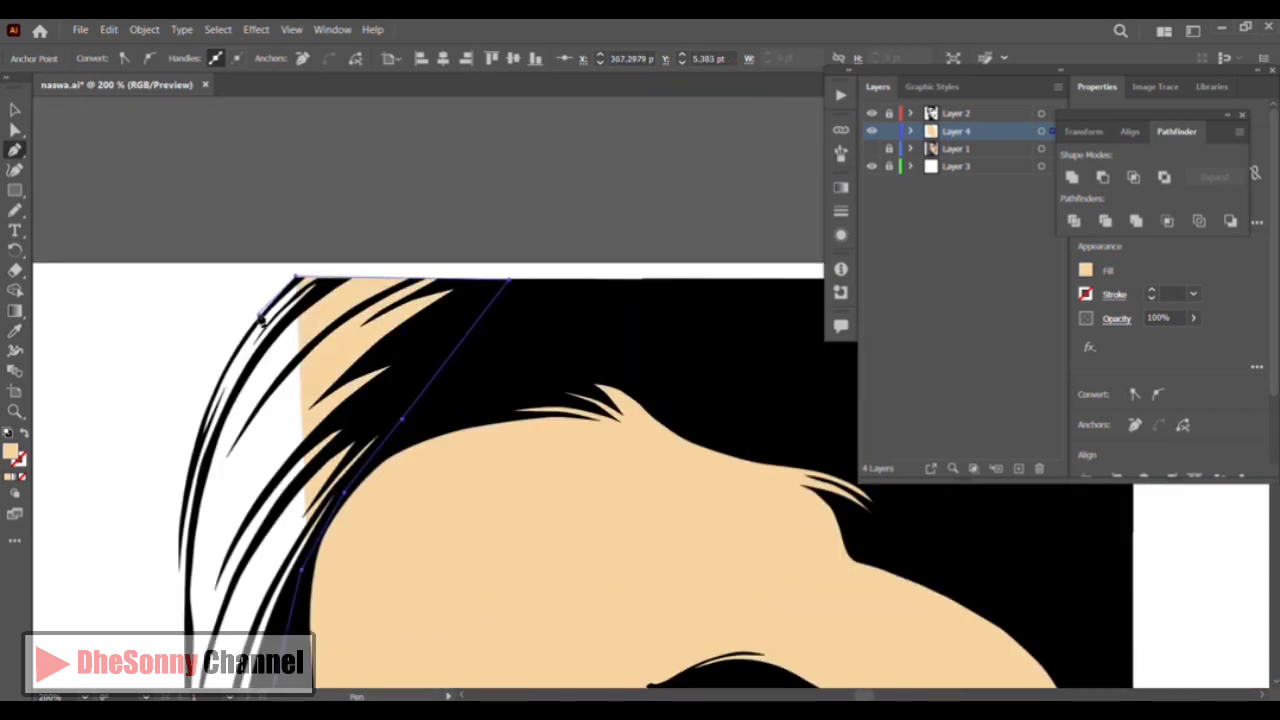
# Trace the hair path from the top corner down the outermost strands on the upper side of the head
pyautogui.moveTo(297, 281); pyautogui.dragTo(298, 284)
pyautogui.hotkey('ctrl', 'space')
pyautogui.keyDown('ctrl'); pyautogui.click(345, 318); pyautogui.keyUp('ctrl')
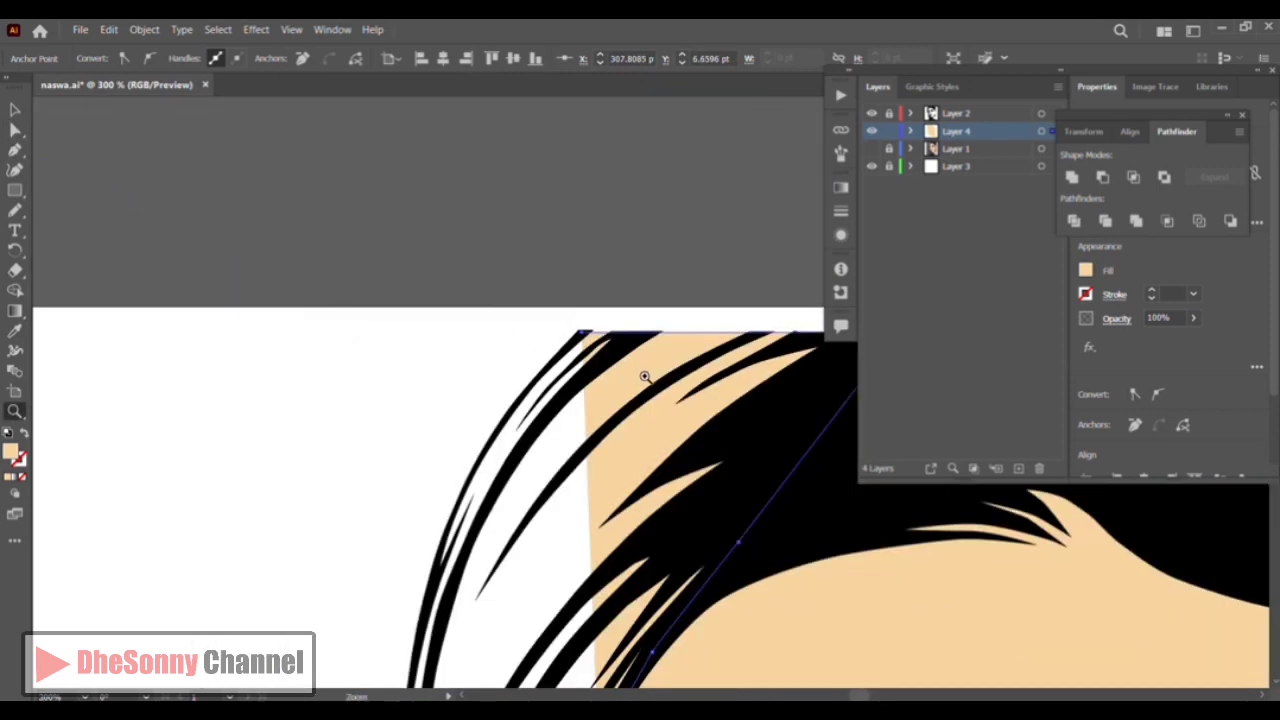
pyautogui.keyDown('ctrl'); pyautogui.click(640, 372); pyautogui.keyUp('ctrl')
pyautogui.click(519, 389)
pyautogui.moveTo(464, 455); pyautogui.dragTo(441, 494)
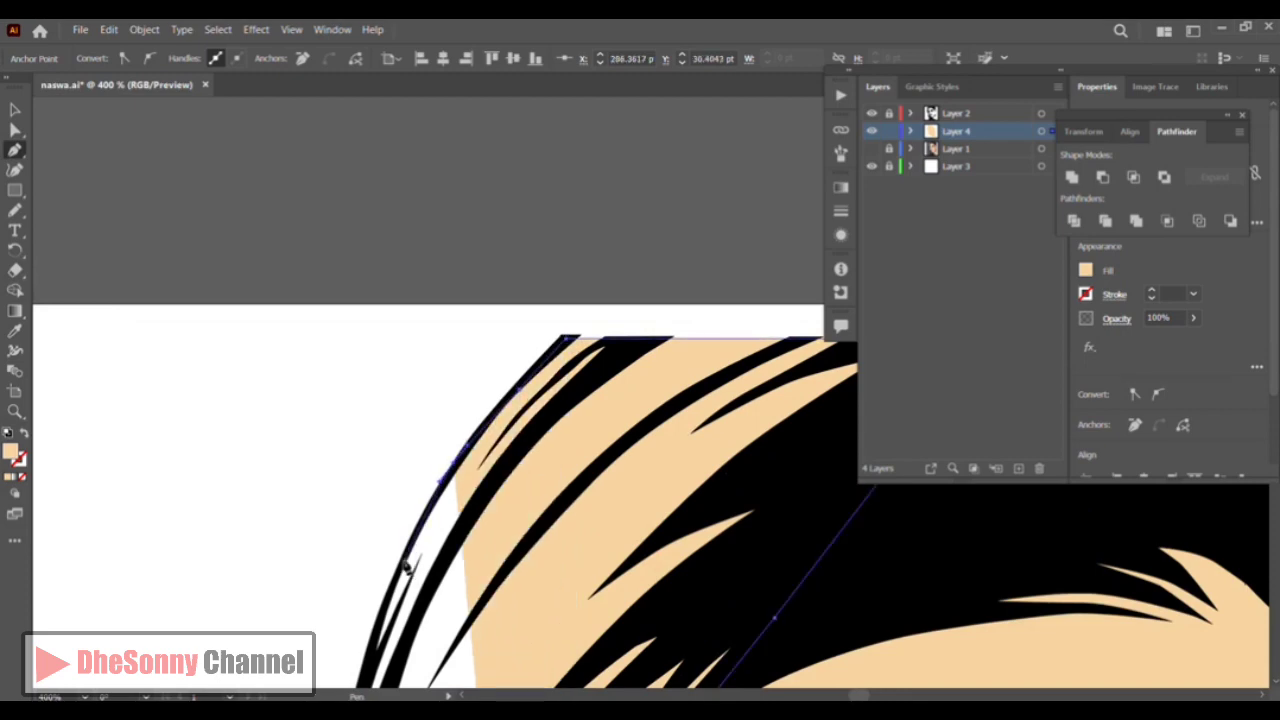
pyautogui.moveTo(401, 561); pyautogui.dragTo(379, 620)
pyautogui.moveTo(371, 656); pyautogui.dragTo(489, 286)
pyautogui.click(487, 297)
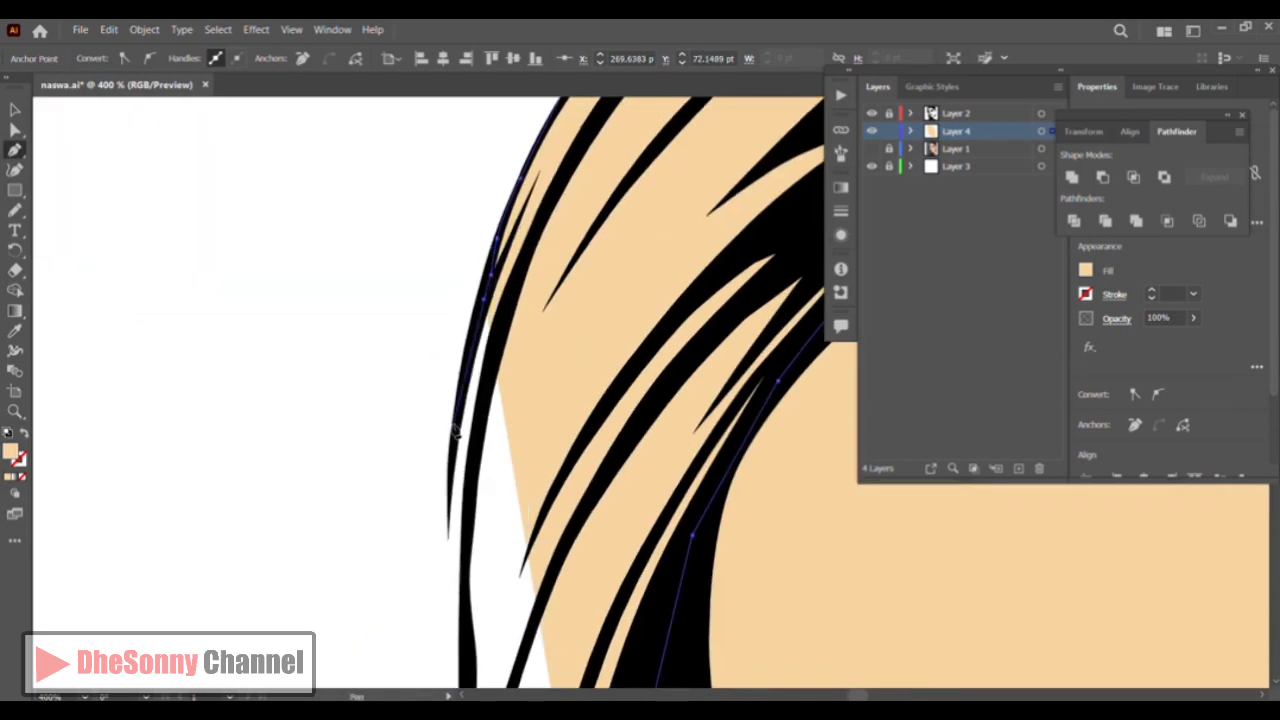
pyautogui.moveTo(454, 430); pyautogui.dragTo(450, 472)
pyautogui.moveTo(448, 561); pyautogui.dragTo(448, 598)
pyautogui.moveTo(448, 655); pyautogui.dragTo(472, 254)
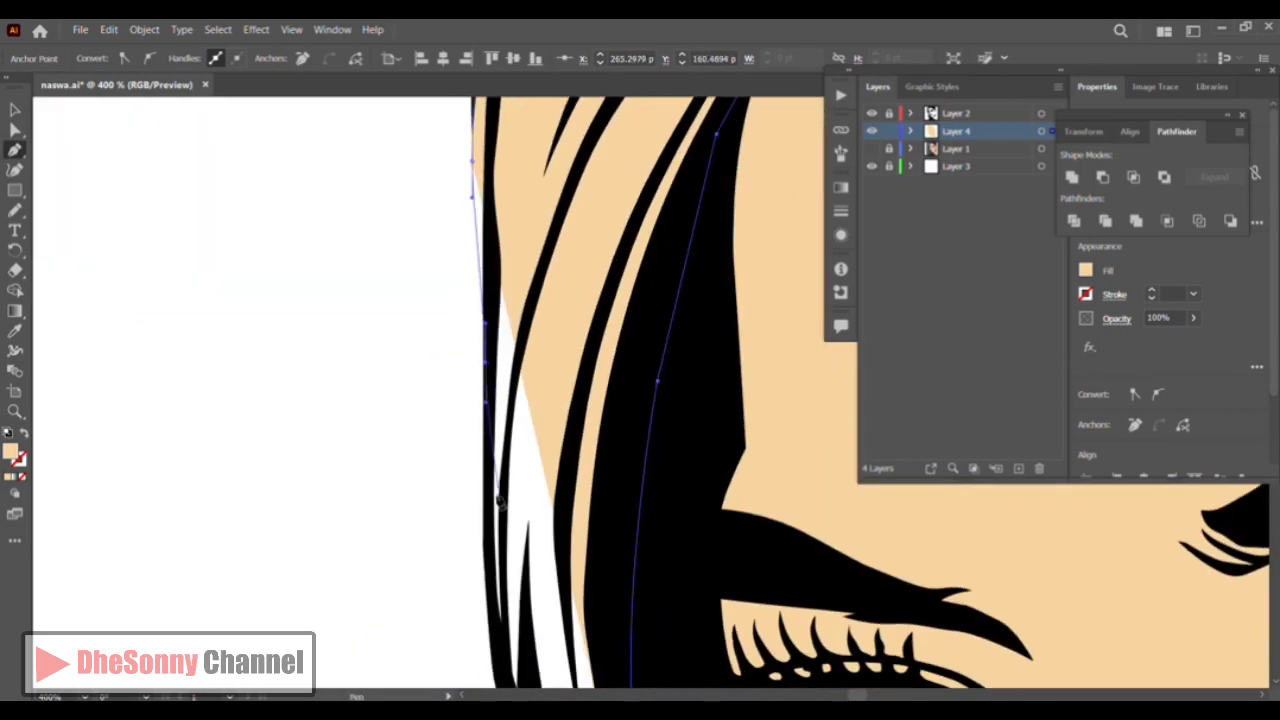
# Continue the hair path down the outer edge of the lower side strands and close it at its starting point
pyautogui.moveTo(496, 530); pyautogui.dragTo(497, 590)
pyautogui.moveTo(494, 649); pyautogui.dragTo(455, 352)
pyautogui.moveTo(484, 420); pyautogui.dragTo(510, 466)
pyautogui.moveTo(483, 531); pyautogui.dragTo(403, 302)
pyautogui.moveTo(500, 471); pyautogui.dragTo(410, 235)
pyautogui.moveTo(493, 405); pyautogui.dragTo(509, 473)
pyautogui.moveTo(512, 540); pyautogui.dragTo(530, 351)
pyautogui.moveTo(545, 406); pyautogui.dragTo(544, 440)
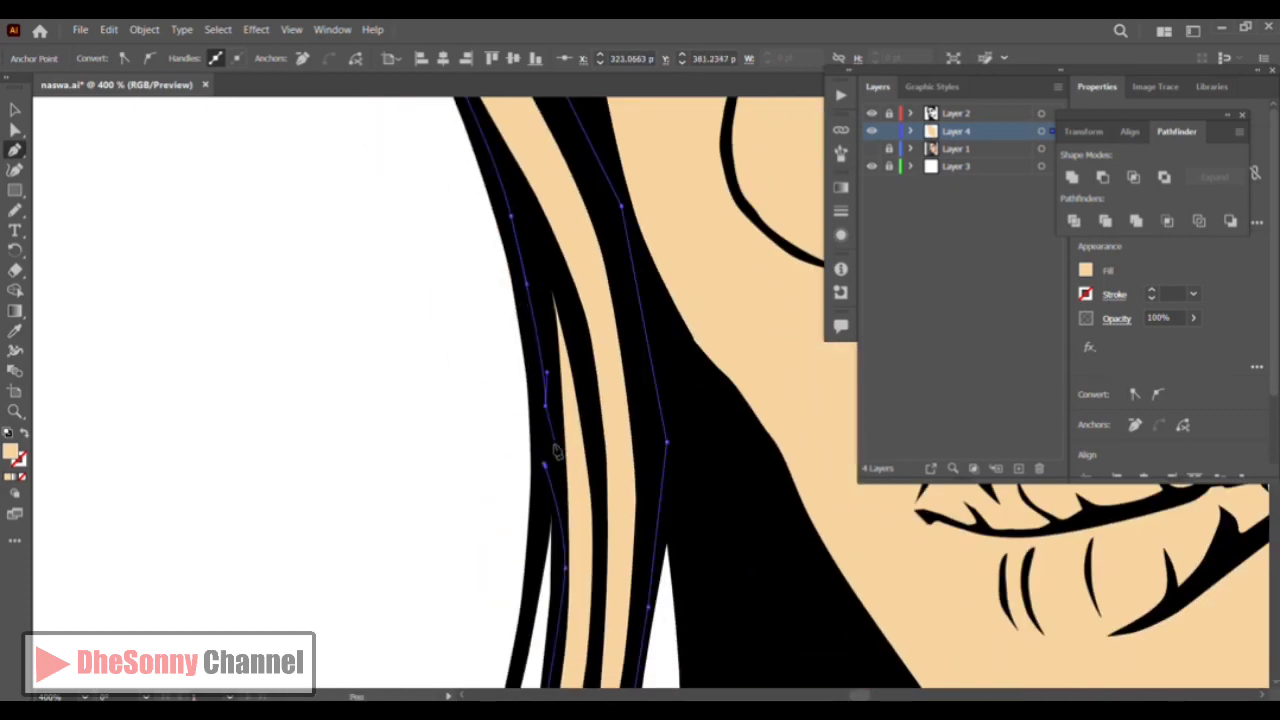
pyautogui.moveTo(498, 505); pyautogui.dragTo(413, 228)
# Fill the hair path with pale yellow and deselect it
pyautogui.doubleClick(11, 452)
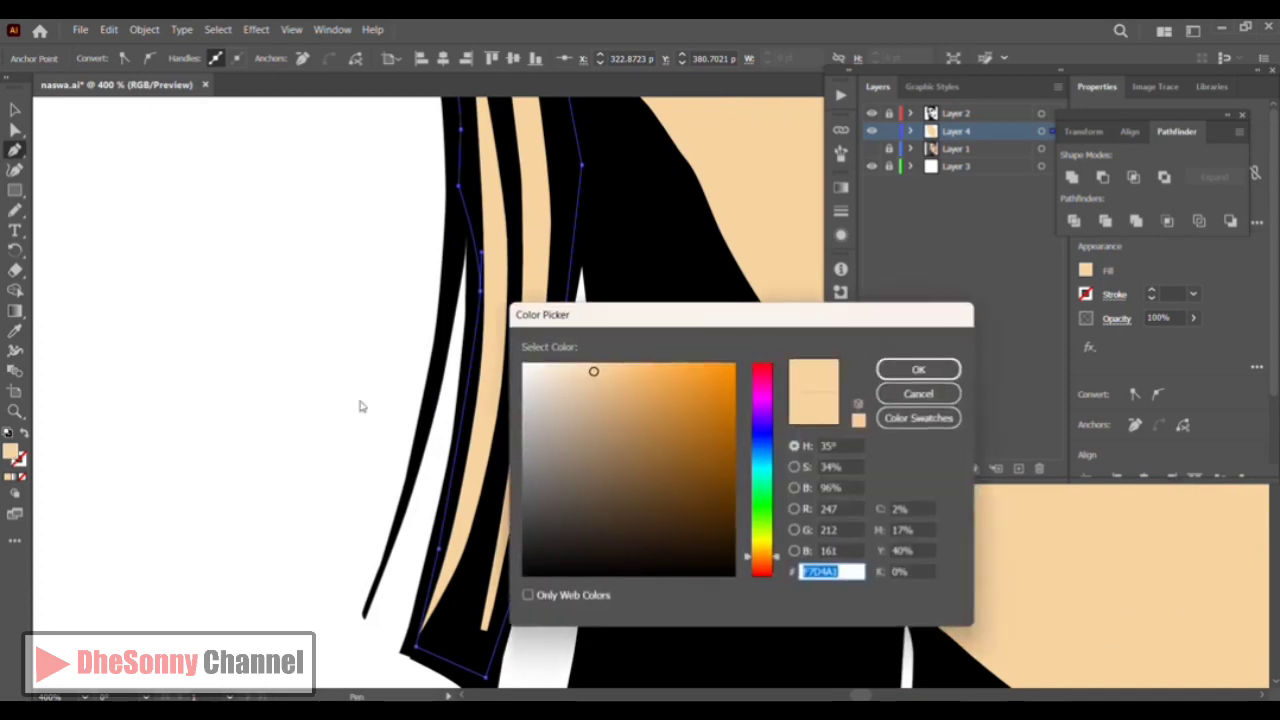
pyautogui.click(764, 544)
pyautogui.click(574, 369)
pyautogui.click(893, 375)
pyautogui.press('v')
pyautogui.click(677, 470)
# Start a Pen tool path along the bottom edge of the dark clothing, spanning the white gaps there
pyautogui.moveTo(677, 470); pyautogui.dragTo(426, 203)
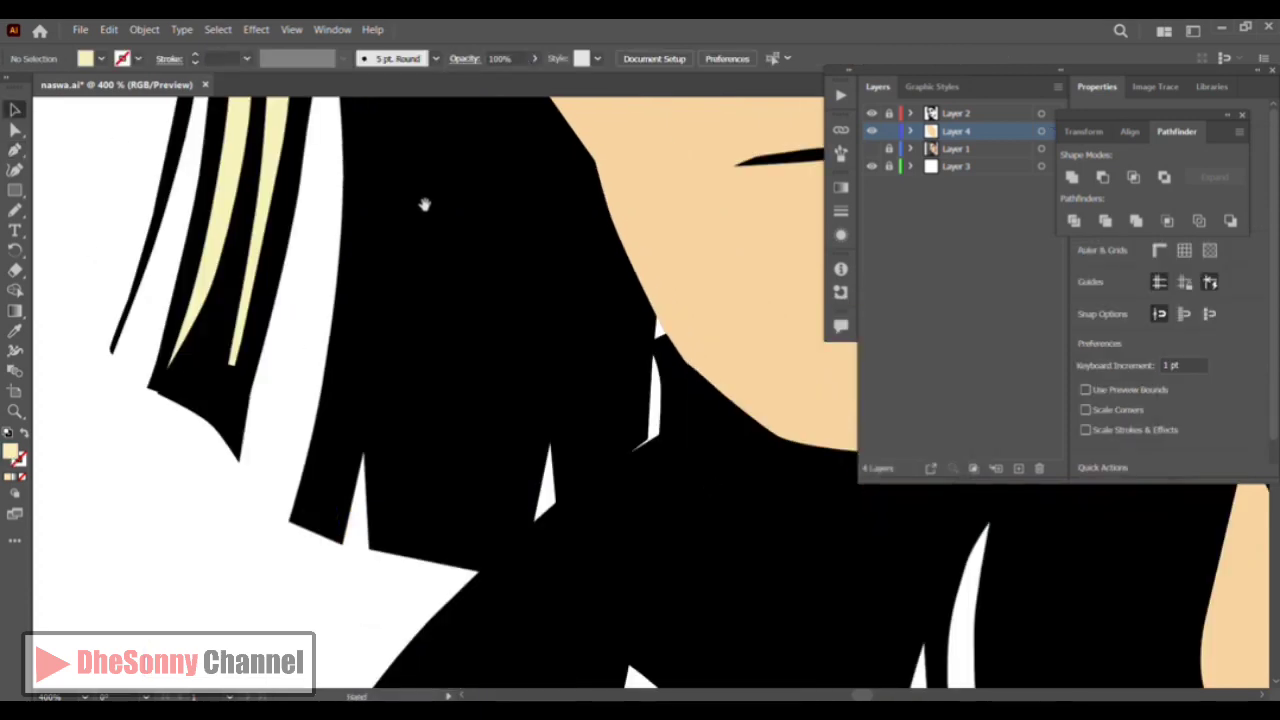
pyautogui.moveTo(540, 212); pyautogui.dragTo(366, 266)
pyautogui.hotkey('ctrl', '-')
pyautogui.hotkey('ctrl', '-')
pyautogui.hotkey('ctrl', '-')
pyautogui.hotkey('ctrl', '-')
pyautogui.press('p')
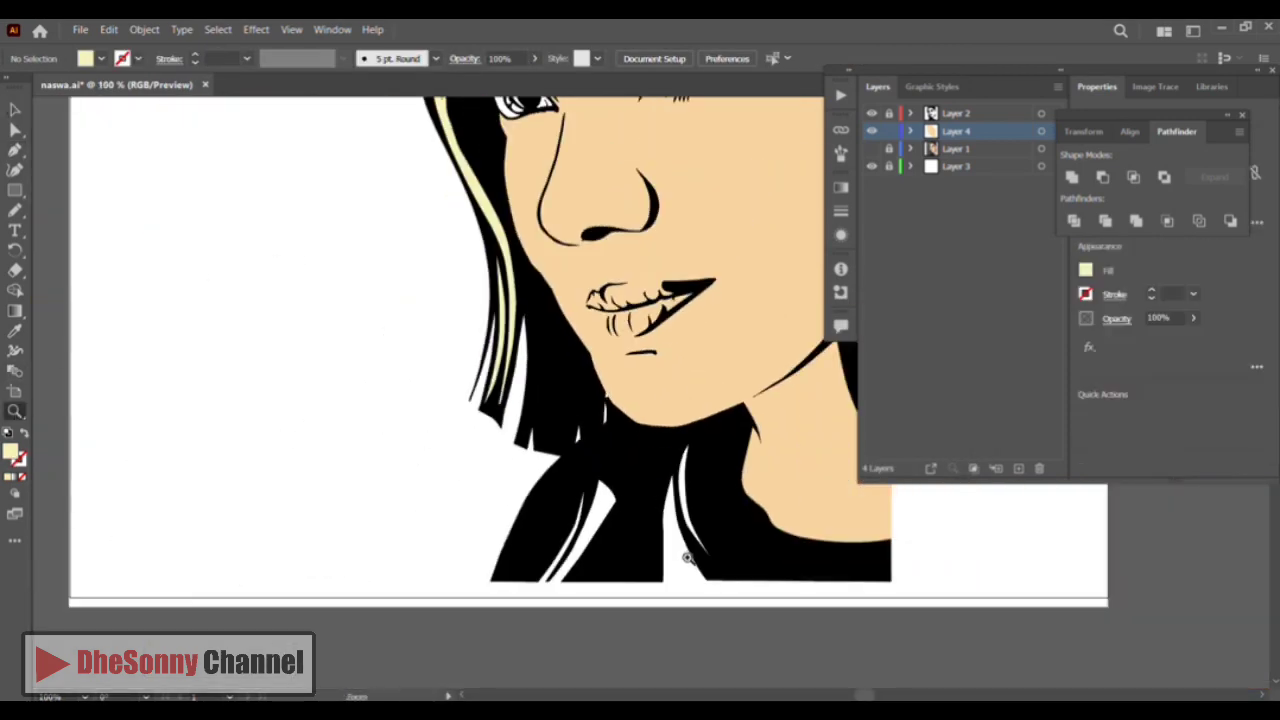
pyautogui.hotkey('ctrl', '+')
pyautogui.hotkey('ctrl', '+')
pyautogui.hotkey('ctrl', '+')
pyautogui.click(458, 548)
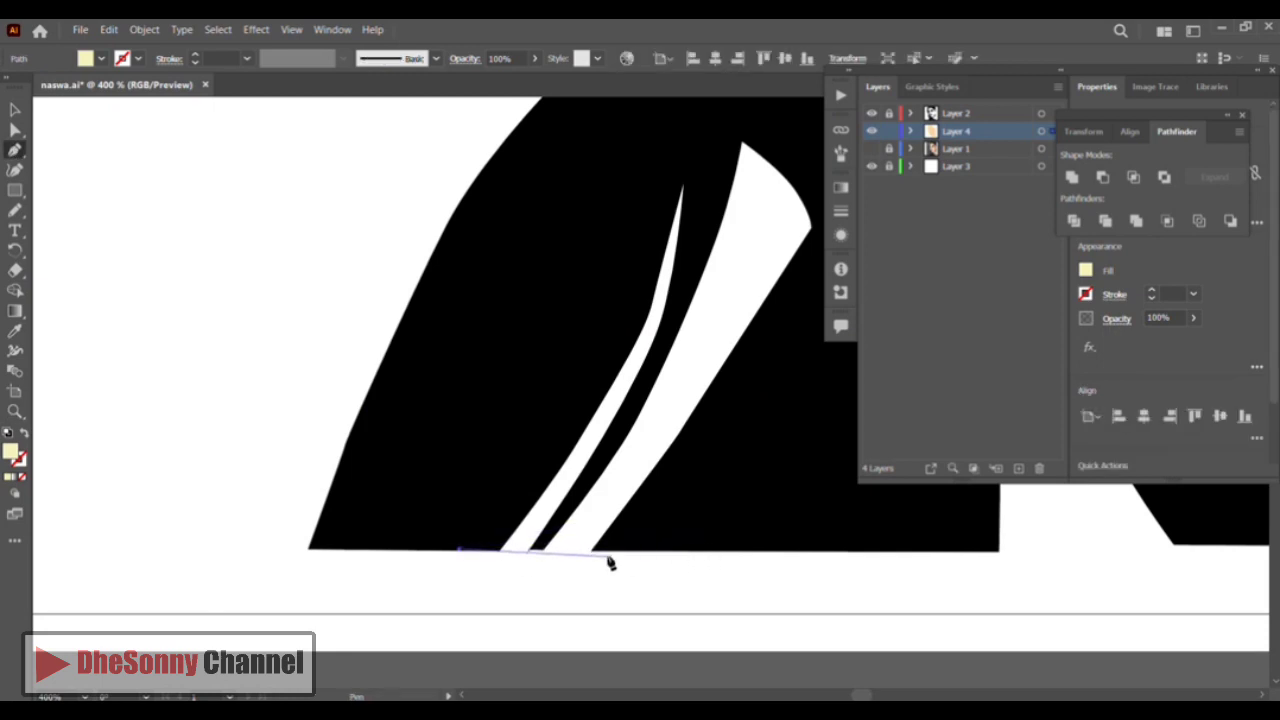
pyautogui.click(614, 550)
pyautogui.moveTo(729, 549); pyautogui.dragTo(324, 576)
pyautogui.click(590, 578)
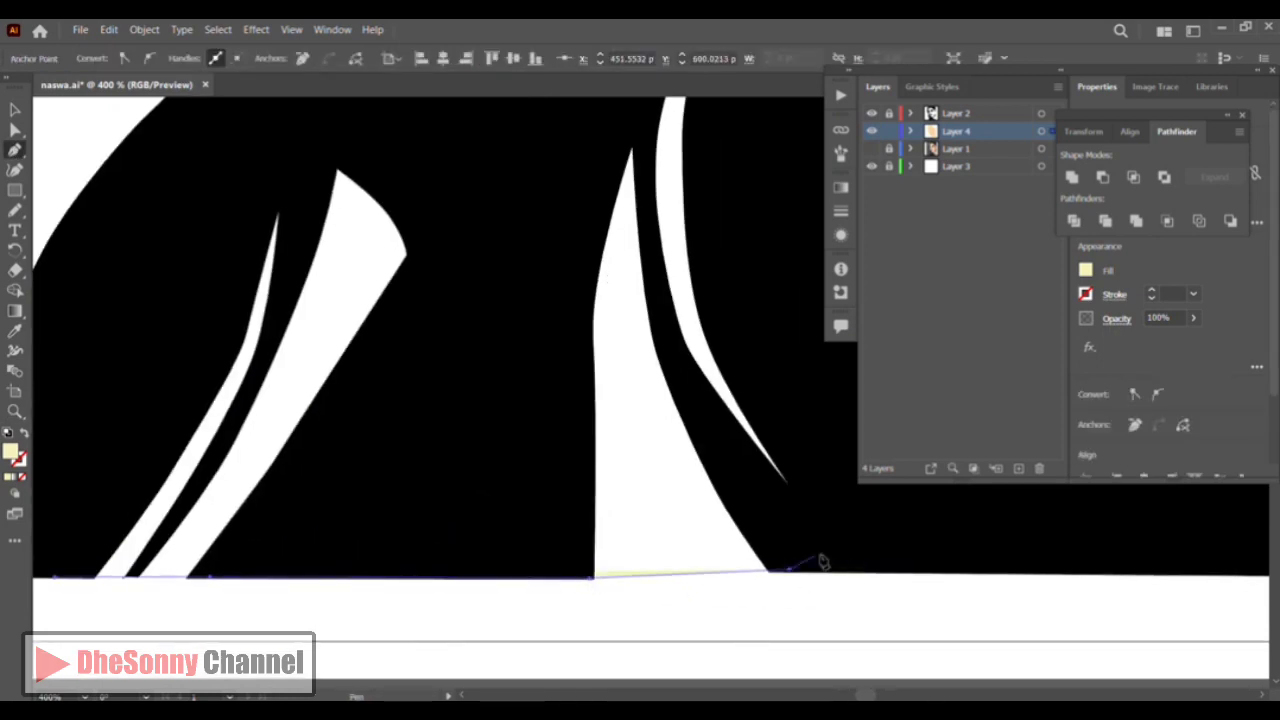
# Trace the clothing path up around the neck-side gaps, over the top and back down, then close it
pyautogui.click(839, 547)
pyautogui.click(799, 447)
pyautogui.moveTo(703, 276); pyautogui.dragTo(715, 635)
pyautogui.moveTo(737, 486); pyautogui.dragTo(731, 377)
pyautogui.click(743, 340)
pyautogui.click(520, 378)
pyautogui.click(390, 356)
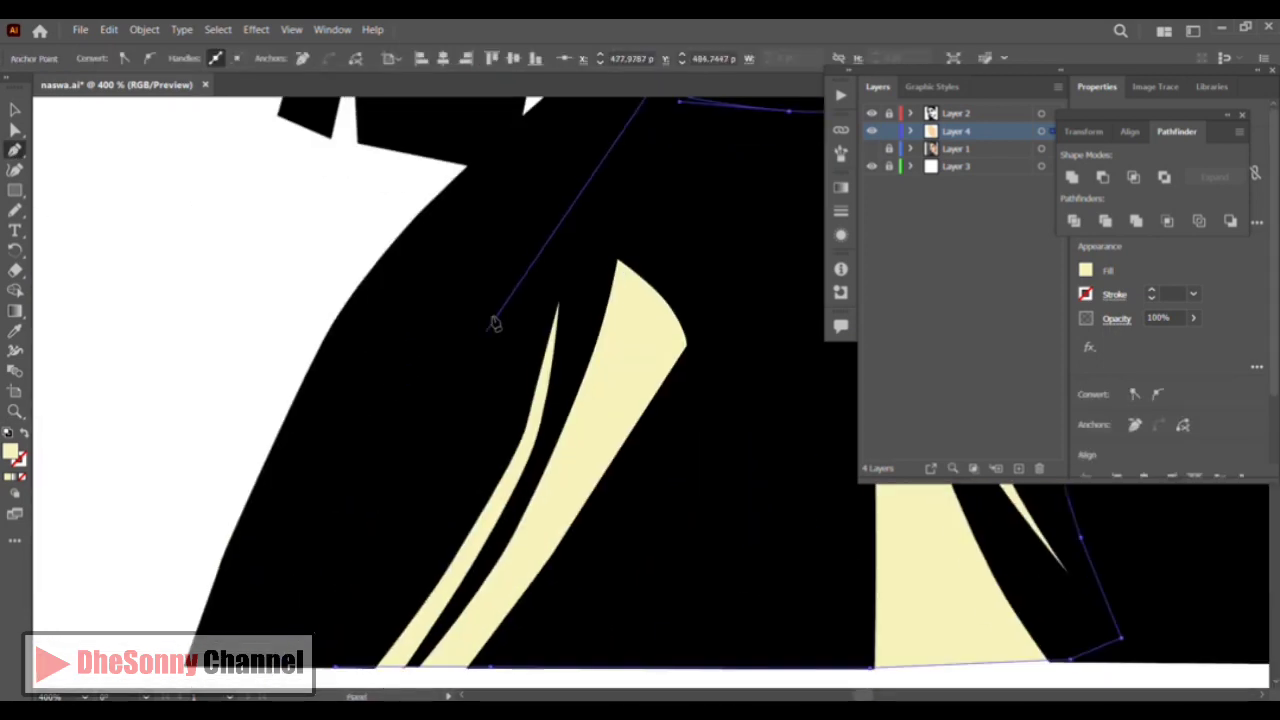
pyautogui.click(336, 668)
# Fill the clothing path with a dark blue-grey
pyautogui.doubleClick(11, 452)
pyautogui.click(760, 462)
pyautogui.click(598, 506)
pyautogui.click(917, 370)
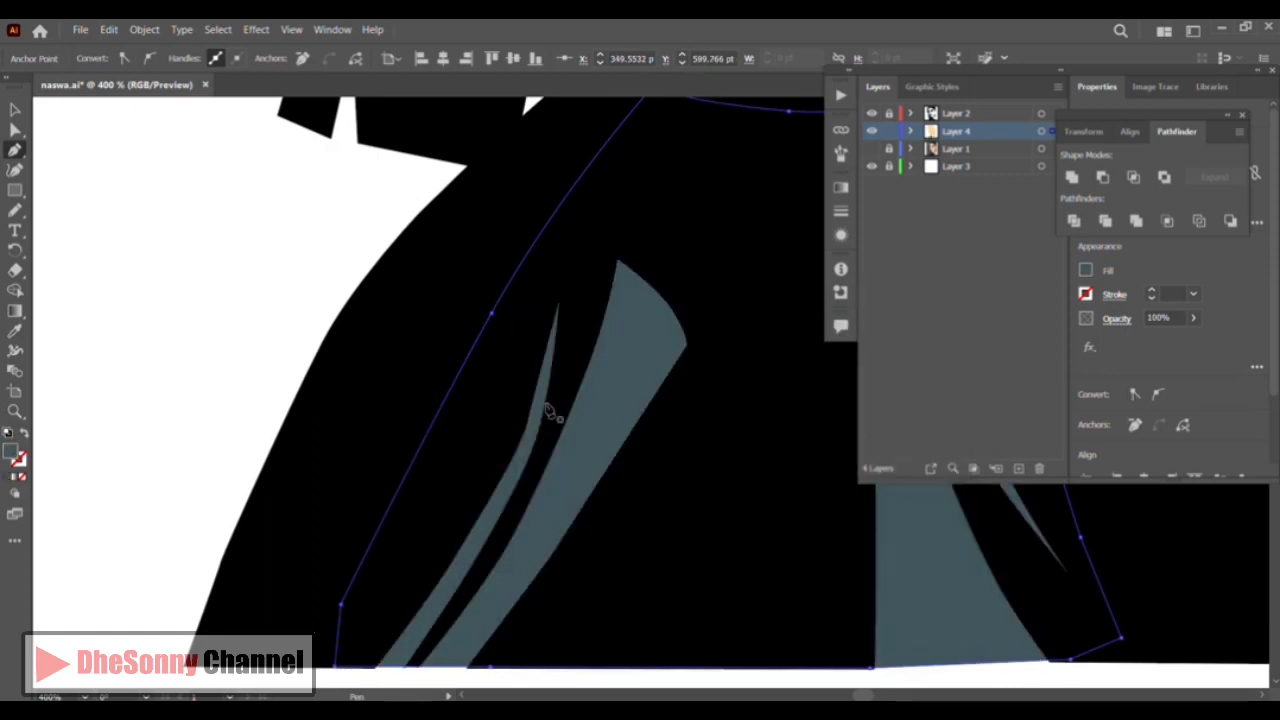
# Deselect the clothing fill and examine how its bottom edge meets the line art around the narrow gaps
pyautogui.click(14, 109)
pyautogui.click(51, 146)
pyautogui.click(14, 411)
pyautogui.click(467, 657)
pyautogui.click(631, 386)
pyautogui.click(631, 386)
pyautogui.click(631, 386)
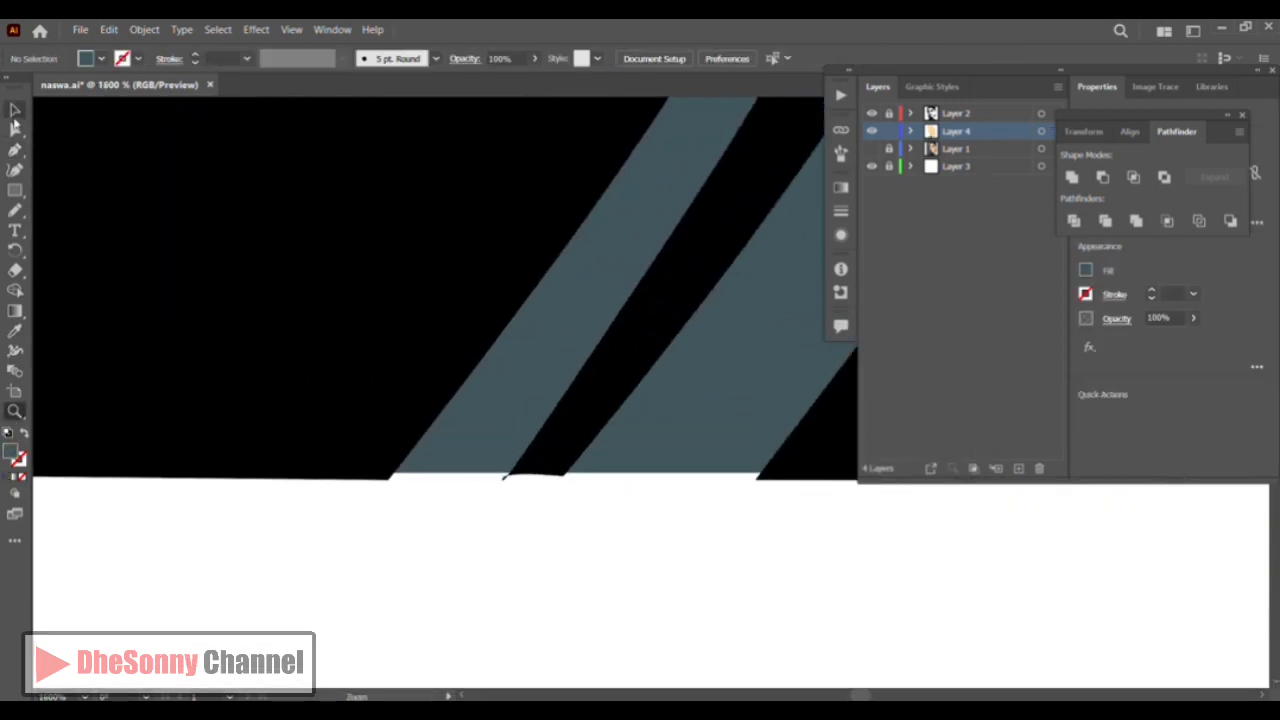
pyautogui.press('v')
pyautogui.click(338, 489)
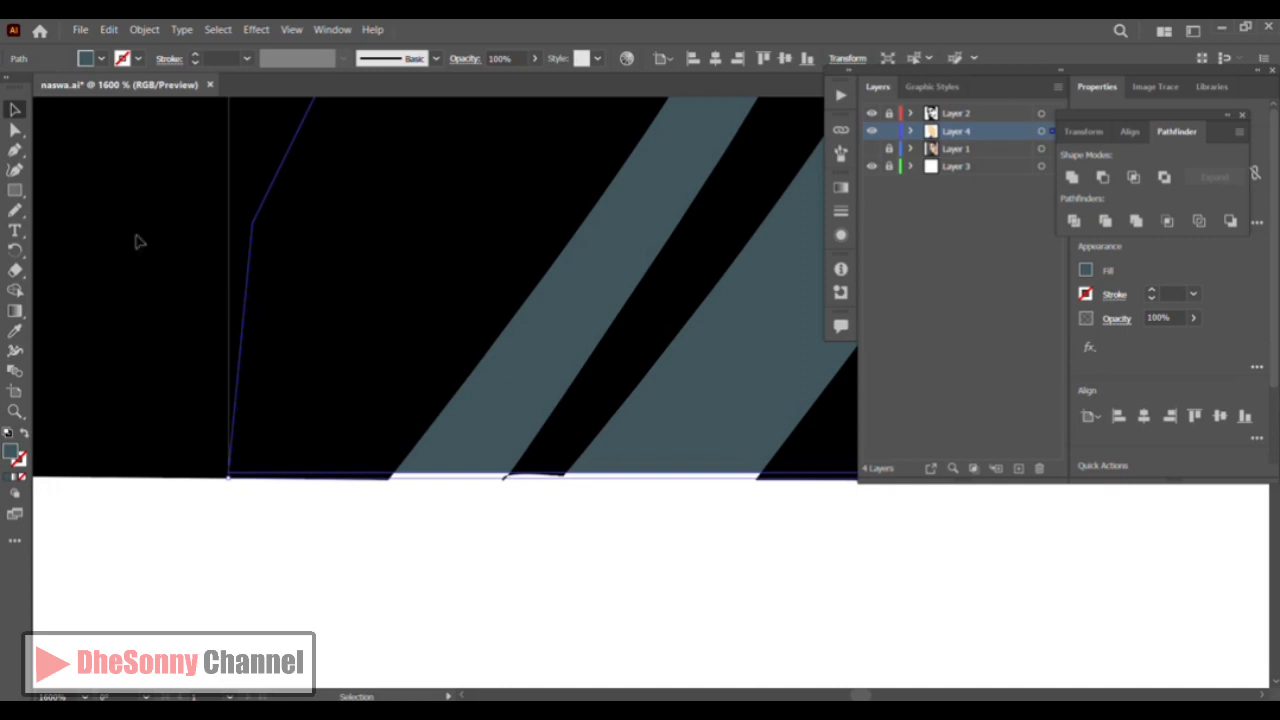
pyautogui.click(315, 585)
# Unlock Layer 2, lock Layer 4, and straighten the line art's bottom edge between the two narrow clothing gaps
pyautogui.click(888, 113)
pyautogui.click(888, 131)
pyautogui.click(995, 113)
pyautogui.click(428, 382)
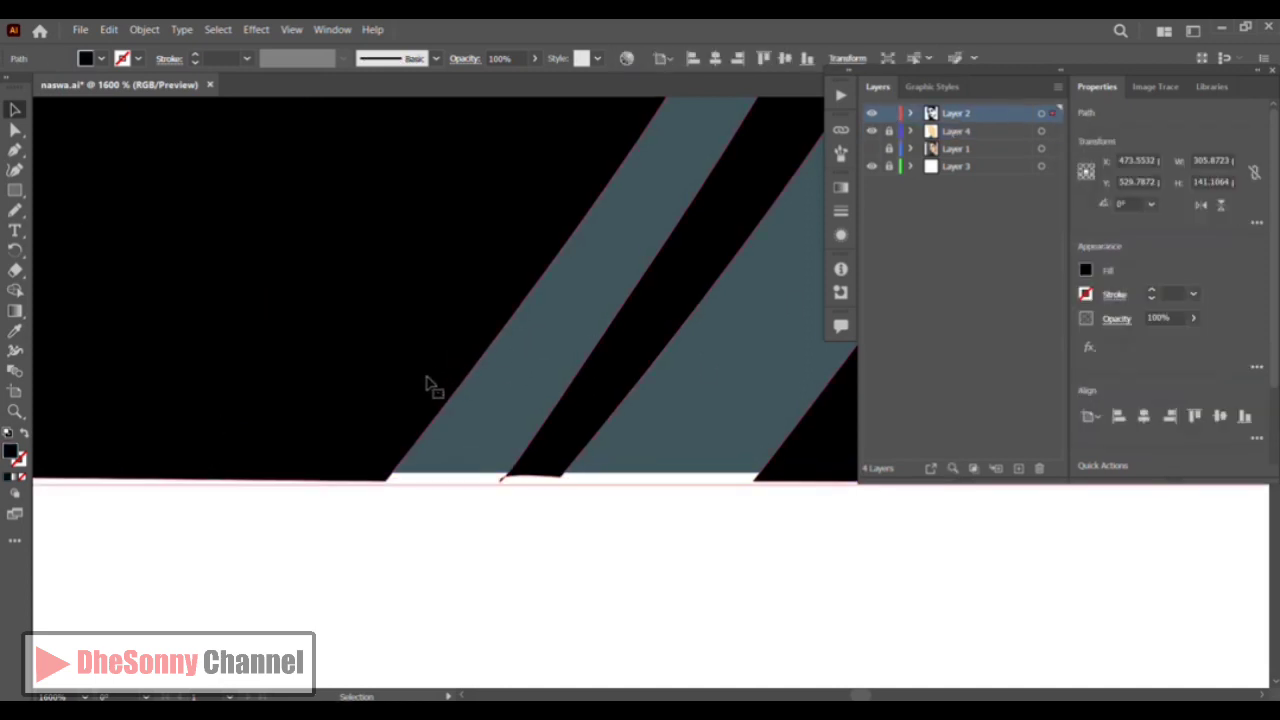
pyautogui.press('a')
pyautogui.click(566, 474)
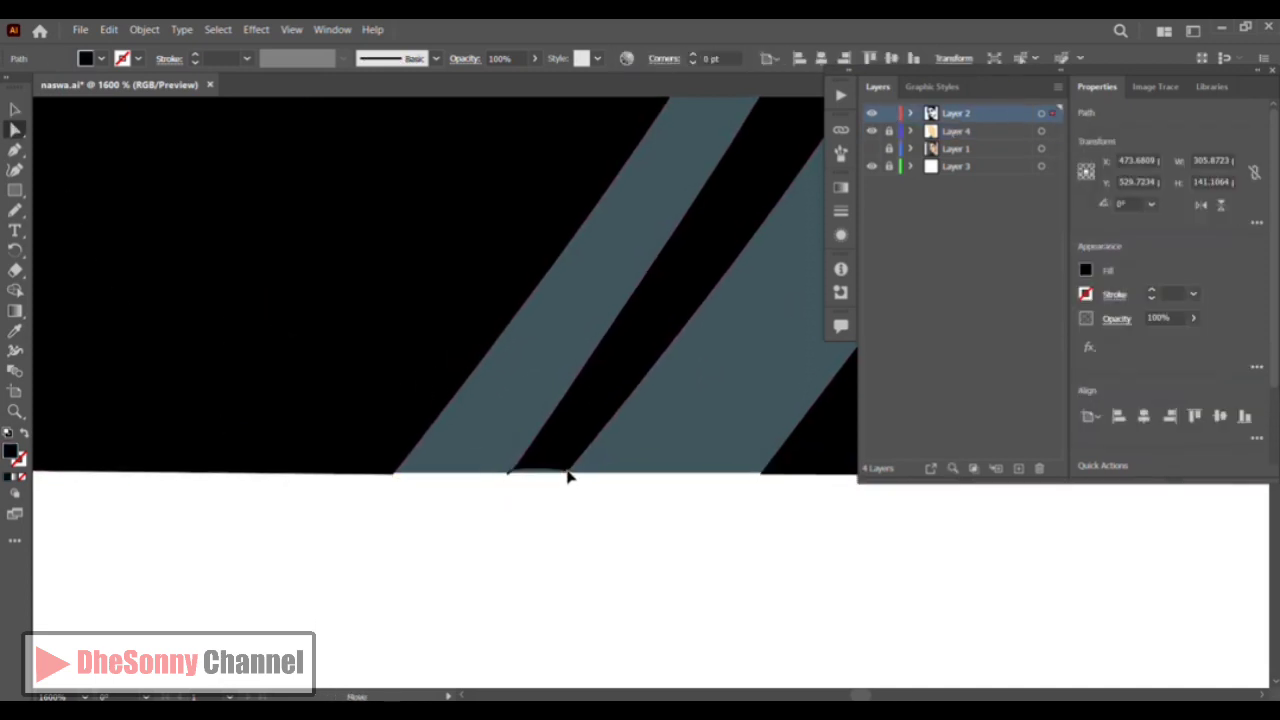
pyautogui.moveTo(566, 470)
pyautogui.mouseDown()
pyautogui.moveTo(510, 484)
pyautogui.moveTo(562, 475)
pyautogui.moveTo(560, 487)
pyautogui.mouseUp()
pyautogui.hotkey('ctrl', 'z')
pyautogui.click(526, 532)
pyautogui.click(505, 480)
# Lock Layer 2, unlock Layer 4, and move the clothing fill's bottom-left anchor down to the line art's lower edge
pyautogui.click(889, 113)
pyautogui.click(955, 131)
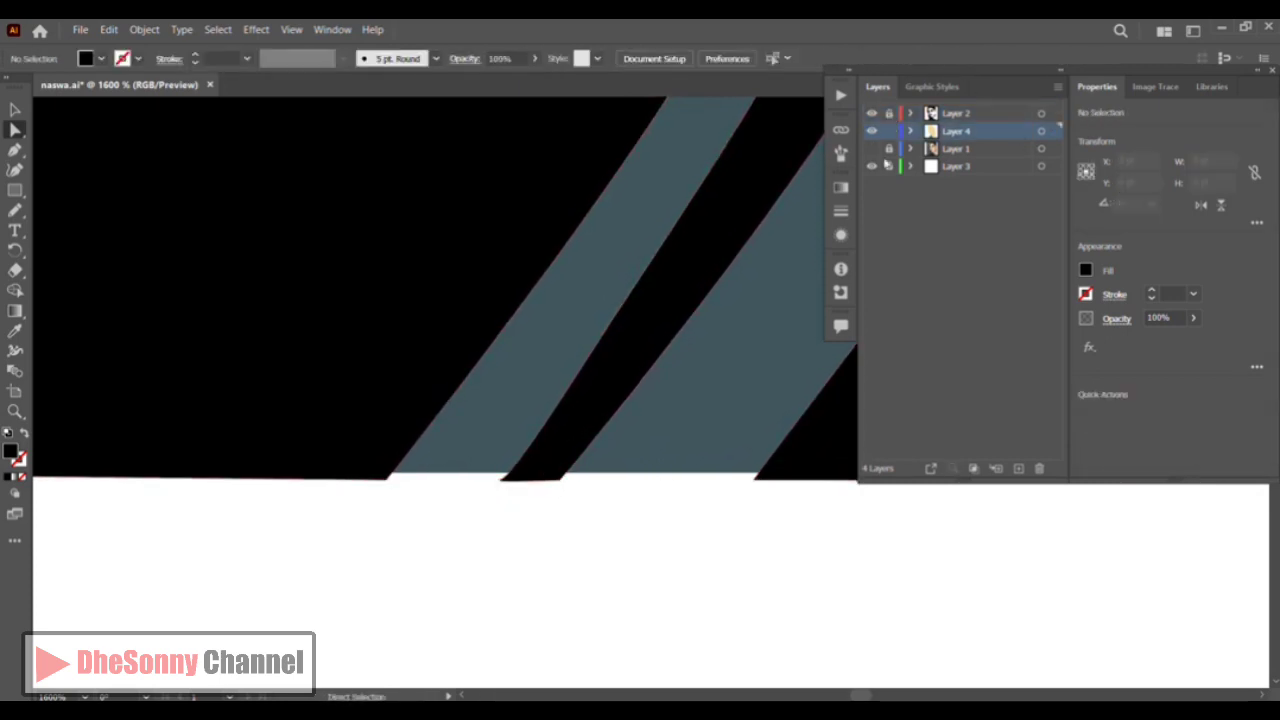
pyautogui.click(280, 472)
pyautogui.click(230, 472)
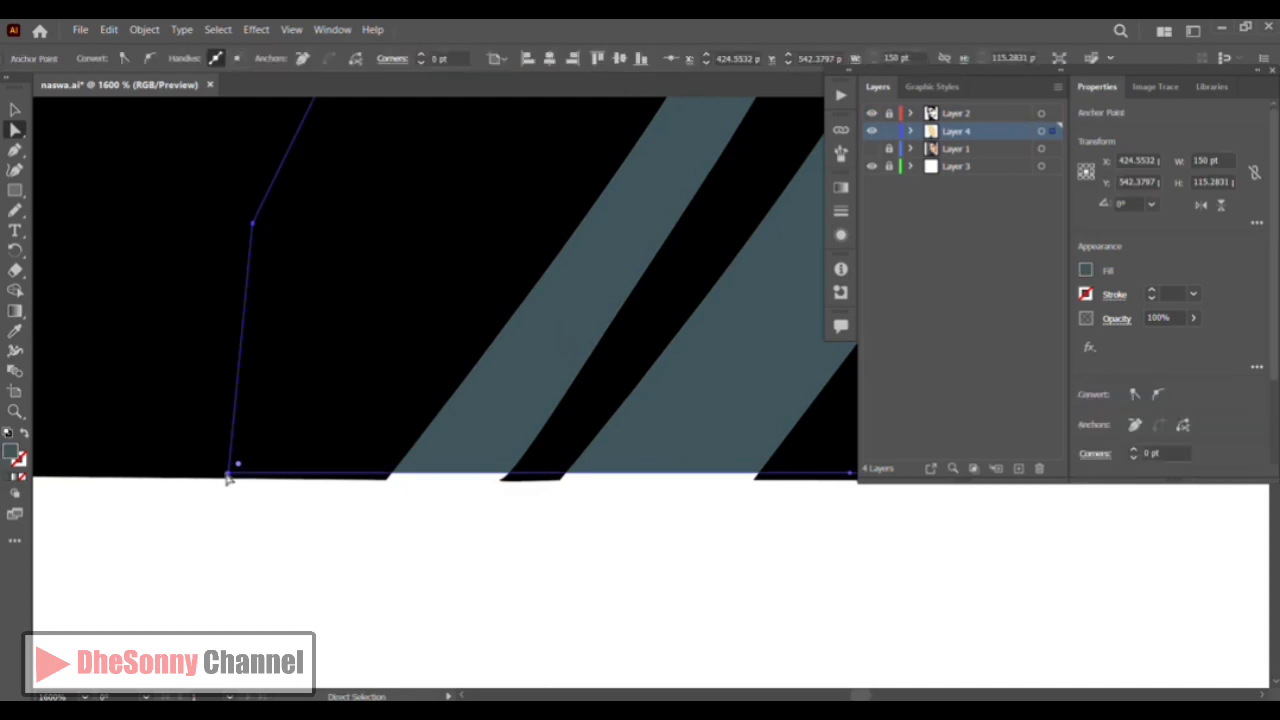
pyautogui.click(278, 476)
pyautogui.moveTo(232, 474); pyautogui.dragTo(342, 481)
pyautogui.moveTo(586, 273); pyautogui.dragTo(423, 462)
pyautogui.moveTo(646, 260); pyautogui.dragTo(462, 476)
pyautogui.hotkey('ctrl', '-')
pyautogui.hotkey('ctrl', '-')
pyautogui.hotkey('ctrl', '-')
pyautogui.hotkey('ctrl', '-')
pyautogui.hotkey('ctrl', '-')
pyautogui.hotkey('ctrl', '-')
pyautogui.hotkey('ctrl', '-')
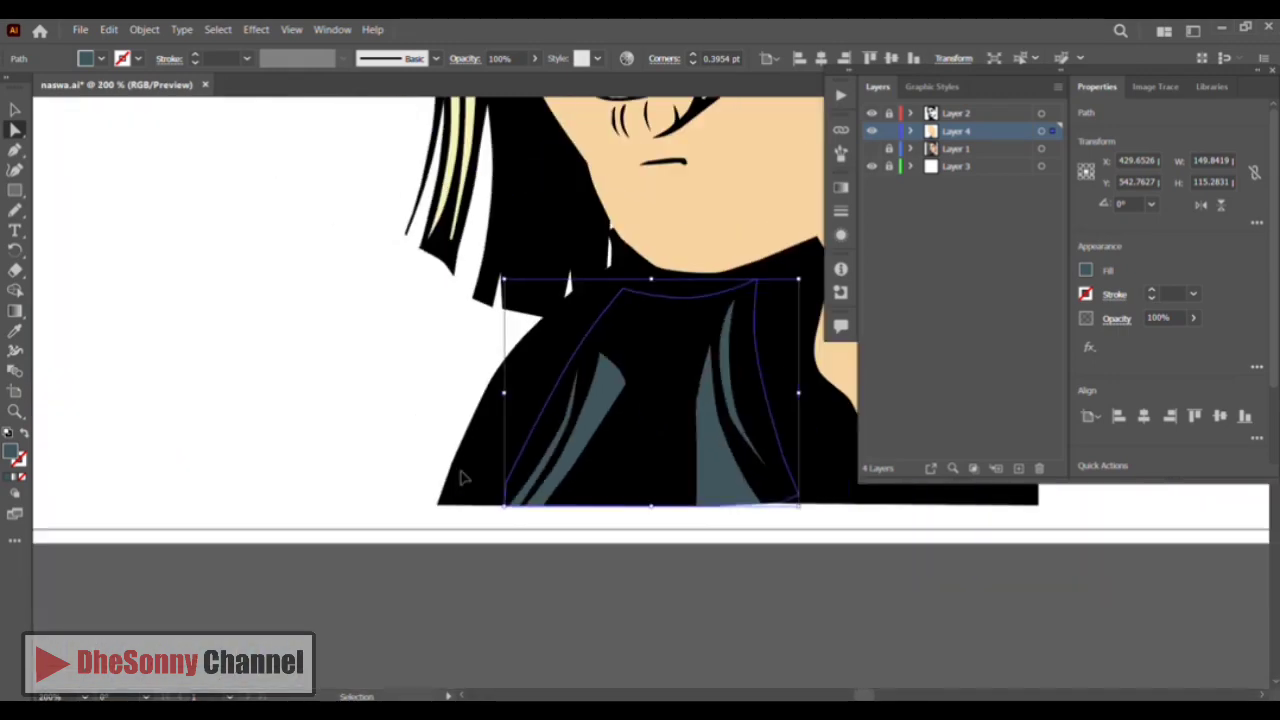
pyautogui.click(382, 432)
# Start a Pen tool highlight path in the upper blonde hair, tracing its jagged outer side downward
pyautogui.moveTo(588, 292); pyautogui.dragTo(435, 450)
pyautogui.moveTo(539, 350); pyautogui.dragTo(470, 457)
pyautogui.moveTo(596, 242); pyautogui.dragTo(474, 420)
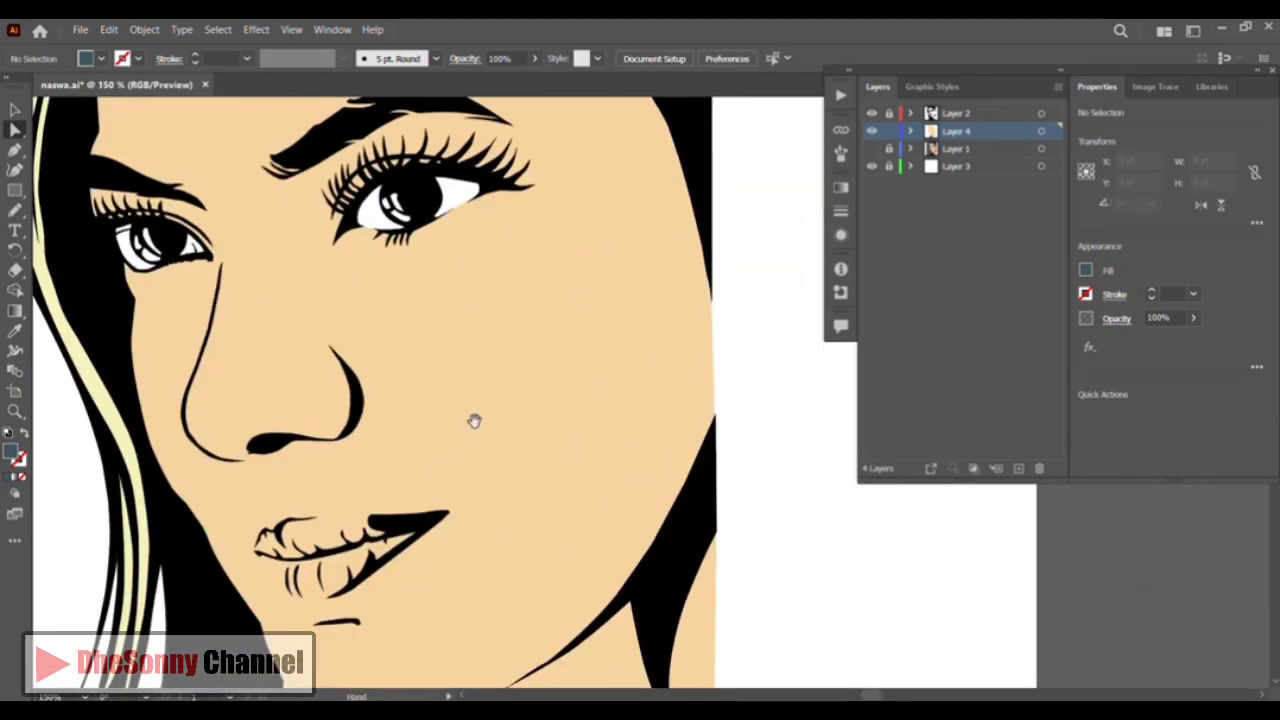
pyautogui.moveTo(442, 251); pyautogui.dragTo(471, 400)
pyautogui.moveTo(424, 333); pyautogui.dragTo(487, 455)
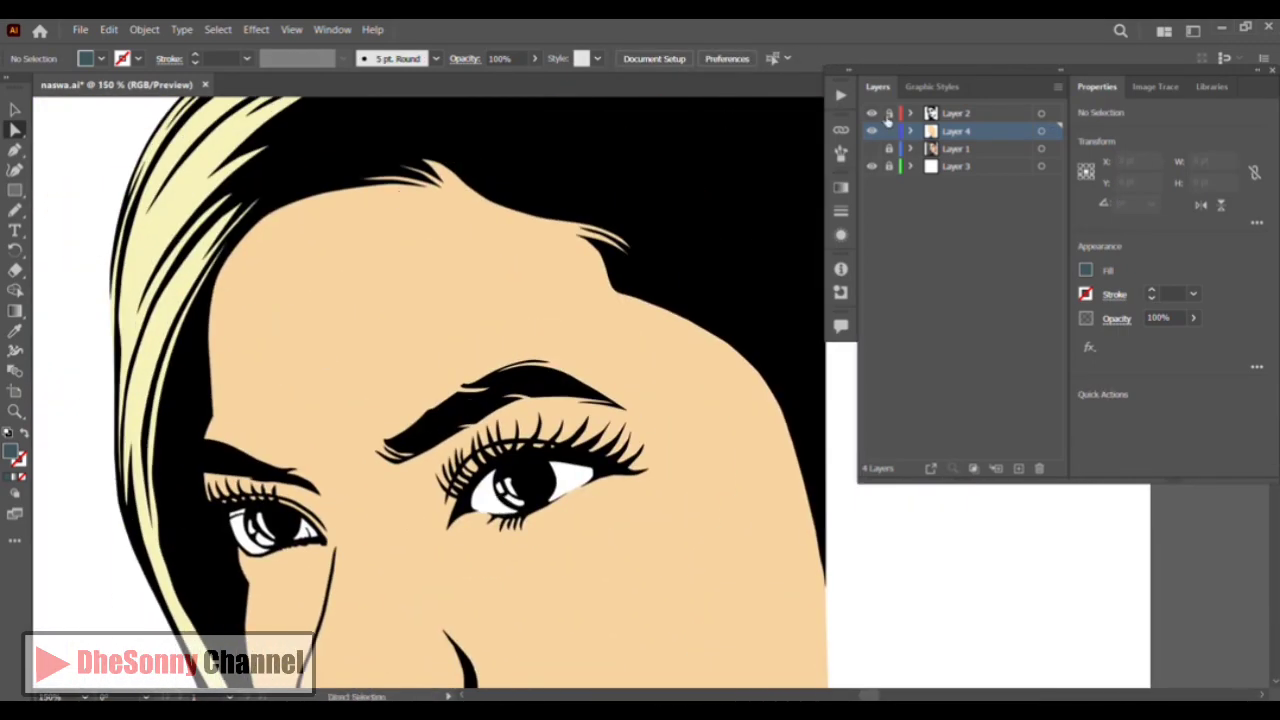
pyautogui.click(209, 232)
pyautogui.click(697, 317)
pyautogui.click(680, 317)
pyautogui.click(525, 480)
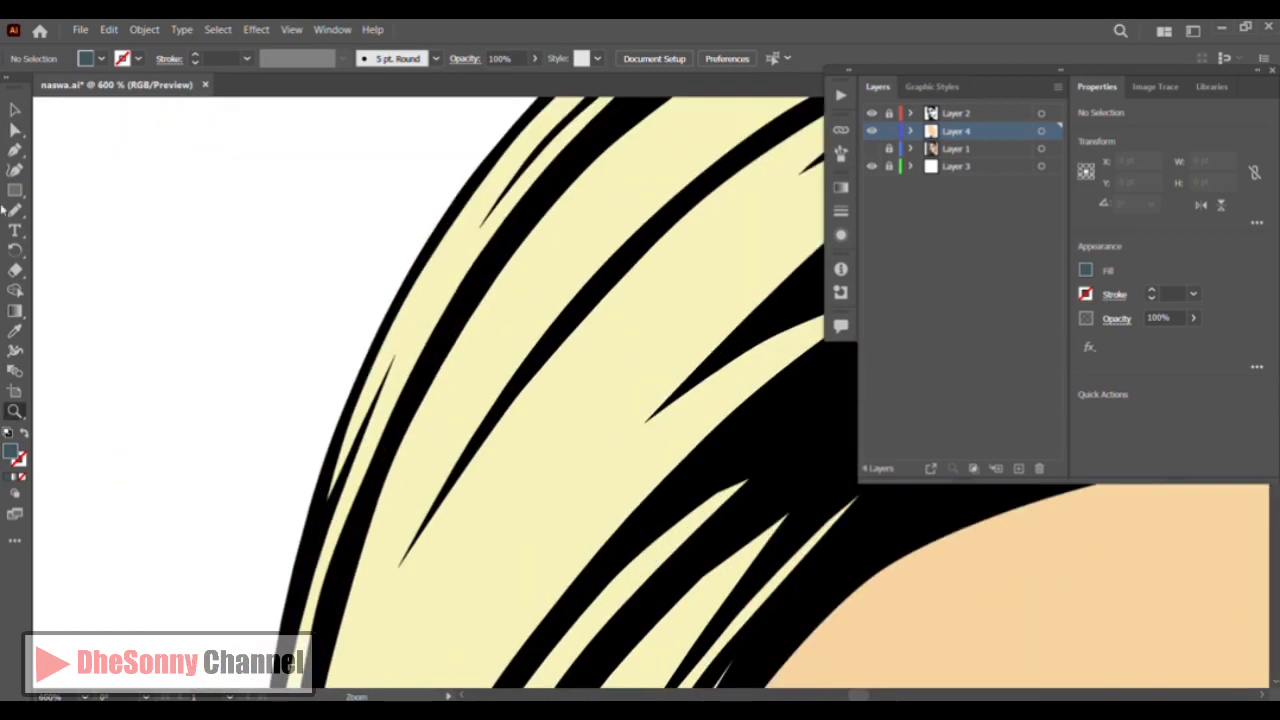
pyautogui.click(434, 277)
pyautogui.click(405, 341)
pyautogui.click(411, 350)
pyautogui.click(424, 339)
pyautogui.click(443, 374)
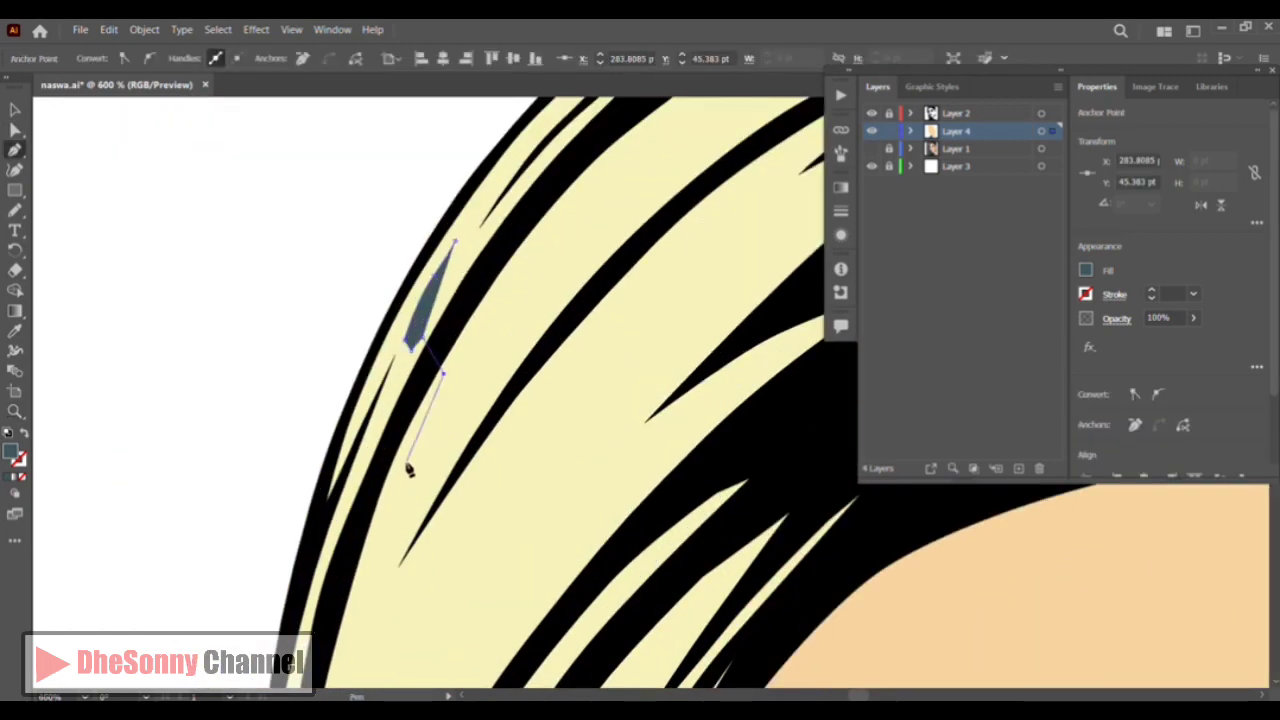
pyautogui.click(407, 464)
pyautogui.click(401, 497)
pyautogui.click(410, 510)
# Continue the hair highlight path through pointed lower tips between the strands and on to the inner black strand
pyautogui.moveTo(496, 471); pyautogui.dragTo(511, 472)
pyautogui.click(476, 538)
pyautogui.click(431, 620)
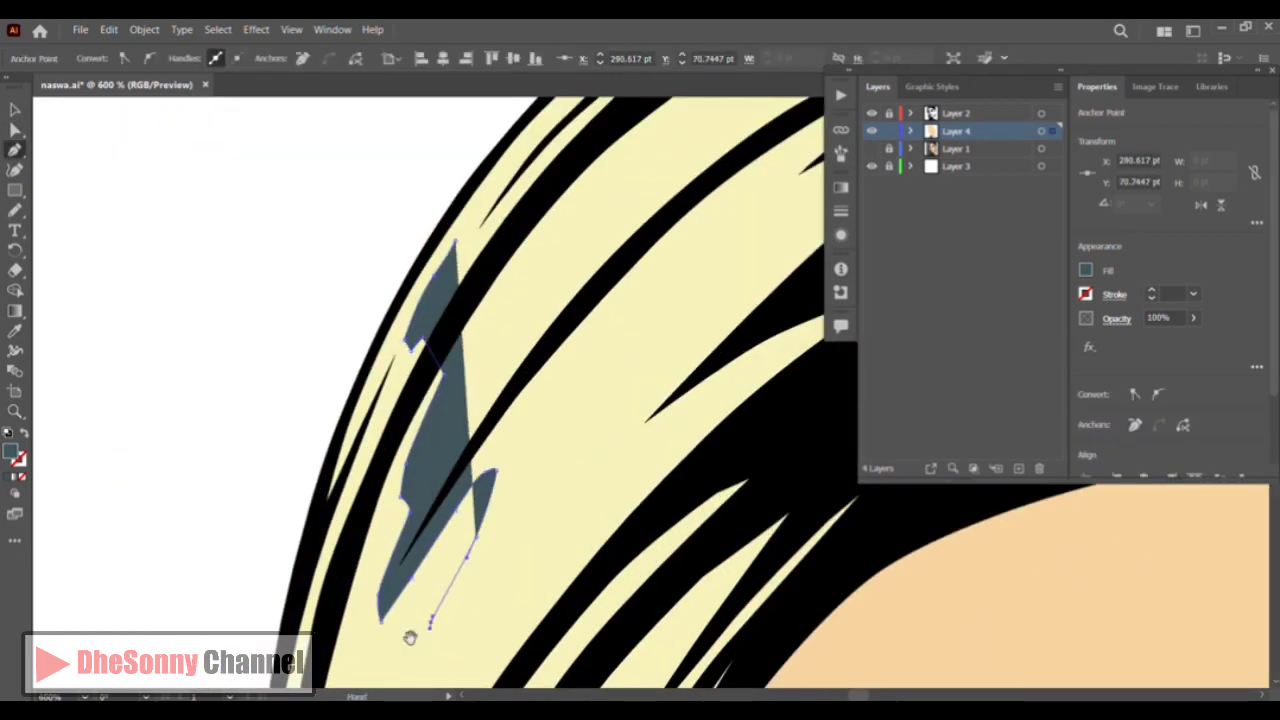
pyautogui.moveTo(411, 635); pyautogui.dragTo(542, 364)
pyautogui.click(464, 502)
pyautogui.click(608, 293)
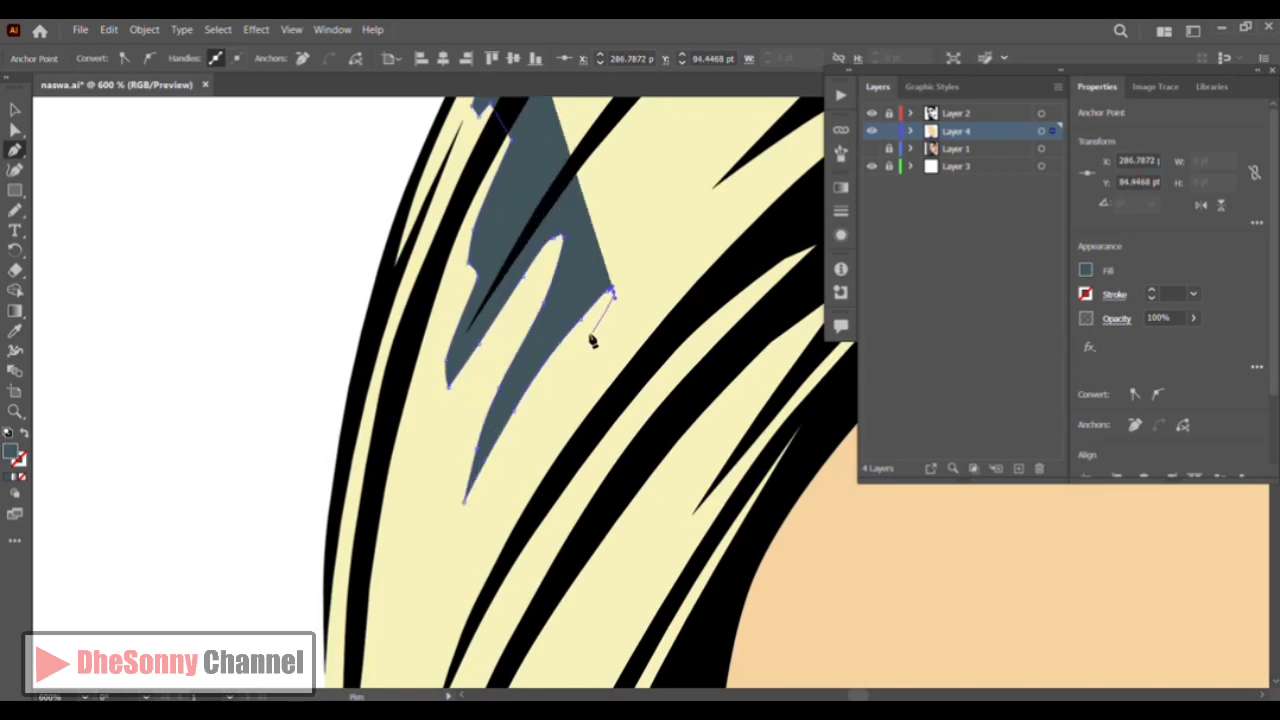
pyautogui.click(510, 467)
pyautogui.click(637, 318)
pyautogui.click(586, 426)
pyautogui.click(742, 266)
pyautogui.moveTo(772, 240); pyautogui.dragTo(543, 449)
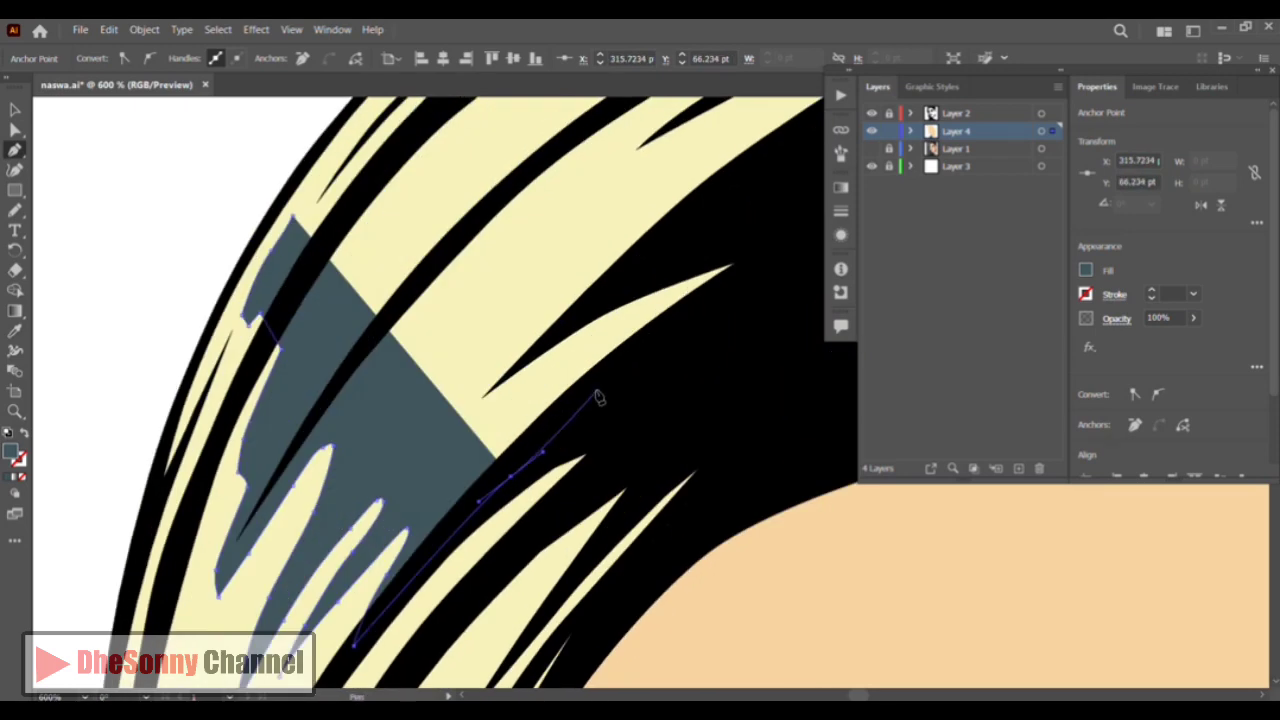
# Trace the highlight path's inner side back up towards the crown in curved, pointed notches
pyautogui.click(598, 392)
pyautogui.moveTo(474, 426)
pyautogui.mouseDown()
pyautogui.moveTo(460, 422)
pyautogui.moveTo(488, 360)
pyautogui.moveTo(447, 368)
pyautogui.moveTo(437, 305)
pyautogui.mouseUp()
pyautogui.click(551, 299)
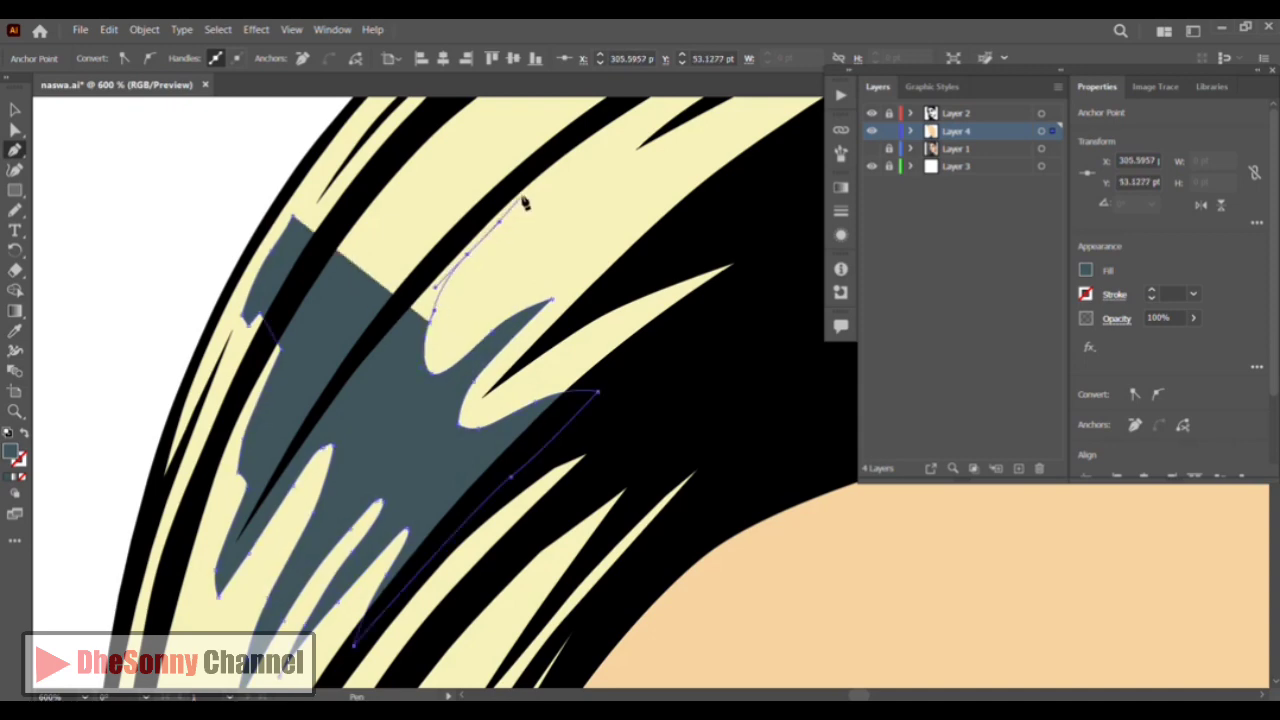
pyautogui.click(536, 185)
pyautogui.click(540, 155)
pyautogui.moveTo(490, 178); pyautogui.dragTo(425, 225)
pyautogui.click(388, 248)
pyautogui.moveTo(354, 266); pyautogui.dragTo(338, 262)
pyautogui.click(364, 223)
pyautogui.moveTo(364, 223); pyautogui.dragTo(318, 398)
# Extend the highlight path into the thin top strand and bring it back down to its starting point to close it
pyautogui.click(352, 331)
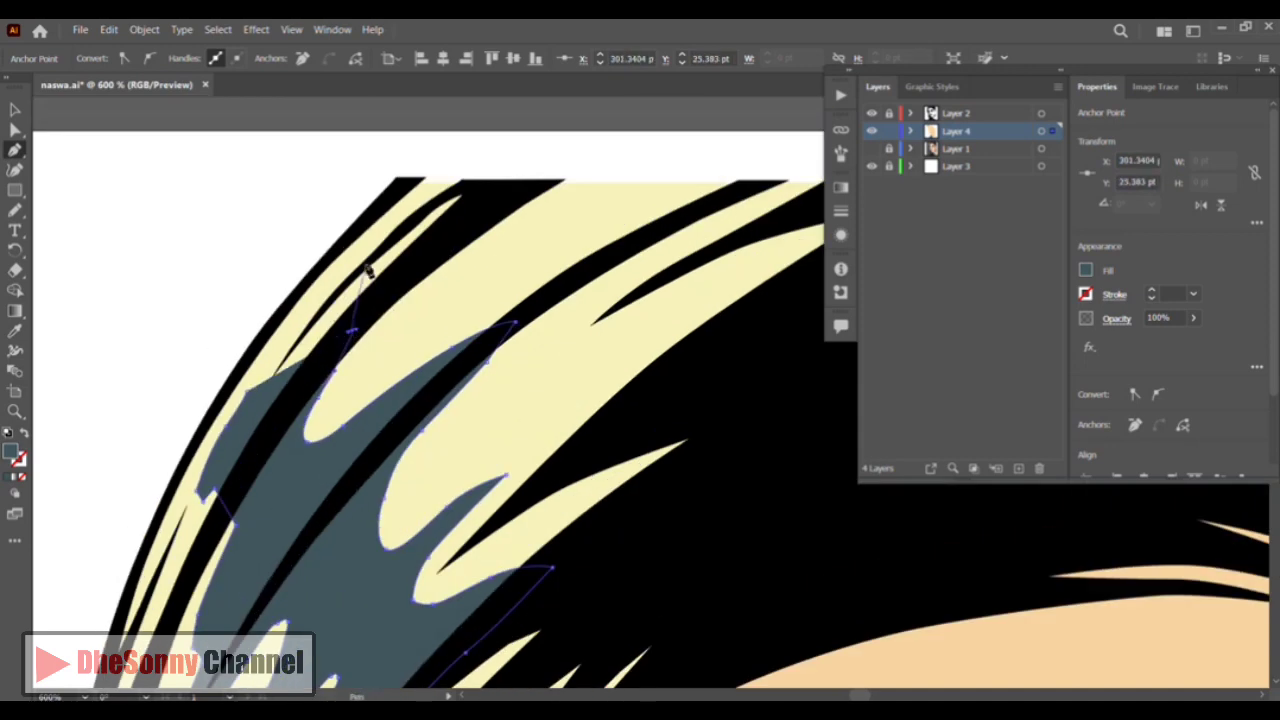
pyautogui.click(481, 192)
pyautogui.click(458, 188)
pyautogui.moveTo(312, 316); pyautogui.dragTo(267, 357)
pyautogui.click(249, 400)
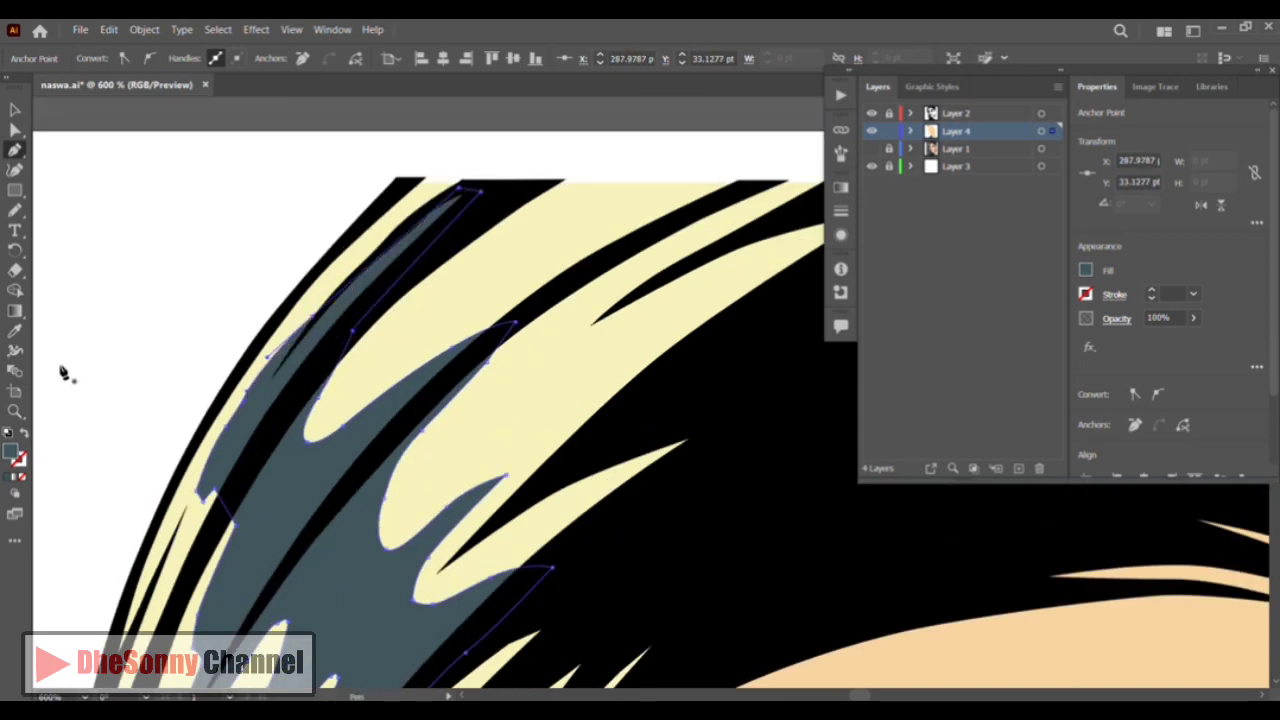
# Fill the hair highlight with the pale yellow hair colour lightened to FCFAE8, and deselect it
pyautogui.click(479, 291)
pyautogui.doubleClick(10, 452)
pyautogui.moveTo(545, 375); pyautogui.dragTo(536, 366)
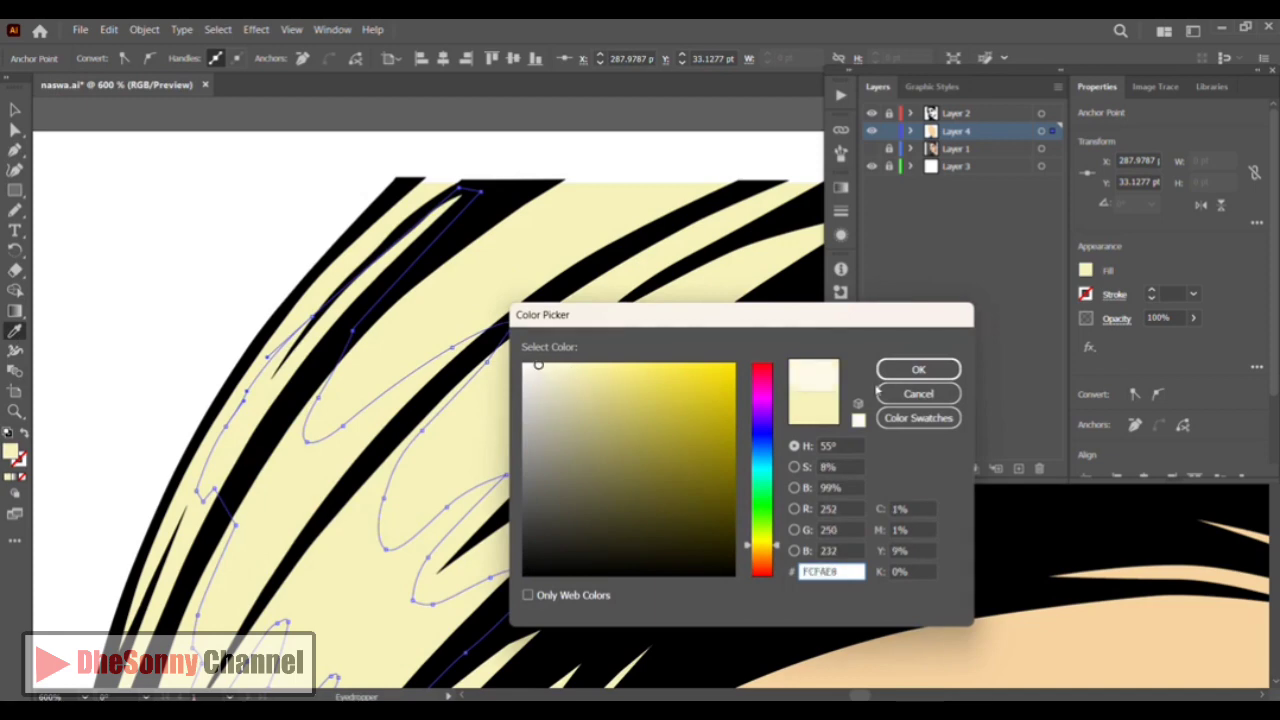
pyautogui.click(896, 372)
pyautogui.click(14, 109)
pyautogui.click(98, 170)
pyautogui.hotkey('ctrl', '-')
pyautogui.hotkey('ctrl', '-')
pyautogui.hotkey('ctrl', '-')
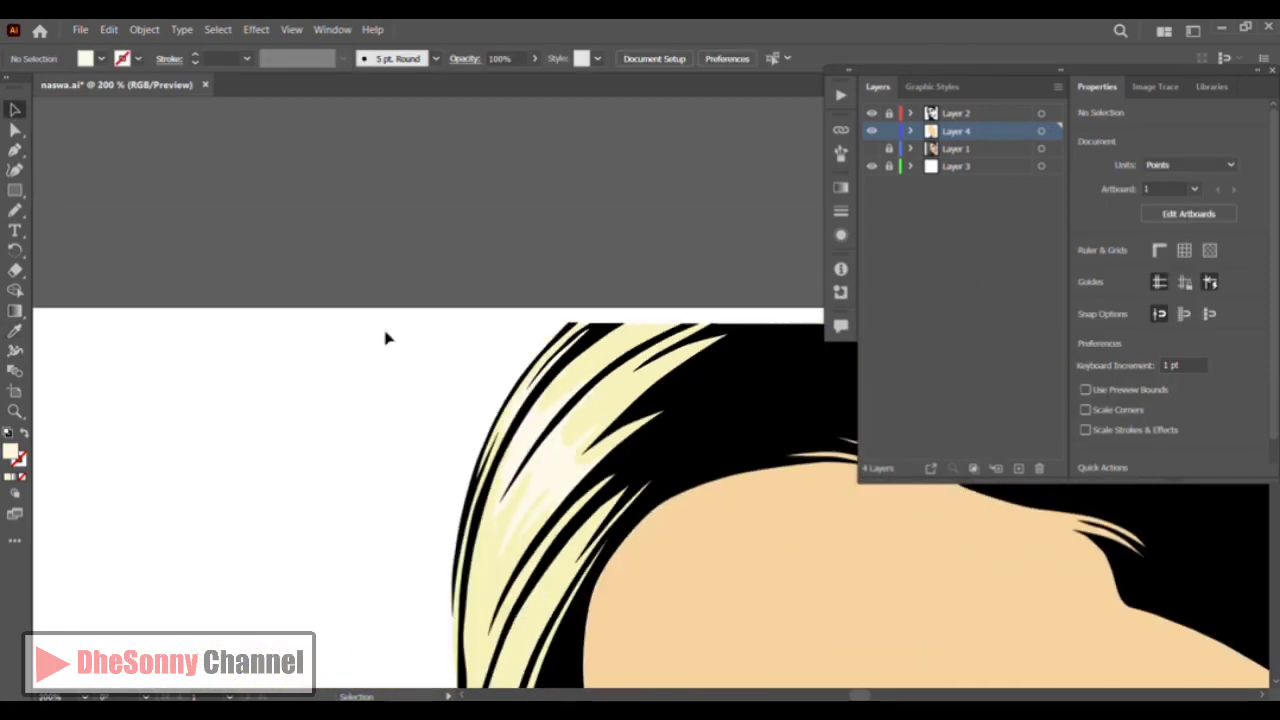
# Draw a closed, curved shadow shape with the Pen tool beneath the portrait's left eye, tapering towards the nose
pyautogui.moveTo(662, 494); pyautogui.dragTo(340, 205)
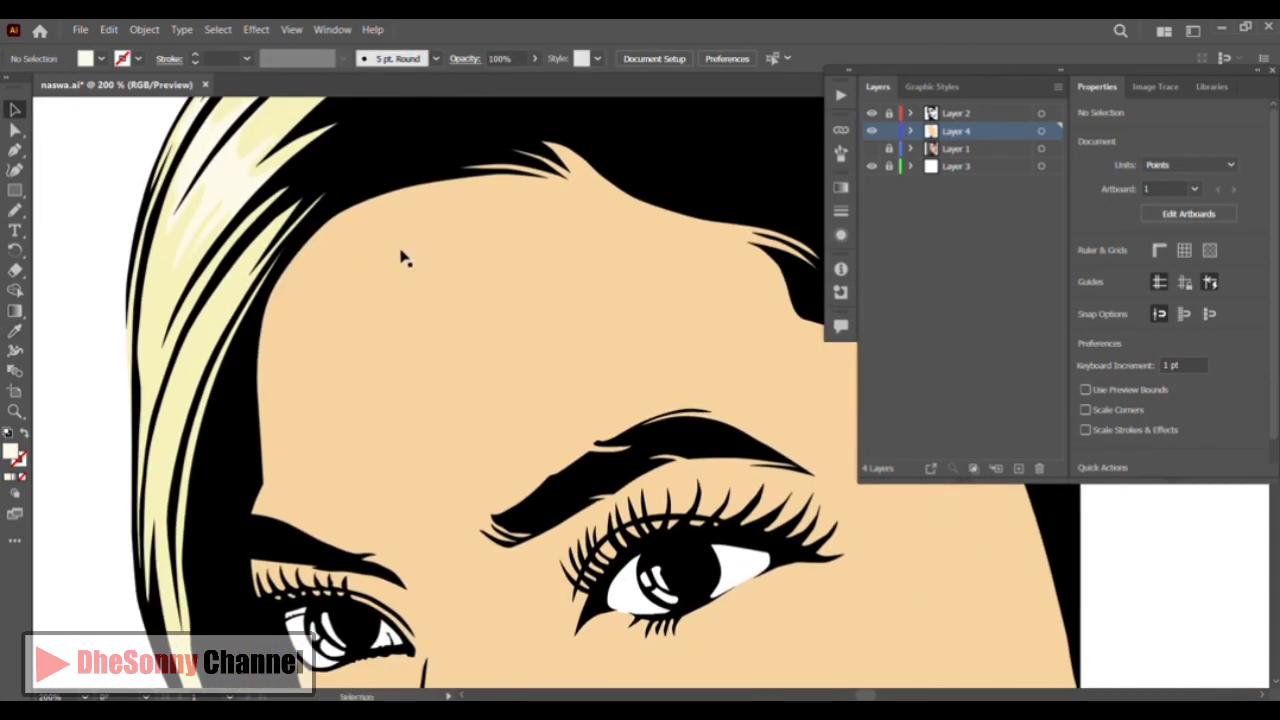
pyautogui.moveTo(365, 358); pyautogui.dragTo(347, 174)
pyautogui.click(14, 411)
pyautogui.click(443, 494)
pyautogui.click(610, 380)
pyautogui.click(622, 364)
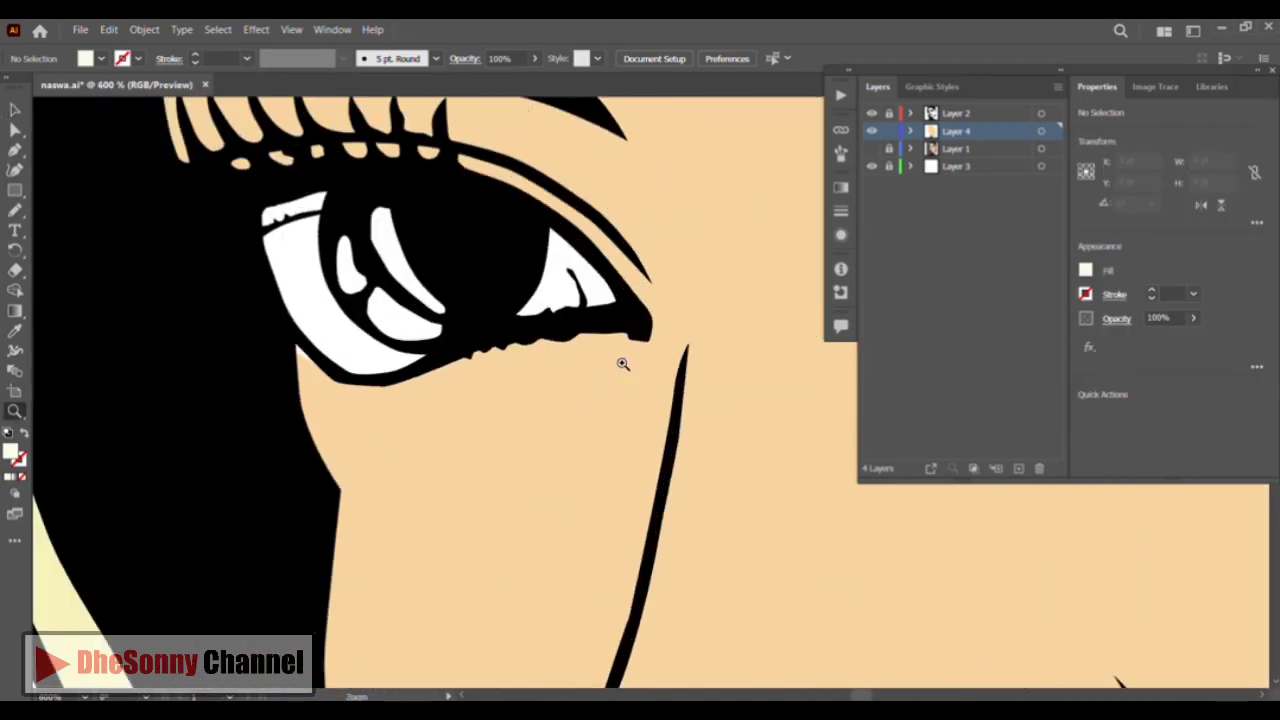
pyautogui.click(329, 447)
pyautogui.moveTo(429, 461); pyautogui.dragTo(483, 451)
pyautogui.moveTo(562, 426); pyautogui.dragTo(609, 405)
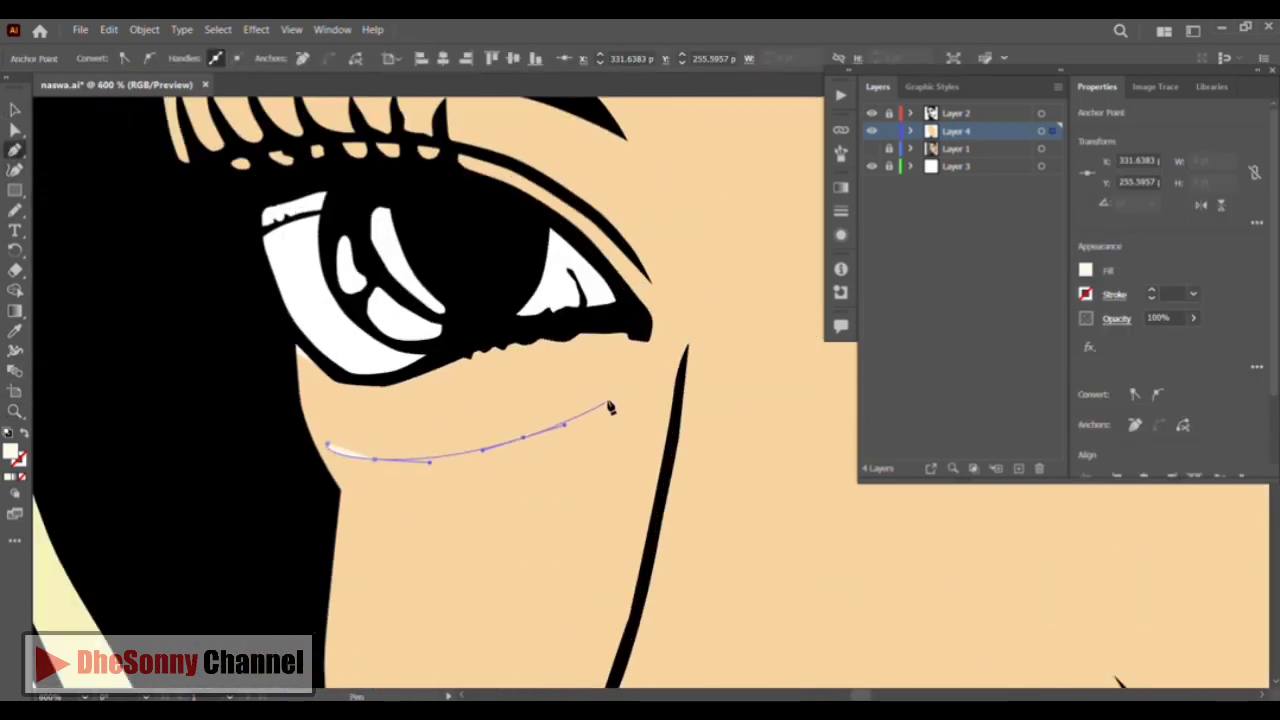
pyautogui.click(656, 388)
pyautogui.moveTo(558, 453); pyautogui.dragTo(533, 478)
pyautogui.moveTo(428, 492); pyautogui.dragTo(372, 494)
pyautogui.click(328, 451)
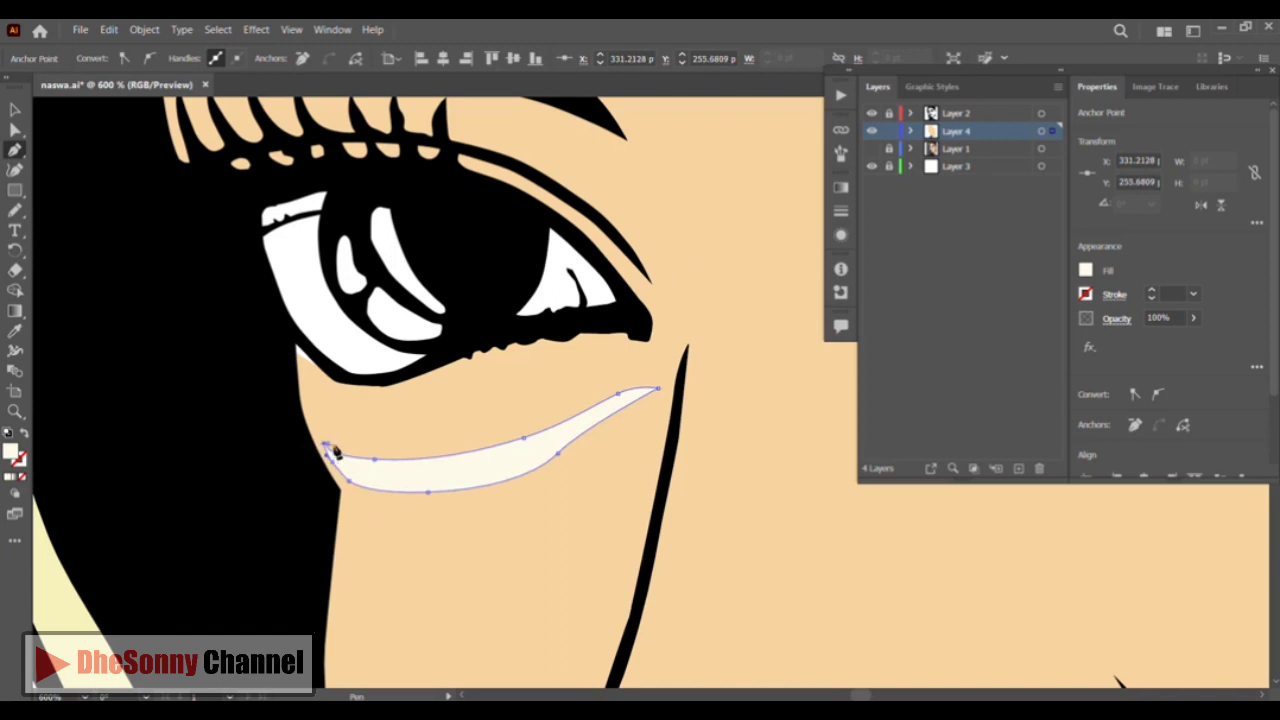
# Fill the under-eye shape with the sampled skin colour adjusted to a slightly darker tan
pyautogui.click(15, 332)
pyautogui.click(352, 425)
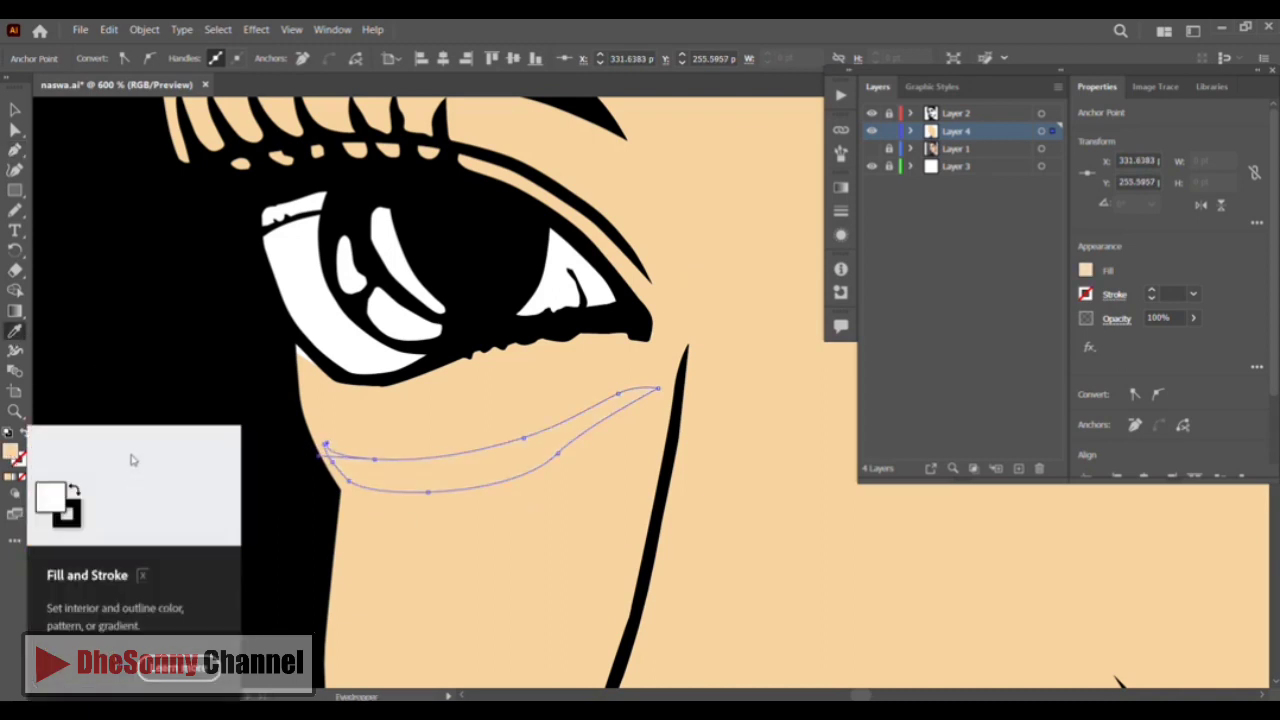
pyautogui.doubleClick(10, 453)
pyautogui.click(604, 377)
pyautogui.press('Return')
pyautogui.press('v')
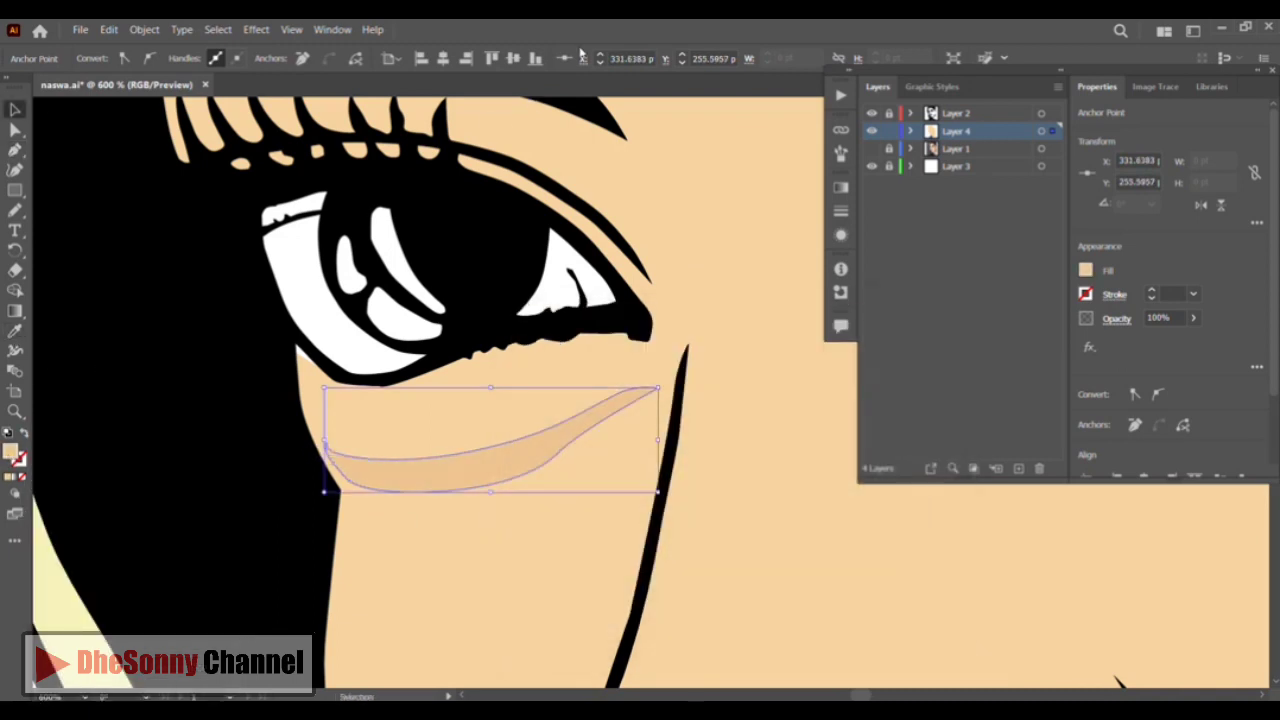
# Lock the skin compound path inside Layer 4
pyautogui.click(383, 247)
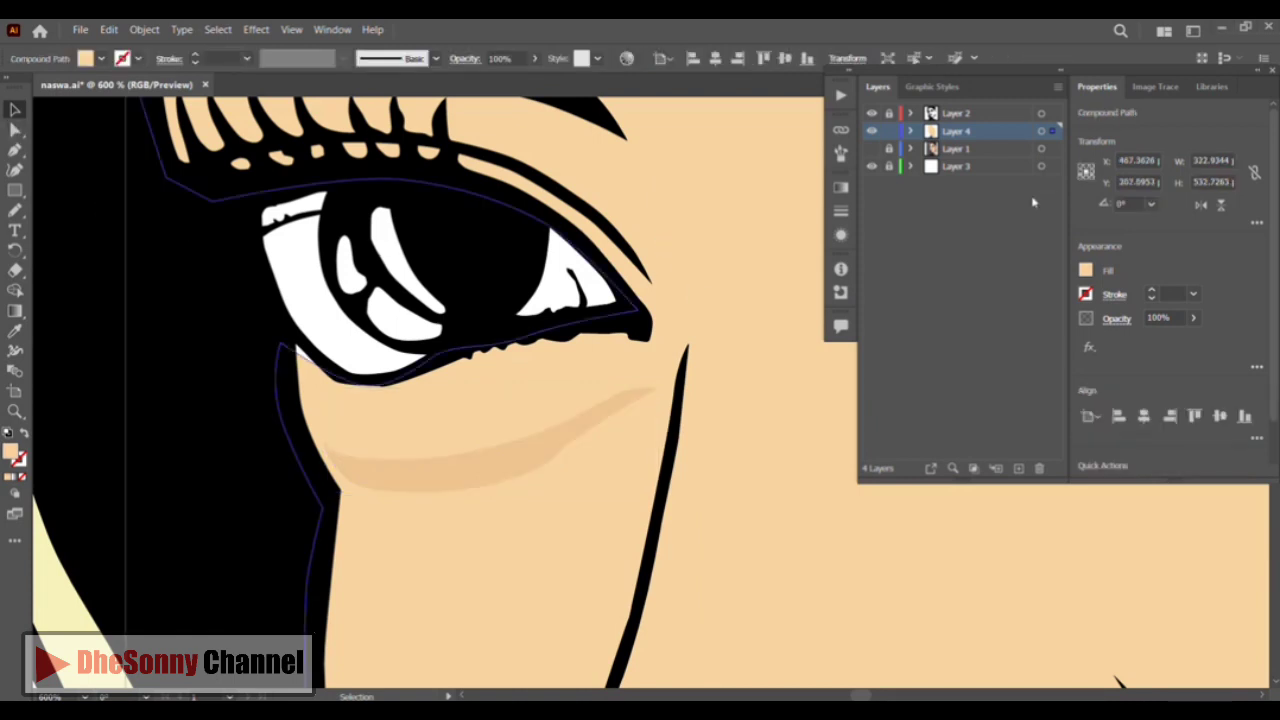
pyautogui.click(911, 131)
pyautogui.click(889, 219)
pyautogui.click(911, 131)
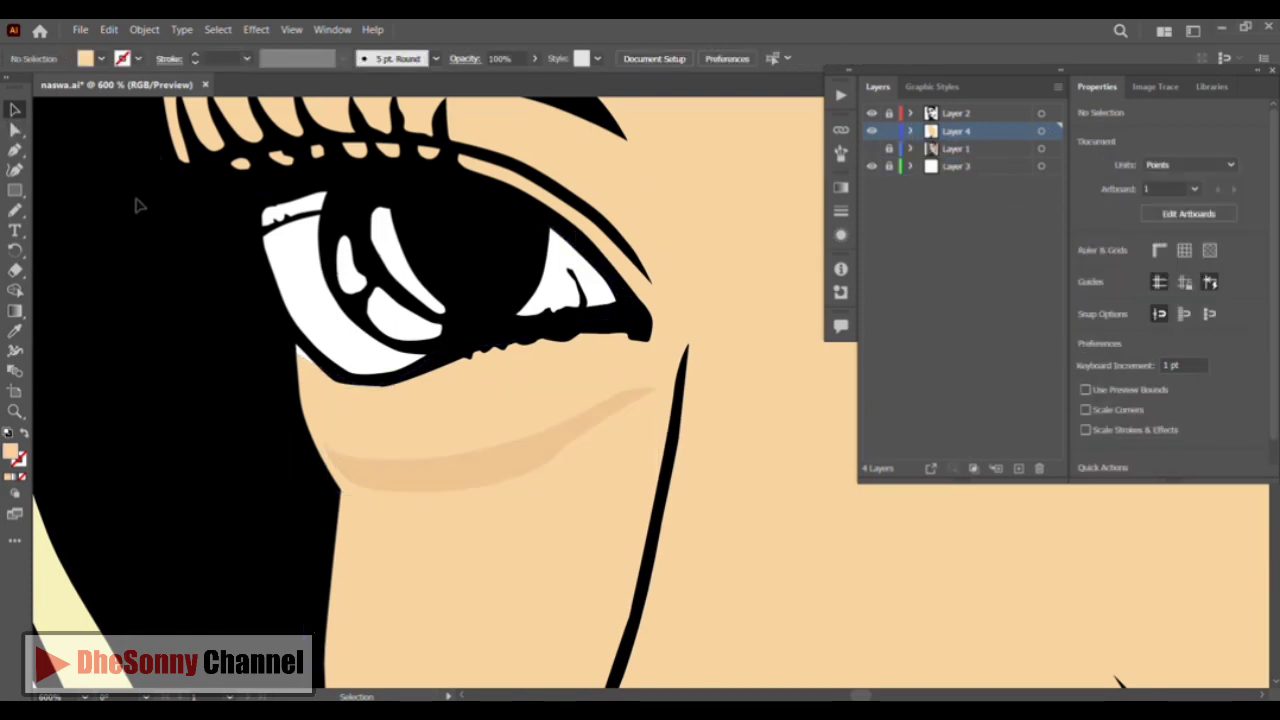
# Start a Pen tool eyelid shadow path around the outer lashes and along the upper lash line of the left eye
pyautogui.press('p')
pyautogui.scroll(3, 620, 341)
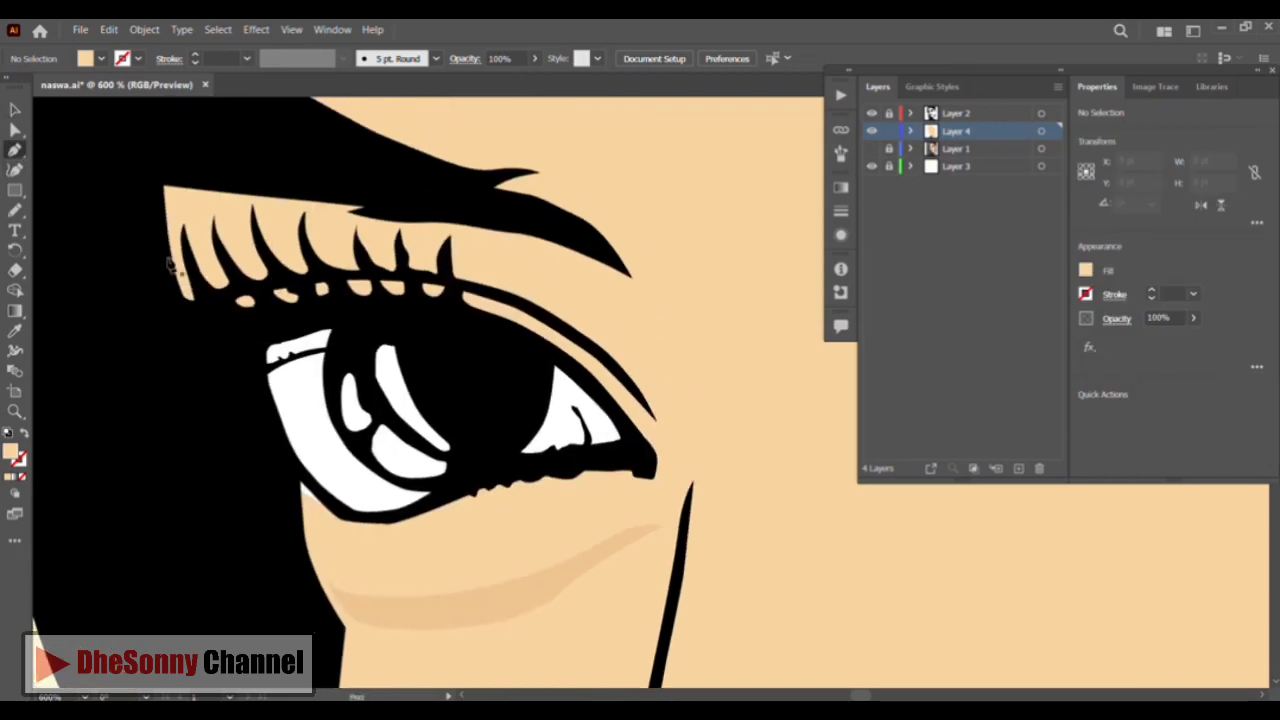
pyautogui.click(176, 290)
pyautogui.click(185, 308)
pyautogui.click(196, 310)
pyautogui.click(219, 295)
pyautogui.moveTo(294, 278); pyautogui.dragTo(338, 272)
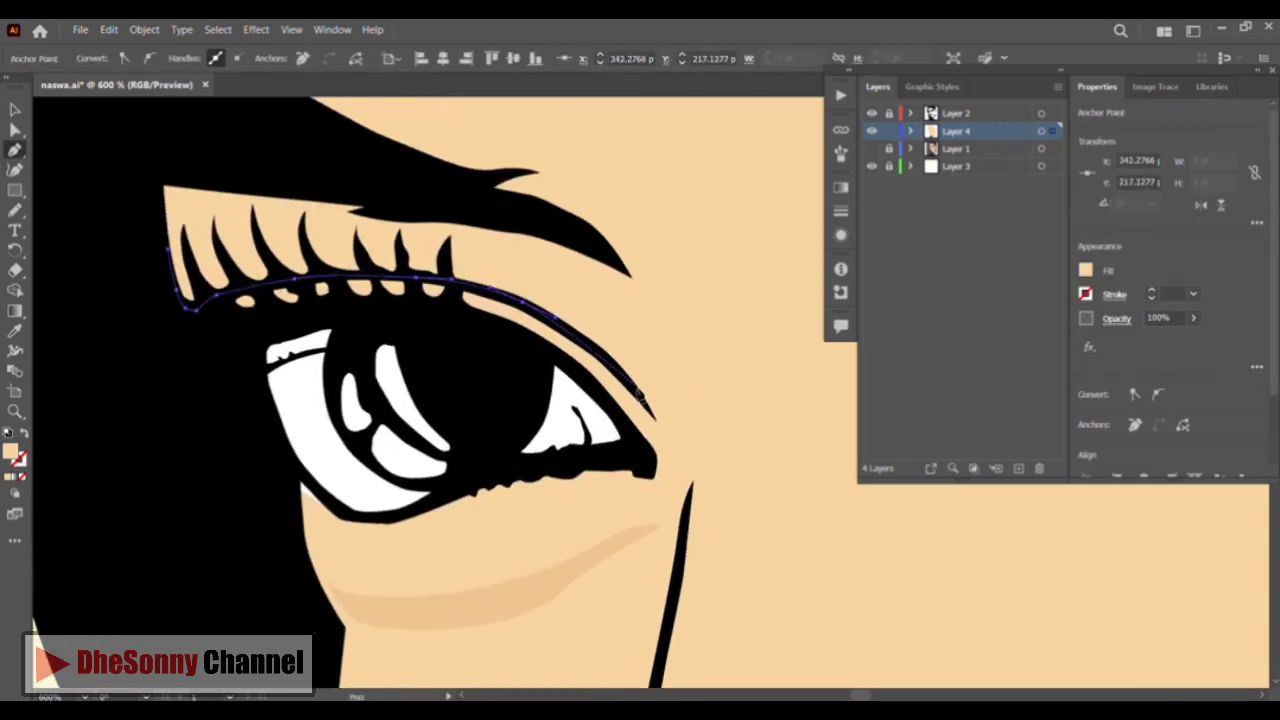
# Carry the eyelid path around the eye's inner corner and back along the underside of the eyebrow
pyautogui.click(663, 428)
pyautogui.click(682, 447)
pyautogui.click(694, 432)
pyautogui.click(651, 307)
pyautogui.moveTo(616, 254); pyautogui.dragTo(590, 241)
pyautogui.moveTo(393, 196); pyautogui.dragTo(381, 194)
pyautogui.moveTo(311, 184); pyautogui.dragTo(291, 186)
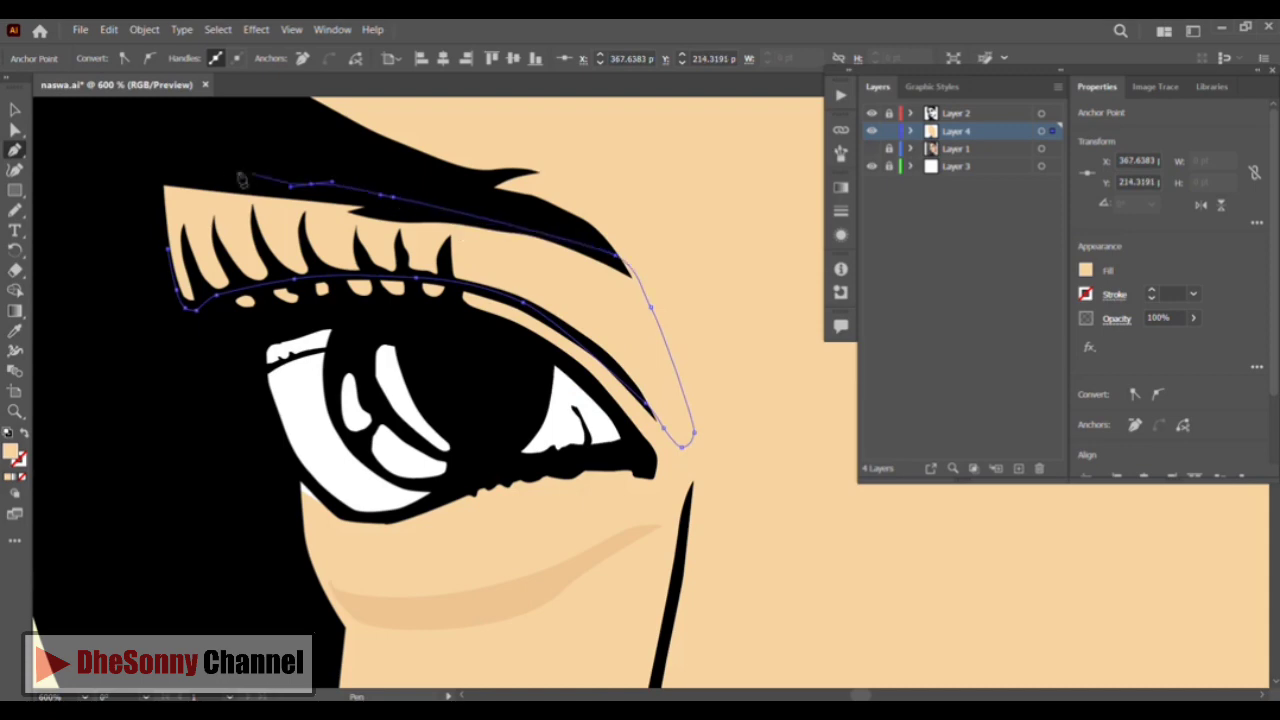
# Fill the eyelid shape with the darker tan sampled from the under-eye shadow, and deselect it
pyautogui.click(15, 331)
pyautogui.click(400, 600)
pyautogui.click(15, 110)
pyautogui.click(54, 131)
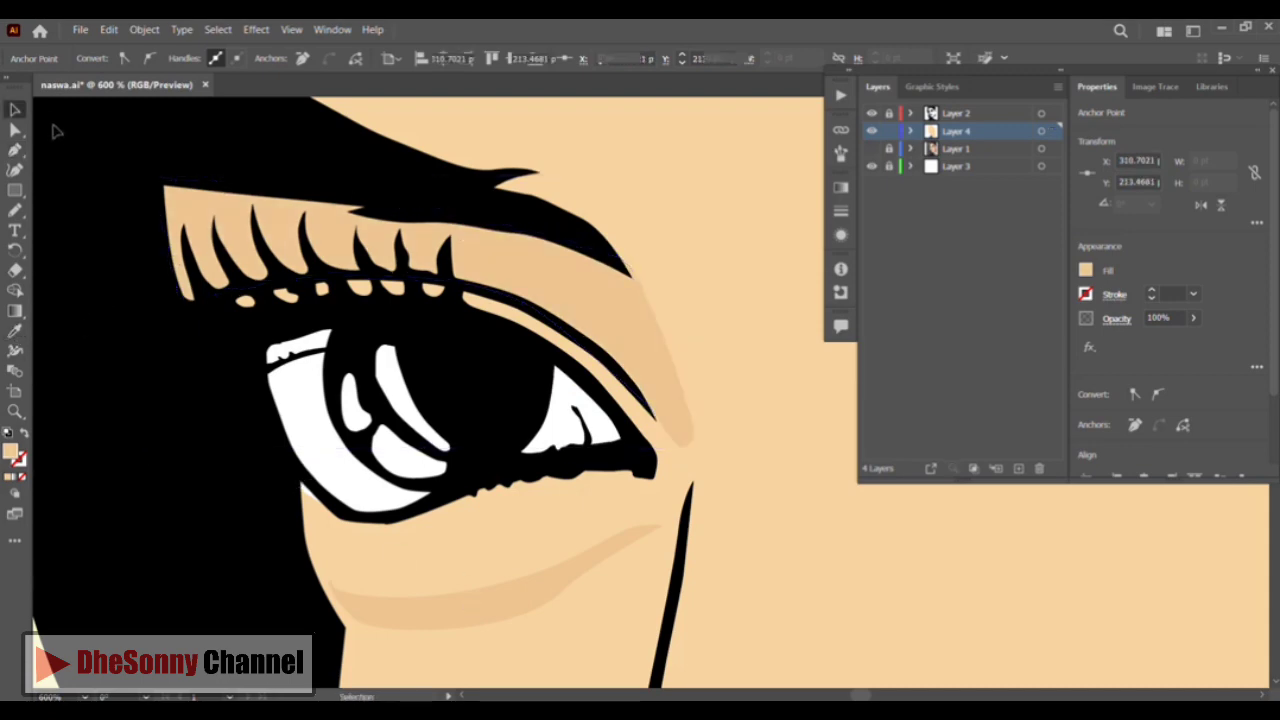
# Temporarily show the reference on Layer 1 in place of Layer 4 to examine its forehead, eye and hair shading
pyautogui.press('space')
pyautogui.moveTo(540, 233); pyautogui.dragTo(590, 500)
pyautogui.moveTo(450, 217); pyautogui.dragTo(492, 483)
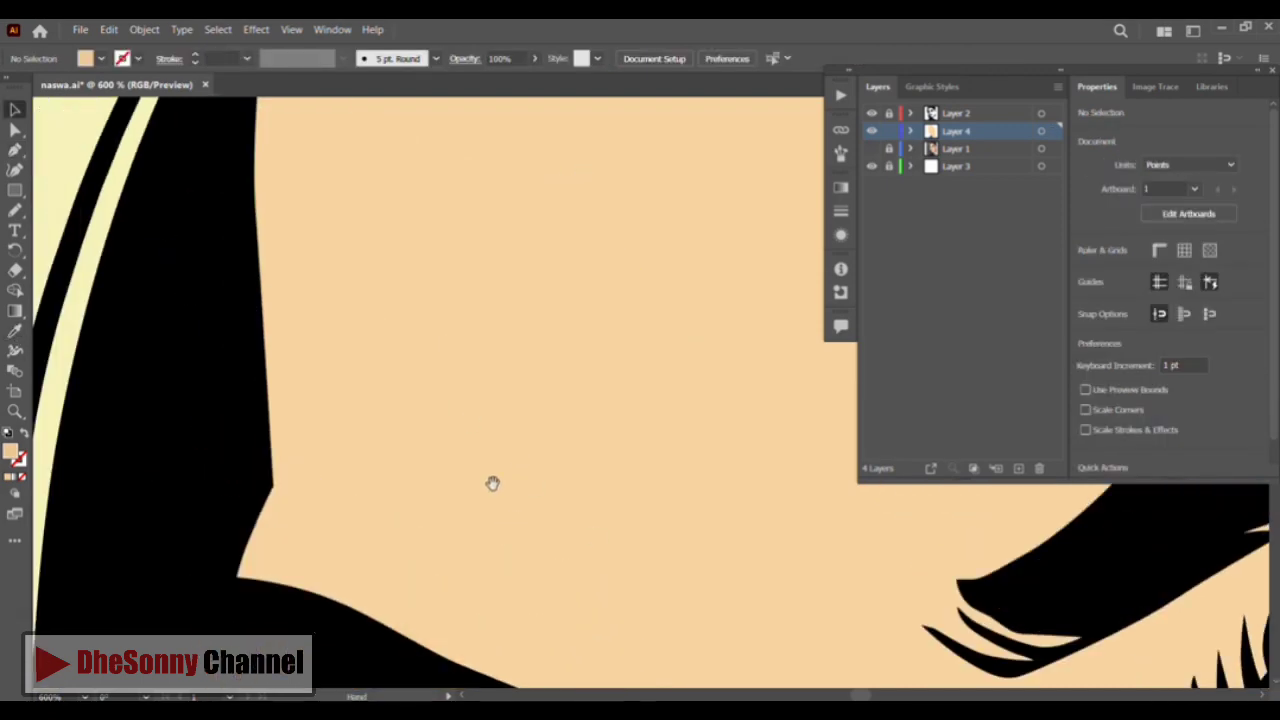
pyautogui.click(872, 131)
pyautogui.scroll(-5, 437, 455)
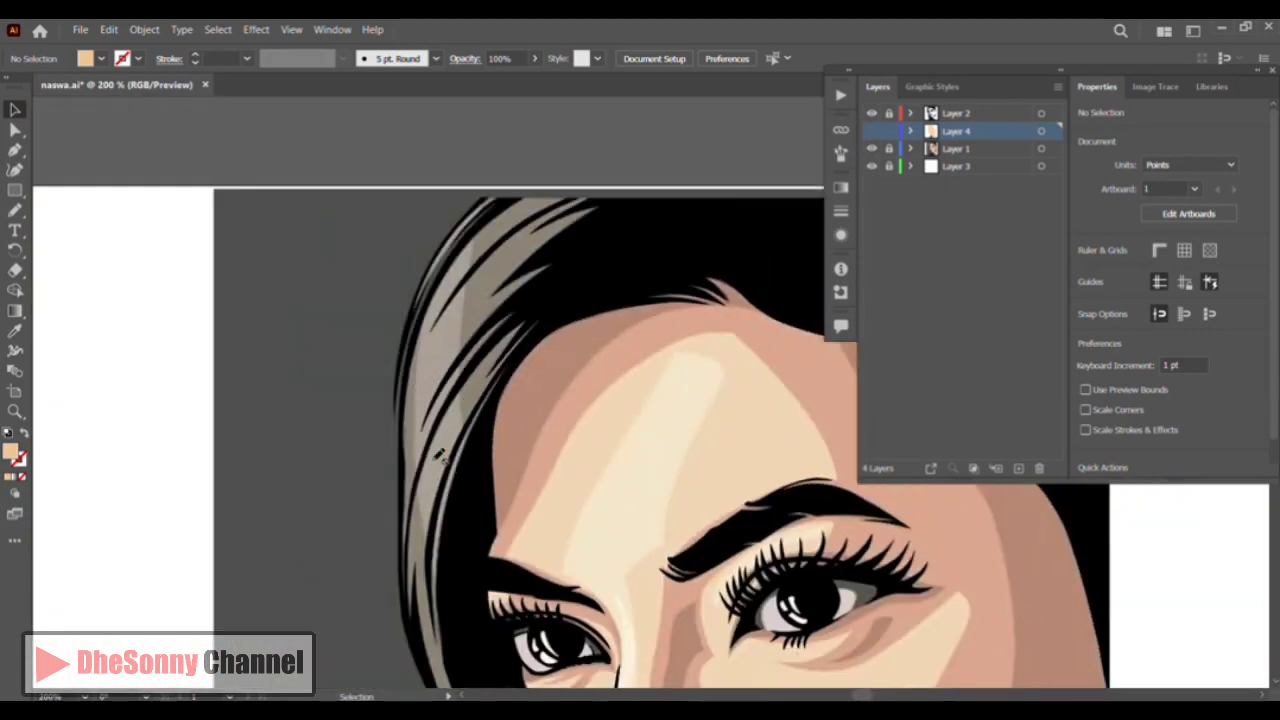
pyautogui.moveTo(553, 457); pyautogui.dragTo(532, 311)
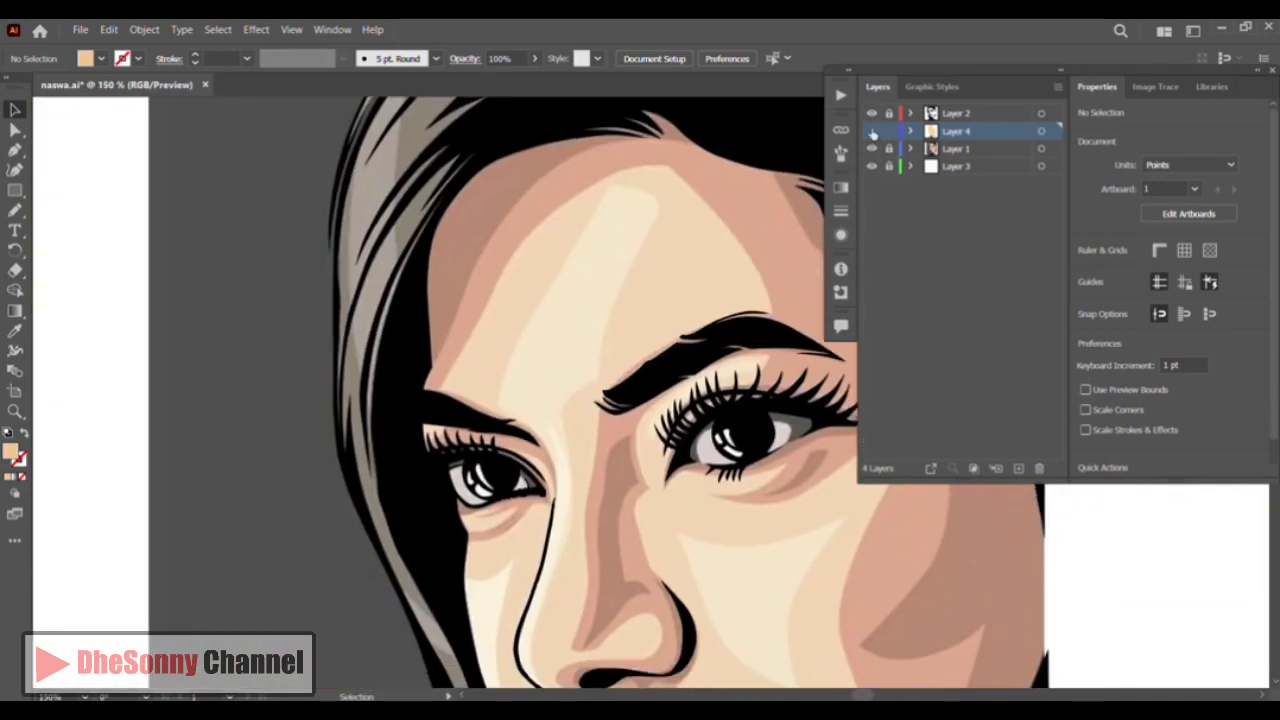
pyautogui.click(872, 148)
pyautogui.click(872, 131)
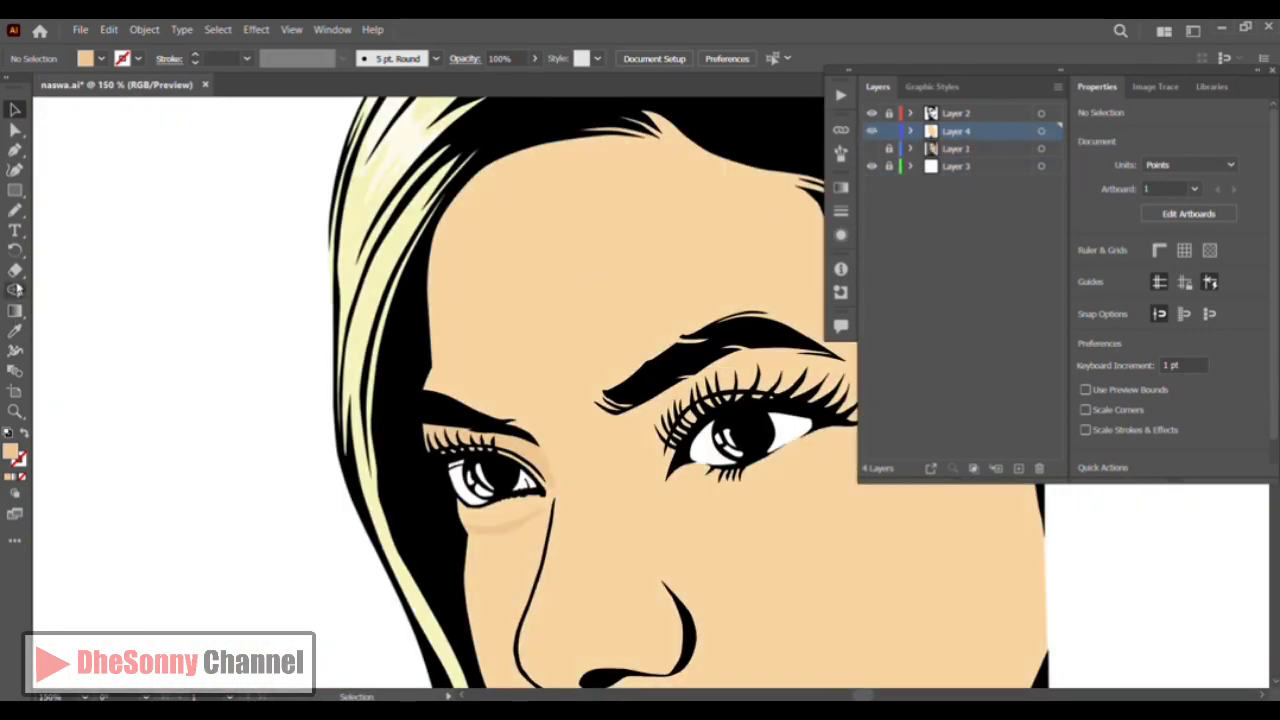
# Start a Pen tool forehead shadow path at the left eyebrow, running up the temple and across beneath the hairline
pyautogui.click(15, 410)
pyautogui.tripleClick(560, 345)
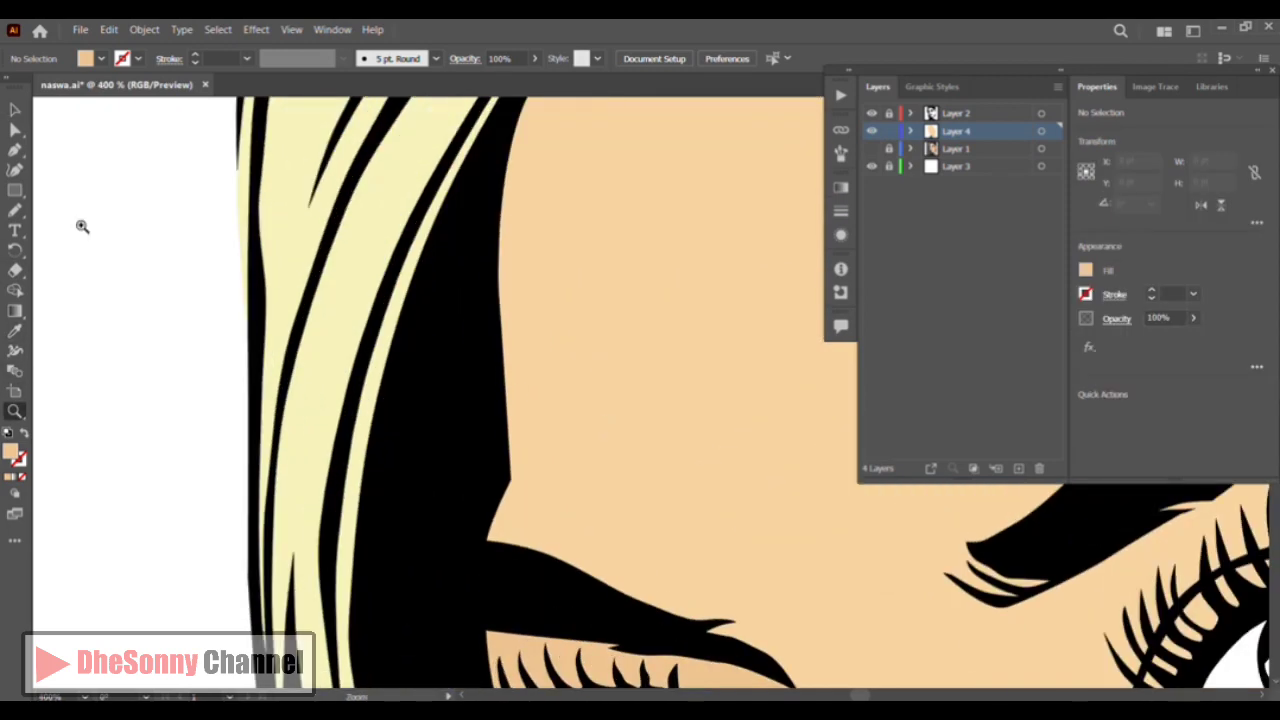
pyautogui.click(15, 150)
pyautogui.moveTo(565, 520); pyautogui.dragTo(338, 283)
pyautogui.moveTo(378, 361); pyautogui.dragTo(414, 378)
pyautogui.moveTo(389, 266); pyautogui.dragTo(343, 564)
pyautogui.moveTo(345, 440); pyautogui.dragTo(240, 448)
pyautogui.moveTo(307, 382); pyautogui.dragTo(388, 308)
pyautogui.moveTo(554, 294); pyautogui.dragTo(666, 280)
pyautogui.click(757, 281)
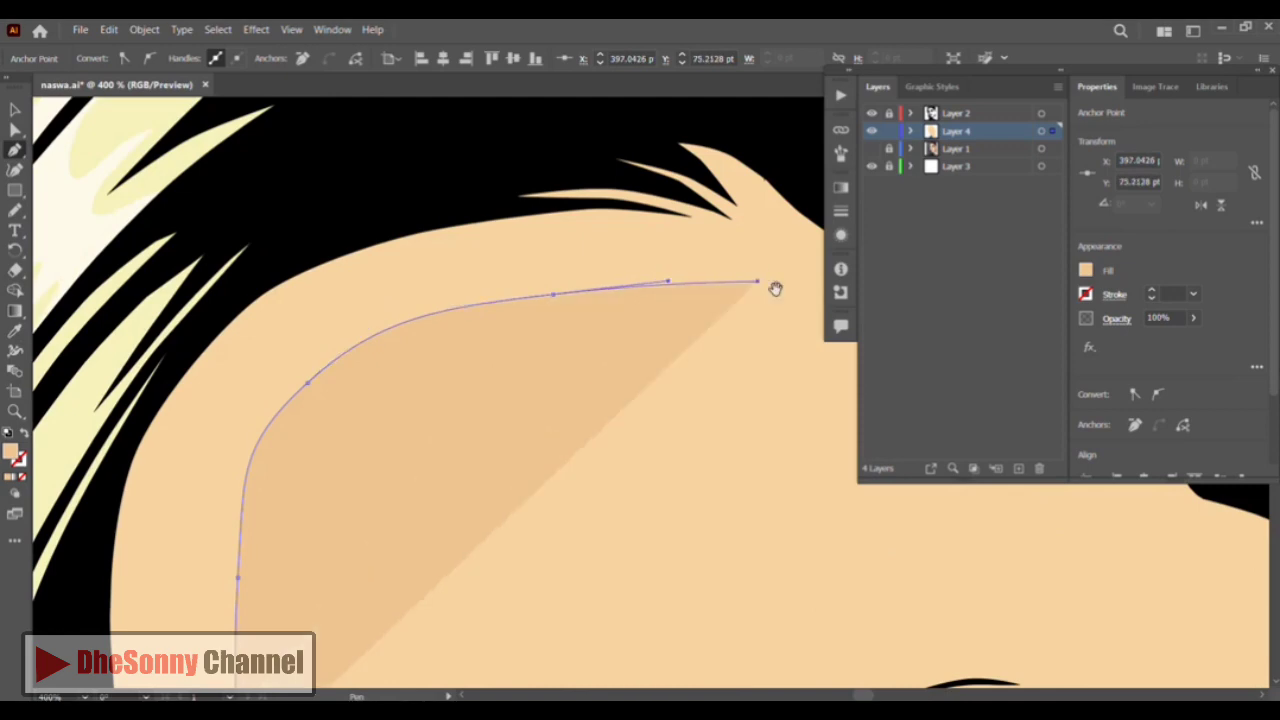
# Carry the forehead shadow's inner edge across the upper forehead and down toward the hair on the right side of the face
pyautogui.moveTo(774, 289); pyautogui.dragTo(428, 258)
pyautogui.moveTo(531, 263); pyautogui.dragTo(594, 291)
pyautogui.moveTo(711, 327); pyautogui.dragTo(732, 336)
pyautogui.moveTo(819, 411); pyautogui.dragTo(555, 265)
pyautogui.moveTo(586, 320); pyautogui.dragTo(620, 326)
pyautogui.click(686, 301)
# Bring the forehead shadow path back beneath the black hair lines to the left temple
pyautogui.moveTo(676, 193); pyautogui.dragTo(812, 360)
pyautogui.click(640, 243)
pyautogui.moveTo(403, 203); pyautogui.dragTo(632, 301)
pyautogui.moveTo(463, 197); pyautogui.dragTo(393, 186)
pyautogui.moveTo(319, 241); pyautogui.dragTo(282, 268)
pyautogui.click(197, 349)
pyautogui.moveTo(170, 420); pyautogui.dragTo(322, 236)
pyautogui.moveTo(254, 368); pyautogui.dragTo(241, 388)
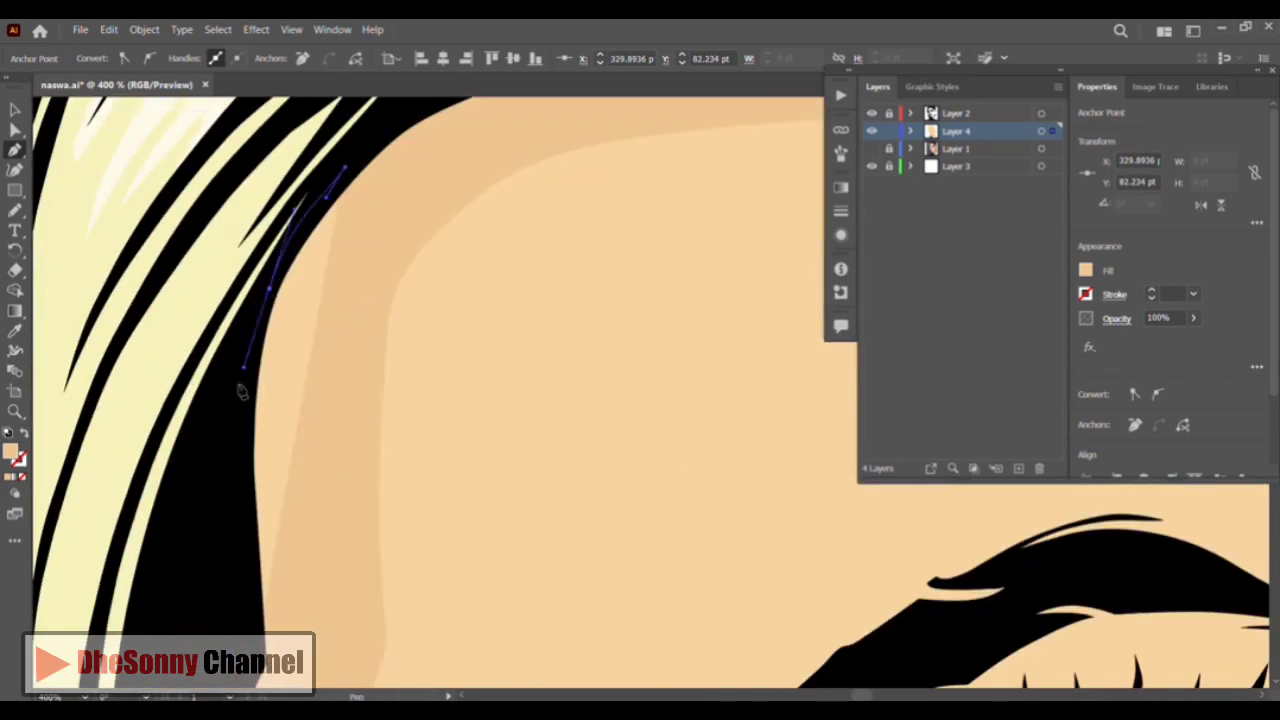
# Close the forehead shadow down the left hairline to the left eyebrow and deselect it
pyautogui.click(242, 459)
pyautogui.moveTo(236, 580); pyautogui.dragTo(306, 305)
pyautogui.moveTo(322, 396); pyautogui.dragTo(318, 408)
pyautogui.click(312, 468)
pyautogui.click(14, 109)
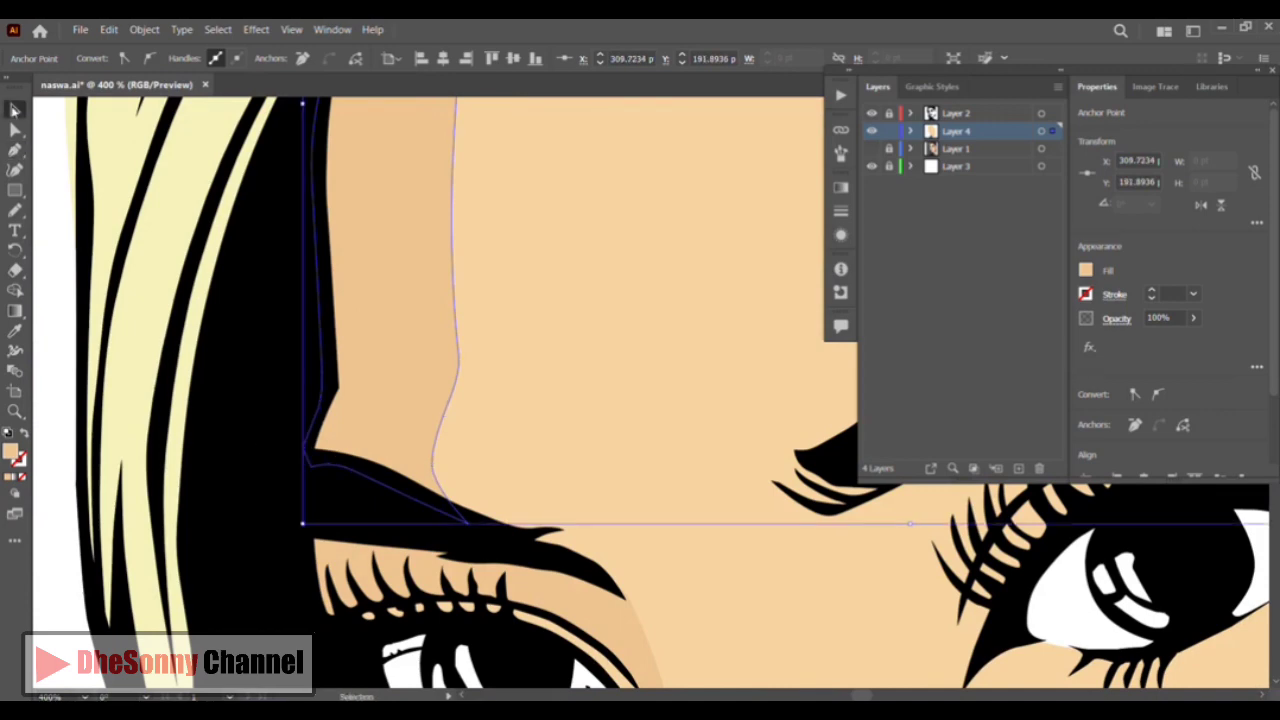
pyautogui.moveTo(374, 266); pyautogui.dragTo(460, 40)
pyautogui.click(126, 351)
# Draw a small curved tan crease shadow with the Pen tool beneath the left eye's inner corner and deselect it
pyautogui.moveTo(516, 508); pyautogui.dragTo(380, 271)
pyautogui.press('p')
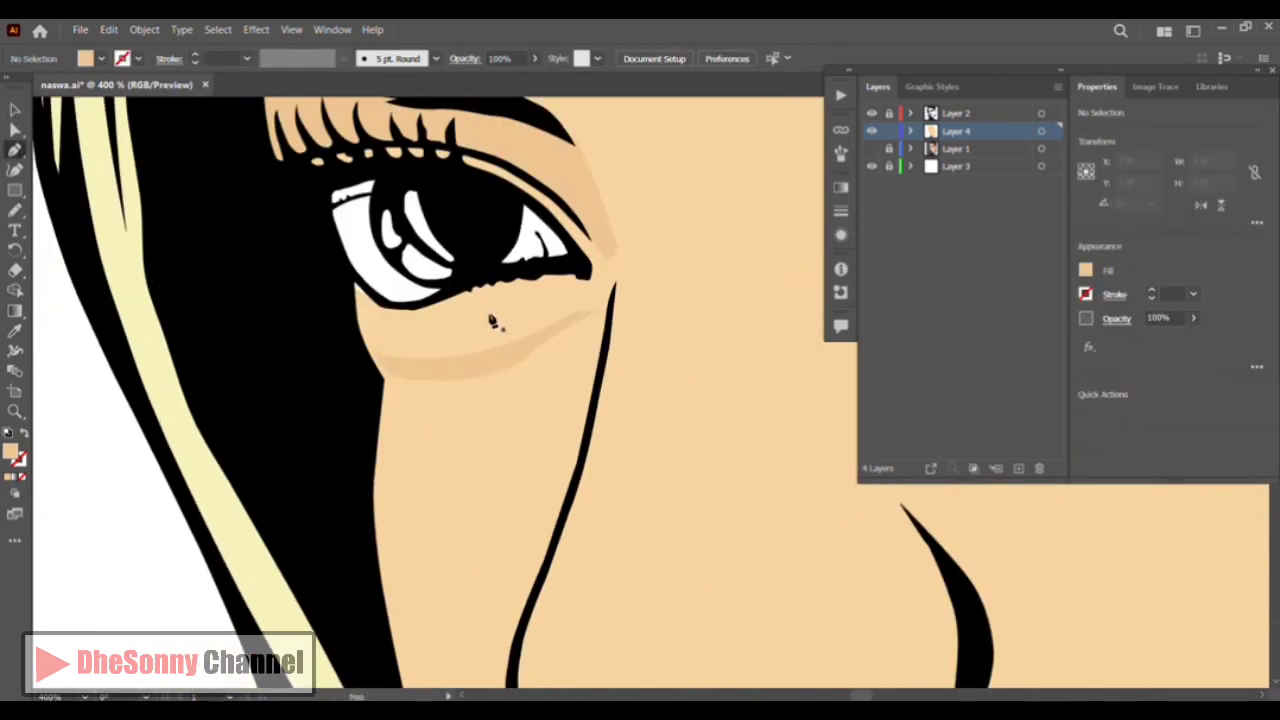
pyautogui.click(565, 283)
pyautogui.click(540, 300)
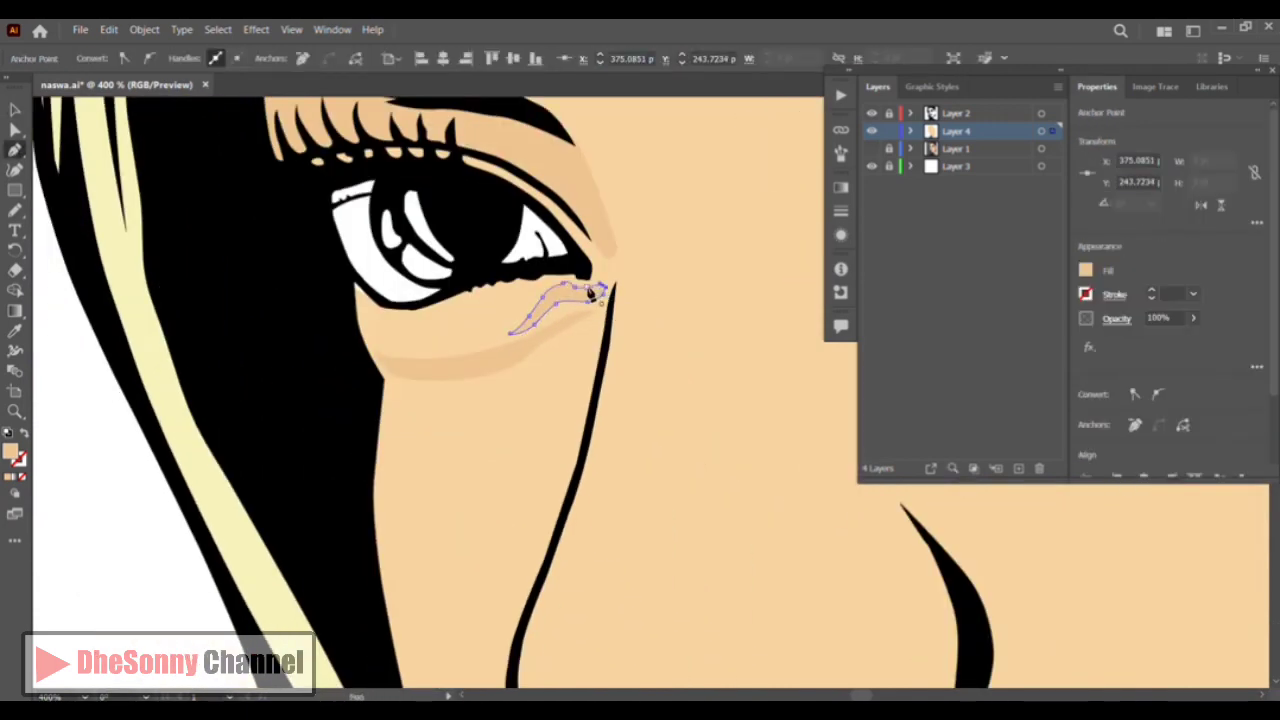
pyautogui.click(14, 109)
pyautogui.click(291, 263)
# Start a Pen tool shadow path from the top of the left nose line down its outer side to the line's lower tip
pyautogui.moveTo(291, 263); pyautogui.dragTo(274, 185)
pyautogui.click(14, 150)
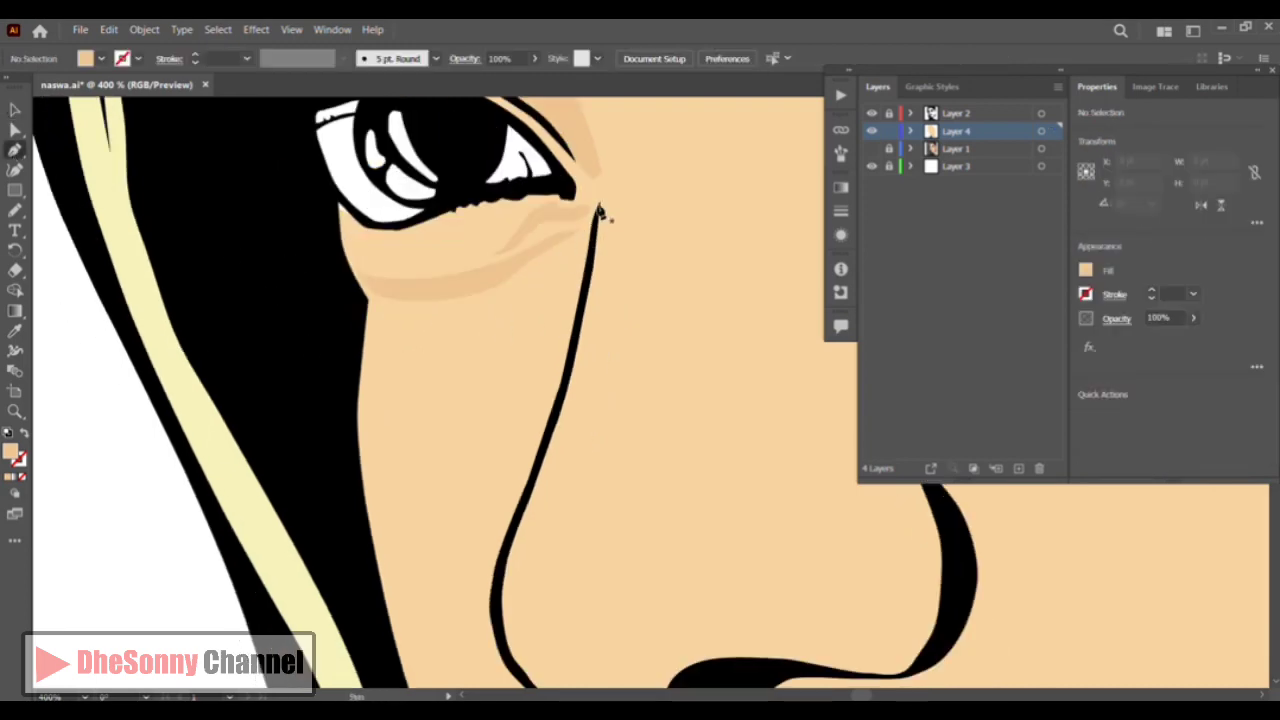
pyautogui.click(598, 205)
pyautogui.click(565, 236)
pyautogui.click(537, 349)
pyautogui.moveTo(501, 471)
pyautogui.mouseDown()
pyautogui.moveTo(469, 531)
pyautogui.moveTo(547, 290)
pyautogui.mouseUp()
pyautogui.moveTo(543, 355)
pyautogui.mouseDown()
pyautogui.moveTo(540, 419)
pyautogui.moveTo(649, 493)
pyautogui.mouseUp()
pyautogui.click(688, 492)
# Bring the nose-side shadow path back up underneath the black nose line
pyautogui.moveTo(591, 429); pyautogui.dragTo(576, 402)
pyautogui.moveTo(578, 311); pyautogui.dragTo(592, 281)
pyautogui.moveTo(592, 281); pyautogui.dragTo(505, 464)
pyautogui.moveTo(550, 341); pyautogui.dragTo(559, 310)
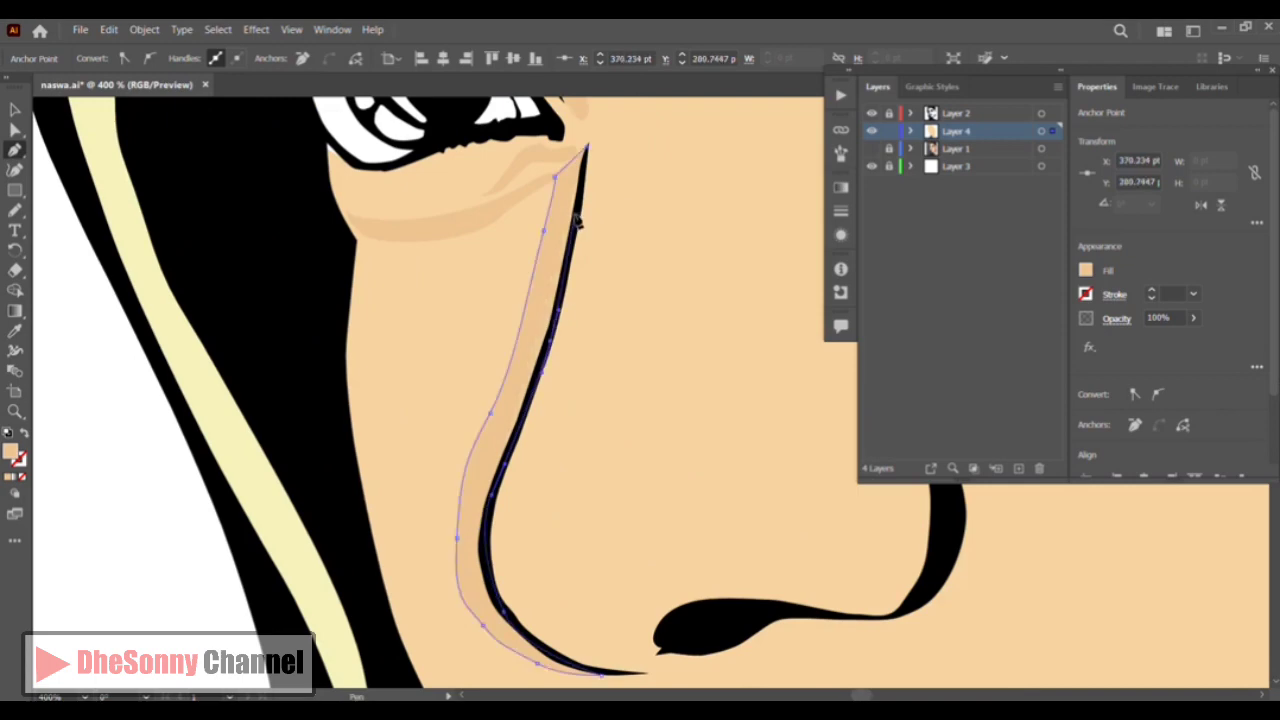
# Smooth the lower outer curve of the left nose-side shadow by adjusting its anchor points and handles, and deselect it
pyautogui.click(14, 130)
pyautogui.moveTo(457, 490); pyautogui.dragTo(479, 342)
pyautogui.moveTo(480, 390); pyautogui.dragTo(471, 388)
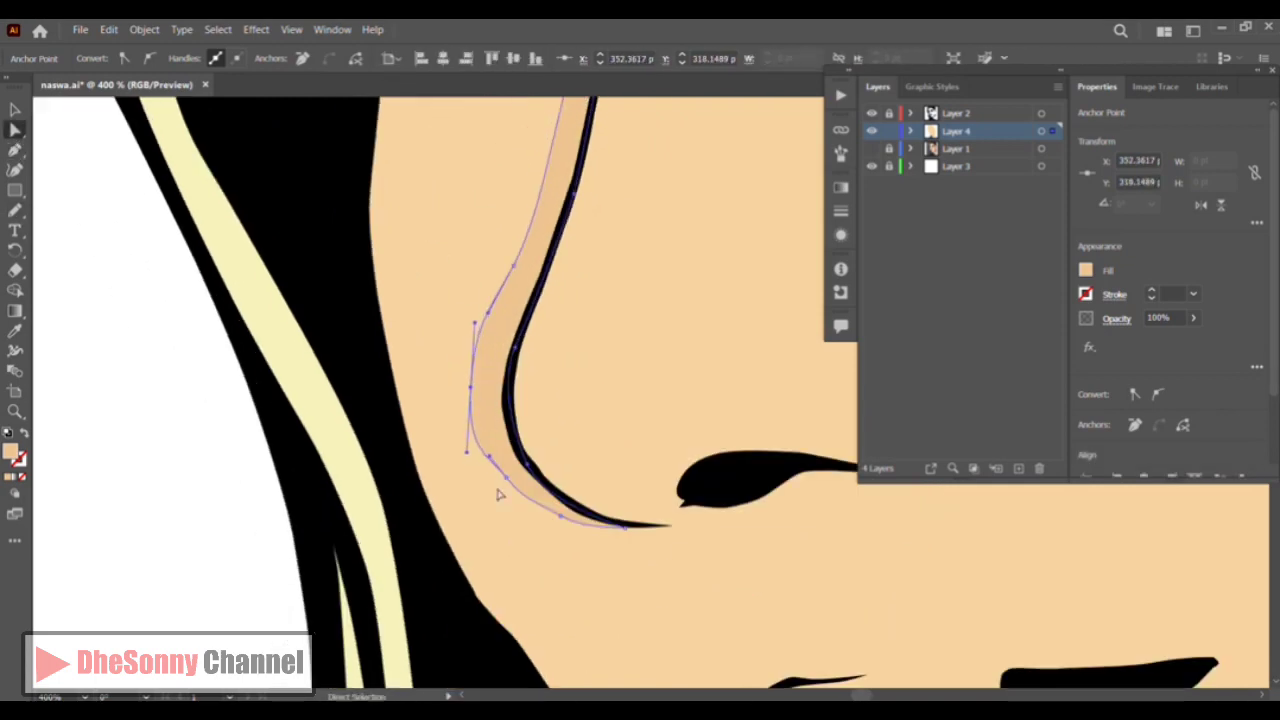
pyautogui.moveTo(504, 478); pyautogui.dragTo(505, 483)
pyautogui.click(561, 520)
pyautogui.moveTo(583, 534); pyautogui.dragTo(598, 536)
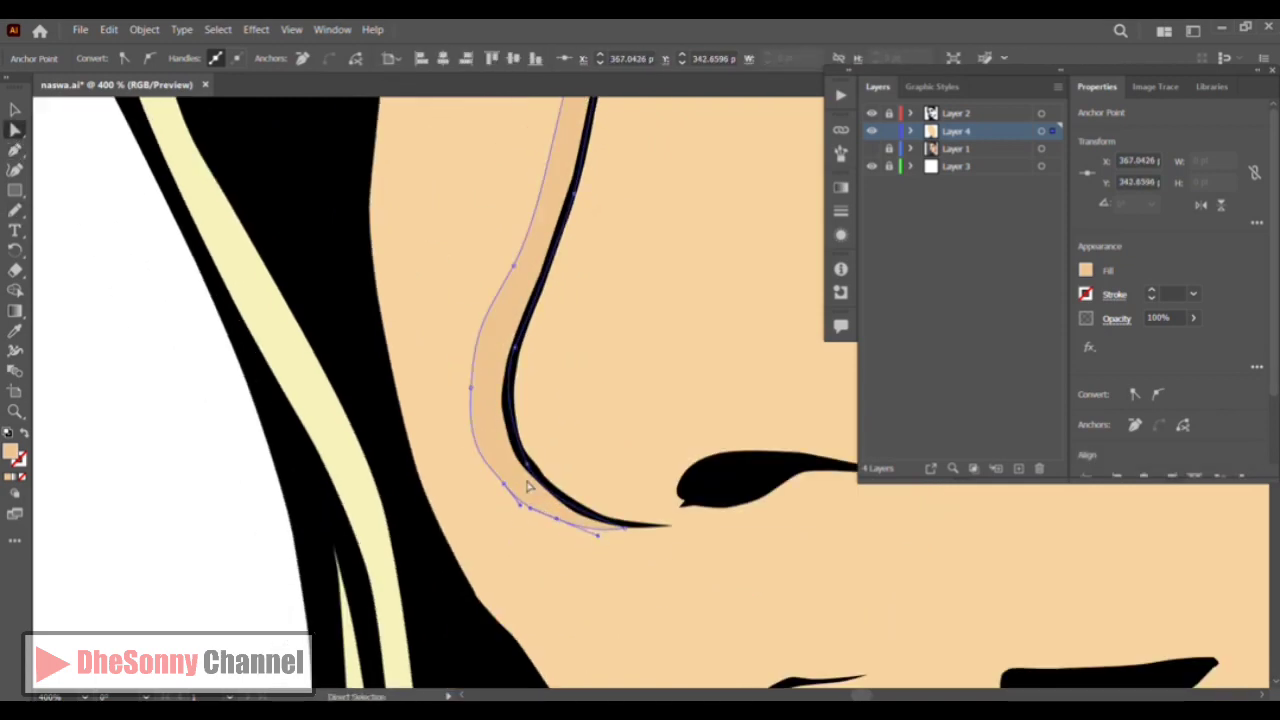
pyautogui.click(504, 484)
pyautogui.click(249, 463)
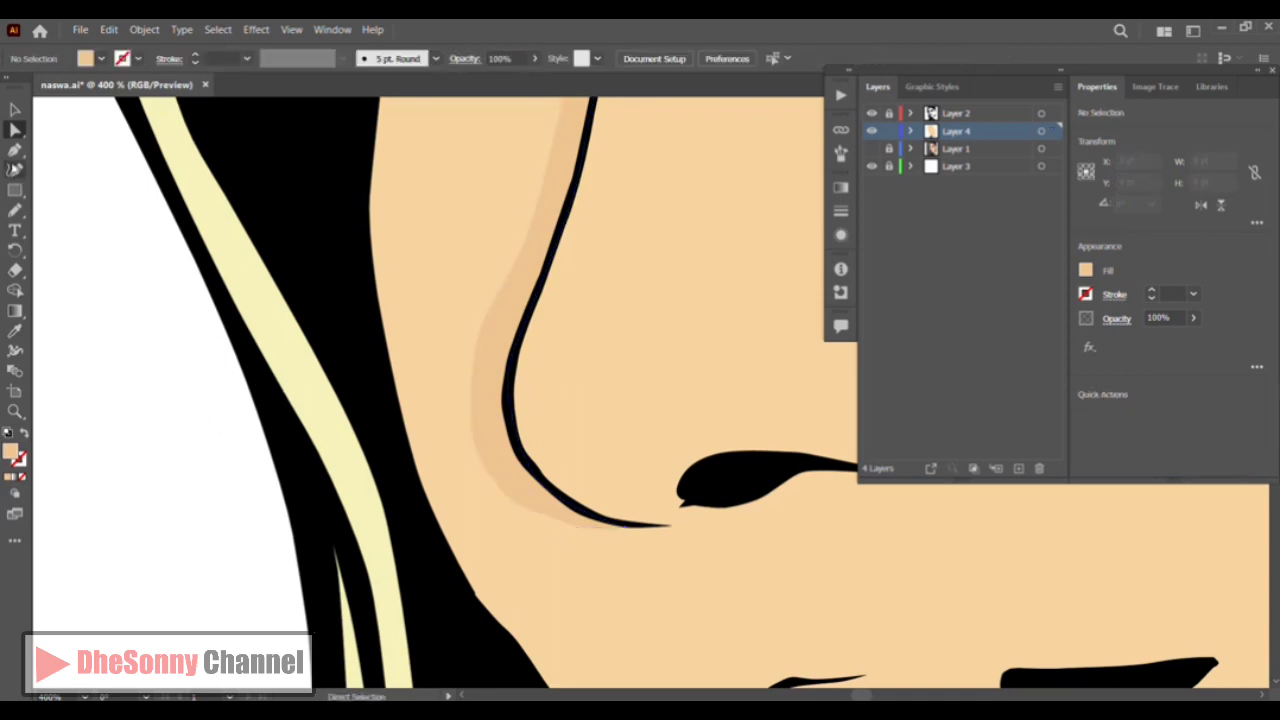
# Draw the outer edge of a Pen tool shadow around the right nostril line and underneath the nose
pyautogui.click(14, 150)
pyautogui.moveTo(862, 482); pyautogui.dragTo(640, 438)
pyautogui.click(674, 174)
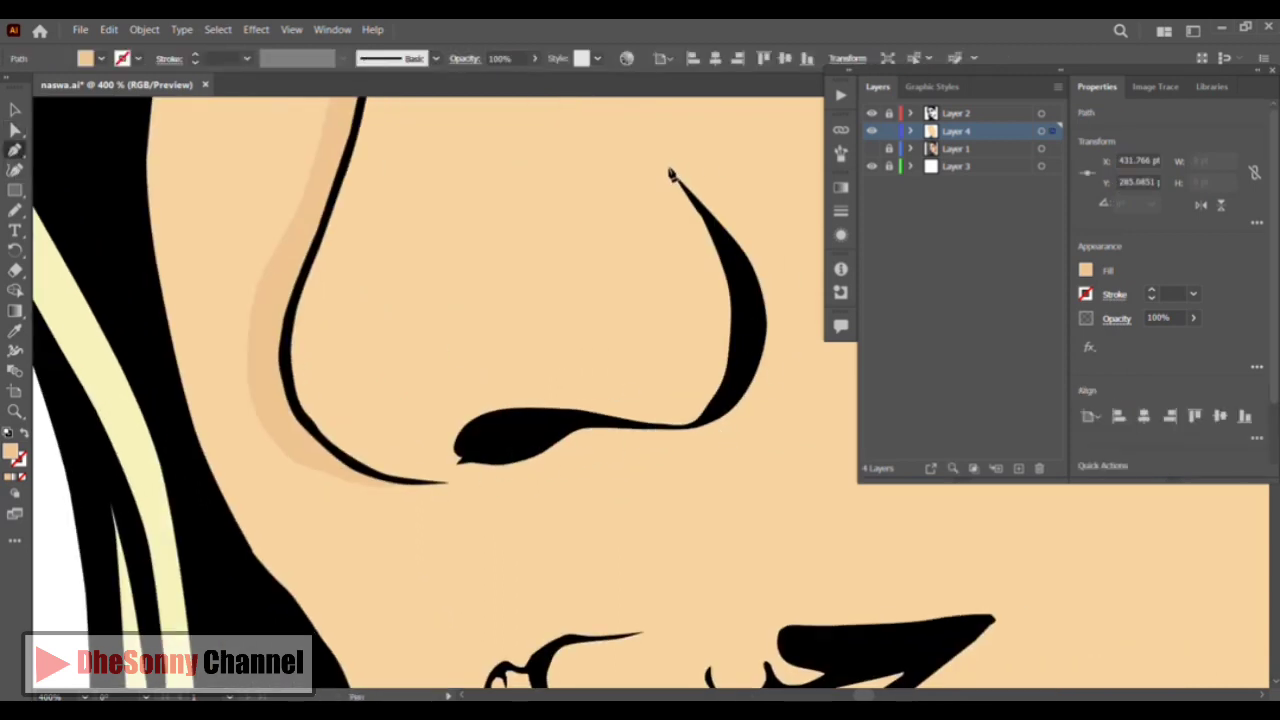
pyautogui.moveTo(660, 142); pyautogui.dragTo(656, 129)
pyautogui.moveTo(686, 134); pyautogui.dragTo(691, 142)
pyautogui.moveTo(797, 373); pyautogui.dragTo(797, 373)
pyautogui.moveTo(729, 456); pyautogui.dragTo(683, 473)
pyautogui.moveTo(566, 462); pyautogui.dragTo(523, 473)
pyautogui.moveTo(467, 481); pyautogui.dragTo(432, 475)
# Close the nostril shadow over the top of the nostril and back up beneath the black line, and deselect it
pyautogui.moveTo(405, 425); pyautogui.dragTo(418, 403)
pyautogui.moveTo(506, 389); pyautogui.dragTo(557, 392)
pyautogui.moveTo(657, 413); pyautogui.dragTo(738, 377)
pyautogui.moveTo(752, 302); pyautogui.dragTo(745, 263)
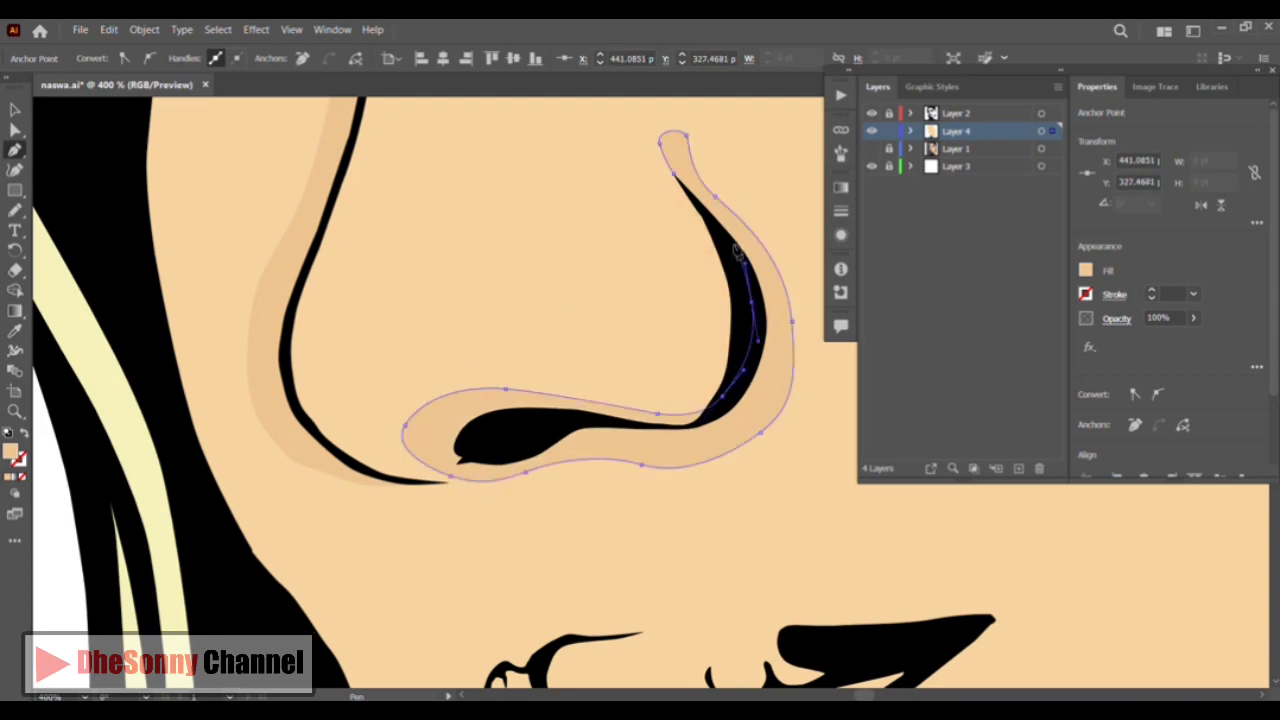
pyautogui.click(706, 216)
pyautogui.click(14, 109)
pyautogui.click(43, 455)
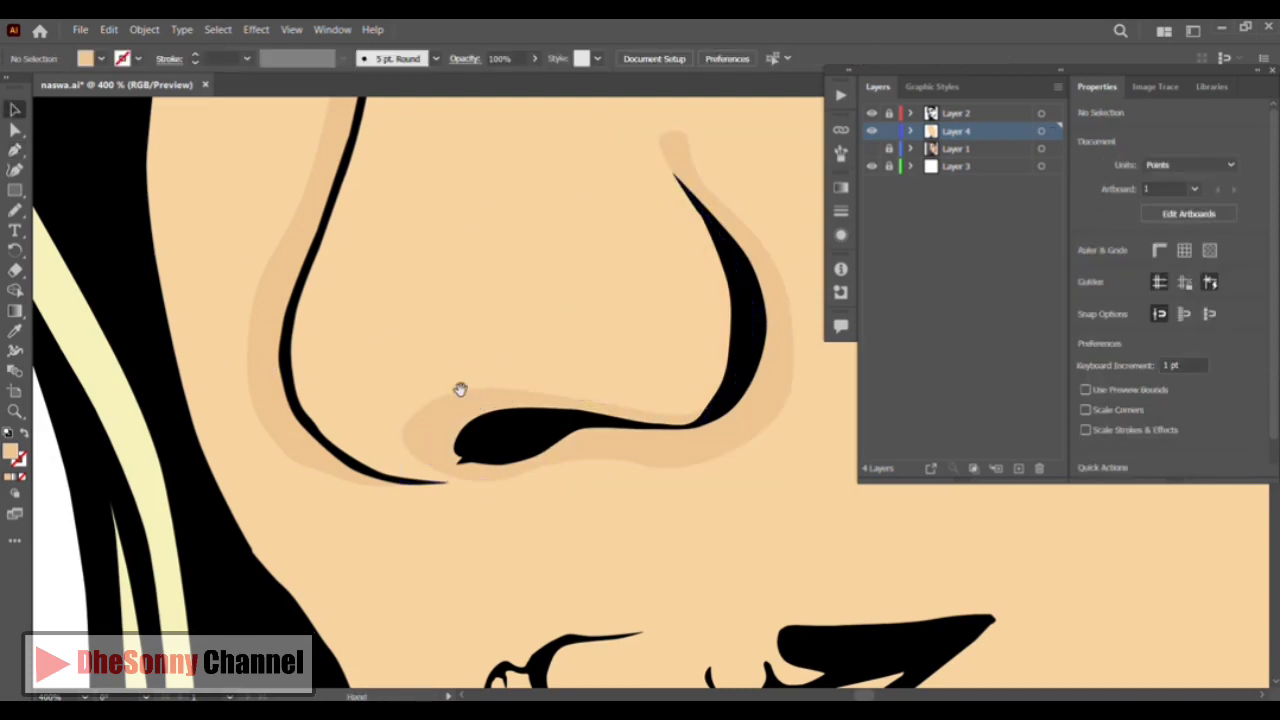
# Start a Pen tool lip shape at the left mouth corner and trace it along the upper lip's outline
pyautogui.moveTo(458, 389); pyautogui.dragTo(368, 265)
pyautogui.click(14, 149)
pyautogui.moveTo(398, 431); pyautogui.dragTo(380, 253)
pyautogui.click(359, 417)
pyautogui.click(372, 382)
pyautogui.click(386, 352)
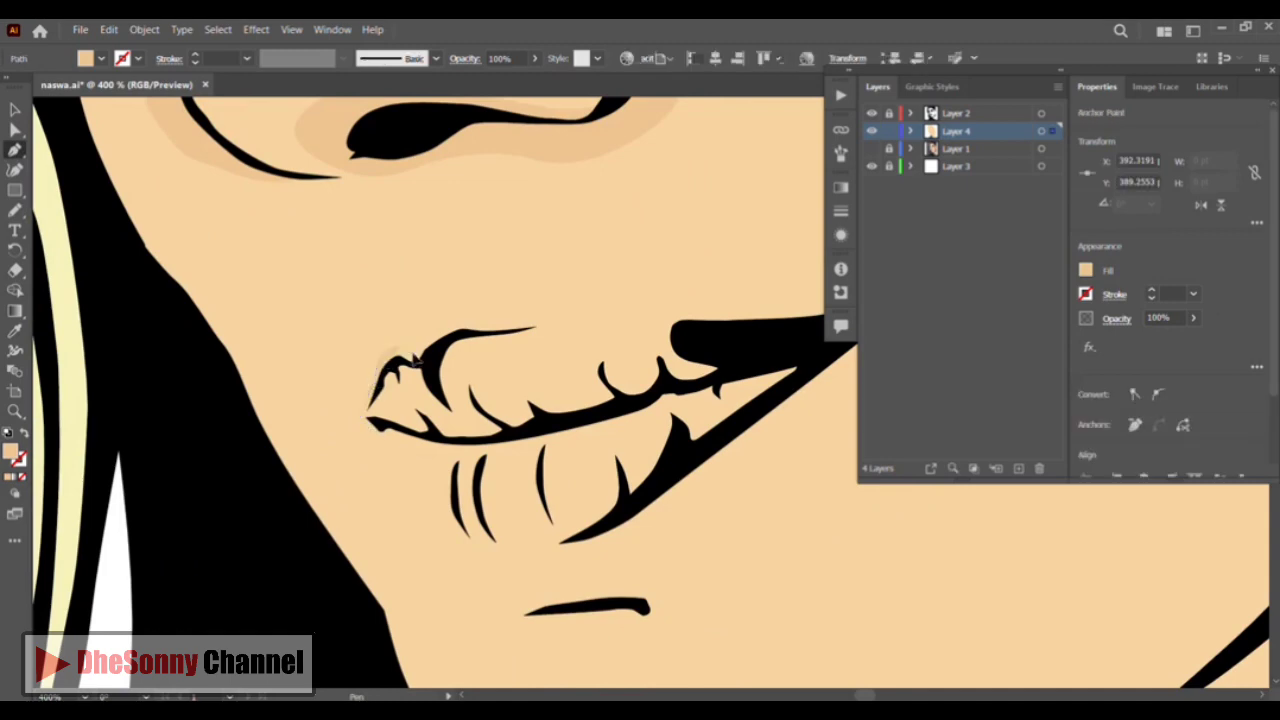
pyautogui.click(412, 354)
pyautogui.moveTo(439, 331); pyautogui.dragTo(458, 326)
pyautogui.moveTo(520, 324); pyautogui.dragTo(536, 324)
# Continue the lip path along the rest of the upper lip and round it past the right mouth corner
pyautogui.moveTo(678, 315); pyautogui.dragTo(706, 315)
pyautogui.moveTo(627, 330); pyautogui.dragTo(649, 330)
pyautogui.click(708, 321)
pyautogui.click(723, 308)
pyautogui.click(740, 306)
pyautogui.click(747, 323)
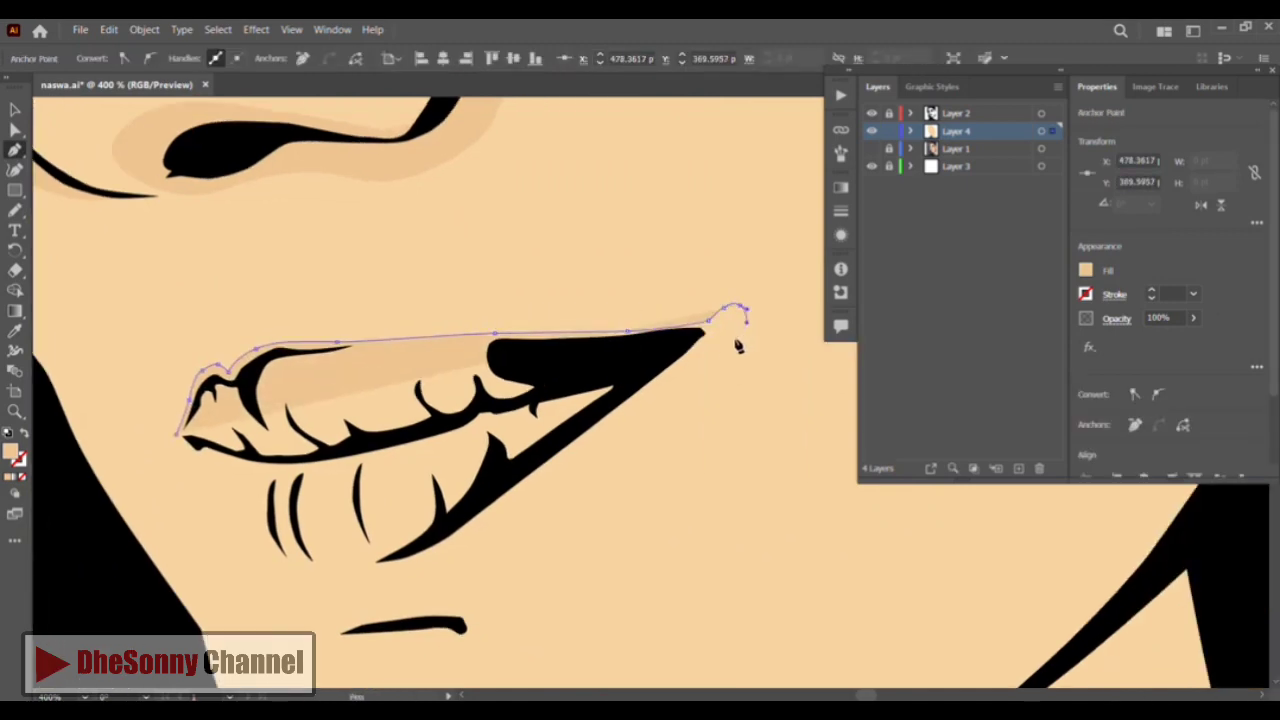
# Trace the lip path back beneath the lower lip, close it at the left mouth corner and deselect it
pyautogui.moveTo(735, 340); pyautogui.dragTo(712, 349)
pyautogui.moveTo(647, 390); pyautogui.dragTo(622, 409)
pyautogui.moveTo(519, 492); pyautogui.dragTo(490, 516)
pyautogui.moveTo(414, 562); pyautogui.dragTo(382, 573)
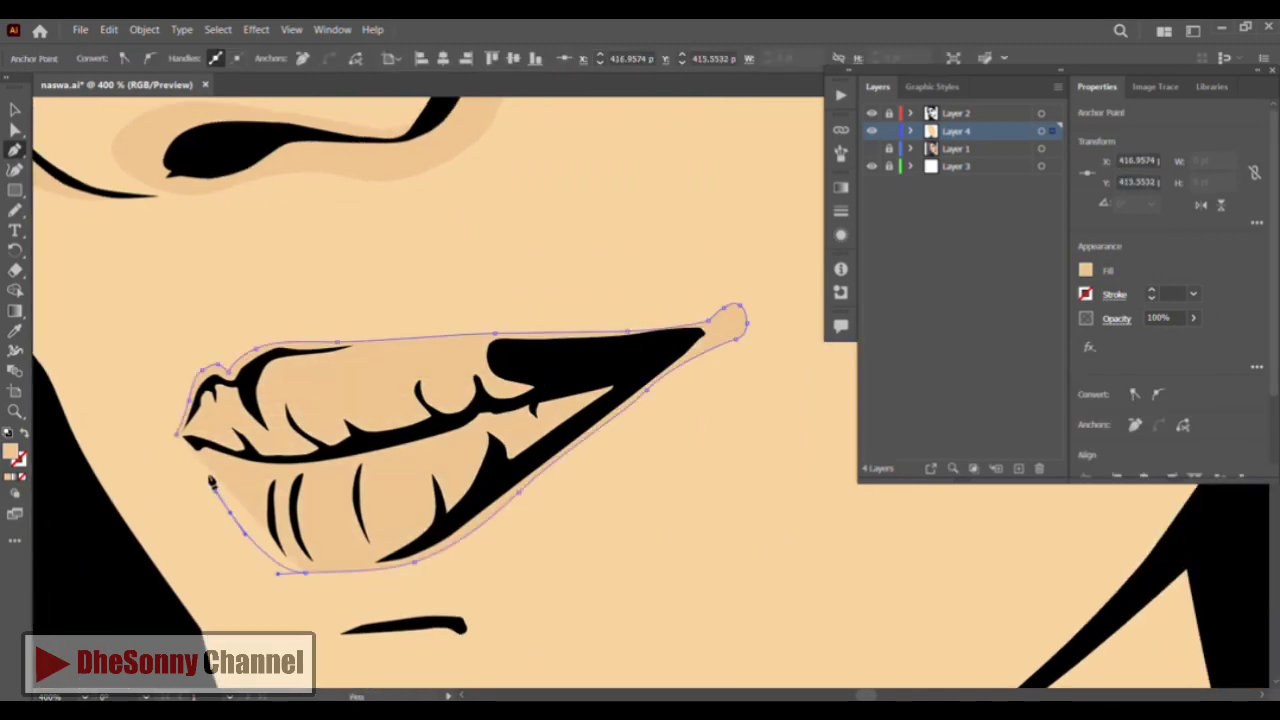
pyautogui.click(178, 440)
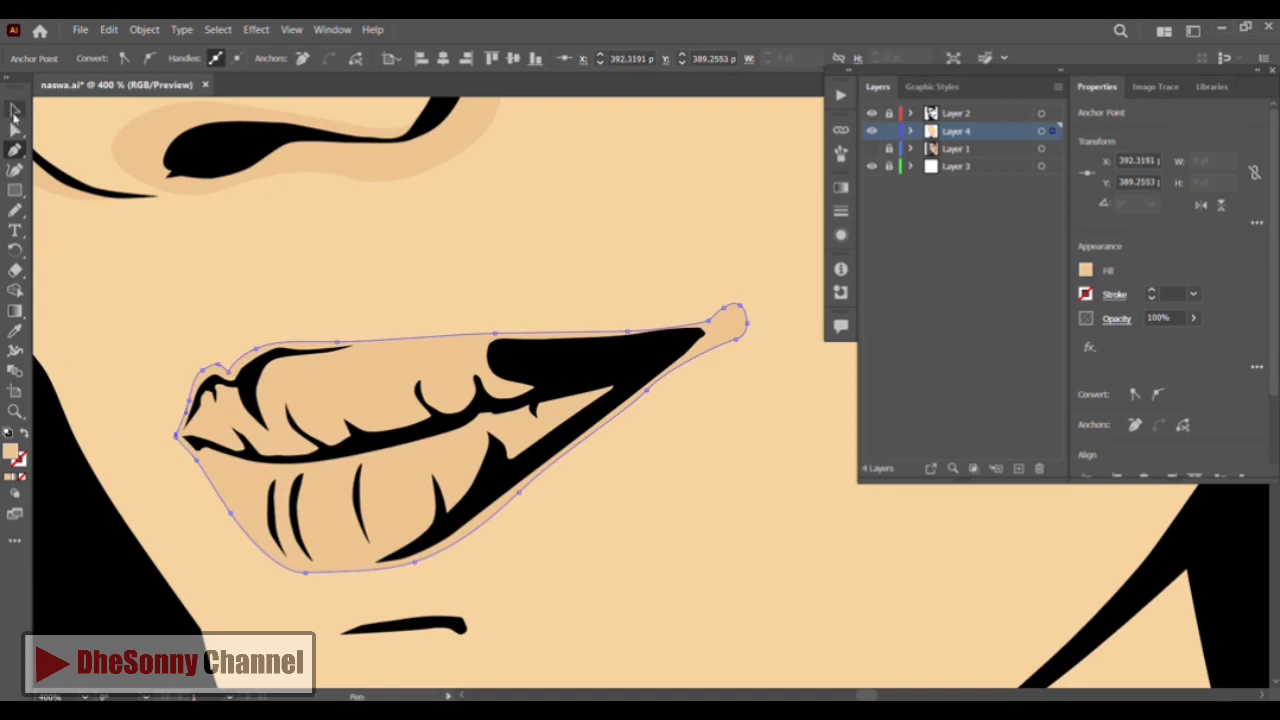
pyautogui.click(14, 110)
pyautogui.moveTo(186, 497); pyautogui.dragTo(420, 364)
pyautogui.click(232, 419)
# Draw a Pencil tool shadow around the crease line below the lower lip, fill it with the tan sampled from the lips, and deselect it
pyautogui.click(14, 210)
pyautogui.moveTo(608, 500); pyautogui.dragTo(378, 388)
pyautogui.moveTo(336, 379); pyautogui.dragTo(370, 367)
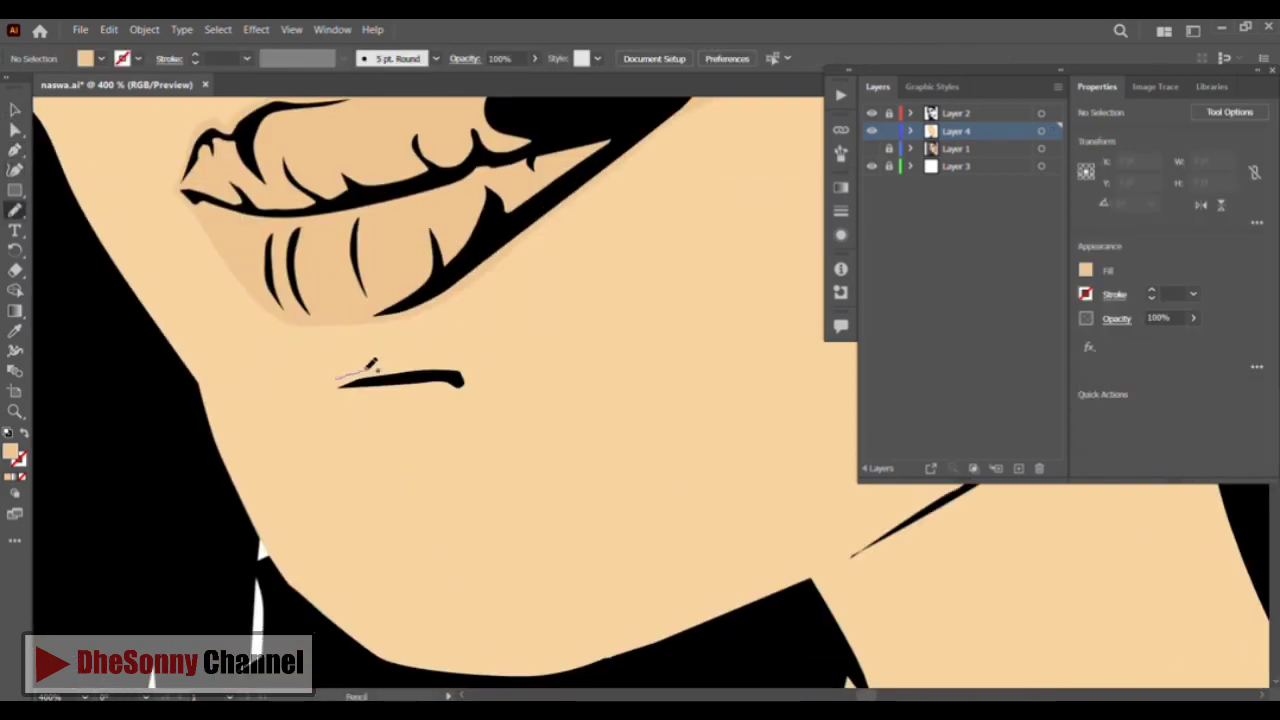
pyautogui.click(14, 331)
pyautogui.click(232, 258)
pyautogui.click(14, 110)
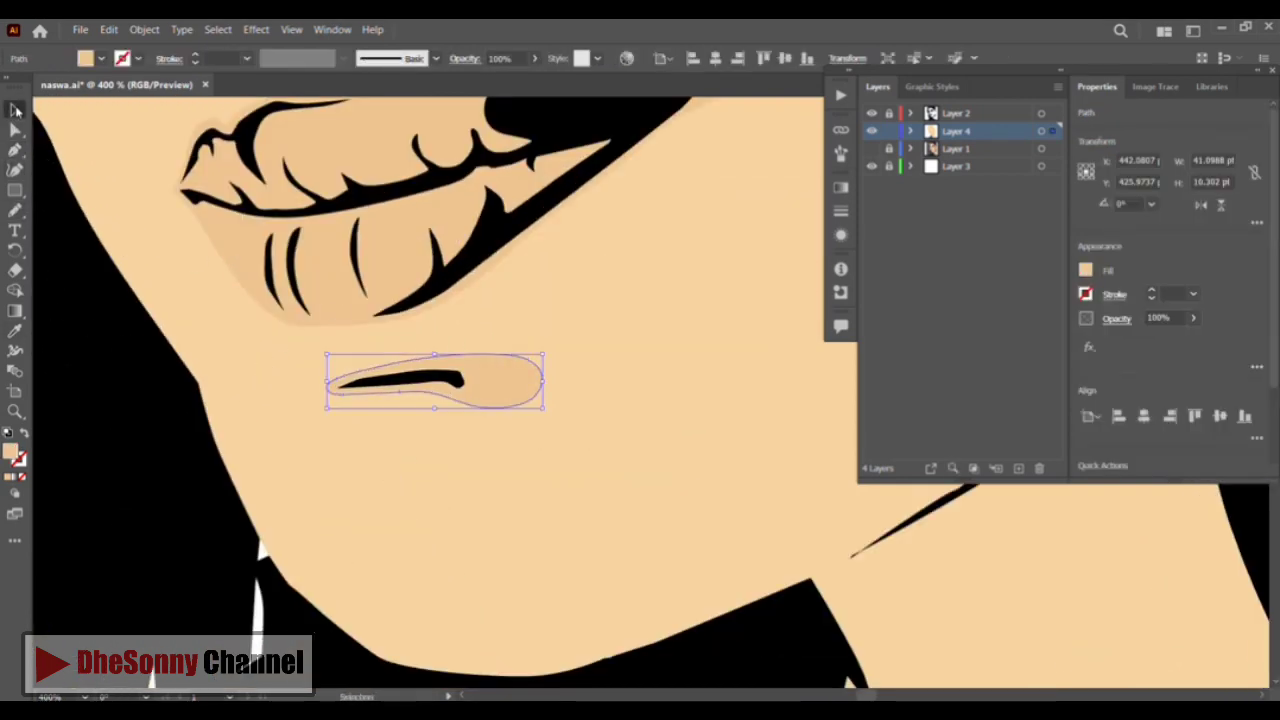
pyautogui.click(254, 598)
# Draw a curved Pencil tool shadow on the left side of the chin, fill it with the sampled shadow tan, and deselect it
pyautogui.click(14, 210)
pyautogui.moveTo(340, 437)
pyautogui.mouseDown()
pyautogui.moveTo(273, 292)
pyautogui.moveTo(236, 289)
pyautogui.mouseUp()
pyautogui.click(14, 331)
pyautogui.click(262, 243)
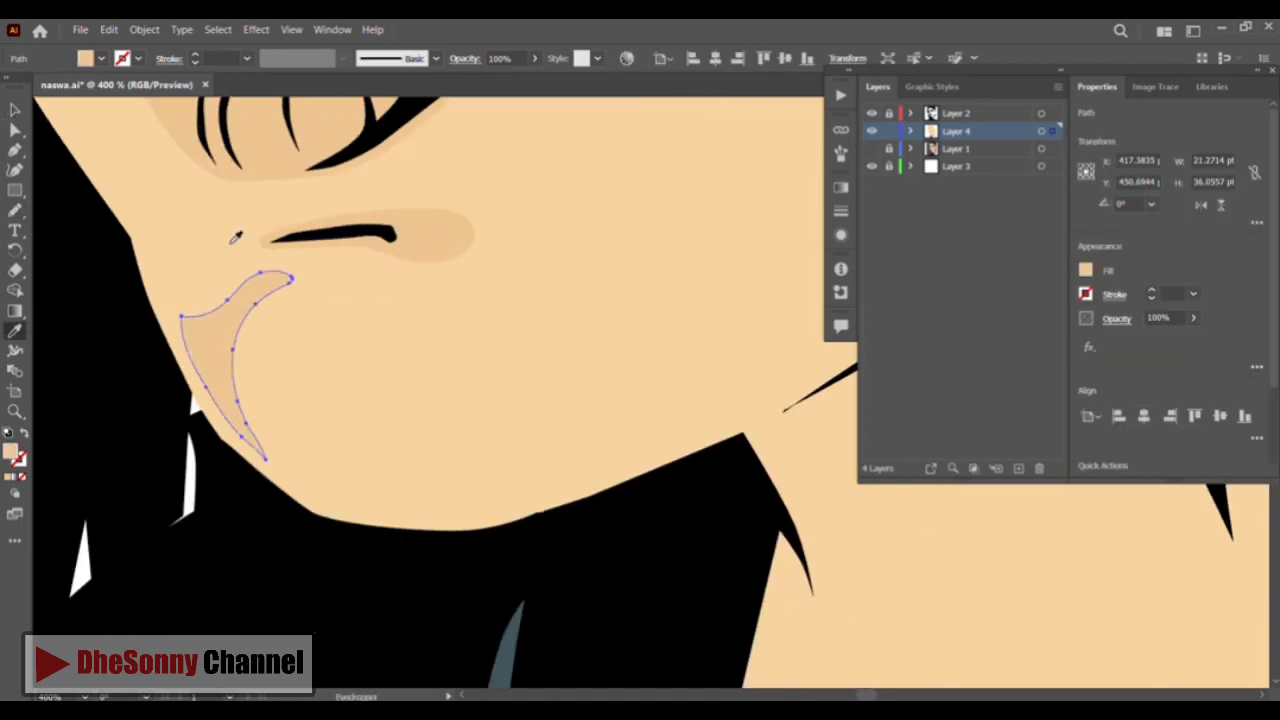
pyautogui.click(14, 130)
pyautogui.click(82, 310)
# Start a Pen tool jaw shadow path at the chin and run it along the jaw's lower edge to the jawline stroke
pyautogui.click(14, 210)
pyautogui.moveTo(451, 310); pyautogui.dragTo(216, 305)
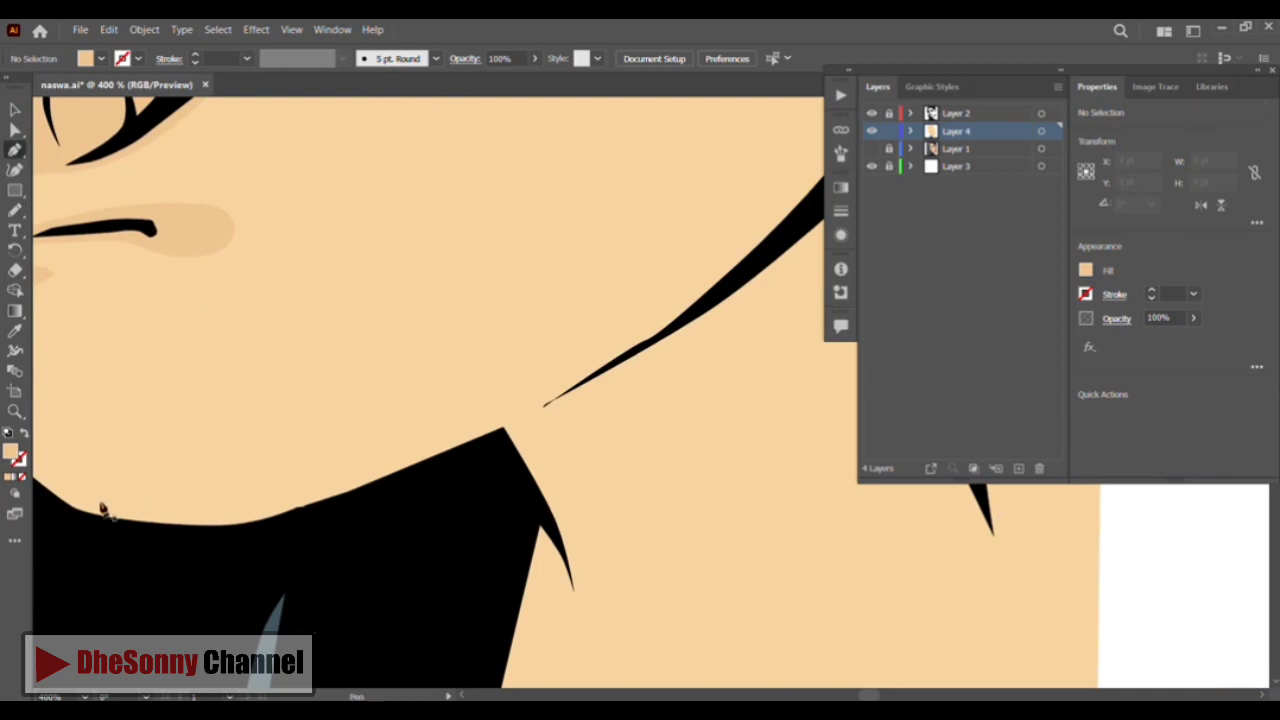
pyautogui.click(65, 491)
pyautogui.moveTo(226, 521); pyautogui.dragTo(292, 512)
pyautogui.click(378, 467)
pyautogui.moveTo(542, 393); pyautogui.dragTo(586, 372)
pyautogui.moveTo(702, 306); pyautogui.dragTo(719, 296)
# Carry the jaw shadow path up beneath the black jawline toward the hair on the right side of the face
pyautogui.moveTo(729, 253); pyautogui.dragTo(429, 471)
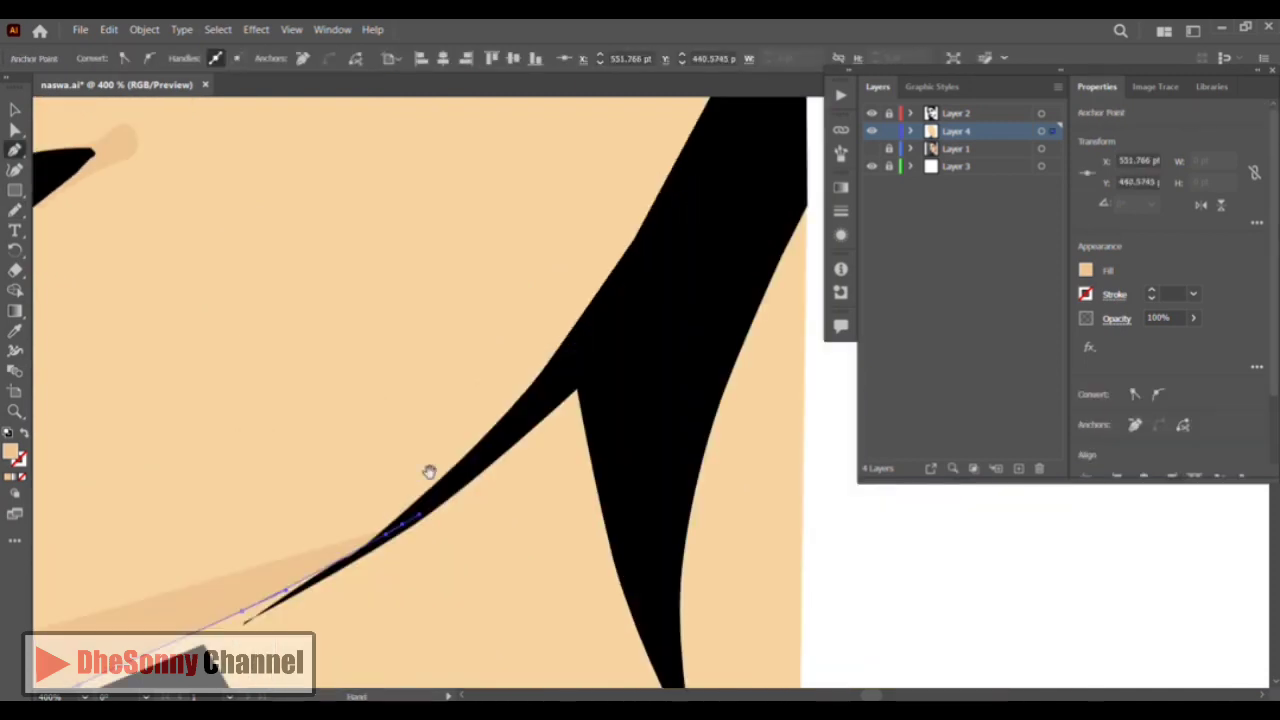
pyautogui.moveTo(655, 264); pyautogui.dragTo(504, 561)
pyautogui.moveTo(589, 386); pyautogui.dragTo(623, 326)
pyautogui.click(654, 220)
pyautogui.click(652, 131)
# Draw the jaw shadow's inner edge back down along the cheek and close the shape at the chin
pyautogui.moveTo(543, 366); pyautogui.dragTo(632, 267)
pyautogui.moveTo(463, 518); pyautogui.dragTo(349, 555)
pyautogui.moveTo(349, 555); pyautogui.dragTo(579, 480)
pyautogui.moveTo(420, 531); pyautogui.dragTo(341, 544)
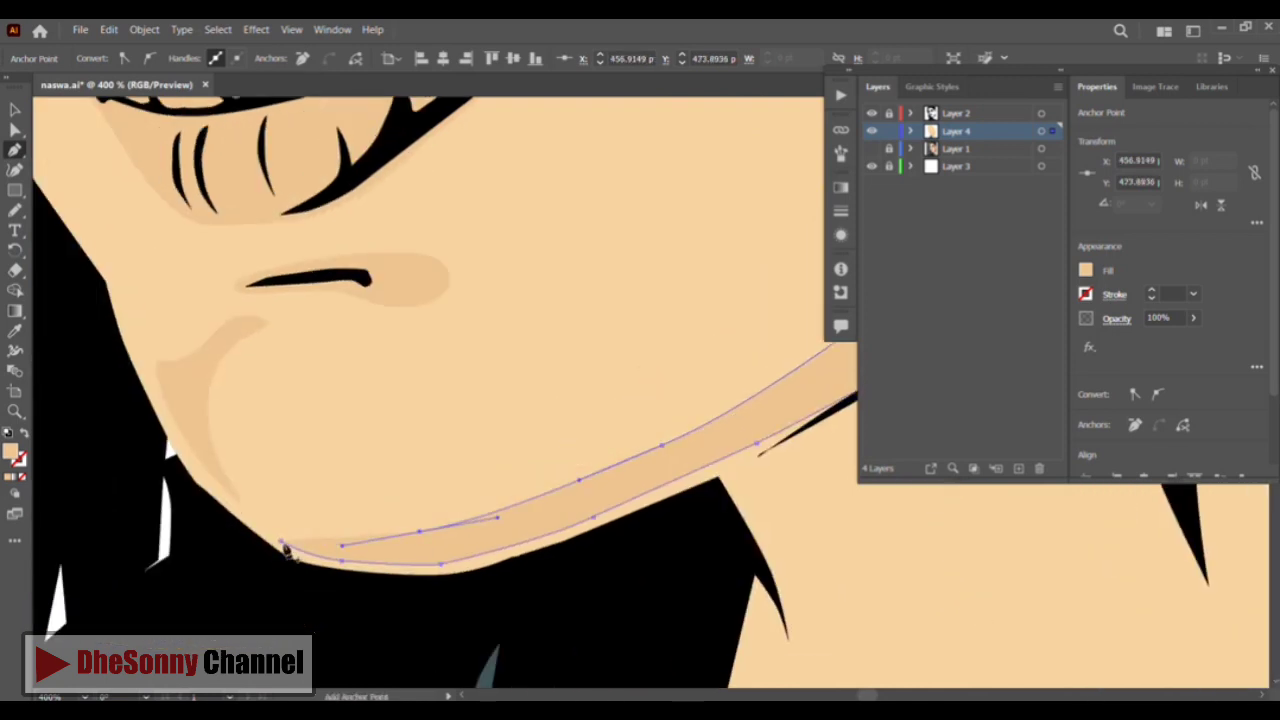
pyautogui.click(298, 546)
# Start a Pen tool neck shadow path beneath the chin and trace it along the underside of the jawline to the hair
pyautogui.moveTo(681, 534); pyautogui.dragTo(382, 511)
pyautogui.click(420, 457)
pyautogui.moveTo(667, 300); pyautogui.dragTo(709, 268)
pyautogui.click(794, 190)
pyautogui.moveTo(810, 185); pyautogui.dragTo(580, 203)
pyautogui.click(518, 259)
# Draw the neck shadow's lower edge back across the neck, close the shape under the chin, and deselect it
pyautogui.click(543, 378)
pyautogui.moveTo(396, 418); pyautogui.dragTo(305, 462)
pyautogui.moveTo(214, 521); pyautogui.dragTo(172, 535)
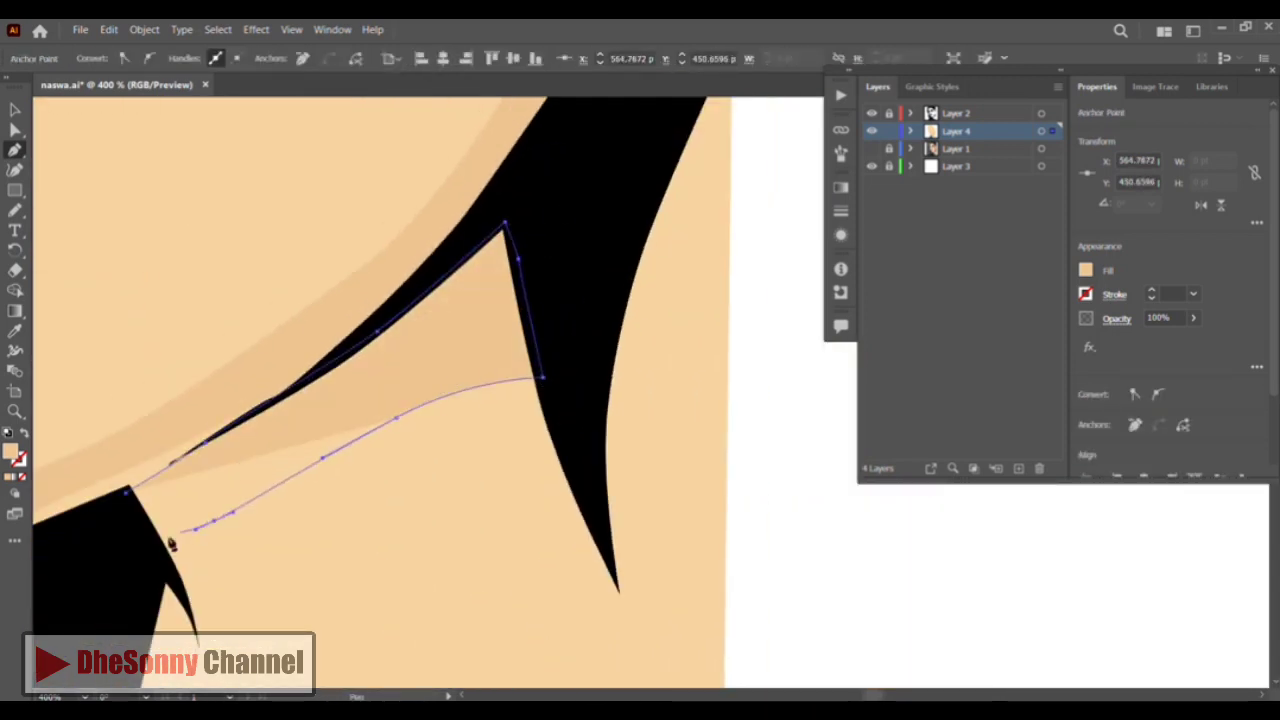
pyautogui.click(147, 534)
pyautogui.click(125, 493)
pyautogui.keyDown('ctrl'); pyautogui.click(752, 411); pyautogui.keyUp('ctrl')
# Review the whole portrait and temporarily show the Layer 1 reference in place of Layer 4 to examine its nose, under-eye and cheek shading
pyautogui.hotkey('ctrl', '-')
pyautogui.hotkey('ctrl', '-')
pyautogui.hotkey('ctrl', '-')
pyautogui.hotkey('ctrl', '-')
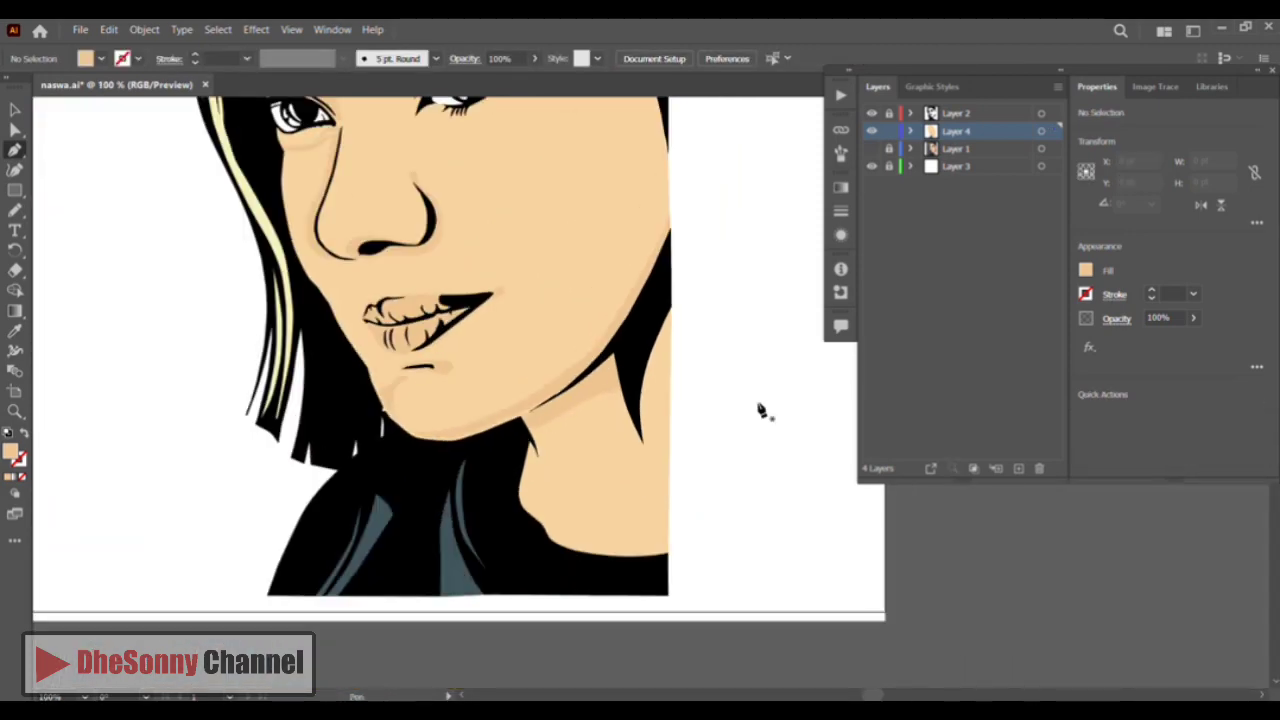
pyautogui.moveTo(456, 164); pyautogui.dragTo(413, 309)
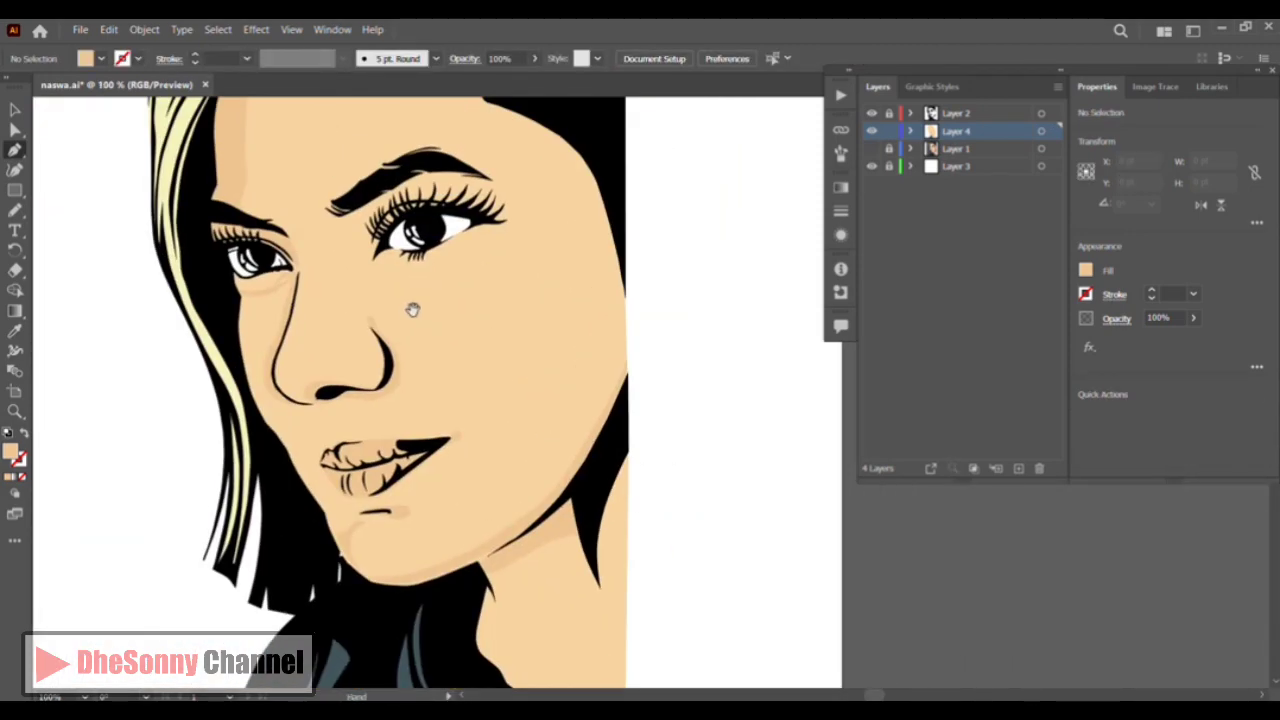
pyautogui.click(15, 411)
pyautogui.click(459, 253)
pyautogui.click(640, 389)
pyautogui.click(645, 390)
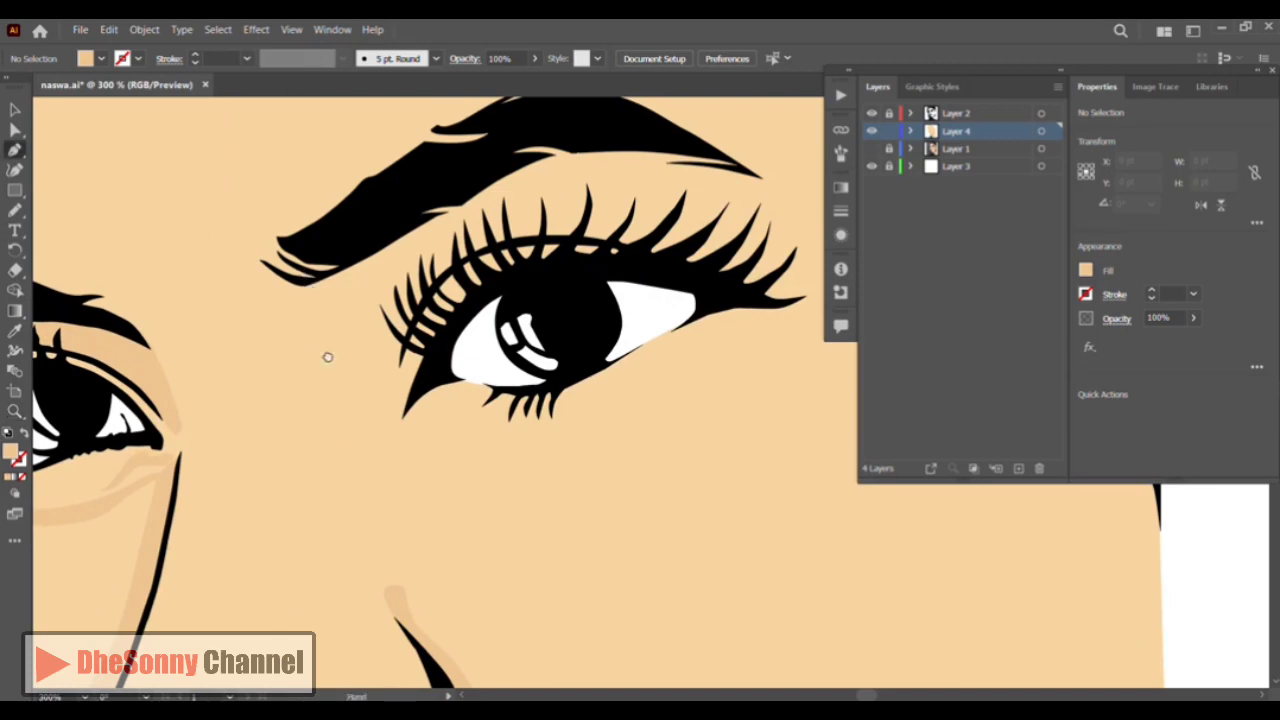
pyautogui.moveTo(327, 357); pyautogui.dragTo(397, 257)
pyautogui.click(871, 148)
pyautogui.click(871, 131)
pyautogui.click(871, 131)
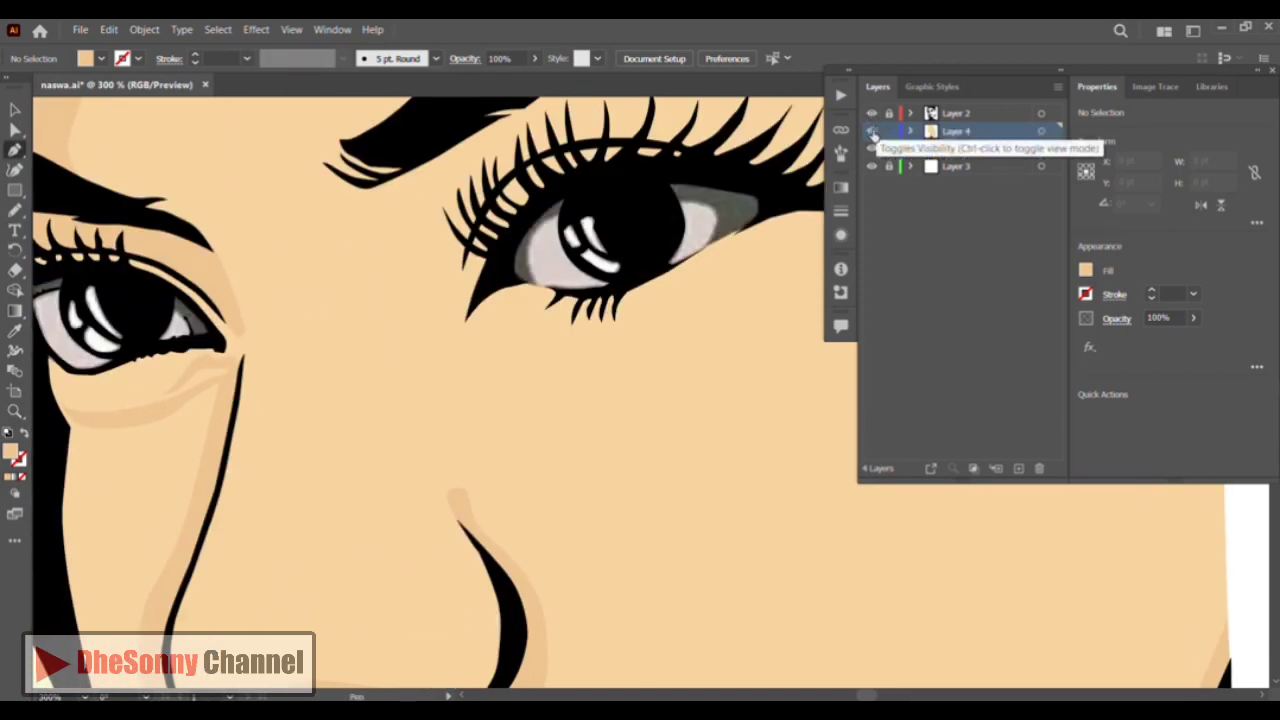
pyautogui.click(871, 131)
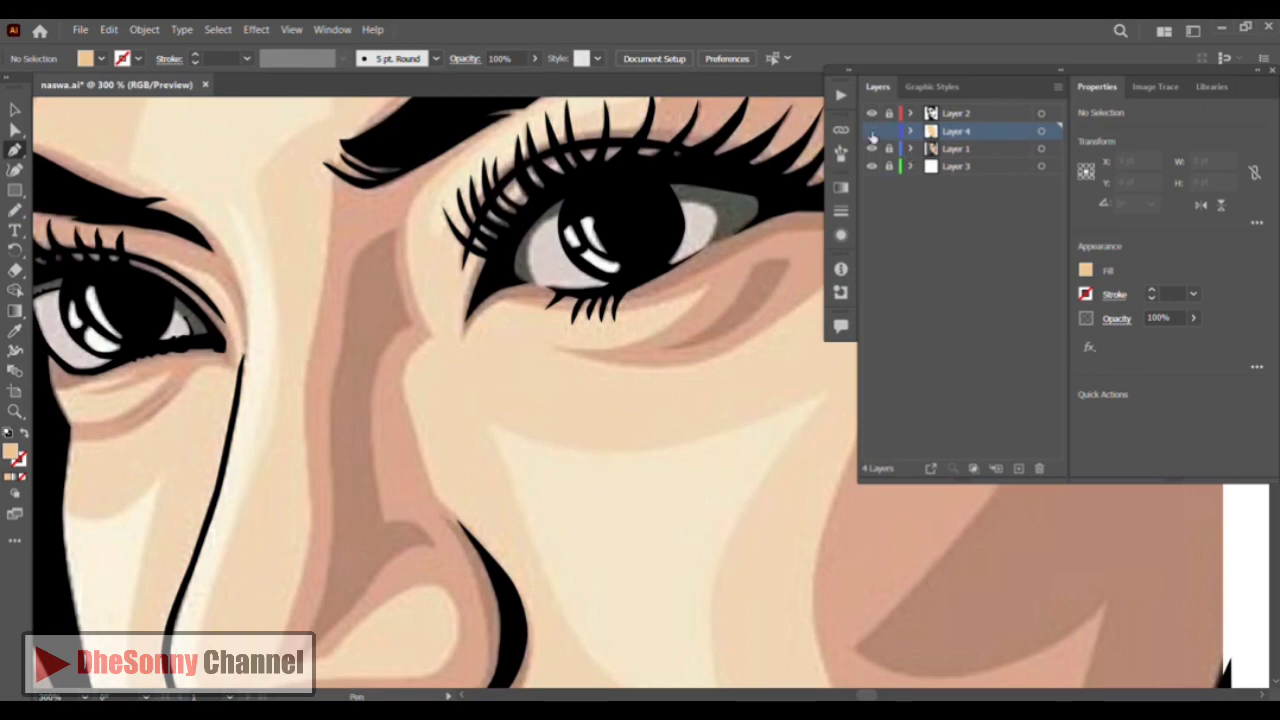
pyautogui.click(871, 131)
pyautogui.click(871, 148)
# Draw a long, narrow Pen tool shadow beside the left nose line, from below the eye's inner corner to the existing nose shadow
pyautogui.moveTo(230, 423); pyautogui.dragTo(385, 288)
pyautogui.moveTo(341, 286); pyautogui.dragTo(342, 301)
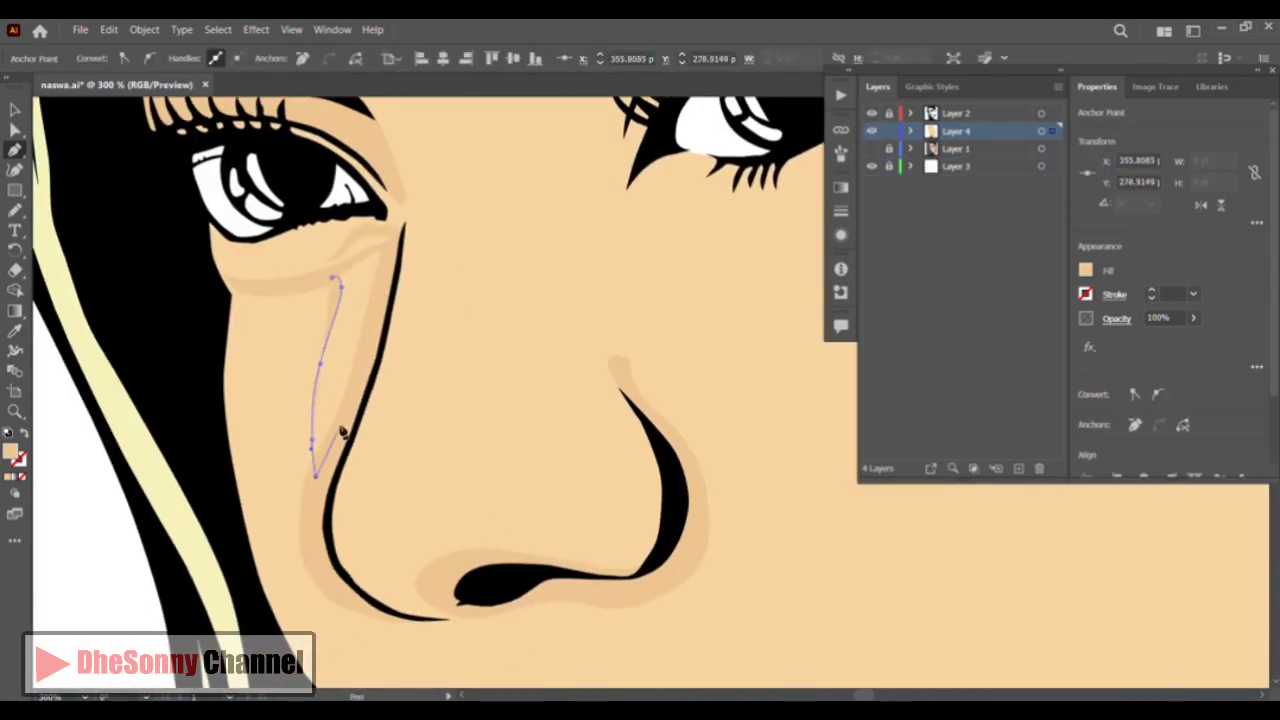
pyautogui.click(358, 368)
pyautogui.click(390, 243)
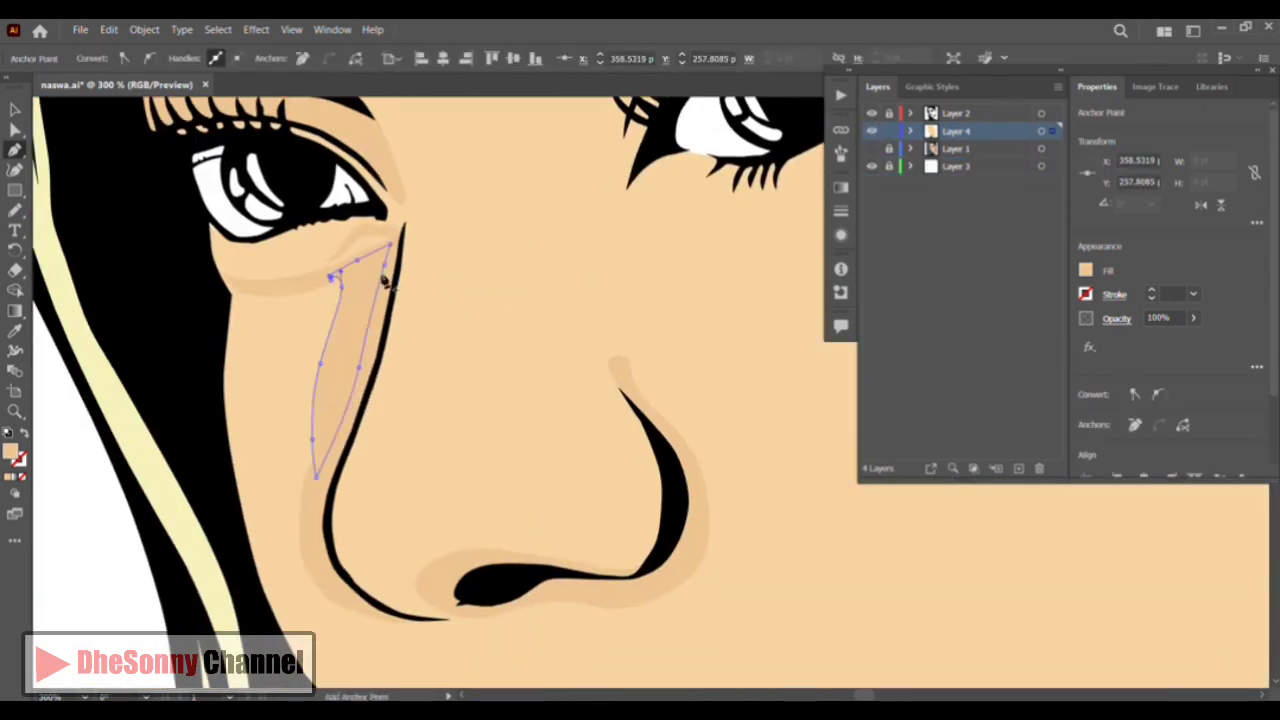
# Draw a long Pen tool shadow down the nose bridge, from between the brows to a widened, tapering lower end, and deselect it
pyautogui.moveTo(529, 114); pyautogui.dragTo(556, 226)
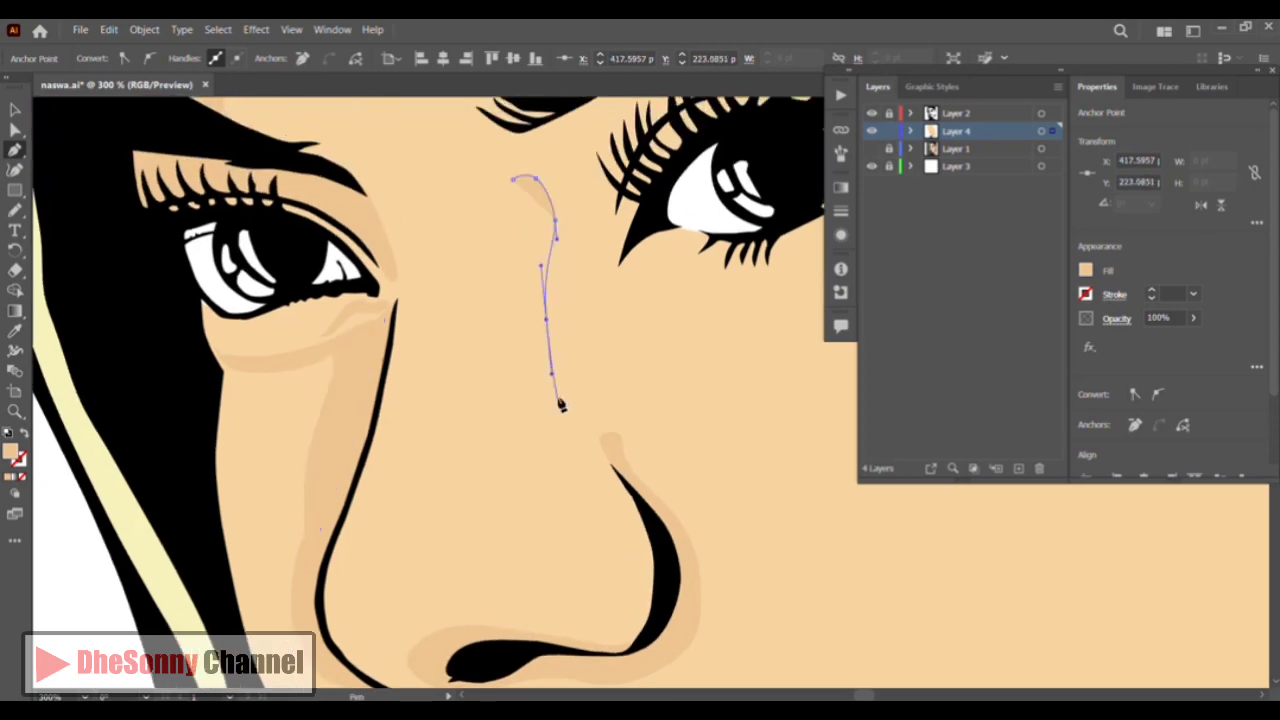
pyautogui.click(587, 438)
pyautogui.click(589, 457)
pyautogui.moveTo(579, 479); pyautogui.dragTo(572, 488)
pyautogui.moveTo(508, 515); pyautogui.dragTo(497, 530)
pyautogui.moveTo(486, 574); pyautogui.dragTo(479, 586)
pyautogui.moveTo(469, 537); pyautogui.dragTo(474, 504)
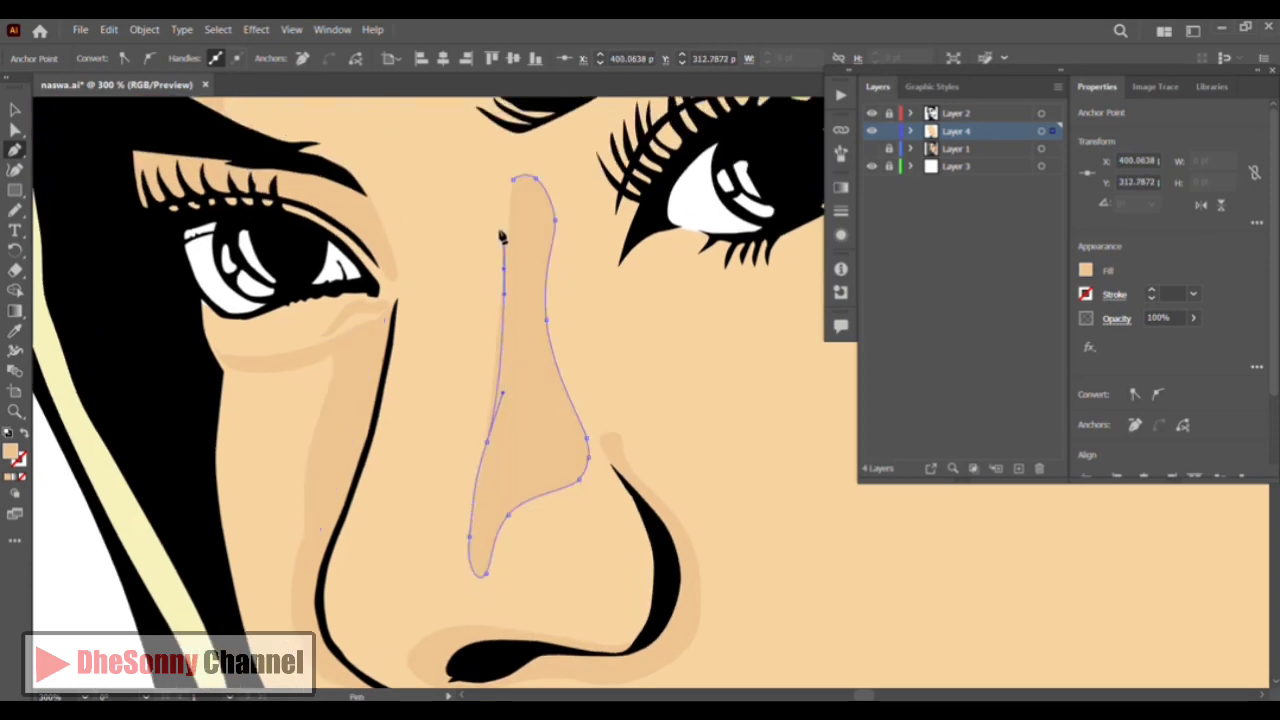
pyautogui.click(513, 180)
pyautogui.press('v')
pyautogui.click(228, 573)
# Start a Pen tool shadow around the right-hand eye, tracing the upper lash line and curving beneath the eyebrow to its outer tip
pyautogui.moveTo(228, 573); pyautogui.dragTo(104, 413)
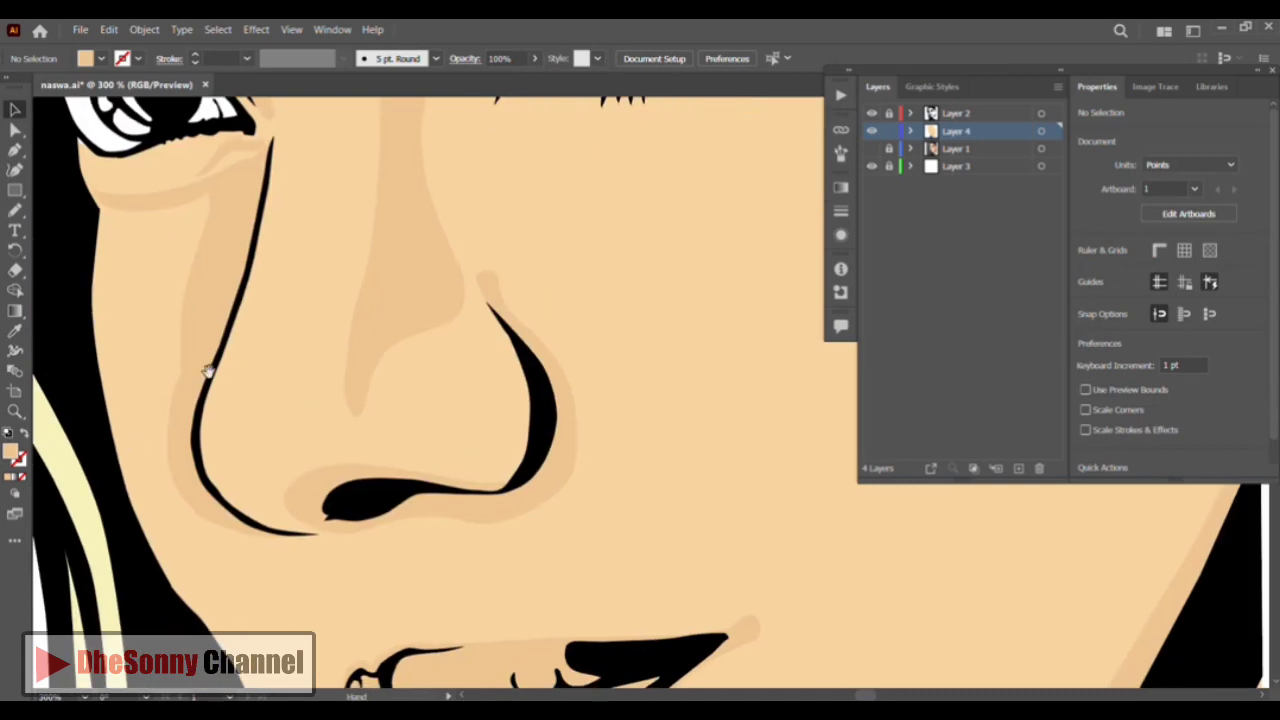
pyautogui.click(17, 151)
pyautogui.moveTo(513, 271); pyautogui.dragTo(424, 494)
pyautogui.click(397, 291)
pyautogui.moveTo(423, 218); pyautogui.dragTo(539, 150)
pyautogui.moveTo(582, 154); pyautogui.dragTo(560, 322)
pyautogui.moveTo(605, 241); pyautogui.dragTo(680, 248)
pyautogui.click(752, 254)
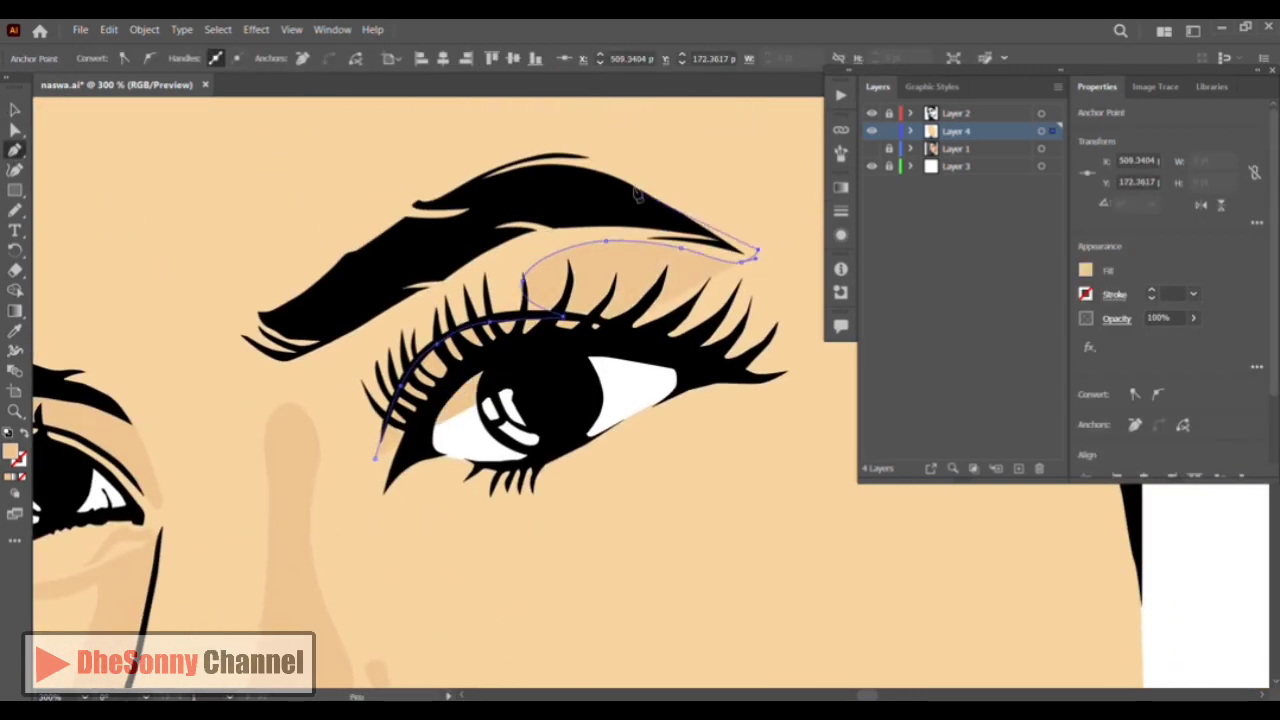
# Continue the shadow outline above the right-hand eyebrow and around its inner end, close it beside the eye's inner corner, and deselect it
pyautogui.moveTo(582, 148); pyautogui.dragTo(540, 148)
pyautogui.moveTo(452, 172); pyautogui.dragTo(423, 188)
pyautogui.click(351, 241)
pyautogui.click(311, 270)
pyautogui.click(280, 296)
pyautogui.click(249, 303)
pyautogui.click(230, 312)
pyautogui.moveTo(272, 370); pyautogui.dragTo(287, 375)
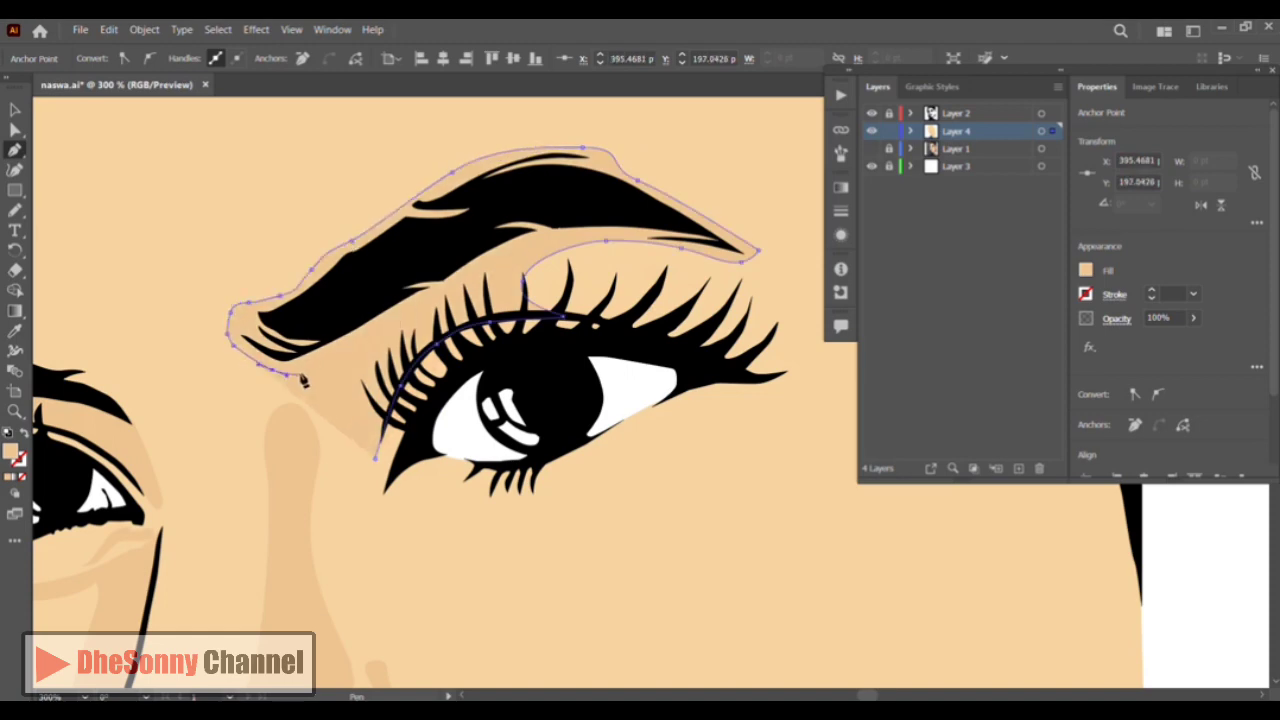
pyautogui.click(15, 110)
pyautogui.click(97, 144)
# Start a Pen tool under-eye shadow at the right-hand eye's inner corner and trace its upper edge toward the outer lashes
pyautogui.moveTo(439, 539); pyautogui.dragTo(311, 366)
pyautogui.press('p')
pyautogui.click(267, 324)
pyautogui.moveTo(286, 319); pyautogui.dragTo(312, 332)
pyautogui.moveTo(373, 362); pyautogui.dragTo(403, 373)
pyautogui.moveTo(476, 353); pyautogui.dragTo(508, 340)
pyautogui.moveTo(551, 308); pyautogui.dragTo(586, 271)
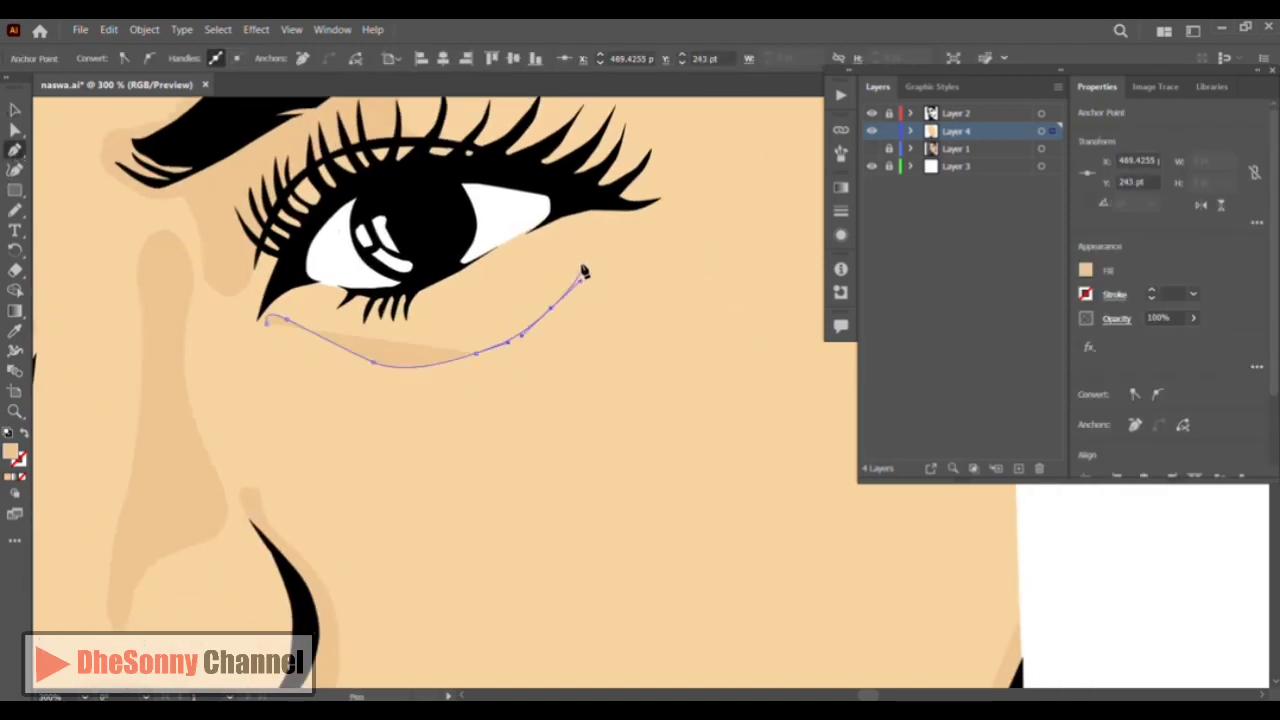
# Give the under-eye shadow a forked outer end, trace its lower edge back to the inner corner, close it, and deselect it
pyautogui.moveTo(625, 217); pyautogui.dragTo(666, 223)
pyautogui.moveTo(609, 260)
pyautogui.mouseDown()
pyautogui.moveTo(648, 236)
pyautogui.moveTo(624, 271)
pyautogui.mouseUp()
pyautogui.click(668, 240)
pyautogui.moveTo(573, 336); pyautogui.dragTo(543, 372)
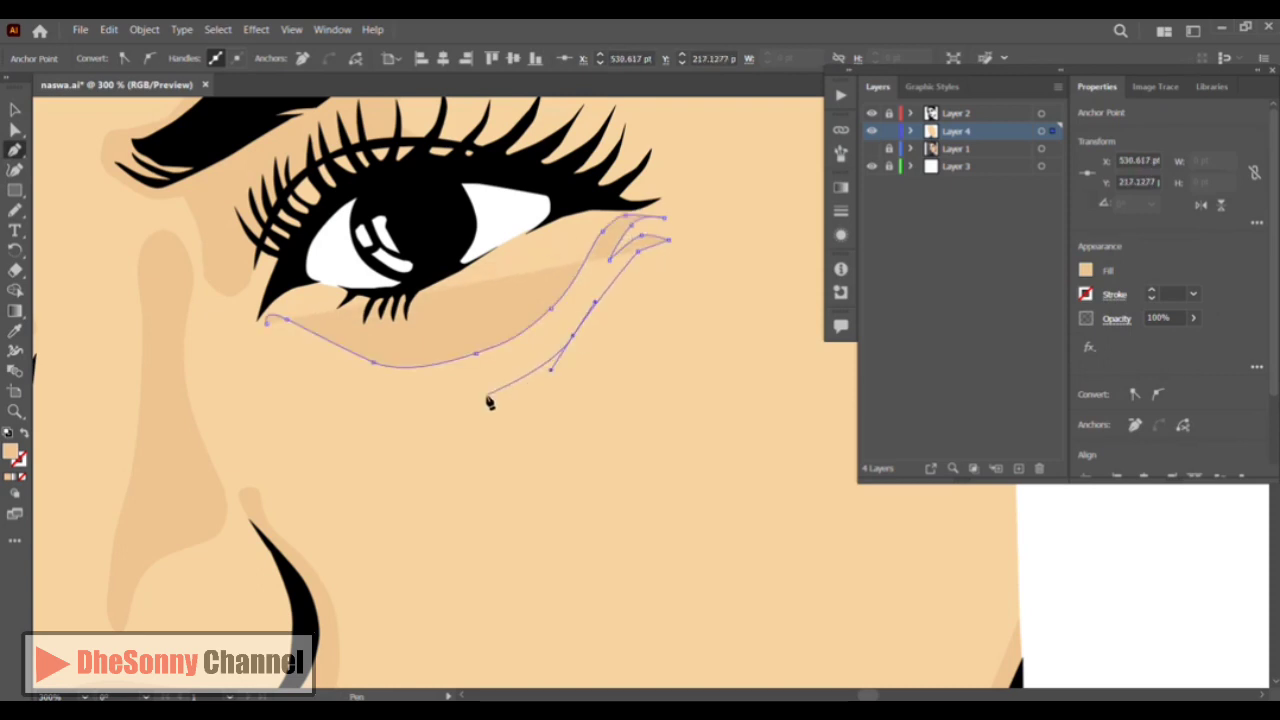
pyautogui.moveTo(490, 409); pyautogui.dragTo(451, 417)
pyautogui.moveTo(367, 395); pyautogui.dragTo(332, 379)
pyautogui.moveTo(289, 332); pyautogui.dragTo(274, 324)
pyautogui.click(14, 110)
pyautogui.click(708, 387)
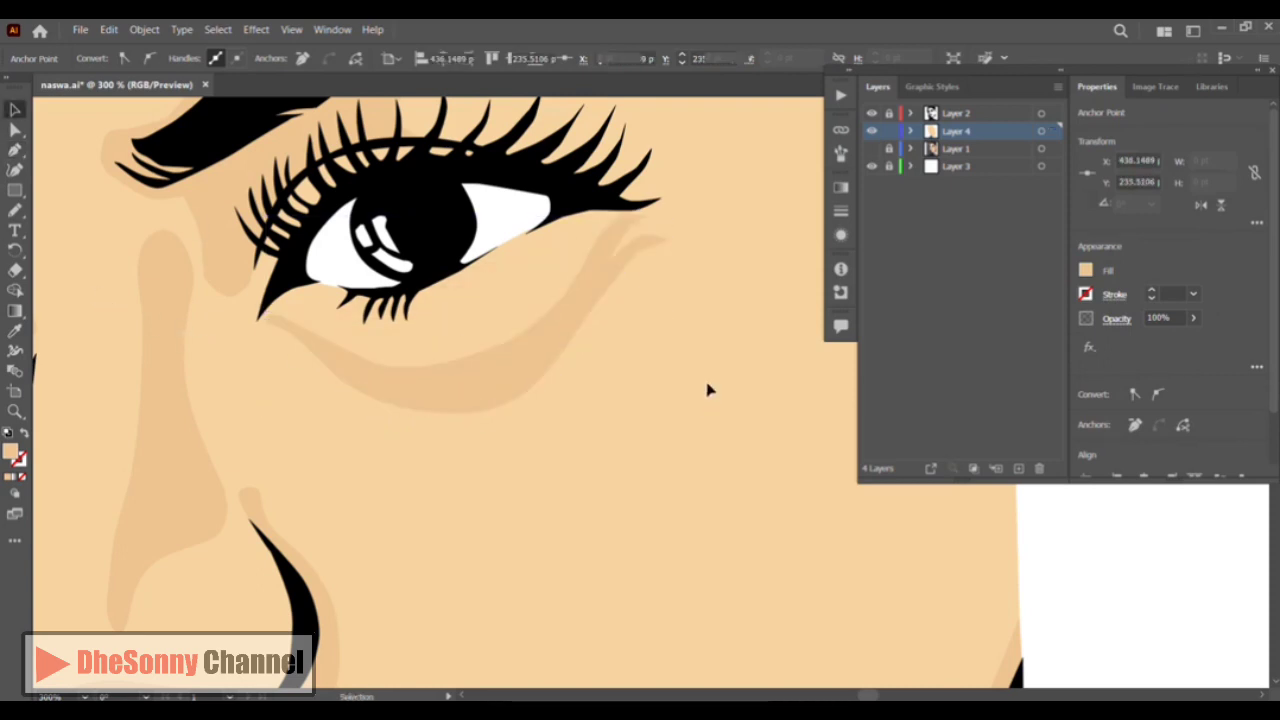
# Draw a small Pencil shadow about 19 by 10 pt beneath the right-hand eye's outer corner in the tan shadow colour and deselect it
pyautogui.click(14, 210)
pyautogui.moveTo(600, 220)
pyautogui.mouseDown()
pyautogui.moveTo(530, 251)
pyautogui.moveTo(599, 238)
pyautogui.mouseUp()
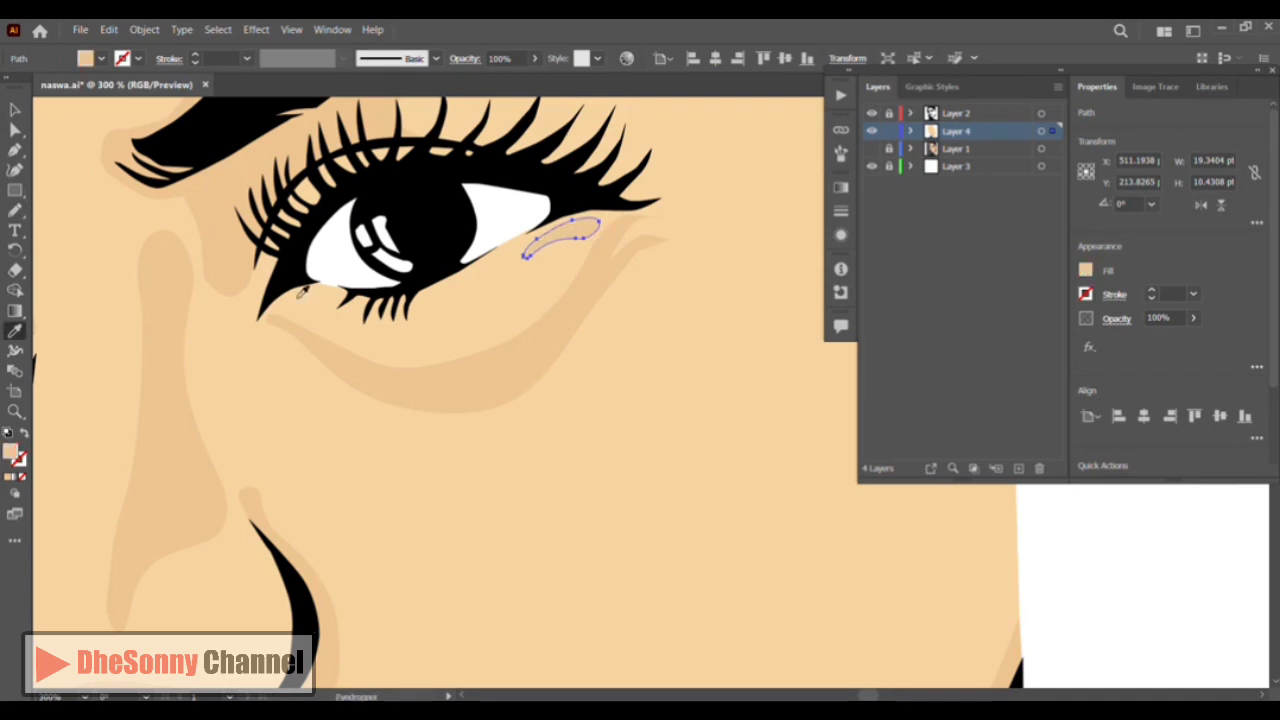
pyautogui.press('v')
pyautogui.click(135, 277)
# Draw a curved Pencil shadow about 29 by 40 pt at the right-hand eye's inner corner and fill it with the under-eye shadow tan
pyautogui.moveTo(429, 251); pyautogui.dragTo(494, 136)
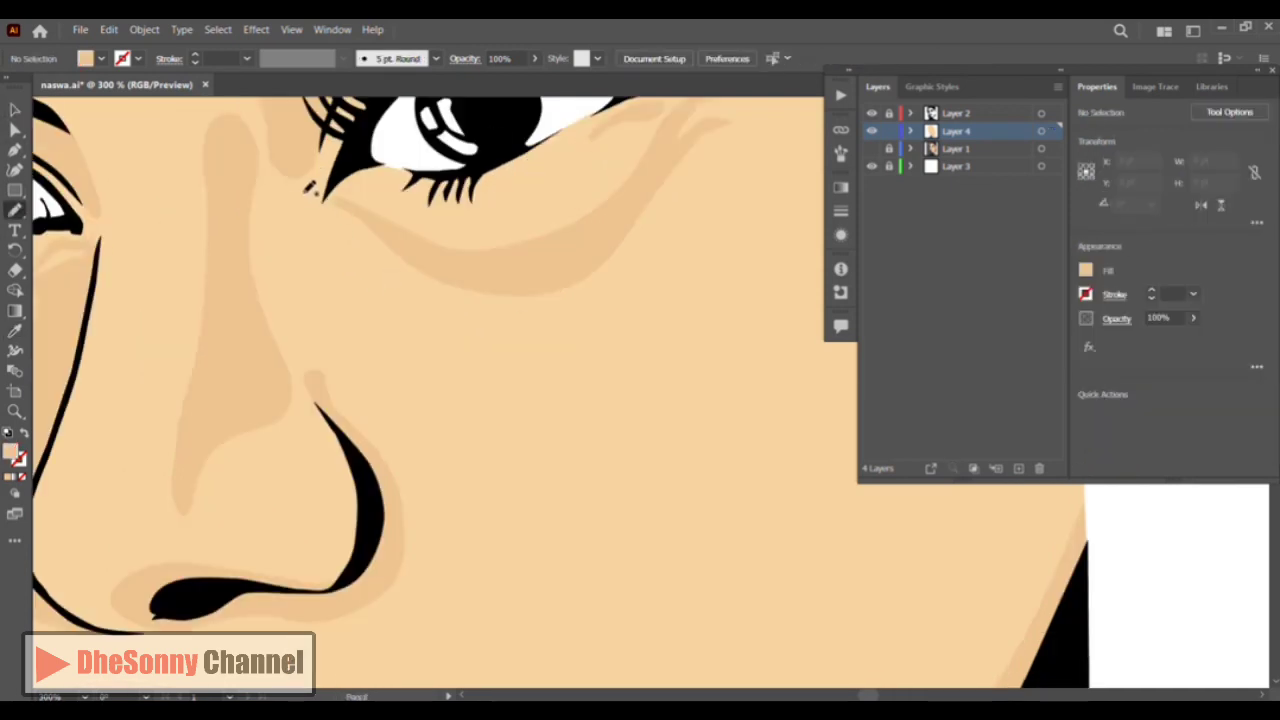
pyautogui.moveTo(290, 202); pyautogui.dragTo(316, 152)
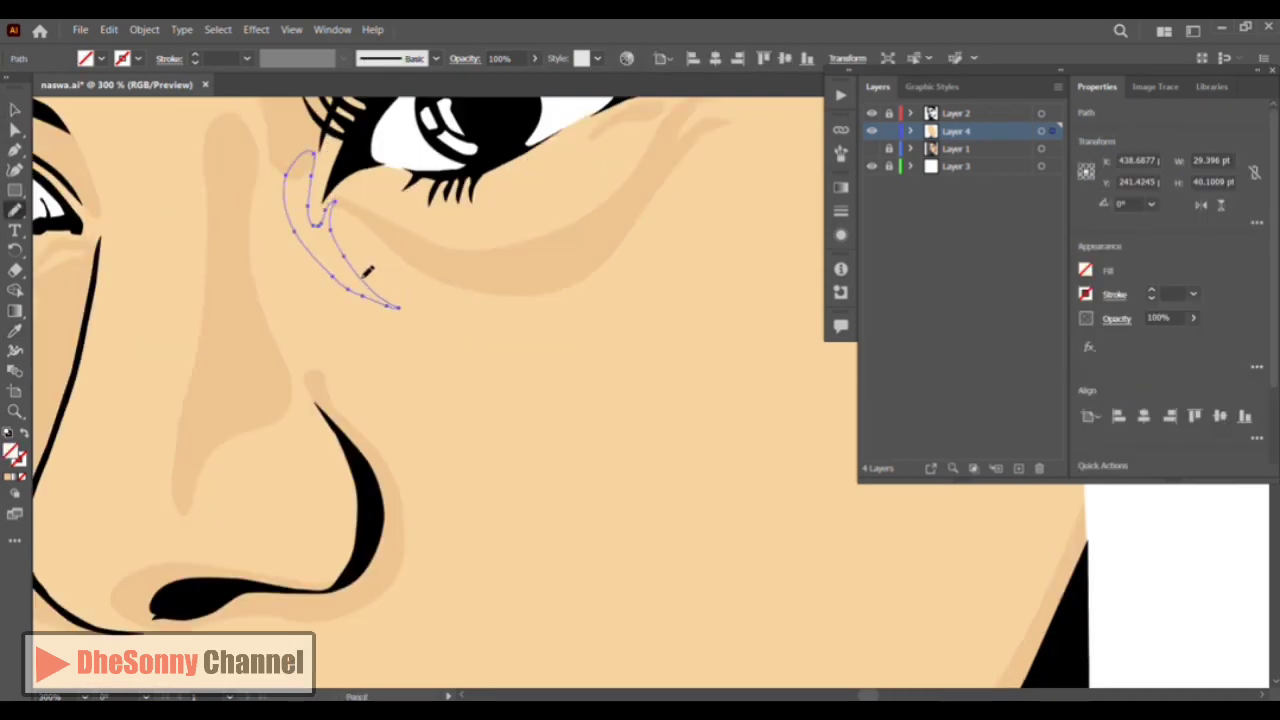
pyautogui.press('i')
pyautogui.click(385, 250)
pyautogui.press('v')
pyautogui.click(300, 200)
# Draw two narrow Pencil crease shadows rising from the right-hand eye's outer corner and fill both with the sampled shadow tan
pyautogui.moveTo(300, 200); pyautogui.dragTo(200, 367)
pyautogui.press('n')
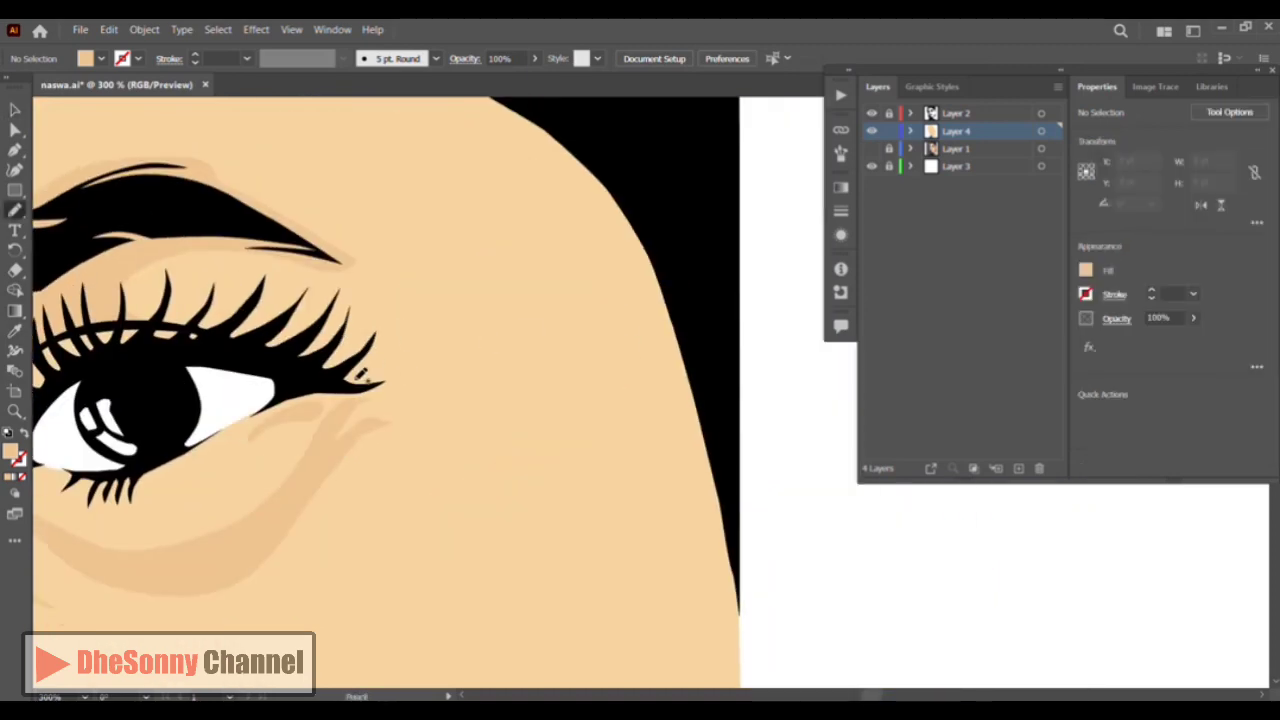
pyautogui.moveTo(325, 402)
pyautogui.mouseDown()
pyautogui.moveTo(440, 365)
pyautogui.moveTo(345, 366)
pyautogui.mouseUp()
pyautogui.press('i')
pyautogui.click(362, 424)
pyautogui.press('n')
pyautogui.press('i')
pyautogui.click(404, 394)
pyautogui.press('v')
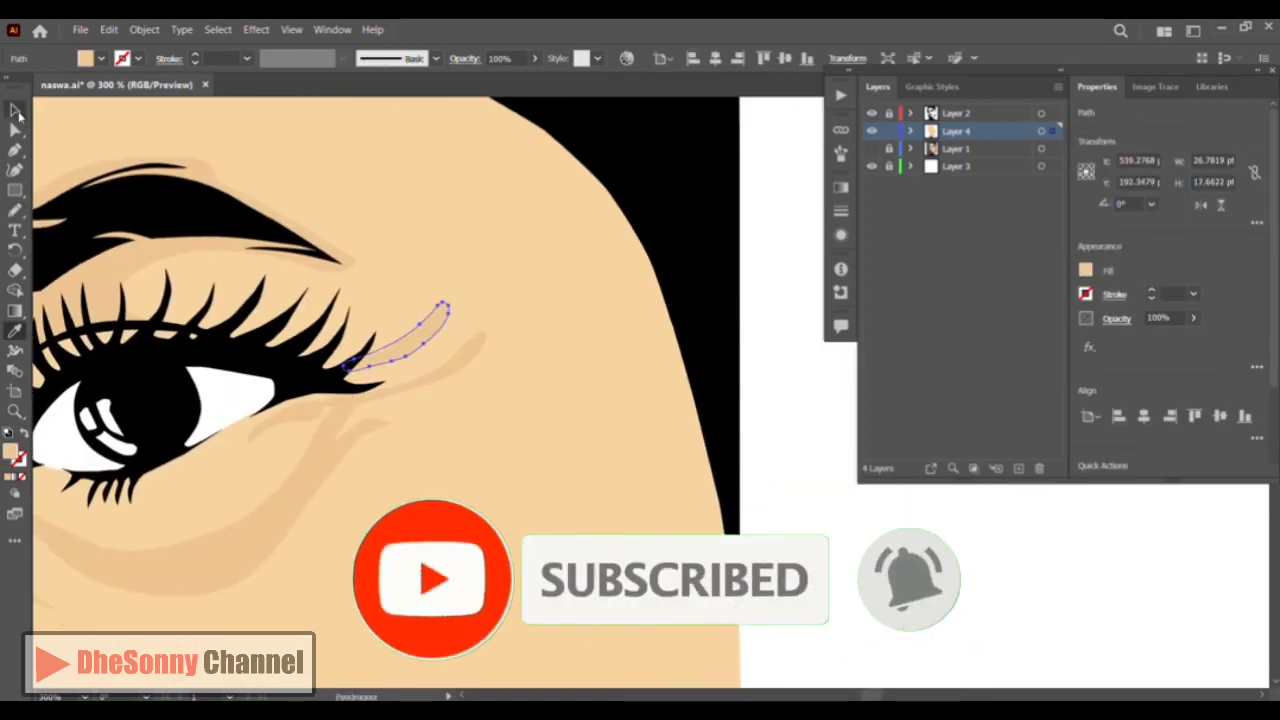
pyautogui.click(480, 457)
# Review the portrait, show the Layer 1 reference, and temporarily hide Layer 4 to examine the shading on the side of the face
pyautogui.moveTo(480, 457); pyautogui.dragTo(657, 343)
pyautogui.hotkey('ctrl', '-')
pyautogui.hotkey('ctrl', '-')
pyautogui.hotkey('ctrl', '-')
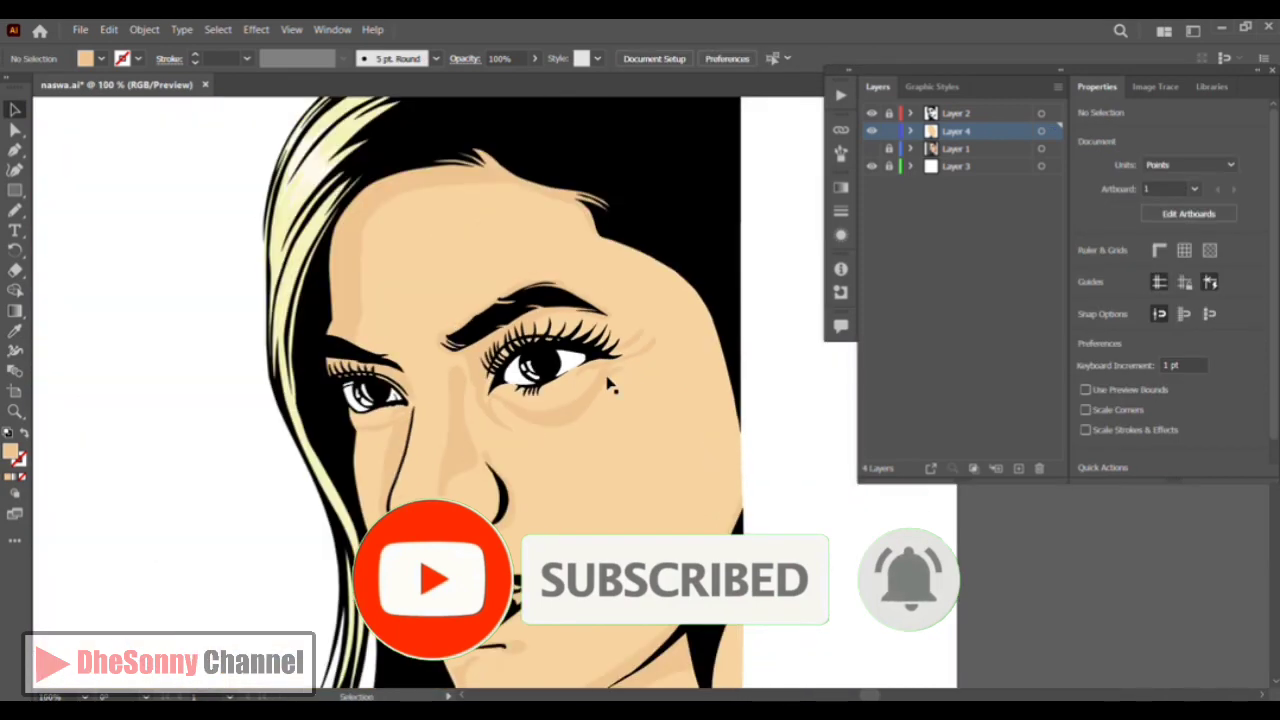
pyautogui.click(15, 411)
pyautogui.click(622, 484)
pyautogui.click(622, 484)
pyautogui.click(871, 148)
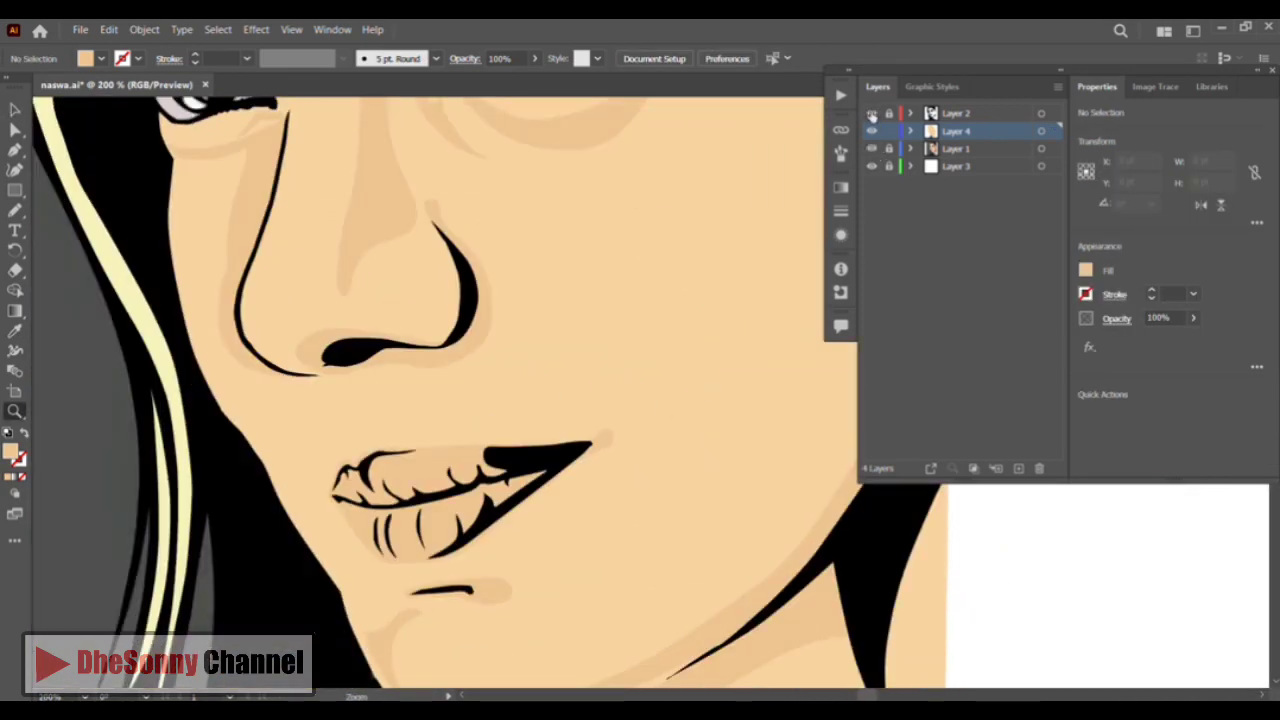
pyautogui.click(870, 131)
pyautogui.moveTo(704, 218); pyautogui.dragTo(580, 366)
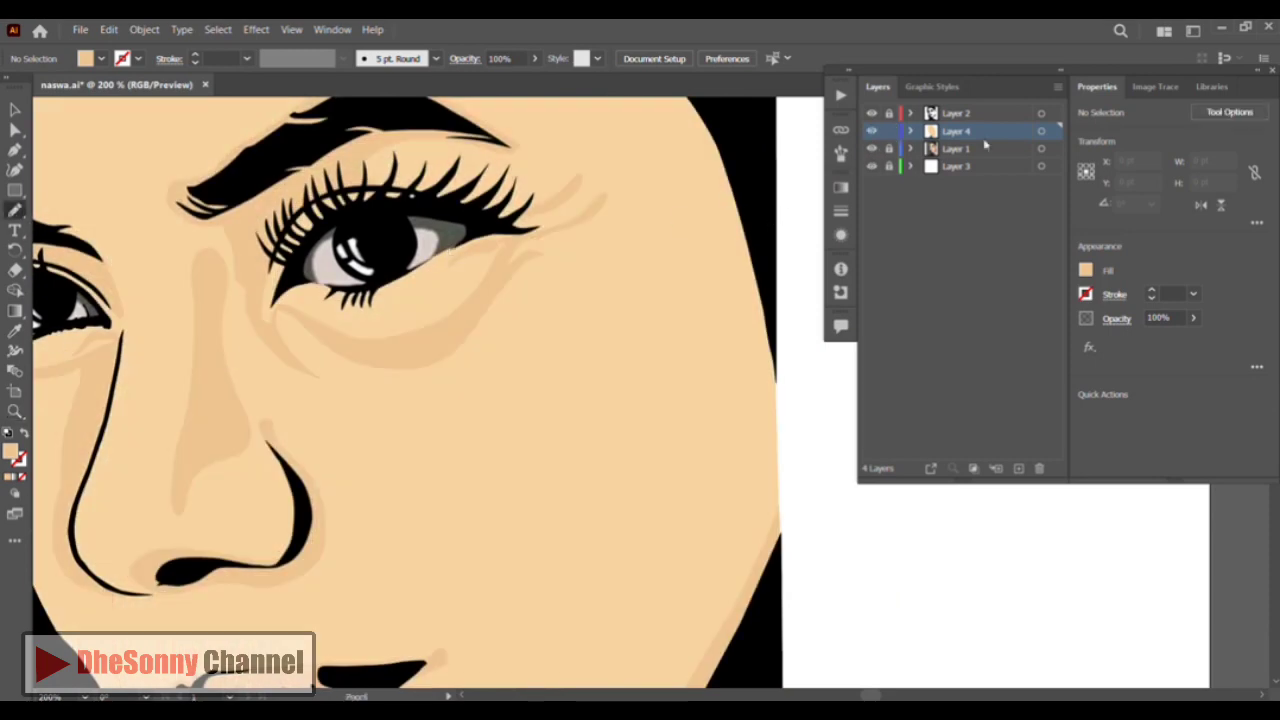
# Start a Pen tool side-of-face shadow on the right-hand forehead, tracing down past the eyebrow and around the outer eye creases
pyautogui.moveTo(470, 200); pyautogui.dragTo(482, 414)
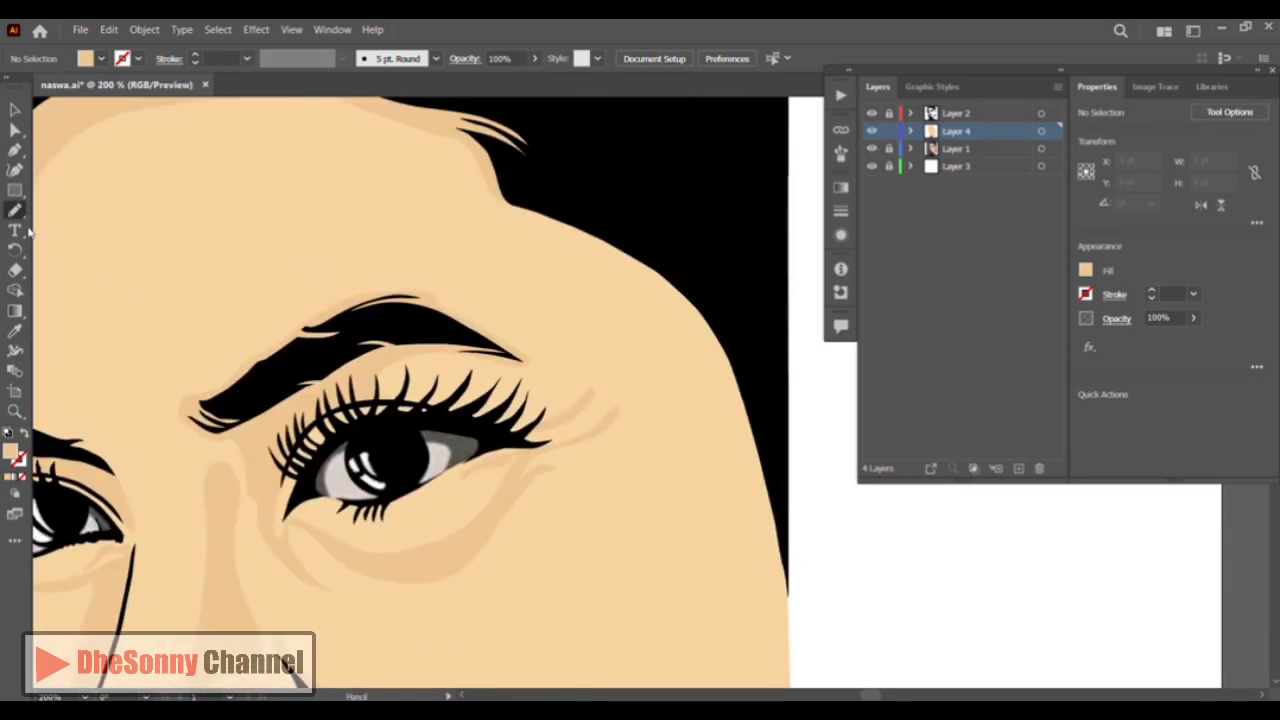
pyautogui.moveTo(472, 187); pyautogui.dragTo(489, 278)
pyautogui.click(403, 204)
pyautogui.moveTo(453, 372); pyautogui.dragTo(463, 445)
pyautogui.moveTo(566, 511); pyautogui.dragTo(604, 492)
pyautogui.click(611, 484)
pyautogui.click(616, 490)
pyautogui.click(606, 507)
pyautogui.click(595, 515)
pyautogui.click(623, 509)
pyautogui.click(616, 519)
pyautogui.click(600, 527)
# Continue the side-of-face shadow's inner edge from the outer eye creases down the cheek to the jaw
pyautogui.moveTo(591, 602); pyautogui.dragTo(691, 290)
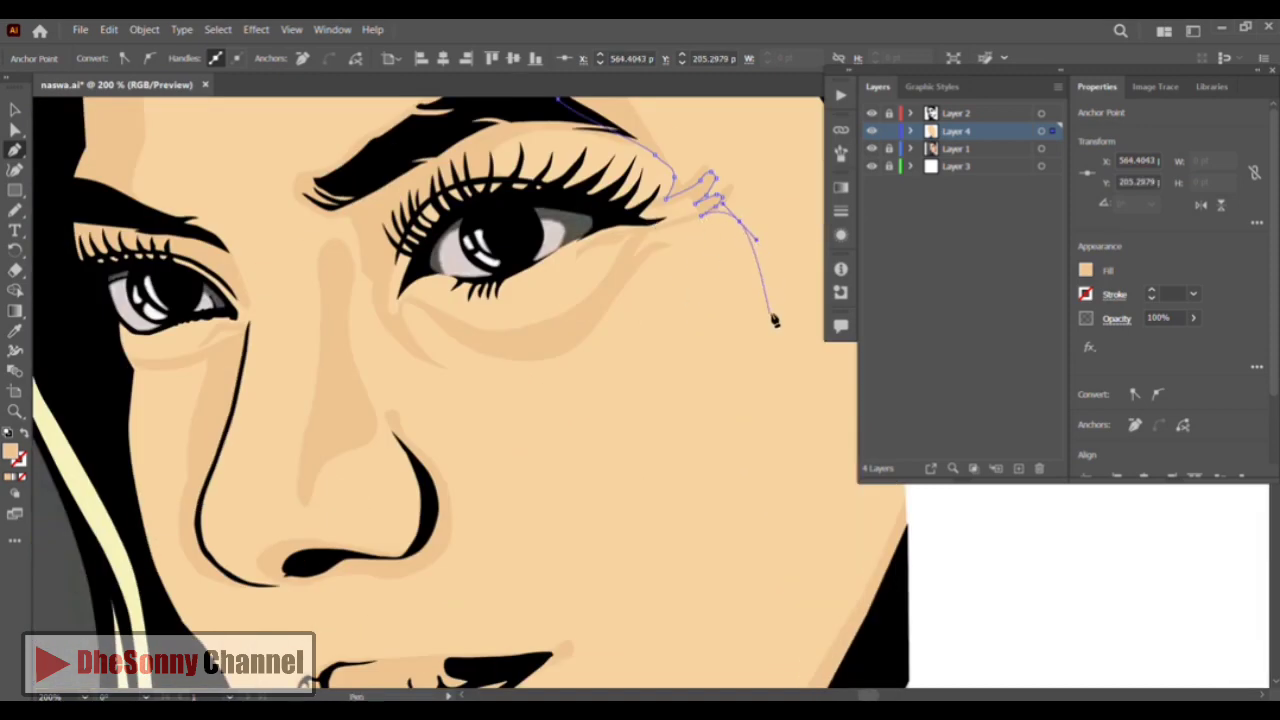
pyautogui.click(766, 391)
pyautogui.moveTo(739, 460); pyautogui.dragTo(712, 511)
pyautogui.moveTo(690, 504); pyautogui.dragTo(669, 225)
pyautogui.moveTo(645, 525); pyautogui.dragTo(634, 550)
pyautogui.click(620, 598)
# Trace the side-of-face shadow's outer edge from the jaw up along the hair, close it at the forehead hairline, and deselect it
pyautogui.moveTo(818, 383); pyautogui.dragTo(627, 493)
pyautogui.click(660, 446)
pyautogui.click(657, 222)
pyautogui.moveTo(613, 209); pyautogui.dragTo(629, 477)
pyautogui.click(645, 334)
pyautogui.click(562, 183)
pyautogui.moveTo(562, 183); pyautogui.dragTo(671, 363)
pyautogui.click(537, 240)
pyautogui.click(439, 223)
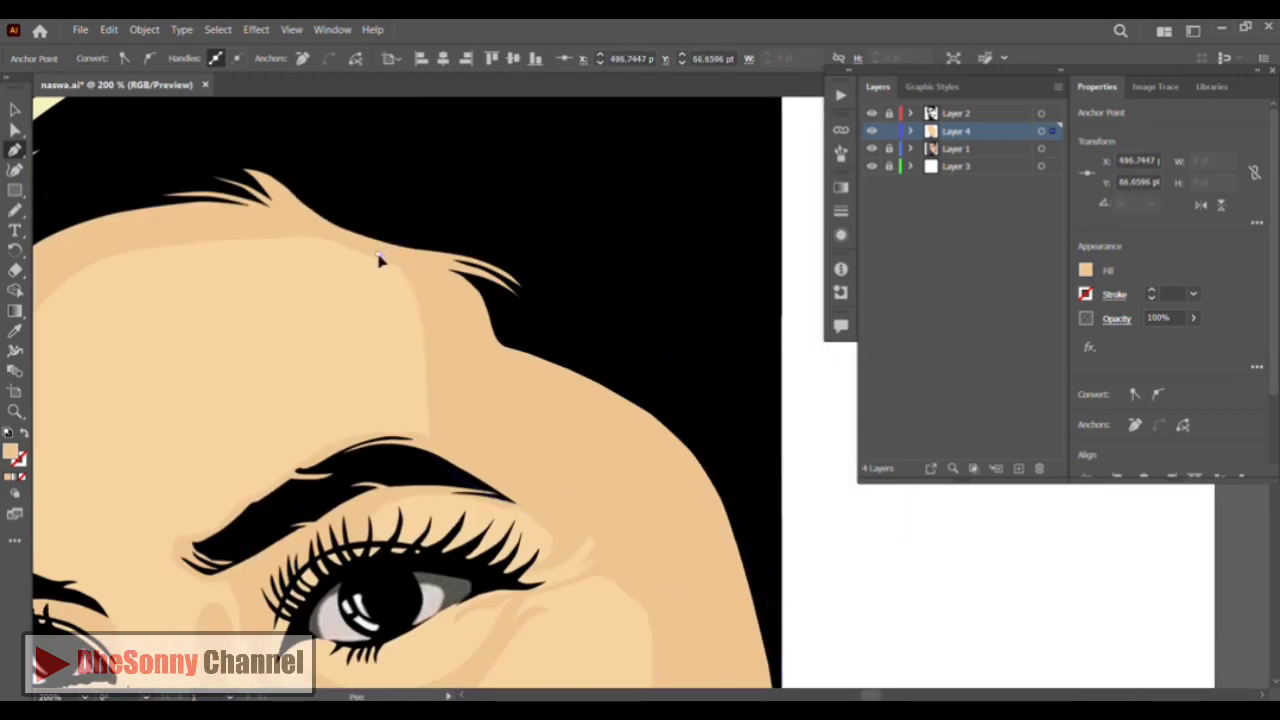
pyautogui.click(379, 251)
pyautogui.press('v')
pyautogui.click(308, 356)
# Draw a crescent Pencil shadow about 93 by 39 pt across the neck, fill it with the jaw shadow tan, and deselect it
pyautogui.hotkey('ctrl', '-')
pyautogui.hotkey('ctrl', '-')
pyautogui.hotkey('ctrl', '-')
pyautogui.moveTo(569, 580); pyautogui.dragTo(520, 423)
pyautogui.click(15, 411)
pyautogui.click(597, 526)
pyautogui.click(597, 526)
pyautogui.hotkey('shift', 'b')
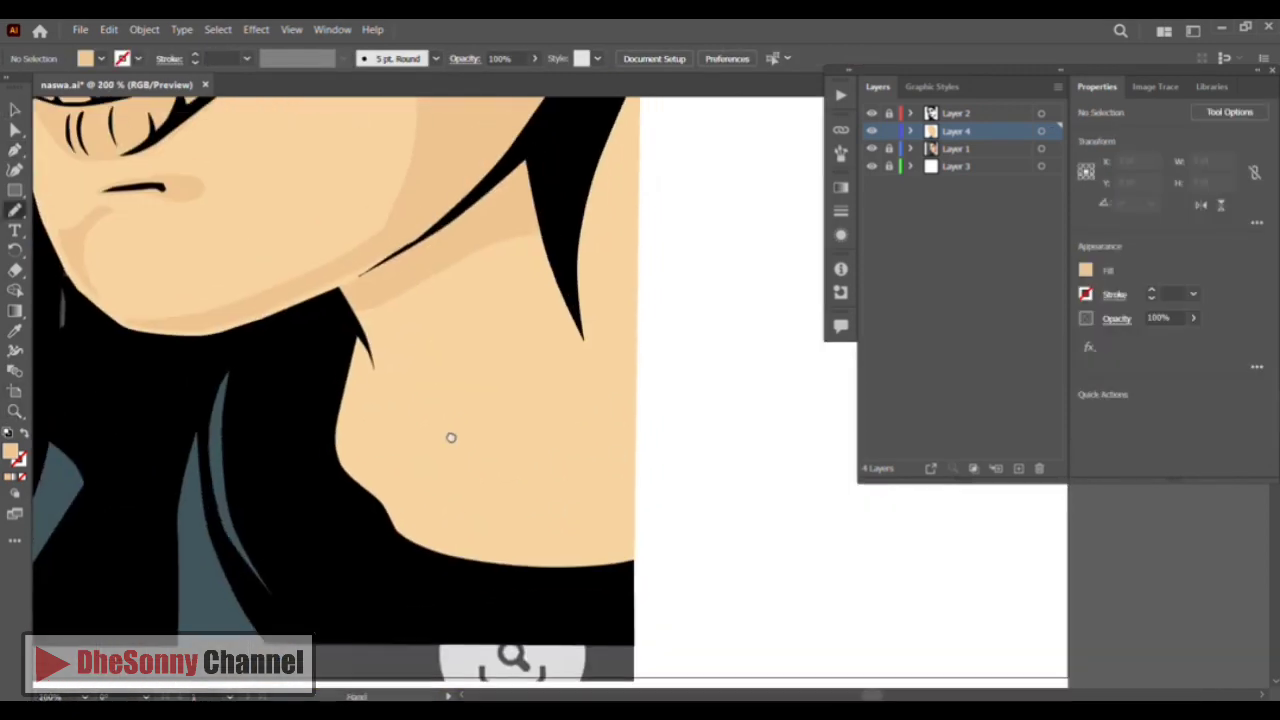
pyautogui.moveTo(532, 440); pyautogui.dragTo(366, 343)
pyautogui.press('i')
pyautogui.click(391, 273)
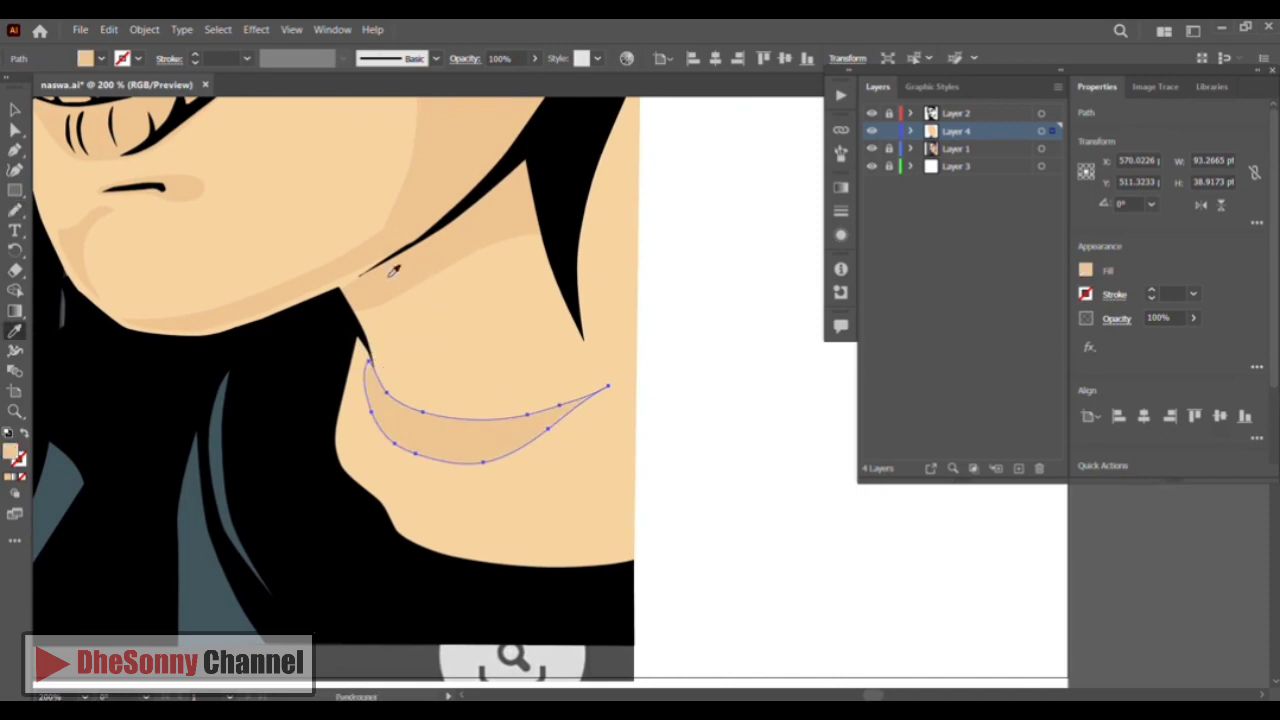
pyautogui.press('v')
pyautogui.click(540, 297)
# Draw a narrow Pencil shadow on the left cheek running down from the existing nostril shadow, in the tan shadow colour
pyautogui.moveTo(374, 159)
pyautogui.mouseDown()
pyautogui.moveTo(451, 380)
pyautogui.moveTo(503, 455)
pyautogui.mouseUp()
pyautogui.click(15, 411)
pyautogui.click(284, 311)
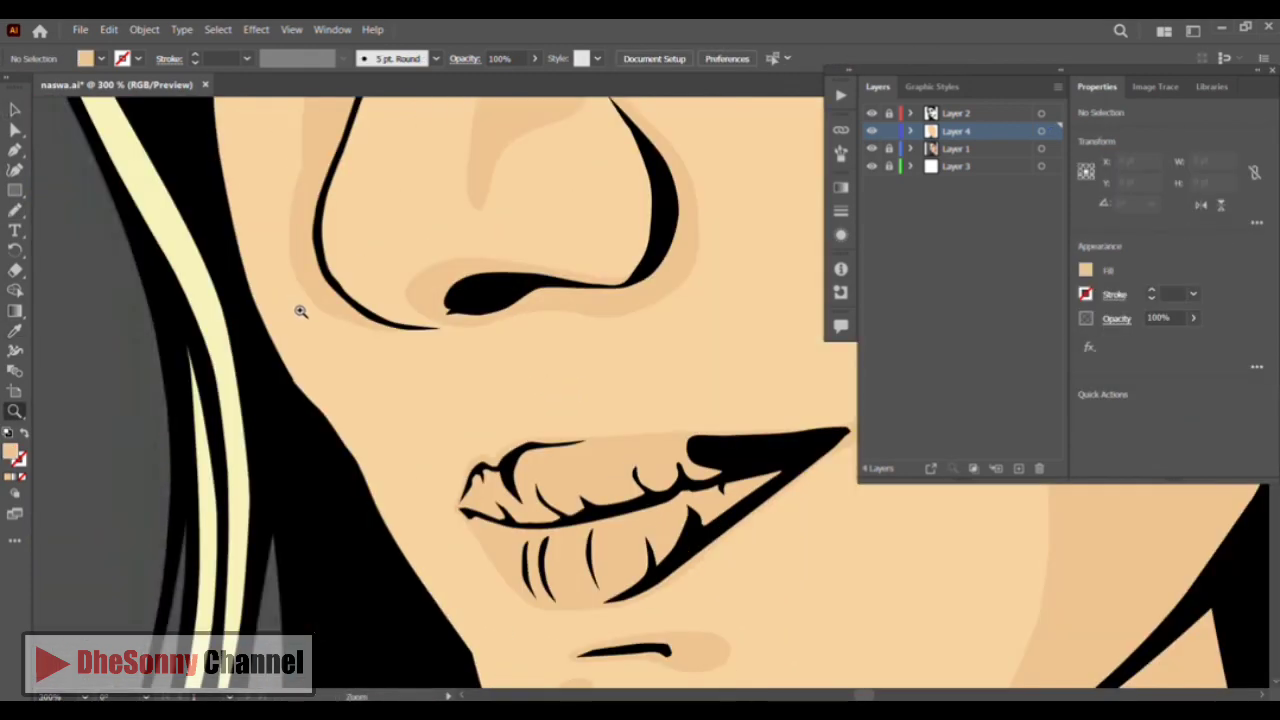
pyautogui.moveTo(532, 363); pyautogui.dragTo(419, 351)
pyautogui.moveTo(241, 291); pyautogui.dragTo(242, 295)
pyautogui.press('i')
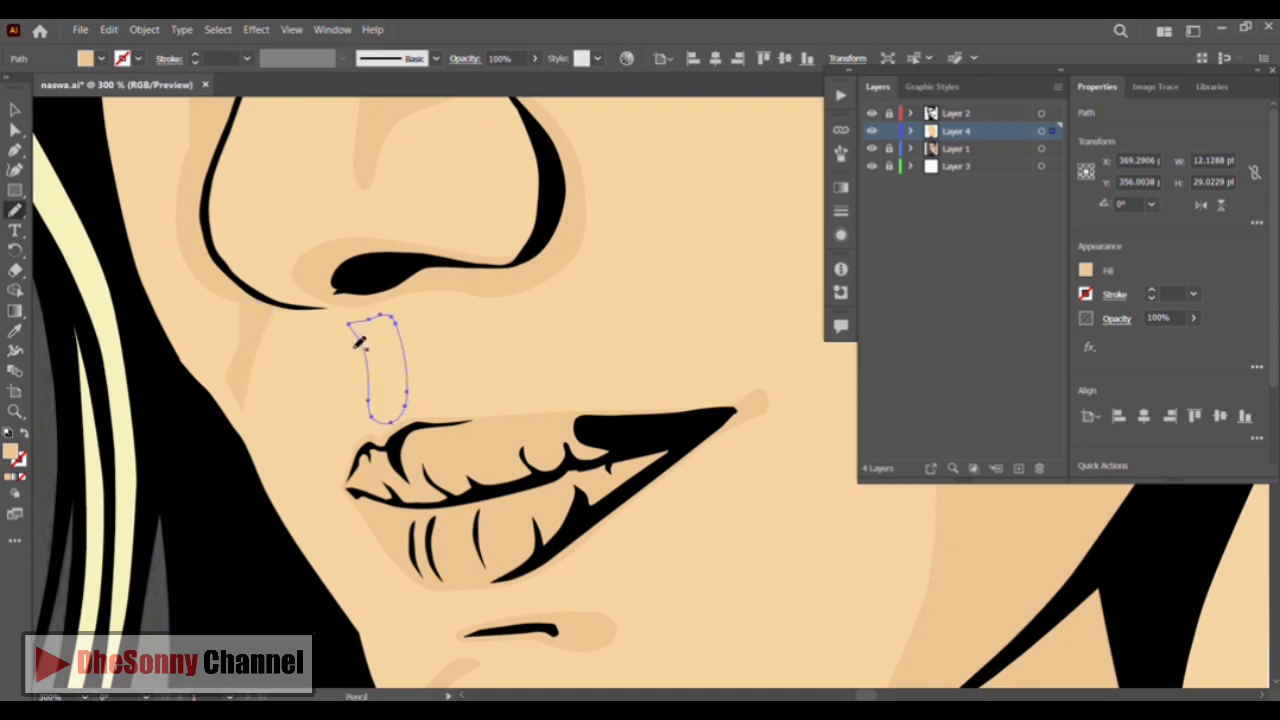
# Fill the philtrum shape between nose and upper lip, about 12 by 29 pt, with the sampled nose shadow tan and deselect it
pyautogui.click(509, 284)
pyautogui.press('v')
pyautogui.click(68, 203)
pyautogui.click(81, 155)
# Draw a rounded Pencil shadow around the mouth's right corner, fill it with the cheek shadow tan, and deselect it
pyautogui.press('n')
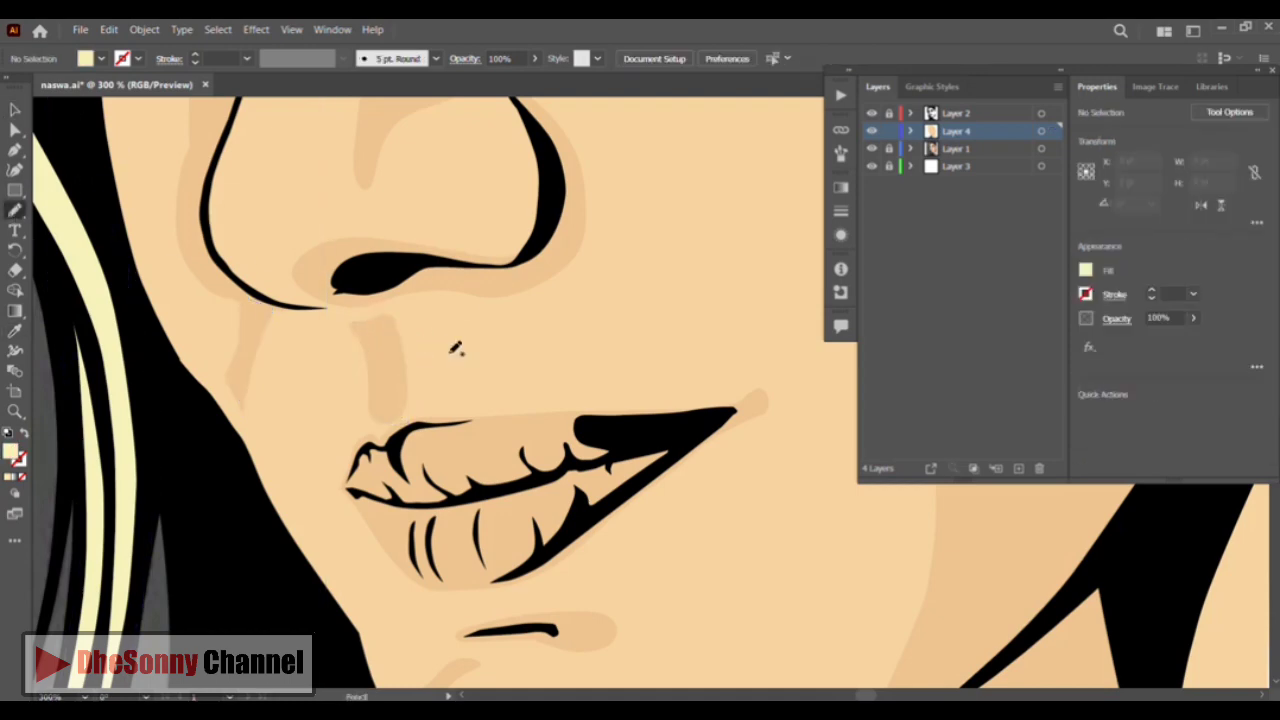
pyautogui.moveTo(576, 432); pyautogui.dragTo(518, 354)
pyautogui.moveTo(597, 459); pyautogui.dragTo(522, 527)
pyautogui.moveTo(533, 403); pyautogui.dragTo(535, 413)
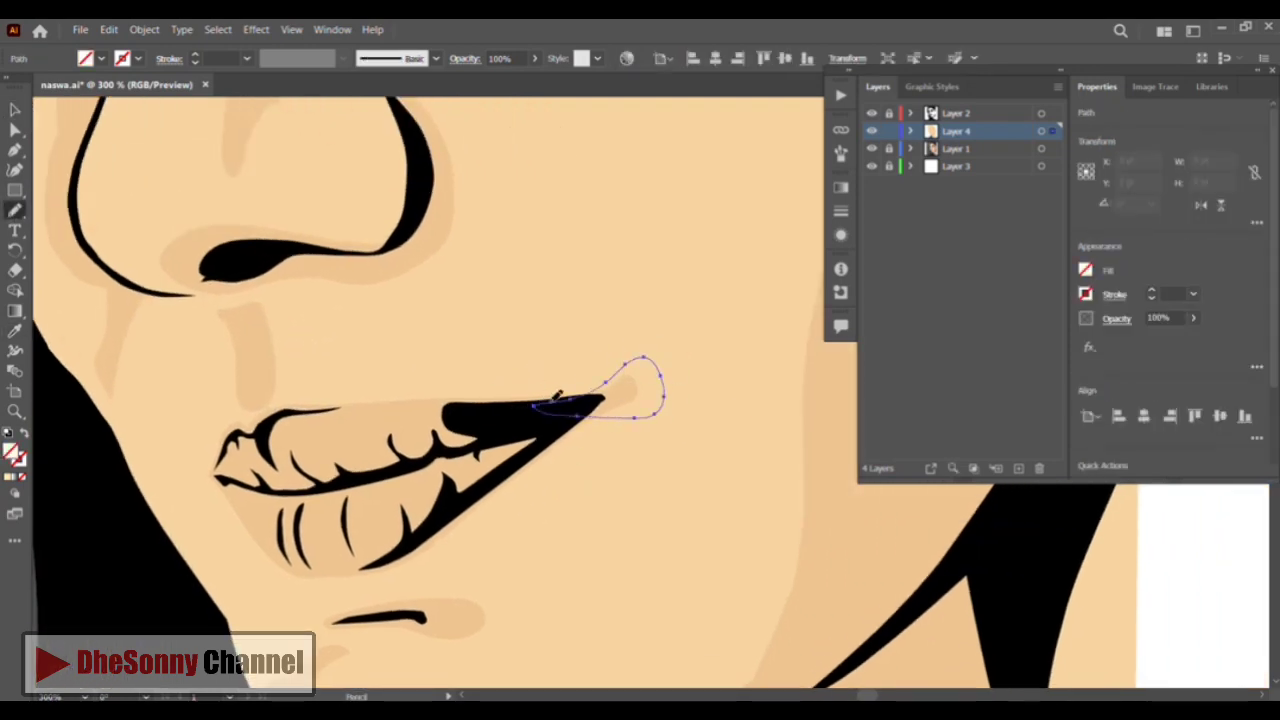
pyautogui.press('i')
pyautogui.click(818, 479)
pyautogui.click(16, 109)
pyautogui.click(447, 374)
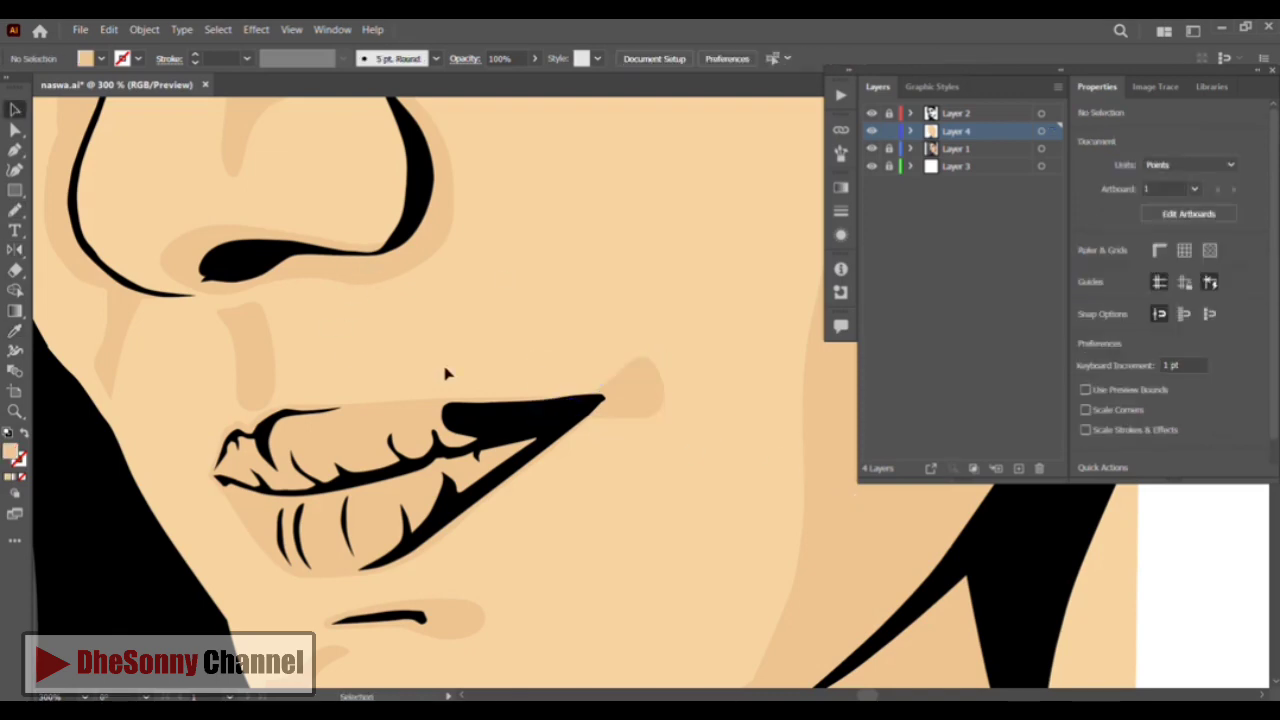
# Using the reference beneath Layer 4, draw a Pencil shadow around the lips' left corner and fill it with the philtrum shadow tan
pyautogui.click(15, 210)
pyautogui.click(871, 131)
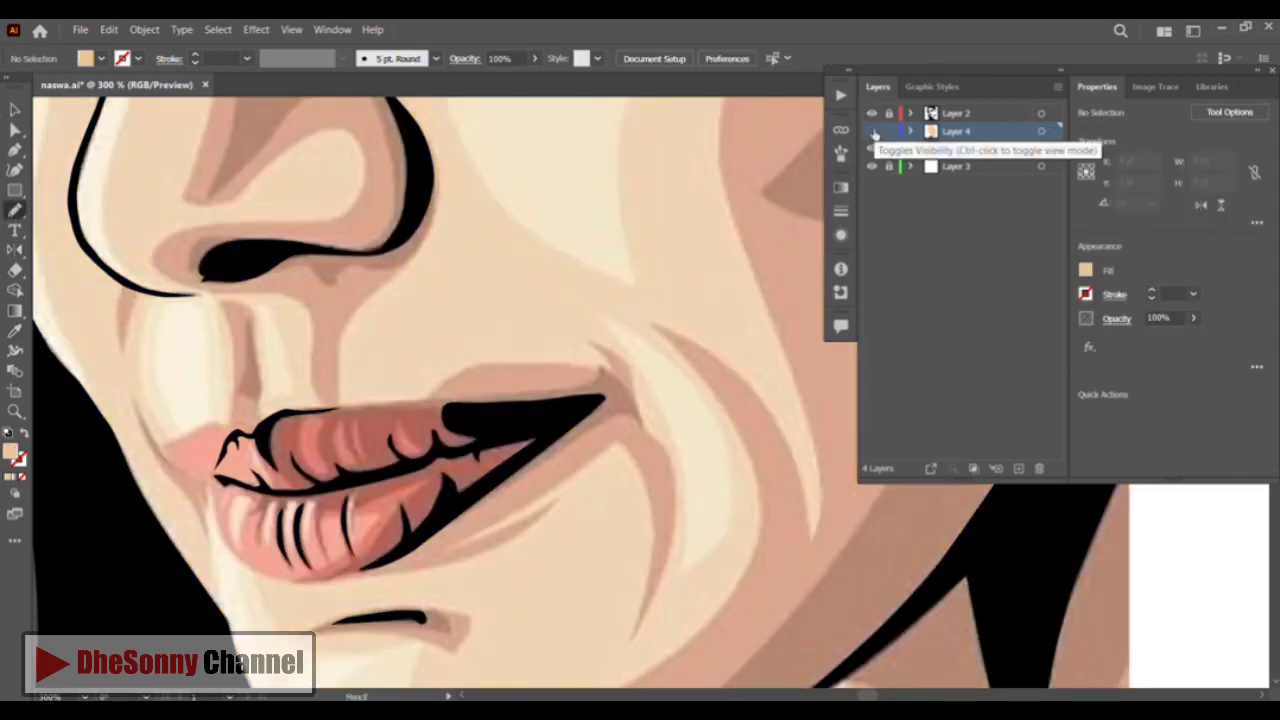
pyautogui.click(871, 131)
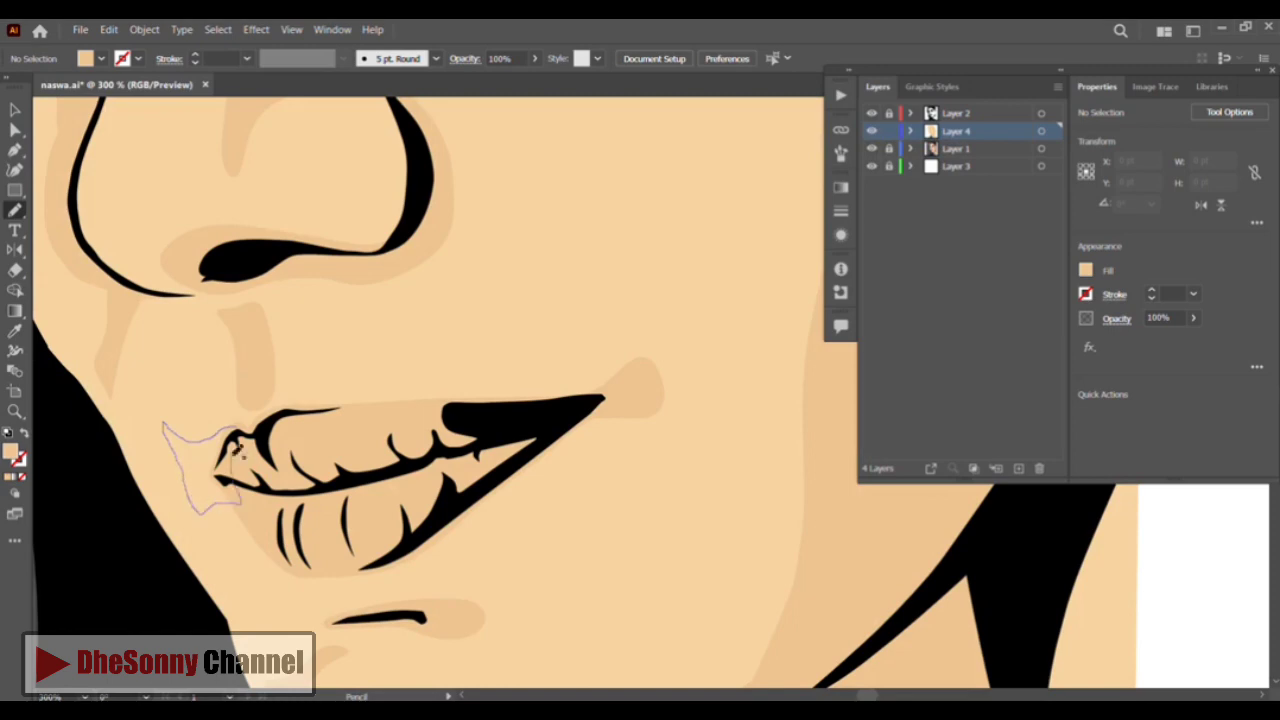
pyautogui.moveTo(234, 452); pyautogui.dragTo(236, 430)
pyautogui.press('i')
pyautogui.click(245, 366)
pyautogui.click(16, 109)
pyautogui.click(69, 291)
# Draw a larger Pencil shadow from above the upper lip around the right mouth corner to below the lower lip, in the philtrum tan
pyautogui.click(15, 210)
pyautogui.press('space')
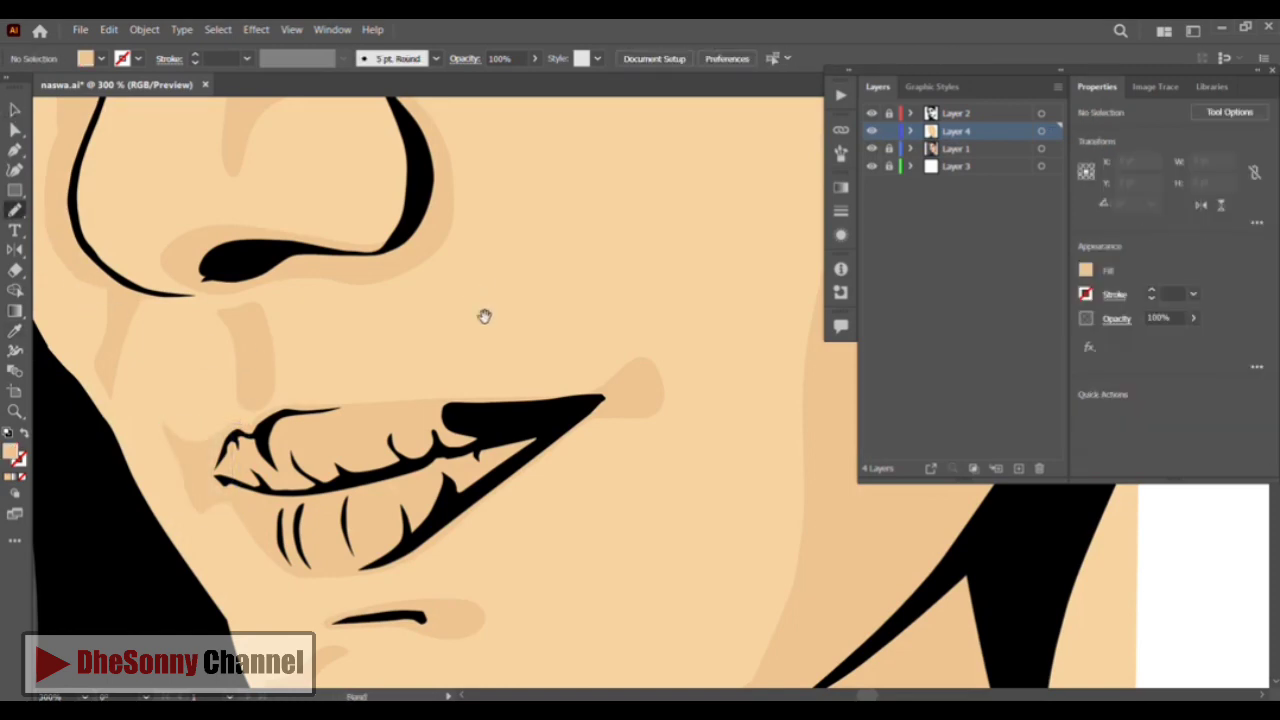
pyautogui.click(871, 131)
pyautogui.click(871, 131)
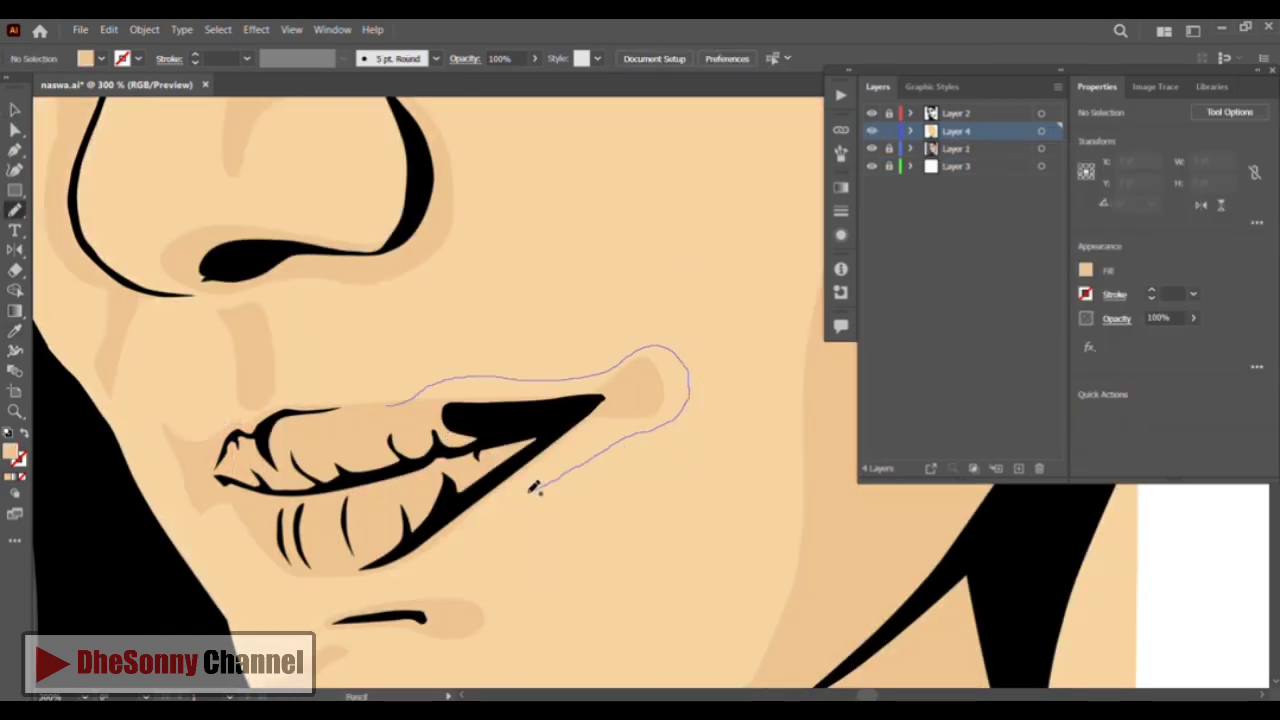
pyautogui.press('i')
pyautogui.click(252, 363)
pyautogui.click(15, 109)
pyautogui.click(781, 203)
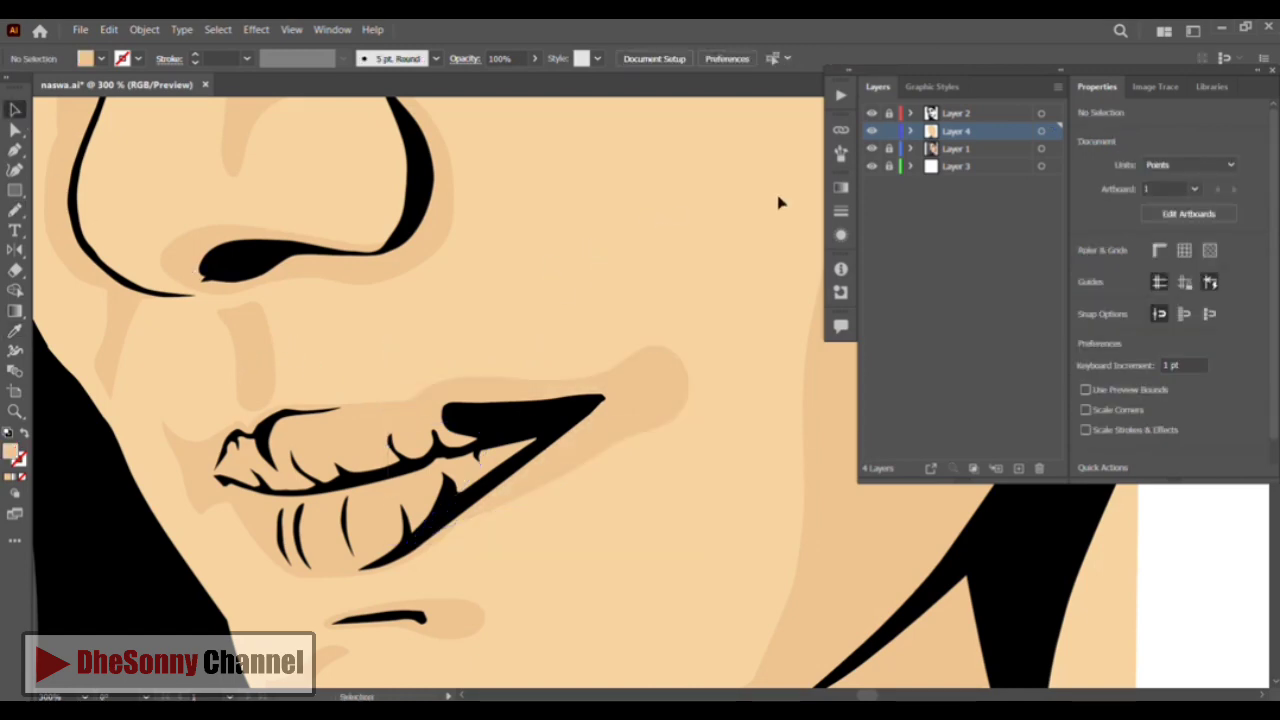
# Draw a curved, tapering Pencil smile-line shadow down from the right mouth corner, fill it with the adjacent shadow tan, and deselect it
pyautogui.click(871, 131)
pyautogui.click(871, 131)
pyautogui.press('n')
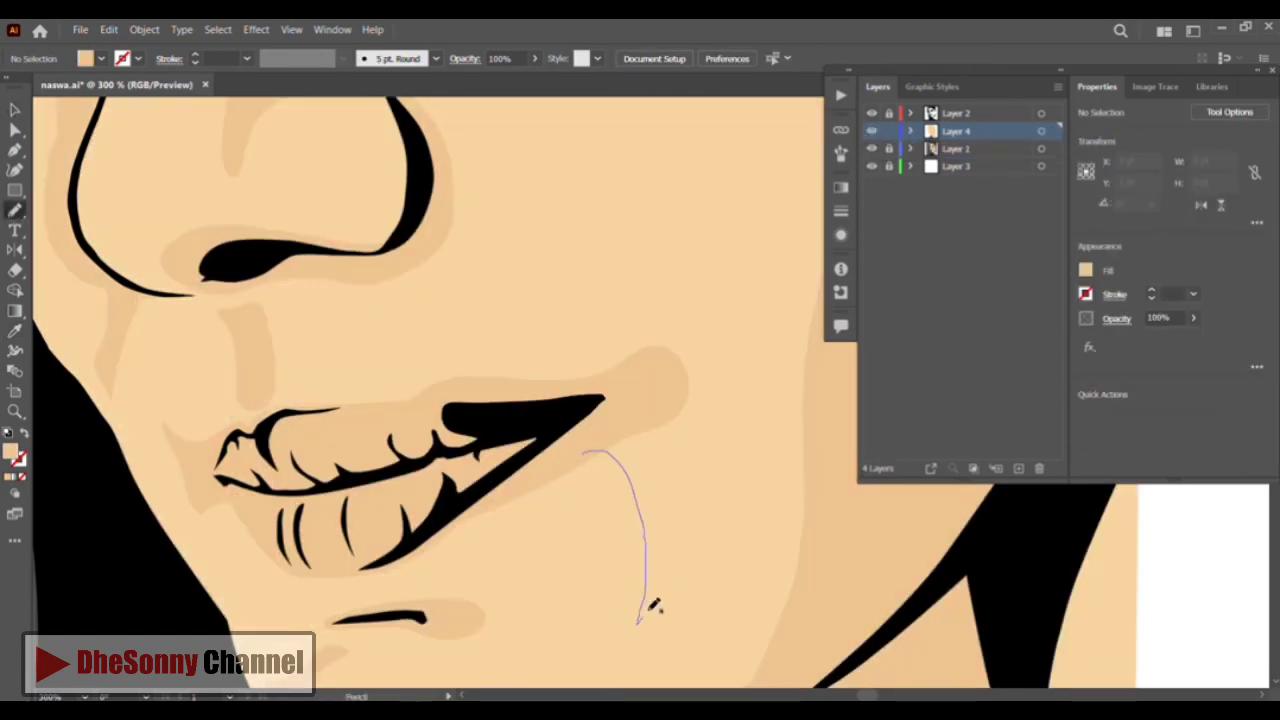
pyautogui.moveTo(649, 610); pyautogui.dragTo(594, 446)
pyautogui.press('i')
pyautogui.click(612, 428)
pyautogui.click(15, 109)
pyautogui.click(606, 243)
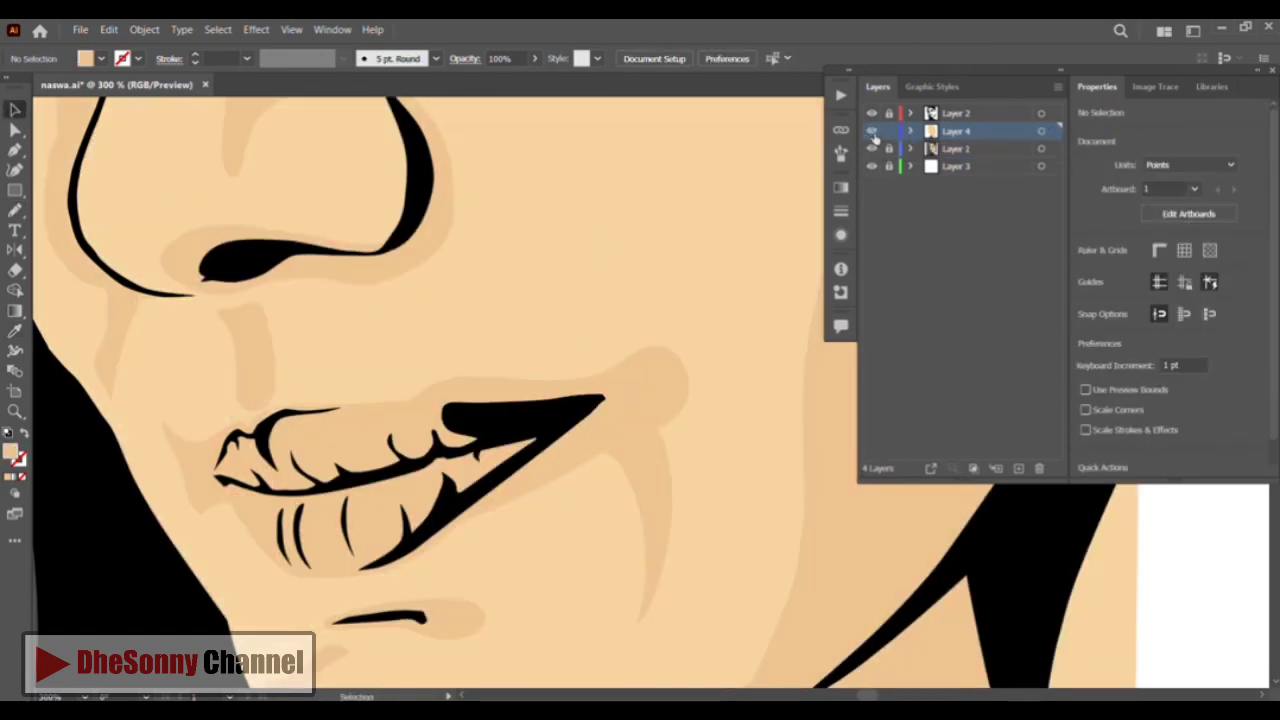
# Draw a curved, tapering Pencil shadow about 25 by 92 pt on the lower right cheek, fill it with the face shadow tan, and deselect it
pyautogui.click(871, 131)
pyautogui.click(871, 131)
pyautogui.click(15, 210)
pyautogui.moveTo(652, 327)
pyautogui.mouseDown()
pyautogui.moveTo(576, 180)
pyautogui.moveTo(630, 203)
pyautogui.mouseUp()
pyautogui.press('i')
pyautogui.click(194, 252)
pyautogui.click(15, 109)
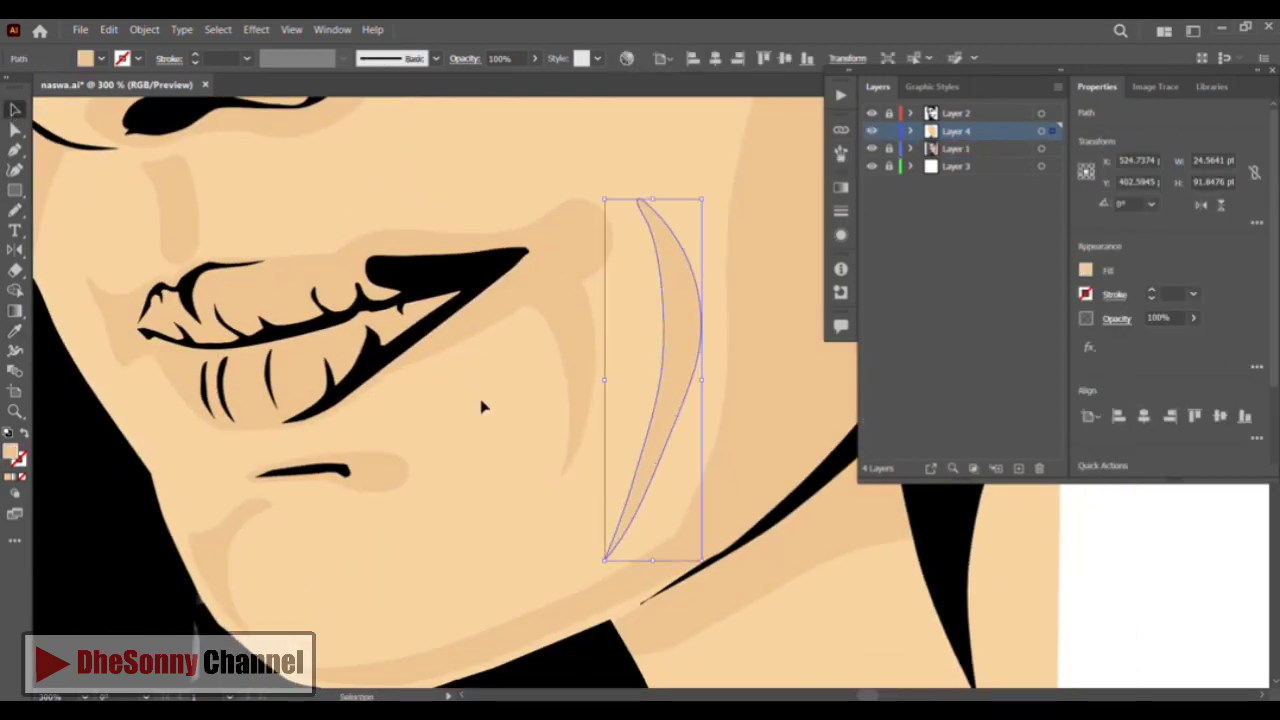
pyautogui.click(483, 406)
# Using the reference, draw a tapering Pencil shadow about 26 by 29 pt below the nostril and fill it with the face shadow tan
pyautogui.moveTo(555, 124); pyautogui.dragTo(524, 328)
pyautogui.click(871, 131)
pyautogui.click(871, 131)
pyautogui.moveTo(429, 234); pyautogui.dragTo(520, 277)
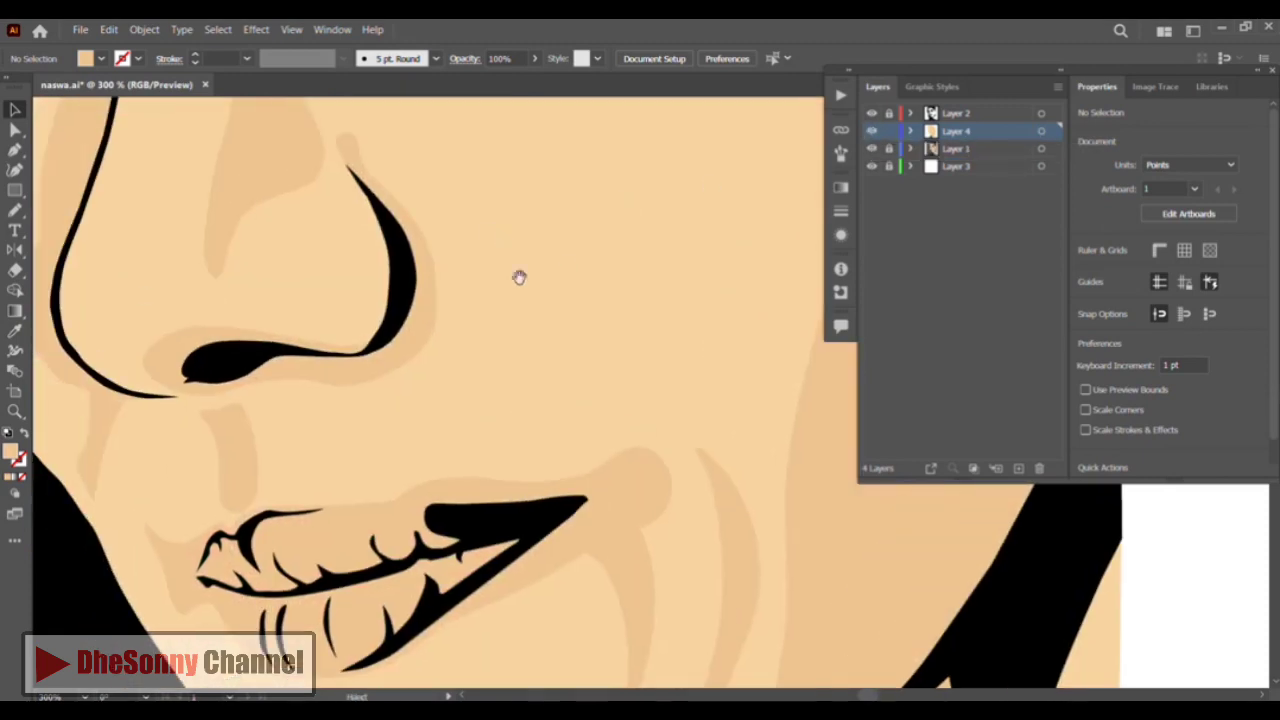
pyautogui.click(15, 210)
pyautogui.moveTo(372, 381); pyautogui.dragTo(276, 378)
pyautogui.press('i')
pyautogui.click(49, 138)
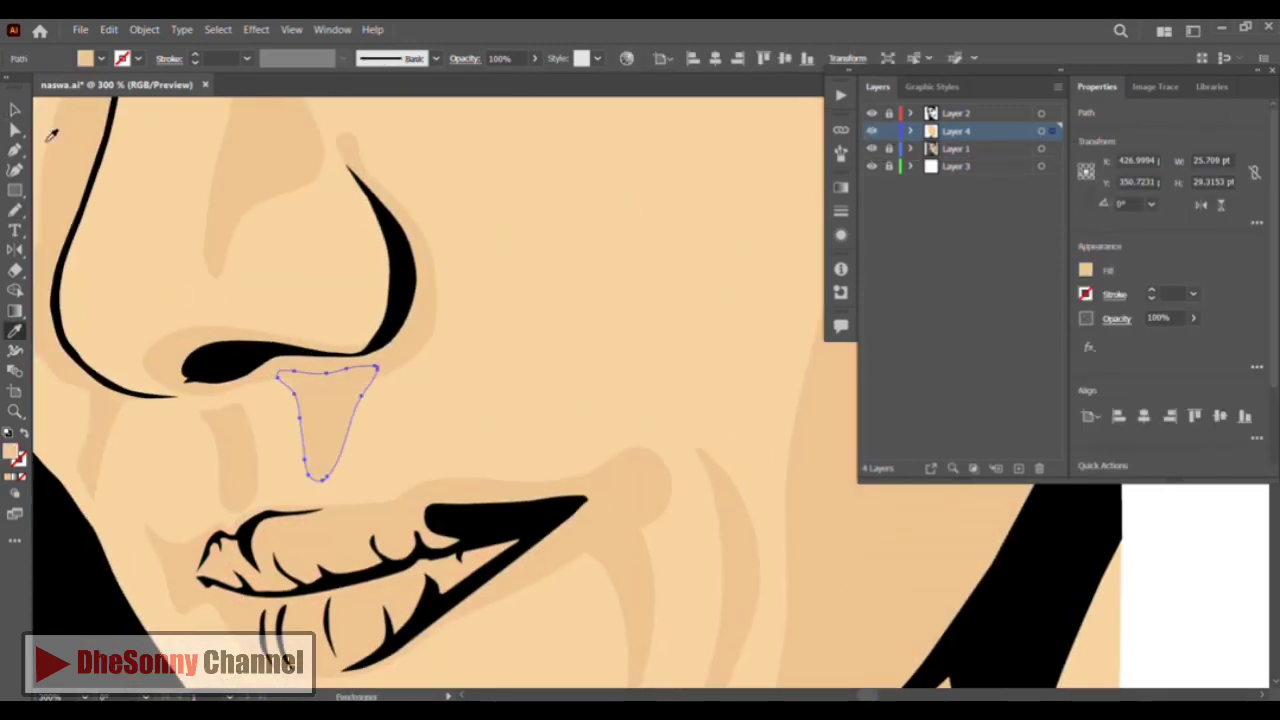
pyautogui.click(15, 109)
pyautogui.click(565, 229)
# Recolour the pale yellow base shape of the hair highlights to a muted greyish khaki and deselect it
pyautogui.hotkey('ctrl', '-')
pyautogui.hotkey('ctrl', '-')
pyautogui.hotkey('ctrl', '-')
pyautogui.hotkey('ctrl', '-')
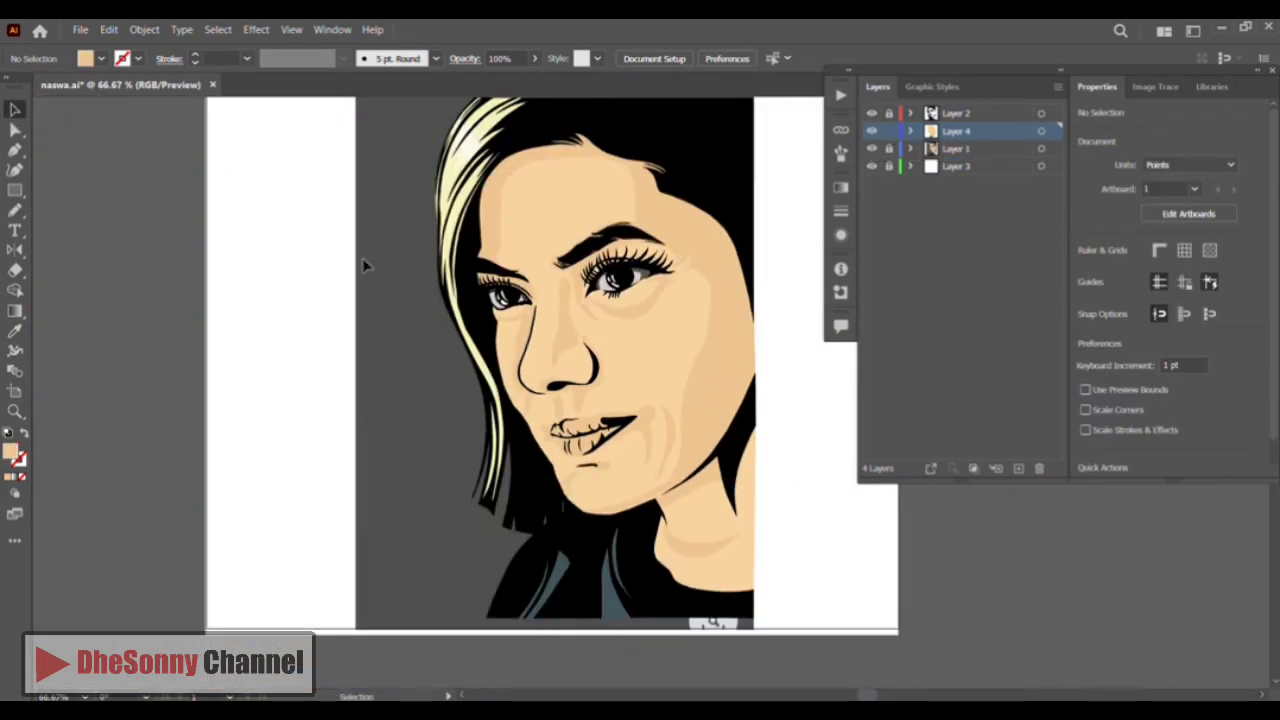
pyautogui.click(15, 411)
pyautogui.click(556, 300)
pyautogui.click(668, 314)
pyautogui.click(652, 324)
pyautogui.click(15, 130)
pyautogui.click(323, 368)
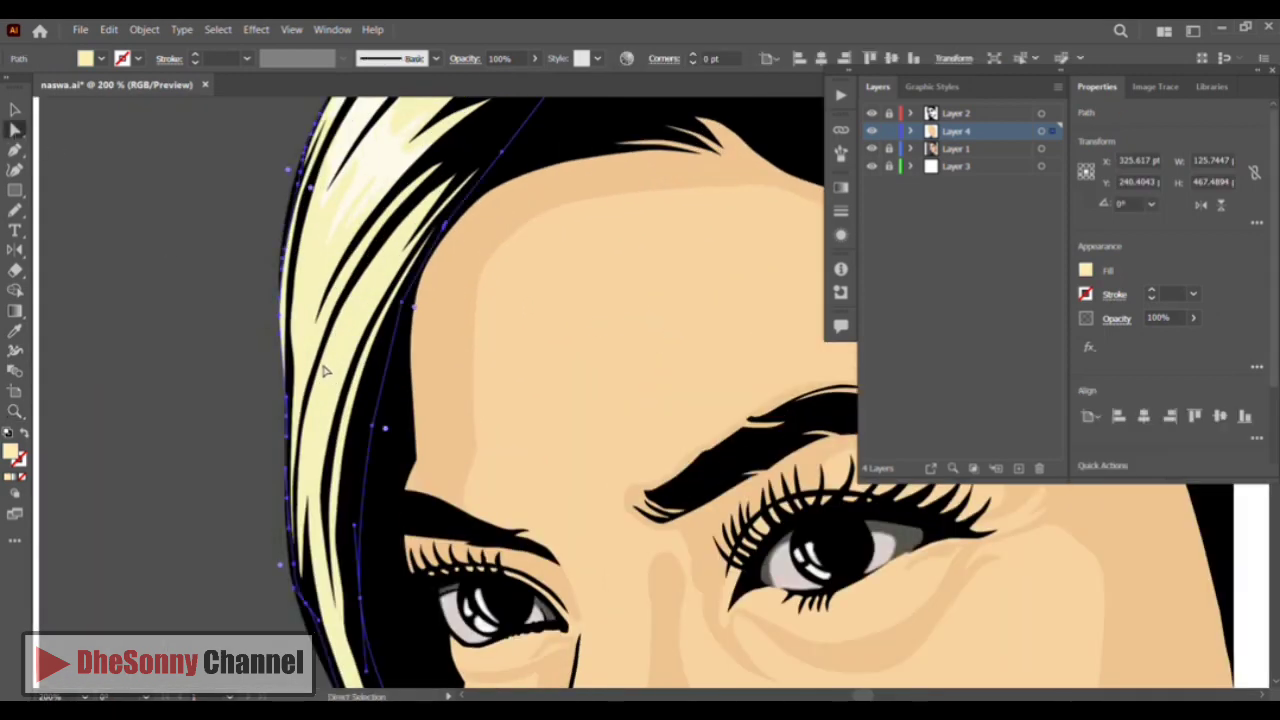
pyautogui.doubleClick(11, 453)
pyautogui.click(584, 438)
pyautogui.press('Return')
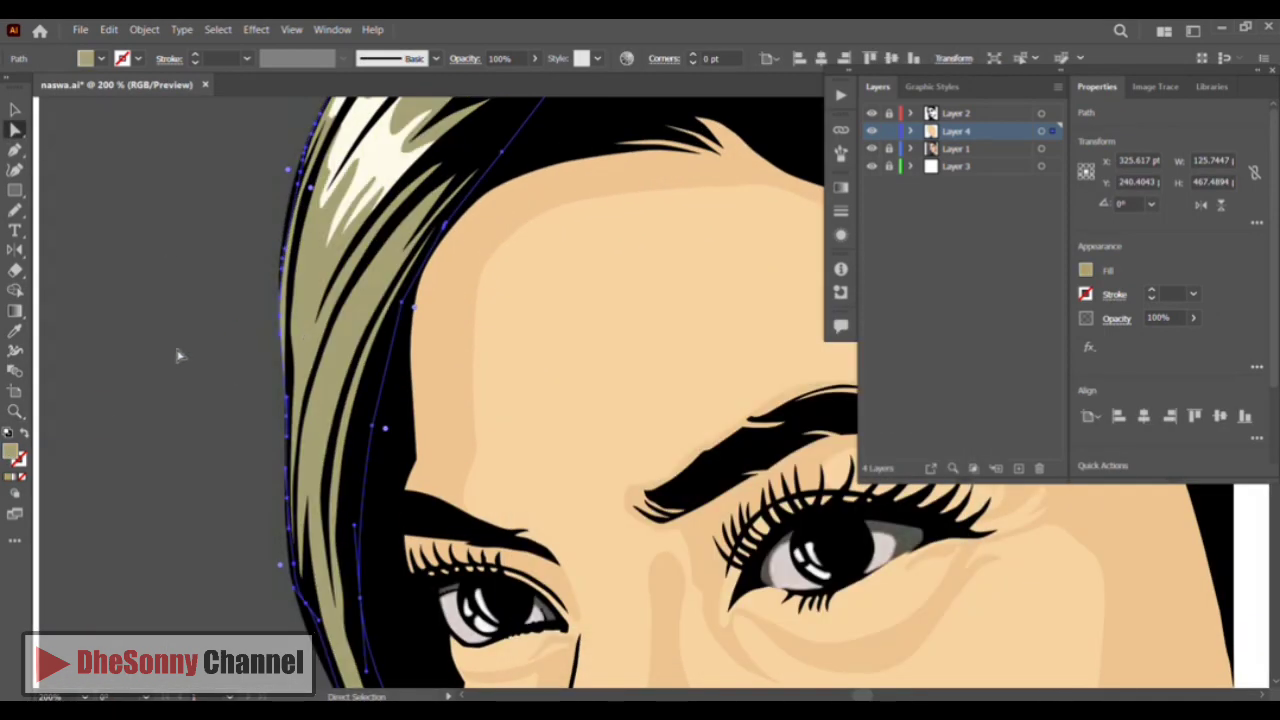
pyautogui.doubleClick(11, 455)
pyautogui.click(603, 423)
pyautogui.click(917, 369)
pyautogui.press('space')
pyautogui.moveTo(243, 296); pyautogui.dragTo(238, 437)
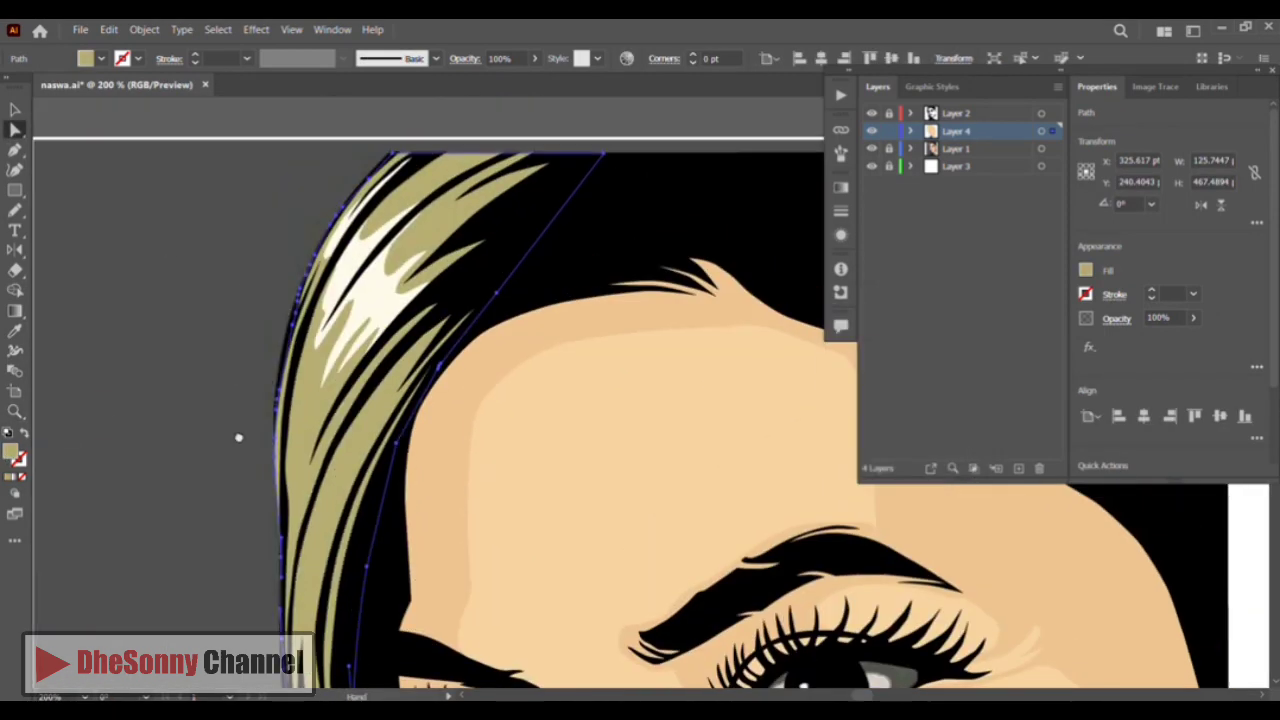
pyautogui.doubleClick(12, 455)
pyautogui.click(568, 438)
pyautogui.click(897, 371)
pyautogui.click(194, 352)
pyautogui.press('space')
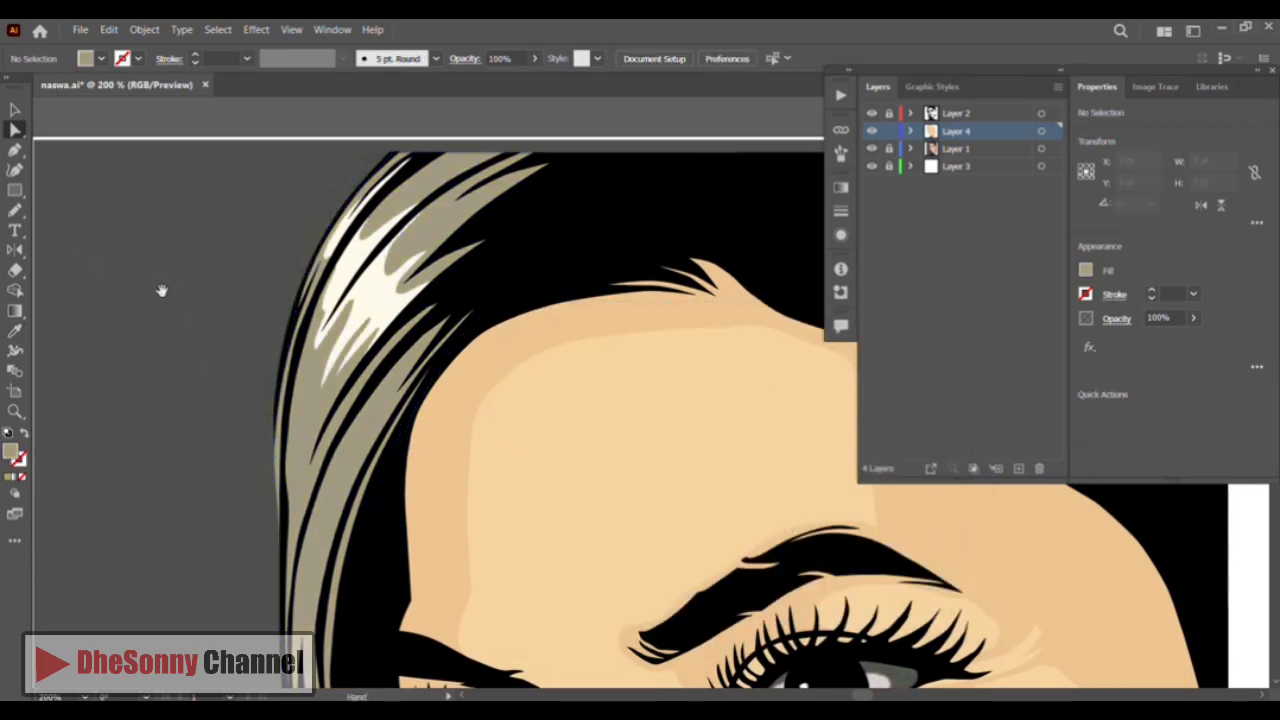
# Hide Layer 1, draw a Pencil shadow about 10 by 7 pt over the left eye white's upper outer corner, and fill it with light grey
pyautogui.moveTo(306, 400); pyautogui.dragTo(246, 208)
pyautogui.moveTo(418, 416); pyautogui.dragTo(384, 295)
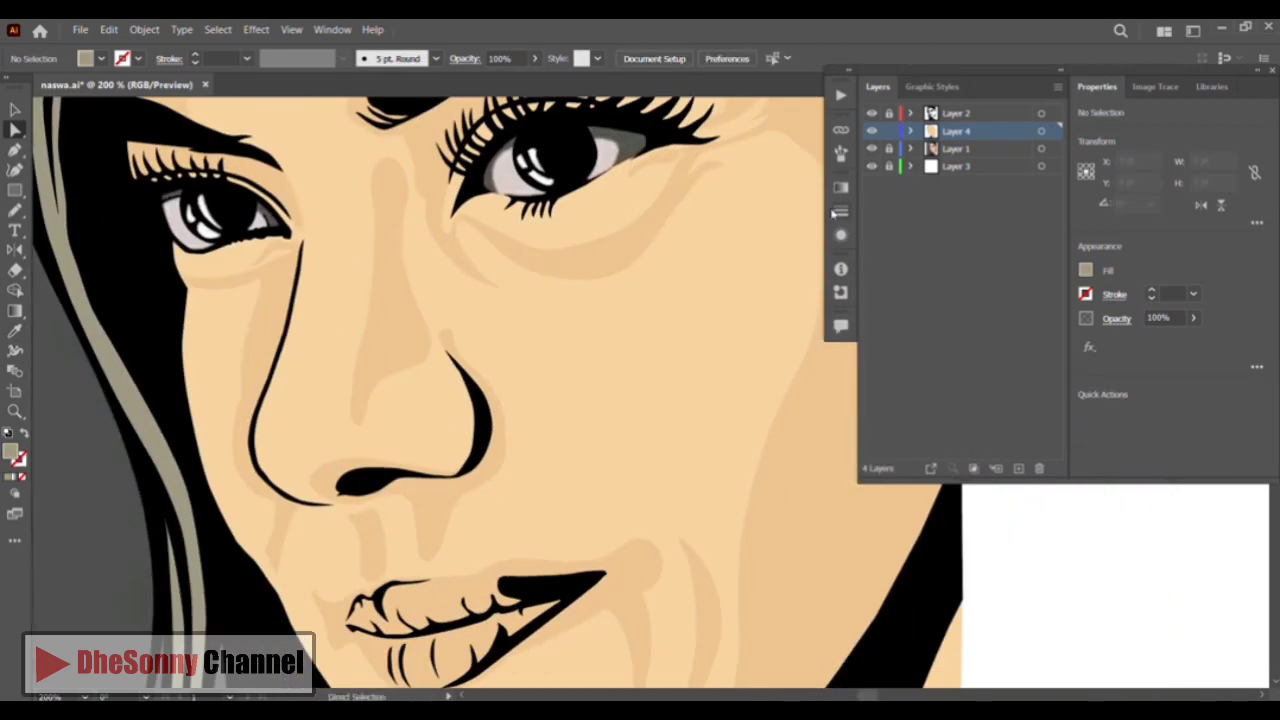
pyautogui.click(14, 411)
pyautogui.click(239, 208)
pyautogui.click(687, 390)
pyautogui.click(722, 383)
pyautogui.click(871, 148)
pyautogui.click(417, 330)
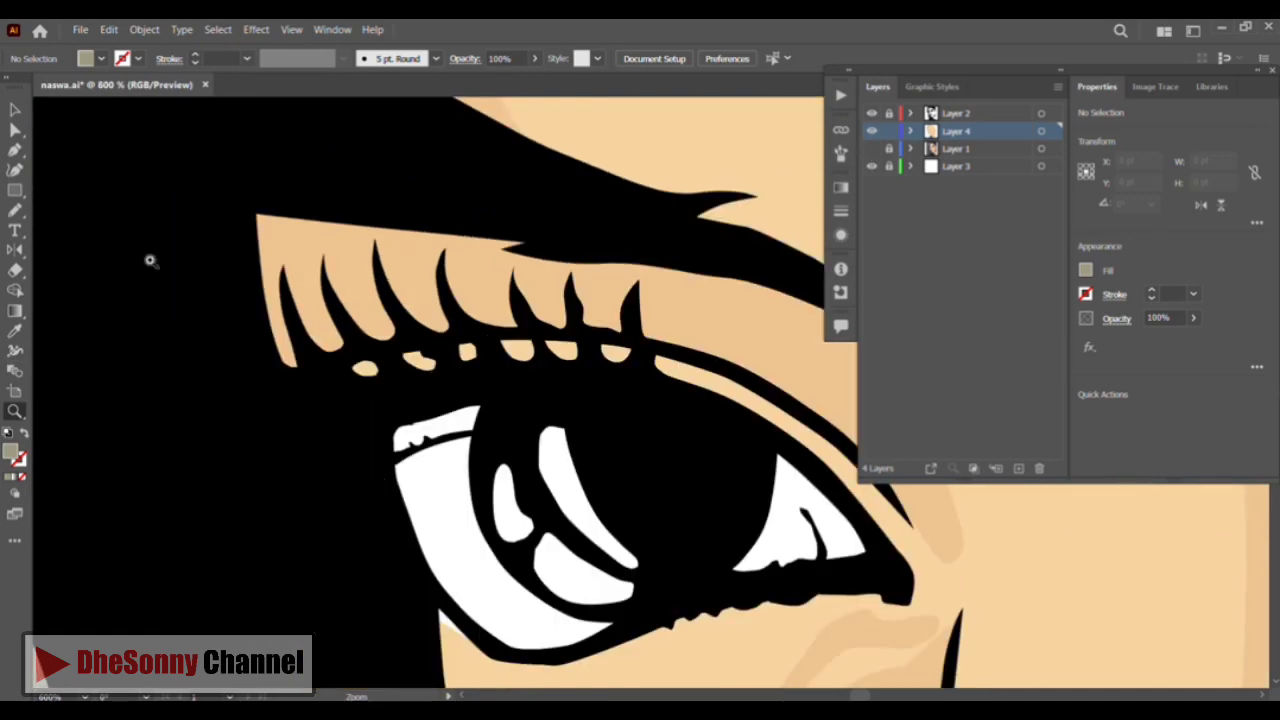
pyautogui.moveTo(398, 413); pyautogui.dragTo(393, 420)
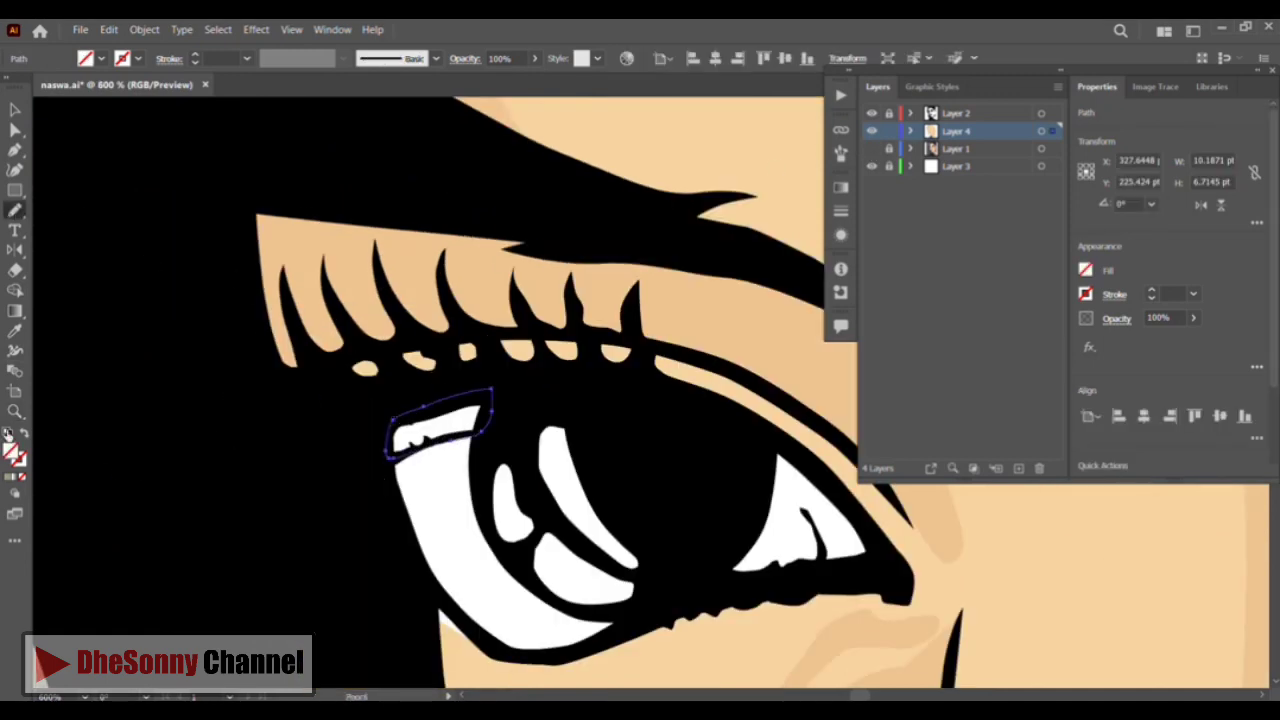
pyautogui.doubleClick(12, 455)
pyautogui.click(549, 434)
pyautogui.click(917, 369)
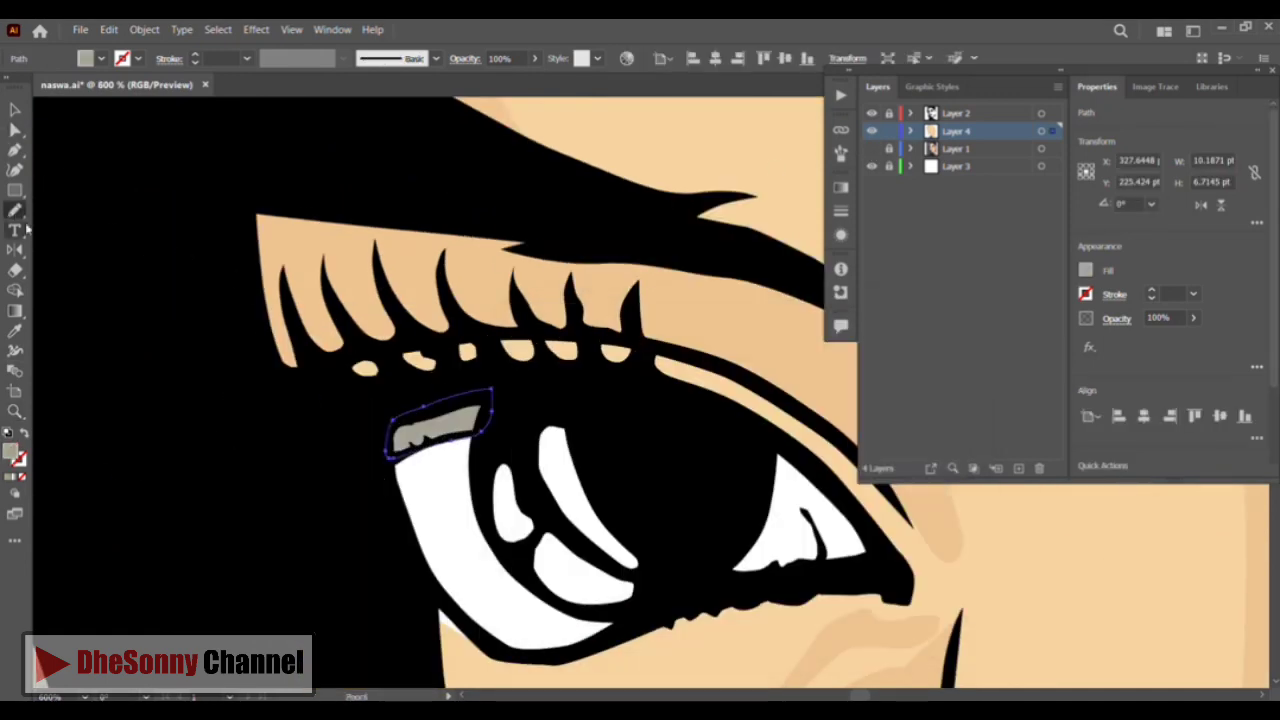
# Draw a Pencil shadow about 10 by 12 pt along the left eye white's inner corner and fill it with the same grey
pyautogui.moveTo(762, 467); pyautogui.dragTo(541, 407)
pyautogui.moveTo(637, 452); pyautogui.dragTo(550, 384)
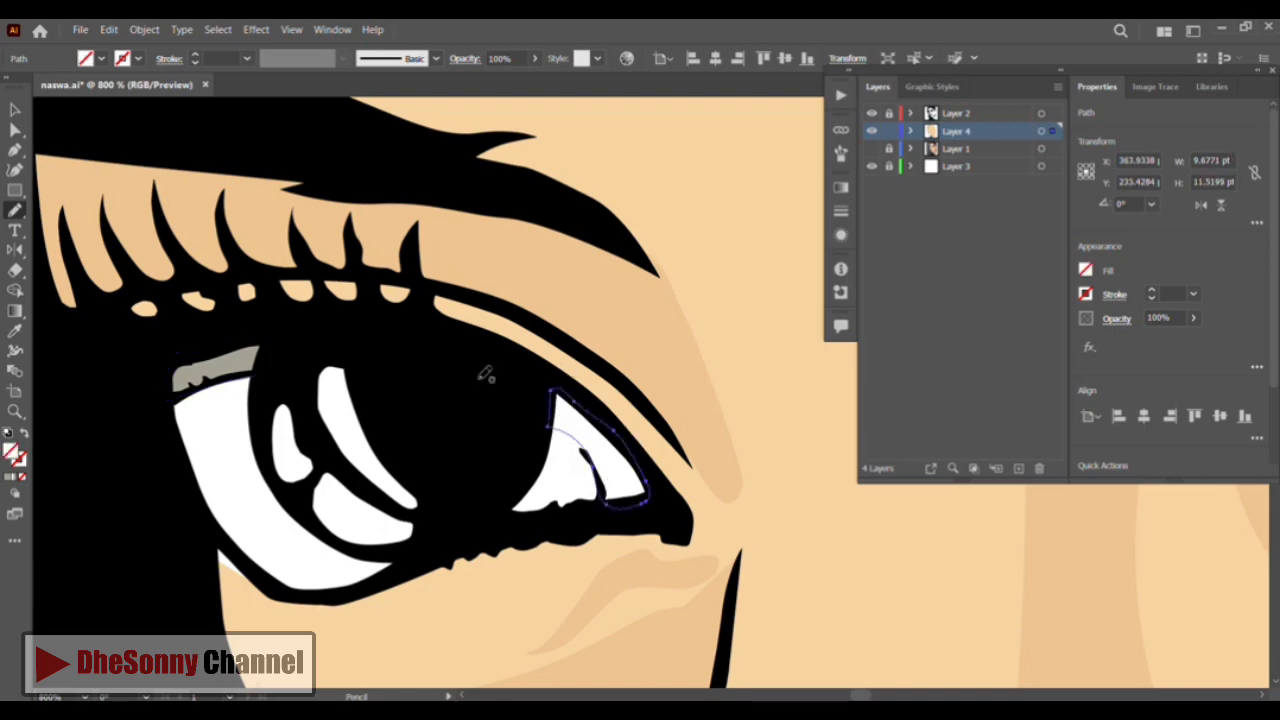
pyautogui.press('i')
pyautogui.click(208, 366)
pyautogui.press('v')
pyautogui.click(66, 366)
# Draw a curved Pencil shadow about 17 by 23 pt along the inner edge of the right eye's white and fill it with the eye shadow grey
pyautogui.click(15, 210)
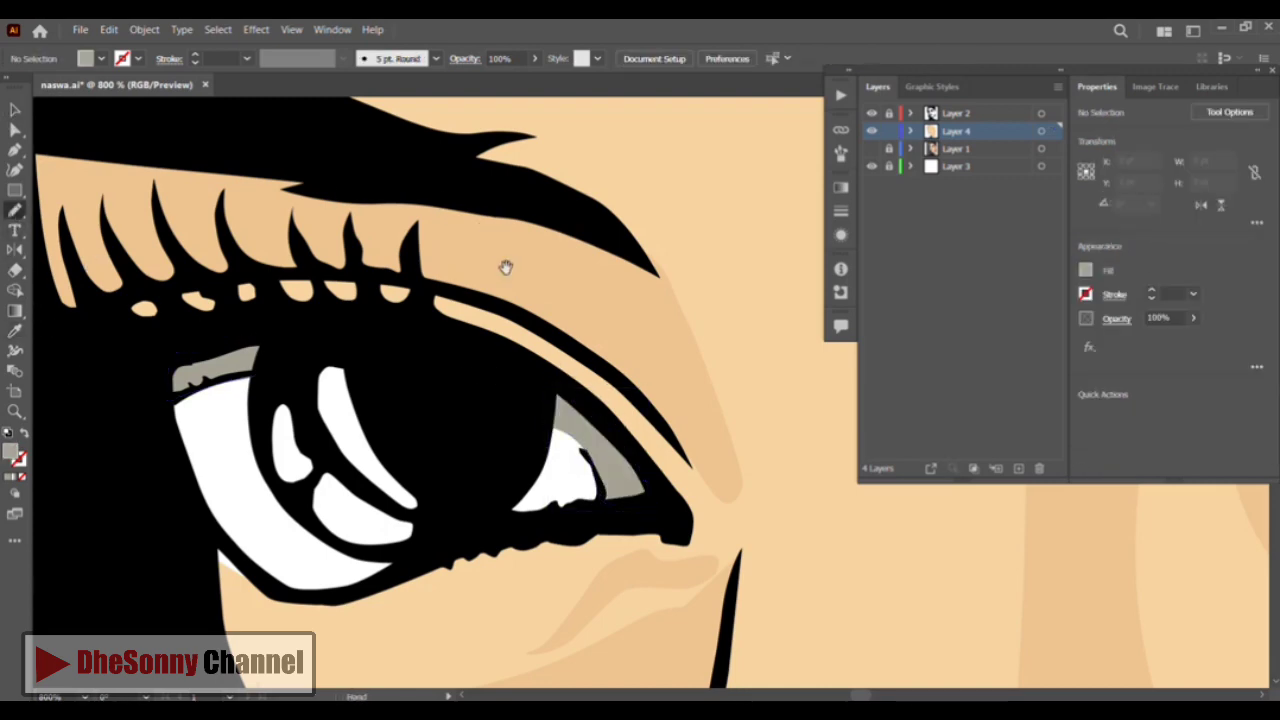
pyautogui.moveTo(760, 290); pyautogui.dragTo(40, 330)
pyautogui.moveTo(820, 290); pyautogui.dragTo(326, 445)
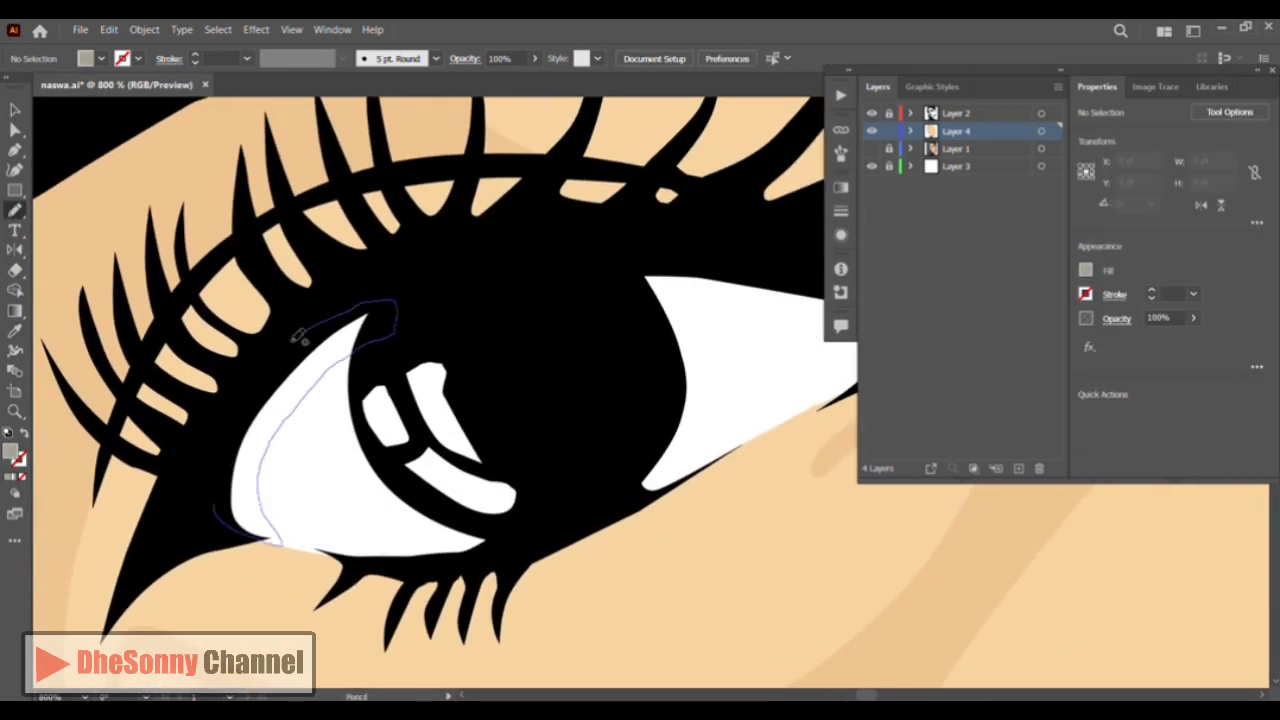
pyautogui.moveTo(297, 336); pyautogui.dragTo(214, 508)
pyautogui.click(15, 331)
pyautogui.moveTo(60, 450); pyautogui.dragTo(860, 310)
pyautogui.click(211, 448)
# Draw a Pencil shadow about 27 pt wide along the upper edge of the right eye's outer white, fill it with the matching grey, and deselect it
pyautogui.moveTo(760, 320); pyautogui.dragTo(230, 420)
pyautogui.moveTo(720, 290); pyautogui.dragTo(241, 412)
pyautogui.press('n')
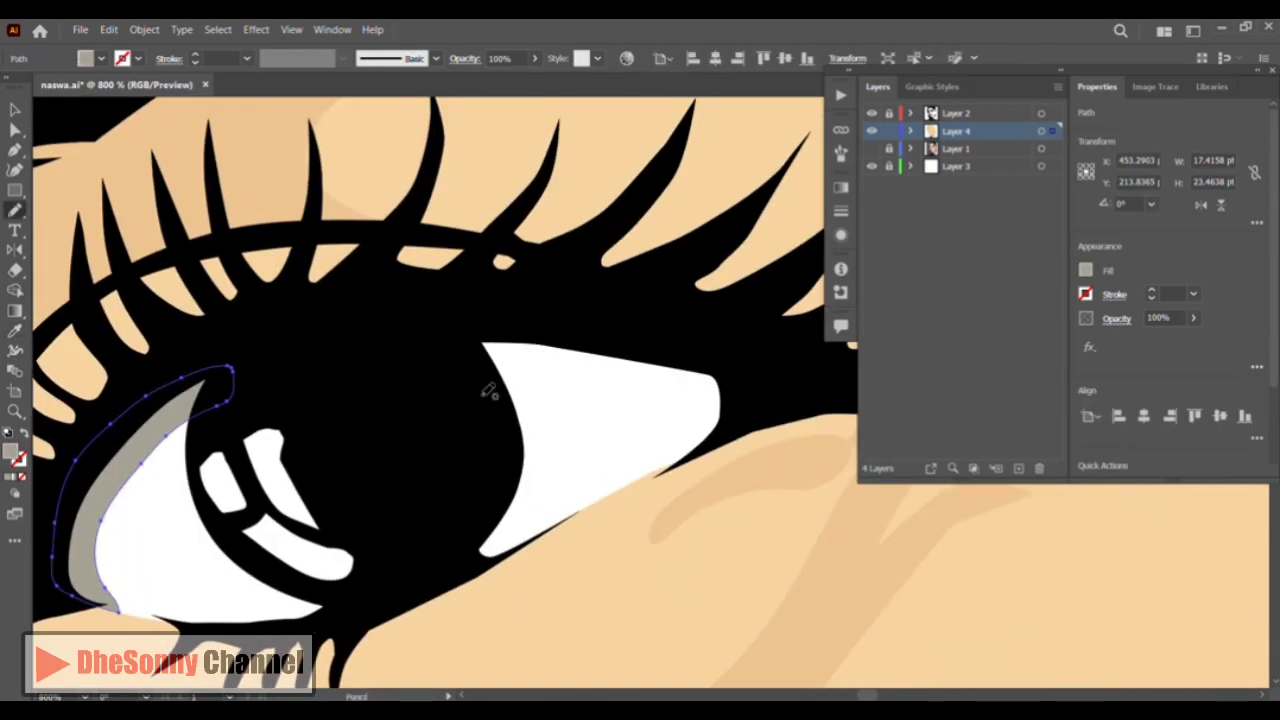
pyautogui.moveTo(452, 334); pyautogui.dragTo(457, 331)
pyautogui.press('i')
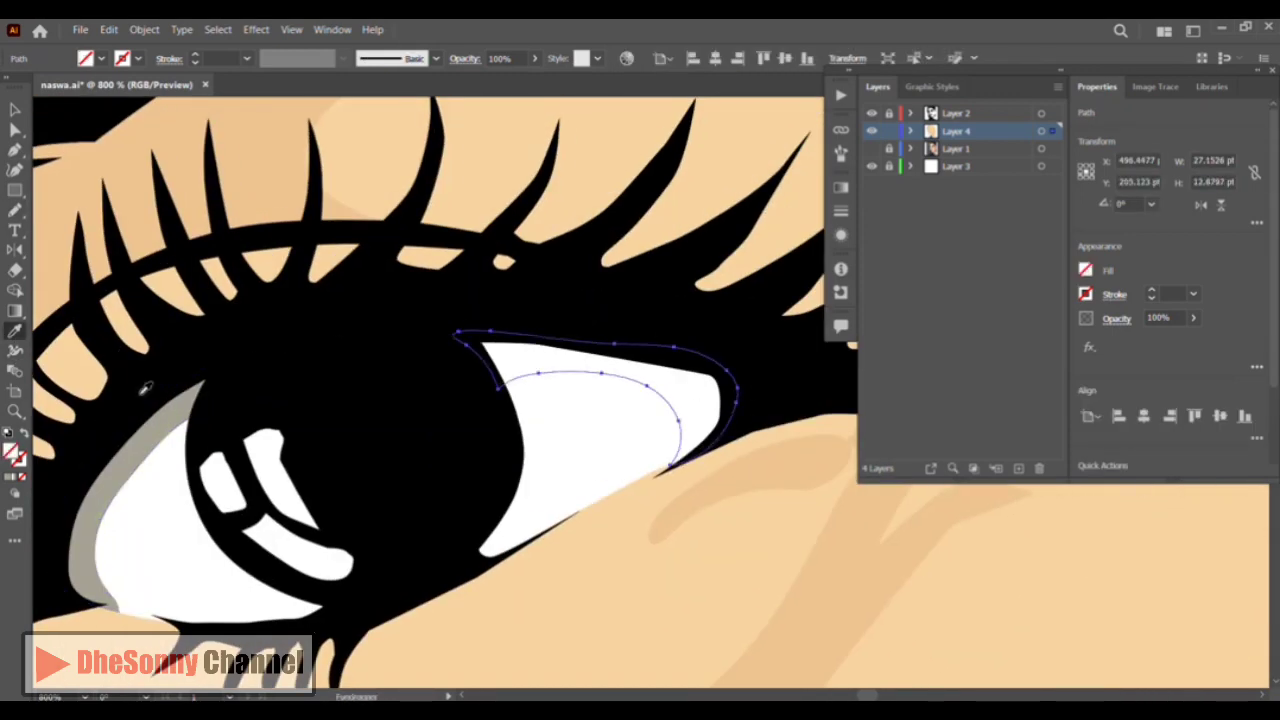
pyautogui.click(120, 460)
pyautogui.press('v')
pyautogui.click(78, 268)
# With the Layer 1 reference visible again, draw a large Pencil shadow from under the jaw down the neck and fill it with the existing neck shadow tan
pyautogui.hotkey('ctrl', '-')
pyautogui.hotkey('ctrl', '-')
pyautogui.hotkey('ctrl', '-')
pyautogui.hotkey('ctrl', '-')
pyautogui.hotkey('ctrl', '-')
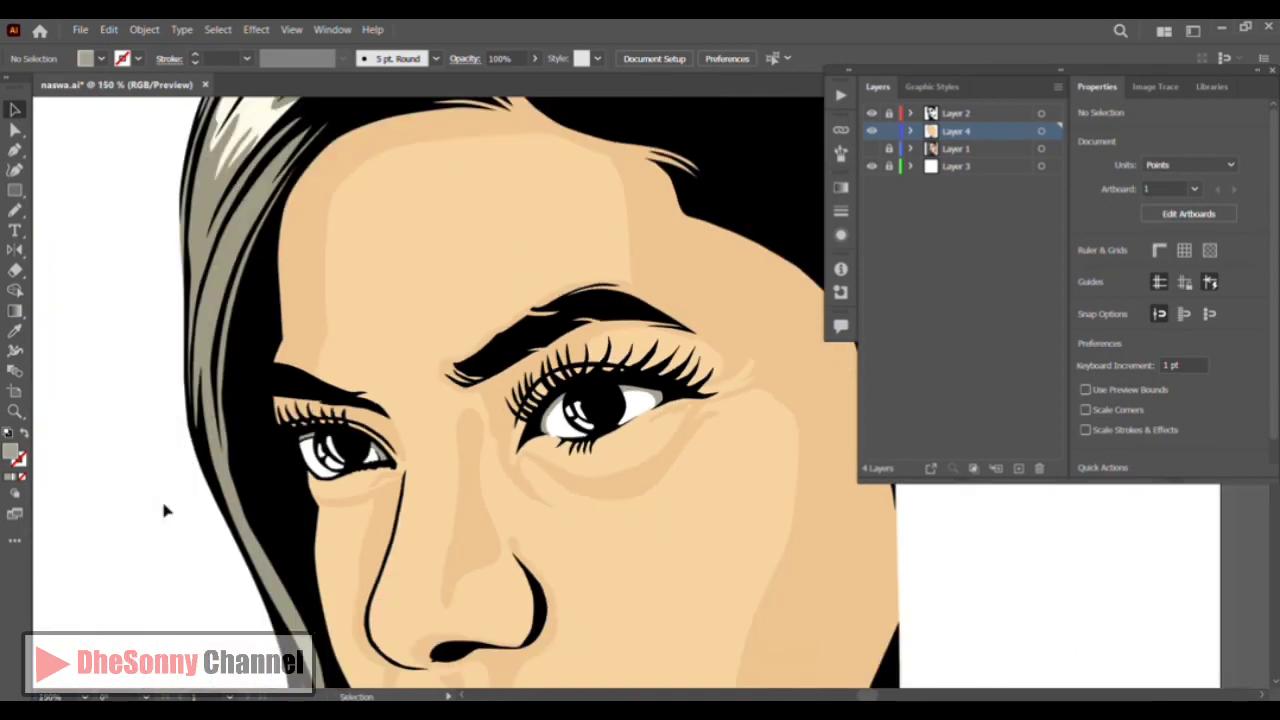
pyautogui.press('z')
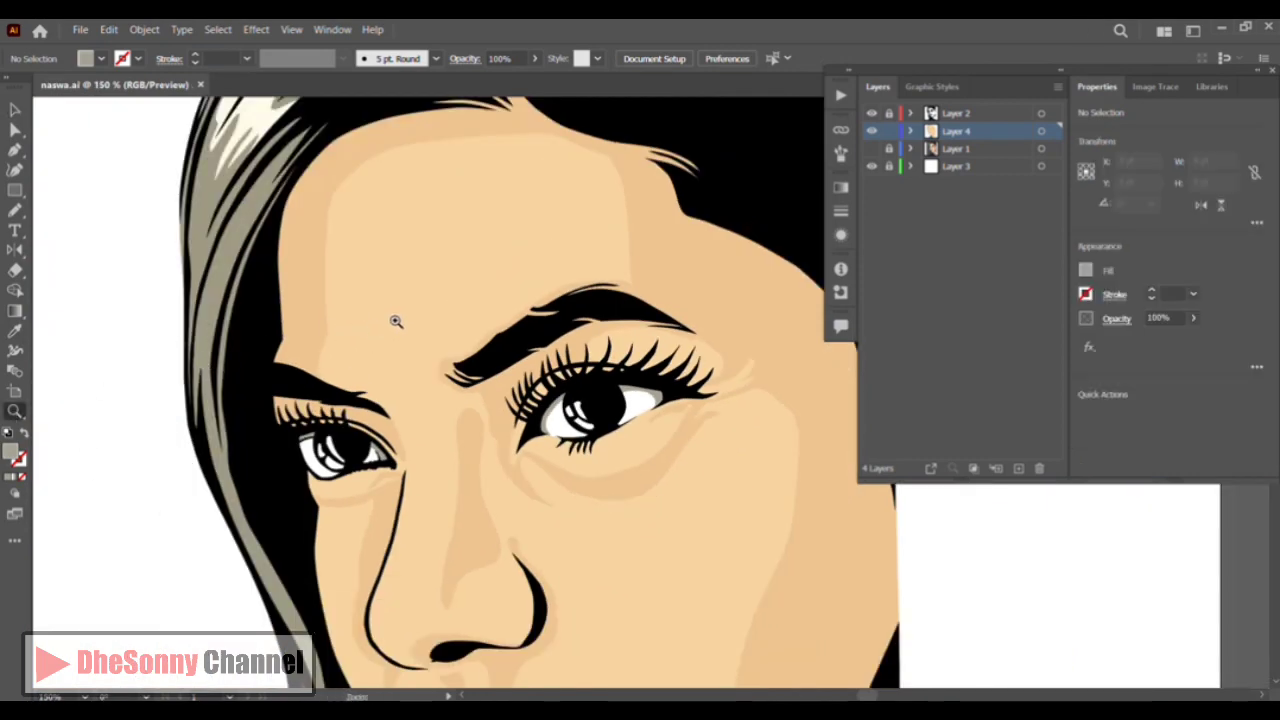
pyautogui.click(434, 324)
pyautogui.click(609, 326)
pyautogui.moveTo(609, 326); pyautogui.dragTo(450, 70)
pyautogui.moveTo(680, 640); pyautogui.dragTo(500, 60)
pyautogui.moveTo(790, 660)
pyautogui.mouseDown()
pyautogui.moveTo(661, 219)
pyautogui.moveTo(582, 378)
pyautogui.mouseUp()
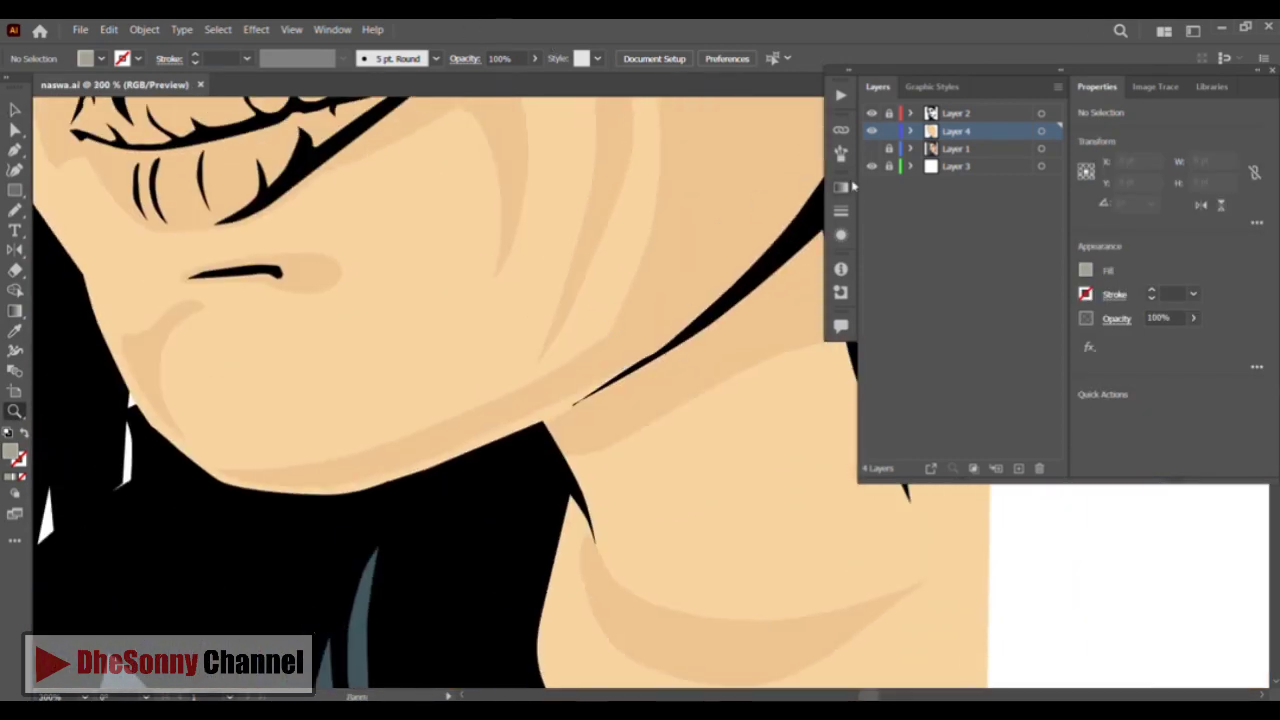
pyautogui.click(871, 131)
pyautogui.click(871, 131)
pyautogui.moveTo(771, 319); pyautogui.dragTo(661, 127)
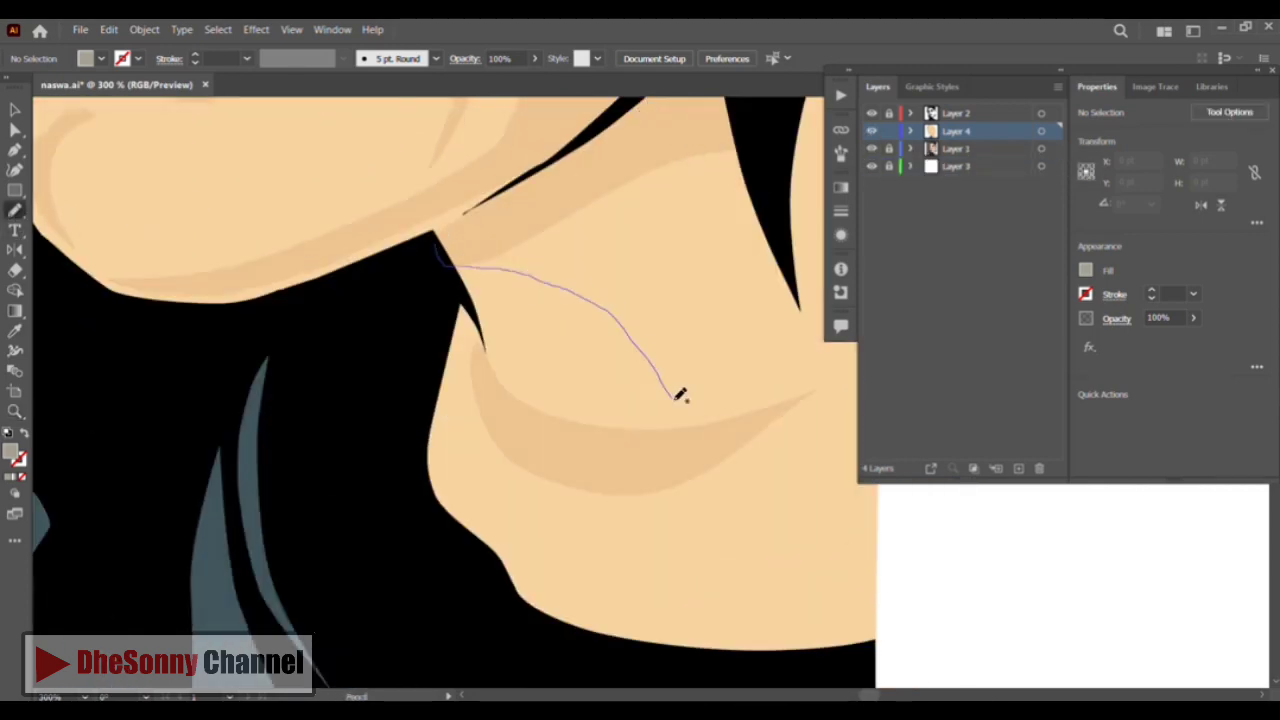
pyautogui.moveTo(495, 215); pyautogui.dragTo(436, 245)
pyautogui.press('i')
pyautogui.click(556, 194)
pyautogui.click(14, 109)
# Select the blue-grey clothing base shape, expand Layer 4 to inspect its paths, and lock that shape
pyautogui.click(290, 360)
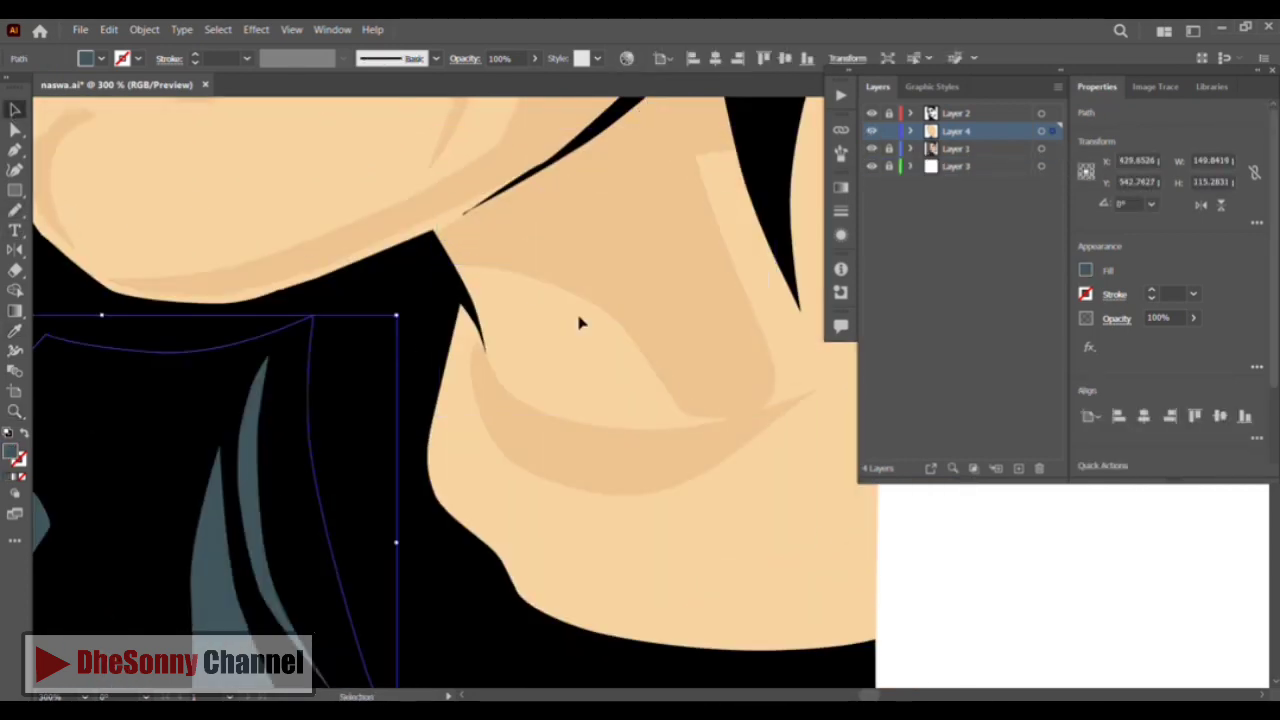
pyautogui.click(948, 566)
pyautogui.click(219, 558)
pyautogui.click(909, 131)
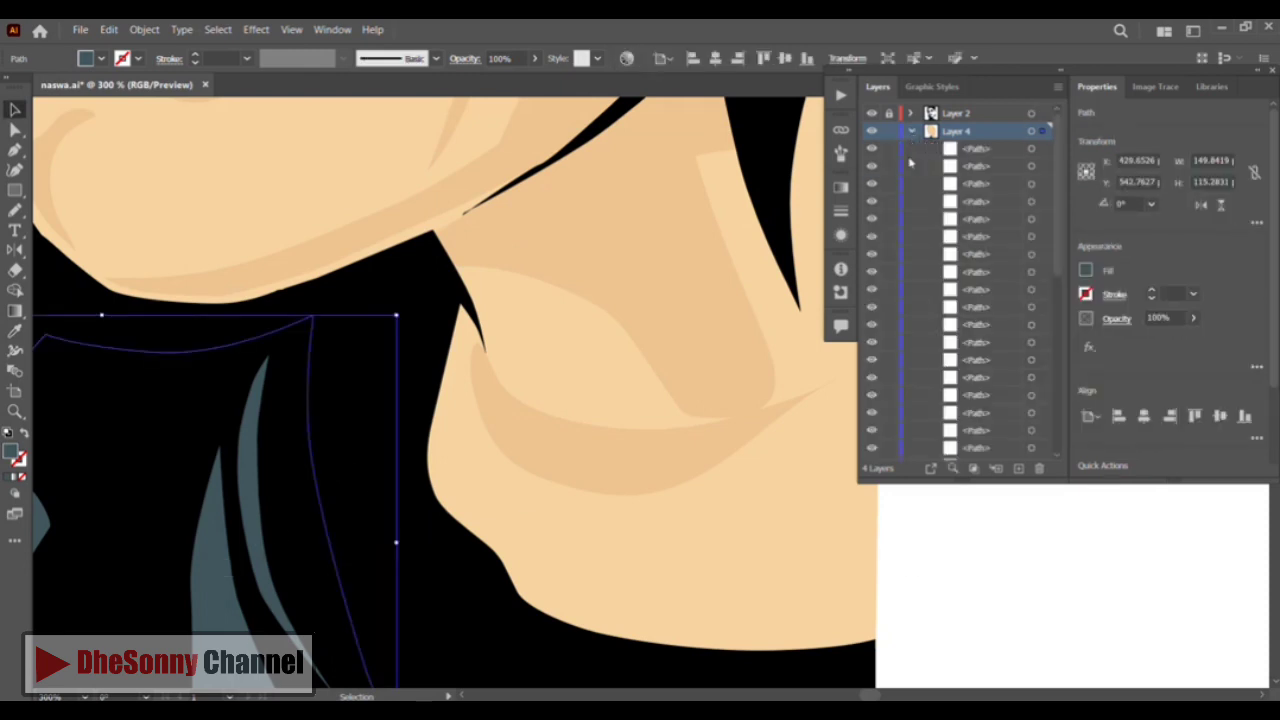
pyautogui.moveTo(1057, 185); pyautogui.dragTo(1069, 362)
pyautogui.hotkey('ctrl', '2')
# Lock the khaki hair base shape and collapse the Layer 4 path list
pyautogui.moveTo(358, 312); pyautogui.dragTo(1093, 648)
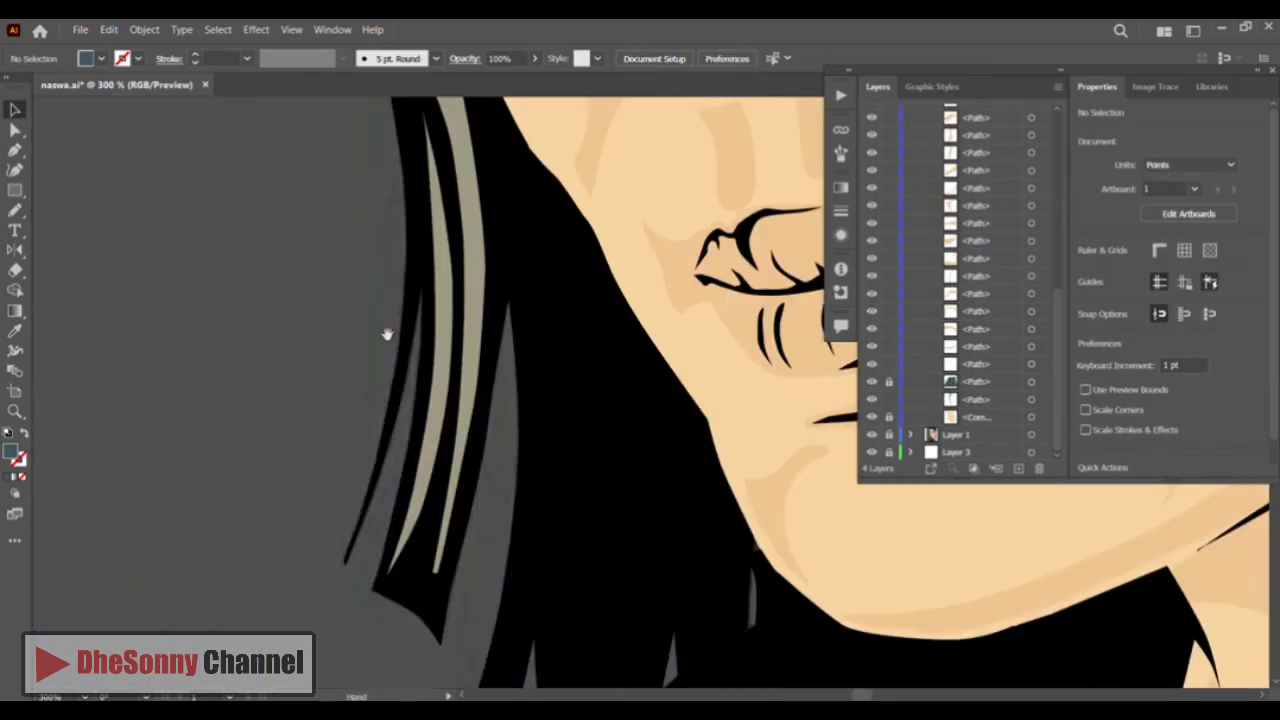
pyautogui.click(445, 322)
pyautogui.hotkey('ctrl', '2')
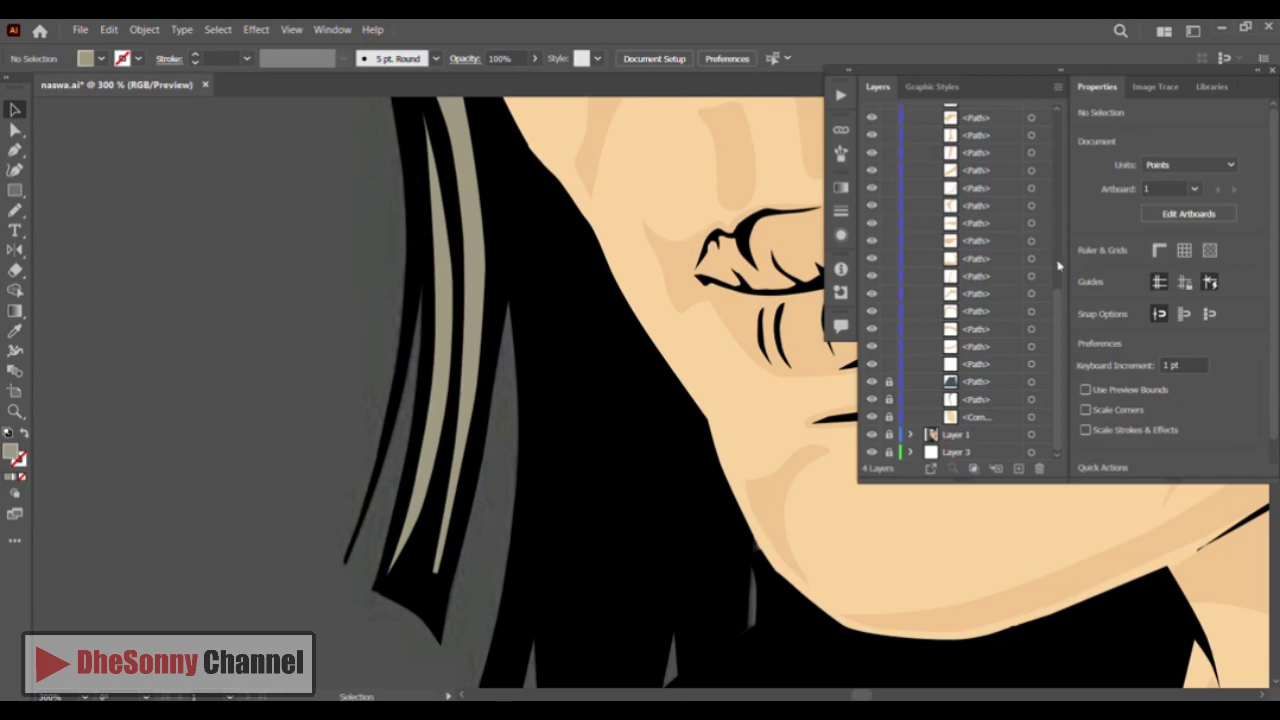
pyautogui.moveTo(1058, 266); pyautogui.dragTo(1058, 112)
pyautogui.click(910, 131)
# Start a Pen outline for a deeper face shadow, tracing from above the left eyebrow up the forehead's left side and across below the hairline
pyautogui.moveTo(480, 300); pyautogui.dragTo(449, 334)
pyautogui.moveTo(700, 310); pyautogui.dragTo(423, 466)
pyautogui.moveTo(340, 150)
pyautogui.mouseDown()
pyautogui.moveTo(453, 393)
pyautogui.moveTo(488, 674)
pyautogui.mouseUp()
pyautogui.click(15, 150)
pyautogui.click(315, 635)
pyautogui.click(323, 575)
pyautogui.click(334, 541)
pyautogui.moveTo(329, 336); pyautogui.dragTo(341, 256)
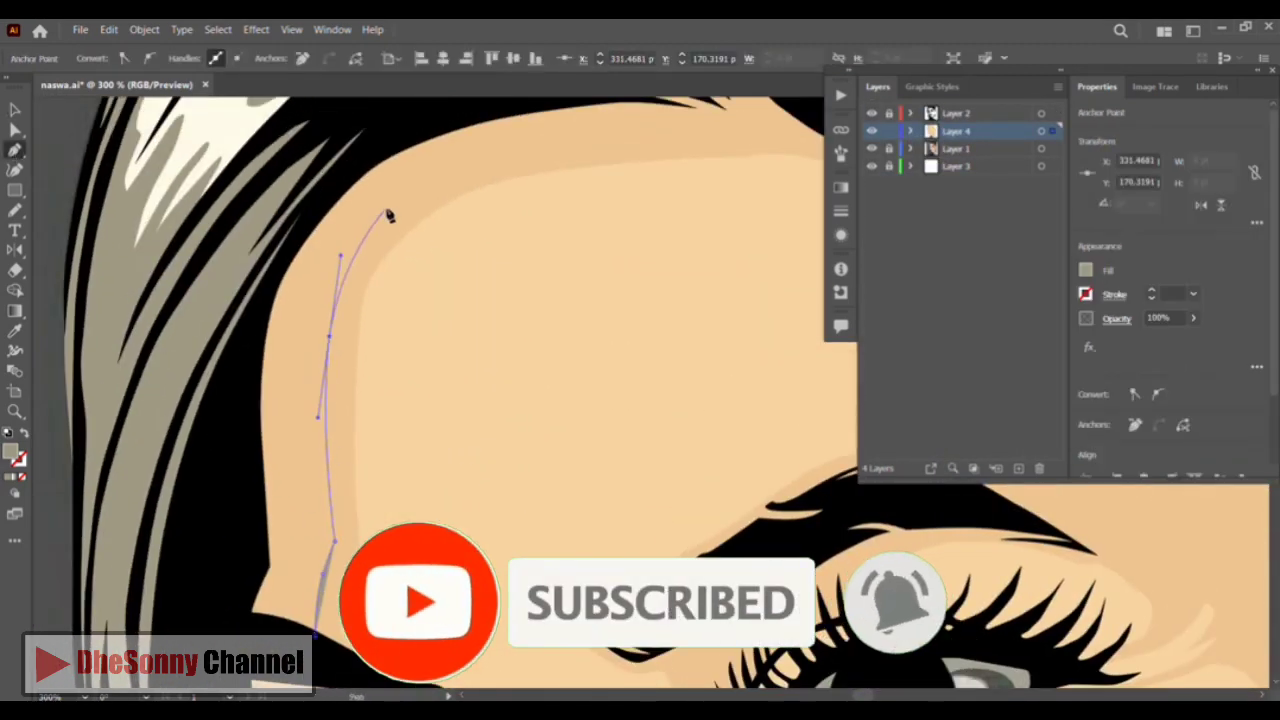
pyautogui.moveTo(517, 154); pyautogui.dragTo(209, 314)
pyautogui.moveTo(572, 355); pyautogui.dragTo(663, 447)
# Continue the Pen shadow outline down the right temple and outer cheek to the lower jawline
pyautogui.moveTo(678, 545); pyautogui.dragTo(705, 613)
pyautogui.moveTo(705, 613); pyautogui.dragTo(546, 271)
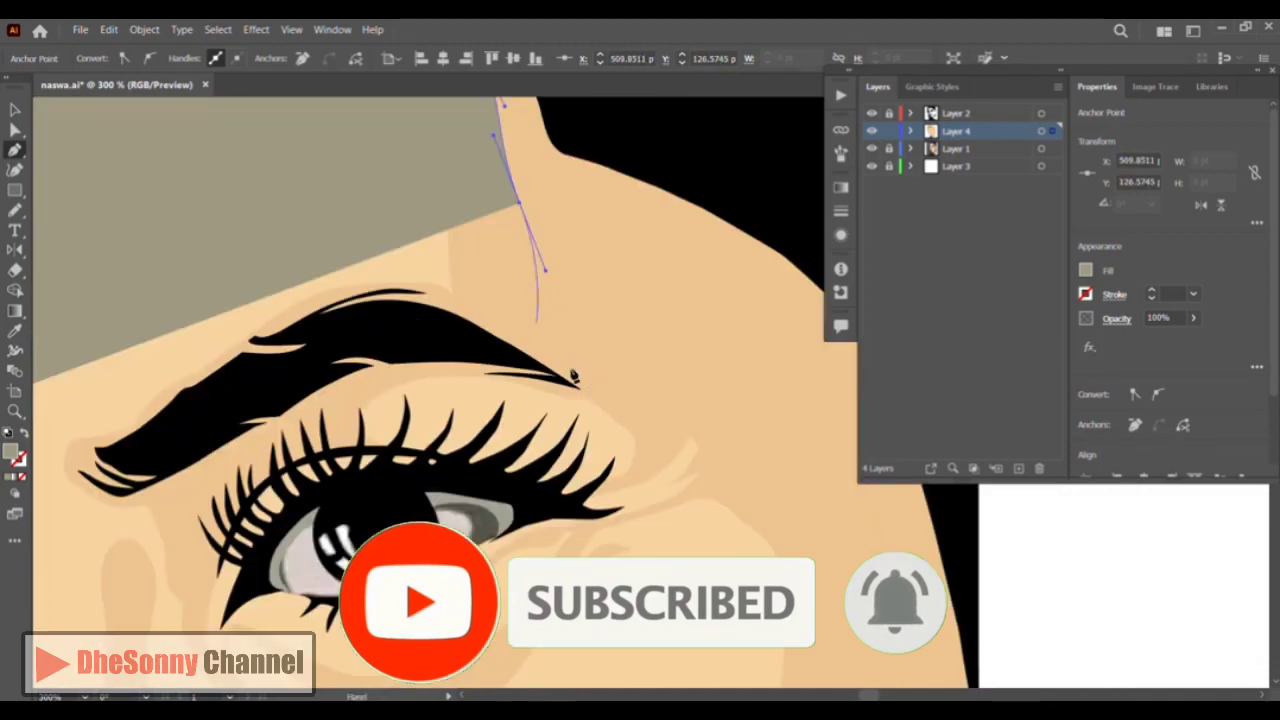
pyautogui.moveTo(690, 403); pyautogui.dragTo(703, 490)
pyautogui.moveTo(788, 537); pyautogui.dragTo(800, 572)
pyautogui.moveTo(720, 590); pyautogui.dragTo(674, 79)
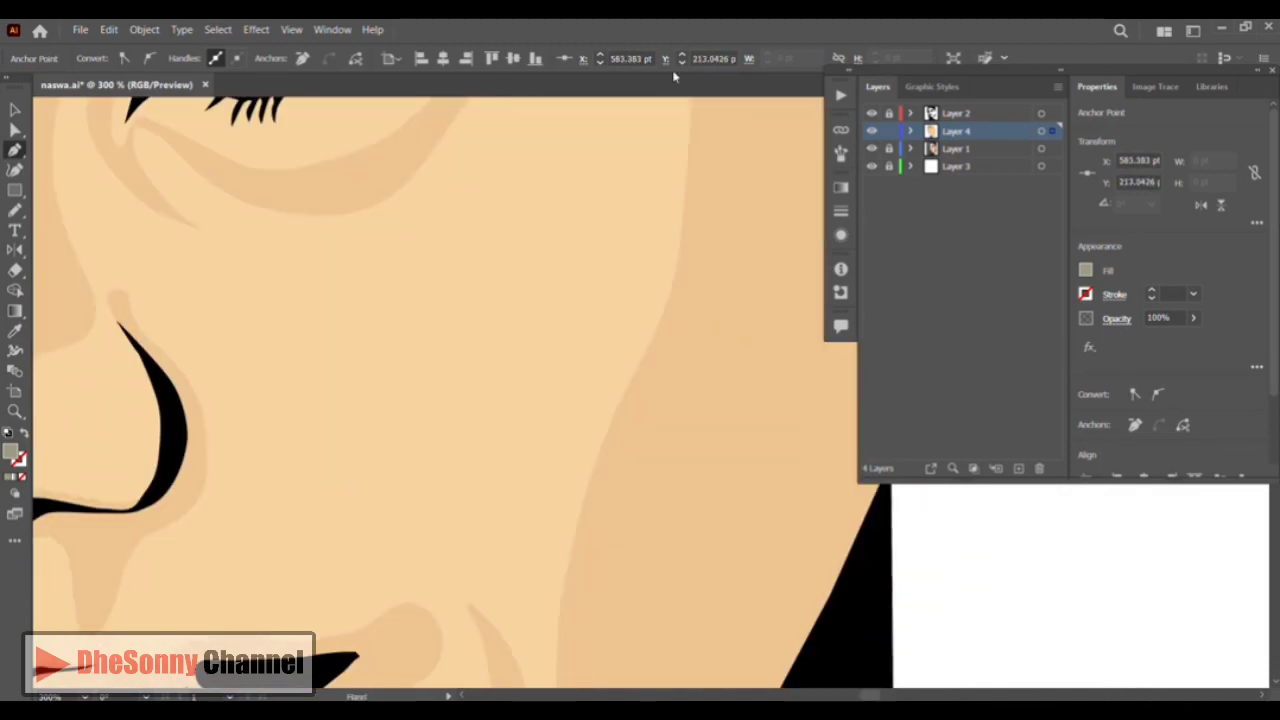
pyautogui.moveTo(751, 160); pyautogui.dragTo(739, 370)
pyautogui.moveTo(720, 293); pyautogui.dragTo(684, 77)
pyautogui.moveTo(626, 322); pyautogui.dragTo(590, 455)
pyautogui.moveTo(604, 442); pyautogui.dragTo(646, 198)
pyautogui.moveTo(634, 352); pyautogui.dragTo(608, 435)
pyautogui.moveTo(549, 491); pyautogui.dragTo(506, 529)
pyautogui.click(482, 552)
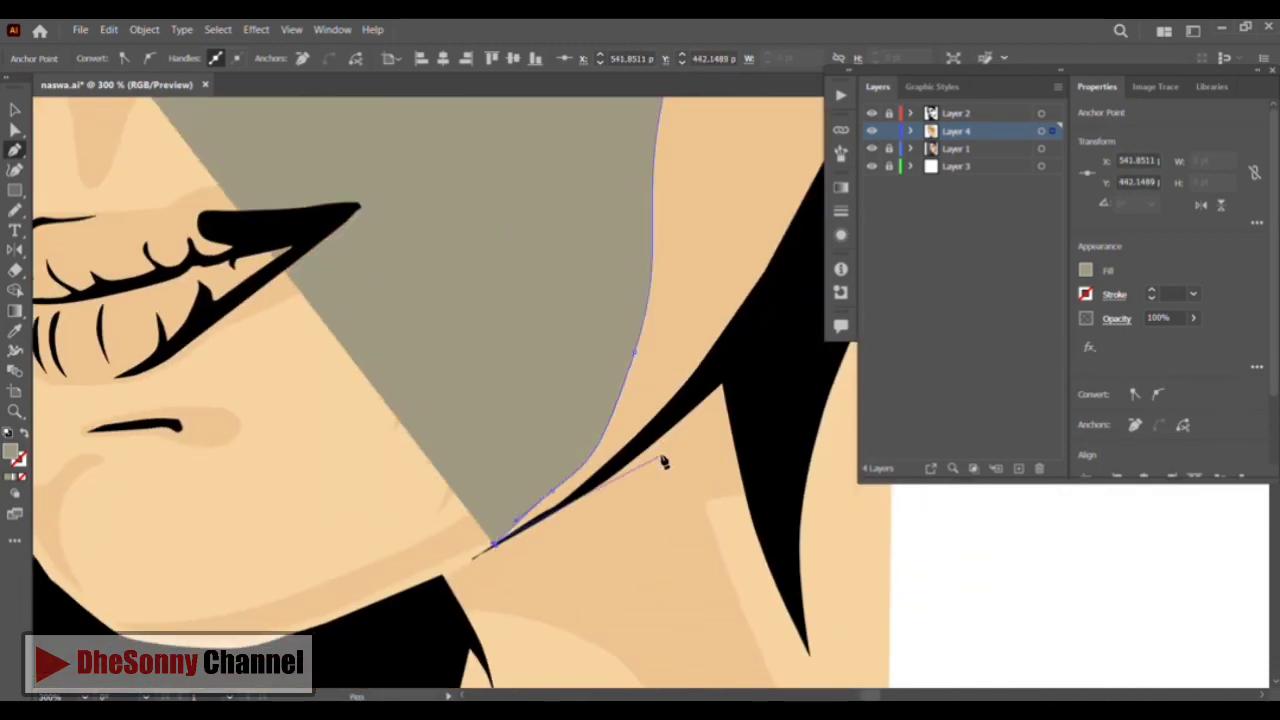
# Bring the Pen outline back up outside the jaw and around through the black hair to beside the left eyebrow
pyautogui.moveTo(761, 316); pyautogui.dragTo(801, 268)
pyautogui.moveTo(794, 263); pyautogui.dragTo(489, 581)
pyautogui.click(586, 382)
pyautogui.click(582, 220)
pyautogui.moveTo(581, 215); pyautogui.dragTo(601, 520)
pyautogui.click(586, 349)
pyautogui.click(560, 303)
pyautogui.moveTo(514, 229); pyautogui.dragTo(671, 451)
pyautogui.click(527, 300)
pyautogui.moveTo(200, 356); pyautogui.dragTo(561, 273)
pyautogui.click(514, 274)
pyautogui.click(371, 409)
pyautogui.moveTo(280, 545); pyautogui.dragTo(466, 240)
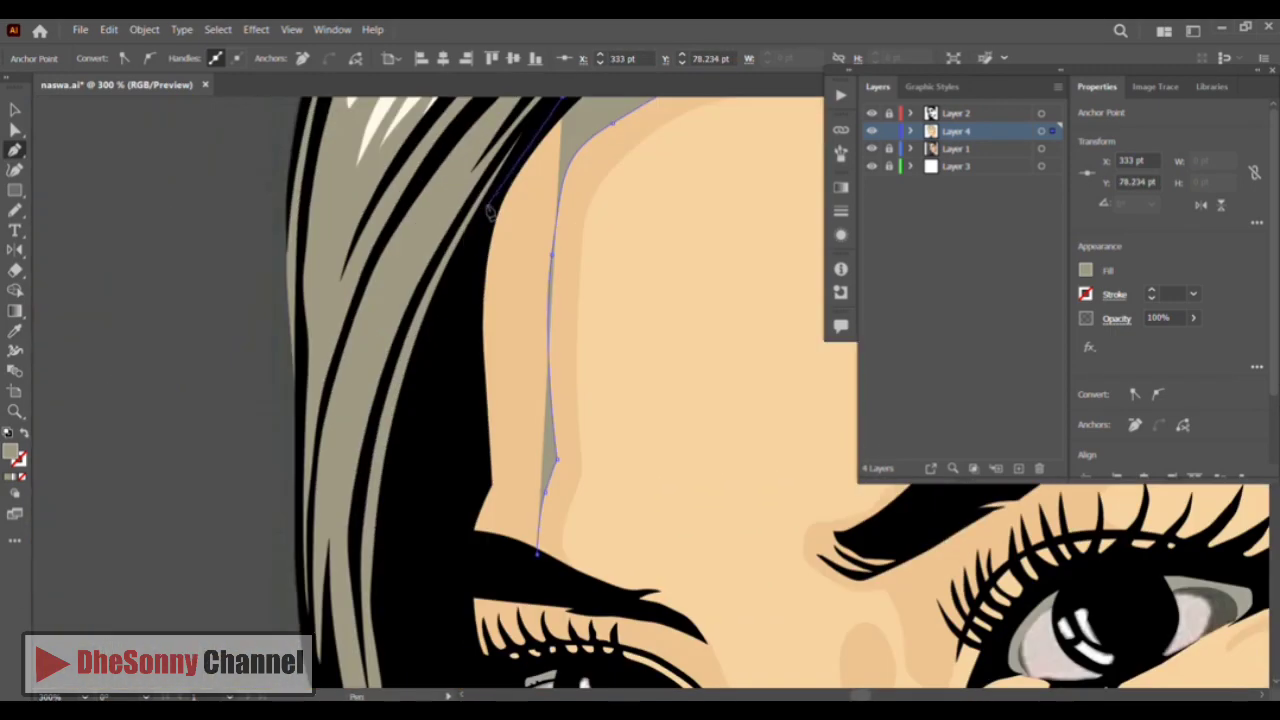
pyautogui.click(490, 195)
pyautogui.click(456, 315)
pyautogui.moveTo(456, 318); pyautogui.dragTo(485, 224)
pyautogui.click(474, 419)
# Fill the face-edge shadow outline with the sampled face tan, darken that fill to a deeper tan, and deselect it
pyautogui.click(15, 331)
pyautogui.click(640, 365)
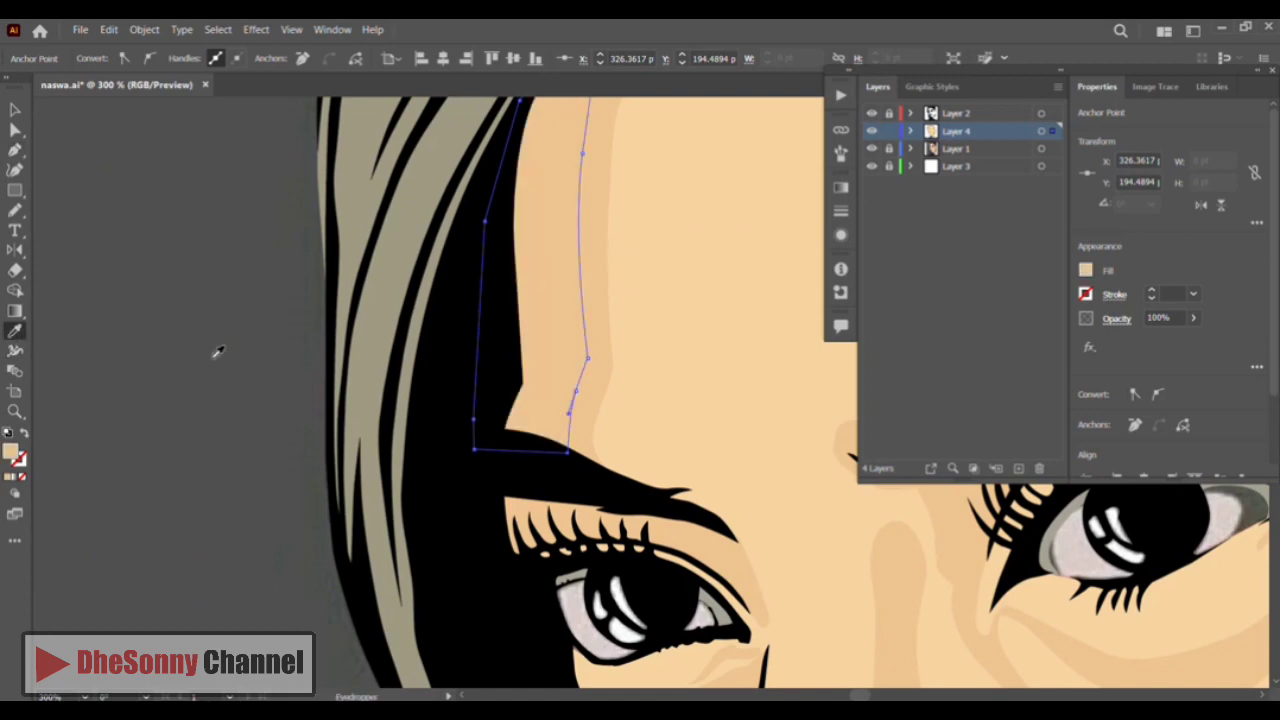
pyautogui.doubleClick(11, 452)
pyautogui.click(611, 387)
pyautogui.click(917, 369)
pyautogui.click(14, 110)
pyautogui.click(164, 211)
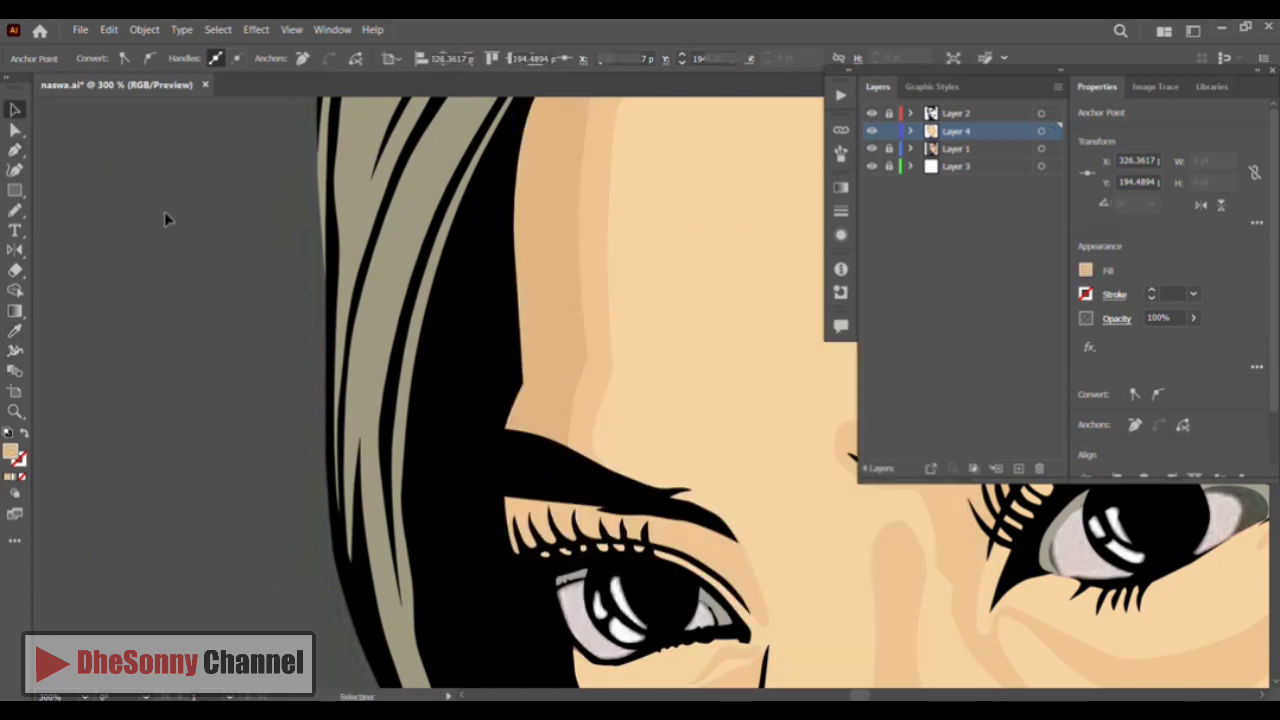
# Draw a Pencil shadow about 47 by 18 pt over the left eye's outer upper lid, filled with the deeper forehead tan, and deselect it
pyautogui.moveTo(520, 420); pyautogui.dragTo(315, 297)
pyautogui.click(14, 411)
pyautogui.click(450, 382)
pyautogui.moveTo(529, 380); pyautogui.dragTo(318, 343)
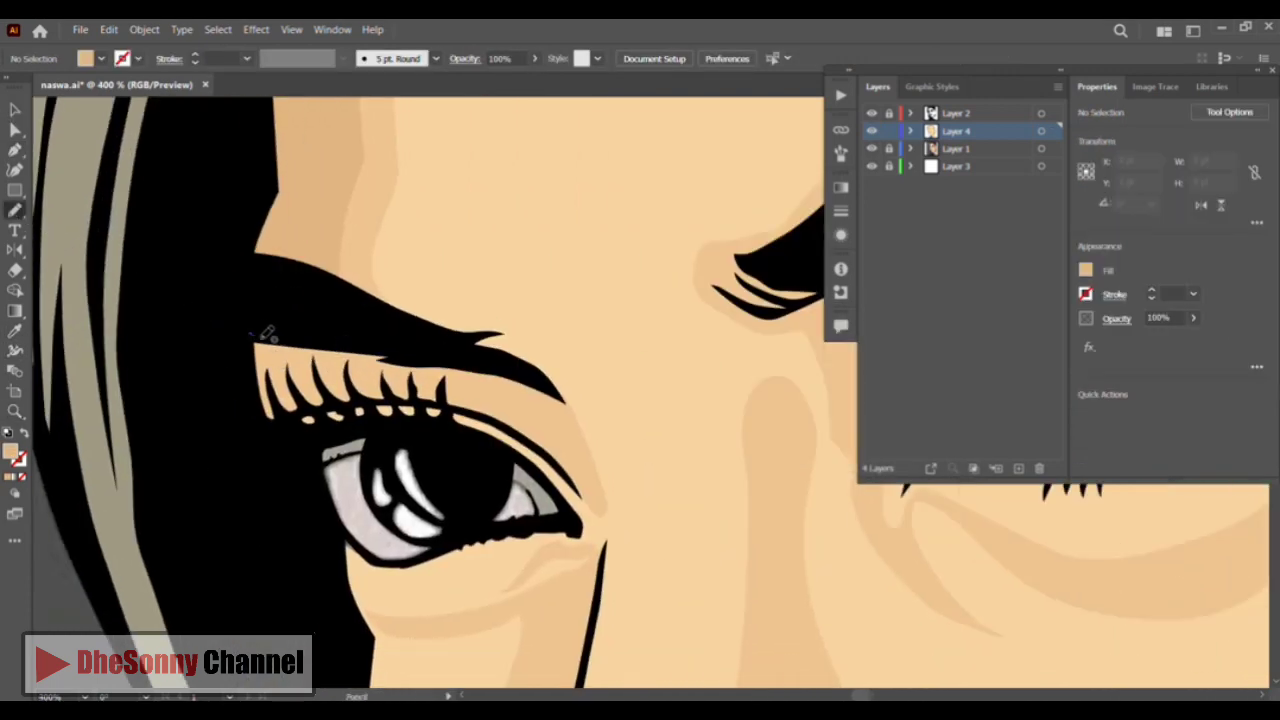
pyautogui.moveTo(251, 382); pyautogui.dragTo(252, 392)
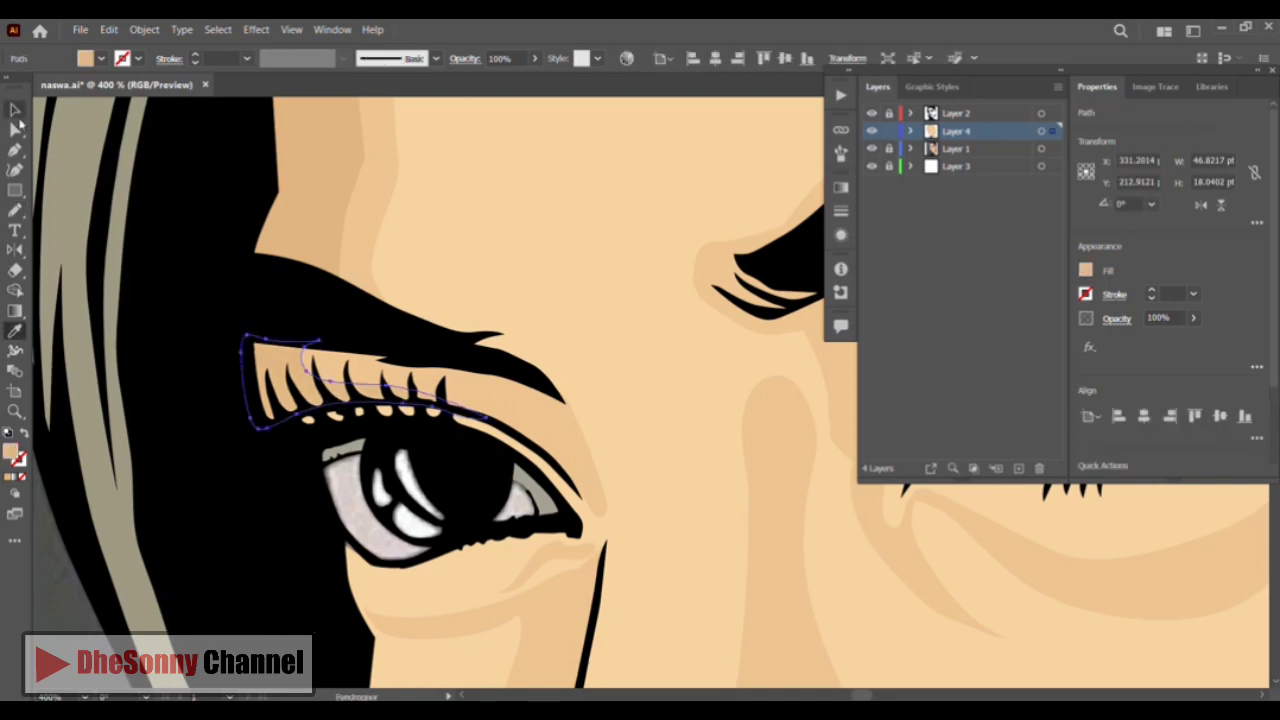
pyautogui.hotkey('ctrl', 'shift', 'a')
# Hide Layer 1, draw a Pencil shadow about 25 by 25 pt on the left eye's inner upper lid, fill it with the deeper tan, and deselect it
pyautogui.moveTo(500, 388); pyautogui.dragTo(410, 268)
pyautogui.click(871, 148)
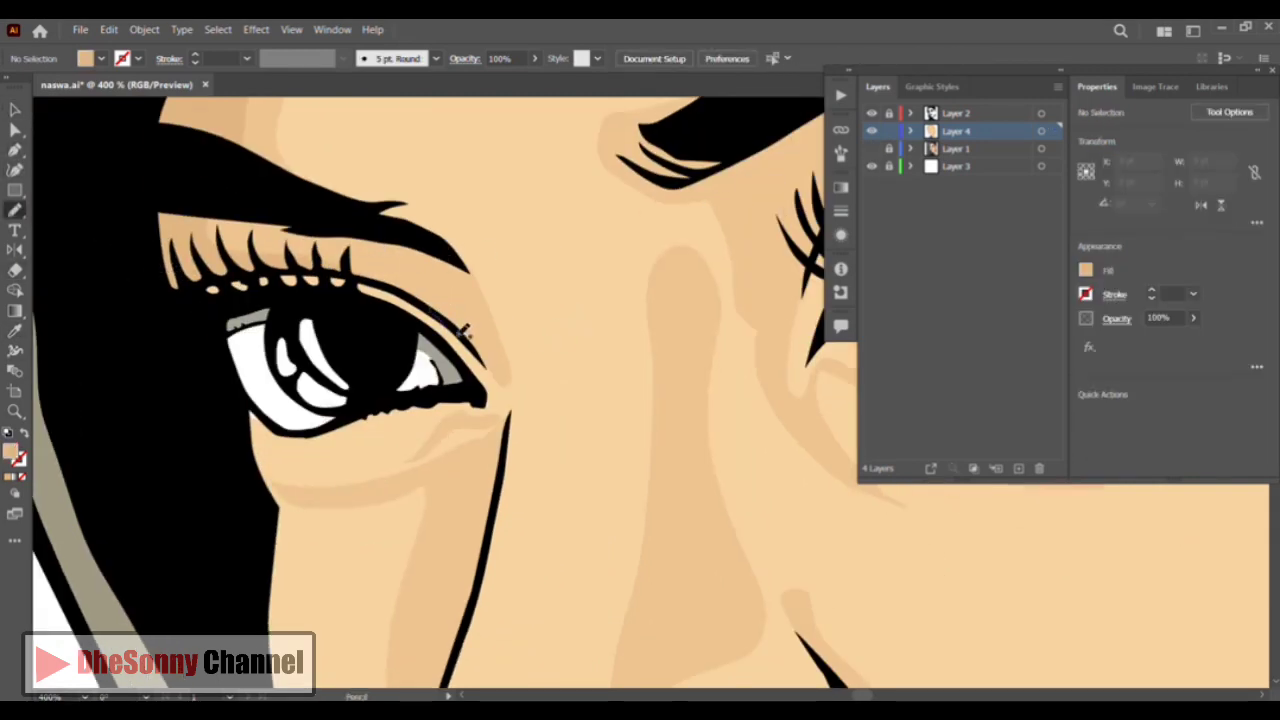
pyautogui.moveTo(418, 288); pyautogui.dragTo(430, 306)
pyautogui.press('i')
pyautogui.click(176, 232)
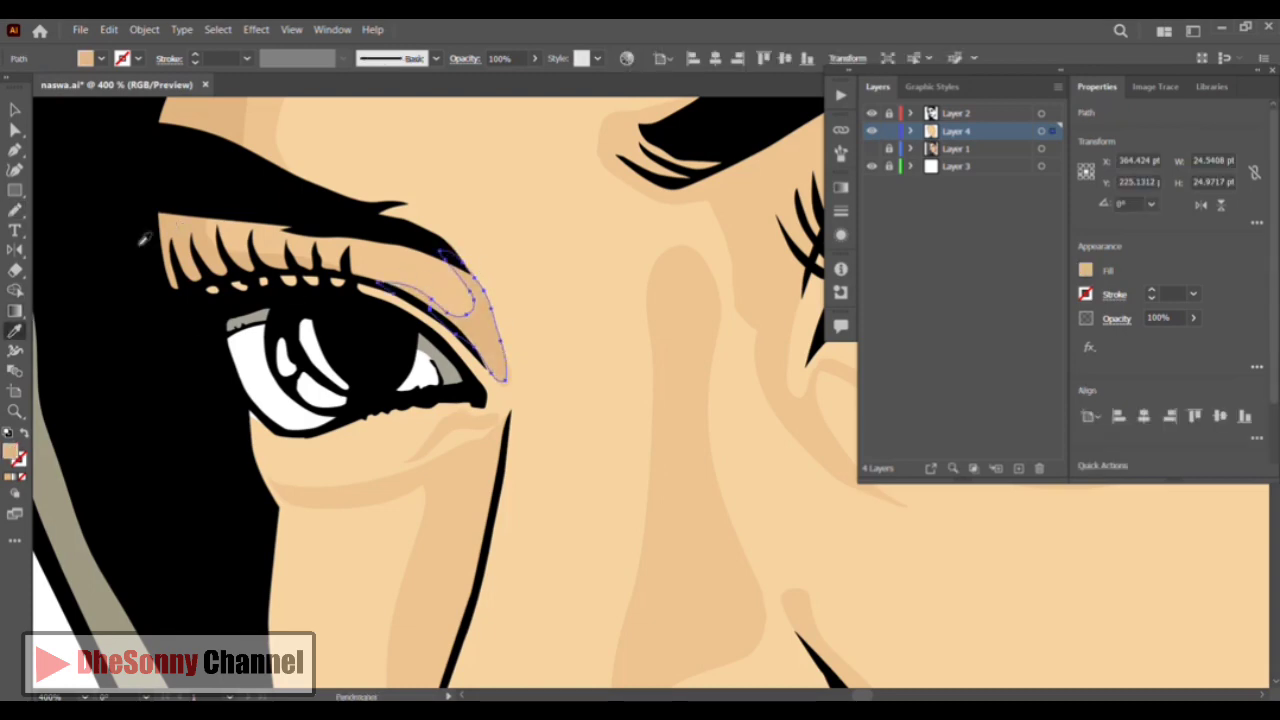
pyautogui.press('v')
pyautogui.click(127, 233)
# Draw a Pencil shadow about 42 by 12 pt along the crease below the left eye, filled with the deeper tan, and deselect it
pyautogui.press('n')
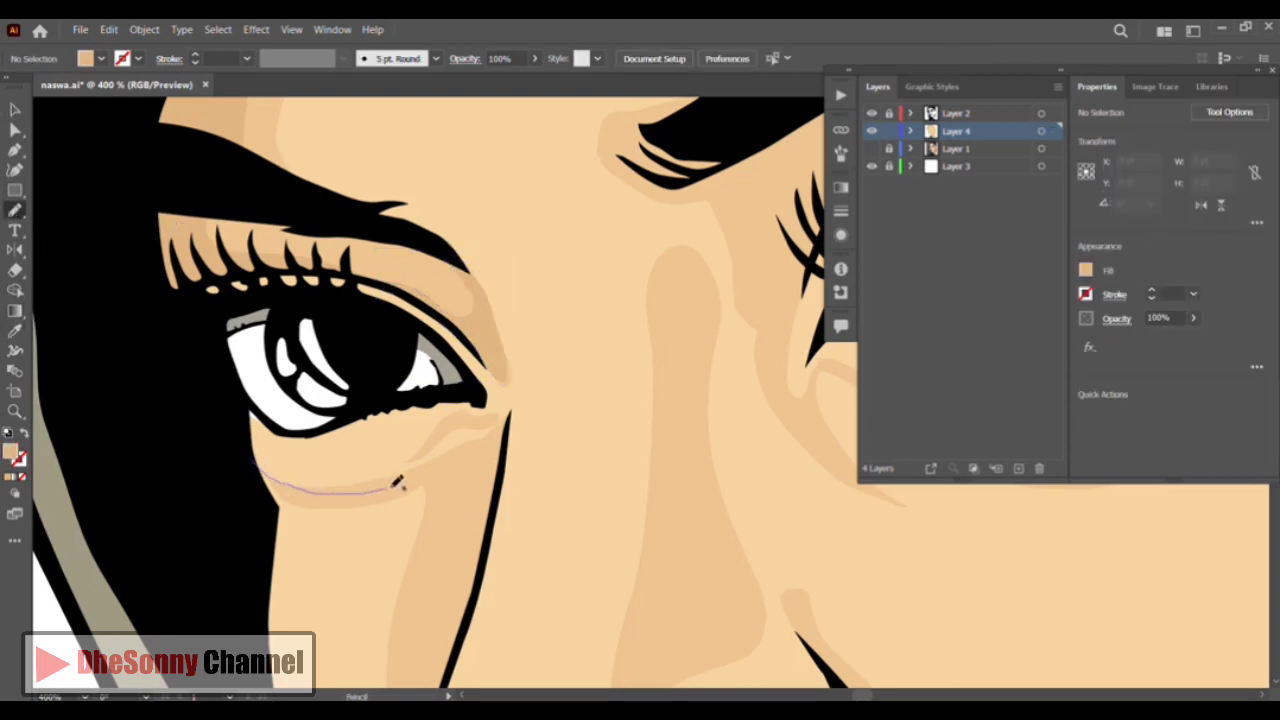
pyautogui.moveTo(288, 507); pyautogui.dragTo(251, 460)
pyautogui.click(15, 330)
pyautogui.click(176, 232)
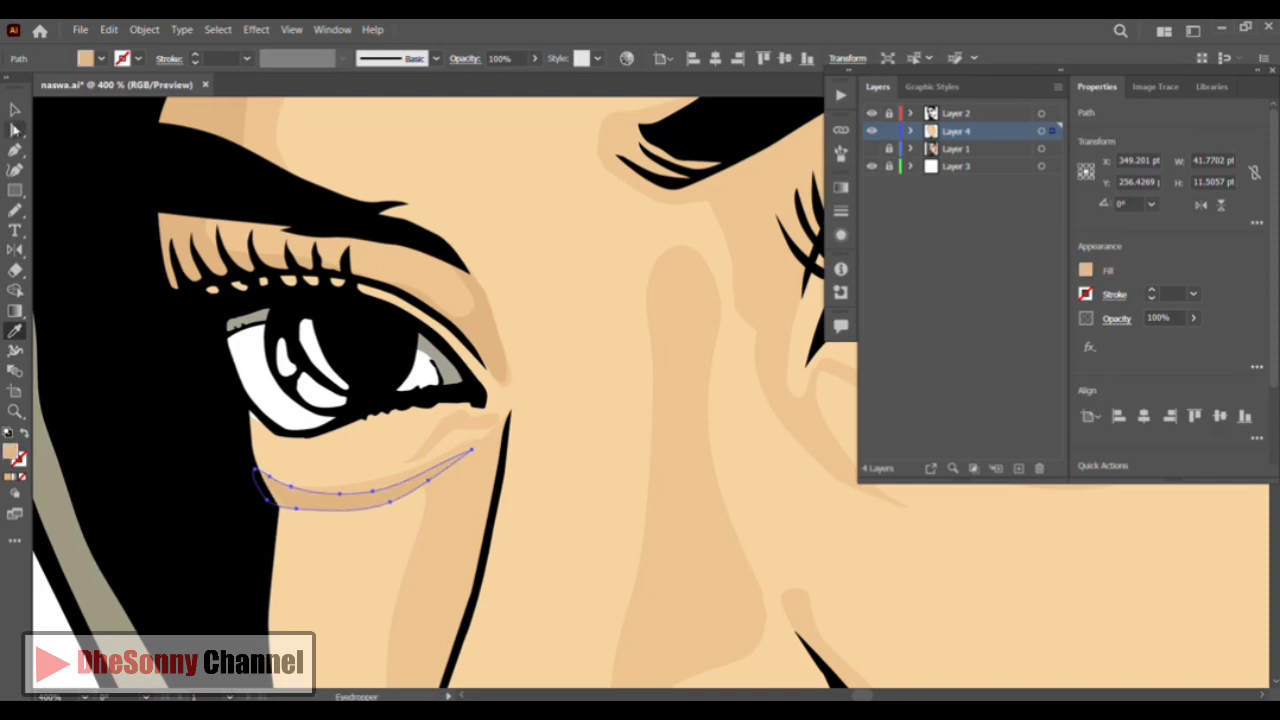
pyautogui.click(14, 109)
pyautogui.click(127, 233)
# Draw a small Pencil shadow descending from beneath the left eye's inner corner, filled with the deeper tan, and deselect it
pyautogui.click(15, 210)
pyautogui.moveTo(454, 383); pyautogui.dragTo(394, 246)
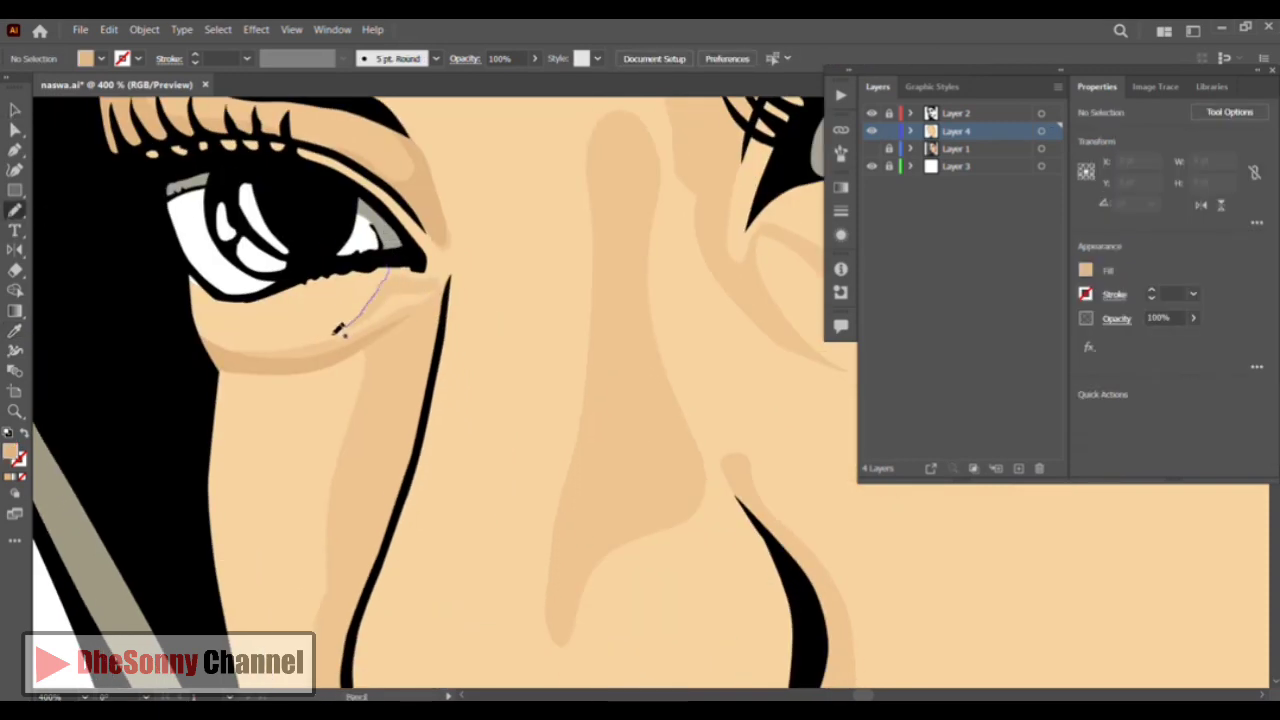
pyautogui.press('i')
pyautogui.click(311, 362)
pyautogui.click(14, 109)
pyautogui.click(90, 200)
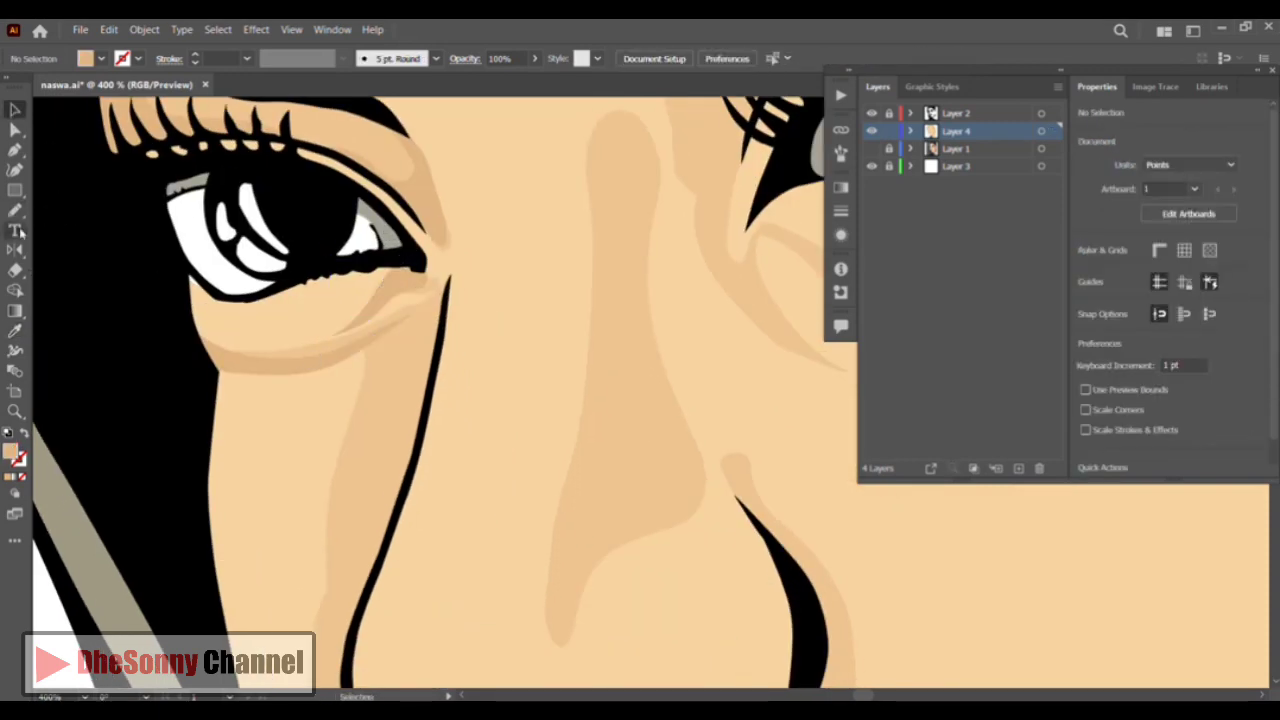
# Draw a Pencil shadow about 22 by 89 pt along the nose's left contour line, filled with the deeper tan, and deselect it
pyautogui.click(15, 210)
pyautogui.moveTo(443, 290)
pyautogui.mouseDown()
pyautogui.moveTo(390, 368)
pyautogui.moveTo(365, 537)
pyautogui.moveTo(427, 297)
pyautogui.mouseUp()
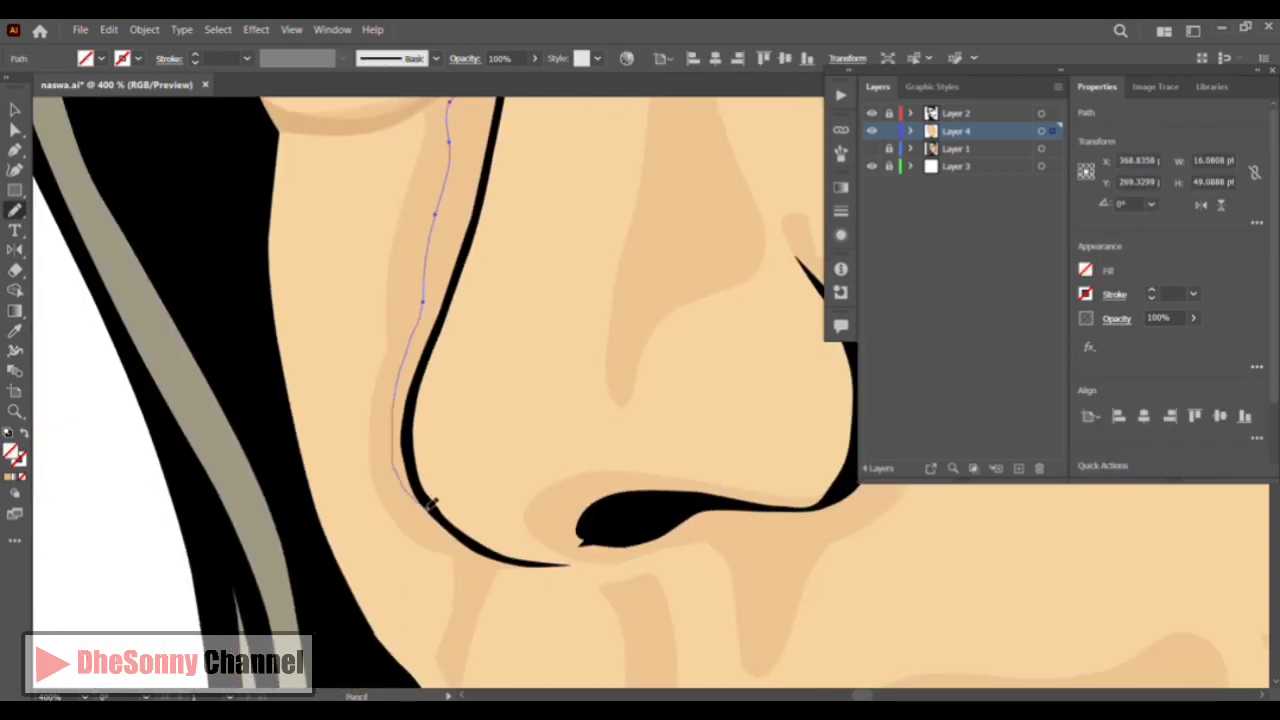
pyautogui.moveTo(497, 185); pyautogui.dragTo(457, 380)
pyautogui.click(14, 331)
pyautogui.click(324, 300)
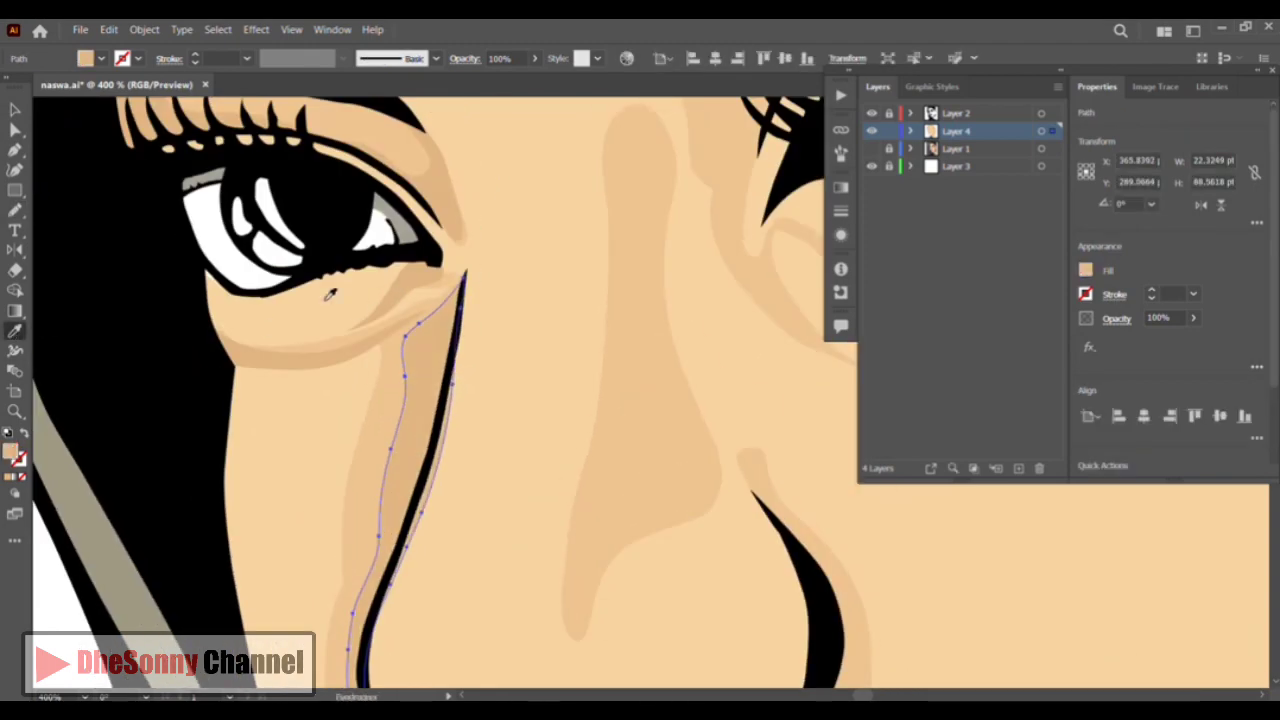
pyautogui.click(14, 109)
pyautogui.click(80, 223)
# Draw a closed Pen shadow in the deeper tan inside the lighter shadow running down the nose bridge
pyautogui.moveTo(241, 282); pyautogui.dragTo(149, 240)
pyautogui.click(15, 150)
pyautogui.moveTo(544, 112); pyautogui.dragTo(440, 280)
pyautogui.click(459, 208)
pyautogui.click(446, 376)
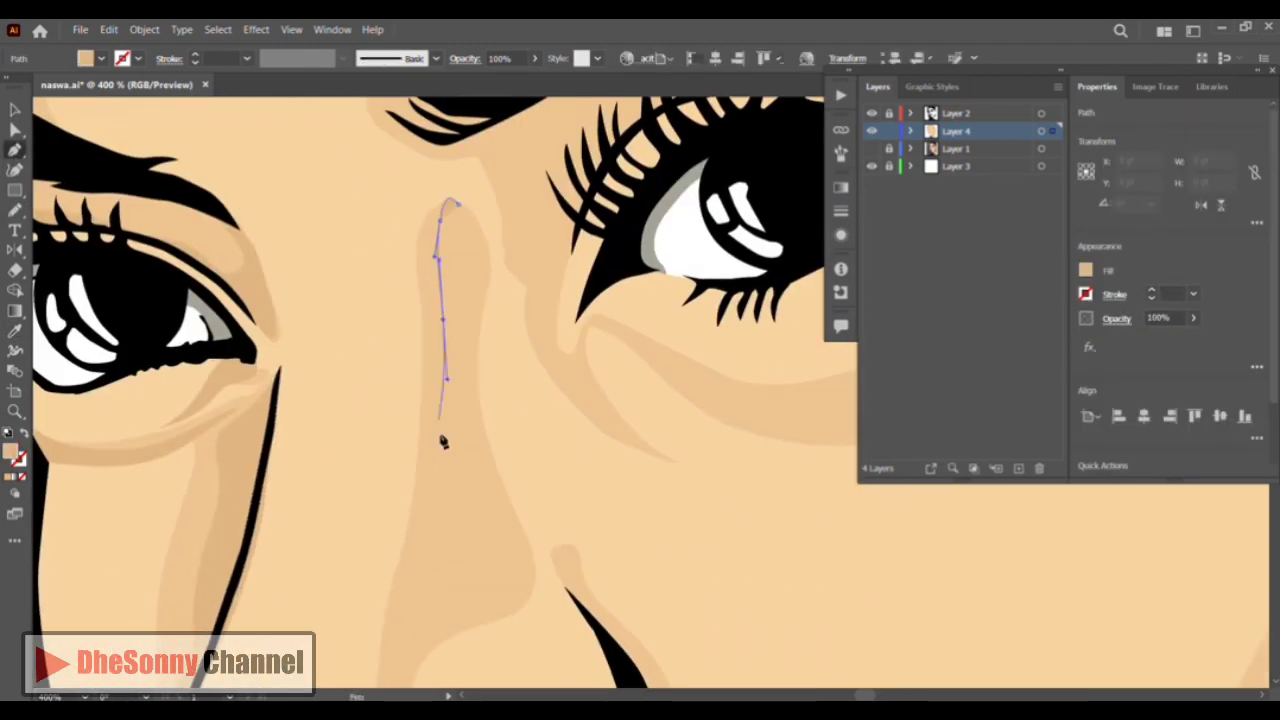
pyautogui.click(434, 517)
pyautogui.moveTo(423, 608); pyautogui.dragTo(446, 611)
pyautogui.moveTo(499, 556); pyautogui.dragTo(506, 543)
pyautogui.moveTo(470, 330); pyautogui.dragTo(475, 256)
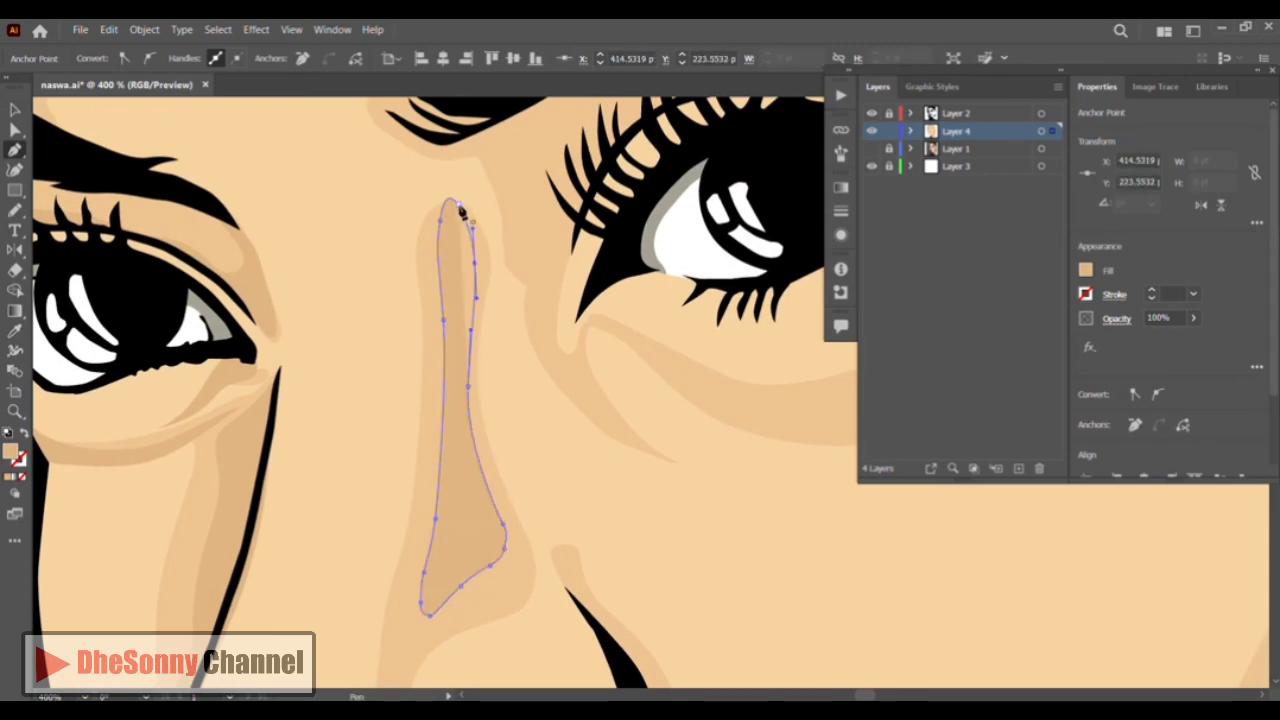
pyautogui.click(459, 208)
# Draw a closed deeper-tan Pen shadow beneath the nose, with a tapered point toward the upper lip, and up around the right nostril wing
pyautogui.moveTo(593, 460); pyautogui.dragTo(534, 251)
pyautogui.moveTo(474, 400); pyautogui.dragTo(541, 335)
pyautogui.click(442, 579)
pyautogui.click(538, 623)
pyautogui.moveTo(507, 576)
pyautogui.mouseDown()
pyautogui.moveTo(523, 586)
pyautogui.moveTo(526, 488)
pyautogui.mouseUp()
pyautogui.click(521, 558)
pyautogui.click(539, 553)
pyautogui.click(559, 489)
pyautogui.moveTo(580, 444); pyautogui.dragTo(592, 432)
pyautogui.click(616, 229)
pyautogui.moveTo(618, 330); pyautogui.dragTo(612, 365)
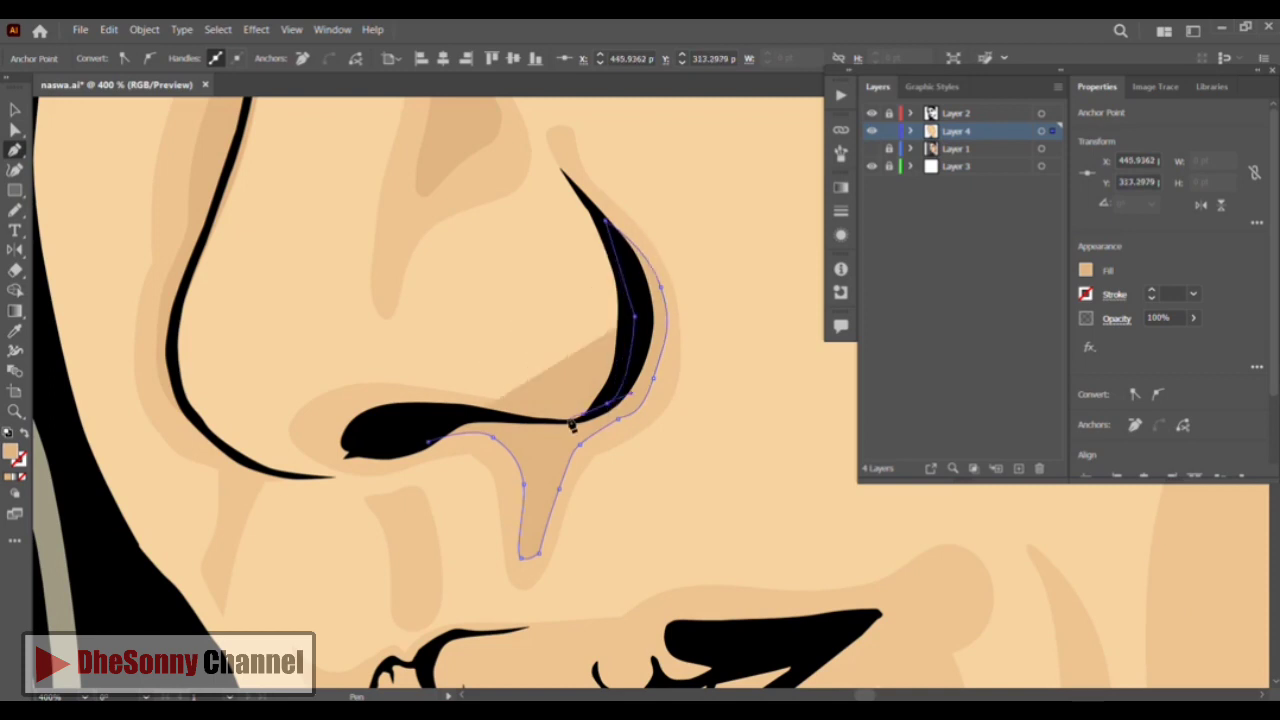
pyautogui.click(575, 421)
pyautogui.moveTo(474, 419); pyautogui.dragTo(457, 414)
pyautogui.click(428, 441)
# Draw a closed deeper-tan Pen shadow around the left end of the black nostril shape
pyautogui.click(398, 453)
pyautogui.moveTo(345, 461); pyautogui.dragTo(316, 410)
pyautogui.moveTo(367, 402); pyautogui.dragTo(390, 403)
pyautogui.click(433, 411)
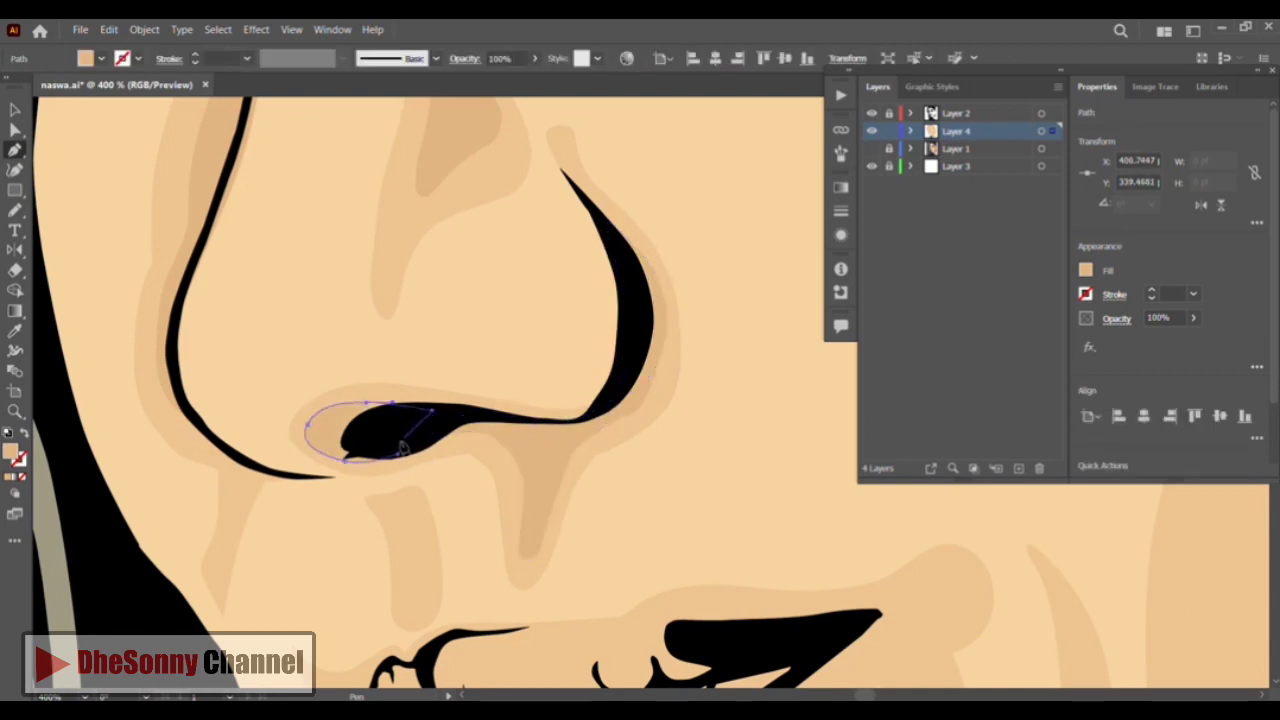
pyautogui.click(398, 453)
# Draw a narrow deeper-tan Pen shadow descending from the nose's lower left contour line
pyautogui.click(238, 463)
pyautogui.moveTo(240, 504); pyautogui.dragTo(234, 520)
pyautogui.click(220, 556)
pyautogui.click(217, 570)
pyautogui.click(228, 601)
pyautogui.click(241, 537)
pyautogui.click(251, 510)
pyautogui.click(267, 470)
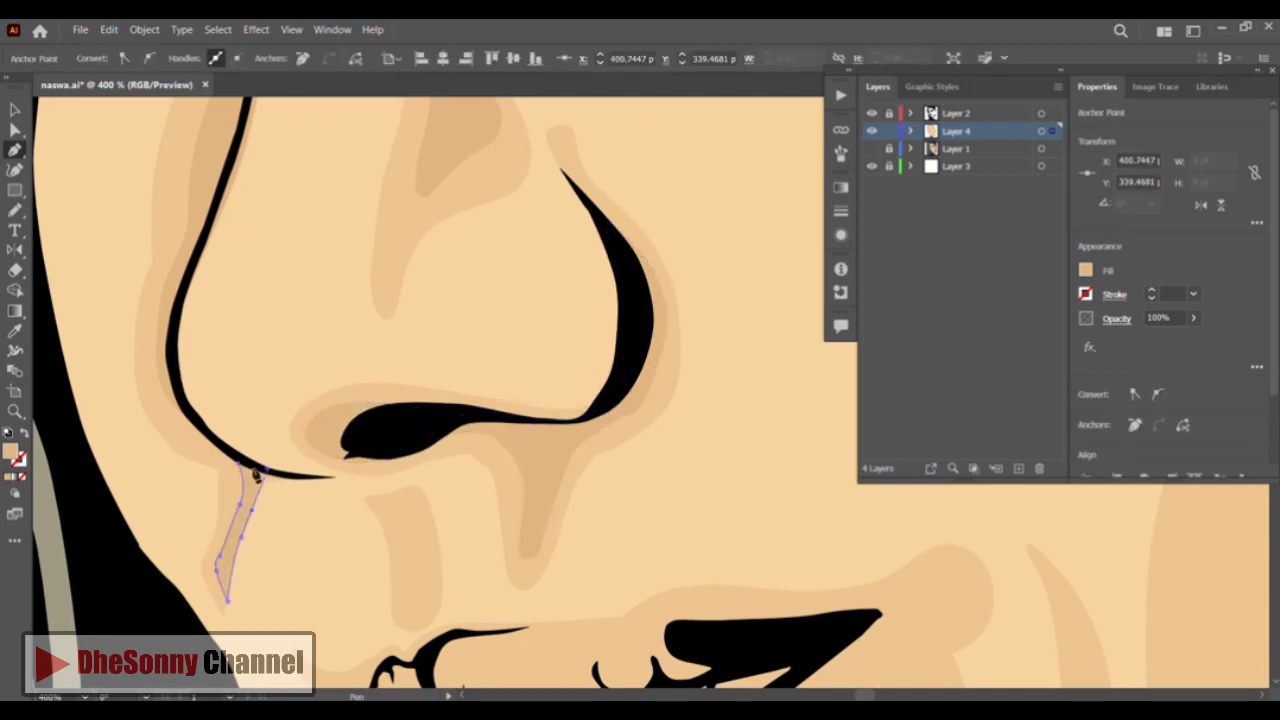
# Draw a closed deeper-tan Pen shadow along the right side of the philtrum shadow above the lip, and deselect it
pyautogui.click(368, 480)
pyautogui.click(420, 482)
pyautogui.click(440, 532)
pyautogui.click(440, 600)
pyautogui.click(404, 628)
pyautogui.click(406, 609)
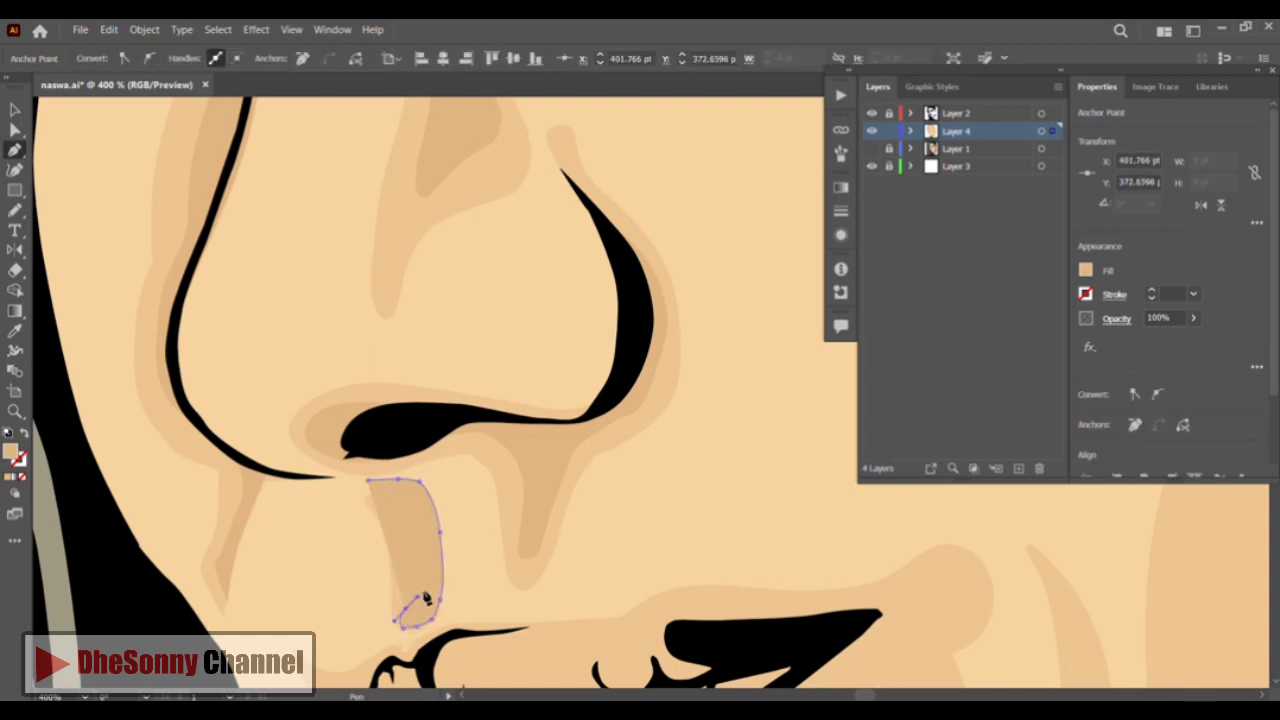
pyautogui.moveTo(422, 534); pyautogui.dragTo(411, 513)
pyautogui.click(390, 494)
pyautogui.click(368, 480)
pyautogui.click(14, 110)
pyautogui.click(43, 218)
# Draw a Pen shadow inside the right nostril wing and above the nostril, fill it with the sampled lighter shadow tan, and deselect it
pyautogui.click(14, 149)
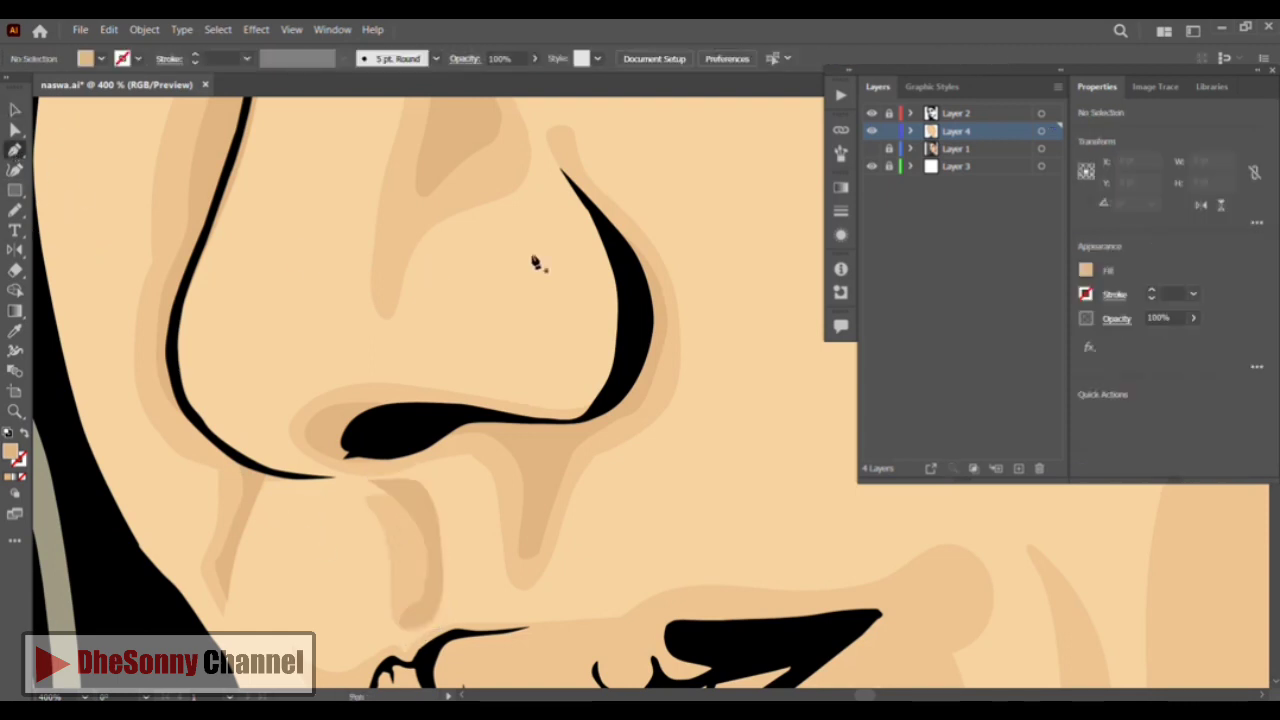
pyautogui.moveTo(536, 256)
pyautogui.mouseDown()
pyautogui.moveTo(544, 312)
pyautogui.moveTo(587, 342)
pyautogui.mouseUp()
pyautogui.click(565, 246)
pyautogui.moveTo(571, 404)
pyautogui.mouseDown()
pyautogui.moveTo(557, 431)
pyautogui.moveTo(500, 437)
pyautogui.mouseUp()
pyautogui.moveTo(431, 430)
pyautogui.mouseDown()
pyautogui.moveTo(354, 430)
pyautogui.moveTo(433, 447)
pyautogui.mouseUp()
pyautogui.click(337, 439)
pyautogui.moveTo(616, 448); pyautogui.dragTo(630, 424)
pyautogui.moveTo(636, 335); pyautogui.dragTo(630, 302)
pyautogui.click(594, 259)
pyautogui.click(564, 213)
pyautogui.moveTo(564, 246); pyautogui.dragTo(564, 260)
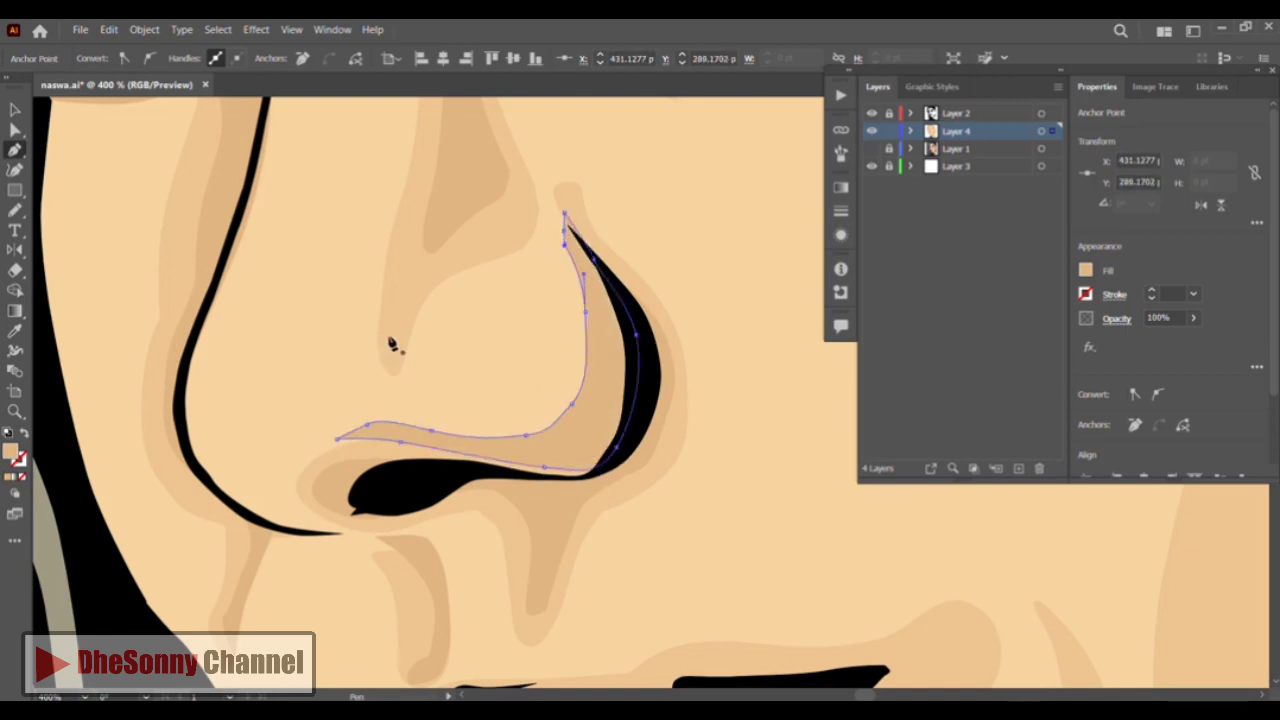
pyautogui.press('i')
pyautogui.click(168, 268)
pyautogui.press('v')
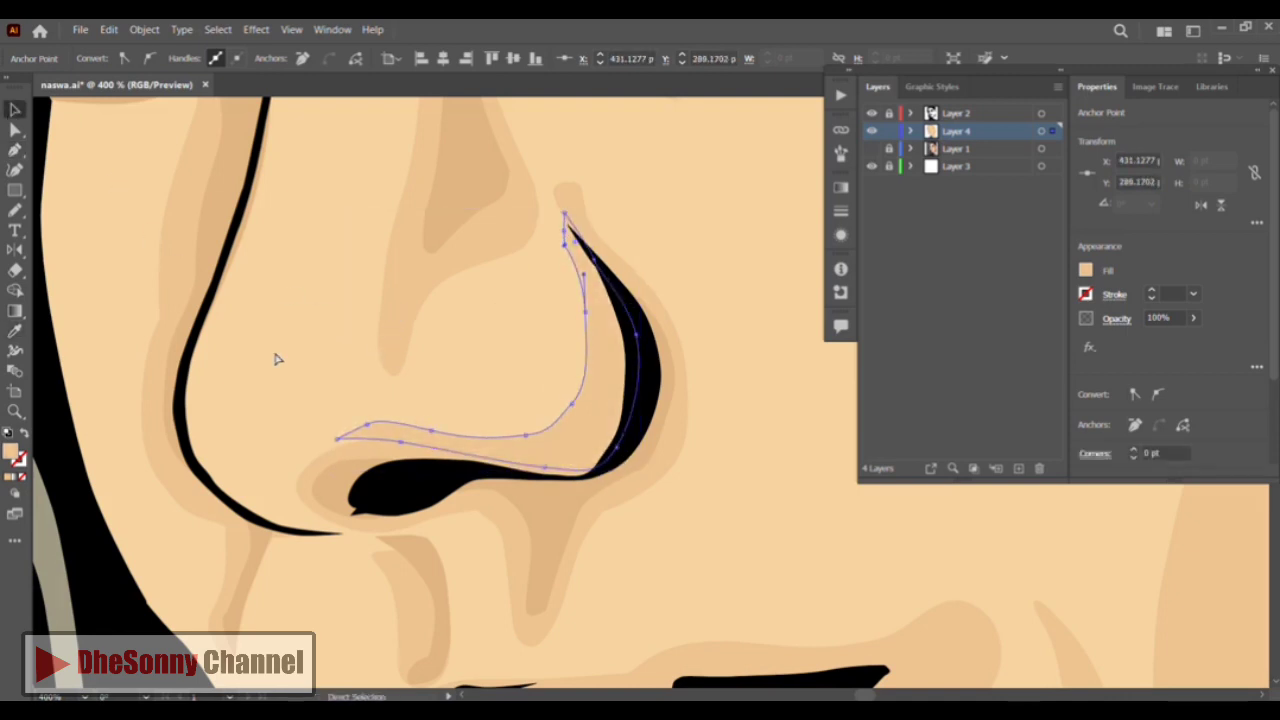
pyautogui.click(275, 361)
# Draw a deeper-tan Pencil shadow about 46 by 43 pt within the nostril wing shadow, adjust its lower curve, and deselect it
pyautogui.click(15, 212)
pyautogui.moveTo(583, 250)
pyautogui.mouseDown()
pyautogui.moveTo(607, 350)
pyautogui.moveTo(532, 447)
pyautogui.moveTo(411, 465)
pyautogui.moveTo(546, 478)
pyautogui.moveTo(649, 382)
pyautogui.moveTo(594, 252)
pyautogui.mouseUp()
pyautogui.press('a')
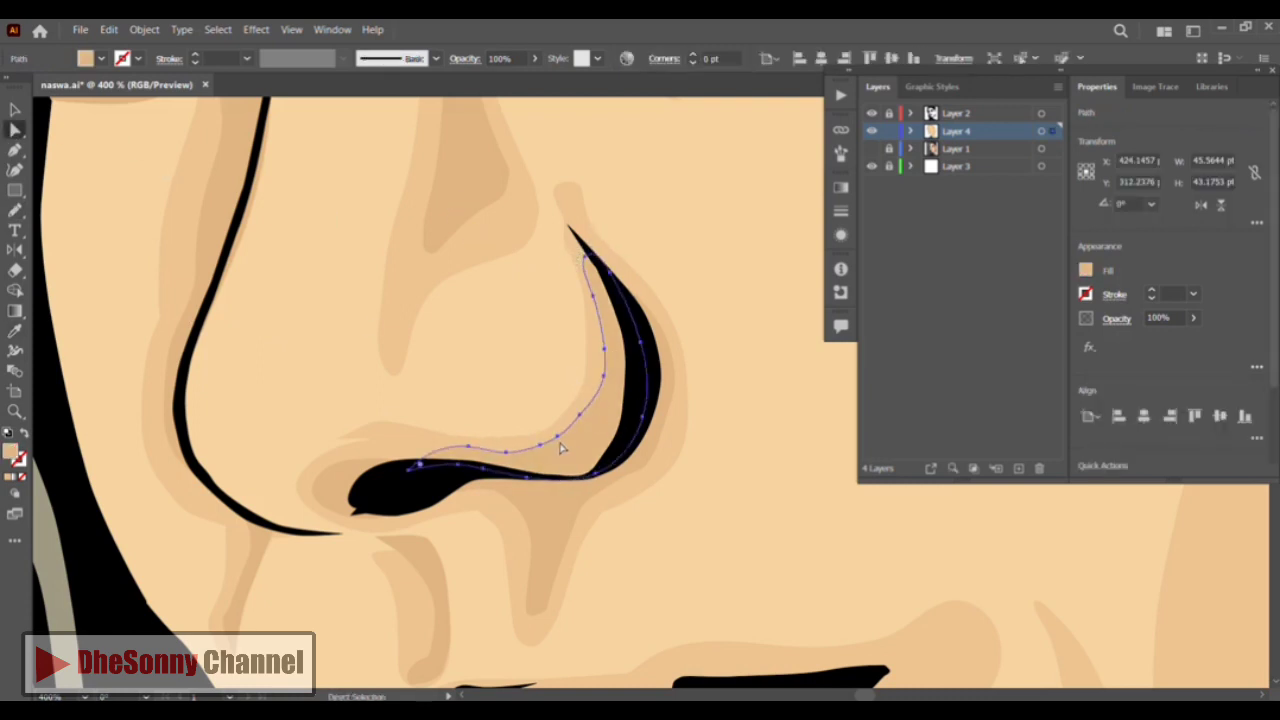
pyautogui.moveTo(543, 449); pyautogui.dragTo(537, 436)
pyautogui.click(414, 340)
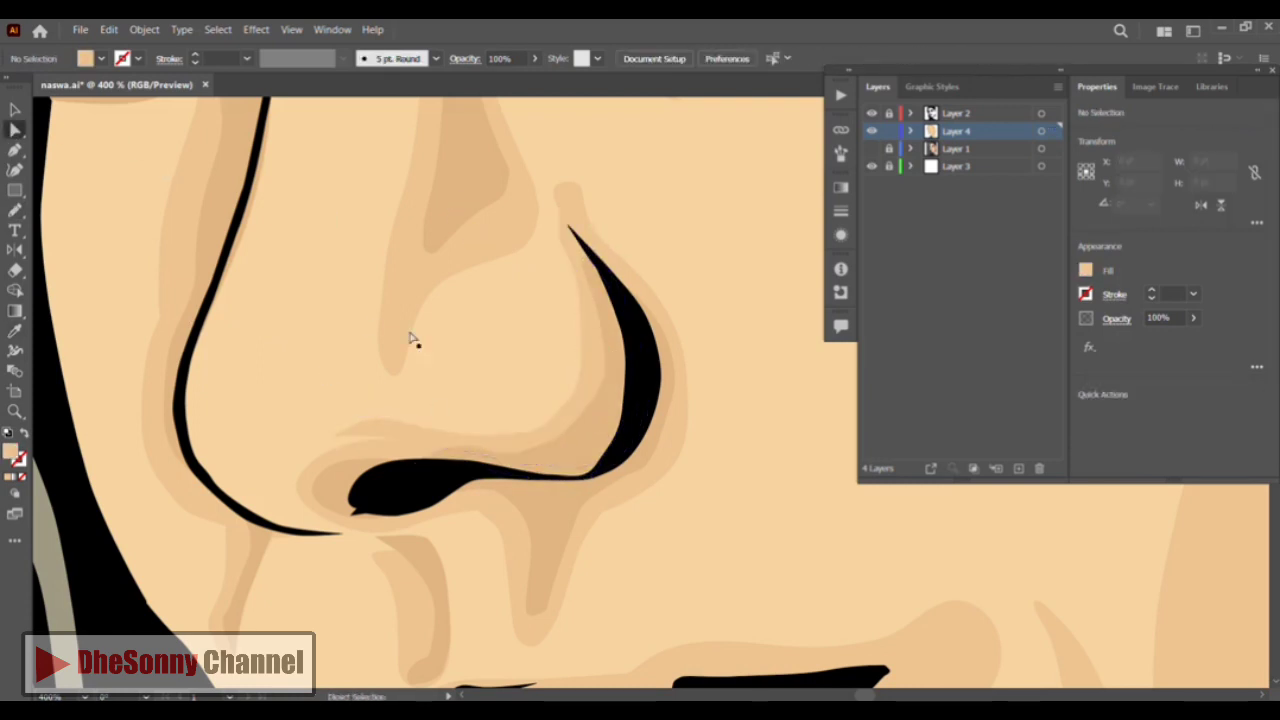
# Draw a Pencil shadow between the right eyebrow's inner end and the eye's inner lashes, filled with the deeper tan, and deselect it
pyautogui.moveTo(528, 149); pyautogui.dragTo(363, 603)
pyautogui.press('n')
pyautogui.moveTo(306, 186); pyautogui.dragTo(280, 292)
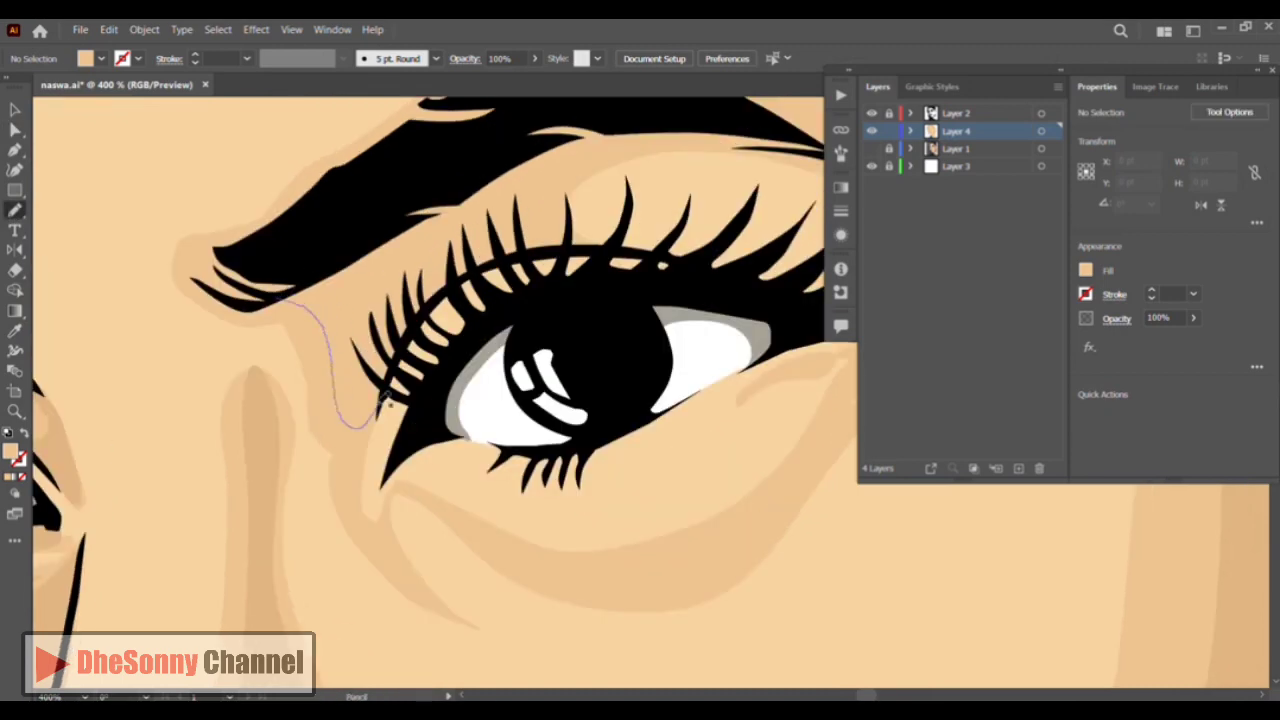
pyautogui.moveTo(425, 203); pyautogui.dragTo(280, 297)
pyautogui.press('i')
pyautogui.click(250, 385)
pyautogui.press('v')
pyautogui.click(150, 320)
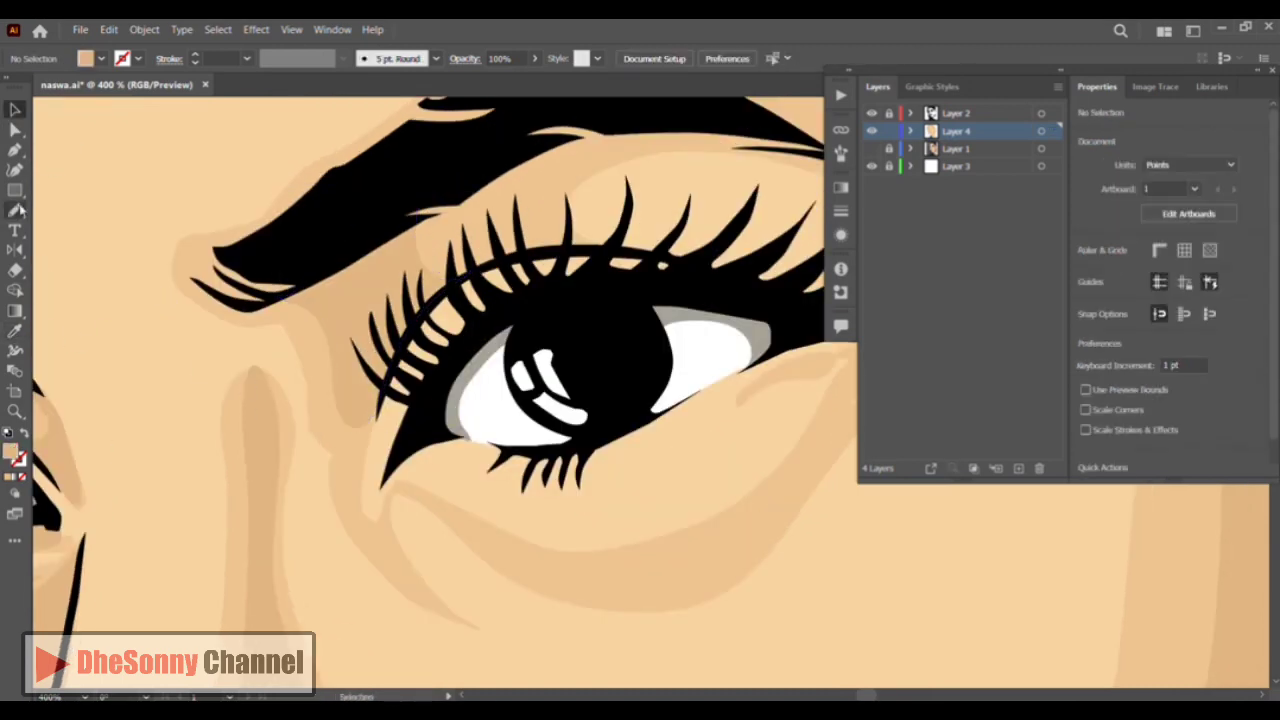
# Draw a Pencil shadow about 25 by 21 pt beyond the right eye's outer lashes, filled with the deeper tan, and deselect it
pyautogui.click(15, 210)
pyautogui.moveTo(704, 219); pyautogui.dragTo(479, 328)
pyautogui.moveTo(688, 410); pyautogui.dragTo(725, 318)
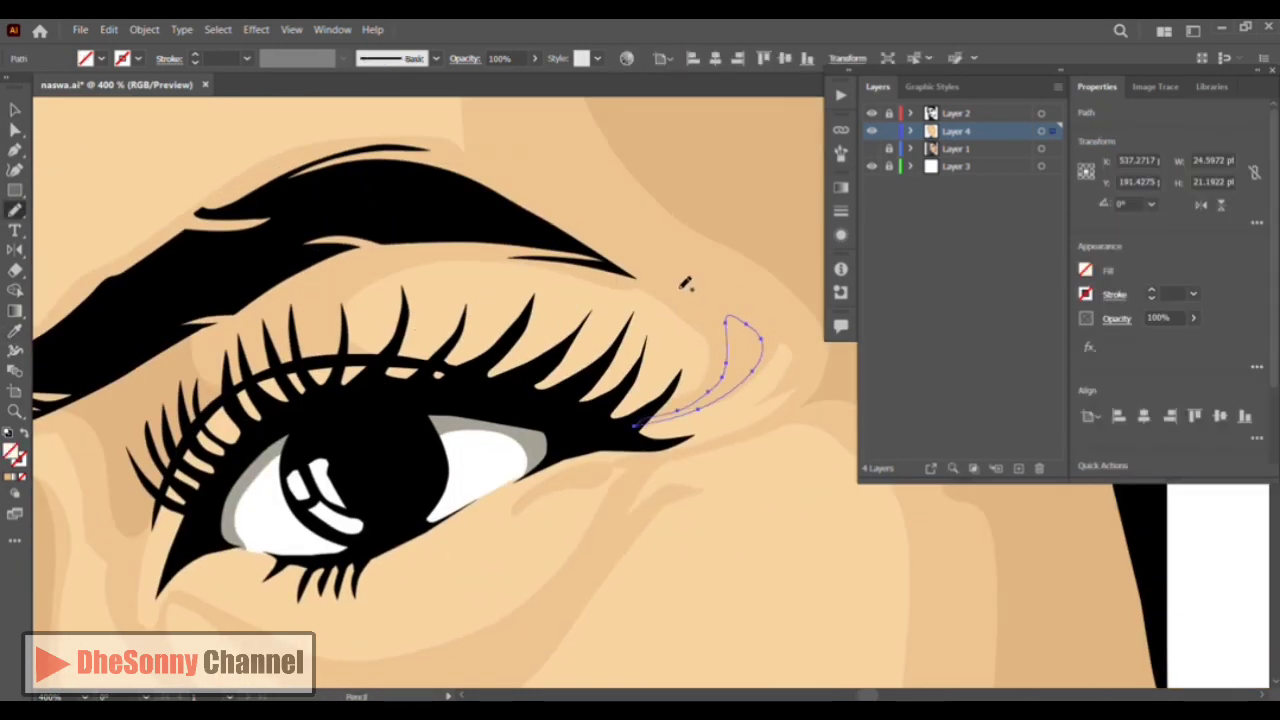
pyautogui.press('i')
pyautogui.click(672, 200)
pyautogui.click(15, 110)
pyautogui.click(57, 194)
# Draw a branching Pencil shadow about 40 by 40 pt below the right eye's outer corner, filled with the deeper tan, and deselect it
pyautogui.click(15, 210)
pyautogui.moveTo(549, 382); pyautogui.dragTo(549, 252)
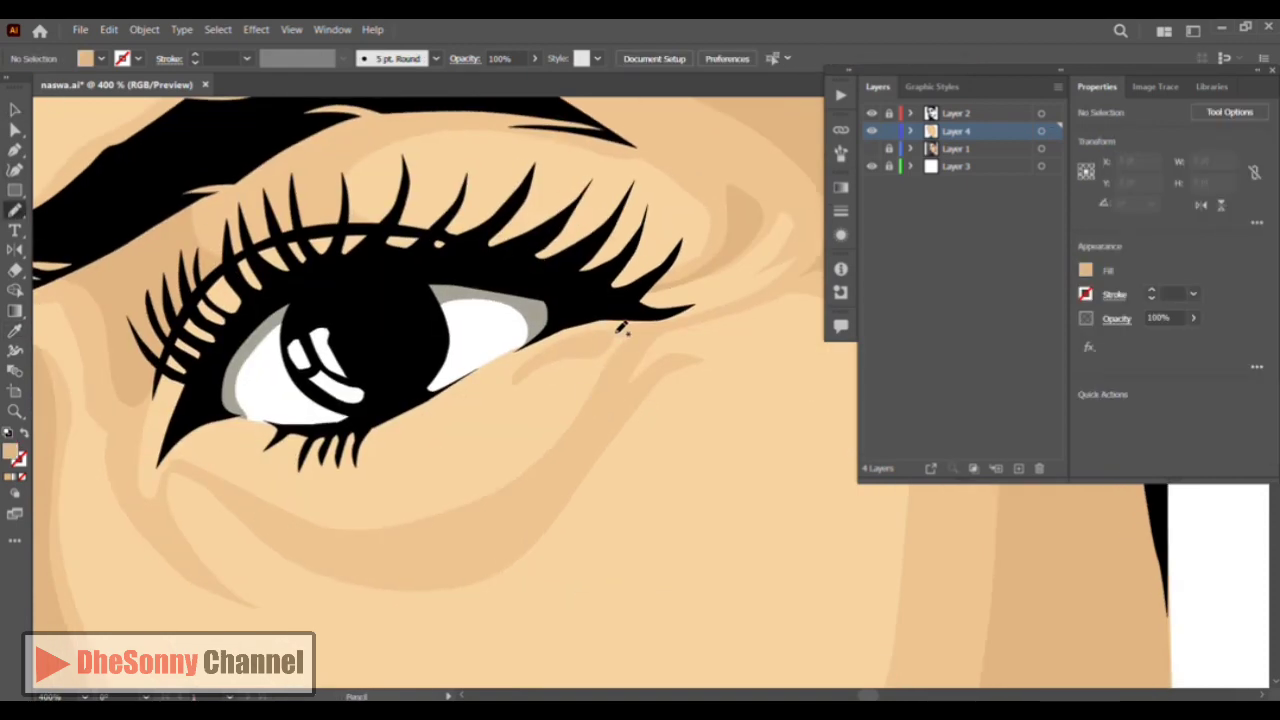
pyautogui.moveTo(604, 351); pyautogui.dragTo(600, 335)
pyautogui.press('i')
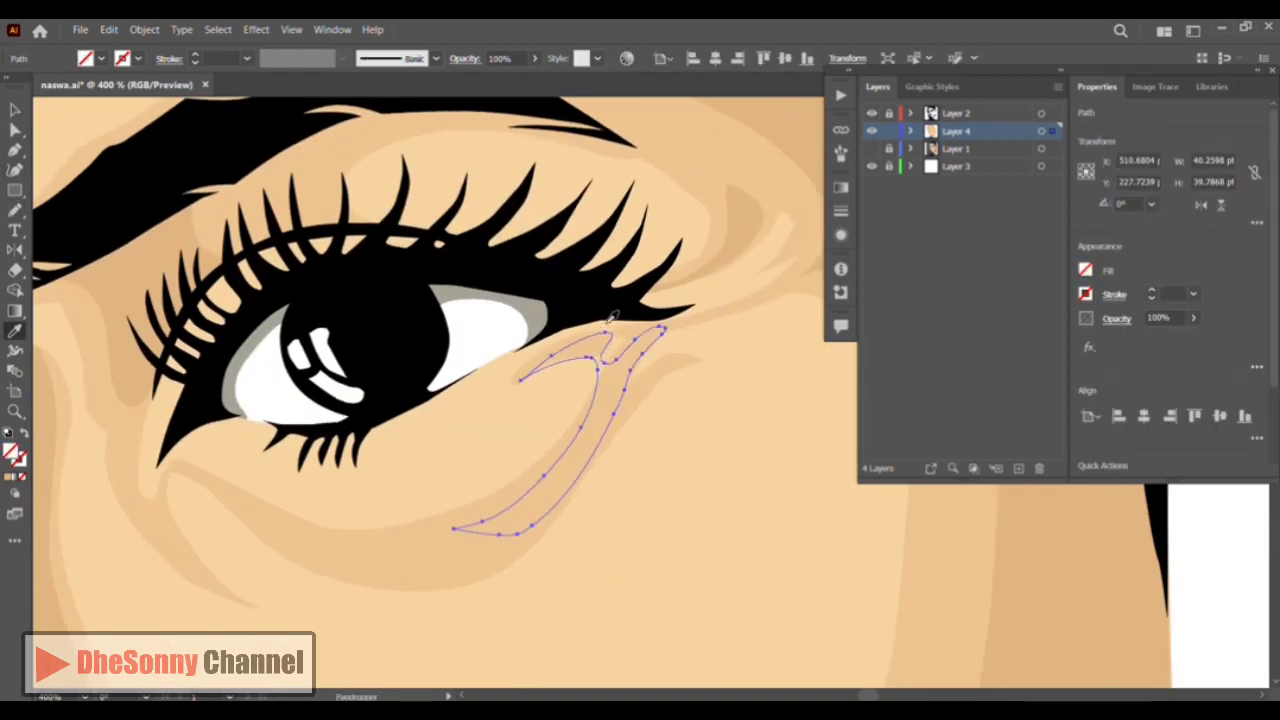
pyautogui.click(714, 243)
pyautogui.click(15, 110)
pyautogui.click(60, 190)
# Draw a Pencil shadow about 47 by 12 pt in the middle of the right under-eye crease, filled with the deeper tan, and deselect it
pyautogui.click(15, 210)
pyautogui.moveTo(333, 561); pyautogui.dragTo(357, 460)
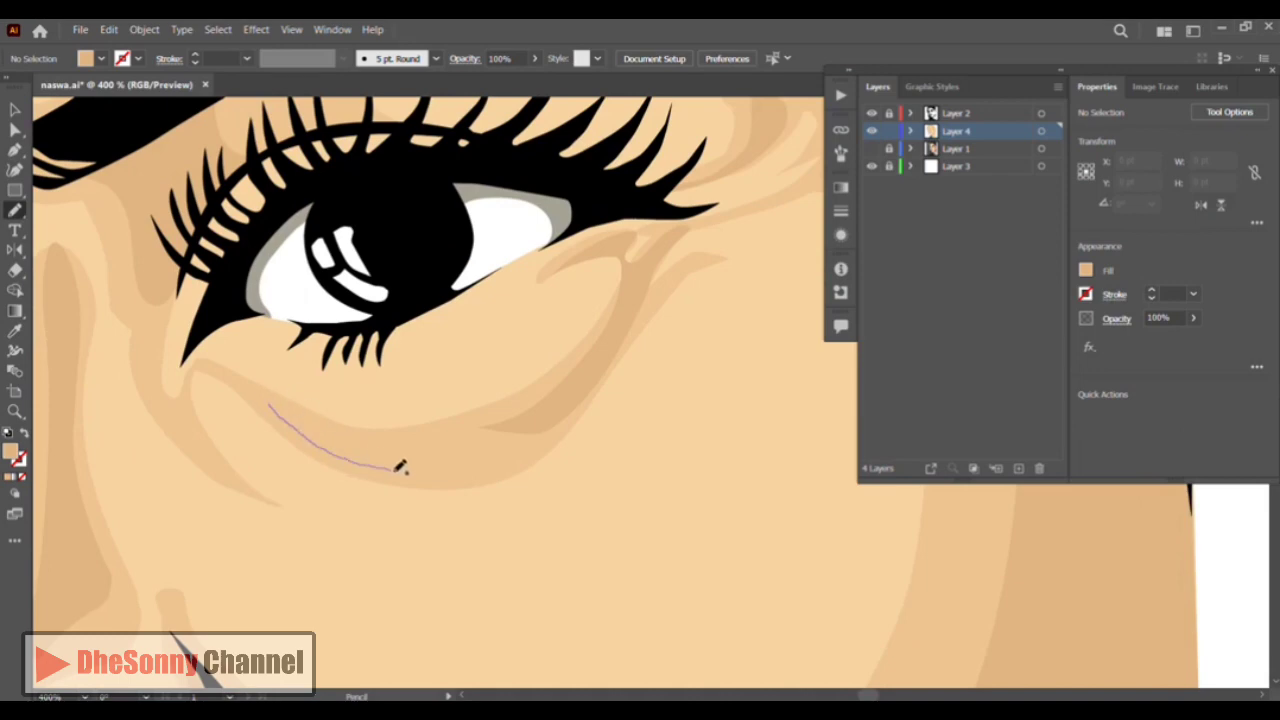
pyautogui.moveTo(455, 437); pyautogui.dragTo(272, 410)
pyautogui.press('i')
pyautogui.click(563, 376)
pyautogui.click(15, 110)
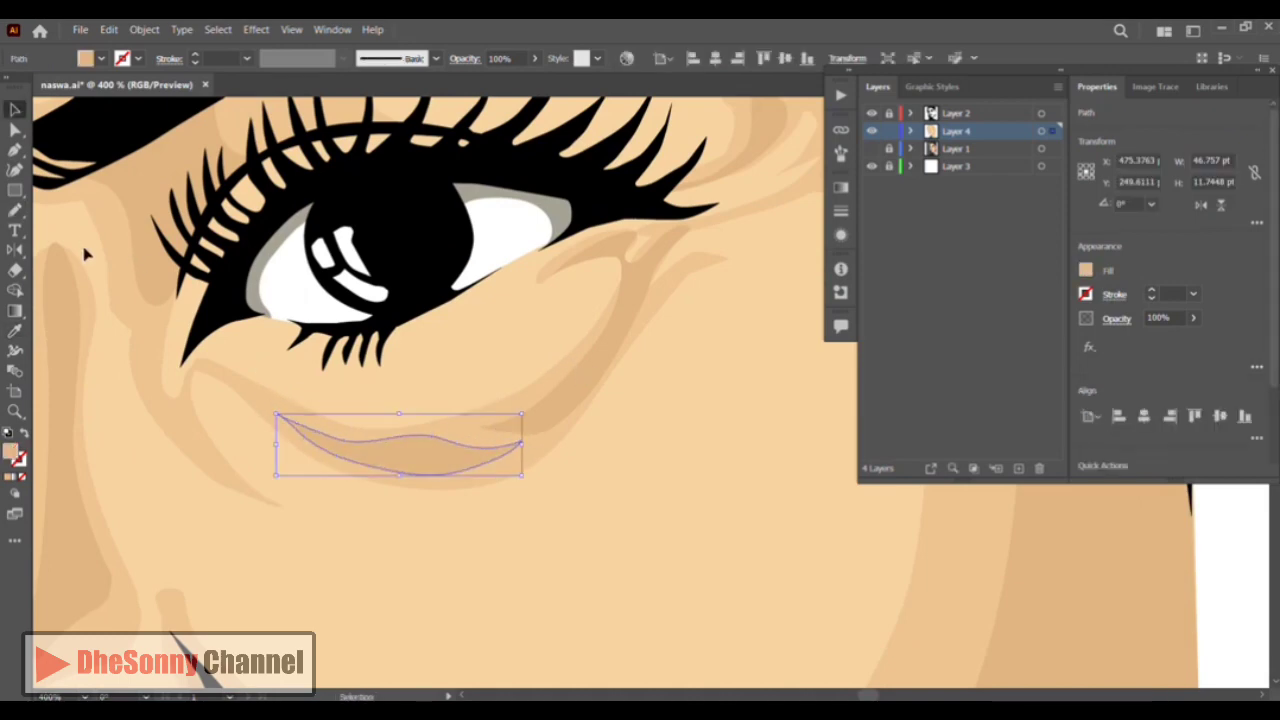
pyautogui.click(49, 260)
# Draw a Pencil shadow about 19 by 17 pt at the left corner of the mouth, filled with the deeper tan, and deselect it
pyautogui.click(15, 210)
pyautogui.scroll(-10, 340, 349)
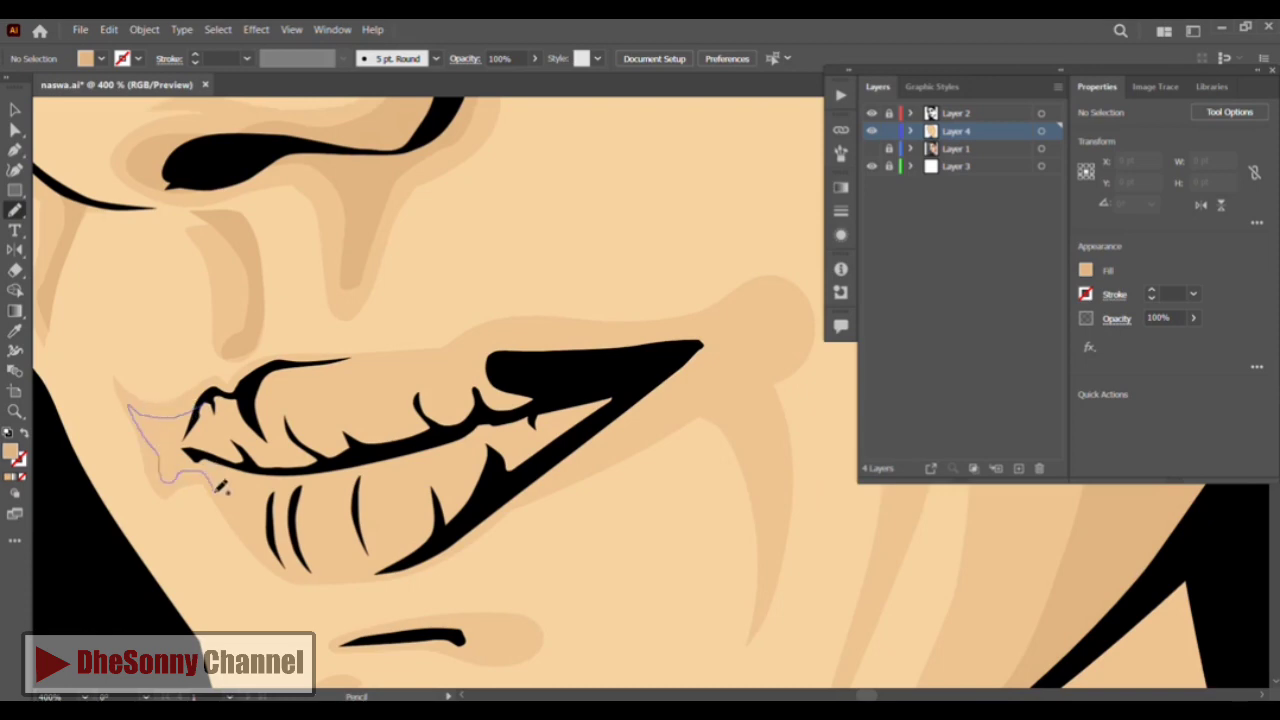
pyautogui.moveTo(216, 491); pyautogui.dragTo(206, 403)
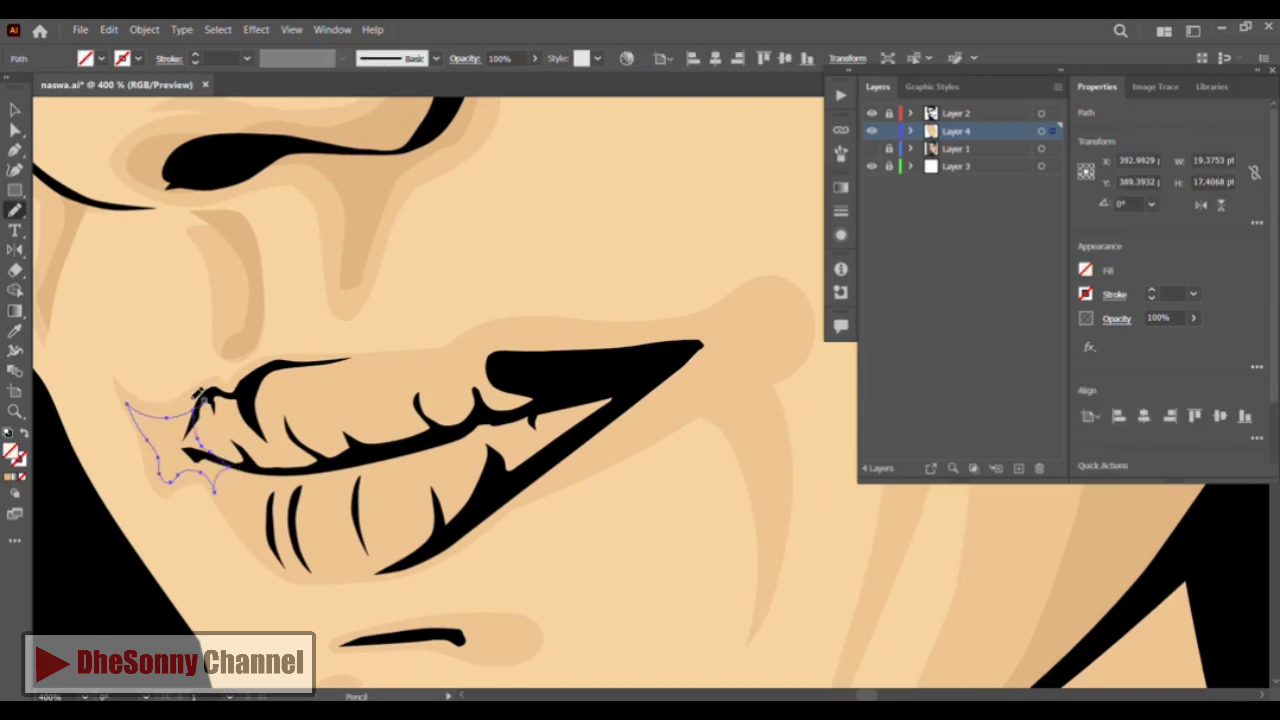
pyautogui.press('i')
pyautogui.click(237, 306)
pyautogui.click(15, 110)
pyautogui.click(140, 326)
# Draw a Pencil shadow about 43 by 21 pt around the creases of the upper lip's left half, filled with the deeper tan
pyautogui.press('z')
pyautogui.click(135, 429)
pyautogui.press('n')
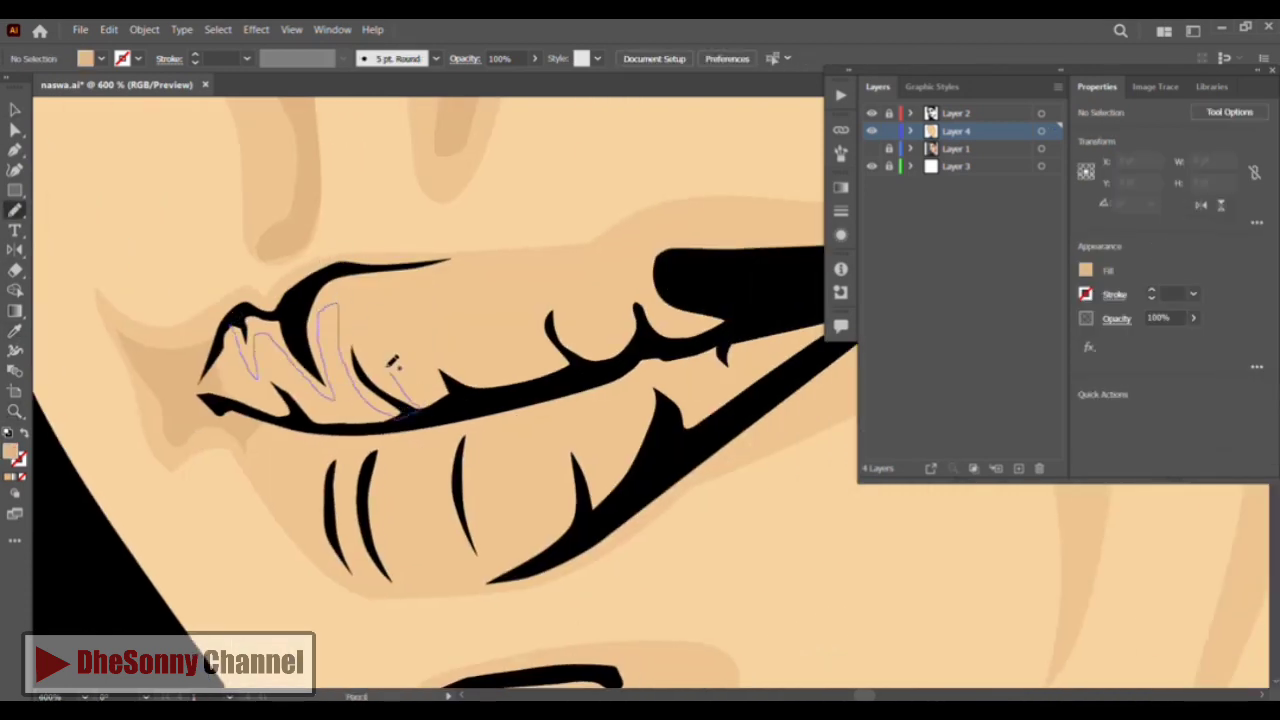
pyautogui.moveTo(292, 310); pyautogui.dragTo(231, 326)
pyautogui.press('i')
pyautogui.click(288, 244)
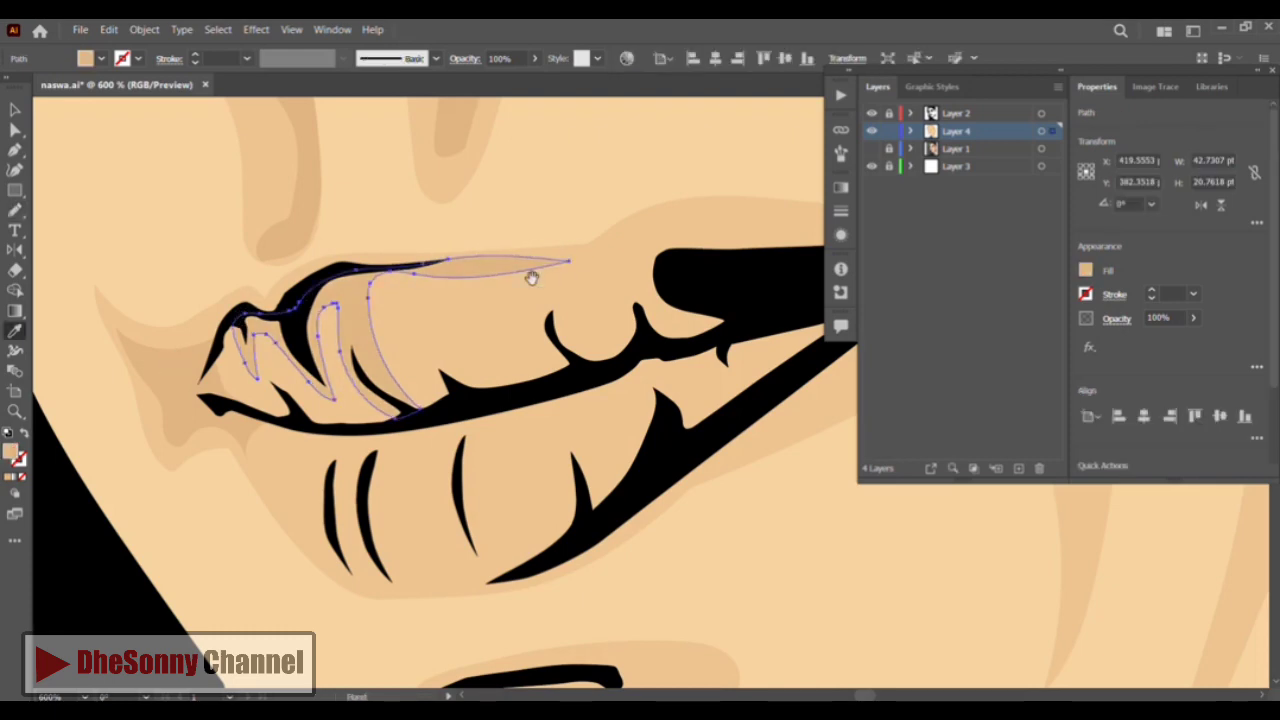
# Draw a Pencil shadow about 54 by 24 pt around the creases of the upper lip's right half, filled with the deeper tan, and deselect it
pyautogui.moveTo(531, 274); pyautogui.dragTo(278, 354)
pyautogui.click(15, 213)
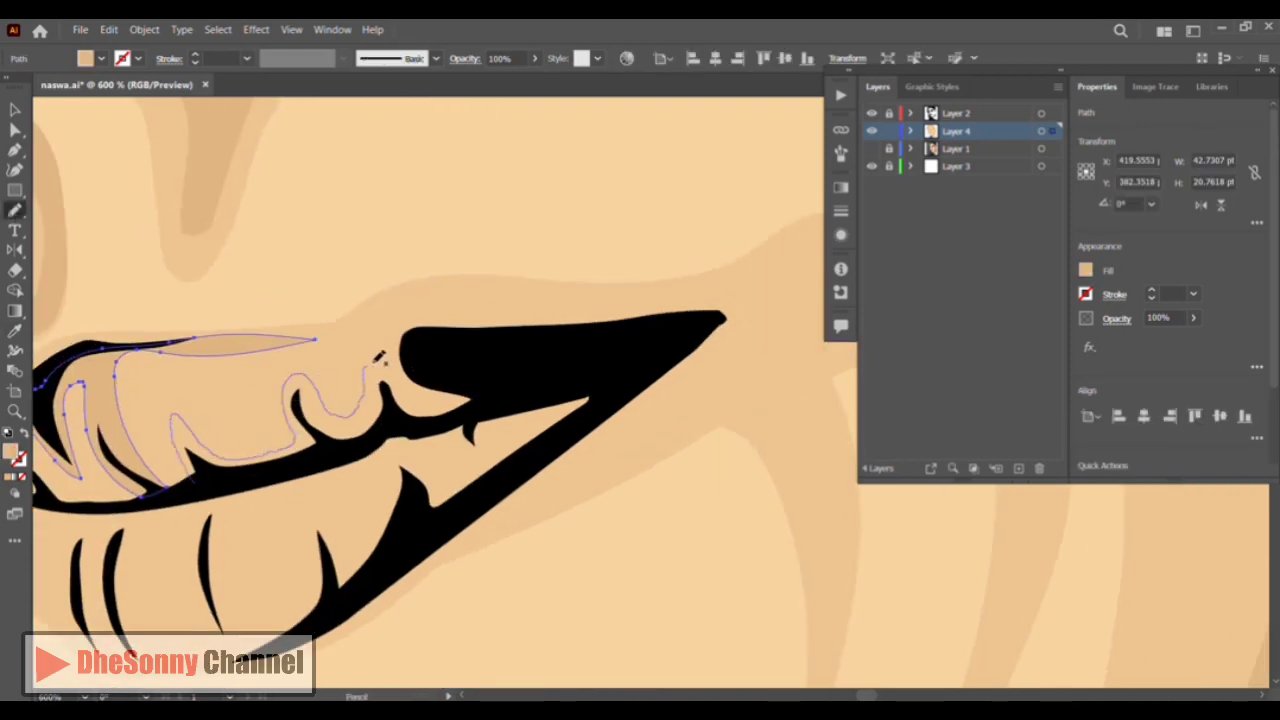
pyautogui.moveTo(425, 423); pyautogui.dragTo(193, 484)
pyautogui.press('i')
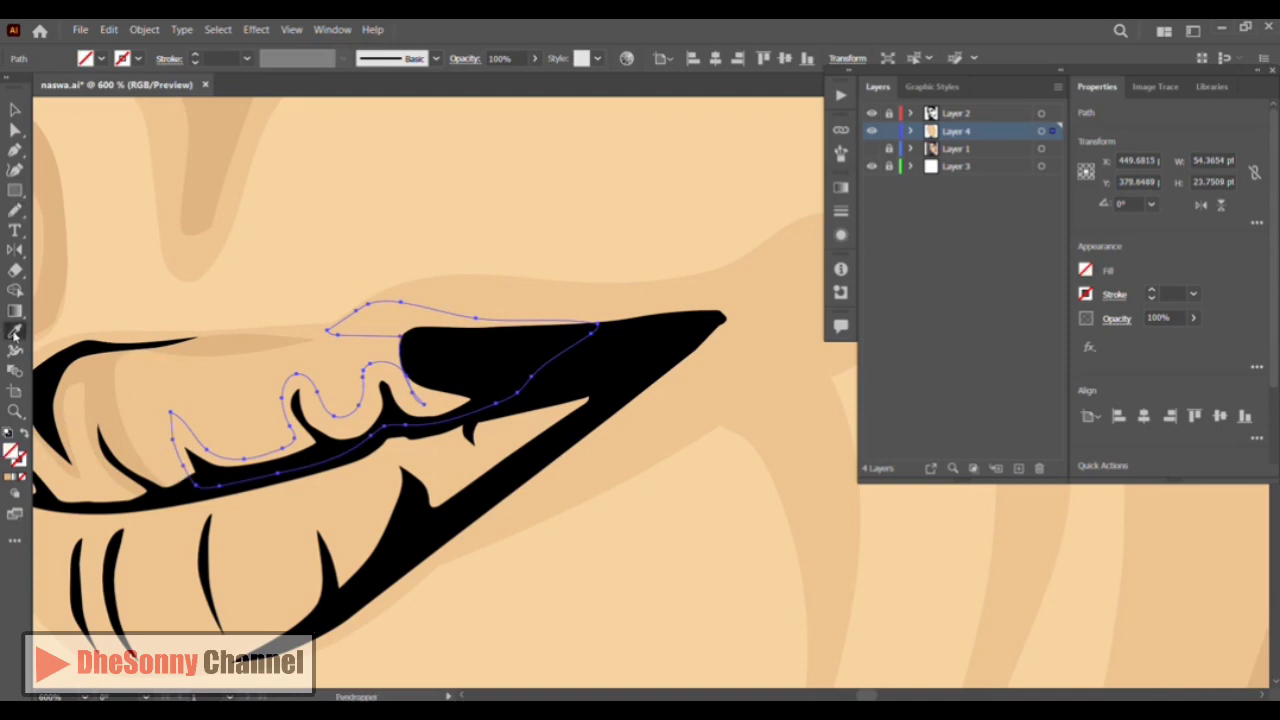
pyautogui.click(100, 388)
pyautogui.click(15, 110)
pyautogui.click(84, 131)
# Draw a rounded Pencil shadow around the right corner of the mouth, filled with the deeper tan, and deselect it
pyautogui.press('n')
pyautogui.moveTo(451, 220); pyautogui.dragTo(256, 225)
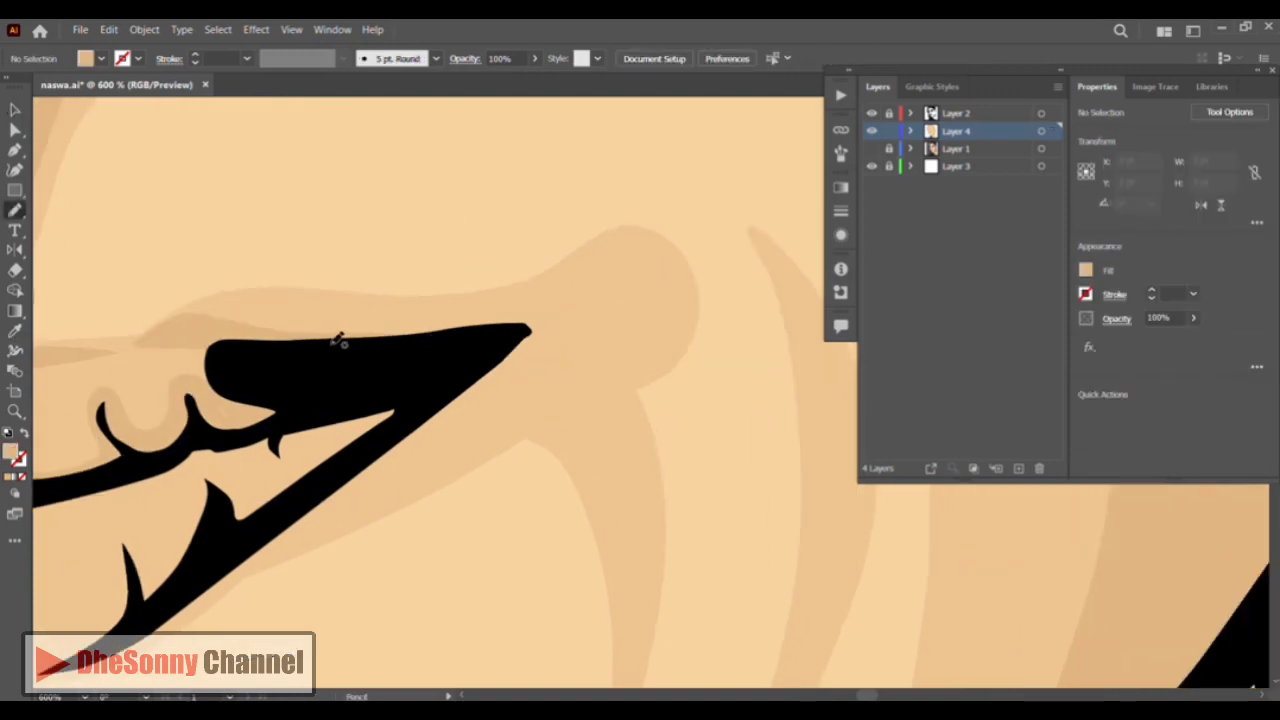
pyautogui.moveTo(537, 390); pyautogui.dragTo(405, 360)
pyautogui.press('i')
pyautogui.click(200, 320)
pyautogui.click(15, 110)
pyautogui.click(137, 143)
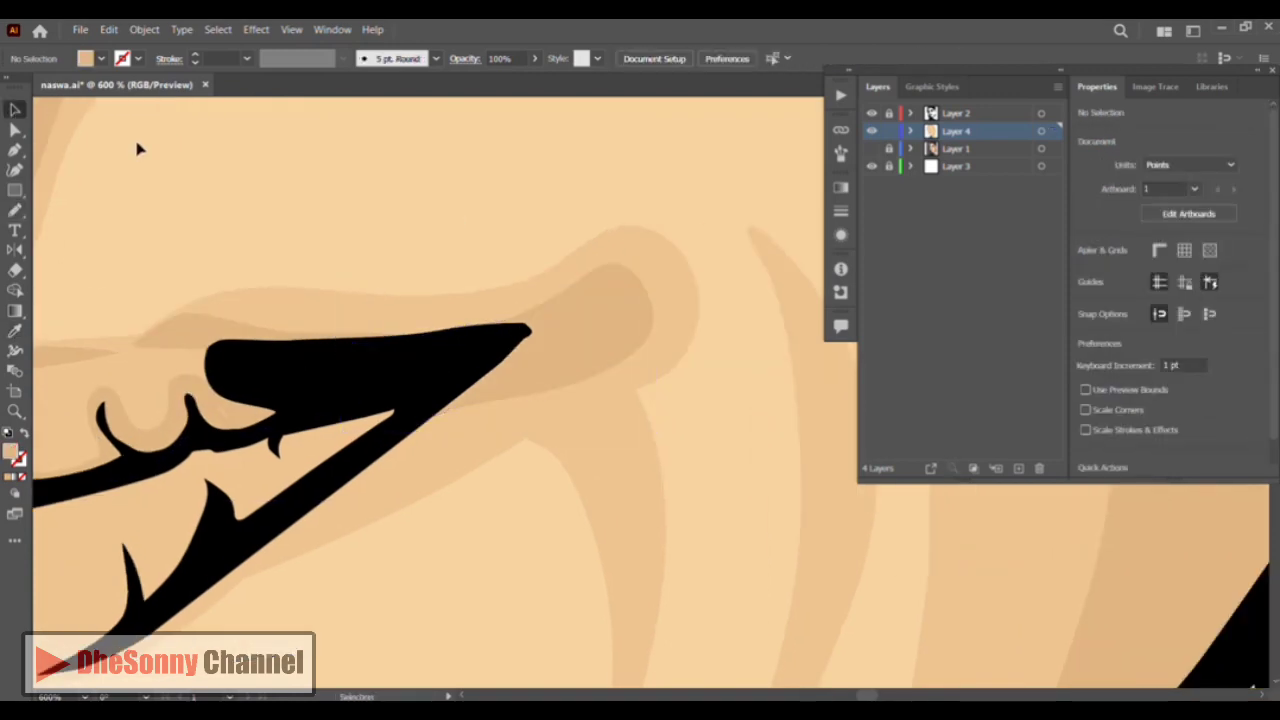
pyautogui.hotkey('ctrl', '-')
pyautogui.hotkey('ctrl', '-')
pyautogui.hotkey('ctrl', '0')
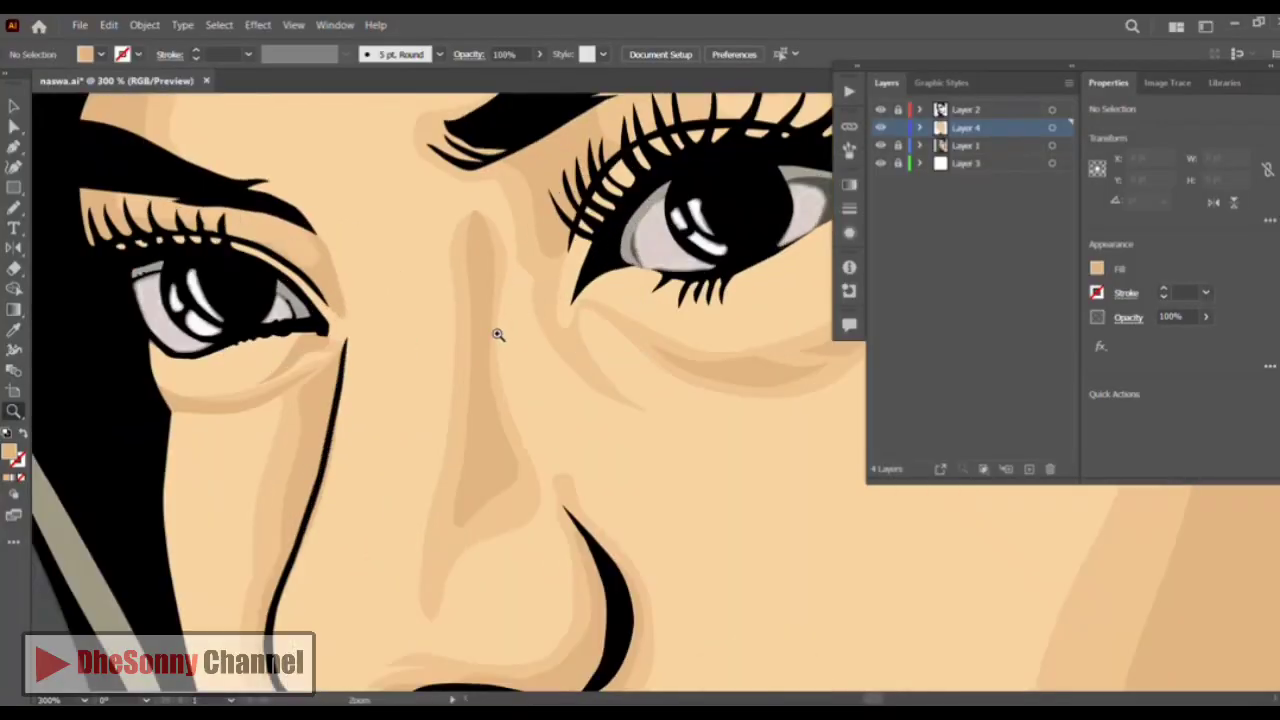
# Draw a narrow Pen shadow inside the smile crease on the cheek right of the mouth, filled with the deeper tan
pyautogui.scroll(-10, 498, 334)
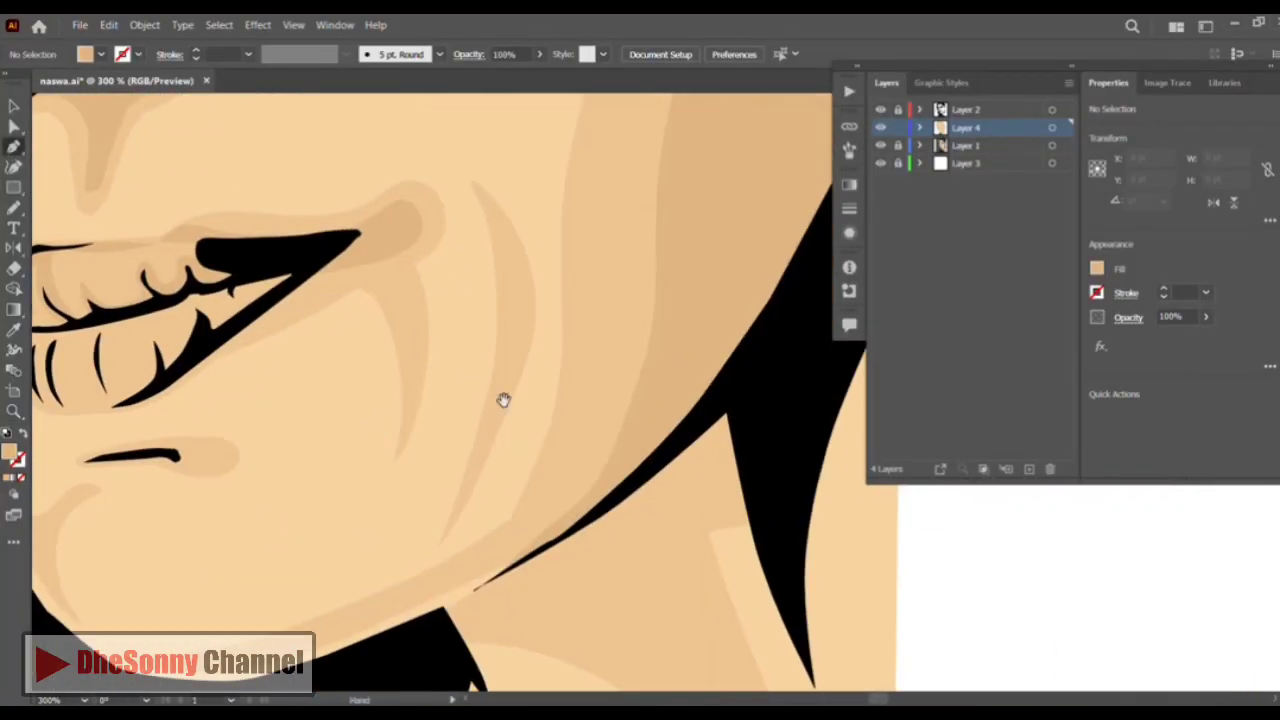
pyautogui.moveTo(504, 400); pyautogui.dragTo(551, 460)
pyautogui.click(544, 292)
pyautogui.moveTo(560, 368)
pyautogui.mouseDown()
pyautogui.moveTo(555, 400)
pyautogui.moveTo(574, 366)
pyautogui.moveTo(564, 312)
pyautogui.mouseUp()
pyautogui.click(529, 505)
pyautogui.click(544, 292)
# Draw a crescent-shaped Pen shadow along the left curve of the chin, filled with the deeper tan
pyautogui.moveTo(400, 360); pyautogui.dragTo(540, 217)
pyautogui.click(226, 462)
pyautogui.click(305, 571)
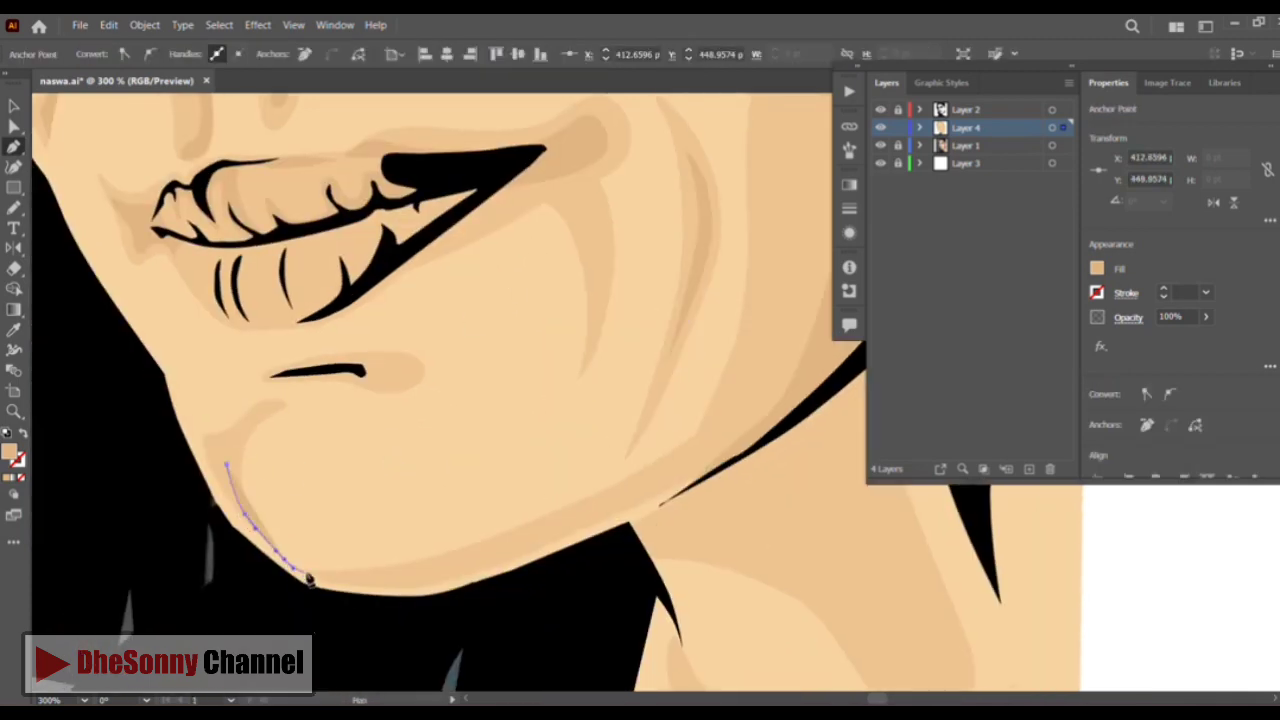
pyautogui.moveTo(264, 456)
pyautogui.mouseDown()
pyautogui.moveTo(298, 408)
pyautogui.moveTo(241, 434)
pyautogui.moveTo(418, 622)
pyautogui.mouseUp()
pyautogui.click(322, 394)
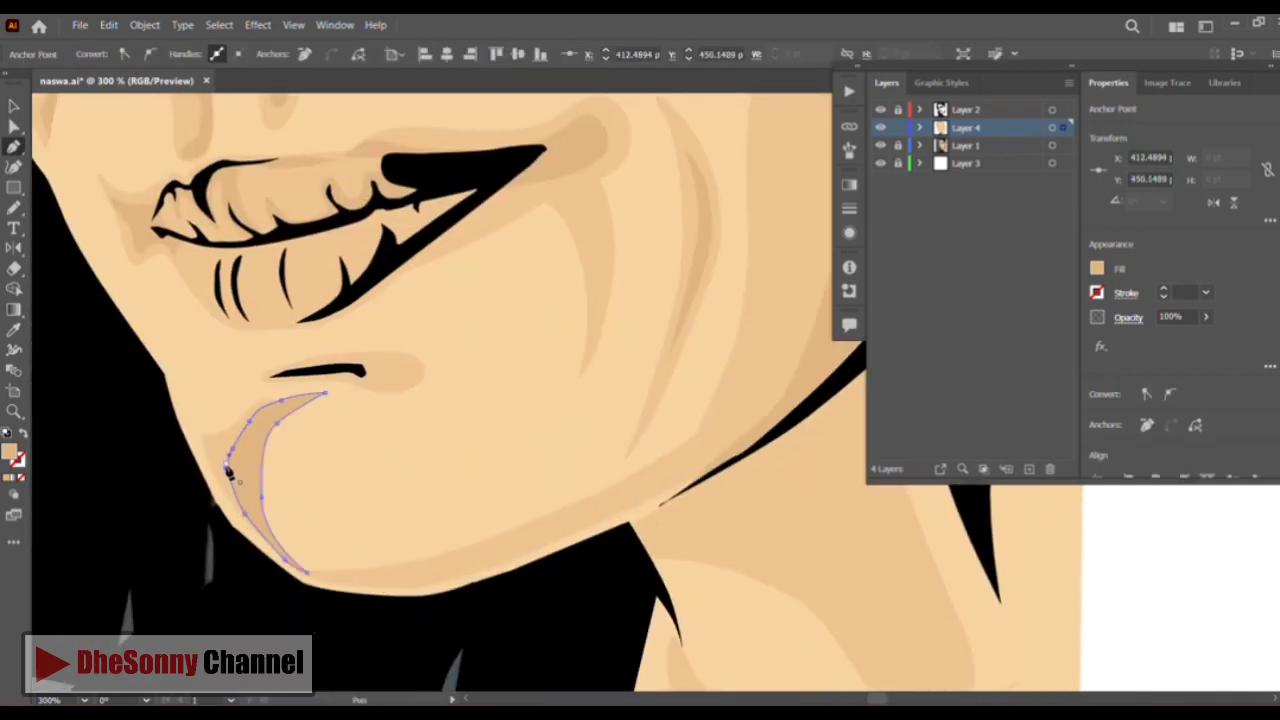
# Draw a long tapered Pen shadow following the lower jawline from the chin up to the right cheek, filled with the deeper tan
pyautogui.click(389, 581)
pyautogui.moveTo(639, 504); pyautogui.dragTo(682, 481)
pyautogui.moveTo(682, 481); pyautogui.dragTo(503, 594)
pyautogui.click(630, 498)
pyautogui.click(709, 414)
pyautogui.click(727, 367)
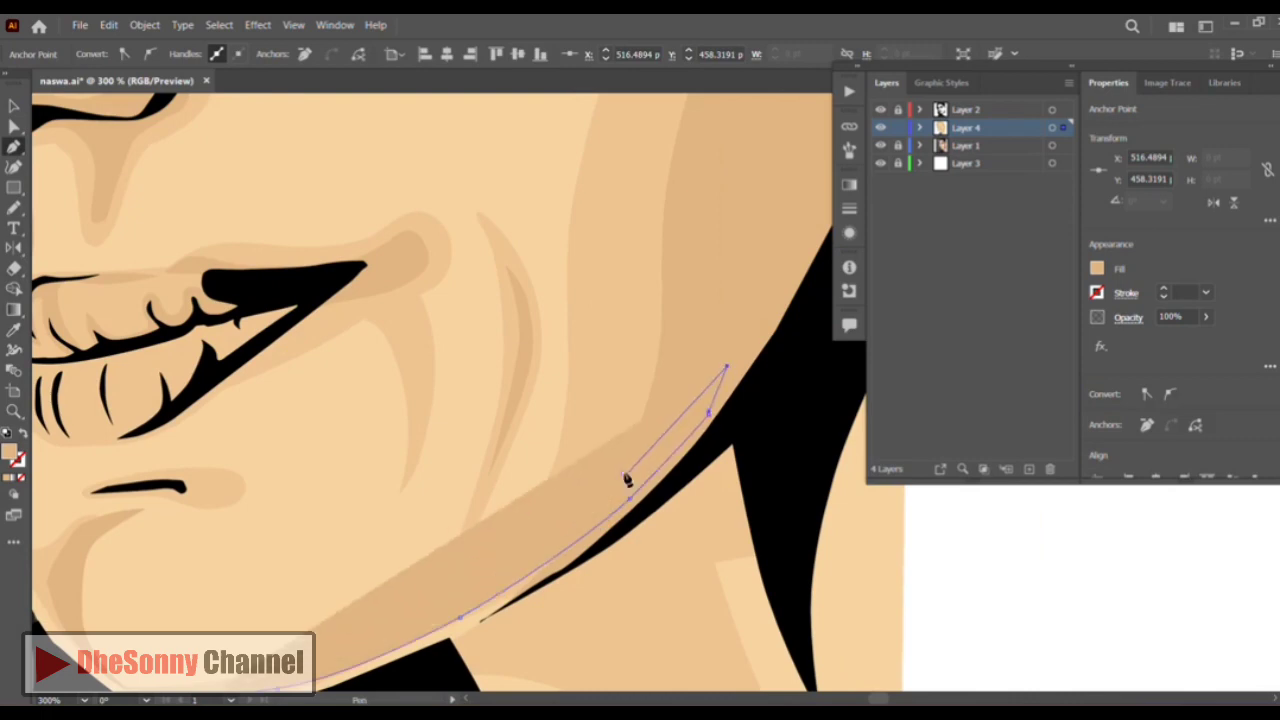
pyautogui.click(627, 463)
pyautogui.moveTo(527, 547)
pyautogui.mouseDown()
pyautogui.moveTo(469, 586)
pyautogui.moveTo(671, 497)
pyautogui.mouseUp()
pyautogui.moveTo(577, 546); pyautogui.dragTo(545, 558)
pyautogui.click(457, 583)
pyautogui.moveTo(680, 423); pyautogui.dragTo(368, 416)
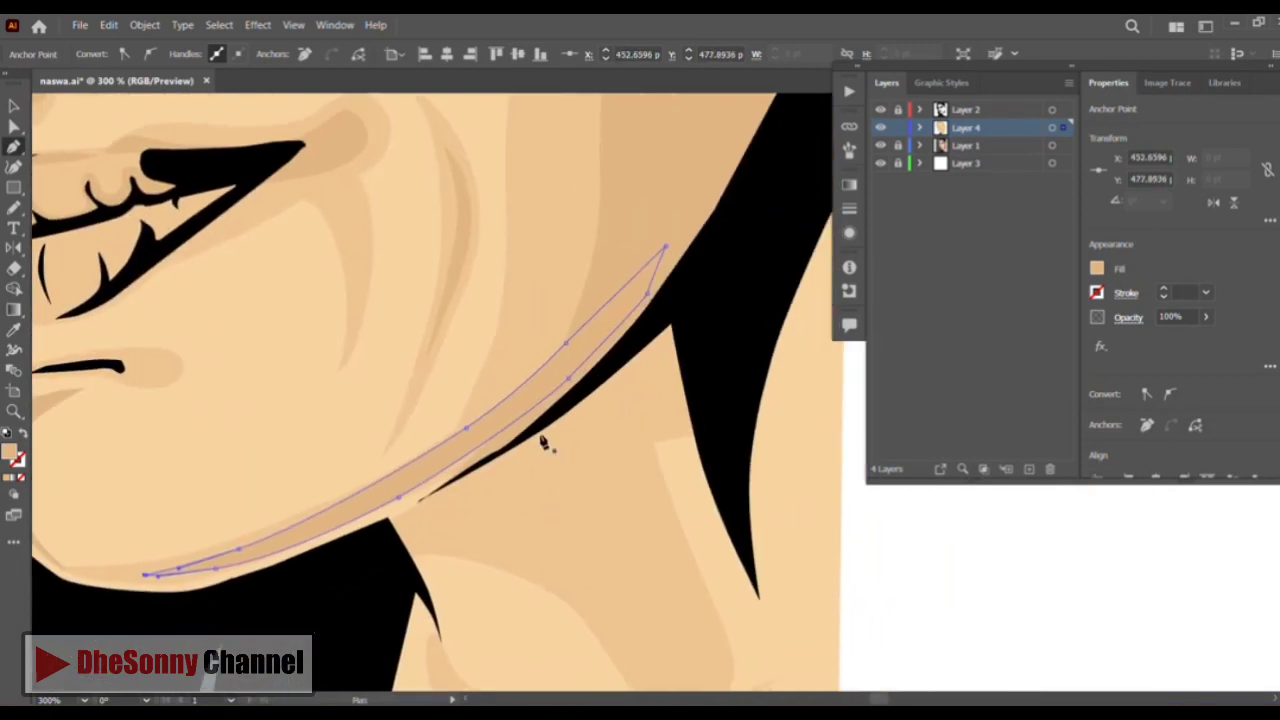
# Draw a large Pen shadow covering the right side of the neck out to the portrait's edge, filled with the deeper tan, and deselect it
pyautogui.click(536, 429)
pyautogui.moveTo(571, 448); pyautogui.dragTo(612, 483)
pyautogui.click(657, 585)
pyautogui.moveTo(627, 556); pyautogui.dragTo(600, 322)
pyautogui.moveTo(666, 457); pyautogui.dragTo(696, 467)
pyautogui.click(741, 448)
pyautogui.click(633, 532)
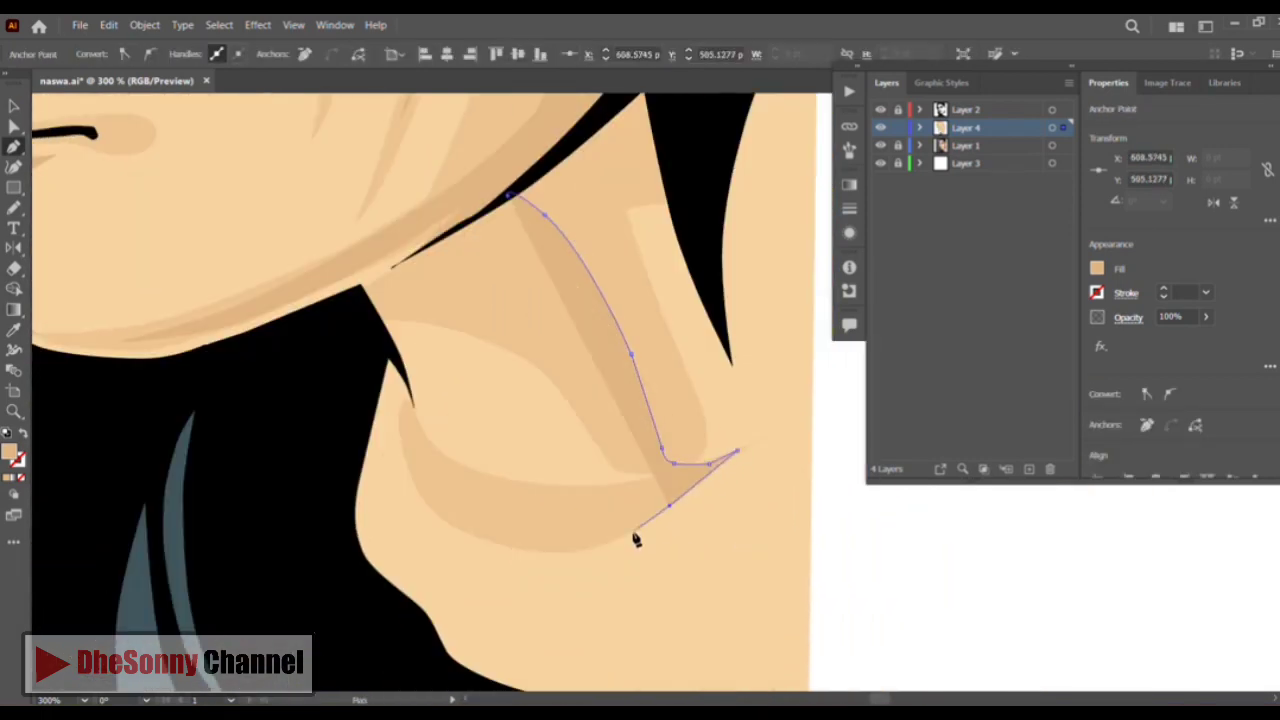
pyautogui.moveTo(693, 534); pyautogui.dragTo(728, 549)
pyautogui.moveTo(755, 597); pyautogui.dragTo(774, 628)
pyautogui.moveTo(774, 628); pyautogui.dragTo(600, 435)
pyautogui.click(640, 501)
pyautogui.click(651, 516)
pyautogui.moveTo(634, 96); pyautogui.dragTo(631, 486)
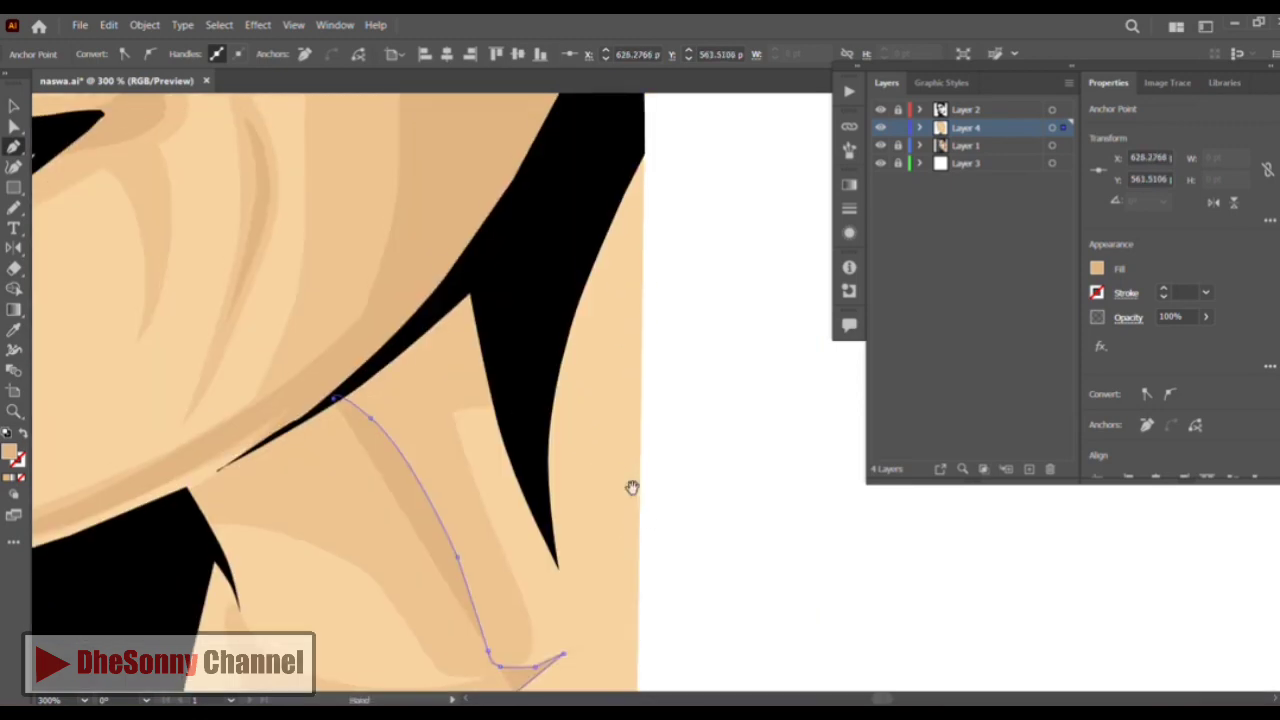
pyautogui.click(644, 154)
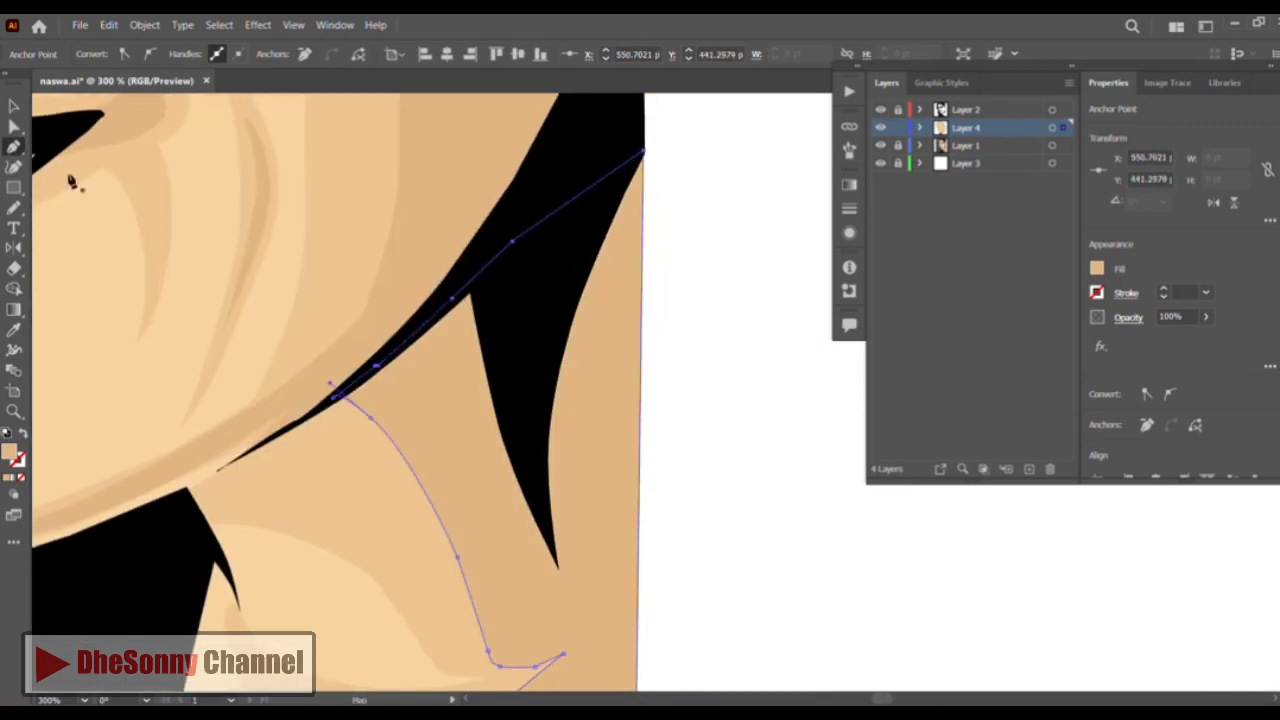
pyautogui.click(13, 105)
pyautogui.hotkey('ctrl', 'shift', 'a')
# Draw a Pencil shadow about 6 by 15 pt in the upper lip's left crease, filled with the deeper tan, and deselect it
pyautogui.moveTo(323, 376); pyautogui.dragTo(666, 454)
pyautogui.moveTo(492, 407)
pyautogui.mouseDown()
pyautogui.moveTo(399, 443)
pyautogui.moveTo(693, 516)
pyautogui.mouseUp()
pyautogui.click(14, 411)
pyautogui.click(400, 350)
pyautogui.click(660, 402)
pyautogui.click(686, 411)
pyautogui.click(14, 208)
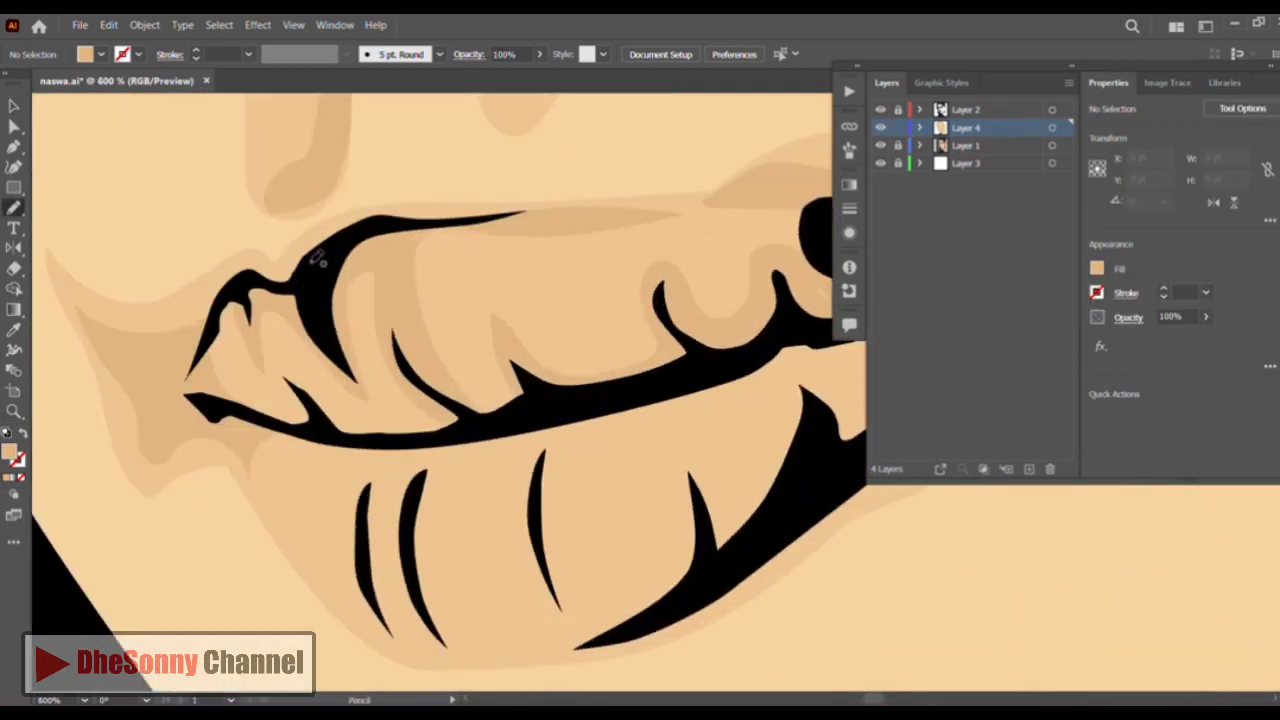
pyautogui.moveTo(415, 335); pyautogui.dragTo(450, 408)
pyautogui.press('i')
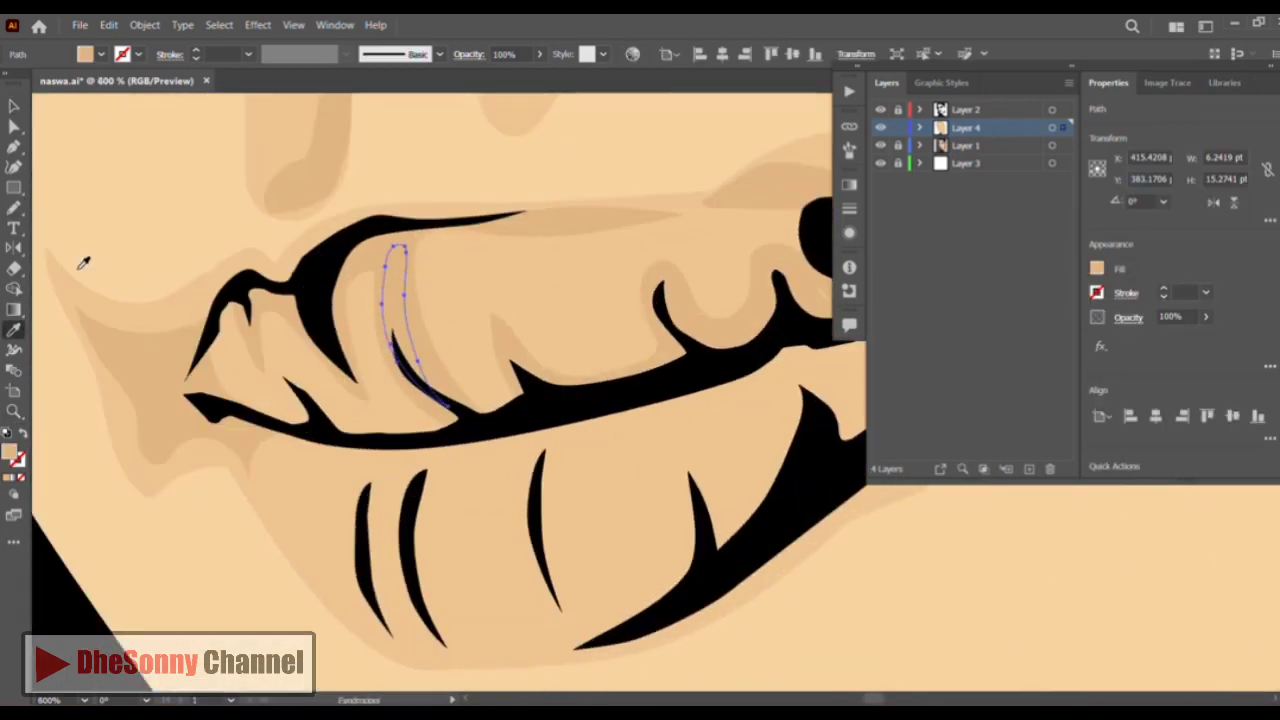
pyautogui.click(13, 105)
pyautogui.click(72, 146)
pyautogui.click(389, 303)
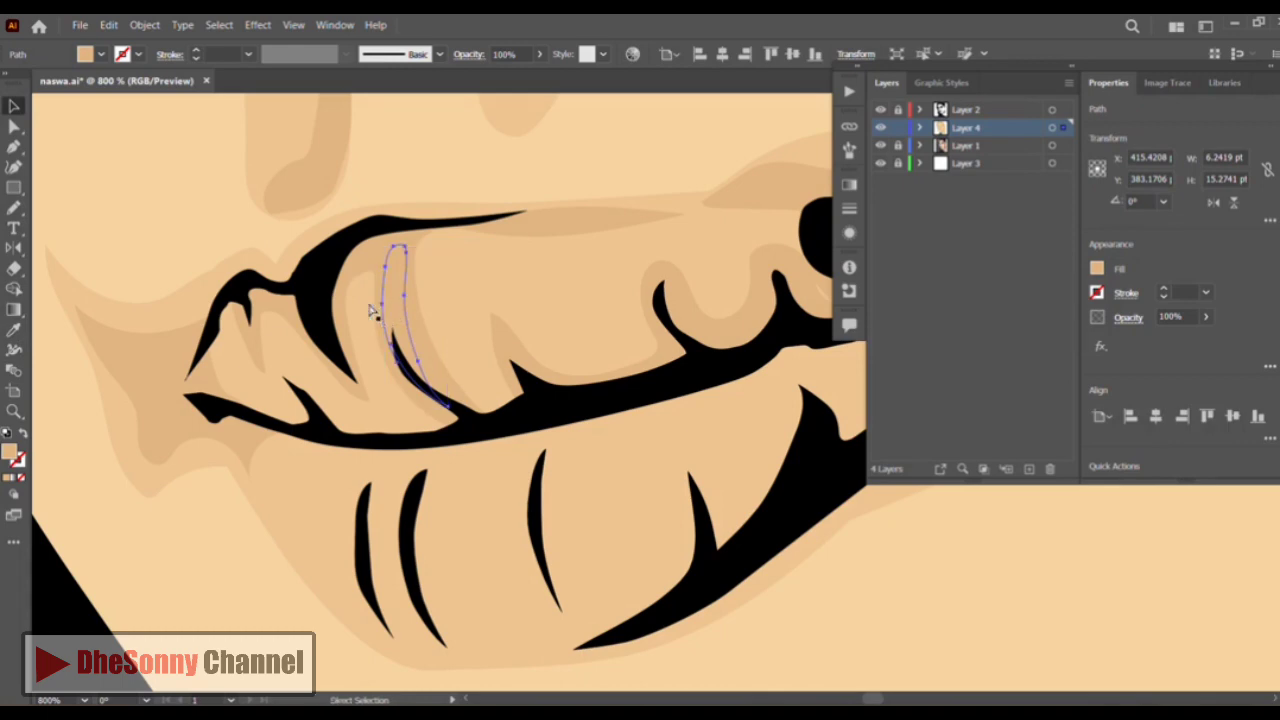
pyautogui.press('i')
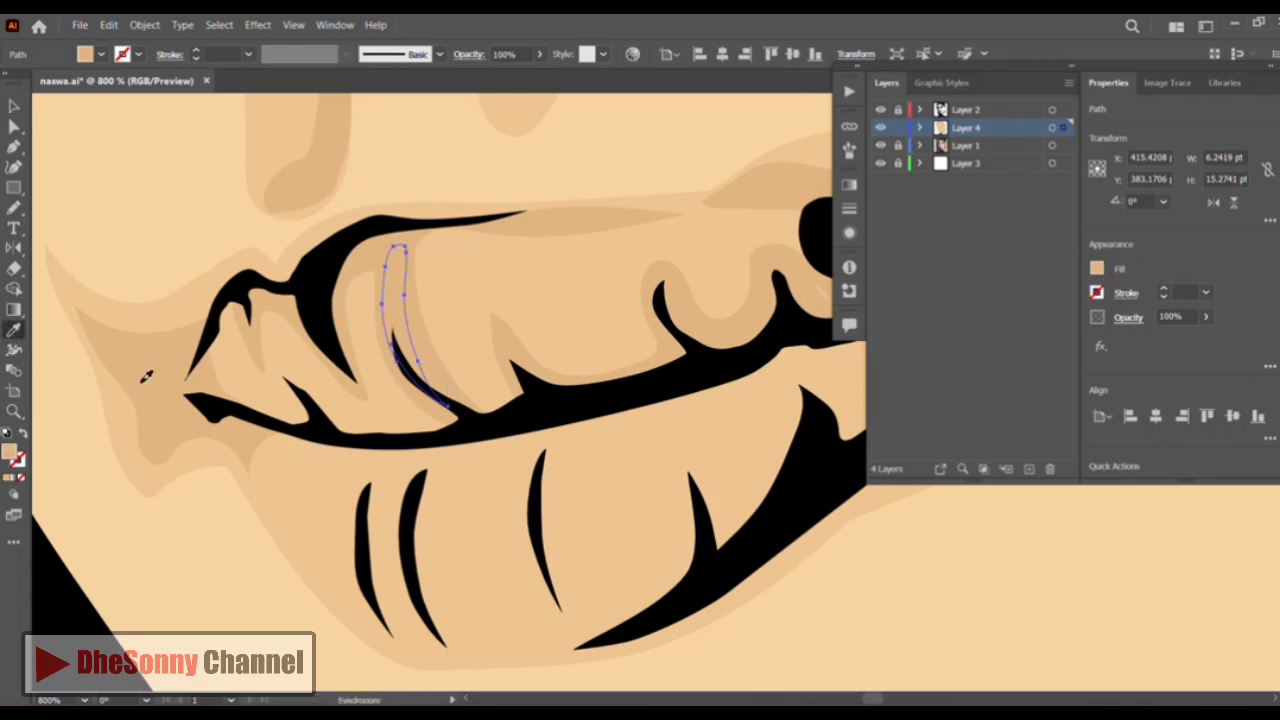
pyautogui.click(13, 105)
pyautogui.click(80, 191)
# Draw a Pencil shadow about 74 by 35 pt along the lower lip's upper edge and around its creases, filled with the deeper tan, and deselect it
pyautogui.press('space')
pyautogui.moveTo(377, 300)
pyautogui.mouseDown()
pyautogui.moveTo(245, 318)
pyautogui.moveTo(295, 228)
pyautogui.mouseUp()
pyautogui.press('n')
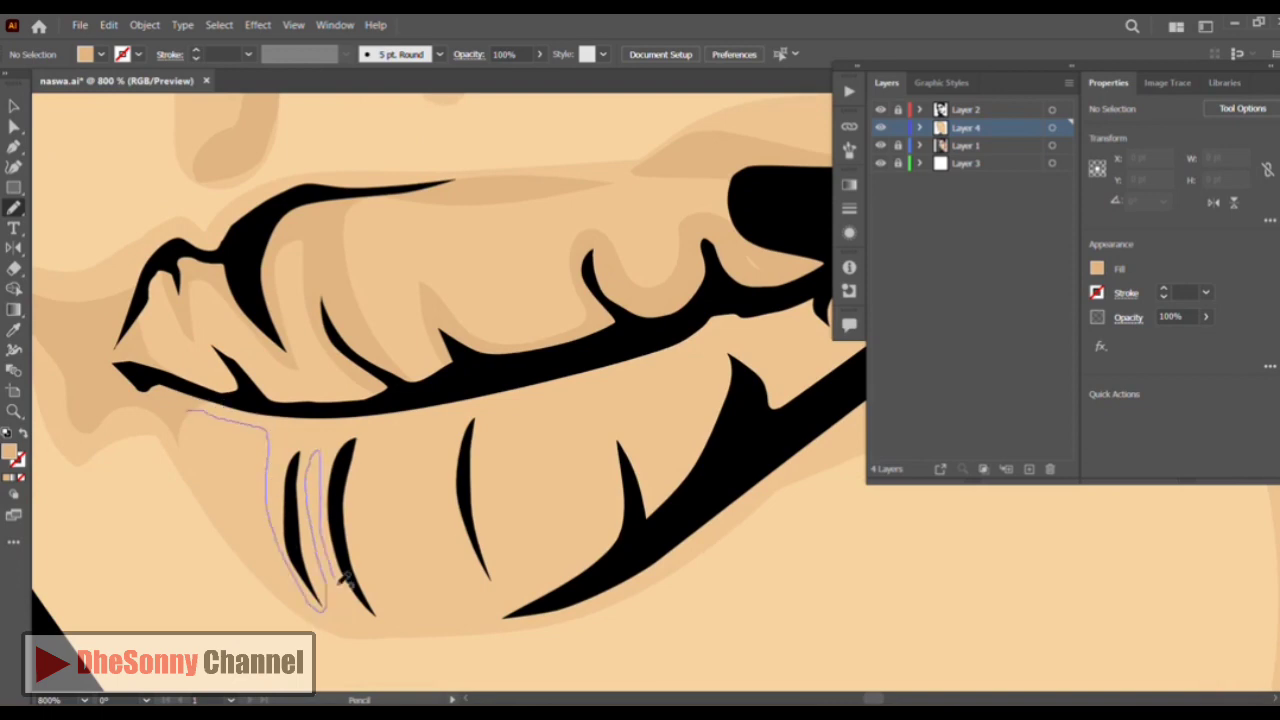
pyautogui.moveTo(561, 423); pyautogui.dragTo(743, 337)
pyautogui.press('space')
pyautogui.moveTo(757, 345); pyautogui.dragTo(597, 383)
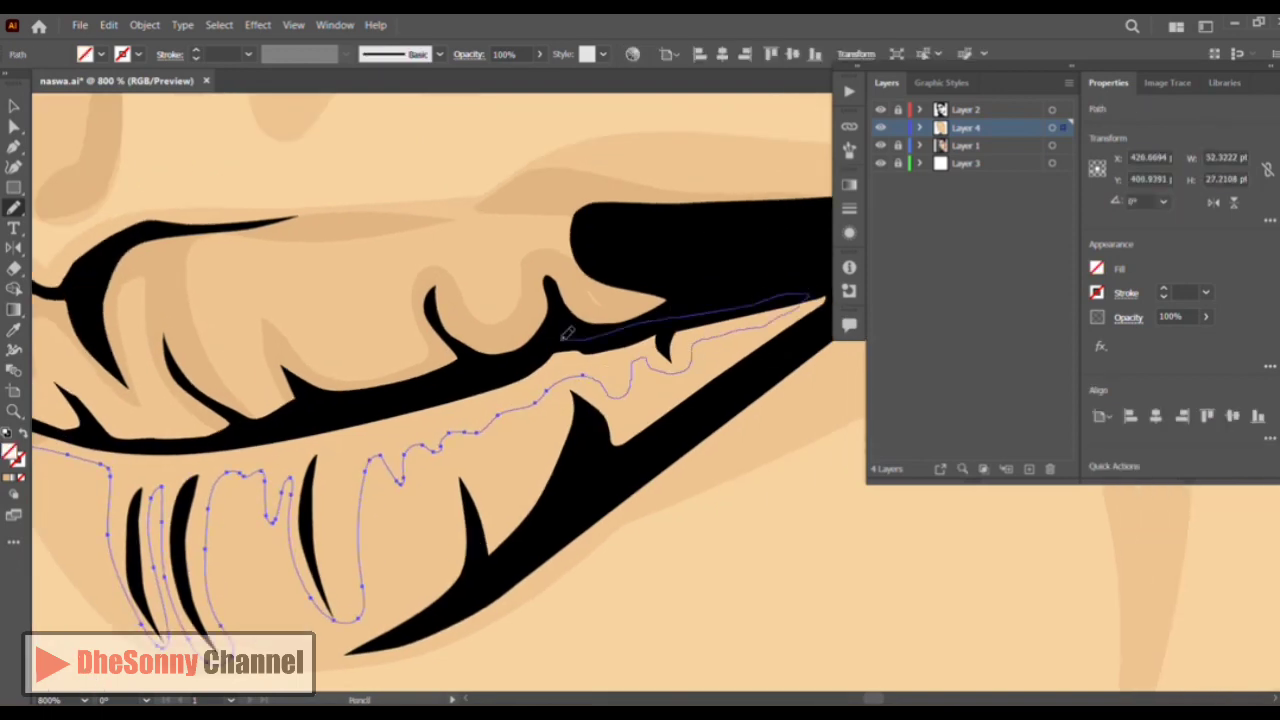
pyautogui.press('space')
pyautogui.moveTo(148, 420); pyautogui.dragTo(378, 472)
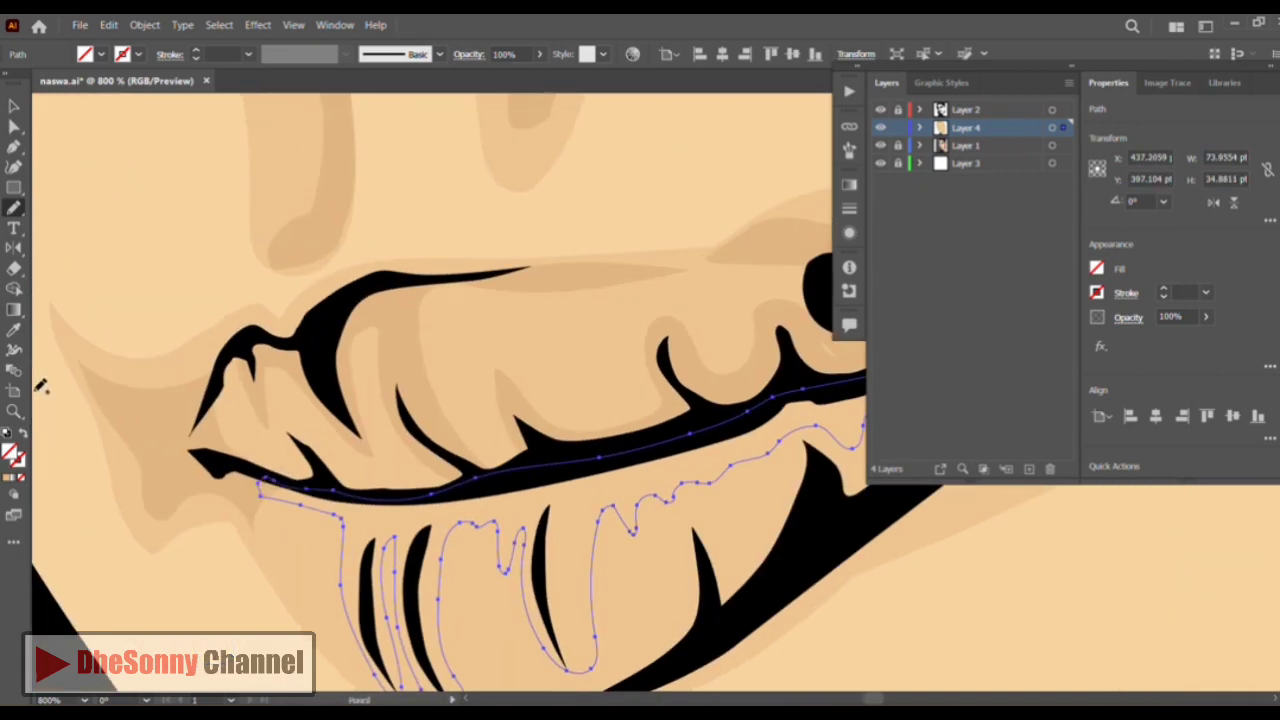
pyautogui.click(13, 329)
pyautogui.click(292, 247)
pyautogui.click(13, 106)
pyautogui.click(526, 363)
# Draw a curved Pencil shadow outline in the skin area between the lower lip and the chin crease
pyautogui.press('space')
pyautogui.moveTo(526, 363)
pyautogui.mouseDown()
pyautogui.moveTo(385, 188)
pyautogui.moveTo(530, 376)
pyautogui.moveTo(468, 358)
pyautogui.mouseUp()
pyautogui.click(13, 207)
pyautogui.moveTo(300, 547); pyautogui.dragTo(675, 409)
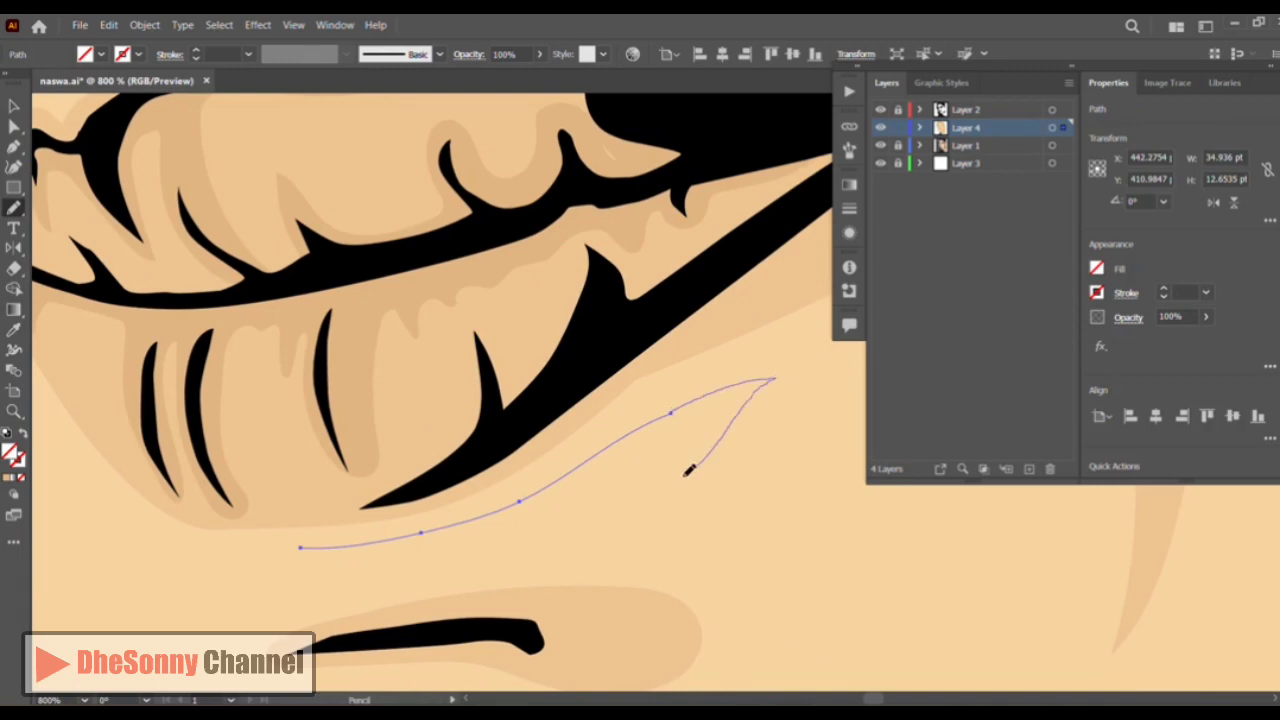
# Draw a freehand shadow about 45 by 21 pt below the lower lip and fill it with the existing darker skin shade
pyautogui.moveTo(686, 472); pyautogui.dragTo(302, 549)
pyautogui.click(340, 324)
pyautogui.click(13, 106)
pyautogui.click(109, 523)
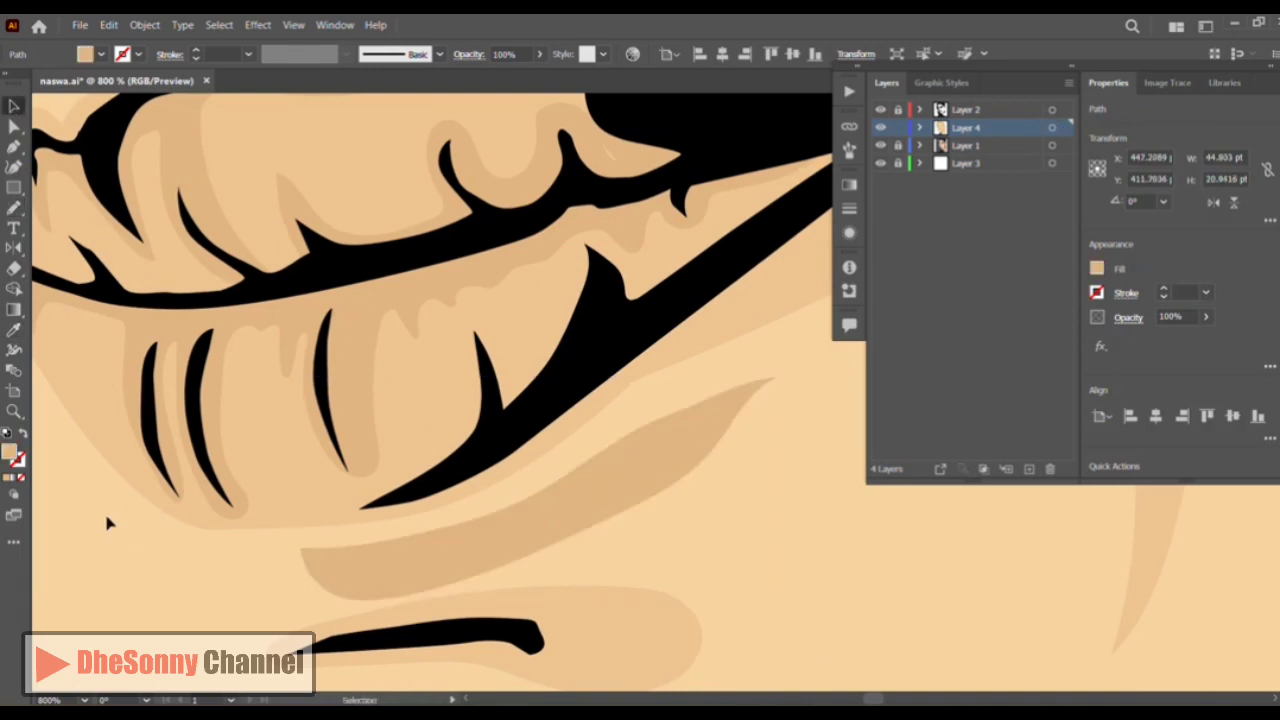
# Draw a shadow about 28 by 6.5 pt around the black chin crease under the lip and fill it with the darker skin shade
pyautogui.press('space')
pyautogui.moveTo(491, 649)
pyautogui.mouseDown()
pyautogui.moveTo(385, 417)
pyautogui.moveTo(228, 405)
pyautogui.mouseUp()
pyautogui.click(13, 207)
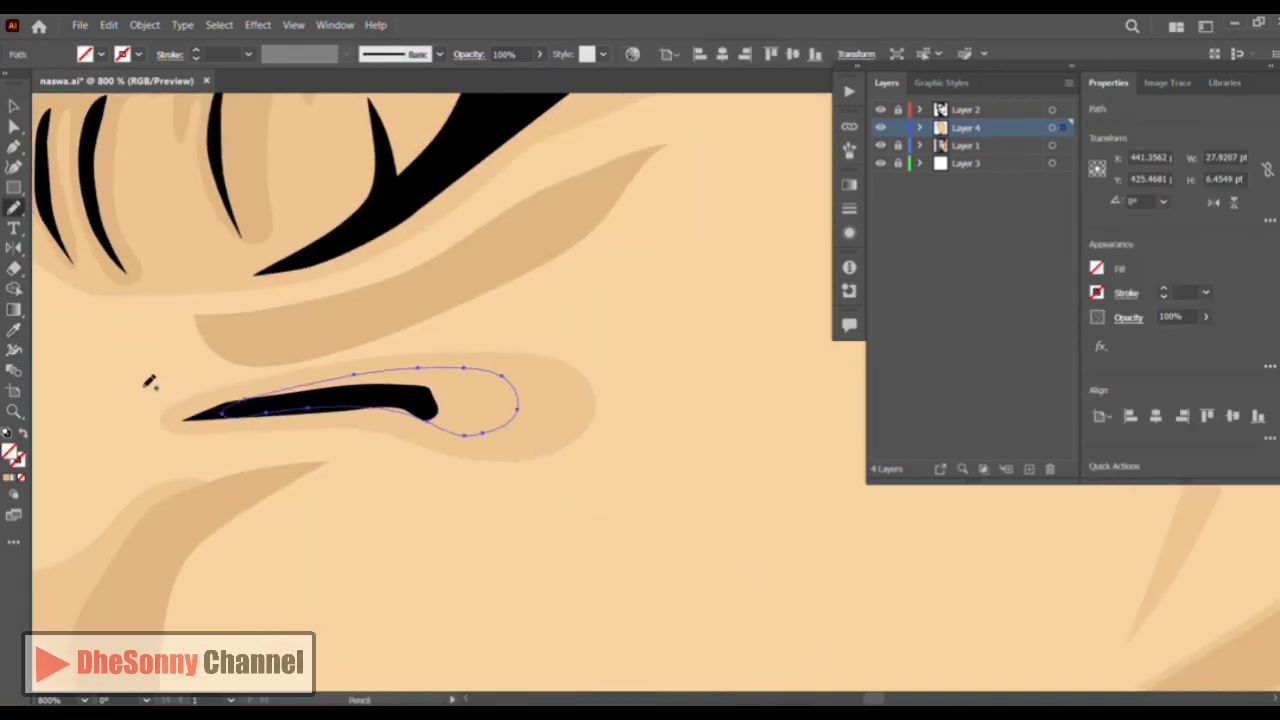
pyautogui.click(13, 330)
pyautogui.click(197, 330)
pyautogui.click(13, 106)
pyautogui.click(106, 340)
# Draw a long narrow shadow inside the smile crease beside the mouth corner and fill it with the darker skin shade
pyautogui.press('space')
pyautogui.moveTo(739, 152)
pyautogui.mouseDown()
pyautogui.moveTo(494, 293)
pyautogui.moveTo(434, 440)
pyautogui.mouseUp()
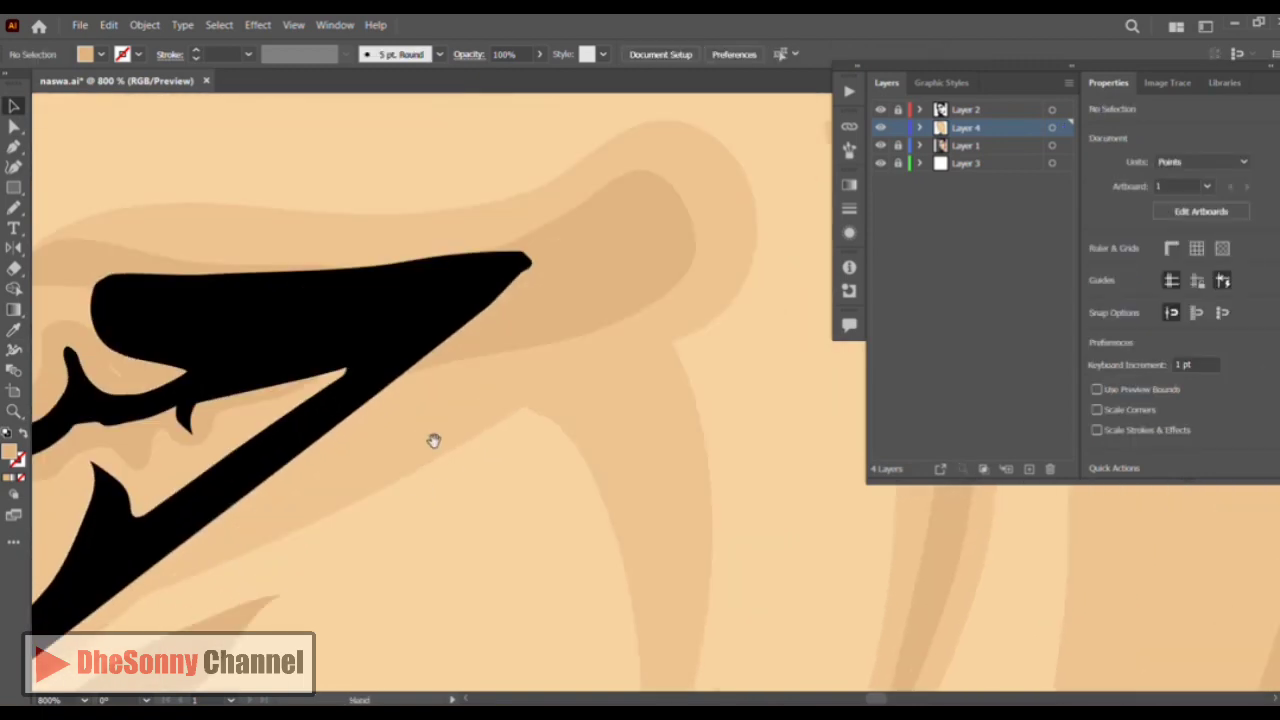
pyautogui.click(13, 207)
pyautogui.press('space')
pyautogui.moveTo(517, 346)
pyautogui.mouseDown()
pyautogui.moveTo(416, 247)
pyautogui.moveTo(543, 458)
pyautogui.mouseUp()
pyautogui.press('space')
pyautogui.moveTo(509, 429); pyautogui.dragTo(431, 280)
pyautogui.moveTo(463, 309)
pyautogui.mouseDown()
pyautogui.moveTo(476, 415)
pyautogui.moveTo(462, 117)
pyautogui.mouseUp()
pyautogui.press('space')
pyautogui.moveTo(473, 121); pyautogui.dragTo(554, 471)
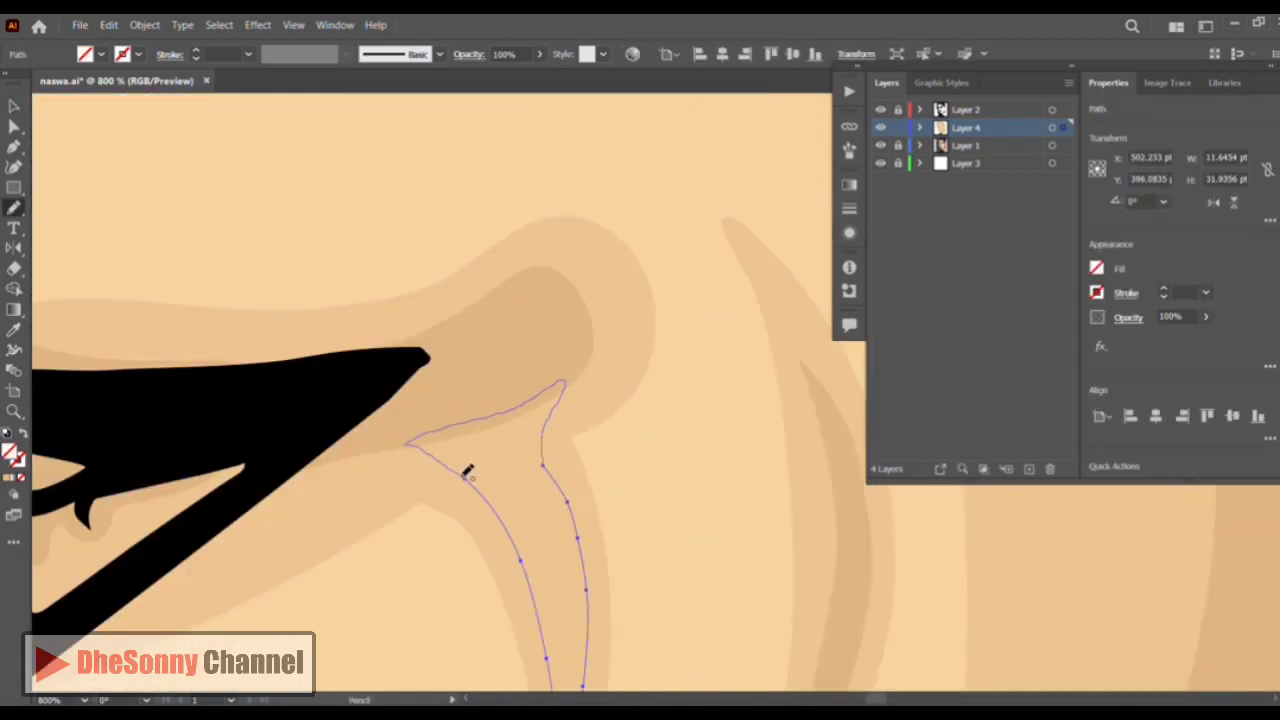
pyautogui.click(428, 326)
pyautogui.click(13, 106)
pyautogui.click(407, 414)
# Draw a shadow about 30 by 21 pt along the underside of the black mouth-corner line and fill it with the darker skin shade
pyautogui.press('space')
pyautogui.moveTo(407, 414); pyautogui.dragTo(423, 194)
pyautogui.moveTo(220, 300); pyautogui.dragTo(523, 303)
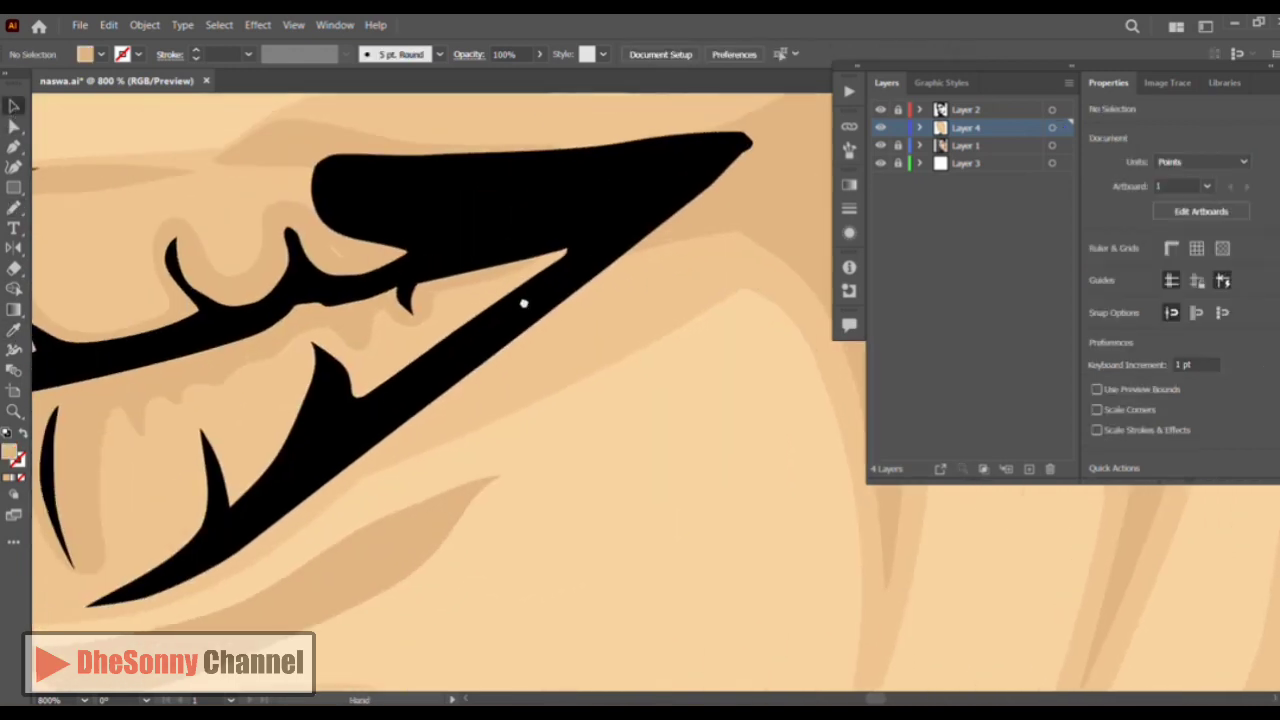
pyautogui.press('n')
pyautogui.moveTo(349, 459); pyautogui.dragTo(350, 448)
pyautogui.click(13, 330)
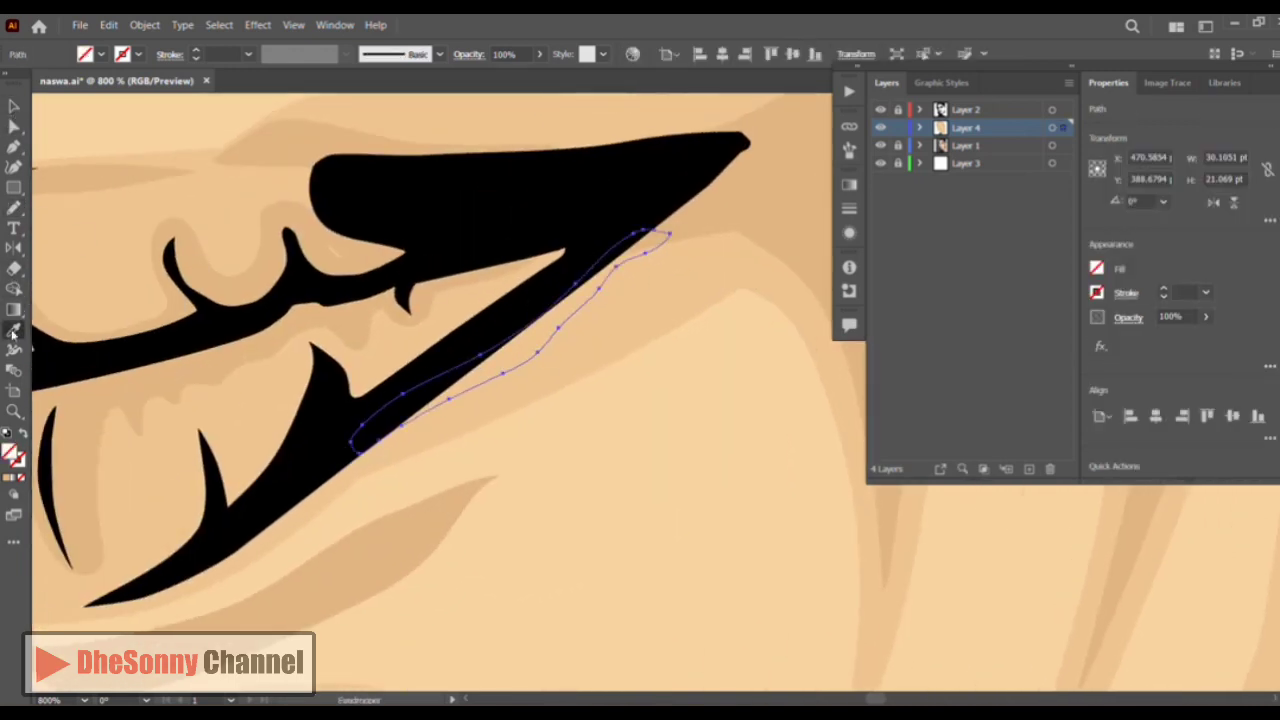
pyautogui.click(106, 174)
pyautogui.click(13, 127)
pyautogui.click(318, 183)
# Start a Pen path at the eyebrow near the light hair strands and trace it up the forehead's shaded side edge
pyautogui.press('space')
pyautogui.moveTo(320, 183); pyautogui.dragTo(236, 596)
pyautogui.hotkey('ctrl', '-')
pyautogui.hotkey('ctrl', '-')
pyautogui.hotkey('ctrl', '-')
pyautogui.hotkey('ctrl', '-')
pyautogui.hotkey('ctrl', '-')
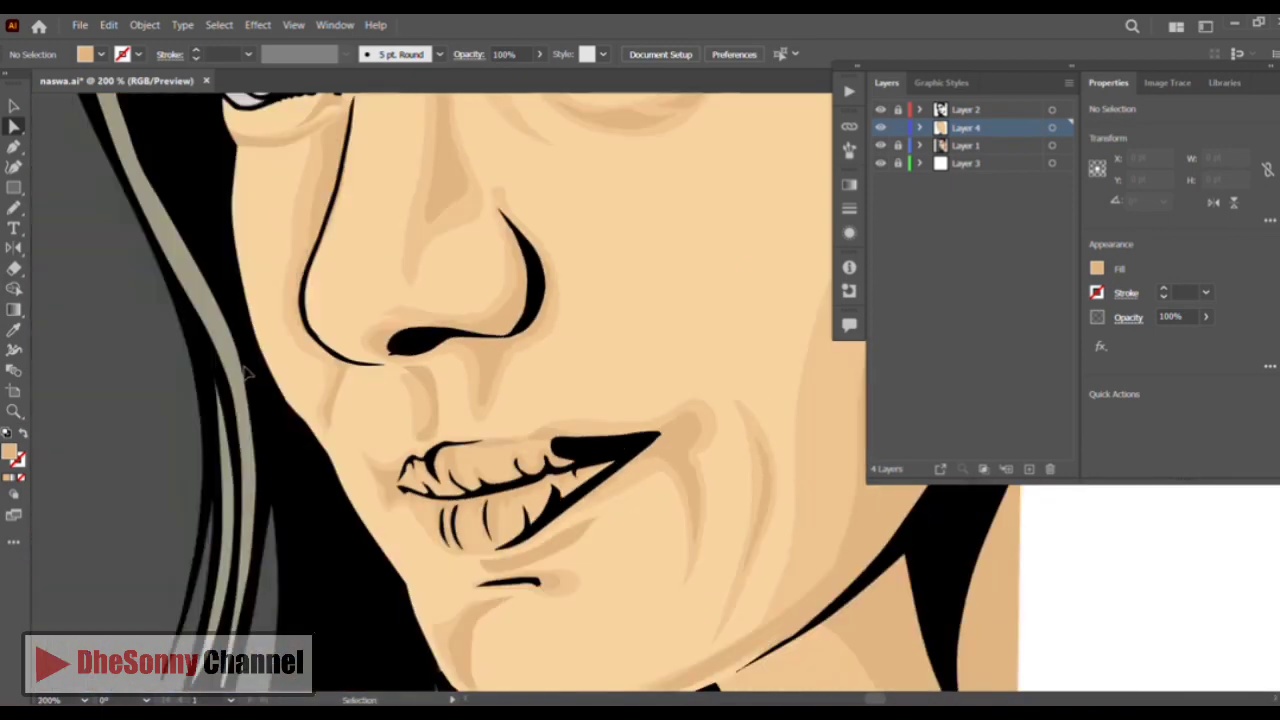
pyautogui.press('space')
pyautogui.moveTo(596, 135); pyautogui.dragTo(498, 490)
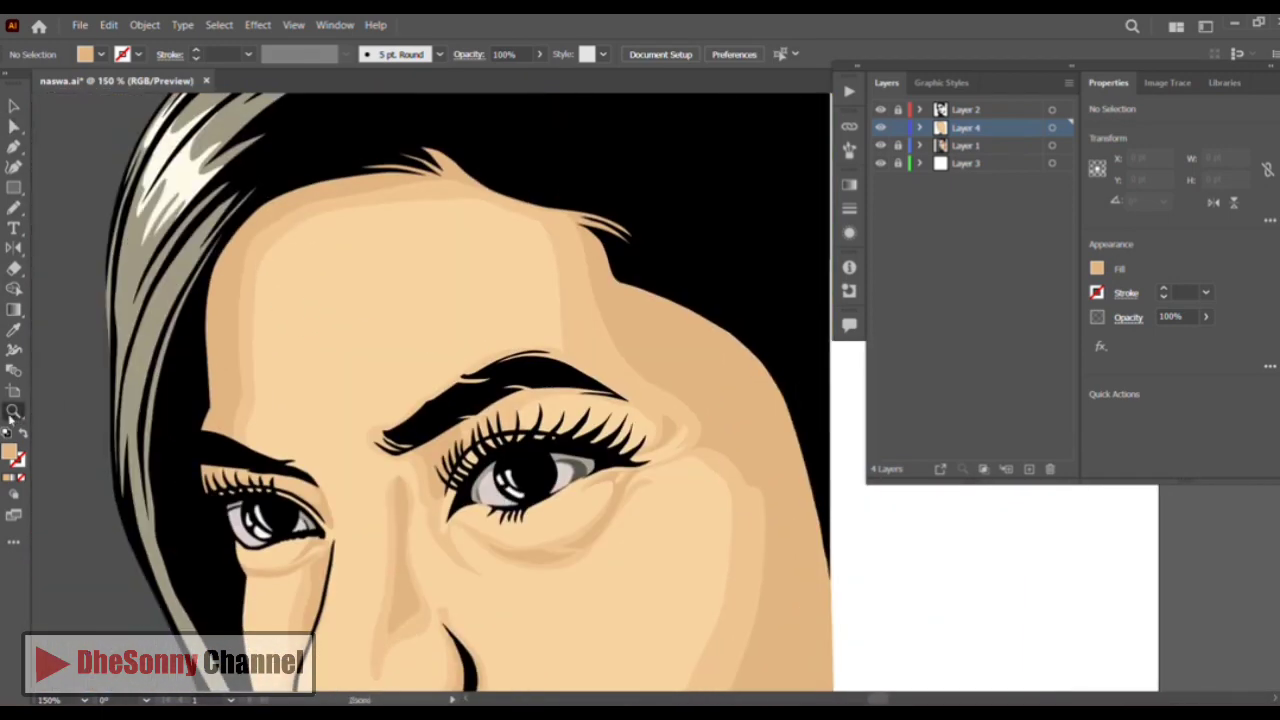
pyautogui.click(452, 363)
pyautogui.click(452, 363)
pyautogui.moveTo(686, 374); pyautogui.dragTo(724, 374)
pyautogui.click(13, 146)
pyautogui.press('space')
pyautogui.moveTo(336, 310); pyautogui.dragTo(343, 114)
pyautogui.click(417, 561)
pyautogui.moveTo(426, 467); pyautogui.dragTo(436, 443)
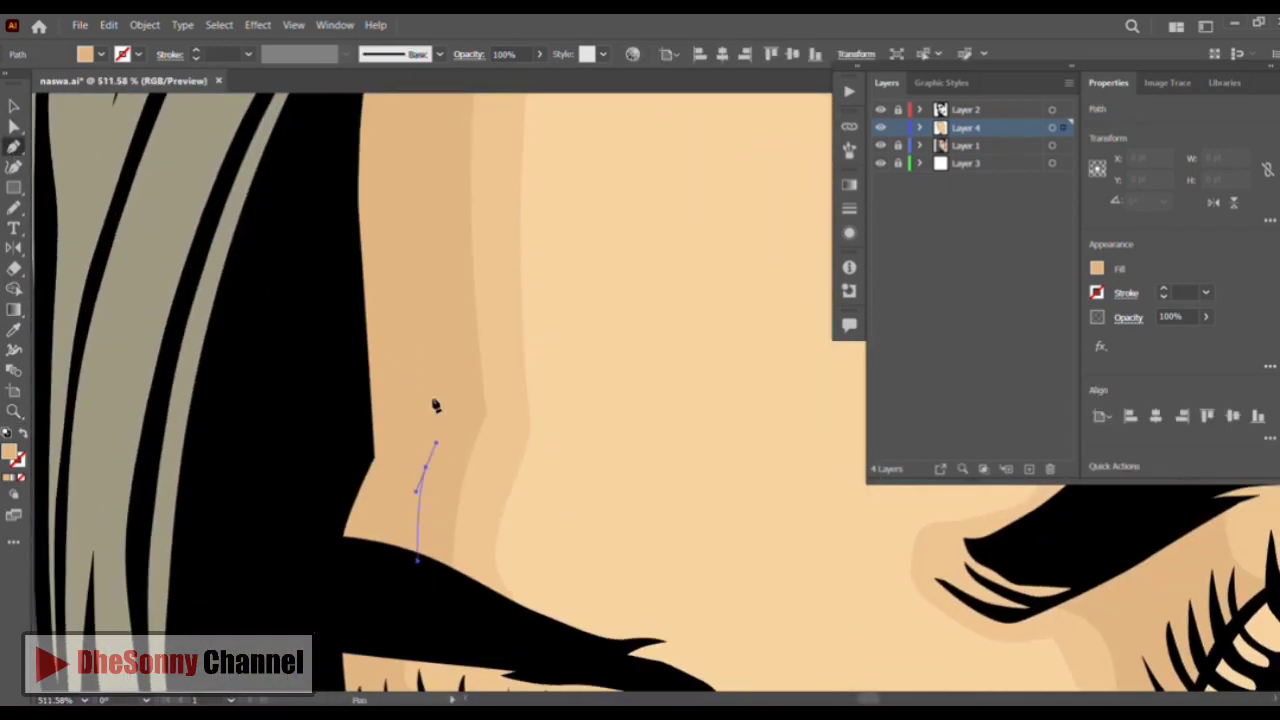
pyautogui.moveTo(437, 226); pyautogui.dragTo(423, 269)
pyautogui.moveTo(480, 186); pyautogui.dragTo(514, 157)
# Continue the Pen path across the top of the forehead, following just below the hairline and its loose strands
pyautogui.moveTo(594, 163); pyautogui.dragTo(414, 366)
pyautogui.moveTo(449, 297); pyautogui.dragTo(486, 280)
pyautogui.moveTo(614, 249); pyautogui.dragTo(380, 308)
pyautogui.moveTo(510, 292); pyautogui.dragTo(545, 286)
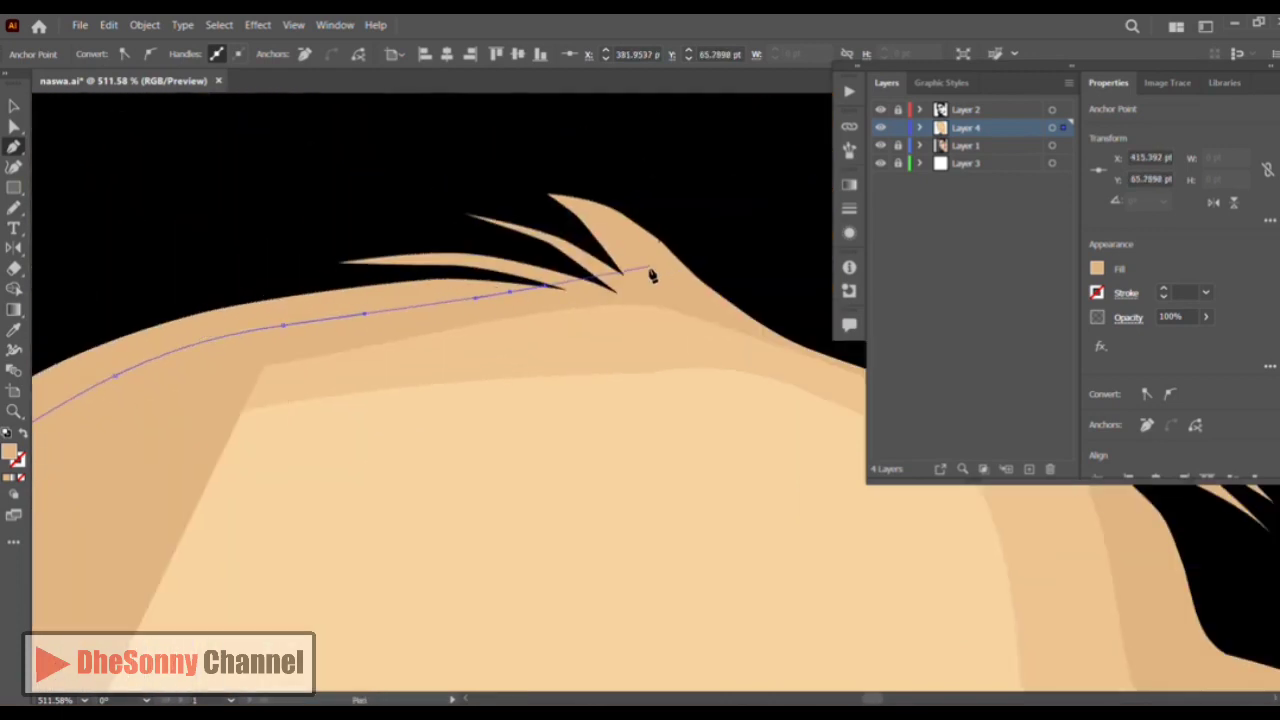
pyautogui.click(582, 295)
pyautogui.click(612, 297)
pyautogui.click(644, 295)
pyautogui.click(648, 256)
pyautogui.moveTo(684, 295); pyautogui.dragTo(709, 306)
# Continue the Pen path down the far side of the forehead and past the temple beside the lashes
pyautogui.moveTo(712, 308); pyautogui.dragTo(418, 266)
pyautogui.click(666, 333)
pyautogui.moveTo(793, 381); pyautogui.dragTo(434, 166)
pyautogui.moveTo(611, 286); pyautogui.dragTo(711, 329)
pyautogui.click(736, 389)
pyautogui.moveTo(740, 394); pyautogui.dragTo(576, 162)
pyautogui.click(578, 210)
pyautogui.click(571, 245)
pyautogui.moveTo(626, 273); pyautogui.dragTo(651, 300)
pyautogui.click(671, 363)
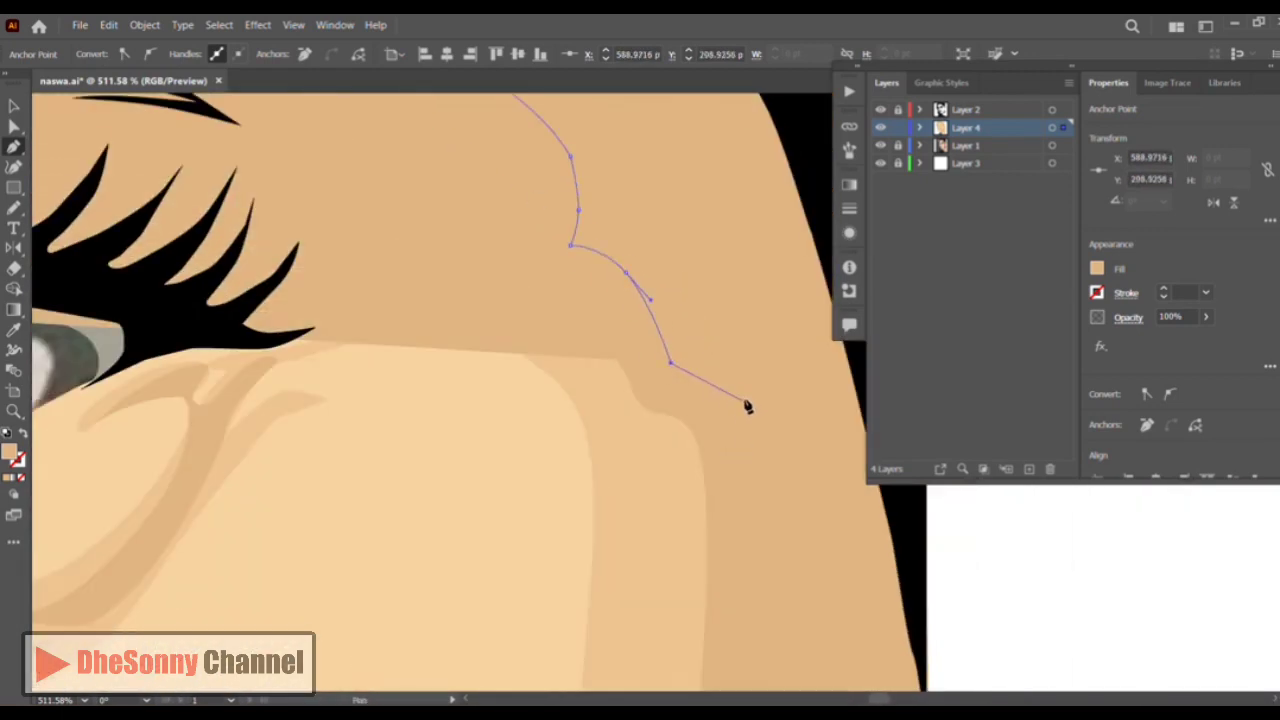
# Extend the Pen path down the side of the cheek with pointed and curved shadow edges
pyautogui.click(748, 405)
pyautogui.moveTo(750, 410); pyautogui.dragTo(642, 110)
pyautogui.moveTo(660, 309); pyautogui.dragTo(675, 209)
pyautogui.moveTo(631, 337); pyautogui.dragTo(597, 446)
pyautogui.click(574, 500)
pyautogui.moveTo(575, 500); pyautogui.dragTo(571, 140)
pyautogui.moveTo(542, 316); pyautogui.dragTo(630, 198)
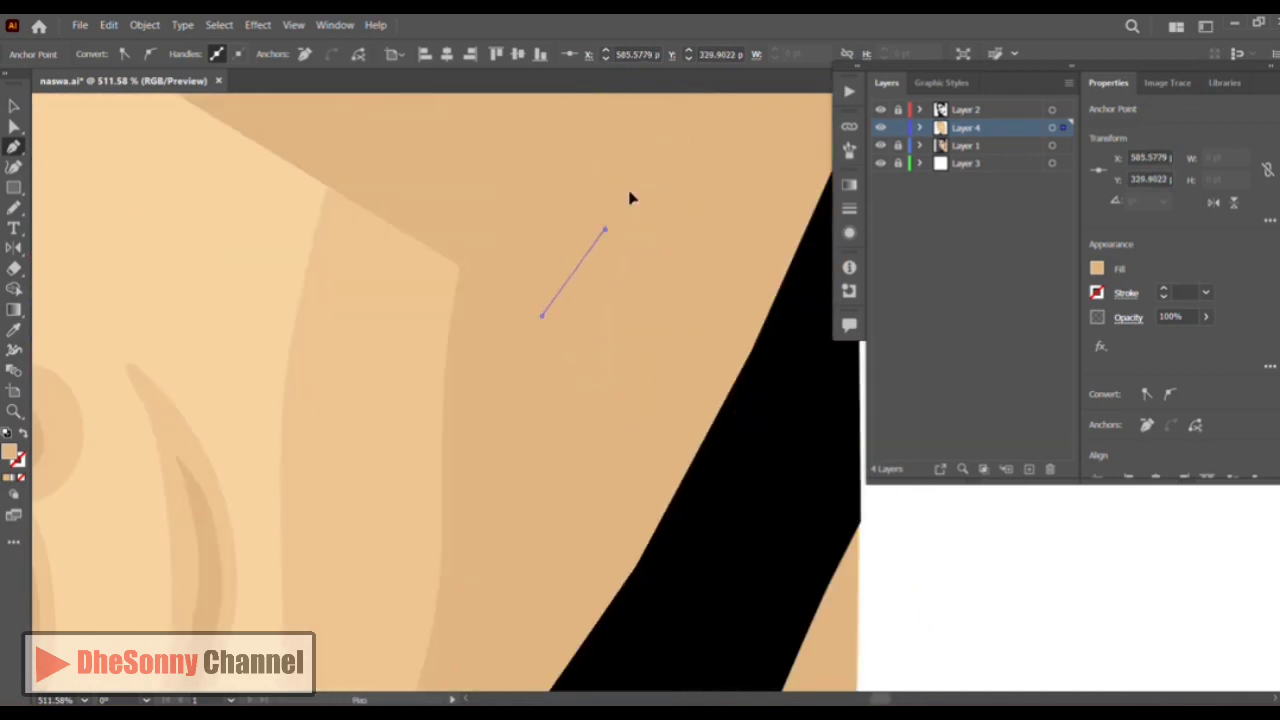
pyautogui.click(709, 137)
# Curve the Pen path down the outer cheek and along the jawline toward the black neck outline
pyautogui.moveTo(671, 364); pyautogui.dragTo(649, 450)
pyautogui.moveTo(650, 452); pyautogui.dragTo(754, 178)
pyautogui.moveTo(674, 322)
pyautogui.mouseDown()
pyautogui.moveTo(603, 426)
pyautogui.moveTo(663, 322)
pyautogui.mouseUp()
pyautogui.moveTo(590, 454); pyautogui.dragTo(537, 523)
pyautogui.moveTo(659, 429); pyautogui.dragTo(705, 386)
pyautogui.moveTo(732, 314); pyautogui.dragTo(433, 522)
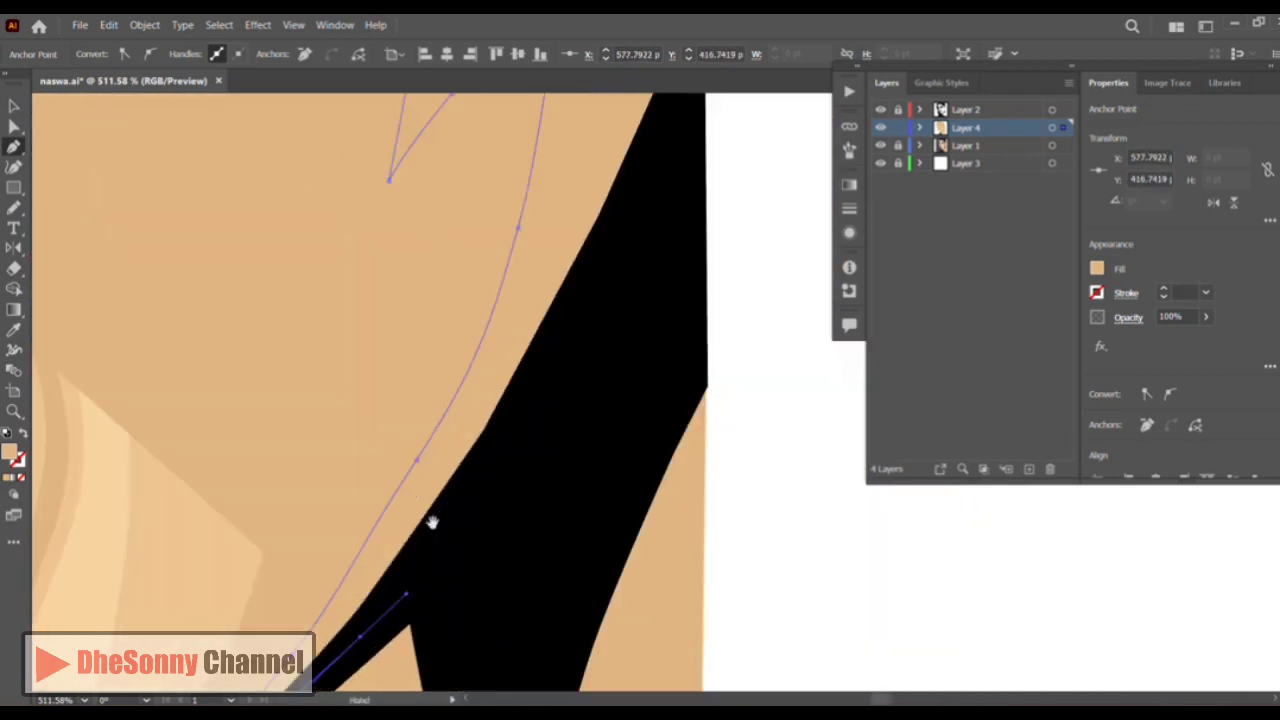
# Bring the Pen path back up outside the face through the black hair beside the cheek and temple
pyautogui.moveTo(506, 455); pyautogui.dragTo(644, 280)
pyautogui.moveTo(644, 280); pyautogui.dragTo(484, 554)
pyautogui.moveTo(546, 366); pyautogui.dragTo(527, 200)
pyautogui.moveTo(527, 170); pyautogui.dragTo(524, 553)
pyautogui.moveTo(520, 220); pyautogui.dragTo(518, 155)
pyautogui.moveTo(518, 155); pyautogui.dragTo(544, 512)
pyautogui.moveTo(517, 269); pyautogui.dragTo(450, 110)
pyautogui.moveTo(350, 150); pyautogui.dragTo(595, 512)
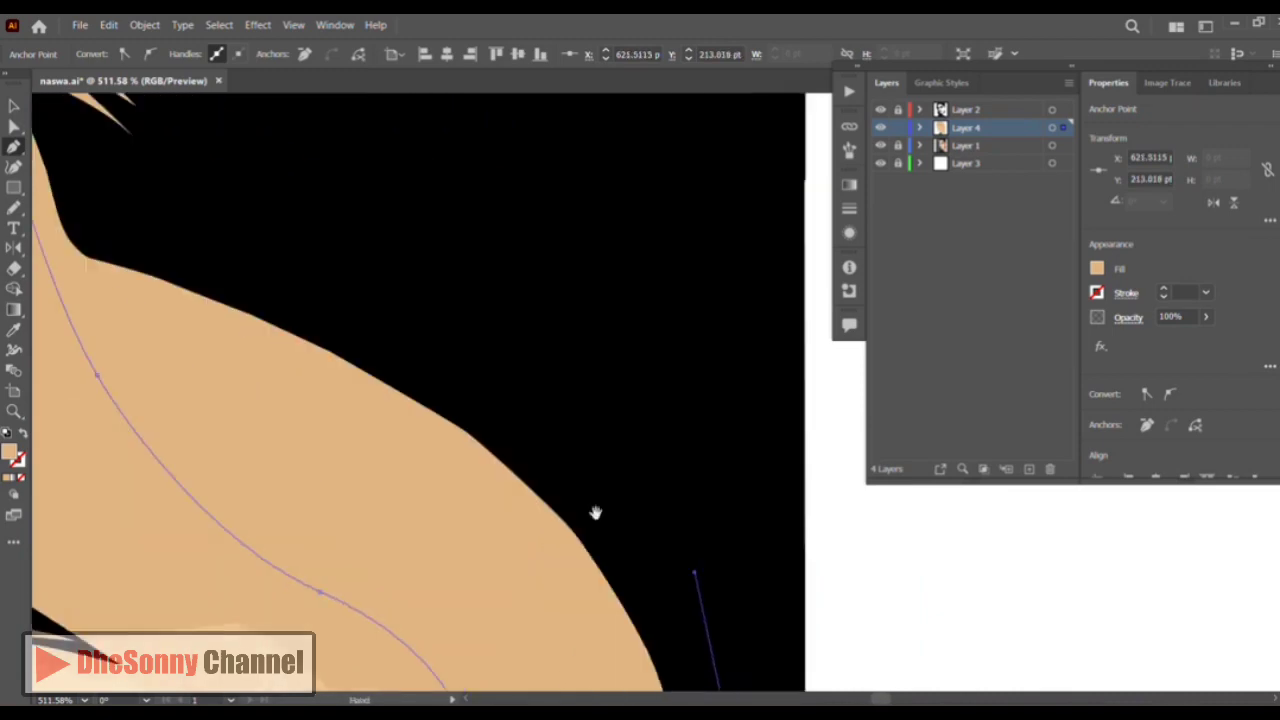
# Carry the Pen path over the hair above the forehead and back down to the starting eyebrow to enclose the face-edge shadow
pyautogui.moveTo(469, 270); pyautogui.dragTo(183, 100)
pyautogui.moveTo(183, 100); pyautogui.dragTo(763, 434)
pyautogui.moveTo(383, 205); pyautogui.dragTo(123, 195)
pyautogui.moveTo(123, 195); pyautogui.dragTo(723, 180)
pyautogui.moveTo(370, 325); pyautogui.dragTo(217, 474)
pyautogui.moveTo(217, 474); pyautogui.dragTo(315, 450)
pyautogui.moveTo(315, 450); pyautogui.dragTo(451, 134)
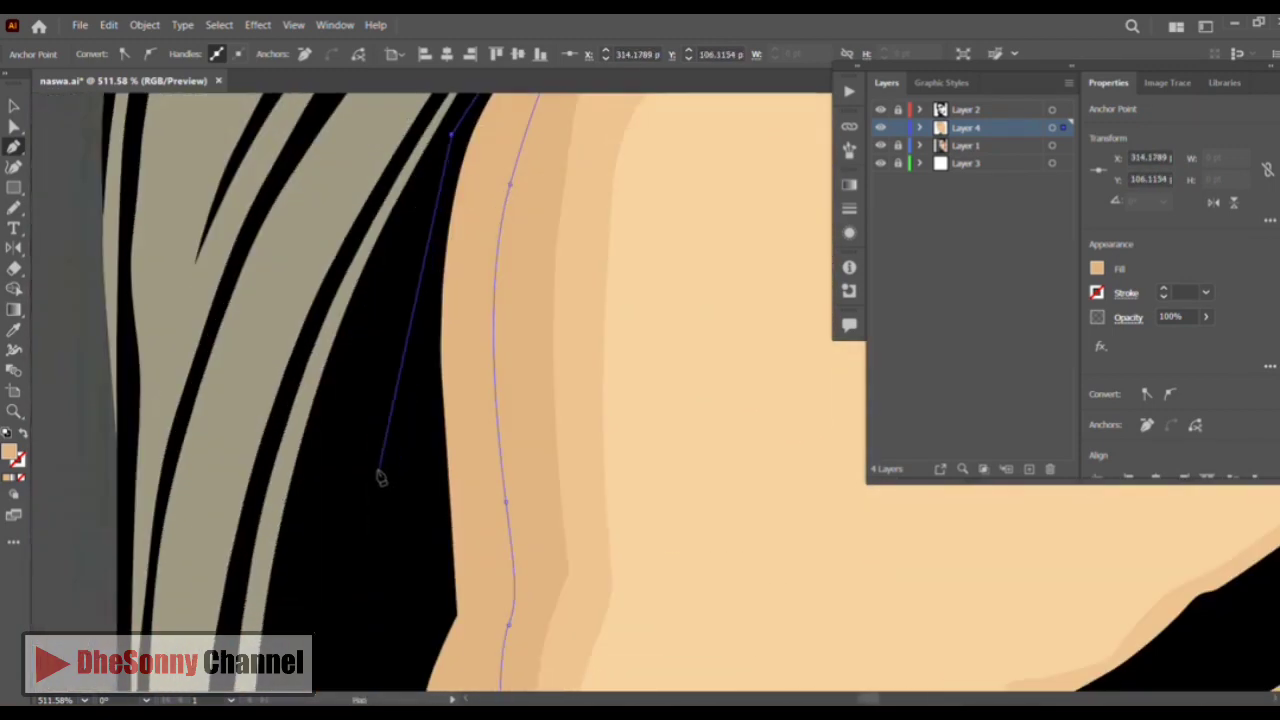
pyautogui.click(377, 450)
pyautogui.moveTo(377, 450); pyautogui.dragTo(462, 197)
pyautogui.click(441, 455)
# Fill the face-edge shadow with a deeper tan than the neighbouring skin shade and deselect it
pyautogui.press('i')
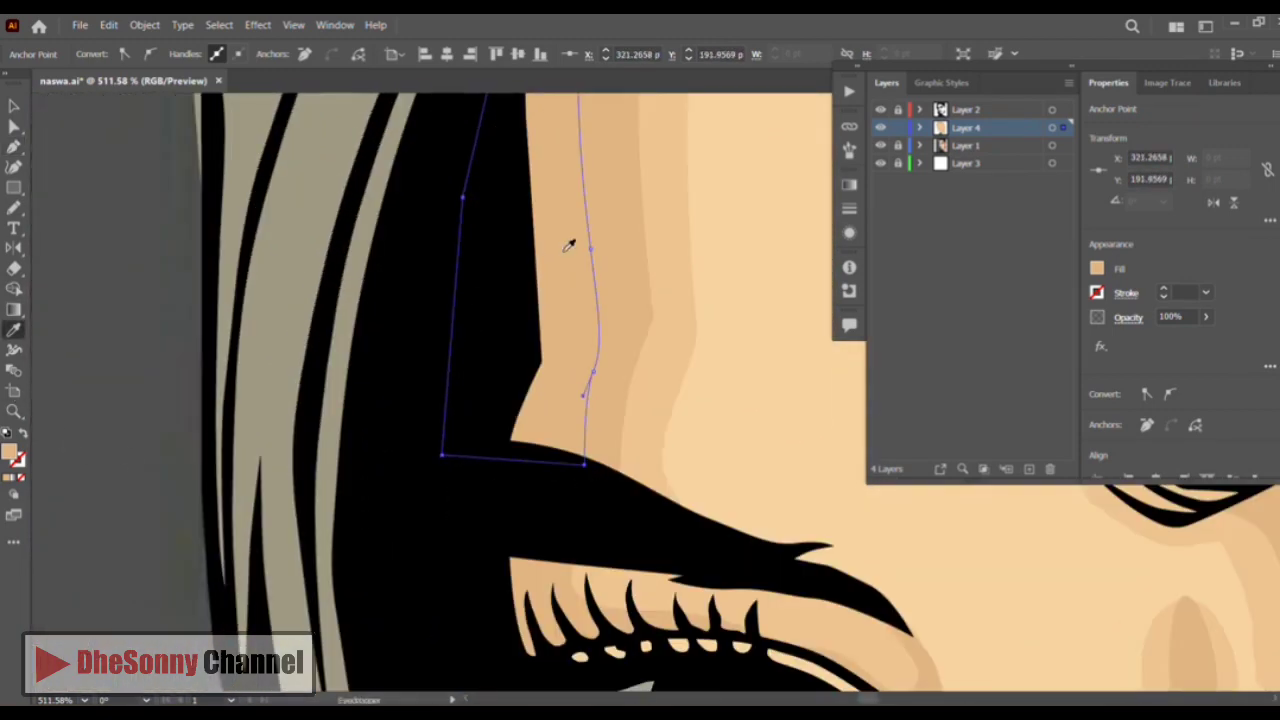
pyautogui.doubleClick(12, 452)
pyautogui.click(628, 403)
pyautogui.click(926, 370)
pyautogui.click(14, 106)
pyautogui.click(272, 192)
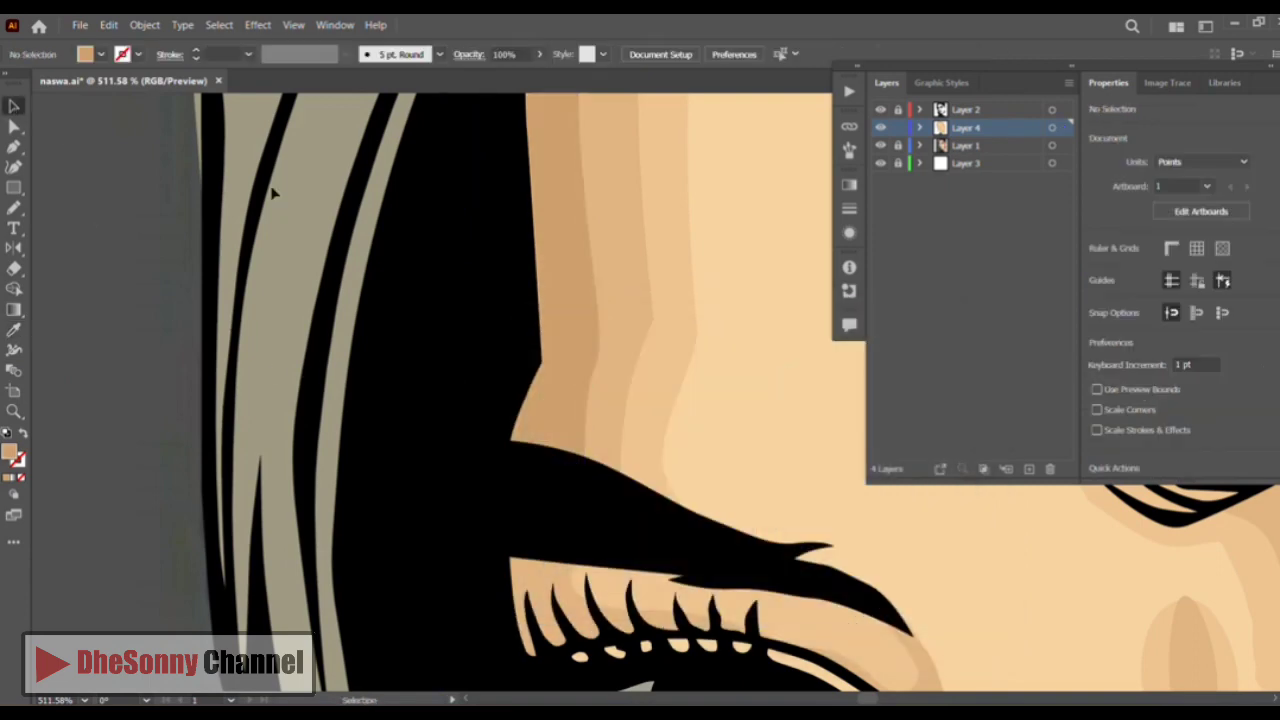
# Draw a shadow about 17 by 18 pt at the outer end of the hair-side eye's upper lid and fill it with the deepest tan
pyautogui.moveTo(368, 312); pyautogui.dragTo(122, 204)
pyautogui.click(14, 208)
pyautogui.moveTo(257, 431); pyautogui.dragTo(229, 338)
pyautogui.moveTo(229, 338); pyautogui.dragTo(288, 346)
pyautogui.moveTo(283, 453); pyautogui.dragTo(231, 338)
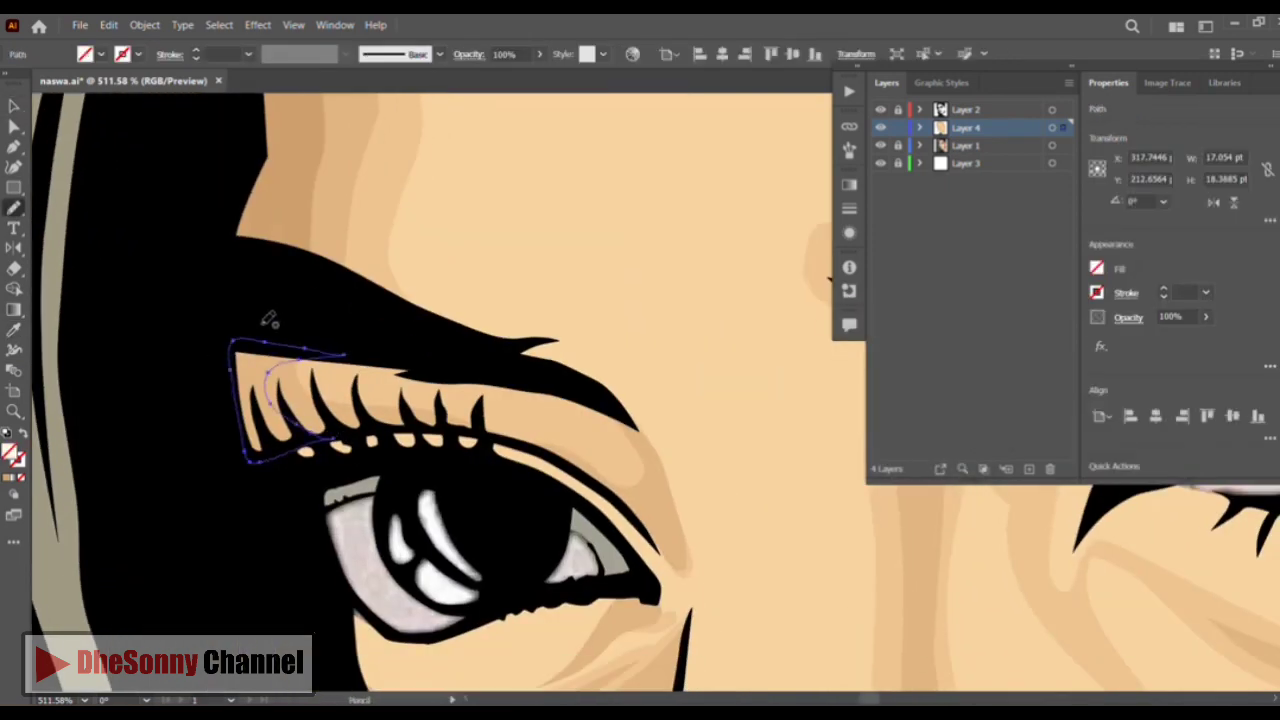
pyautogui.press('i')
pyautogui.click(262, 208)
pyautogui.click(14, 106)
pyautogui.click(141, 341)
# Draw a shadow about 18 by 19 pt at the inner end of the same upper eyelid and fill it with the deepest tan
pyautogui.moveTo(141, 341); pyautogui.dragTo(83, 208)
pyautogui.click(14, 208)
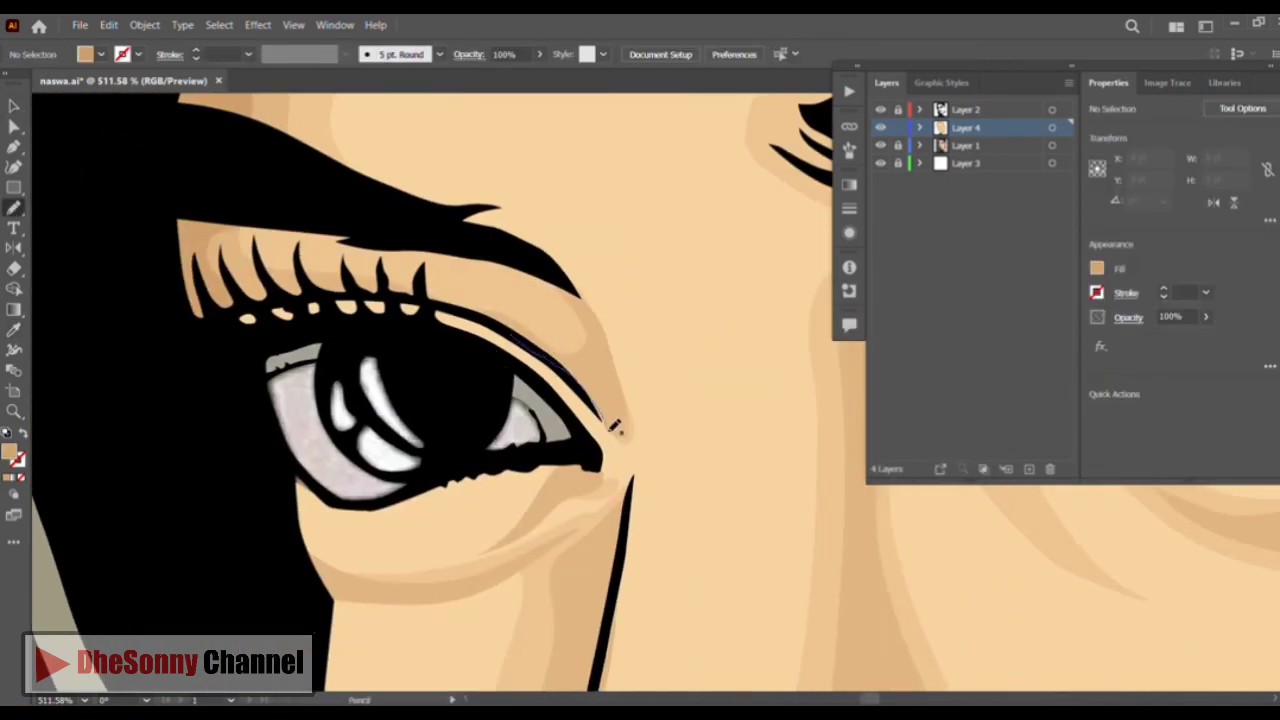
pyautogui.moveTo(620, 375); pyautogui.dragTo(548, 357)
pyautogui.click(191, 238)
pyautogui.click(14, 106)
pyautogui.click(57, 163)
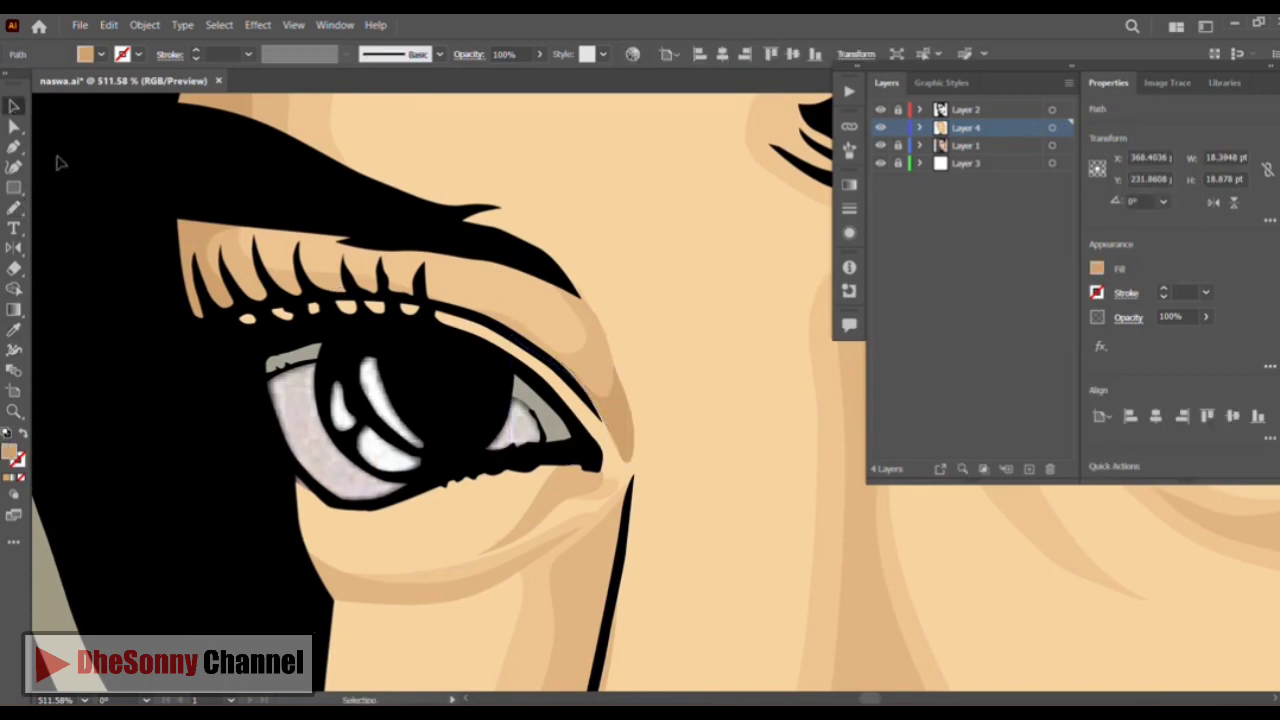
# Draw a small shadow about 11 by 11 pt beneath the inner eye corner and fill it with the deepest tan
pyautogui.click(14, 208)
pyautogui.moveTo(351, 388); pyautogui.dragTo(356, 245)
pyautogui.moveTo(566, 318); pyautogui.dragTo(560, 322)
pyautogui.press('i')
pyautogui.click(622, 280)
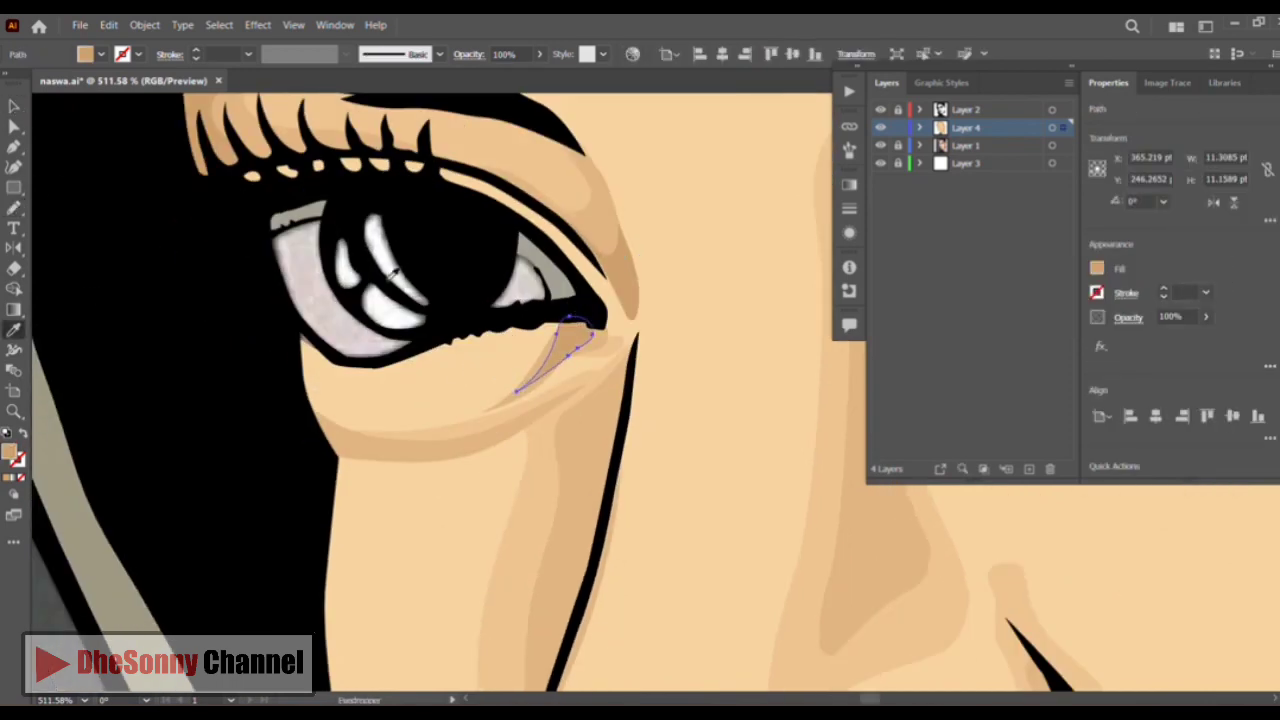
pyautogui.click(14, 106)
pyautogui.click(71, 151)
# Draw a curved shadow along the lower edge of the under-eye bag and fill it with the deepest tan
pyautogui.click(14, 208)
pyautogui.moveTo(365, 466)
pyautogui.mouseDown()
pyautogui.moveTo(327, 368)
pyautogui.moveTo(284, 338)
pyautogui.mouseUp()
pyautogui.press('i')
pyautogui.click(584, 192)
pyautogui.click(14, 106)
pyautogui.click(75, 155)
# Draw a narrow shadow about 15 by 54 pt along the black nose contour below the eye and fill it with the deepest tan
pyautogui.click(14, 208)
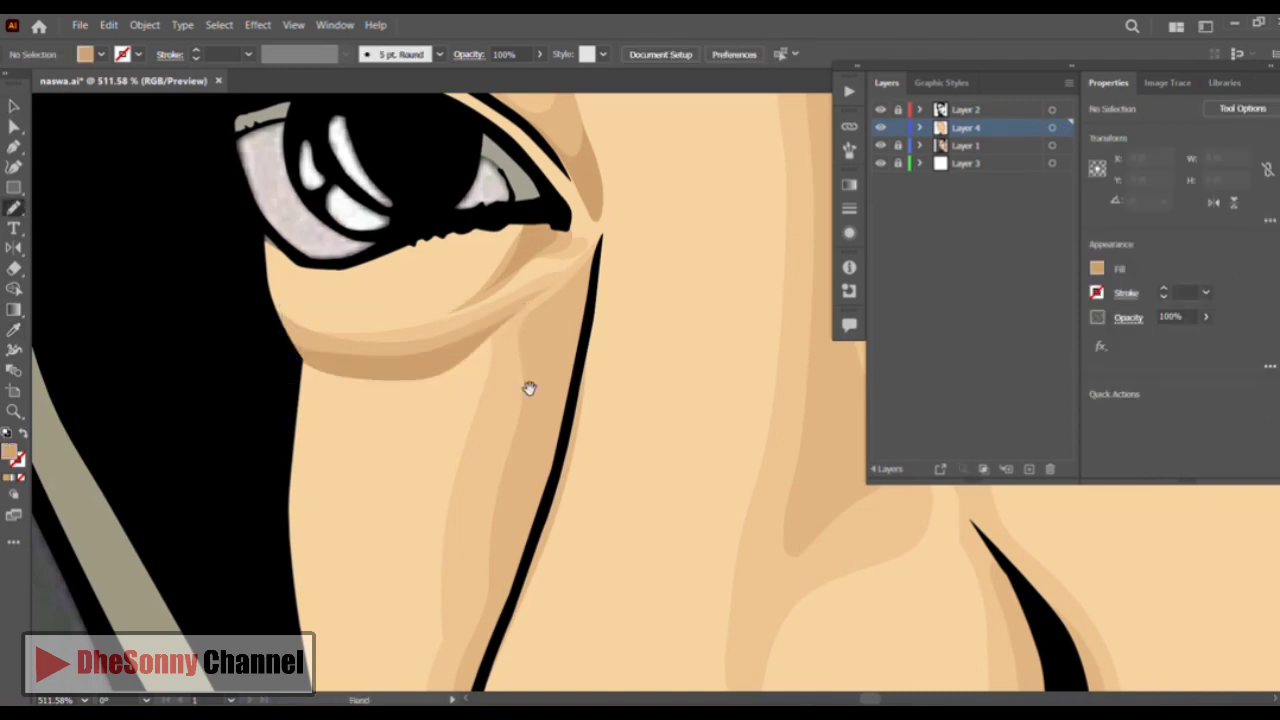
pyautogui.moveTo(529, 388); pyautogui.dragTo(511, 313)
pyautogui.moveTo(578, 165)
pyautogui.mouseDown()
pyautogui.moveTo(537, 223)
pyautogui.moveTo(504, 428)
pyautogui.mouseUp()
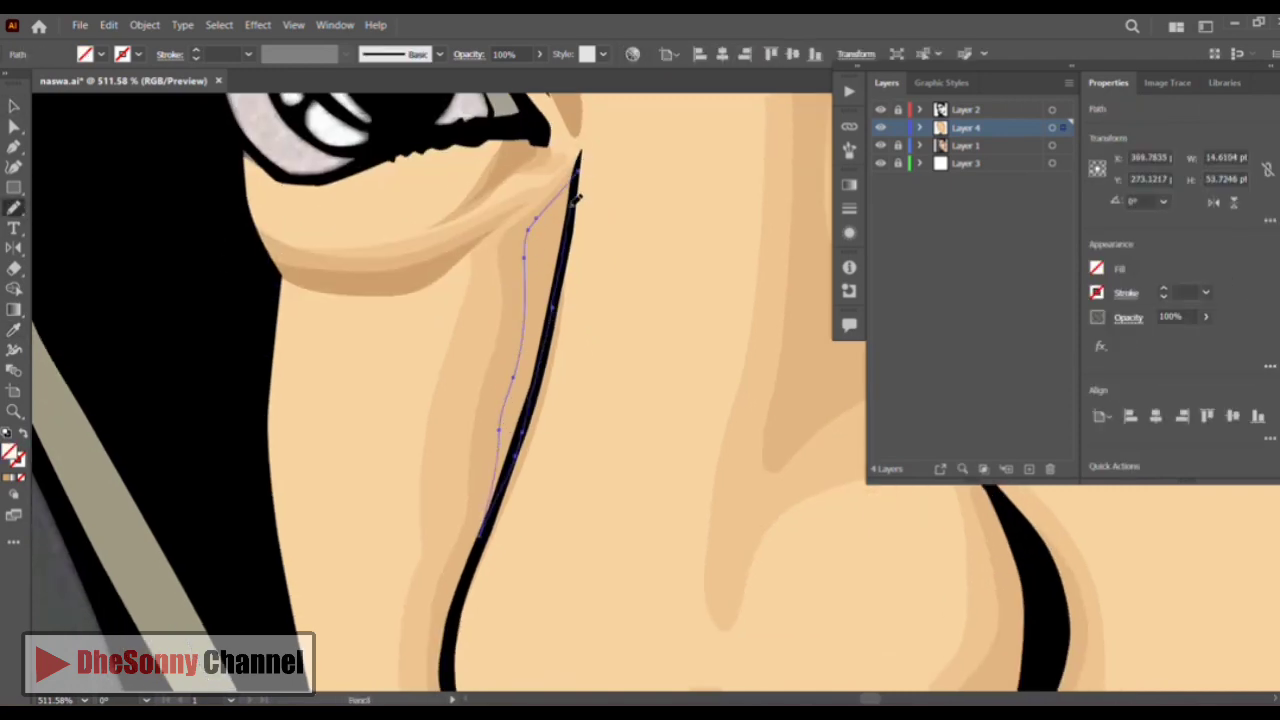
pyautogui.click(14, 330)
pyautogui.click(390, 283)
pyautogui.click(14, 106)
pyautogui.click(80, 160)
# Draw a tapered shadow about 9 by 22 pt in the crease below the nose contour and fill it with the deepest tan
pyautogui.moveTo(394, 433); pyautogui.dragTo(264, 98)
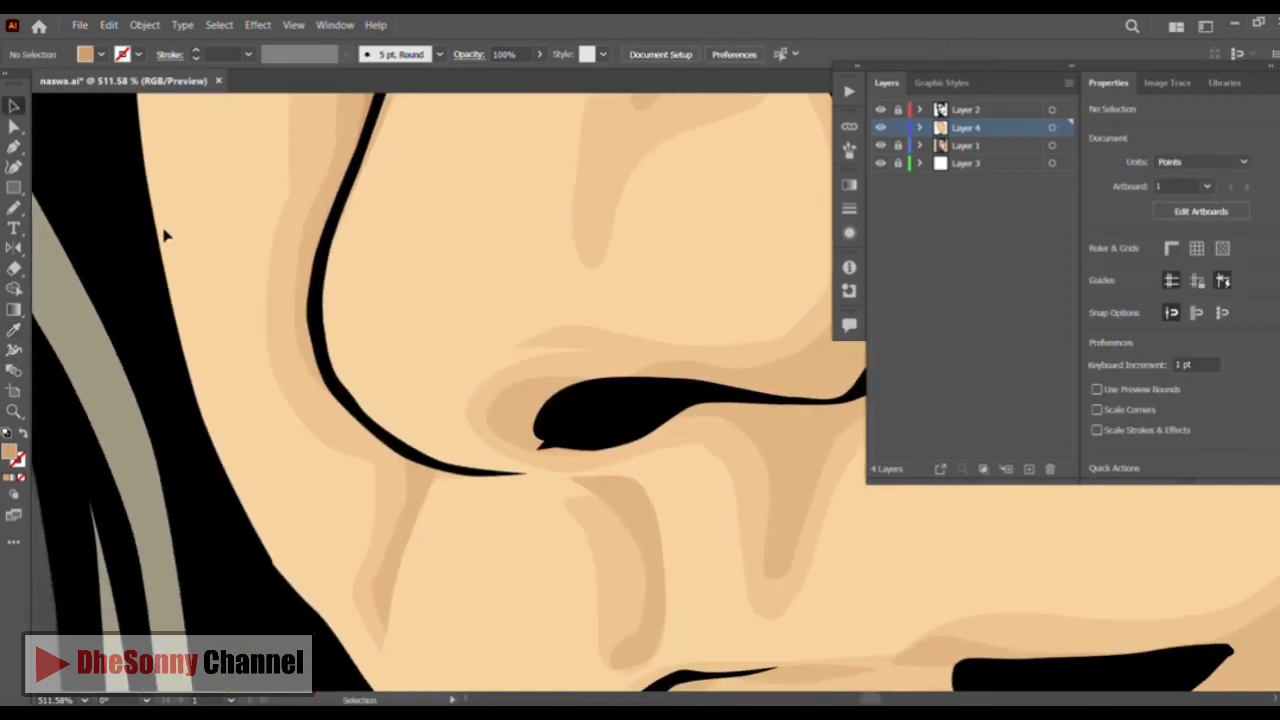
pyautogui.click(14, 208)
pyautogui.moveTo(430, 458); pyautogui.dragTo(437, 464)
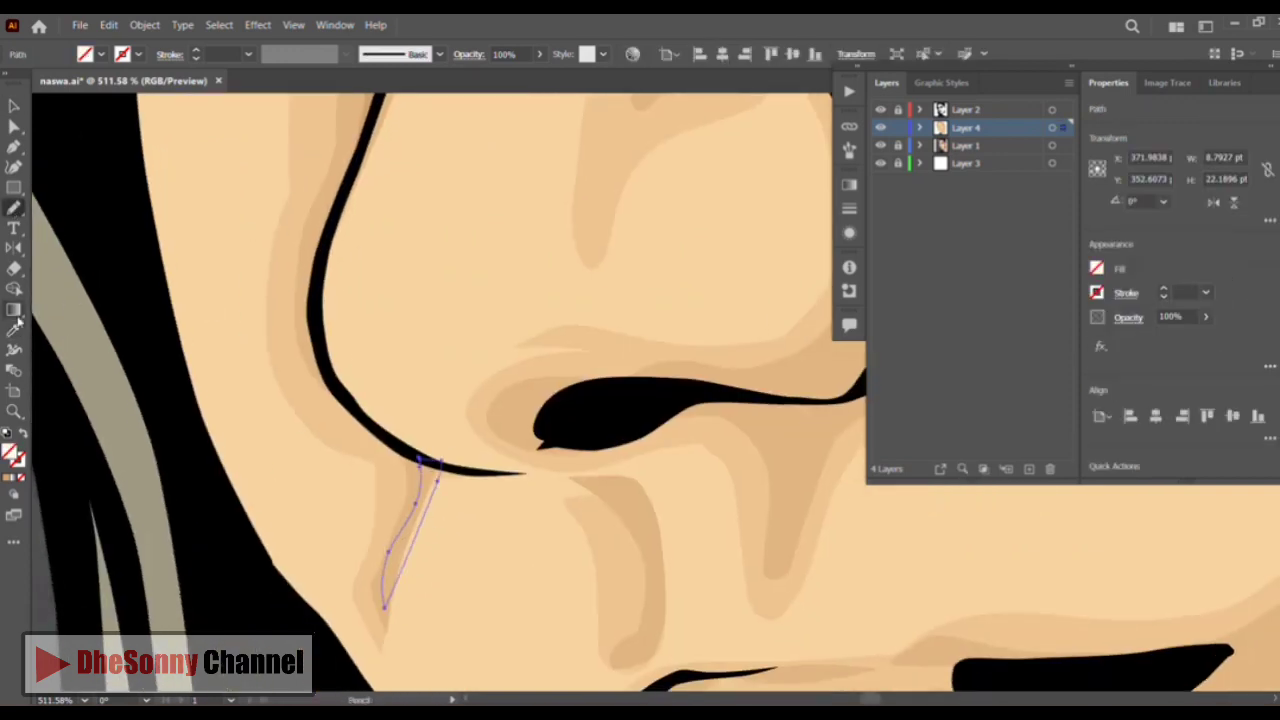
pyautogui.click(14, 330)
pyautogui.moveTo(398, 136); pyautogui.dragTo(374, 302)
pyautogui.click(374, 169)
pyautogui.moveTo(374, 389); pyautogui.dragTo(394, 146)
pyautogui.click(14, 106)
pyautogui.click(75, 155)
# Draw a curved shadow about 36 by 13 pt beneath the black nostril and fill it with the deepest tan
pyautogui.click(14, 208)
pyautogui.moveTo(508, 390); pyautogui.dragTo(350, 382)
pyautogui.click(14, 330)
pyautogui.click(300, 423)
pyautogui.click(14, 106)
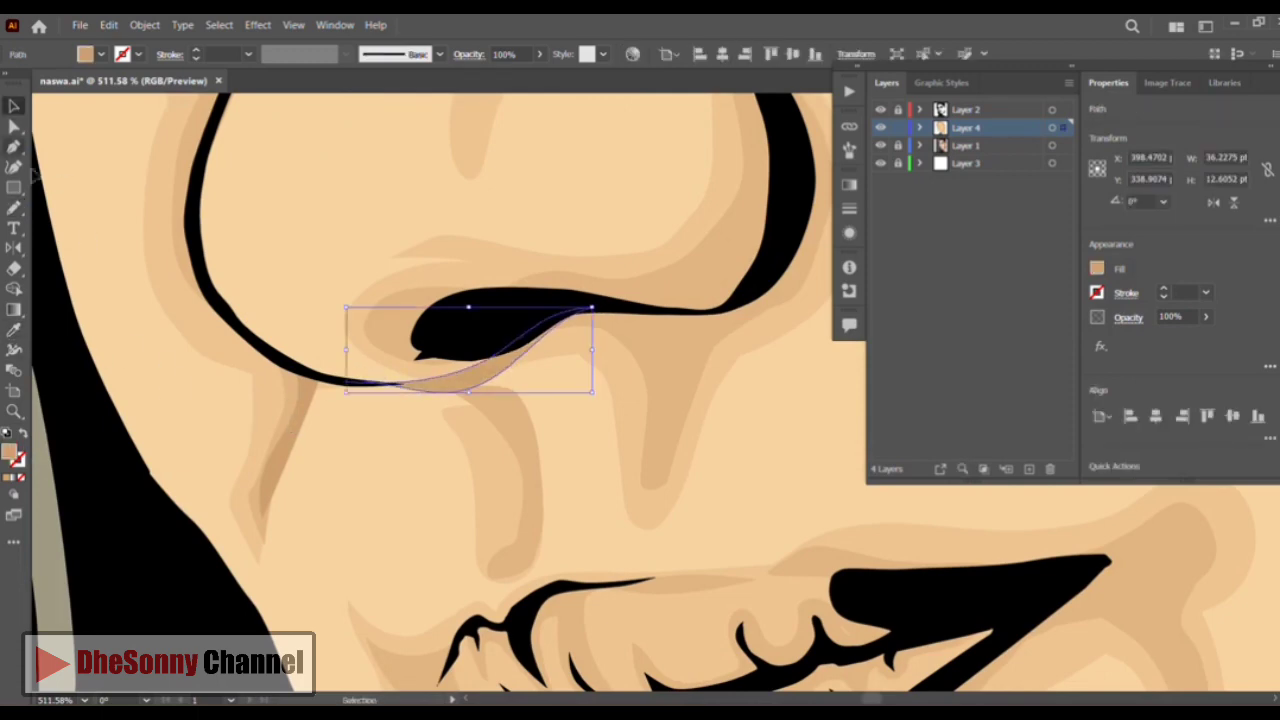
# Draw a rounded shadow about 14 by 9 pt around the outer end of the black nostril and fill it with the deepest tan
pyautogui.click(43, 310)
pyautogui.click(14, 208)
pyautogui.moveTo(436, 300); pyautogui.dragTo(312, 348)
pyautogui.moveTo(356, 385); pyautogui.dragTo(318, 346)
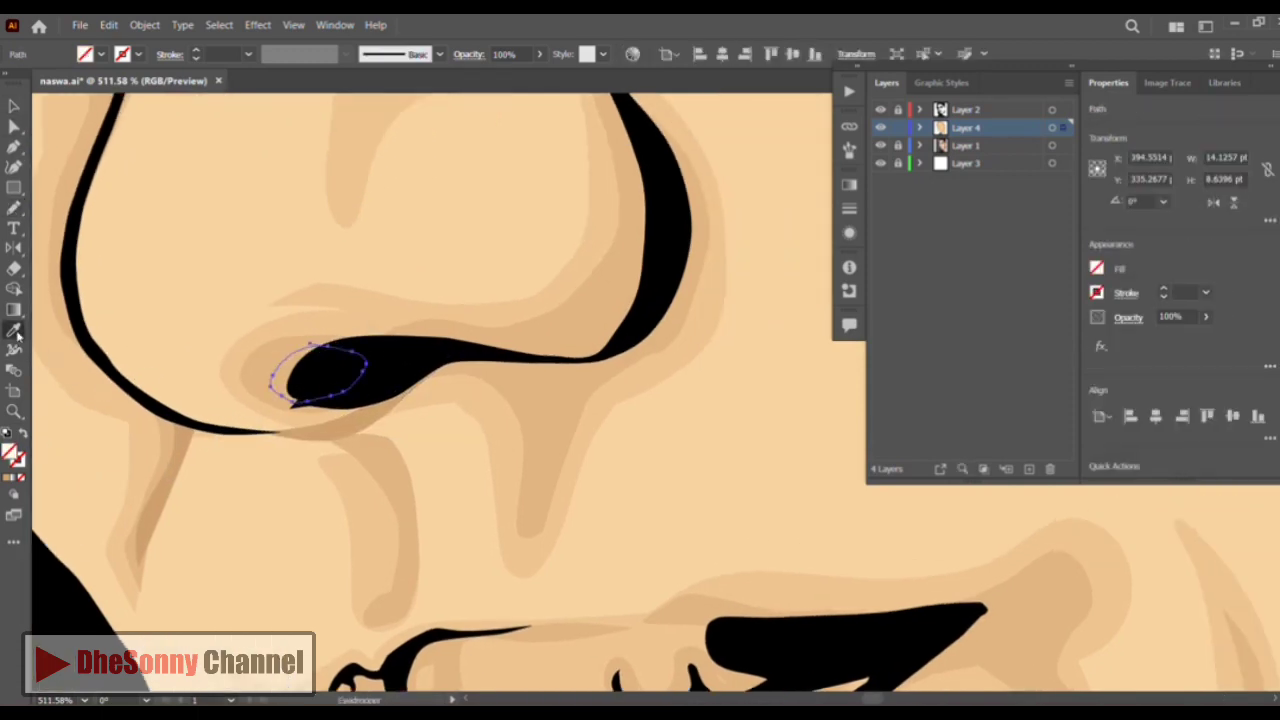
# Draw a curved shadow about 29 by 28 pt along the inner edge of the nose wing and fill it with the deepest tan
pyautogui.moveTo(620, 290); pyautogui.dragTo(645, 165)
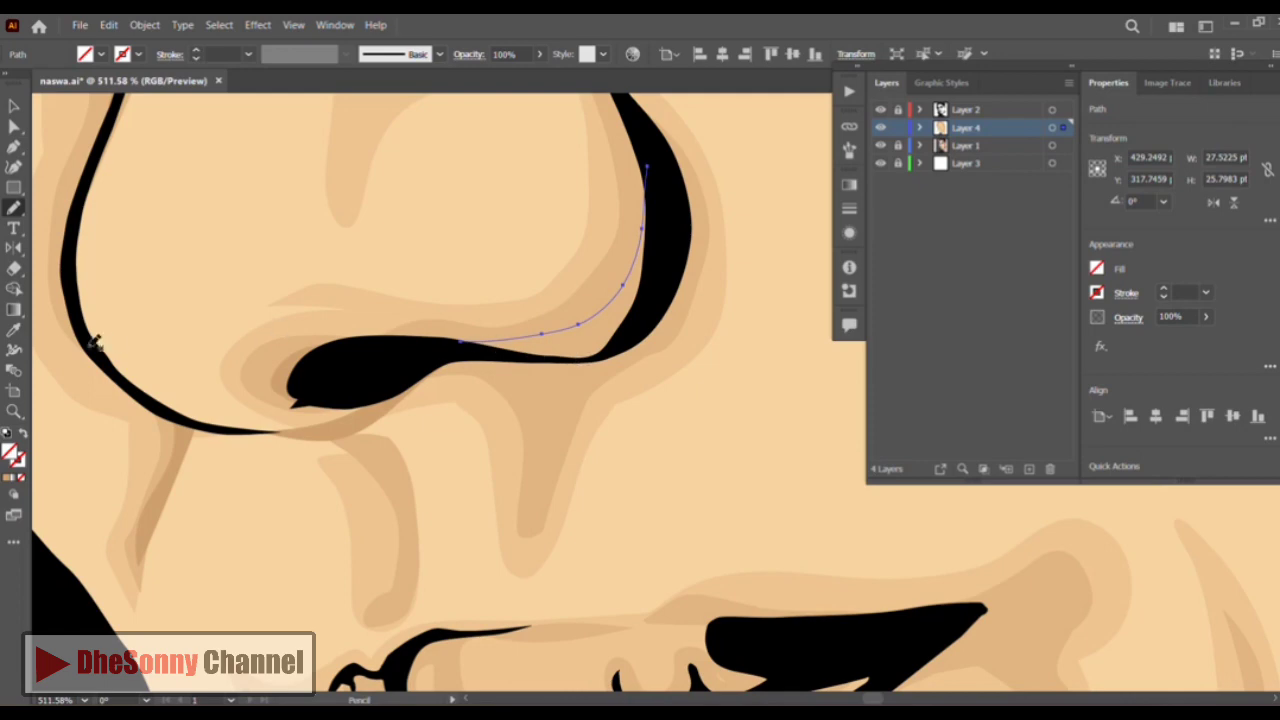
pyautogui.click(14, 330)
pyautogui.click(53, 267)
pyautogui.hotkey('ctrl', 'z')
pyautogui.press('i')
pyautogui.click(333, 422)
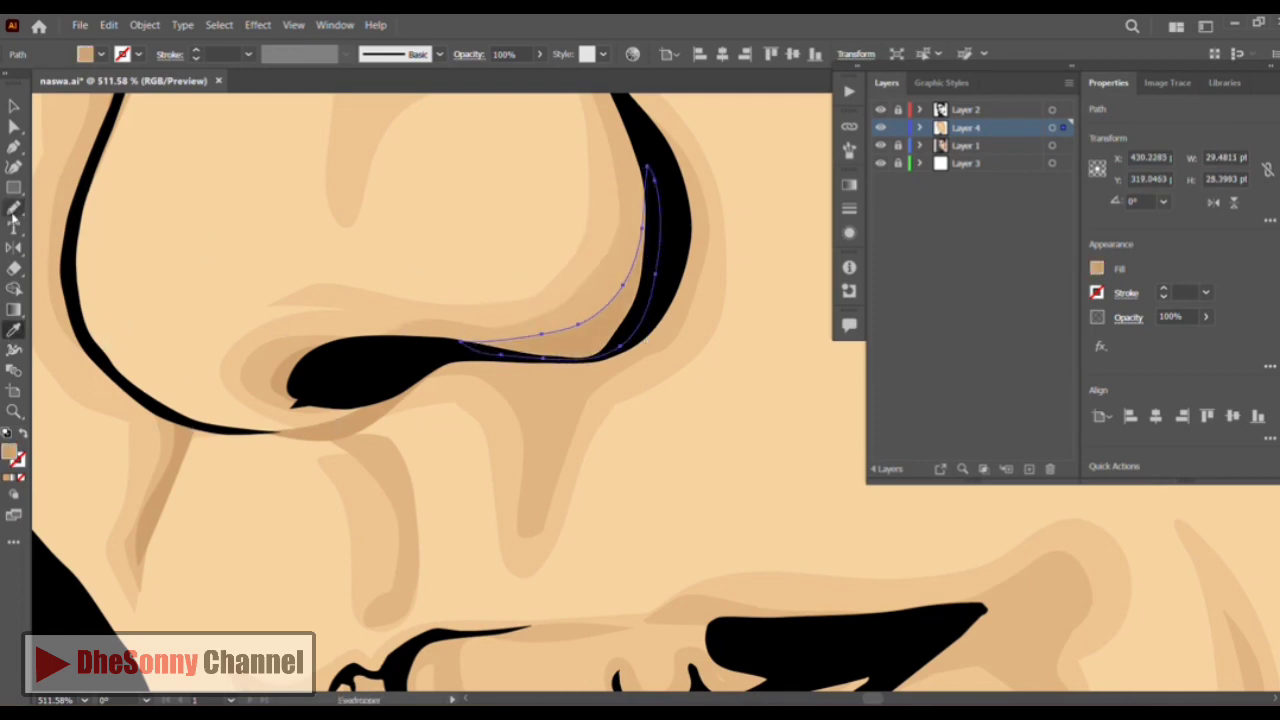
# Draw a curved shadow about 8 by 28 pt in the philtrum above the upper lip and fill it with the deepest tan
pyautogui.click(13, 208)
pyautogui.scroll(-3, 410, 420)
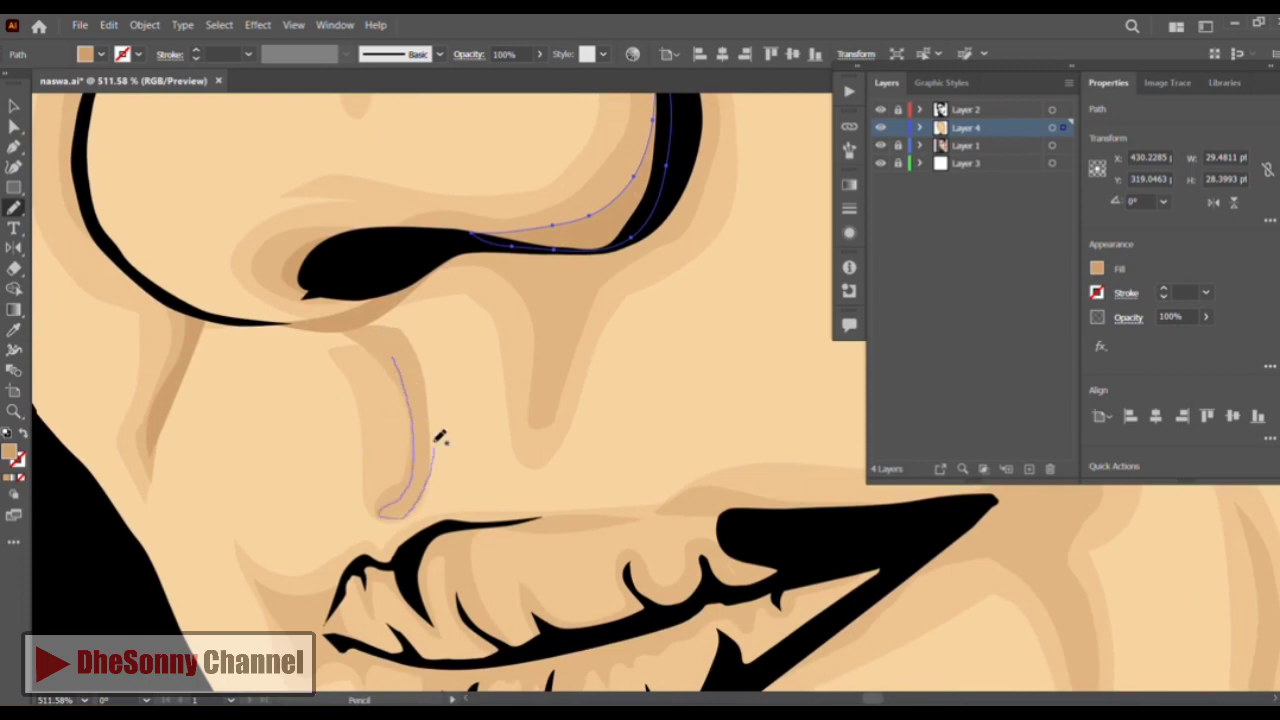
pyautogui.moveTo(398, 352); pyautogui.dragTo(380, 329)
pyautogui.press('i')
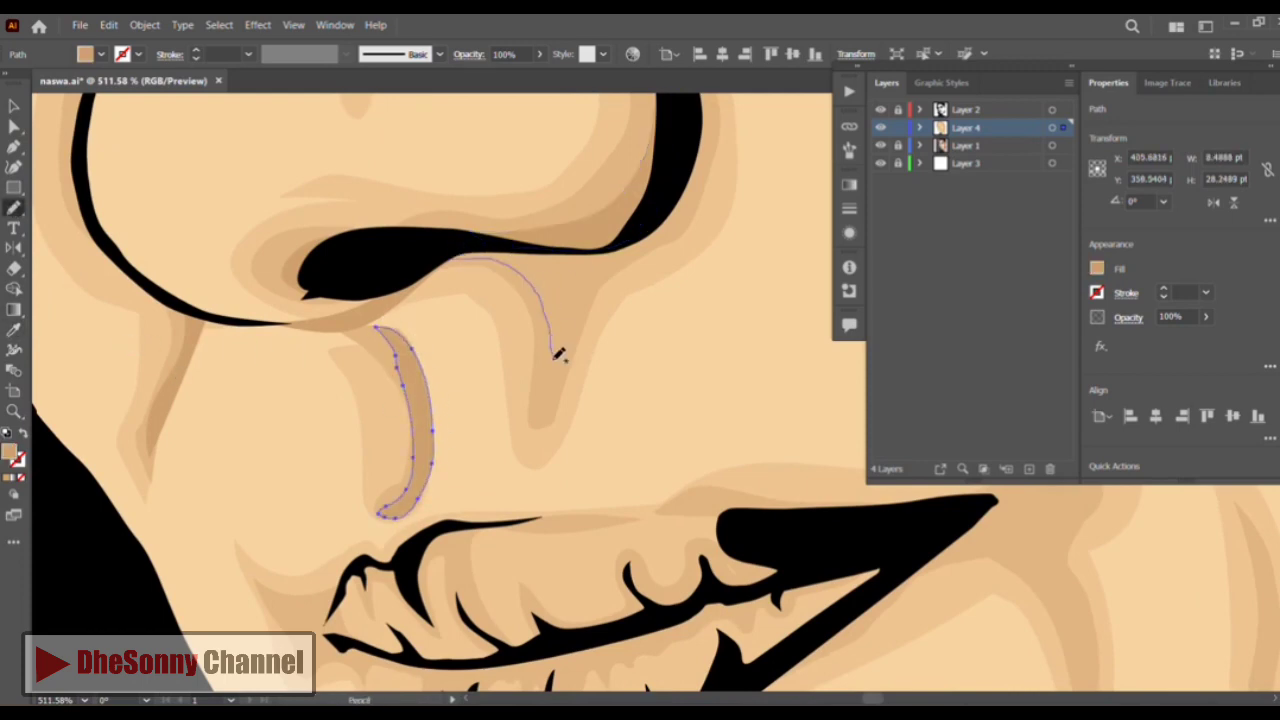
# Draw a tapered shadow hanging below the nose wing beside the philtrum, fill it with the deepest tan, and deselect it
pyautogui.moveTo(459, 253); pyautogui.dragTo(455, 258)
pyautogui.press('i')
pyautogui.click(191, 369)
pyautogui.hotkey('ctrl', 'shift', 'a')
pyautogui.press('n')
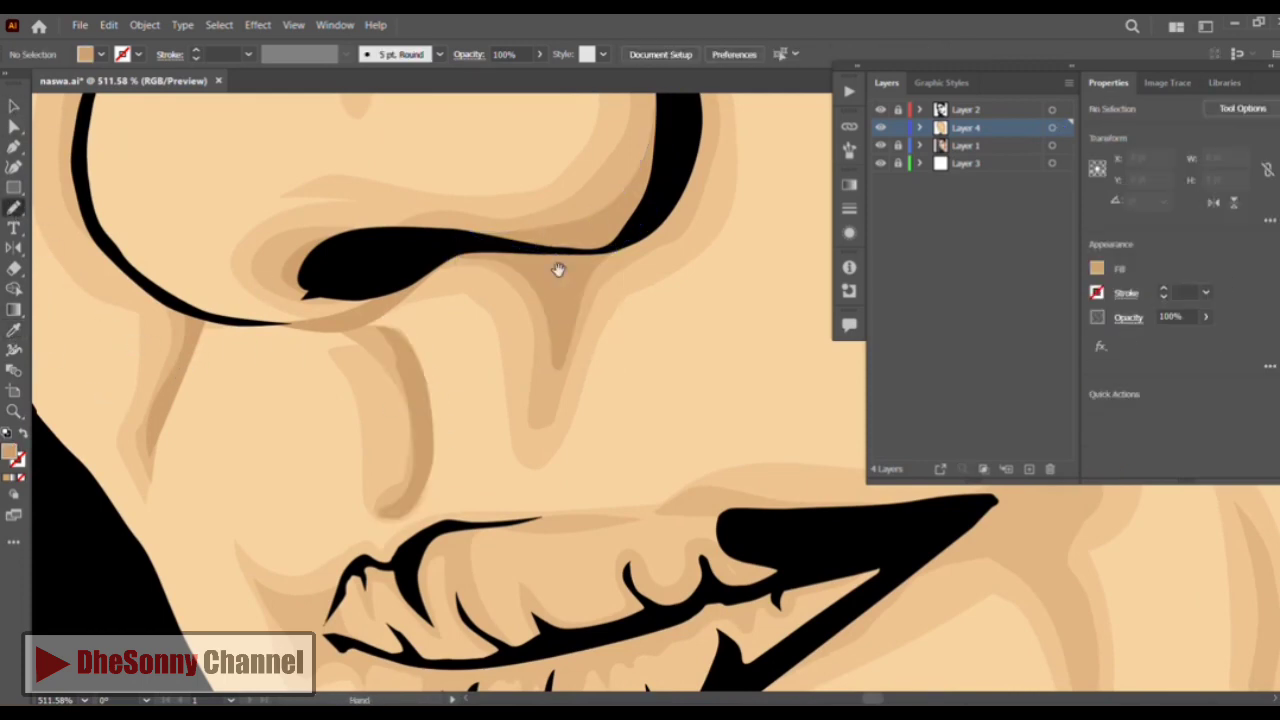
# Draw an angular shadow around the mouth corner nearest the hair, fill it with the deepest tan, and deselect it
pyautogui.moveTo(557, 268); pyautogui.dragTo(459, 155)
pyautogui.press('z')
pyautogui.click(283, 500)
pyautogui.press('n')
pyautogui.moveTo(469, 248); pyautogui.dragTo(278, 221)
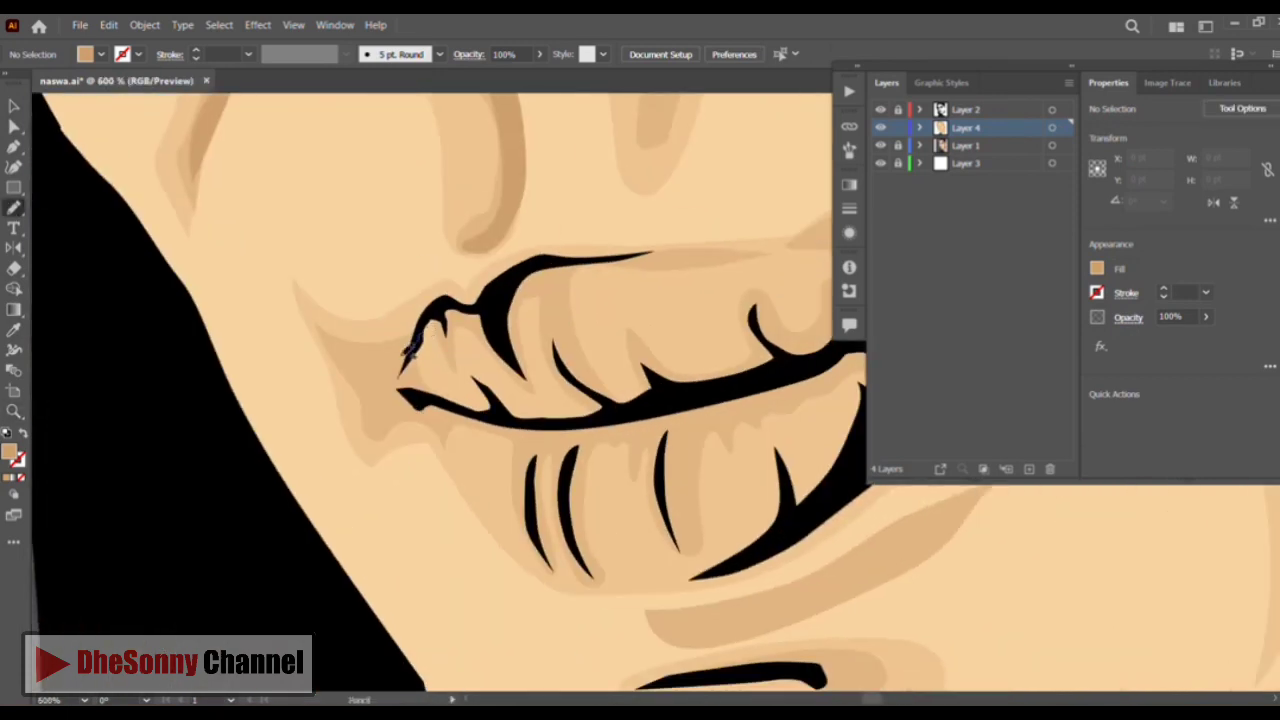
pyautogui.moveTo(440, 422); pyautogui.dragTo(420, 338)
pyautogui.click(14, 329)
pyautogui.click(200, 150)
pyautogui.click(13, 105)
pyautogui.click(40, 177)
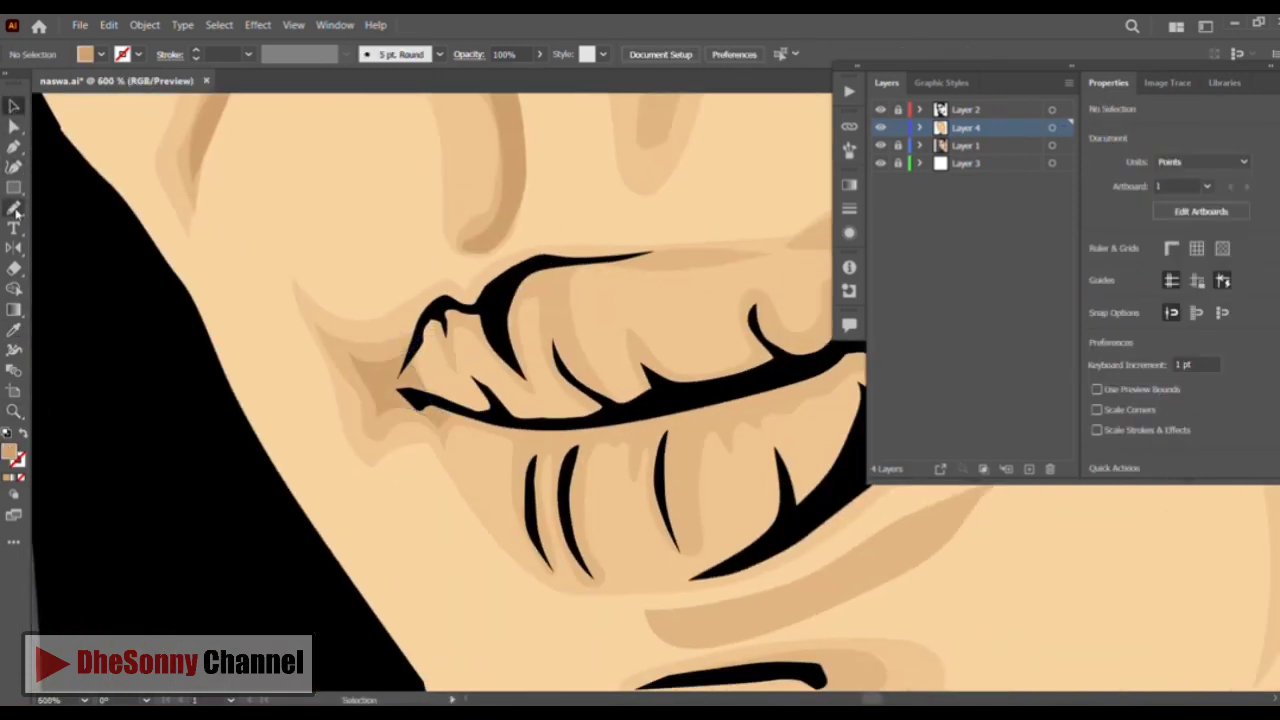
# Outline a small unfilled shadow about 8 by 7 pt on the upper lip beneath the black contour near the mouth corner
pyautogui.click(14, 208)
pyautogui.moveTo(571, 357); pyautogui.dragTo(411, 378)
pyautogui.press('z')
pyautogui.click(377, 337)
pyautogui.press('n')
pyautogui.moveTo(375, 325); pyautogui.dragTo(243, 262)
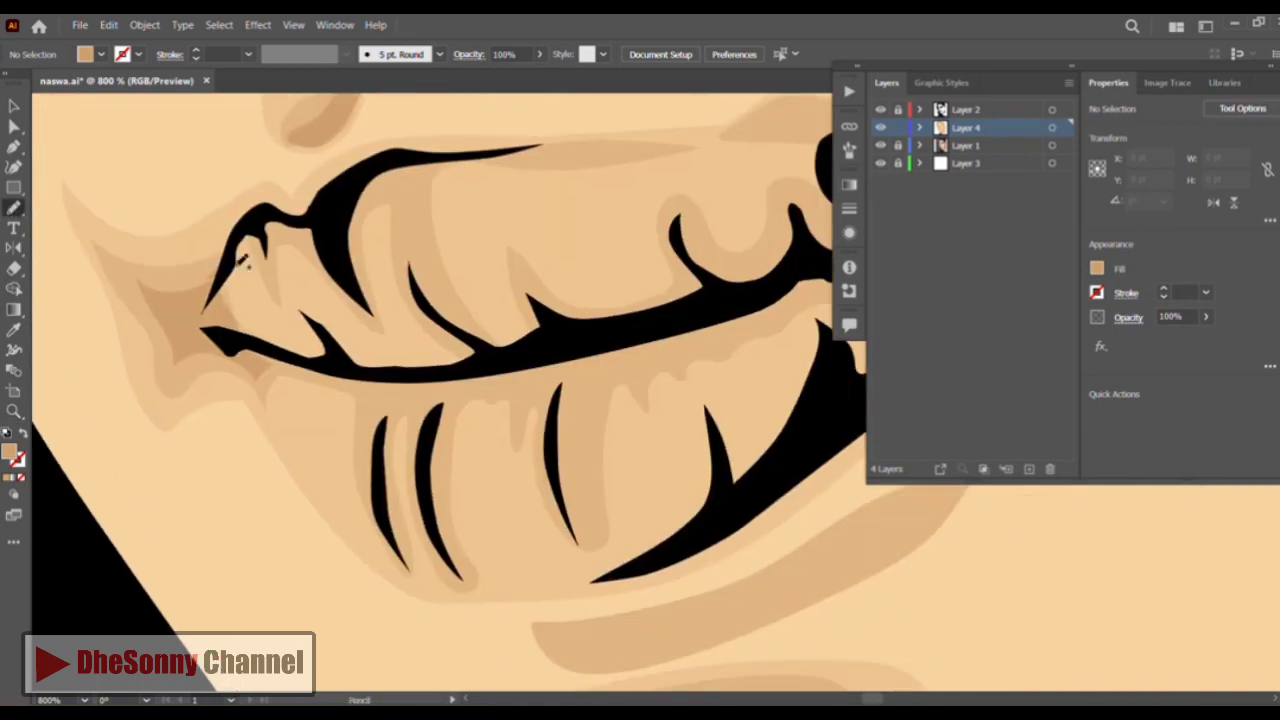
pyautogui.moveTo(318, 243); pyautogui.dragTo(252, 222)
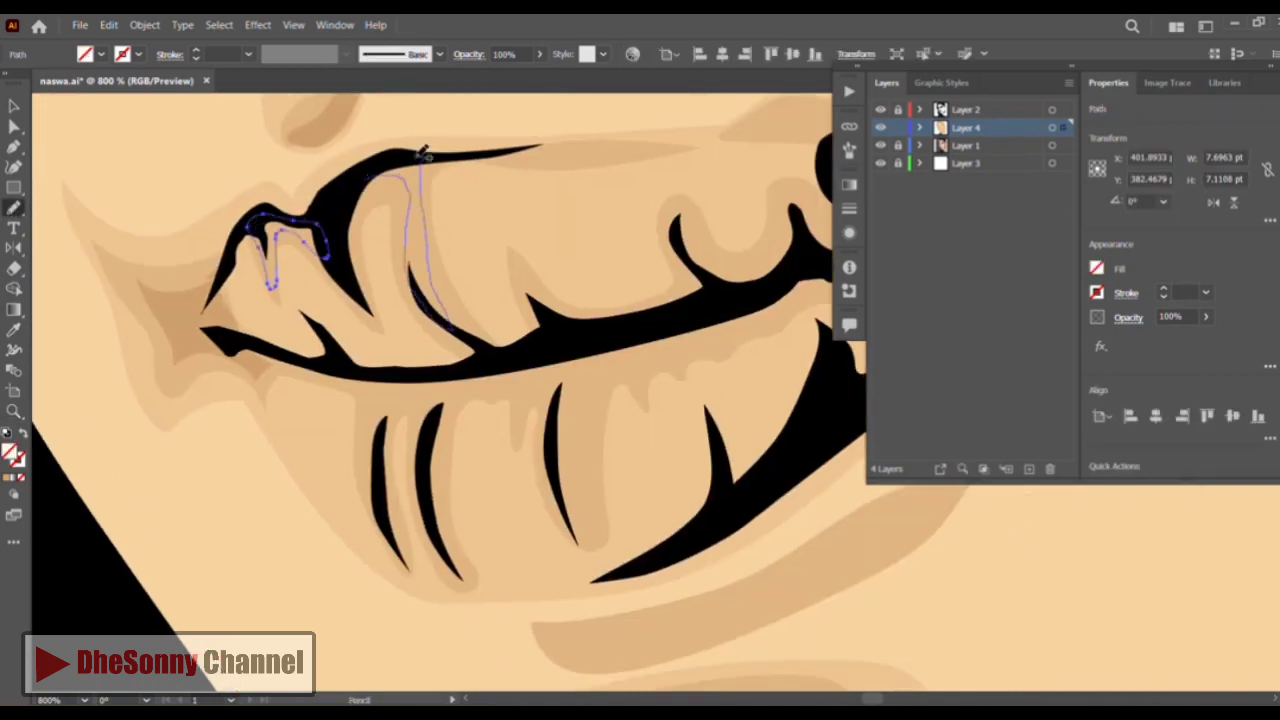
# Outline shadows along the upper lip's black creases and a strip about 29 by 5 pt along the lip's upper edge
pyautogui.moveTo(424, 152); pyautogui.dragTo(420, 156)
pyautogui.moveTo(565, 295); pyautogui.dragTo(408, 247)
pyautogui.moveTo(580, 262); pyautogui.dragTo(560, 190)
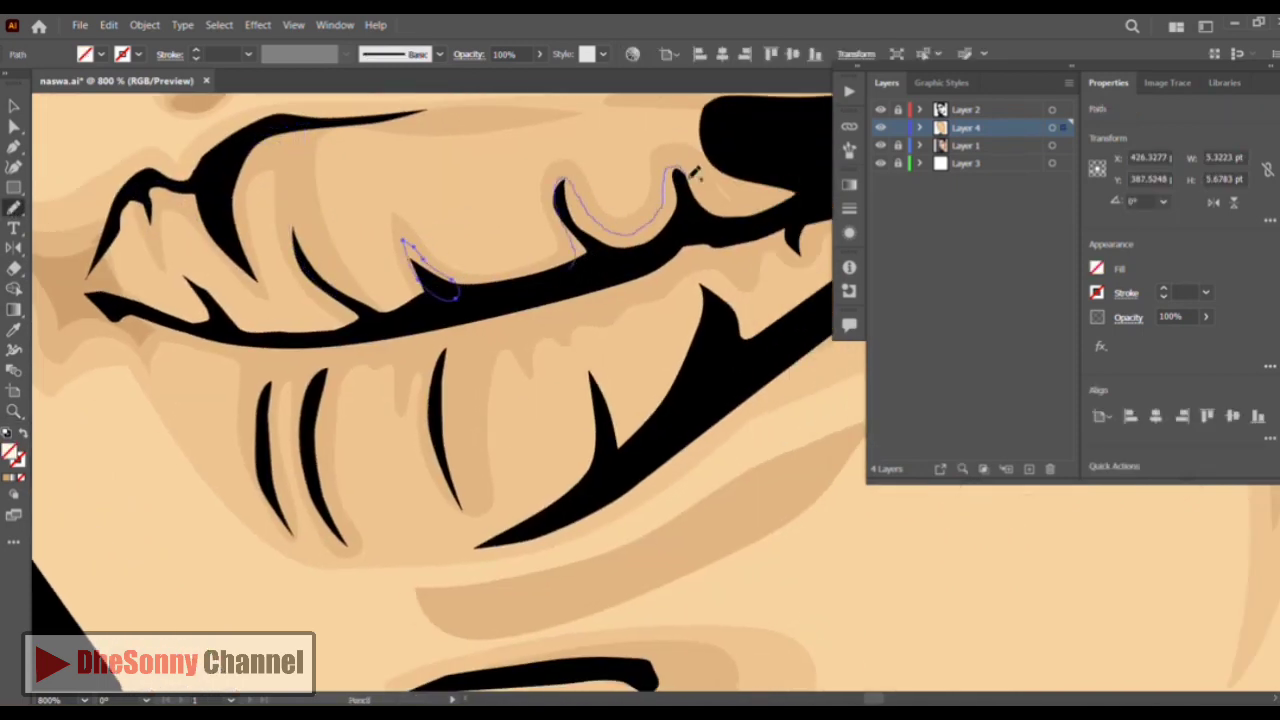
pyautogui.moveTo(693, 172); pyautogui.dragTo(574, 264)
pyautogui.moveTo(476, 100)
pyautogui.mouseDown()
pyautogui.moveTo(476, 188)
pyautogui.moveTo(437, 190)
pyautogui.mouseUp()
# Outline a jagged shadow about 48 by 26 pt beneath the mouth line, following the creases of the lower lip
pyautogui.moveTo(267, 433); pyautogui.dragTo(312, 290)
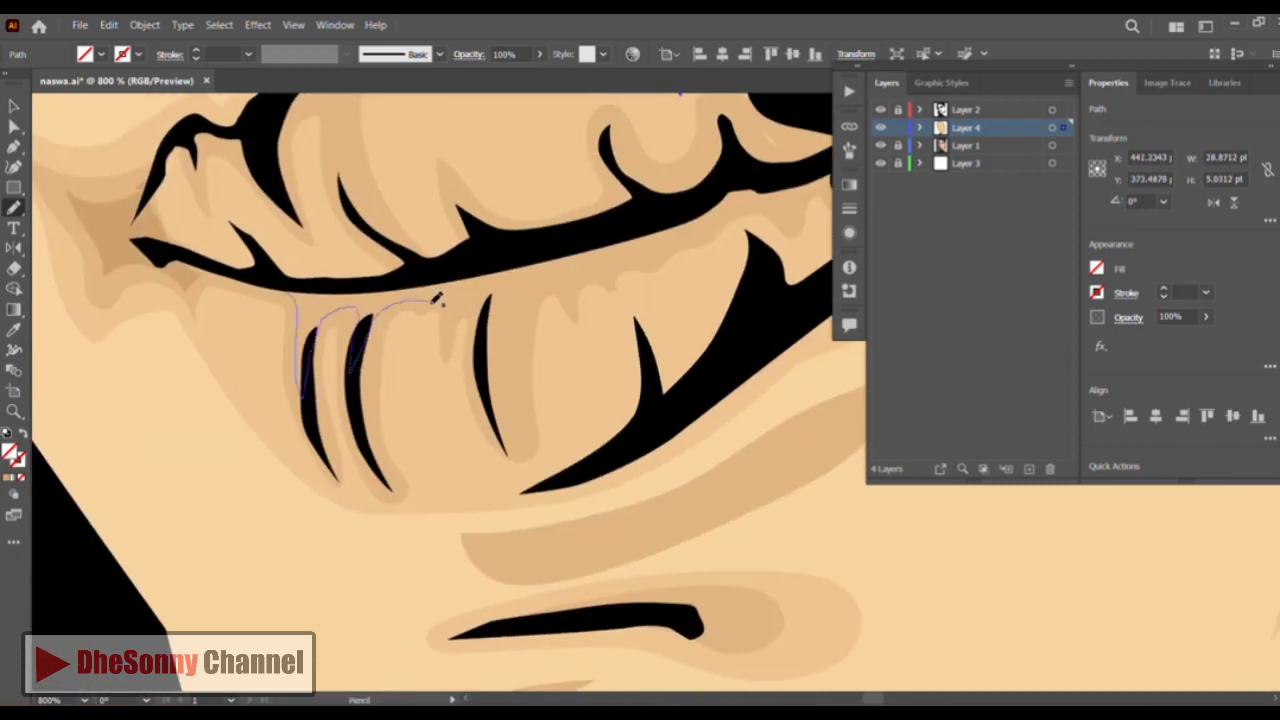
pyautogui.moveTo(480, 345); pyautogui.dragTo(350, 322)
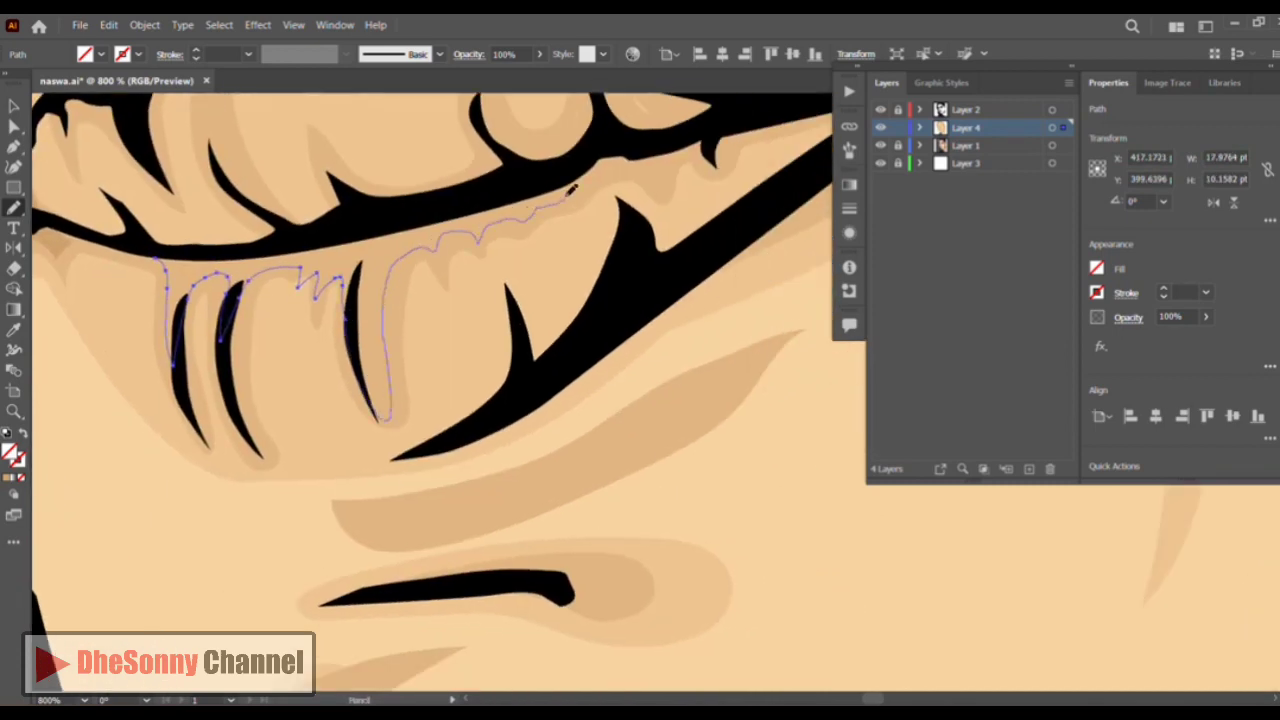
pyautogui.moveTo(628, 168)
pyautogui.mouseDown()
pyautogui.moveTo(271, 241)
pyautogui.moveTo(156, 258)
pyautogui.mouseUp()
# Outline a curved shadow about 33 by 14 pt below the lower lip and another around the end of the black chin contour
pyautogui.moveTo(528, 281); pyautogui.dragTo(400, 314)
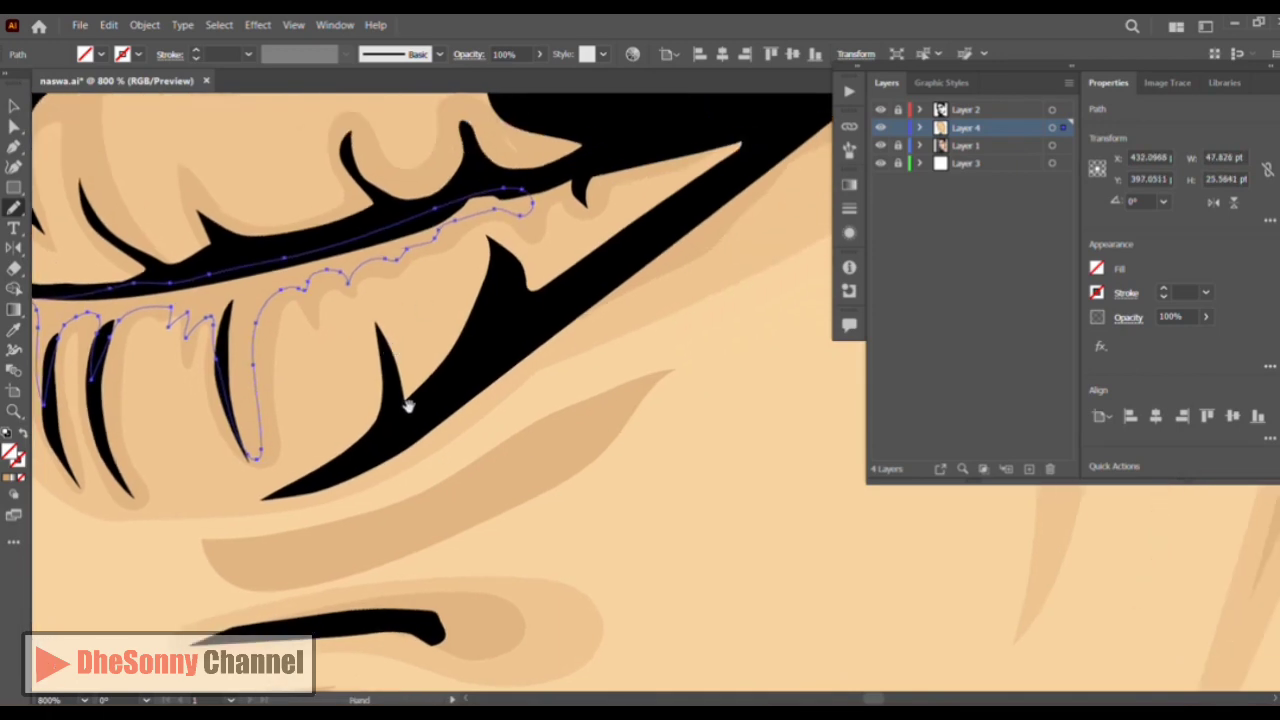
pyautogui.moveTo(409, 406); pyautogui.dragTo(507, 359)
pyautogui.moveTo(320, 490)
pyautogui.mouseDown()
pyautogui.moveTo(452, 473)
pyautogui.moveTo(435, 495)
pyautogui.mouseUp()
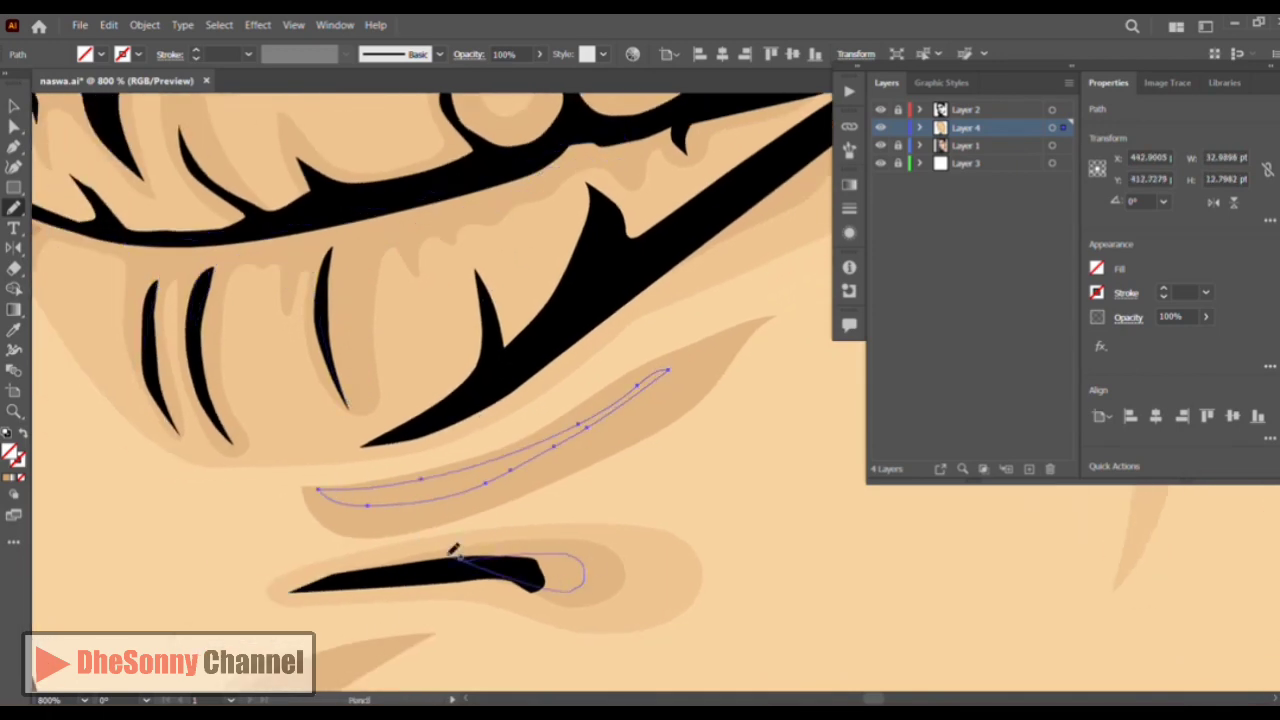
pyautogui.moveTo(455, 555); pyautogui.dragTo(447, 554)
# Outline further shadows on the lower chin, including a narrow one about 4 by 16 pt along the chin's outer edge
pyautogui.moveTo(281, 690); pyautogui.dragTo(475, 390)
pyautogui.moveTo(440, 598); pyautogui.dragTo(510, 391)
pyautogui.moveTo(517, 413); pyautogui.dragTo(462, 300)
pyautogui.moveTo(352, 364)
pyautogui.mouseDown()
pyautogui.moveTo(365, 506)
pyautogui.moveTo(360, 362)
pyautogui.mouseUp()
pyautogui.moveTo(554, 460); pyautogui.dragTo(503, 437)
pyautogui.moveTo(687, 501); pyautogui.dragTo(225, 301)
# Select all unfilled lip and chin outlines by matching appearance, fill them with the deepest tan, and deselect them
pyautogui.click(216, 31)
pyautogui.moveTo(262, 182)
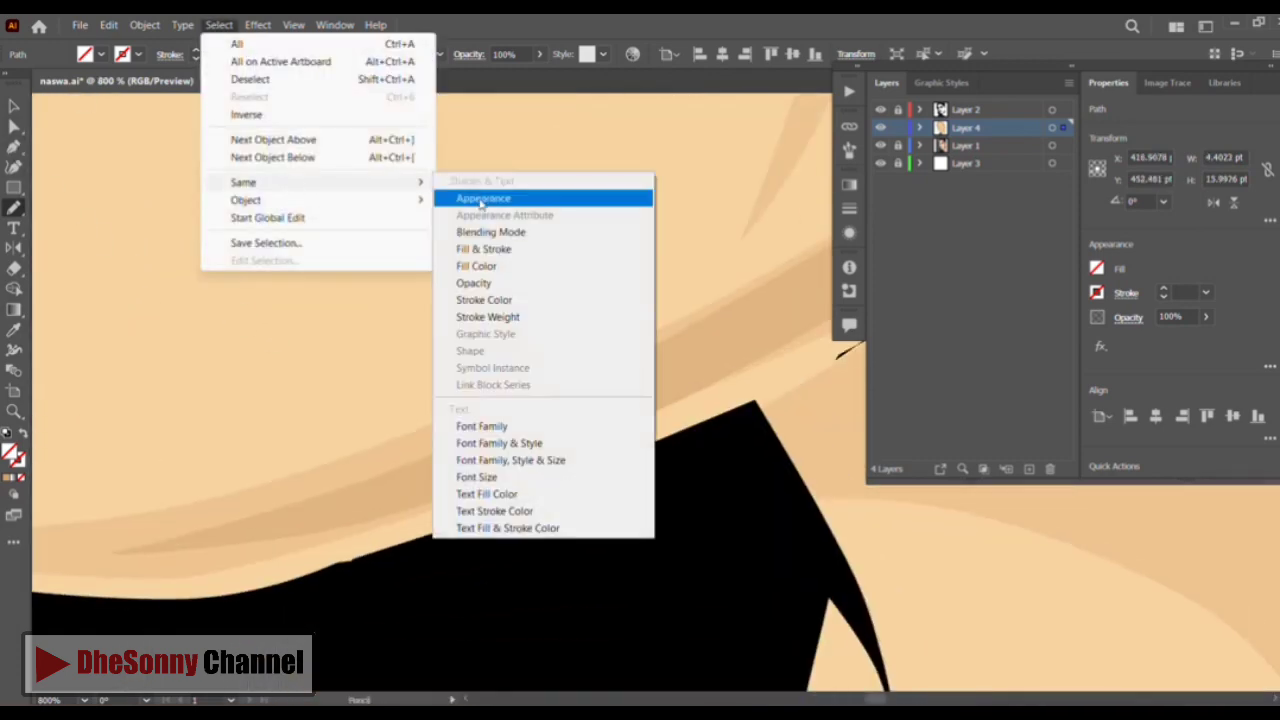
pyautogui.click(480, 200)
pyautogui.press('i')
pyautogui.moveTo(389, 266); pyautogui.dragTo(423, 477)
pyautogui.click(390, 250)
pyautogui.click(14, 104)
pyautogui.click(632, 440)
# Draw a hooked shadow about 21 by 30 pt around the far mouth corner and down the cheek, and fill it with the deepest tan
pyautogui.moveTo(632, 585); pyautogui.dragTo(646, 329)
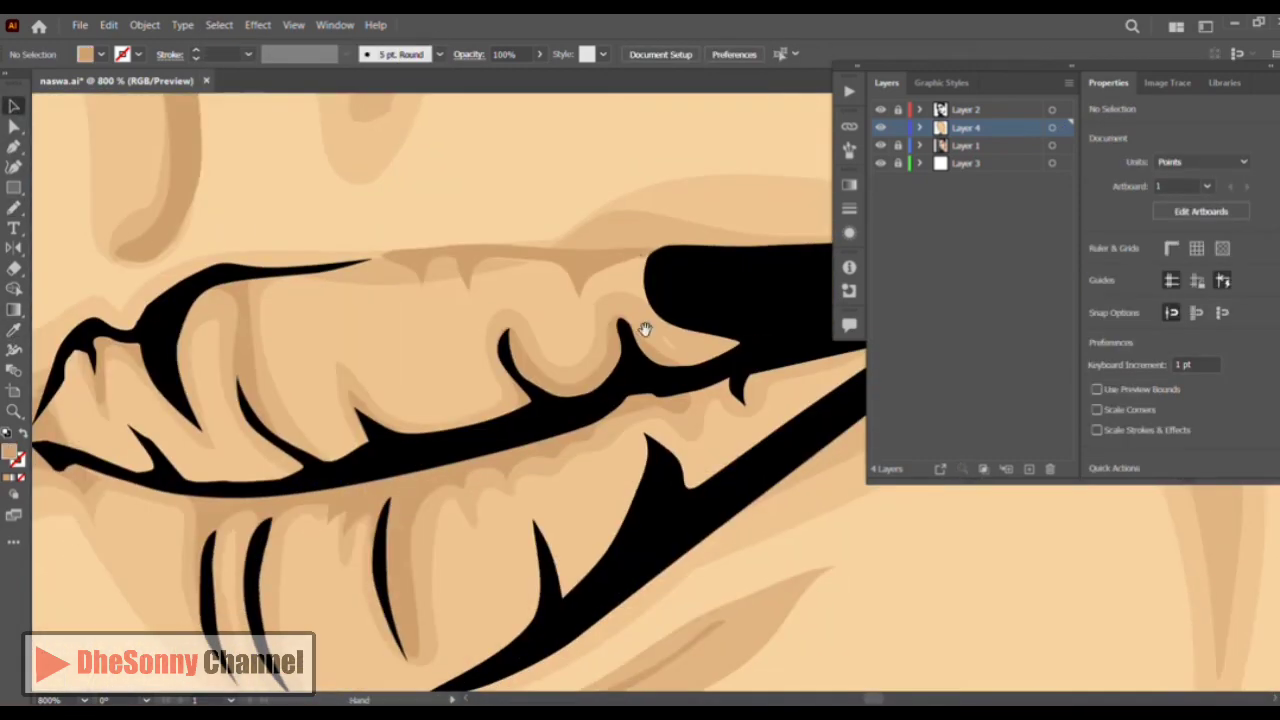
pyautogui.moveTo(668, 611); pyautogui.dragTo(311, 291)
pyautogui.moveTo(590, 110); pyautogui.dragTo(289, 326)
pyautogui.press('n')
pyautogui.moveTo(322, 245); pyautogui.dragTo(518, 343)
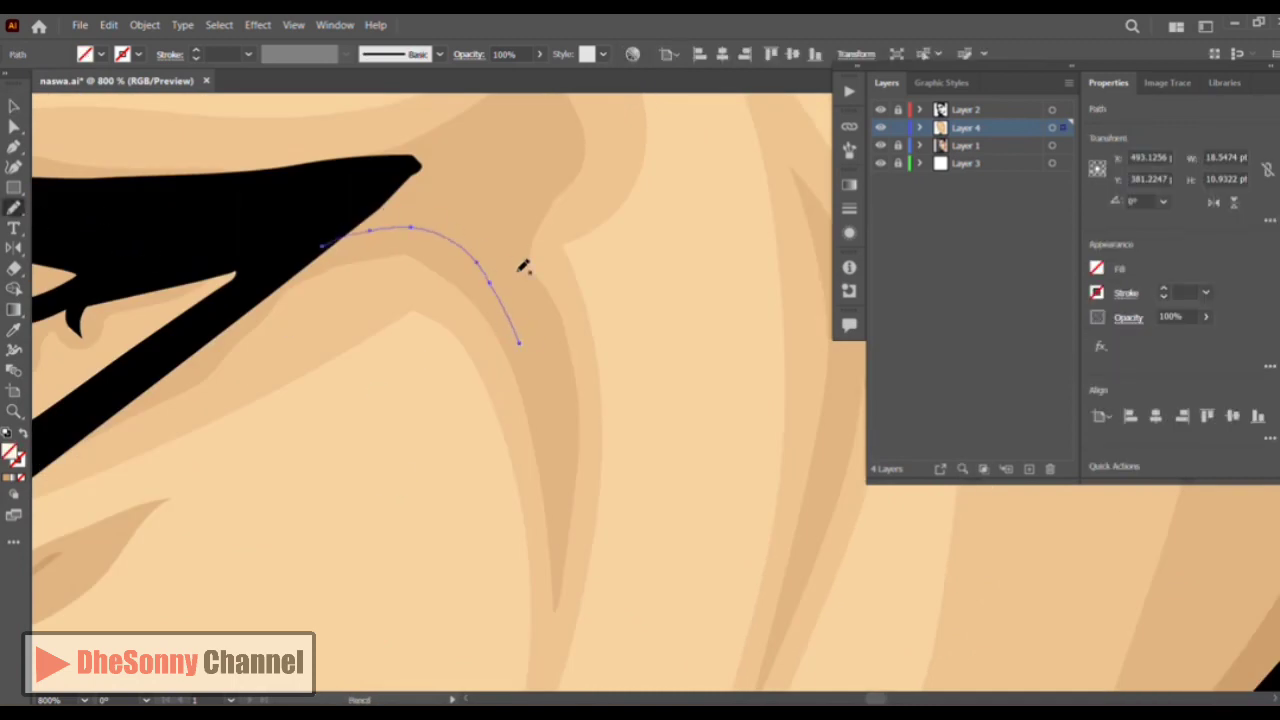
pyautogui.moveTo(535, 386)
pyautogui.mouseDown()
pyautogui.moveTo(534, 160)
pyautogui.moveTo(503, 303)
pyautogui.mouseUp()
pyautogui.moveTo(540, 285)
pyautogui.mouseDown()
pyautogui.moveTo(446, 275)
pyautogui.moveTo(363, 342)
pyautogui.mouseUp()
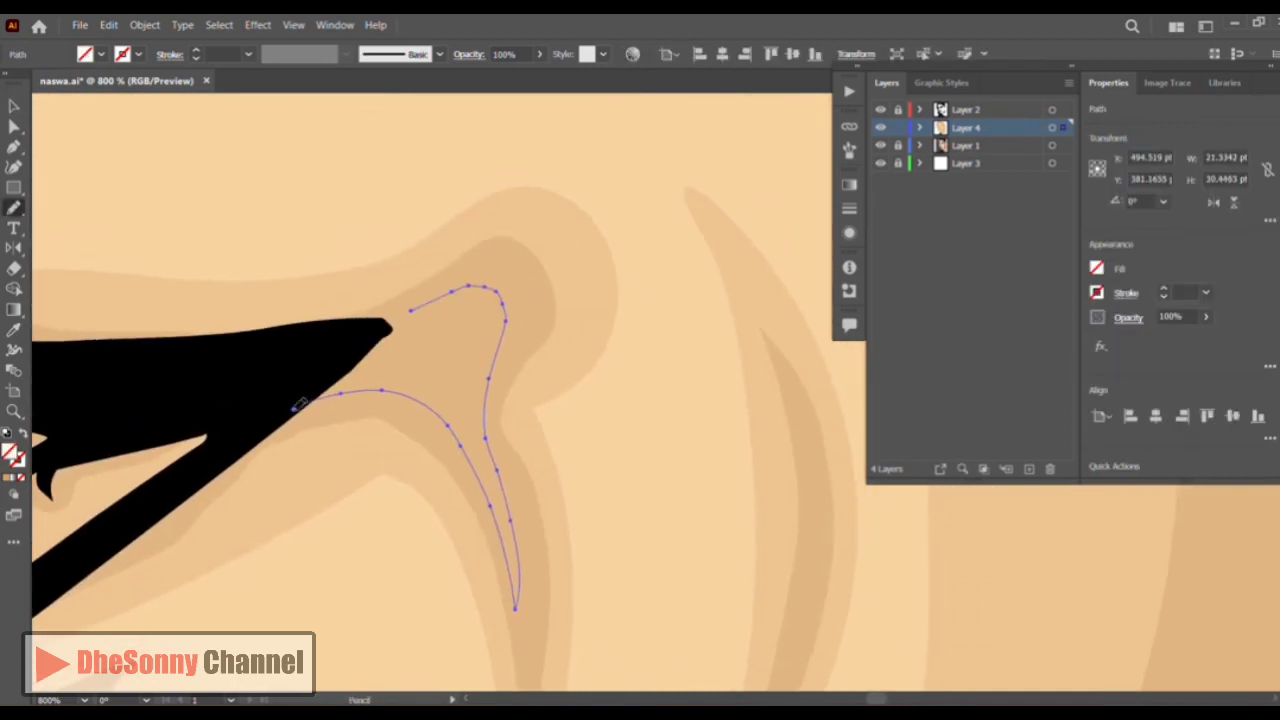
pyautogui.moveTo(200, 333); pyautogui.dragTo(511, 243)
pyautogui.click(14, 330)
pyautogui.click(76, 250)
pyautogui.click(14, 105)
pyautogui.click(531, 210)
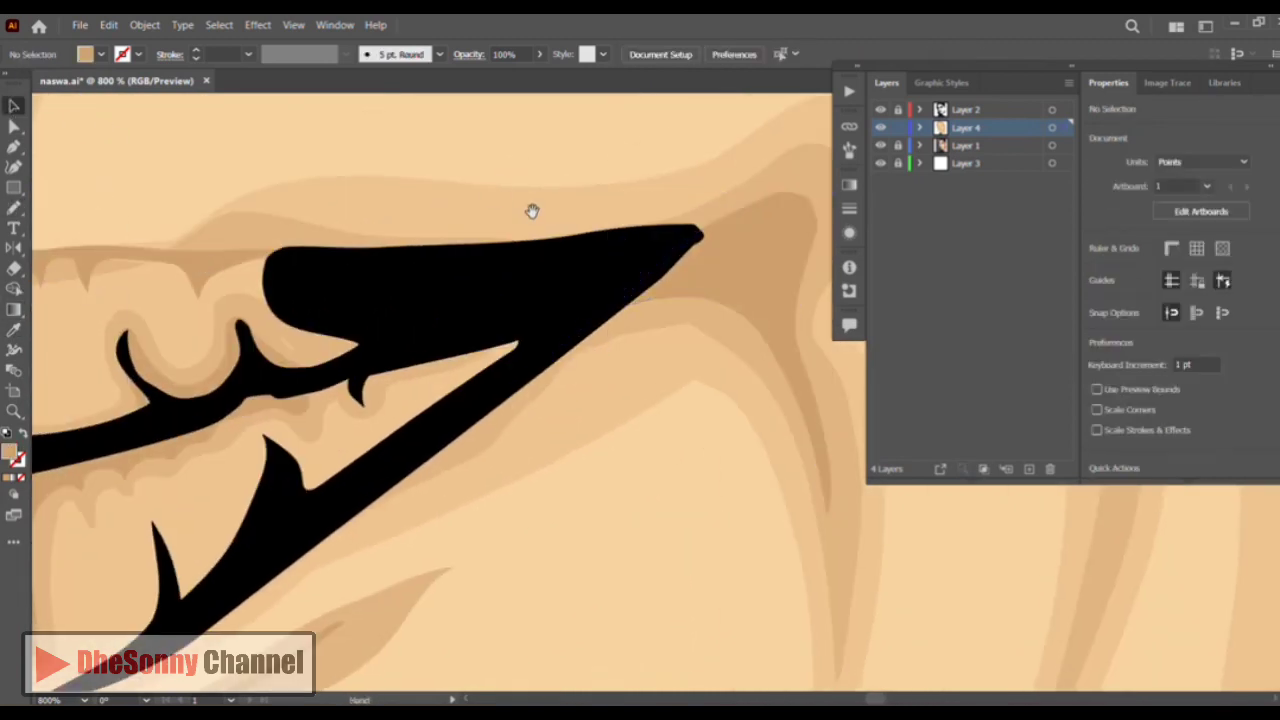
# Outline a thin vertical shadow about 2.5 by 21 pt inside the cheek crease beyond the mouth corner
pyautogui.moveTo(700, 600); pyautogui.dragTo(590, 240)
pyautogui.moveTo(770, 505)
pyautogui.mouseDown()
pyautogui.moveTo(692, 317)
pyautogui.moveTo(320, 414)
pyautogui.mouseUp()
pyautogui.press('n')
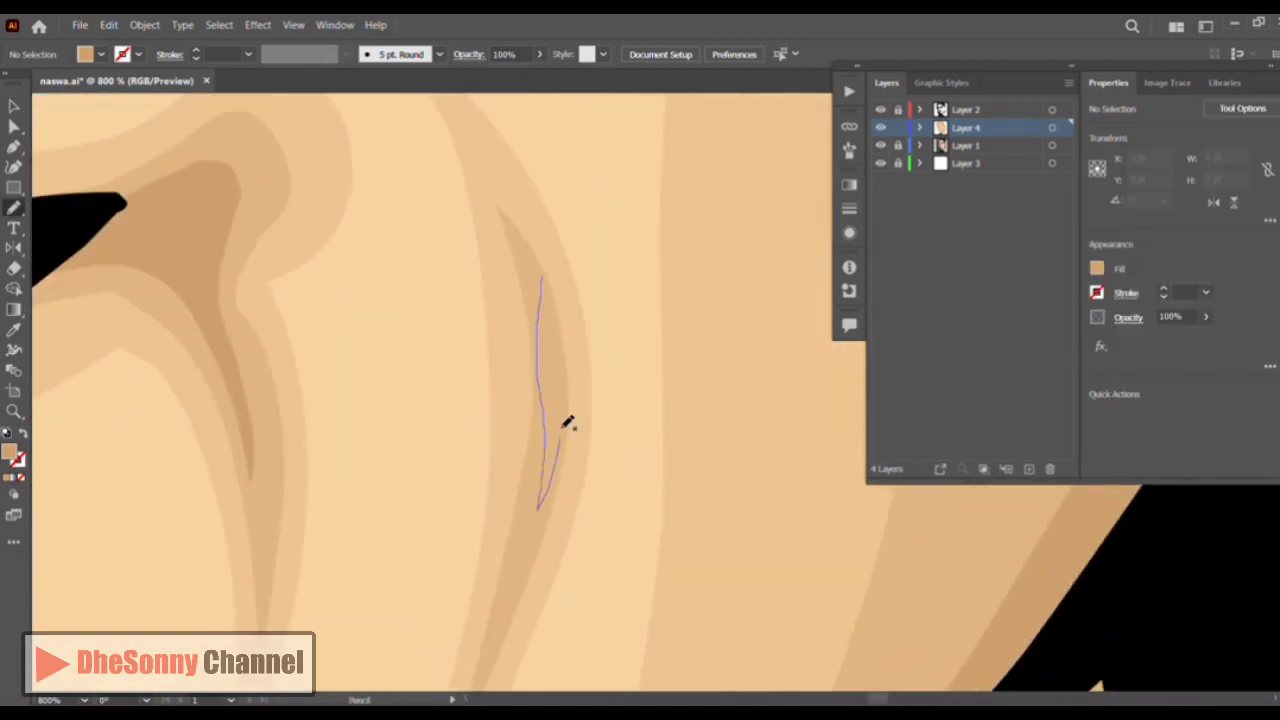
pyautogui.moveTo(566, 424); pyautogui.dragTo(542, 276)
# Outline a long wavy shadow about 79 by 44 pt along the jawline from the chin toward the neck
pyautogui.moveTo(692, 562)
pyautogui.mouseDown()
pyautogui.moveTo(563, 357)
pyautogui.moveTo(397, 214)
pyautogui.moveTo(498, 318)
pyautogui.moveTo(184, 328)
pyautogui.mouseUp()
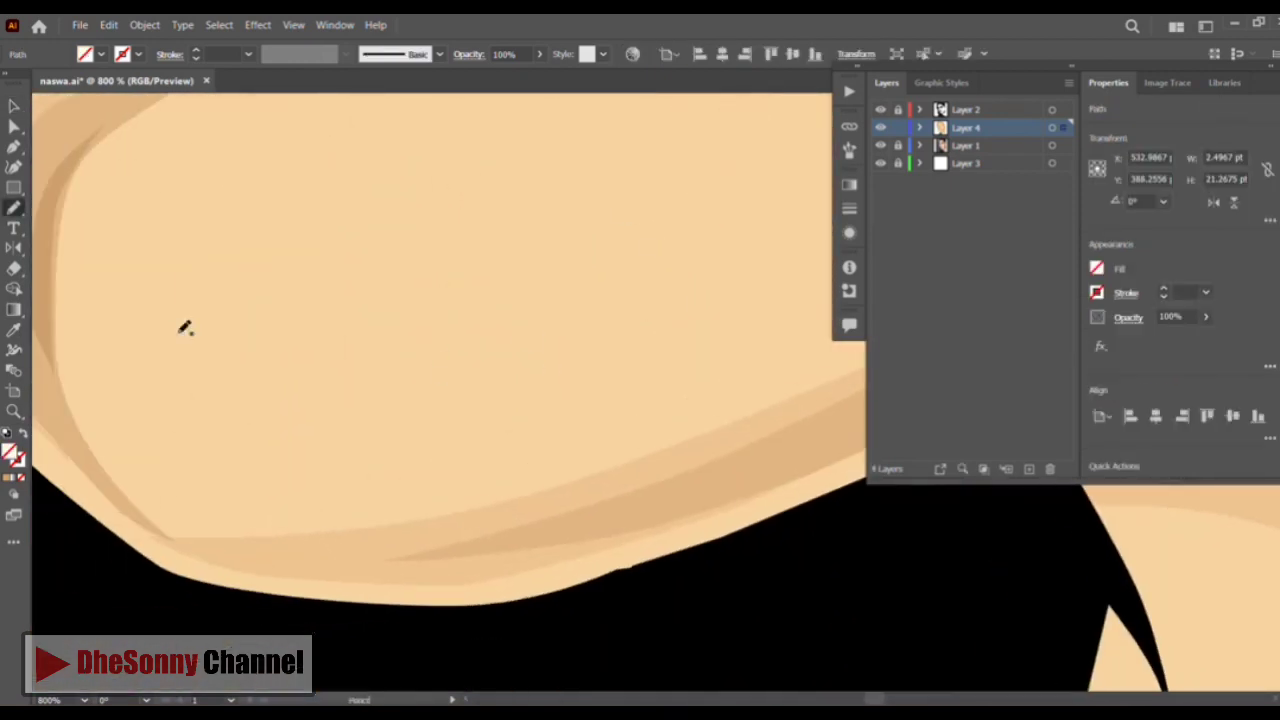
pyautogui.moveTo(373, 228); pyautogui.dragTo(2, 456)
pyautogui.press('n')
pyautogui.moveTo(201, 614)
pyautogui.mouseDown()
pyautogui.moveTo(357, 371)
pyautogui.moveTo(235, 439)
pyautogui.mouseUp()
pyautogui.moveTo(361, 535); pyautogui.dragTo(467, 497)
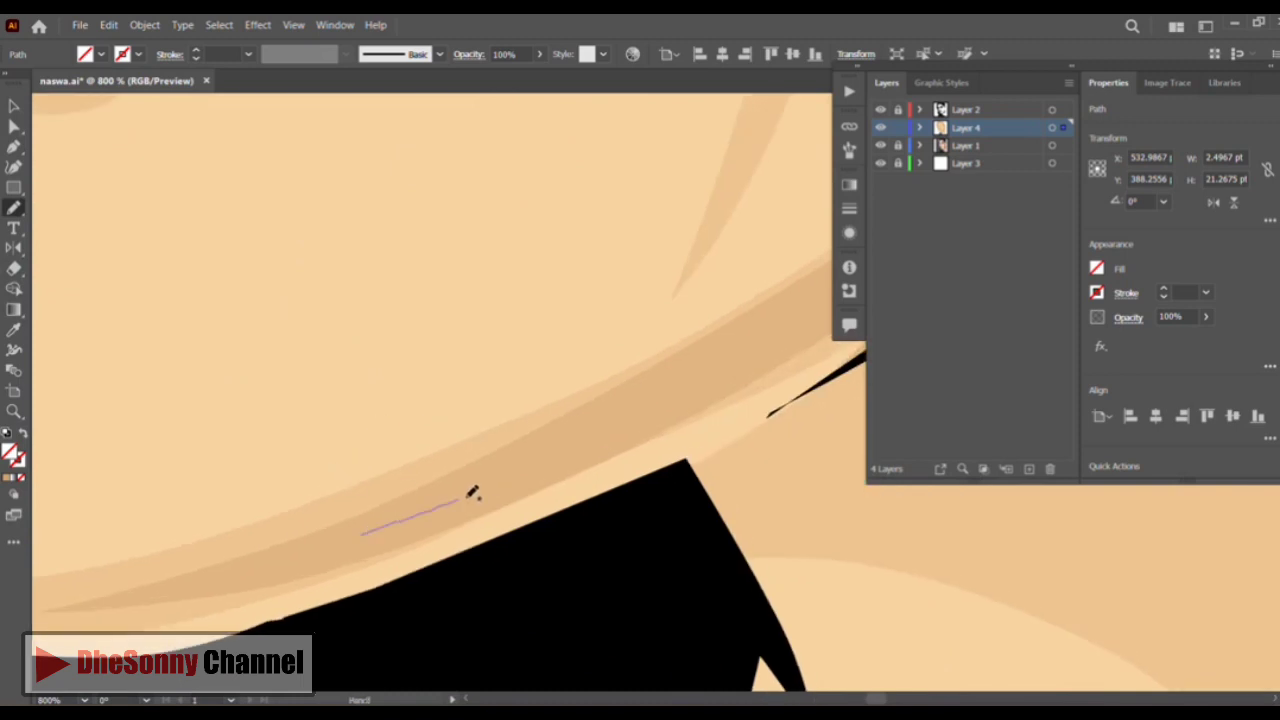
pyautogui.moveTo(579, 410); pyautogui.dragTo(249, 530)
pyautogui.moveTo(290, 530); pyautogui.dragTo(605, 362)
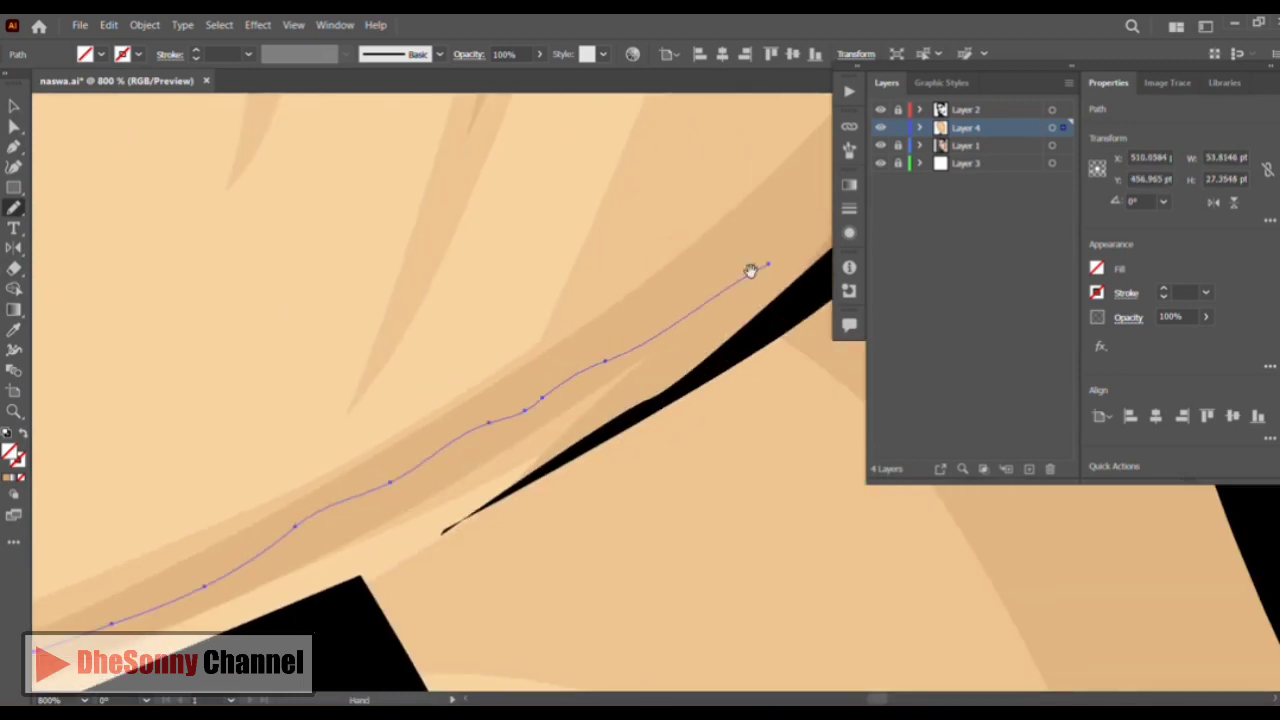
pyautogui.moveTo(751, 271); pyautogui.dragTo(494, 466)
pyautogui.moveTo(511, 457); pyautogui.dragTo(568, 418)
pyautogui.moveTo(376, 577); pyautogui.dragTo(308, 611)
pyautogui.moveTo(300, 620)
pyautogui.mouseDown()
pyautogui.moveTo(602, 368)
pyautogui.moveTo(421, 458)
pyautogui.mouseUp()
pyautogui.moveTo(398, 426); pyautogui.dragTo(570, 303)
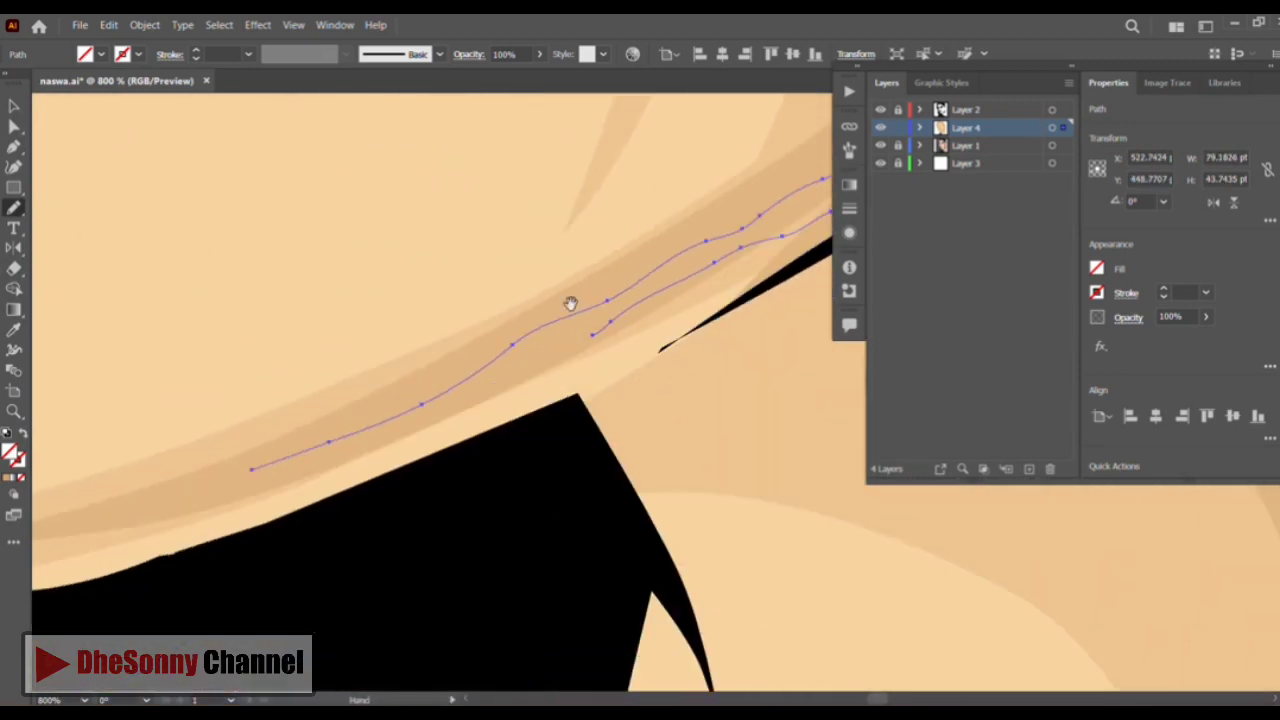
# Select the unfilled cheek and jaw outlines by matching appearance, fill them with the deepest tan, and deselect them
pyautogui.click(219, 25)
pyautogui.moveTo(260, 186)
pyautogui.click(480, 237)
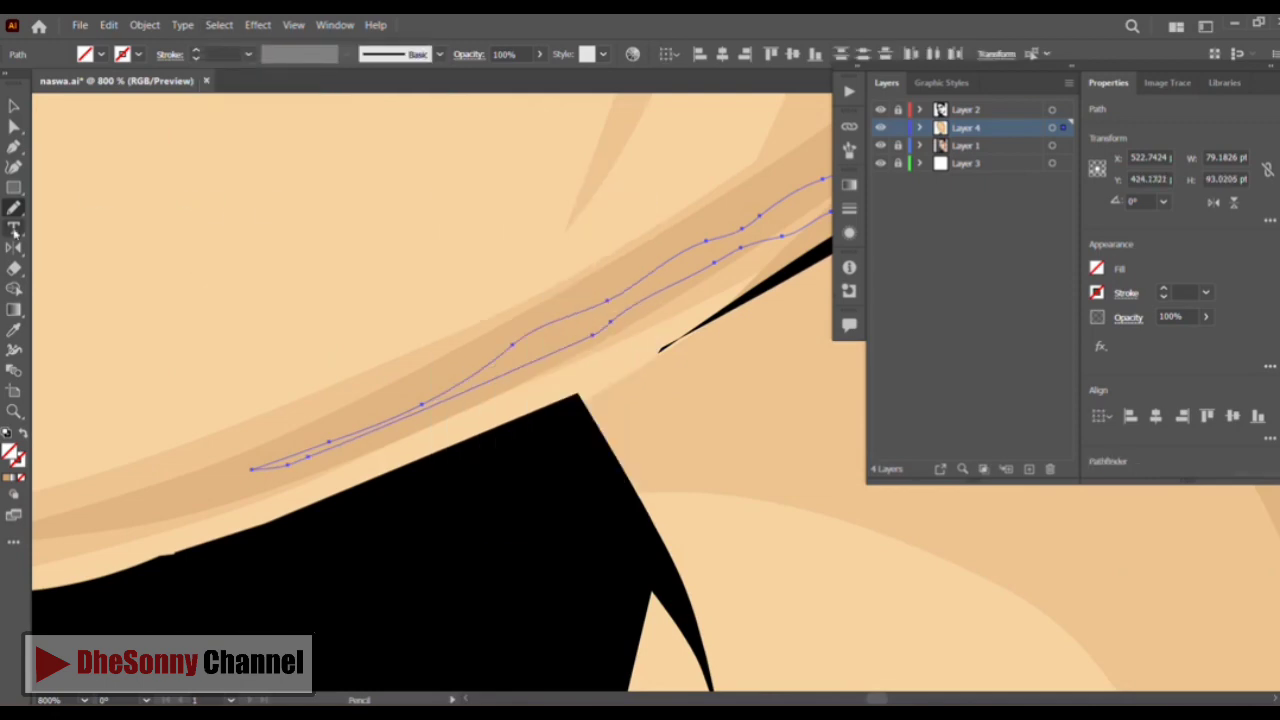
pyautogui.click(14, 329)
pyautogui.moveTo(120, 98); pyautogui.dragTo(240, 650)
pyautogui.moveTo(400, 130); pyautogui.dragTo(443, 273)
pyautogui.click(410, 275)
pyautogui.click(13, 105)
pyautogui.click(311, 417)
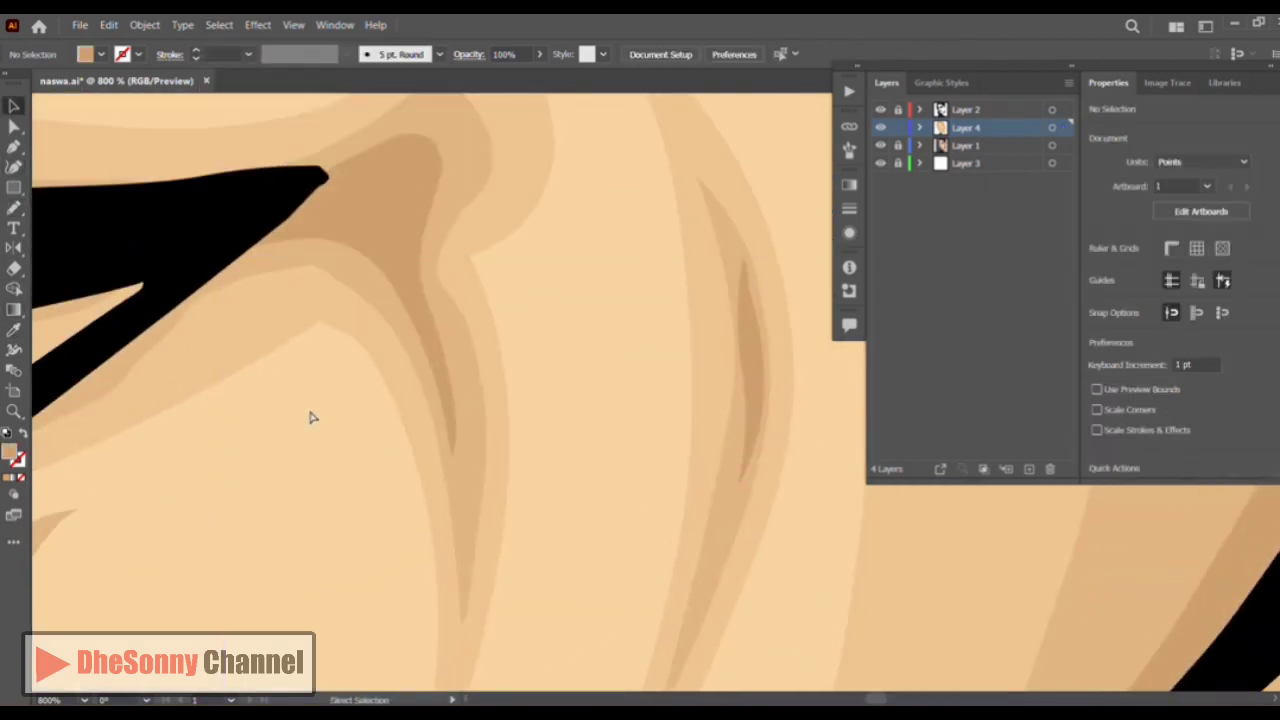
# Outline a shadow about 47 by 23 pt around the inner end of the larger eye's eyebrow and down to the lashes
pyautogui.hotkey('ctrl', '1')
pyautogui.click(14, 411)
pyautogui.click(648, 192)
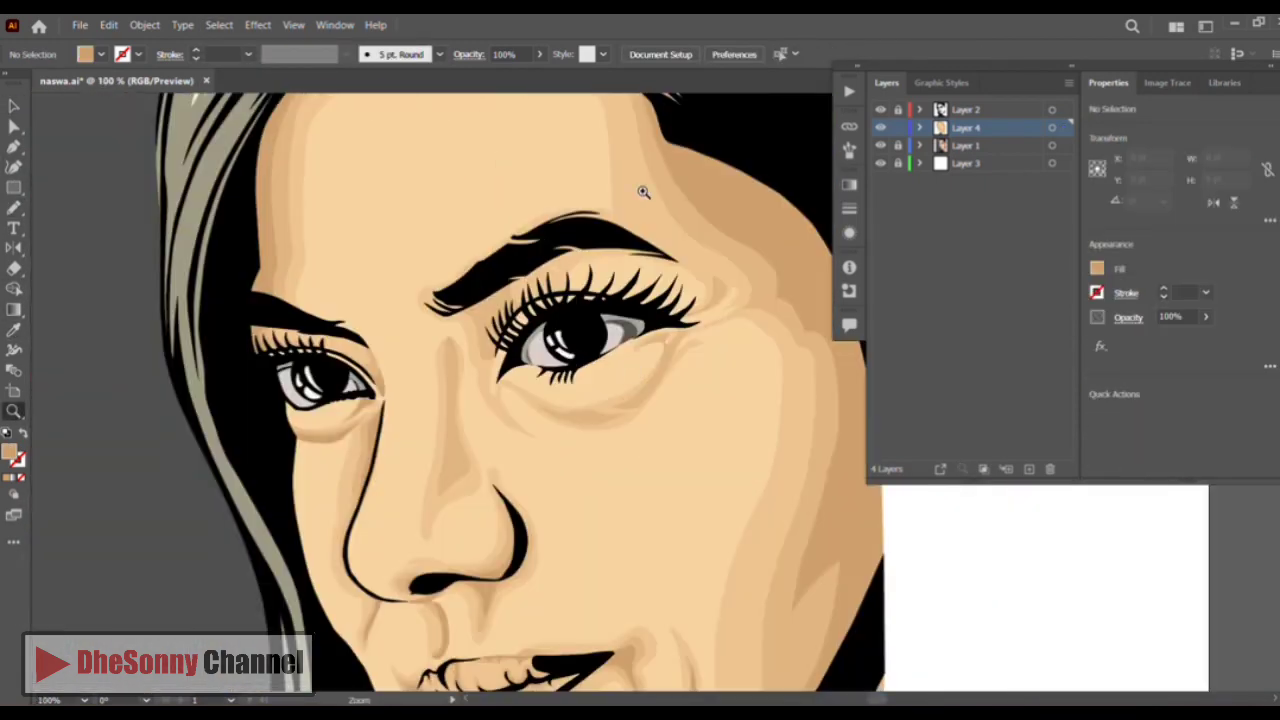
pyautogui.click(610, 360)
pyautogui.click(628, 375)
pyautogui.click(628, 375)
pyautogui.click(14, 208)
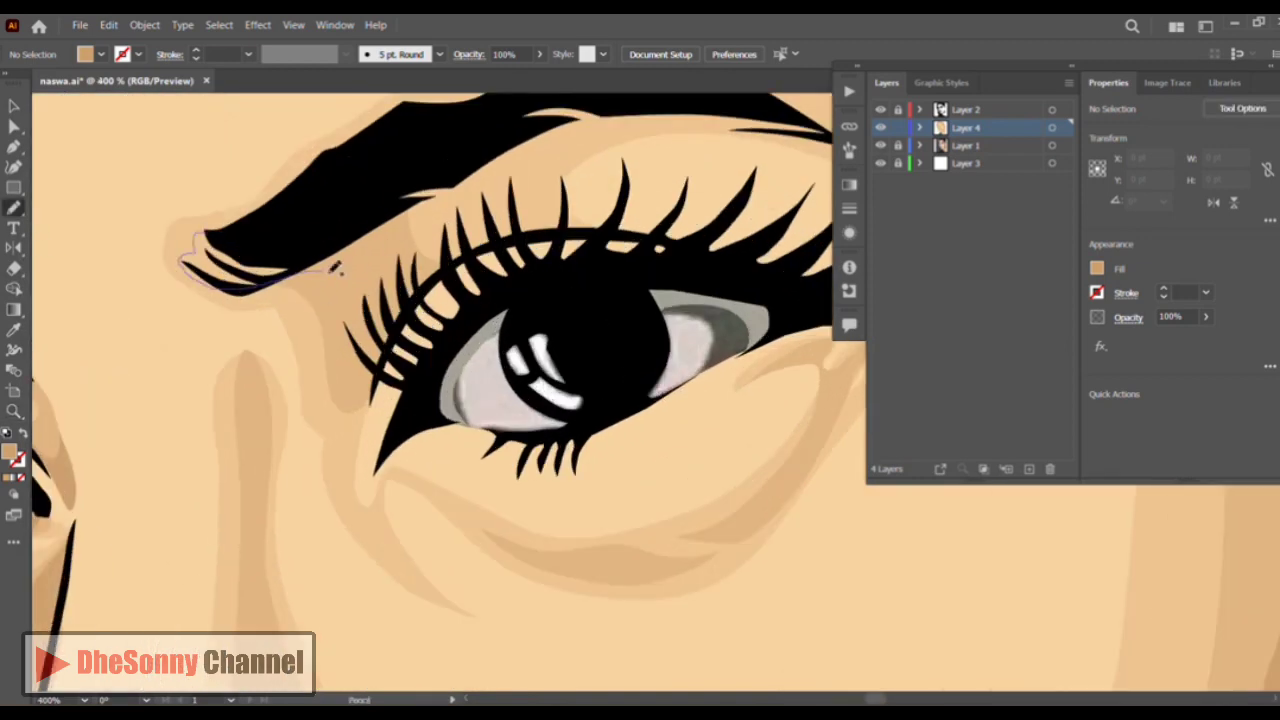
pyautogui.moveTo(603, 311); pyautogui.dragTo(486, 426)
# Outline a crescent-shaped shadow about 83 by 34 pt along the fold beneath the larger eye
pyautogui.moveTo(302, 550); pyautogui.dragTo(314, 349)
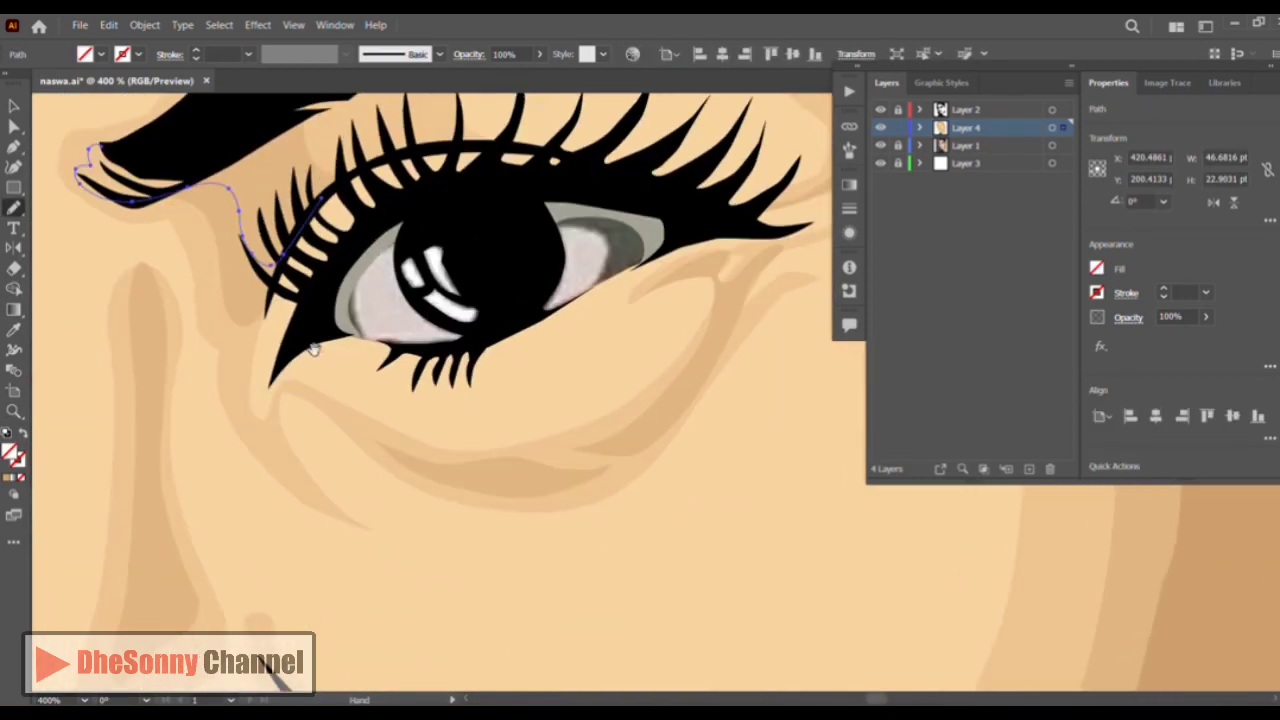
pyautogui.moveTo(630, 389); pyautogui.dragTo(685, 344)
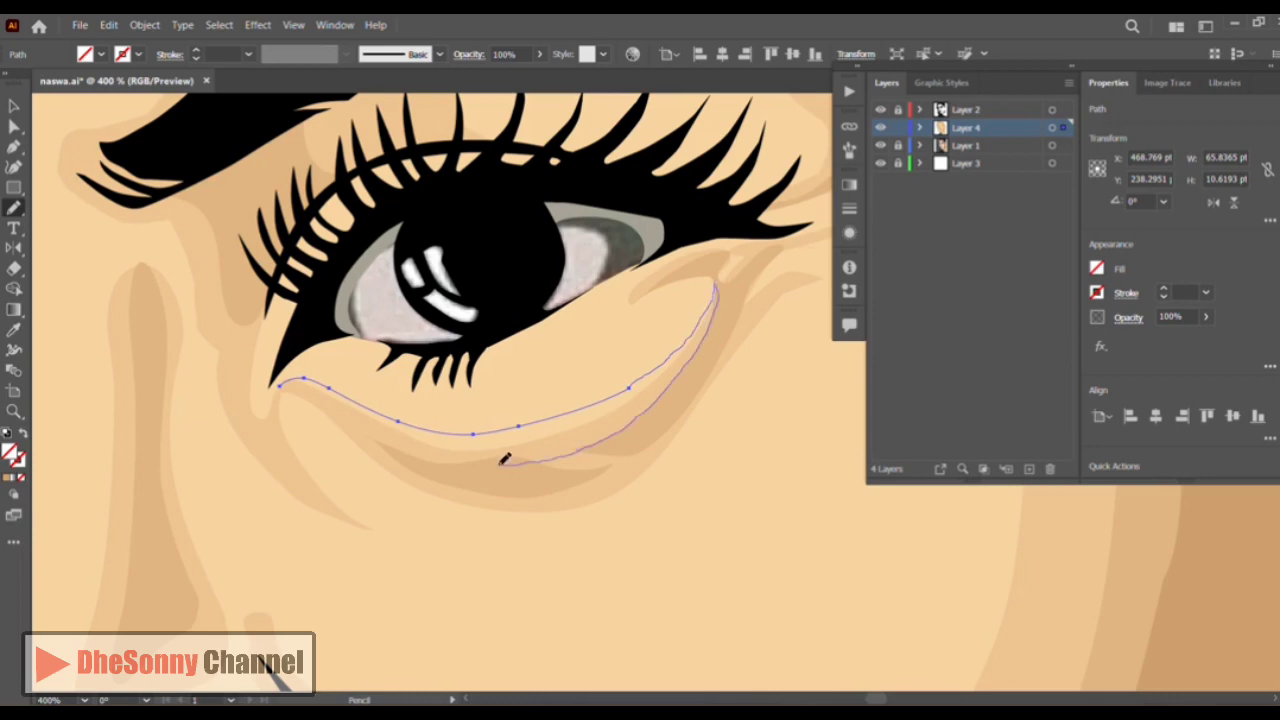
pyautogui.moveTo(305, 381); pyautogui.dragTo(280, 387)
# Outline two shadows down the side of the nose bridge, about 10 by 34 pt above and 27 by 61 pt below
pyautogui.moveTo(164, 296); pyautogui.dragTo(228, 316)
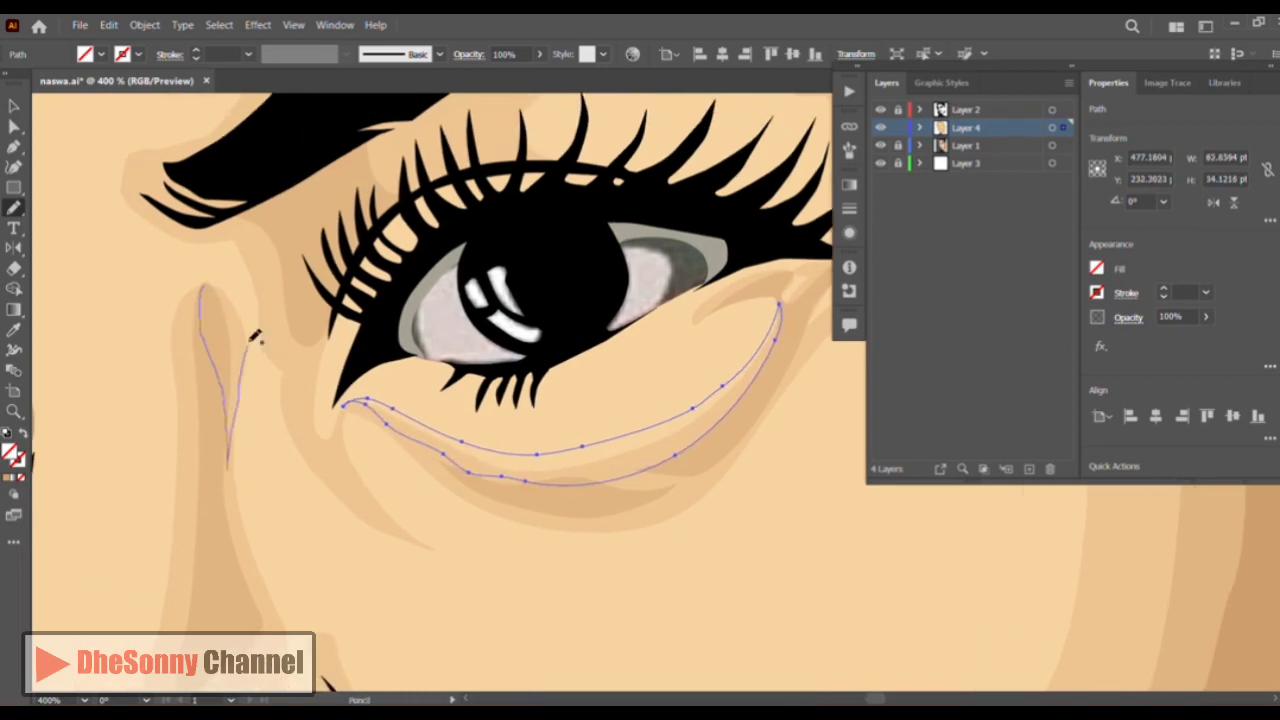
pyautogui.moveTo(324, 563); pyautogui.dragTo(442, 238)
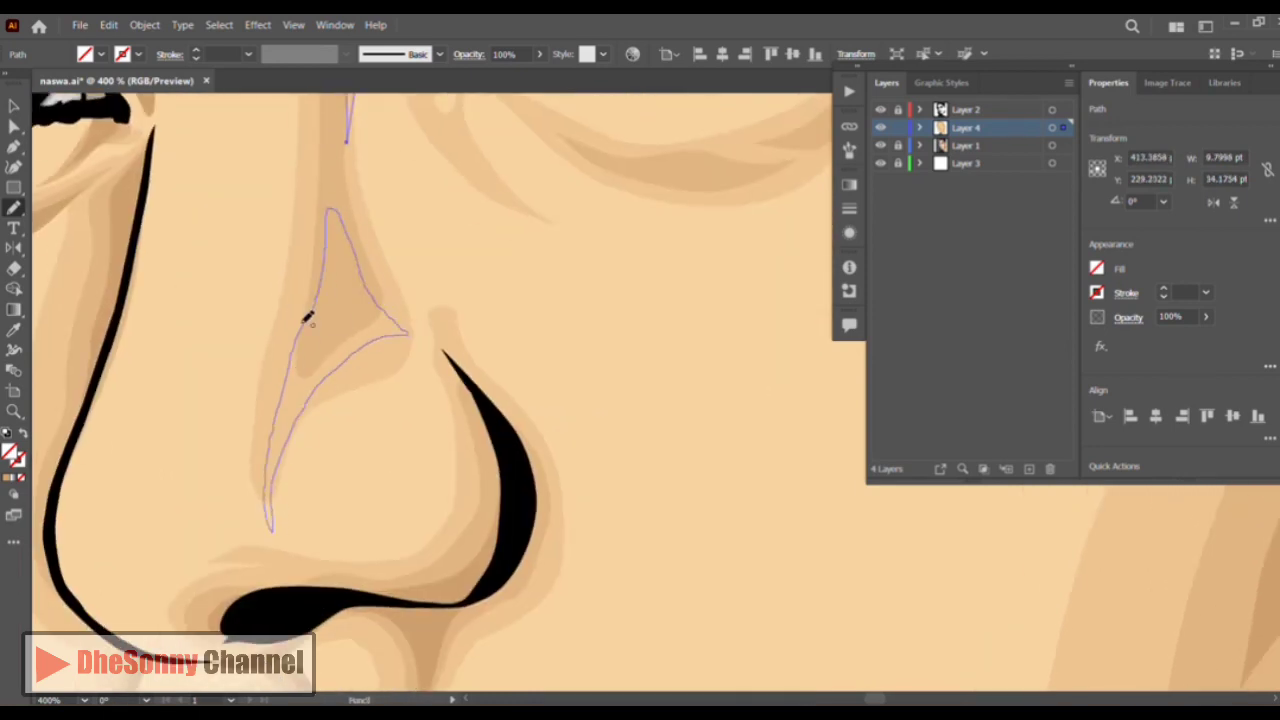
pyautogui.moveTo(308, 318); pyautogui.dragTo(305, 322)
# Outline a small shadow about 20 by 16 pt in the creases beyond the outer corner of the larger eye
pyautogui.moveTo(333, 461); pyautogui.dragTo(423, 351)
pyautogui.moveTo(609, 520)
pyautogui.mouseDown()
pyautogui.moveTo(520, 440)
pyautogui.moveTo(149, 526)
pyautogui.mouseUp()
pyautogui.moveTo(516, 120); pyautogui.dragTo(426, 631)
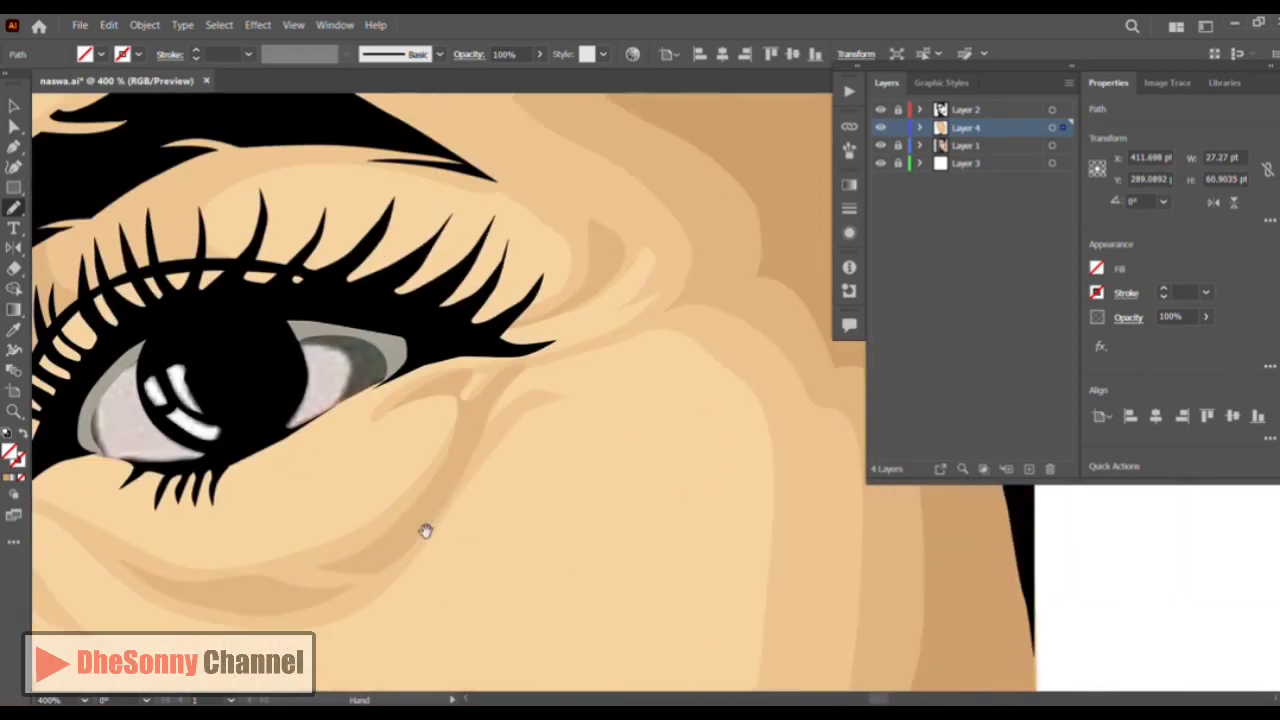
pyautogui.moveTo(425, 530); pyautogui.dragTo(475, 610)
pyautogui.moveTo(378, 282); pyautogui.dragTo(622, 244)
# Select all the unfilled shadow outlines together and fill them with the darkest tan sampled from an existing shadow
pyautogui.click(219, 25)
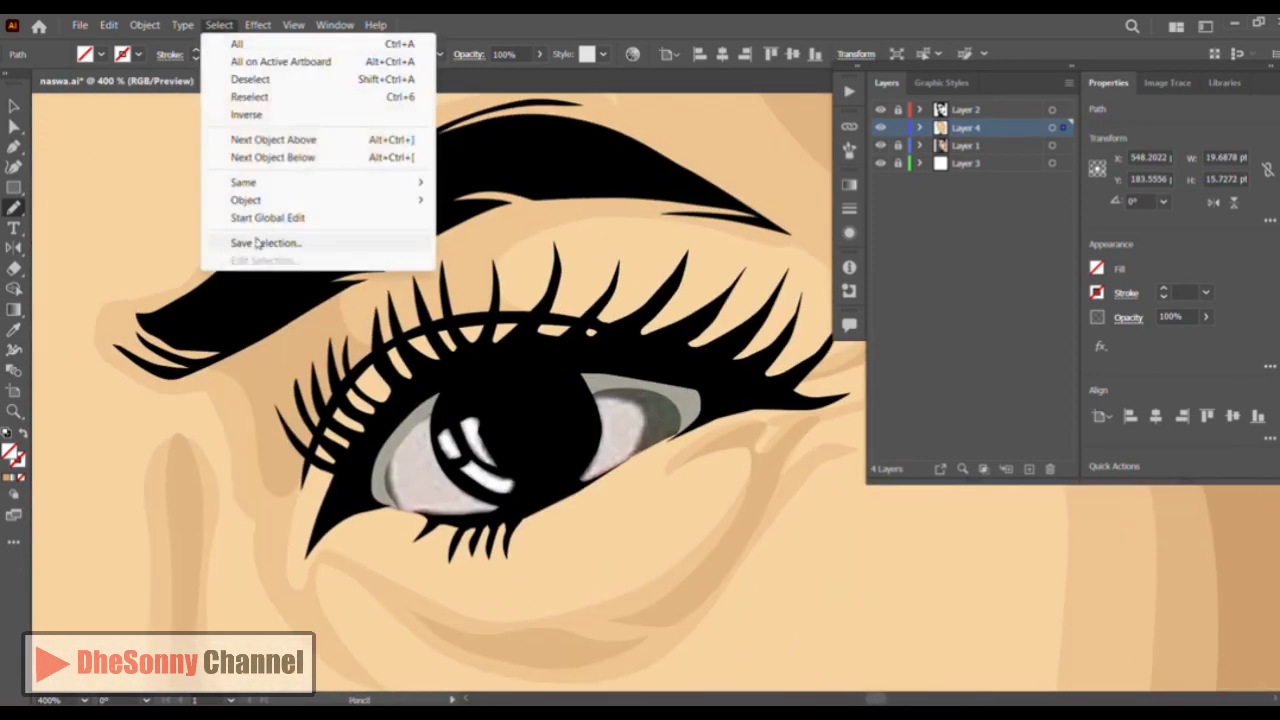
pyautogui.moveTo(240, 184)
pyautogui.click(475, 251)
pyautogui.press('i')
pyautogui.moveTo(143, 274); pyautogui.dragTo(430, 165)
pyautogui.click(268, 388)
pyautogui.click(13, 106)
pyautogui.click(700, 590)
# Draw a thin shadow along the upper rim of the nostril and fill it with the darkest tan
pyautogui.moveTo(700, 590); pyautogui.dragTo(496, 337)
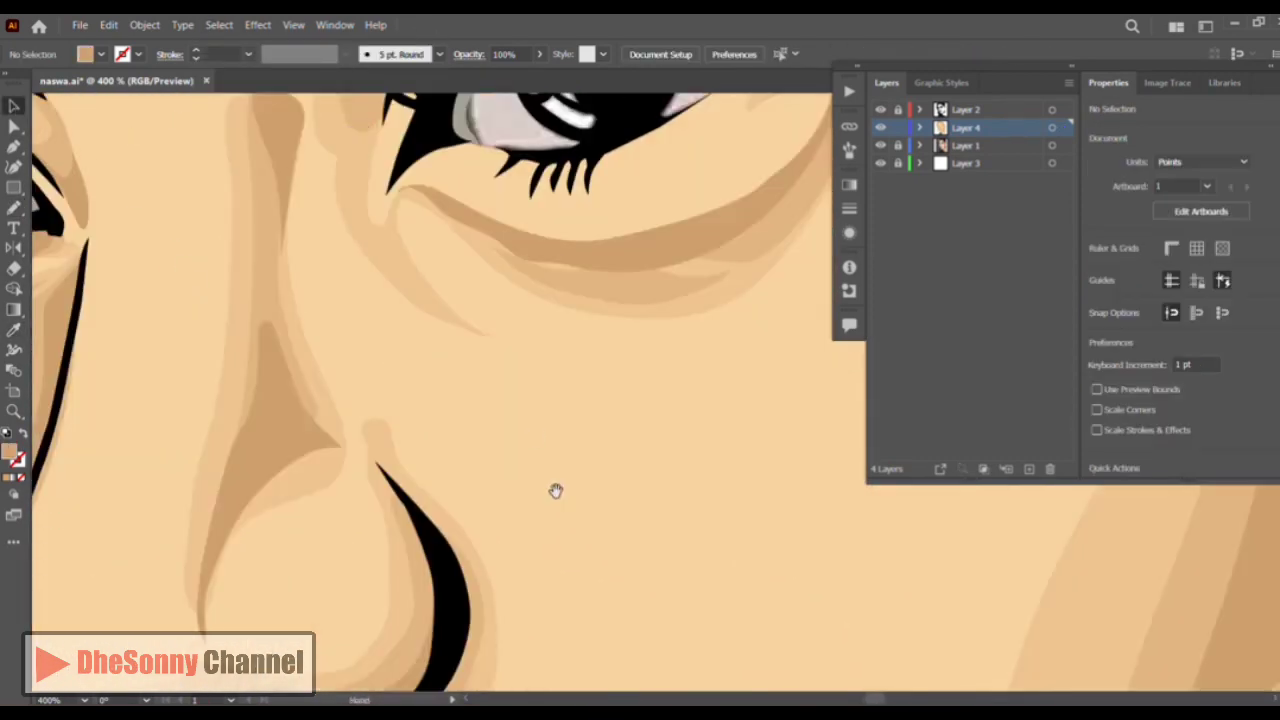
pyautogui.moveTo(555, 491); pyautogui.dragTo(642, 148)
pyautogui.click(14, 208)
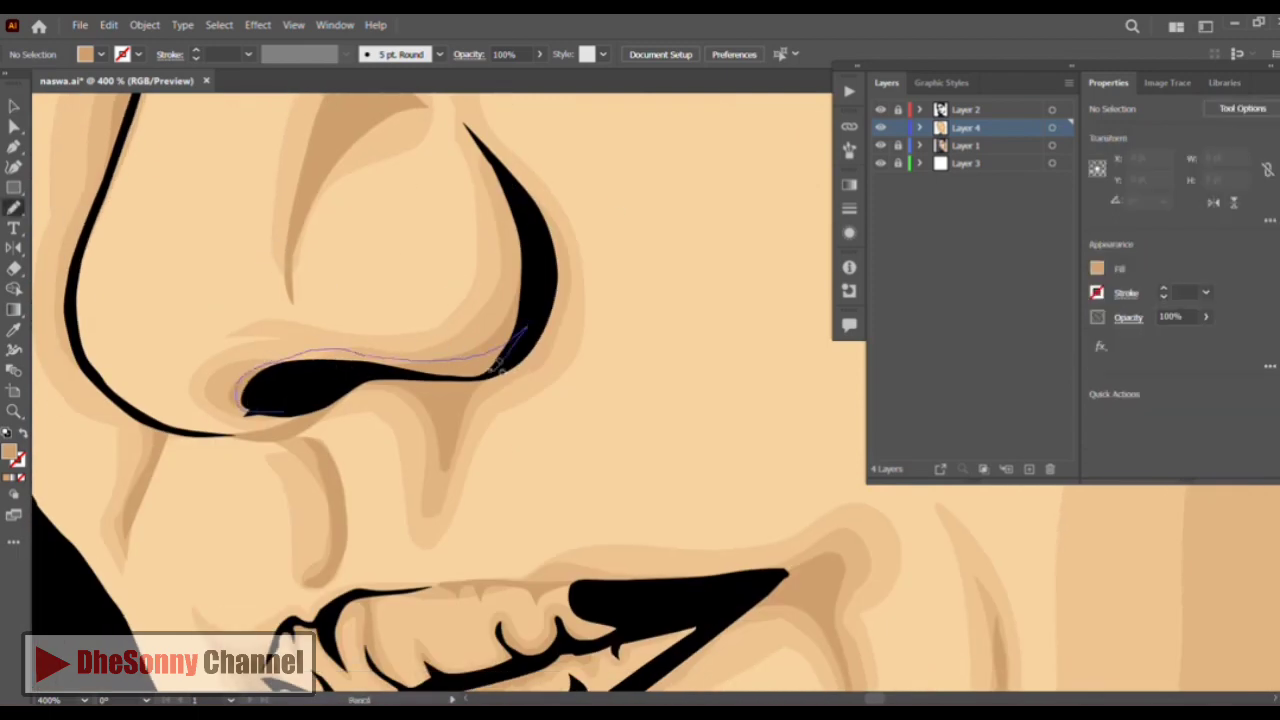
pyautogui.moveTo(500, 370); pyautogui.dragTo(245, 410)
pyautogui.click(329, 450)
pyautogui.click(13, 106)
pyautogui.click(149, 149)
pyautogui.click(14, 208)
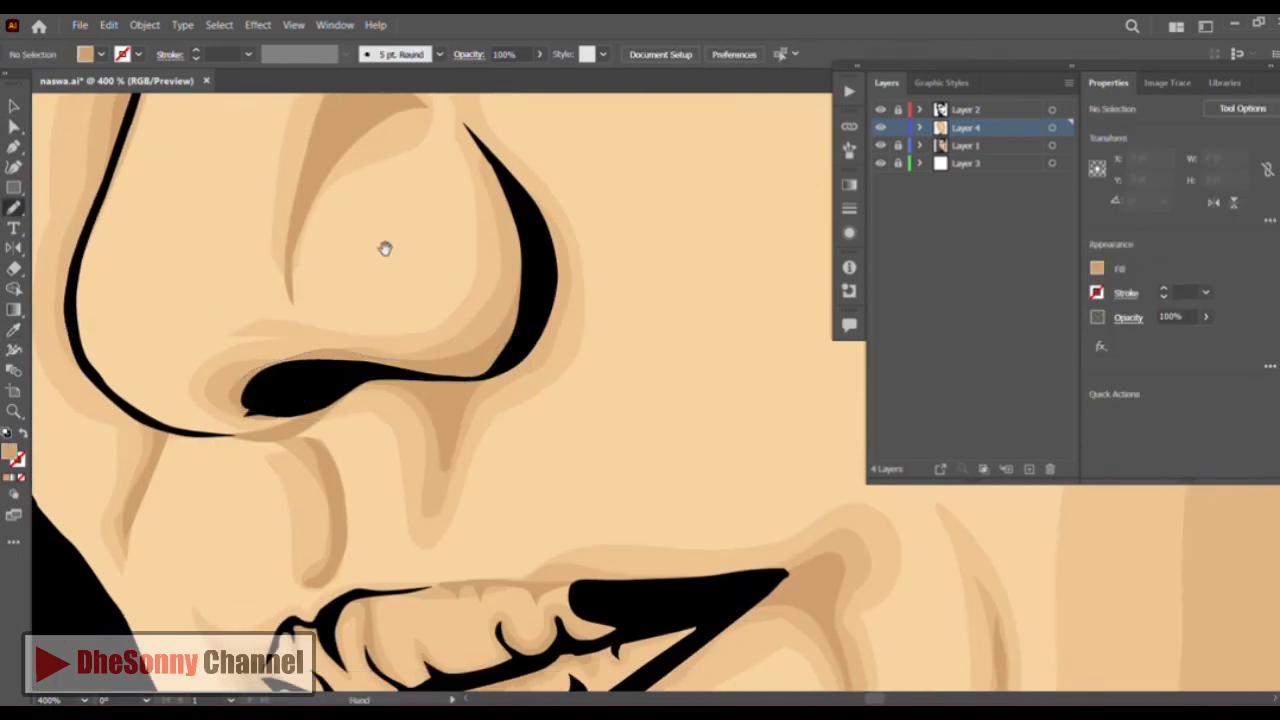
# Trace the inner edge of a darkest-tan neck shadow with the Pen tool, from below the jawline down and out to the portrait's edge
pyautogui.moveTo(720, 640); pyautogui.dragTo(310, 150)
pyautogui.moveTo(580, 357); pyautogui.dragTo(70, 291)
pyautogui.click(13, 148)
pyautogui.click(294, 266)
pyautogui.click(337, 277)
pyautogui.click(402, 397)
pyautogui.click(422, 508)
pyautogui.click(430, 483)
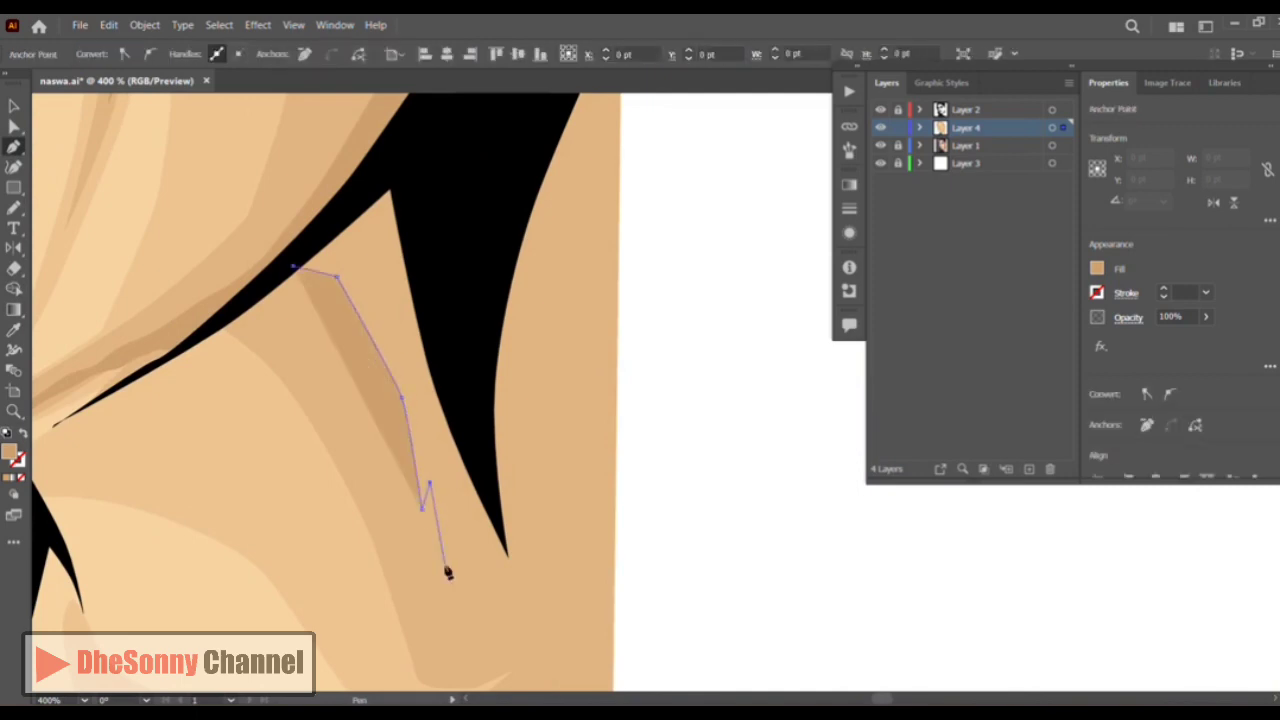
pyautogui.moveTo(449, 568); pyautogui.dragTo(430, 290)
pyautogui.click(459, 328)
pyautogui.click(475, 464)
pyautogui.click(554, 494)
pyautogui.click(591, 548)
# Close the neck shadow up along the portrait's outer edge and back beneath the black hair to its starting point
pyautogui.moveTo(588, 213); pyautogui.dragTo(568, 716)
pyautogui.click(582, 203)
pyautogui.click(393, 345)
pyautogui.click(299, 433)
pyautogui.click(254, 493)
pyautogui.click(14, 106)
pyautogui.click(651, 143)
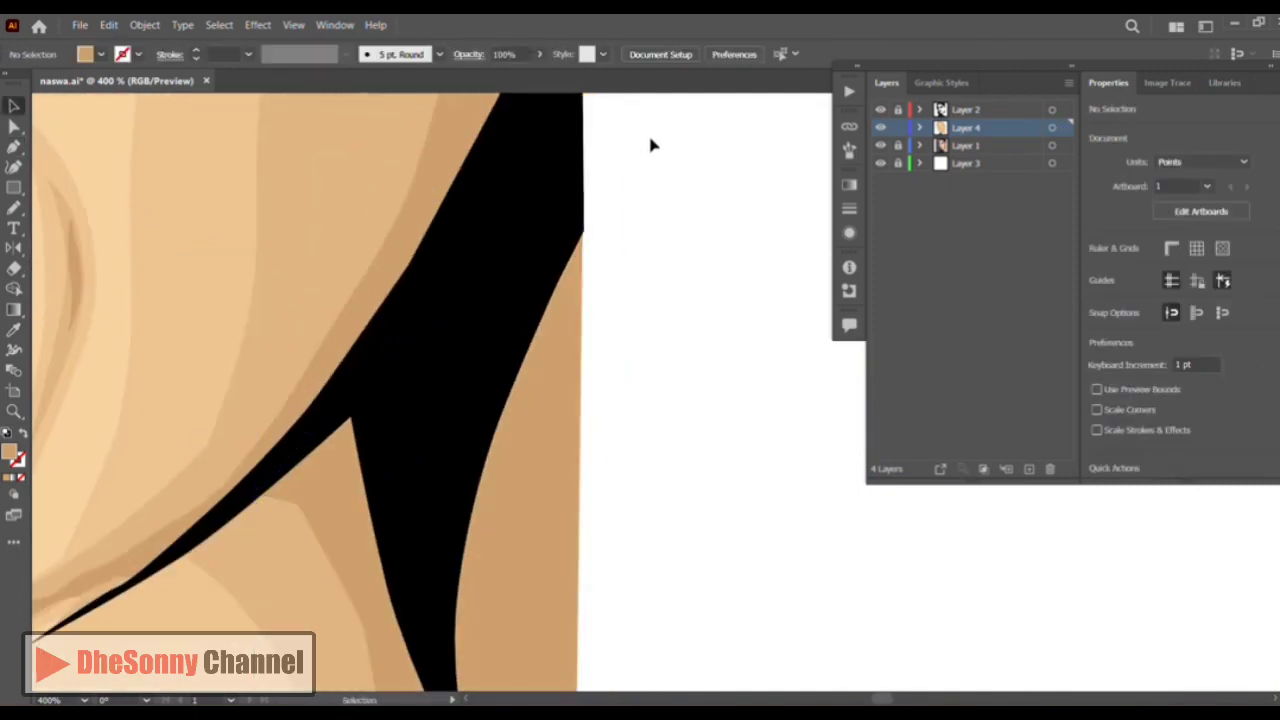
# Outline a highlight about 91 by 45 pt on the lower forehead, between and above the eyebrows
pyautogui.hotkey('ctrl', '-')
pyautogui.hotkey('ctrl', '-')
pyautogui.hotkey('ctrl', '-')
pyautogui.hotkey('ctrl', '-')
pyautogui.hotkey('ctrl', '-')
pyautogui.click(528, 248)
pyautogui.click(528, 248)
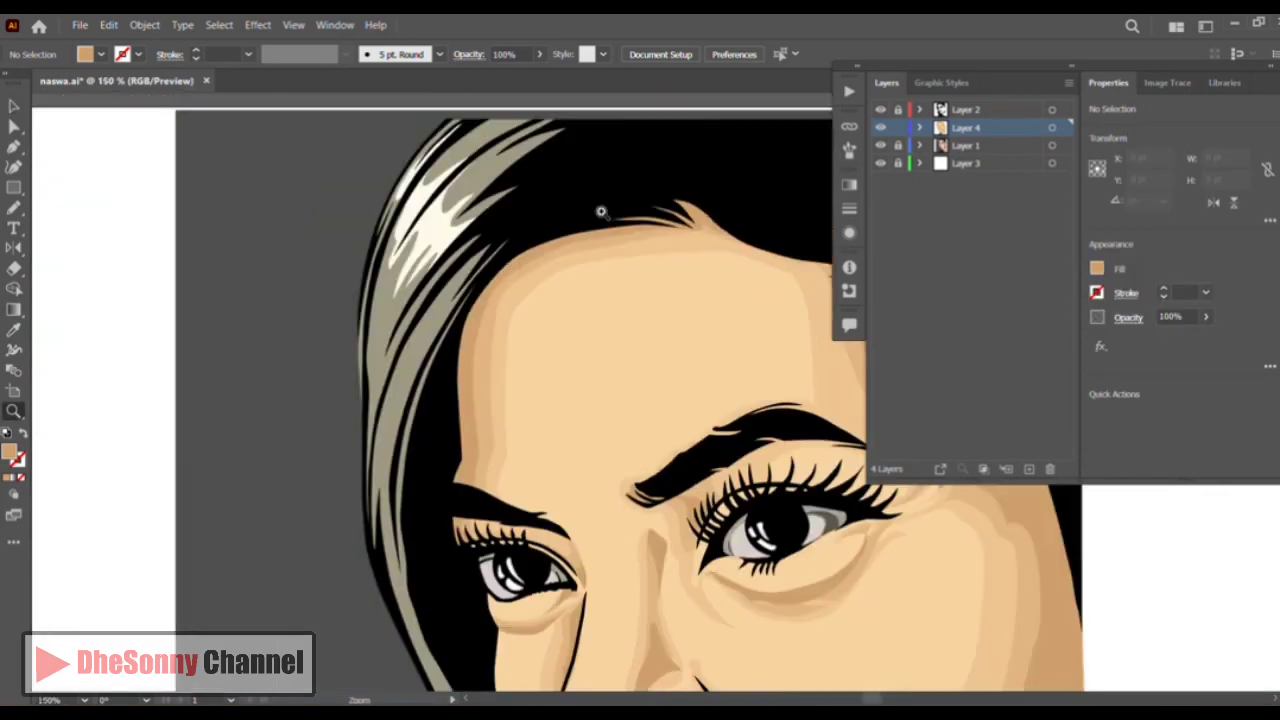
pyautogui.click(621, 412)
pyautogui.click(621, 412)
pyautogui.moveTo(626, 408); pyautogui.dragTo(497, 377)
pyautogui.click(14, 208)
pyautogui.moveTo(408, 393); pyautogui.dragTo(348, 323)
pyautogui.moveTo(280, 415)
pyautogui.mouseDown()
pyautogui.moveTo(283, 452)
pyautogui.moveTo(281, 413)
pyautogui.mouseUp()
# Fill the lower forehead highlight with the sampled skin tone and lighten that fill to a paler cream
pyautogui.click(14, 329)
pyautogui.click(300, 350)
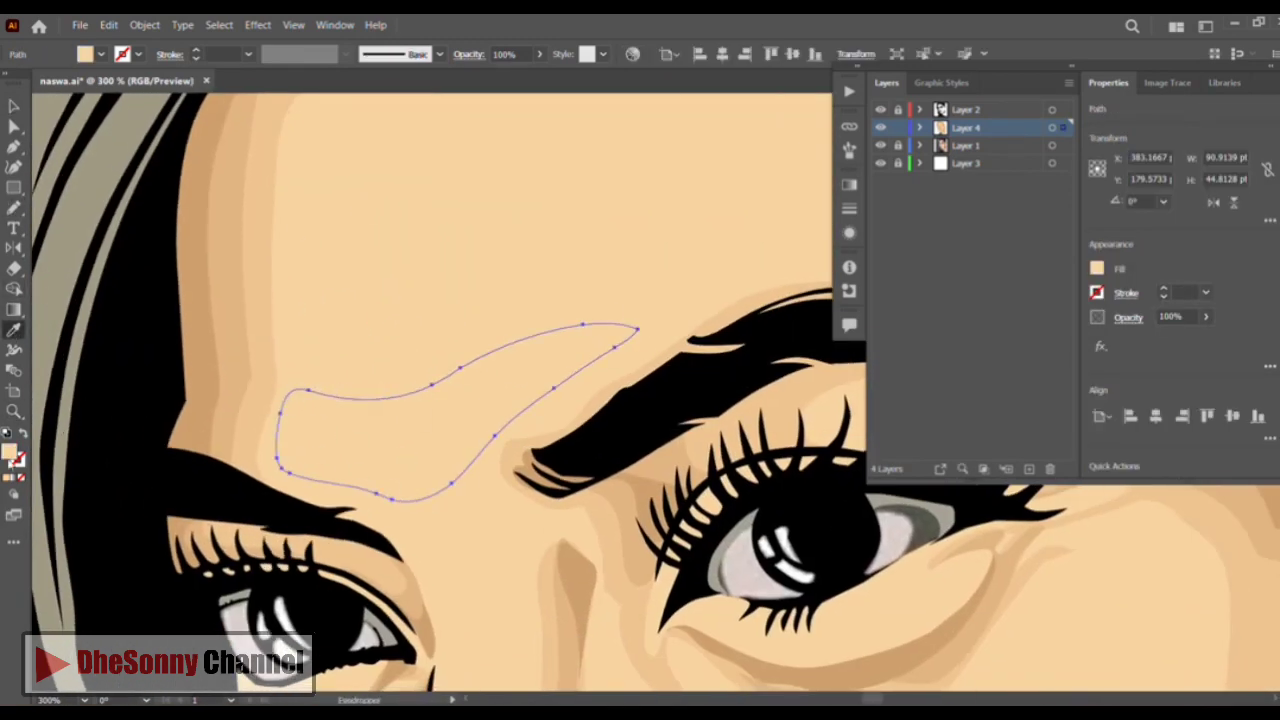
pyautogui.doubleClick(9, 452)
pyautogui.click(583, 366)
pyautogui.click(927, 369)
pyautogui.click(14, 106)
pyautogui.click(149, 189)
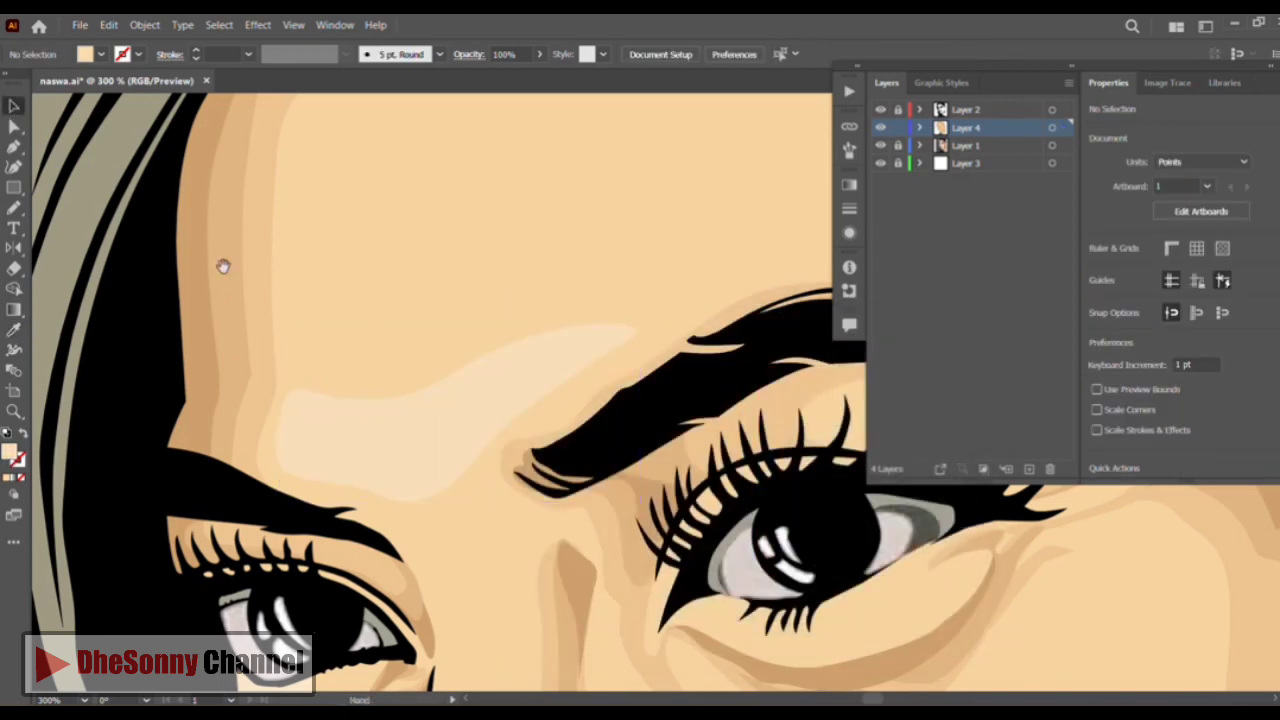
# Draw a forked highlight along the upper forehead near the hairline and fill it with the pale cream of the lower forehead highlight
pyautogui.moveTo(223, 266); pyautogui.dragTo(103, 376)
pyautogui.click(14, 208)
pyautogui.moveTo(369, 220); pyautogui.dragTo(372, 248)
pyautogui.moveTo(287, 164)
pyautogui.mouseDown()
pyautogui.moveTo(241, 203)
pyautogui.moveTo(184, 404)
pyautogui.mouseUp()
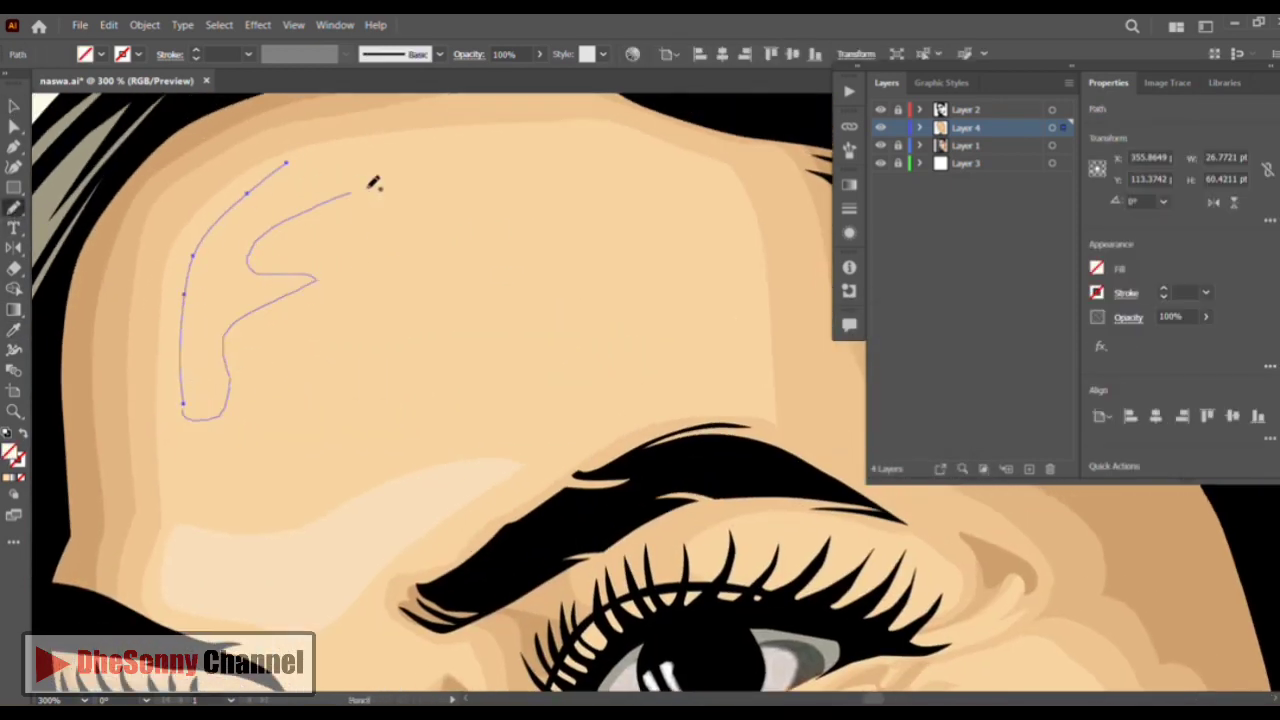
pyautogui.moveTo(369, 188); pyautogui.dragTo(287, 163)
pyautogui.click(14, 329)
pyautogui.click(309, 560)
pyautogui.click(14, 106)
pyautogui.click(357, 260)
# Outline highlights on the smaller eye's upper lid and, about 23 by 10 pt, in the area beneath that eye
pyautogui.click(14, 208)
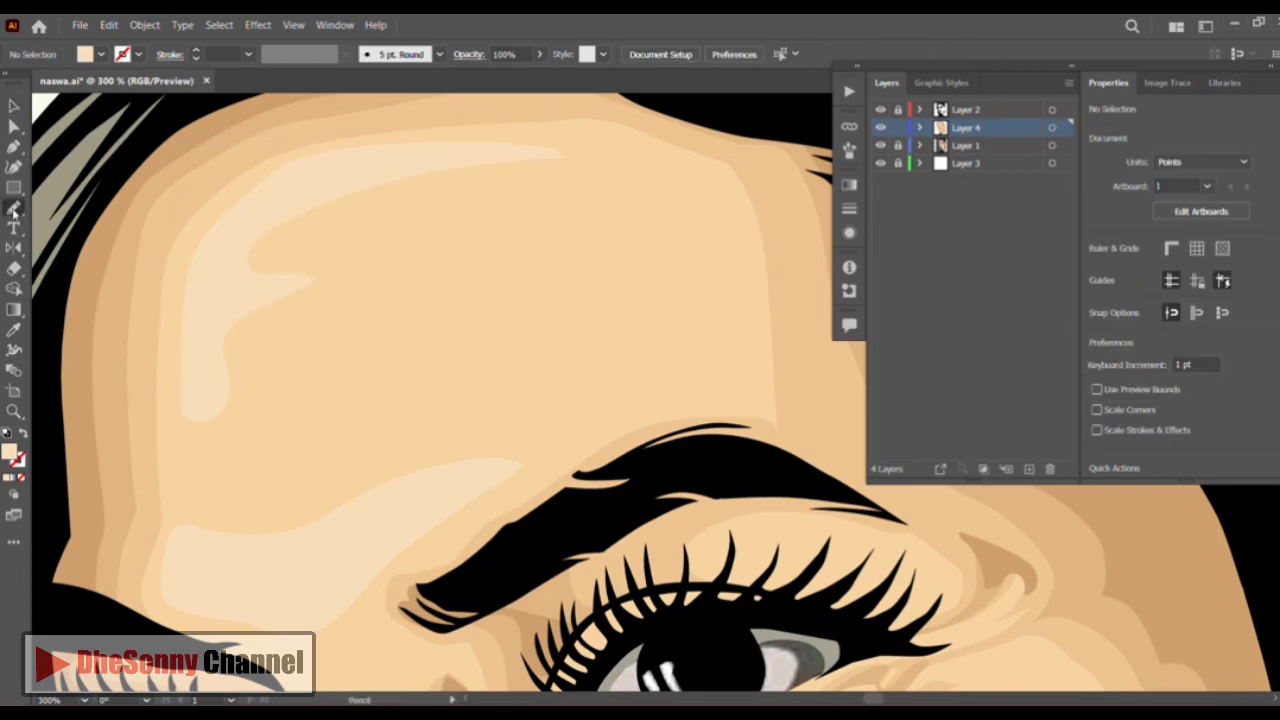
pyautogui.moveTo(326, 517); pyautogui.dragTo(426, 297)
pyautogui.moveTo(326, 437); pyautogui.dragTo(232, 428)
pyautogui.moveTo(448, 459); pyautogui.dragTo(482, 393)
pyautogui.moveTo(290, 516)
pyautogui.mouseDown()
pyautogui.moveTo(400, 497)
pyautogui.moveTo(294, 518)
pyautogui.mouseUp()
# Outline highlights beneath the larger eye, between its inner lashes, and about 58 by 20 pt on its upper lid
pyautogui.moveTo(563, 462); pyautogui.dragTo(145, 575)
pyautogui.moveTo(366, 556); pyautogui.dragTo(443, 550)
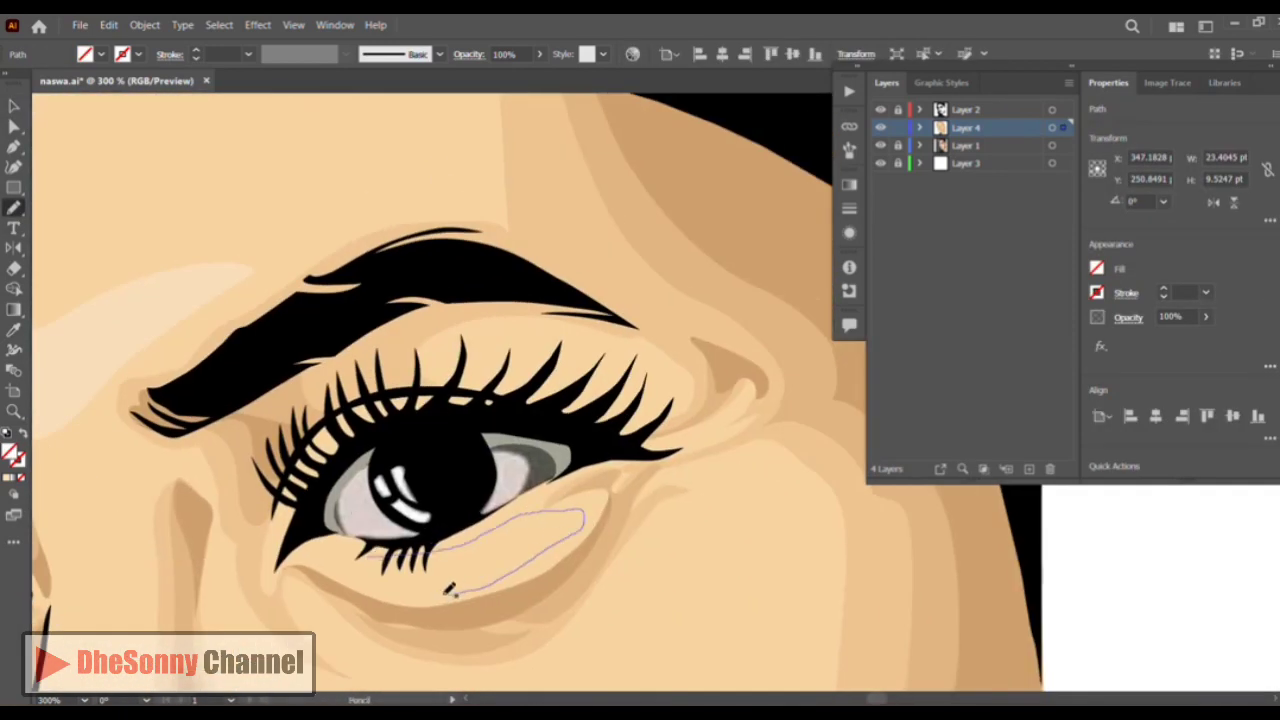
pyautogui.moveTo(379, 399); pyautogui.dragTo(390, 398)
pyautogui.moveTo(486, 325)
pyautogui.mouseDown()
pyautogui.moveTo(553, 381)
pyautogui.moveTo(488, 324)
pyautogui.mouseUp()
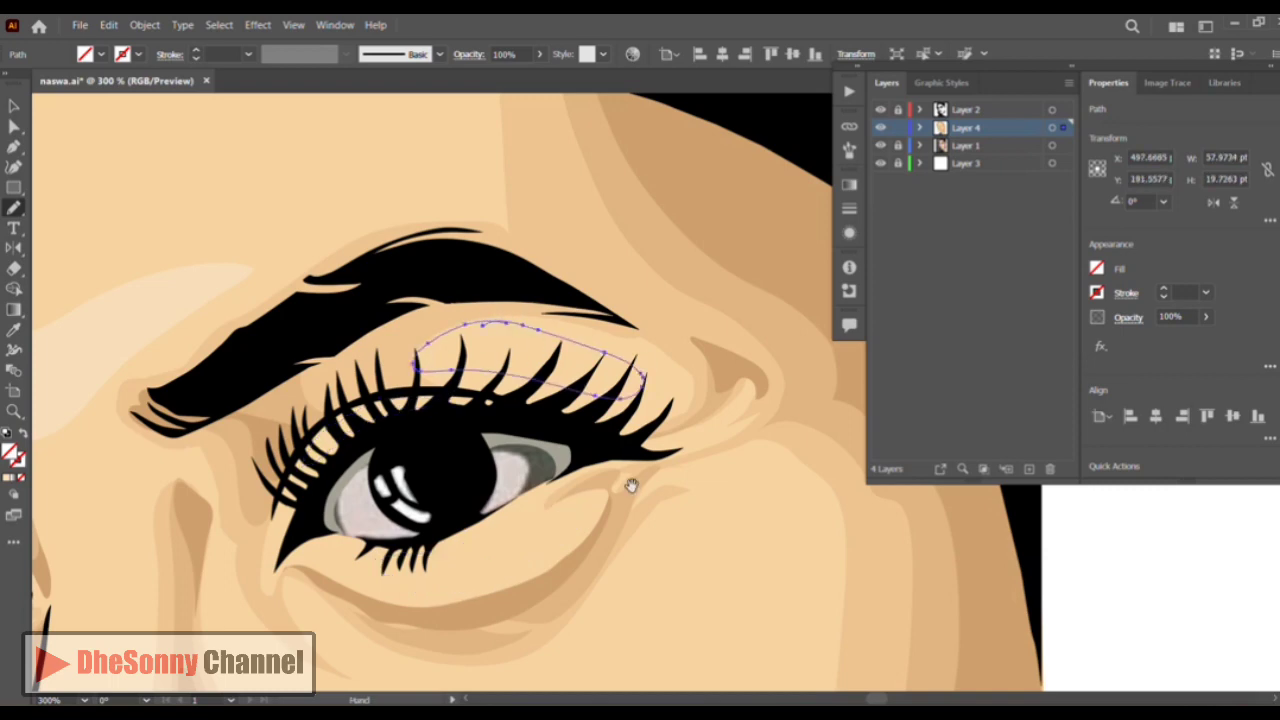
# Outline three cheek highlights below the larger eye: one about 69 by 26 pt, one about 83 by 50 pt, and one lower down
pyautogui.moveTo(650, 608)
pyautogui.mouseDown()
pyautogui.moveTo(600, 311)
pyautogui.moveTo(616, 264)
pyautogui.mouseUp()
pyautogui.moveTo(297, 313); pyautogui.dragTo(422, 340)
pyautogui.moveTo(210, 291); pyautogui.dragTo(520, 402)
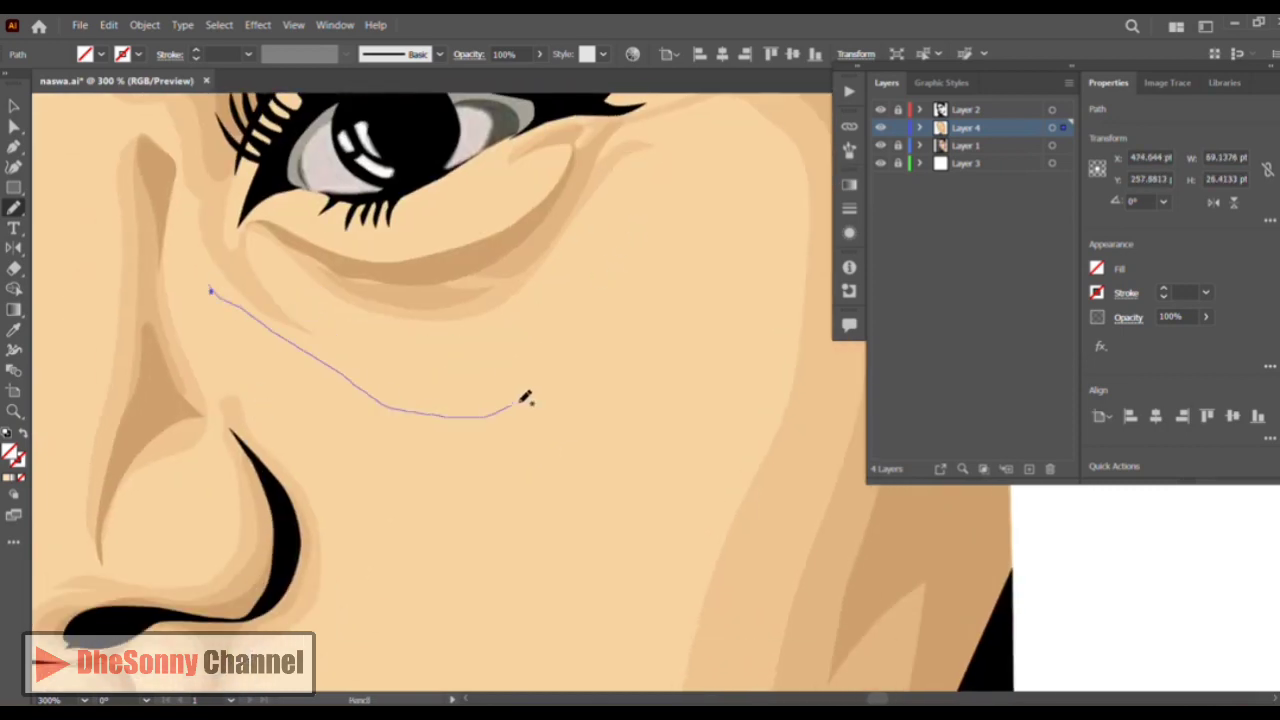
pyautogui.moveTo(212, 320); pyautogui.dragTo(210, 292)
pyautogui.scroll(-5, 543, 420)
pyautogui.moveTo(587, 268)
pyautogui.mouseDown()
pyautogui.moveTo(480, 343)
pyautogui.moveTo(605, 434)
pyautogui.mouseUp()
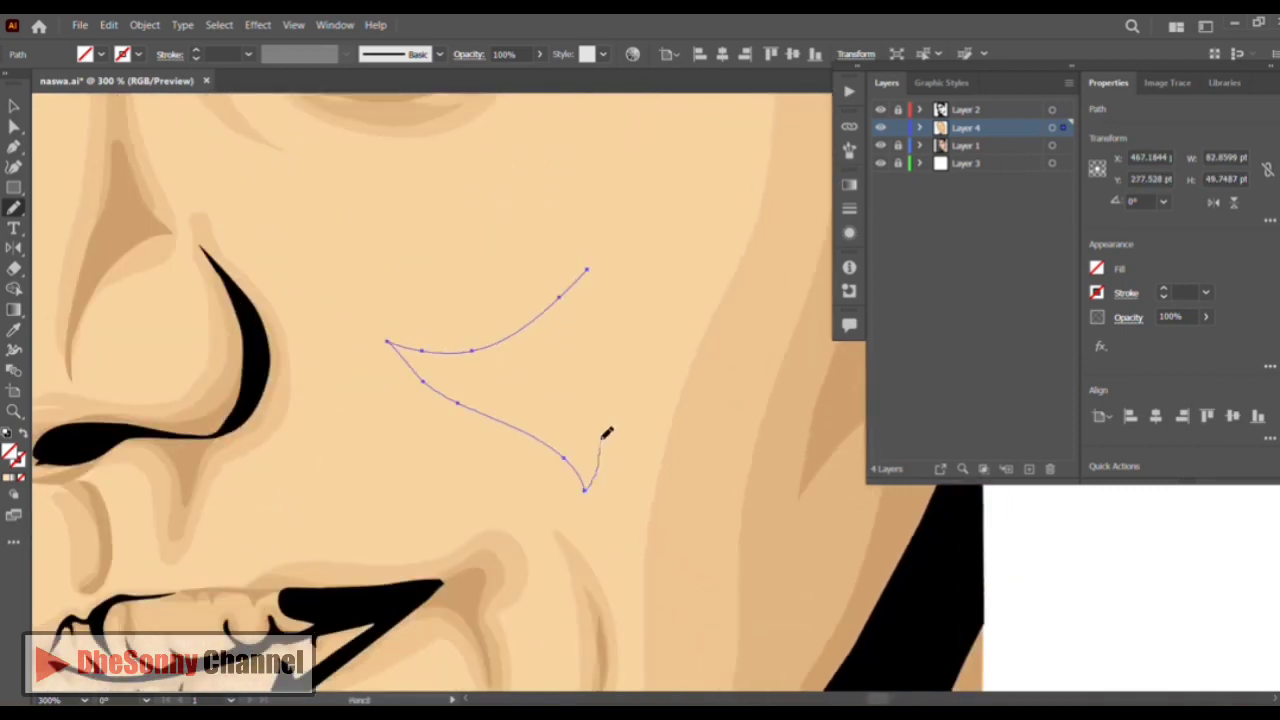
# Outline highlights on the nostril wing, about 24 by 26 pt, on the nose tip, and along the nose bridge
pyautogui.moveTo(440, 383); pyautogui.dragTo(739, 354)
pyautogui.moveTo(469, 250)
pyautogui.mouseDown()
pyautogui.moveTo(432, 300)
pyautogui.moveTo(470, 249)
pyautogui.mouseUp()
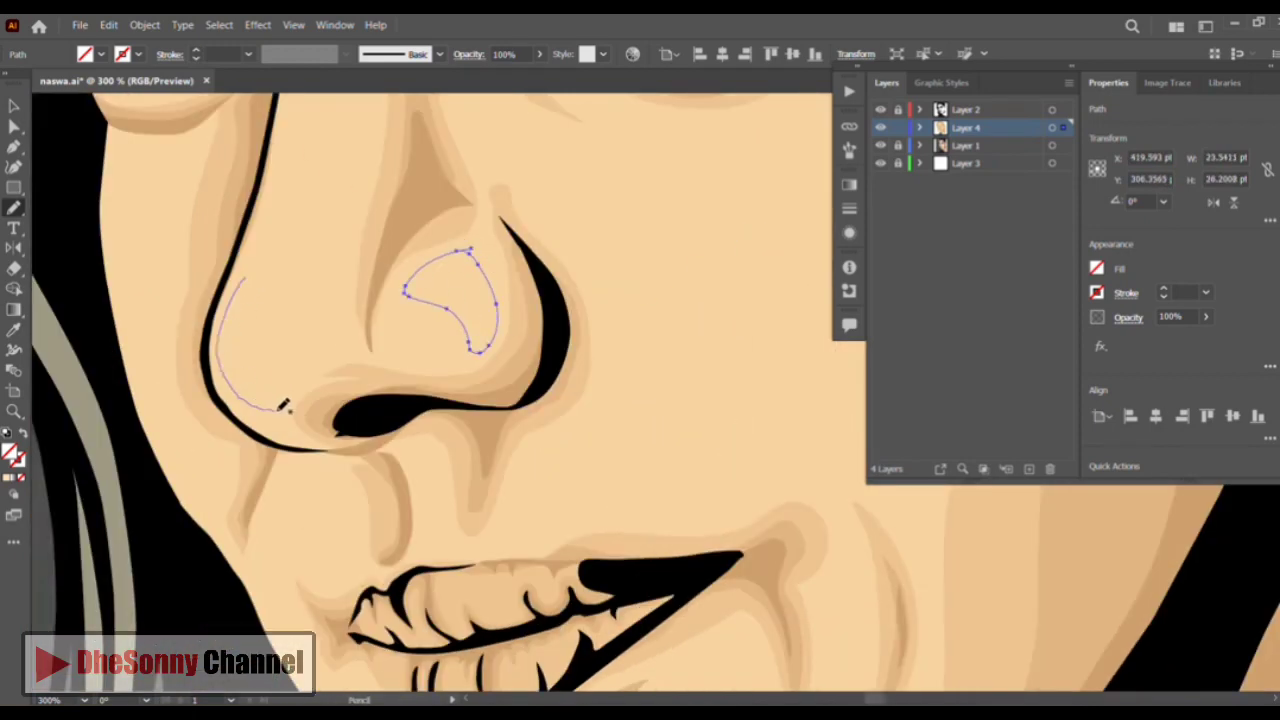
pyautogui.moveTo(279, 410); pyautogui.dragTo(245, 279)
pyautogui.moveTo(283, 217); pyautogui.dragTo(311, 405)
pyautogui.moveTo(310, 149)
pyautogui.mouseDown()
pyautogui.moveTo(327, 289)
pyautogui.moveTo(306, 385)
pyautogui.mouseUp()
pyautogui.moveTo(306, 385); pyautogui.dragTo(284, 454)
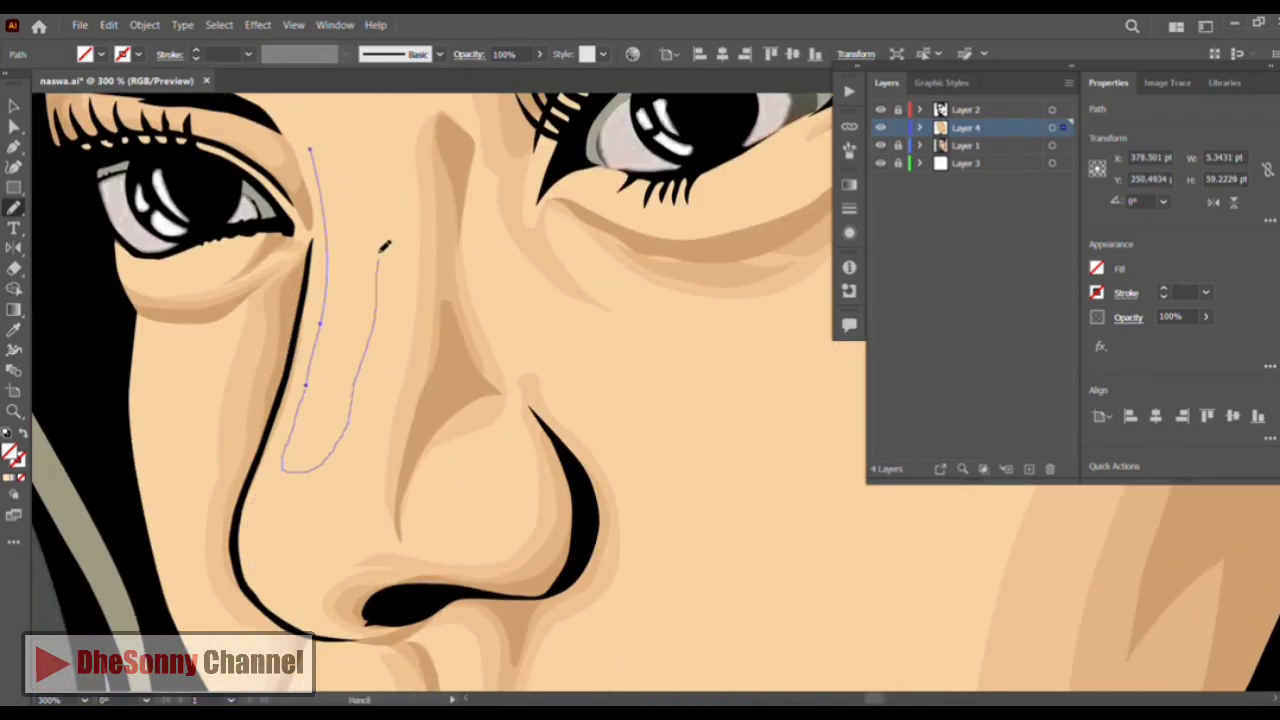
pyautogui.moveTo(380, 250)
pyautogui.mouseDown()
pyautogui.moveTo(310, 149)
pyautogui.moveTo(235, 374)
pyautogui.mouseUp()
# Select all the unfilled eye, cheek and nose outlines and fill them with the pale cream of the forehead highlight
pyautogui.click(219, 25)
pyautogui.moveTo(256, 186)
pyautogui.click(480, 236)
pyautogui.press('i')
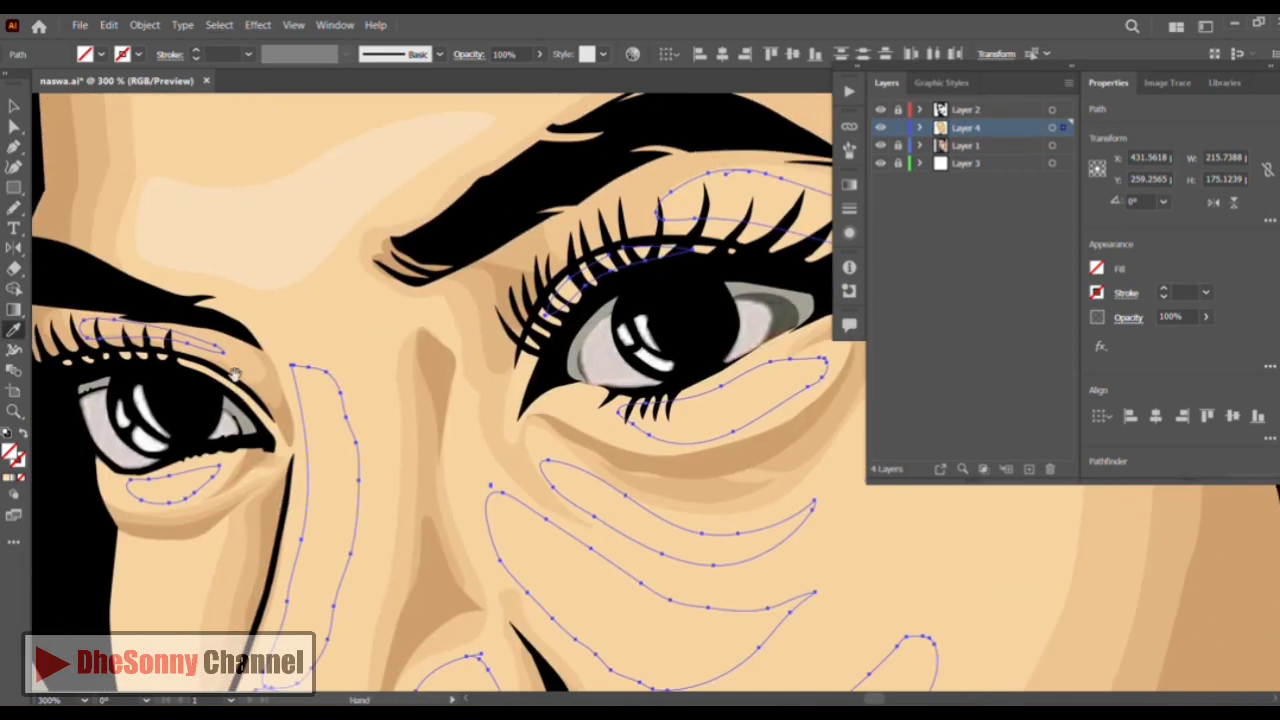
pyautogui.click(243, 255)
pyautogui.press('v')
pyautogui.hotkey('ctrl', 'shift', 'a')
# Draw a long highlight down the far cheek below the smaller eye and fill it with the pale cream
pyautogui.moveTo(203, 568)
pyautogui.mouseDown()
pyautogui.moveTo(343, 357)
pyautogui.moveTo(232, 221)
pyautogui.mouseUp()
pyautogui.press('n')
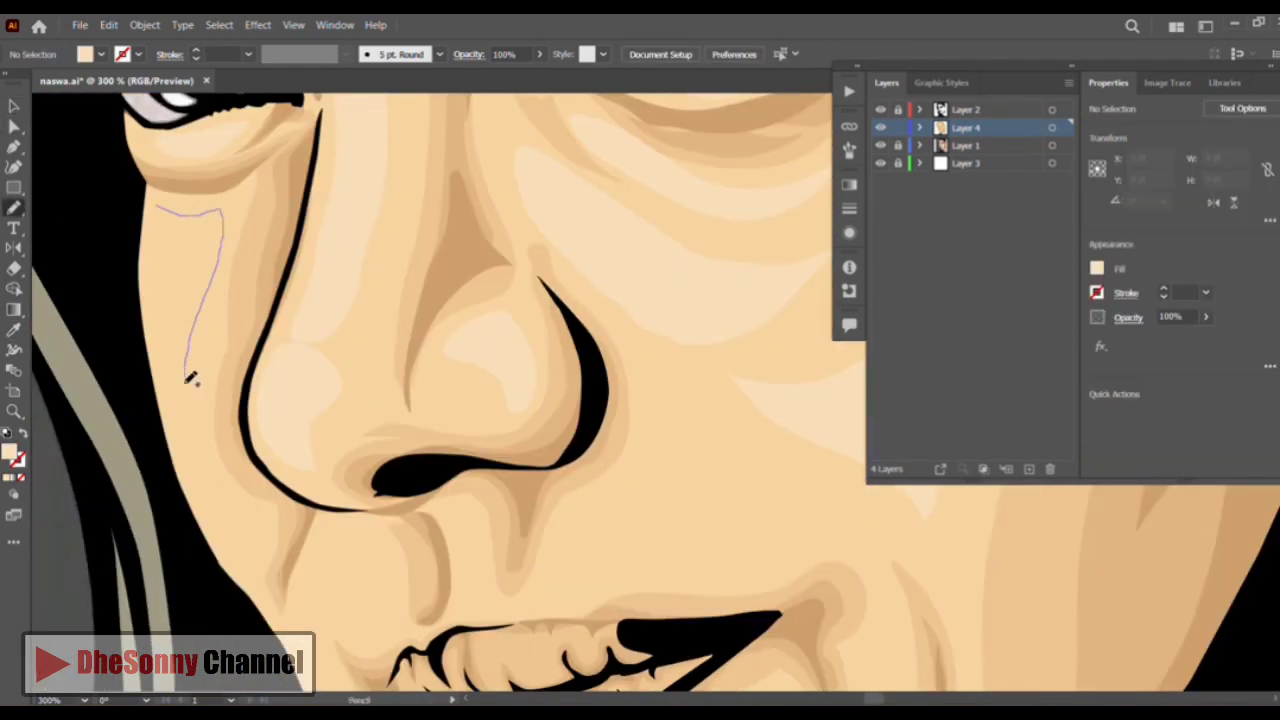
pyautogui.press('i')
pyautogui.click(295, 275)
pyautogui.press('v')
pyautogui.hotkey('ctrl', 'shift', 'a')
# Outline three highlights above the lips: about 22 by 47 pt on the far side, about 27 by 36 pt around the philtrum, and above the mouth
pyautogui.press('n')
pyautogui.moveTo(402, 497)
pyautogui.mouseDown()
pyautogui.moveTo(346, 334)
pyautogui.moveTo(344, 276)
pyautogui.mouseUp()
pyautogui.moveTo(262, 305)
pyautogui.mouseDown()
pyautogui.moveTo(278, 410)
pyautogui.moveTo(292, 303)
pyautogui.mouseUp()
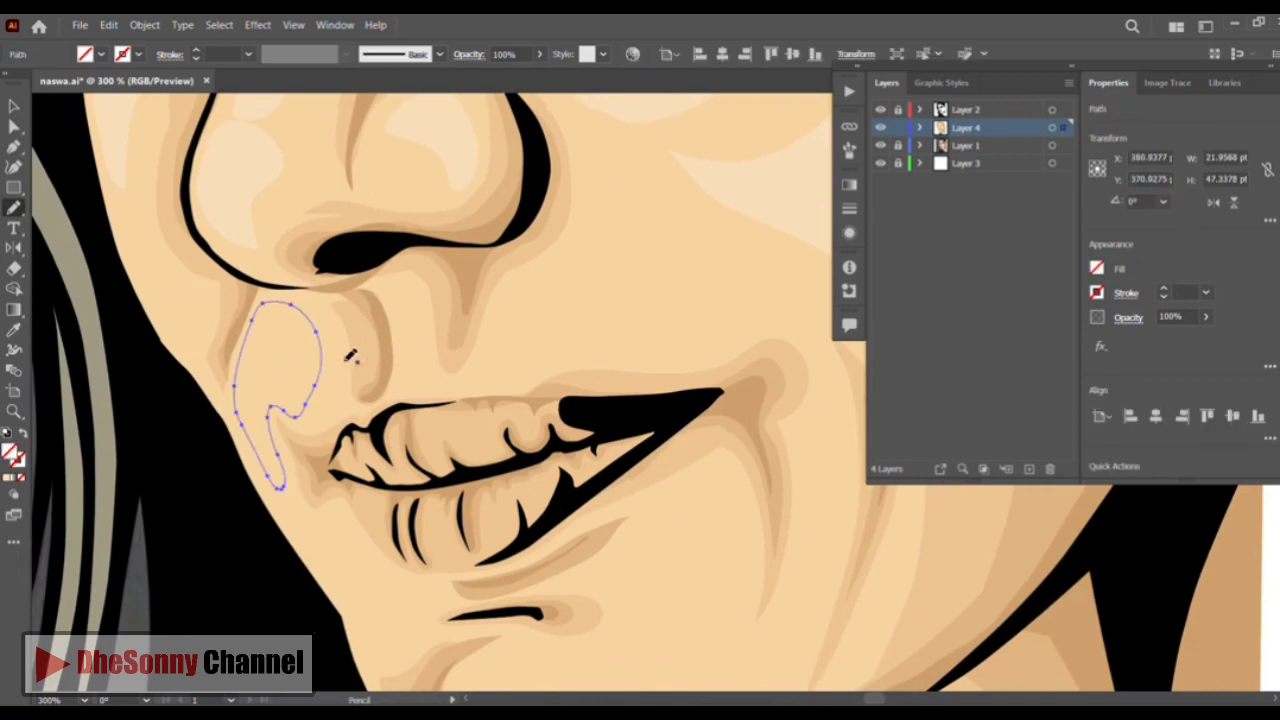
pyautogui.moveTo(357, 390); pyautogui.dragTo(336, 336)
pyautogui.moveTo(520, 322); pyautogui.dragTo(415, 272)
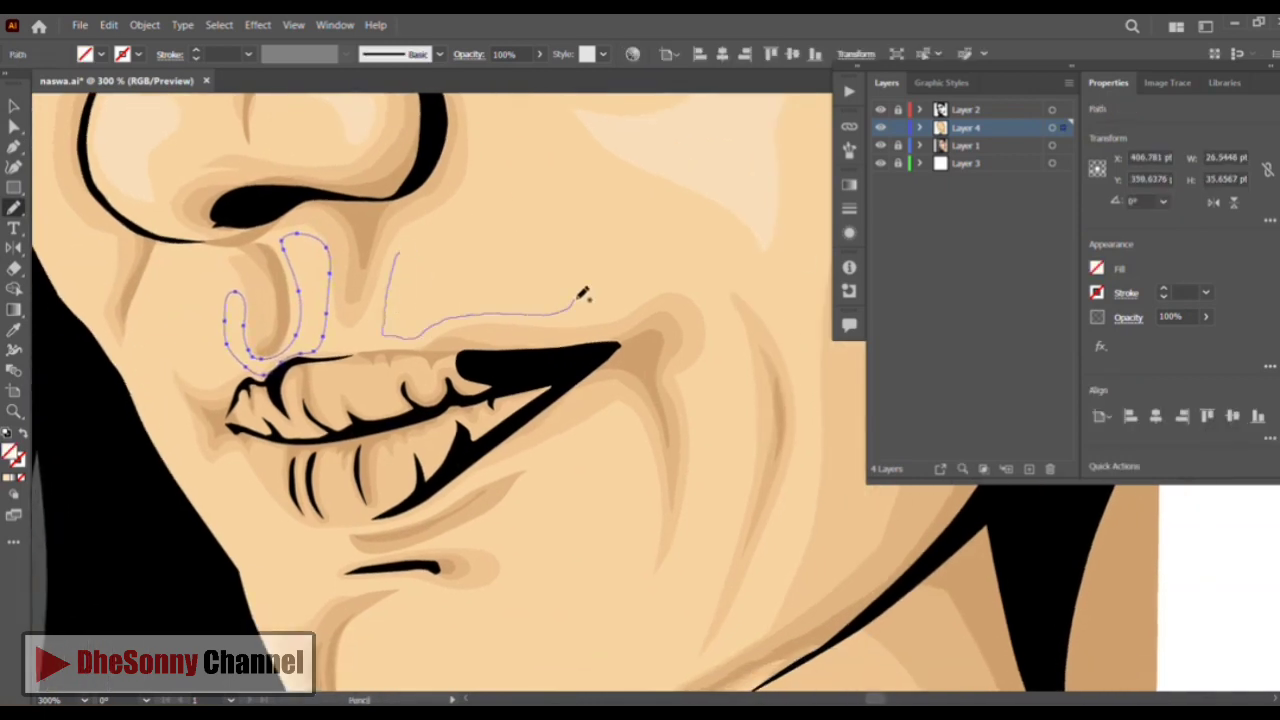
pyautogui.moveTo(577, 298); pyautogui.dragTo(399, 254)
# Outline highlights below the lips: about 21 by 17 pt under the lower lip, one beside the mouth, and about 67 by 37 pt on the chin
pyautogui.moveTo(483, 435); pyautogui.dragTo(451, 223)
pyautogui.moveTo(228, 310)
pyautogui.mouseDown()
pyautogui.moveTo(282, 342)
pyautogui.moveTo(229, 308)
pyautogui.mouseUp()
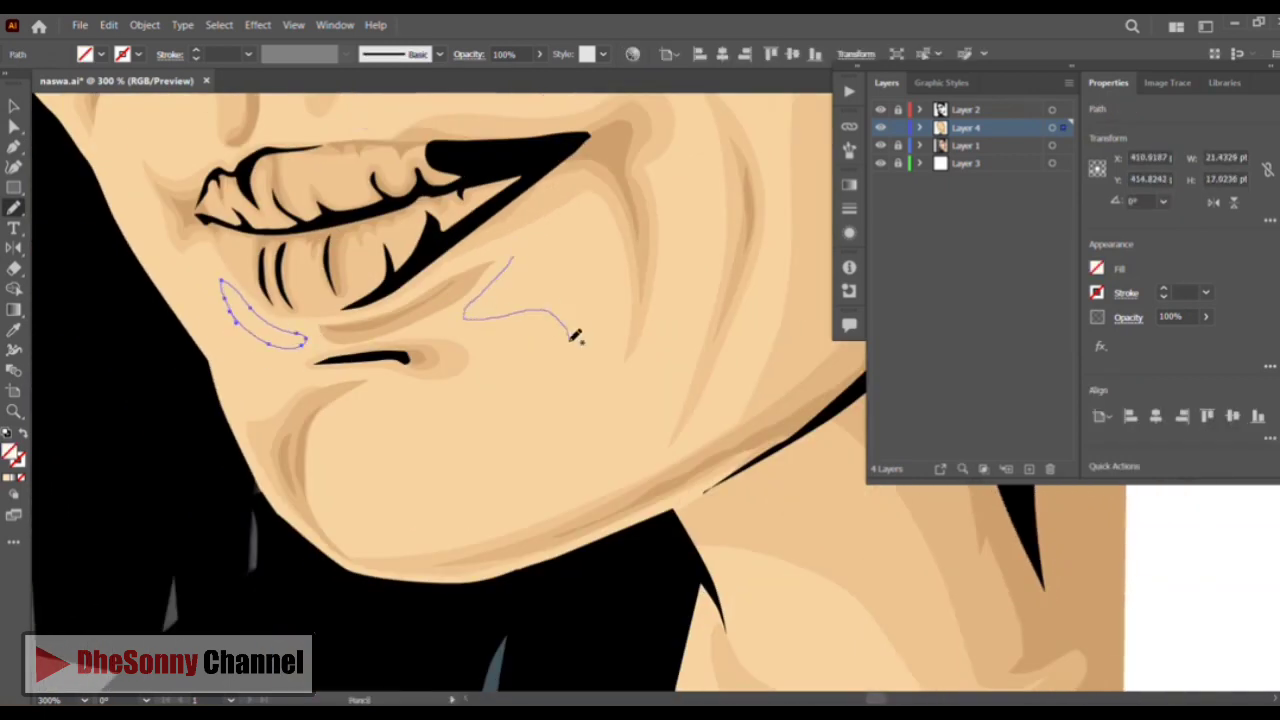
pyautogui.moveTo(575, 337)
pyautogui.mouseDown()
pyautogui.moveTo(451, 380)
pyautogui.moveTo(458, 255)
pyautogui.mouseUp()
pyautogui.moveTo(338, 328); pyautogui.dragTo(443, 285)
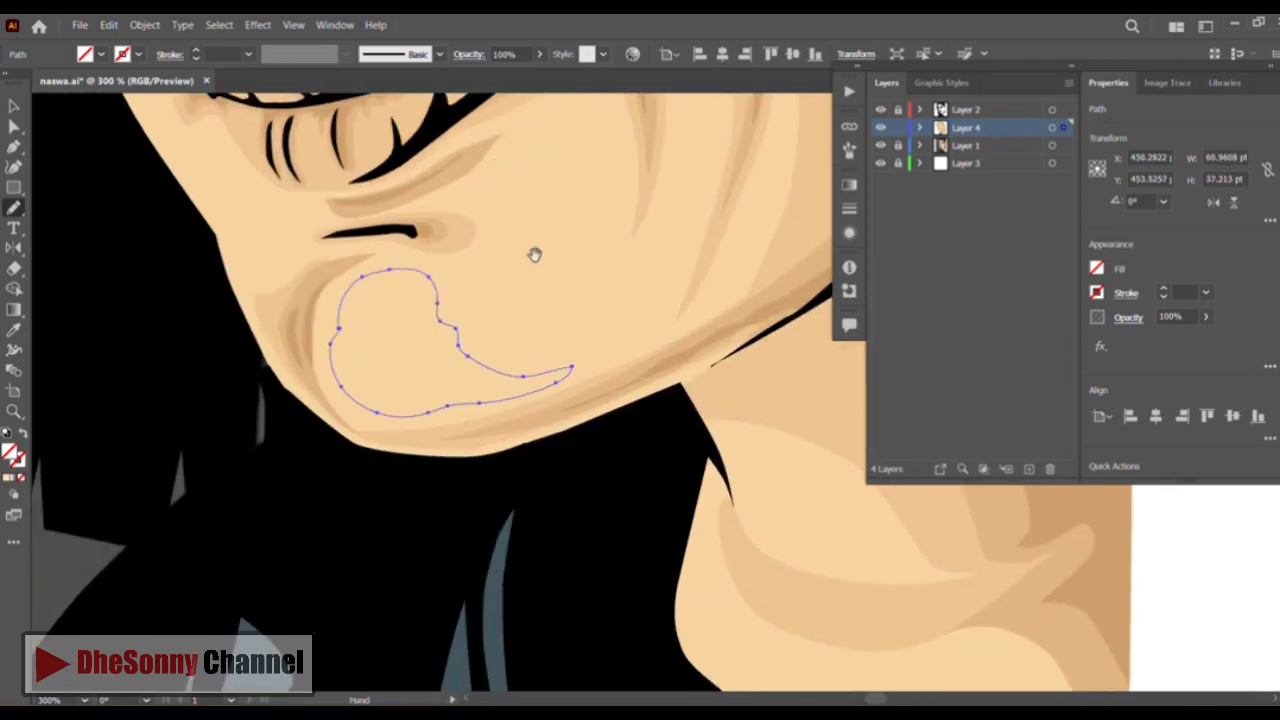
# Outline two highlights on the neck, a small leaf shape under the jaw and a large one above the collar
pyautogui.moveTo(535, 254); pyautogui.dragTo(261, 52)
pyautogui.moveTo(459, 243); pyautogui.dragTo(460, 250)
pyautogui.moveTo(527, 460)
pyautogui.mouseDown()
pyautogui.moveTo(467, 334)
pyautogui.moveTo(434, 388)
pyautogui.mouseUp()
# Select all the unfilled mouth, chin and neck outlines and fill them with the pale cream highlight colour
pyautogui.click(218, 25)
pyautogui.moveTo(249, 181)
pyautogui.click(474, 198)
pyautogui.click(14, 329)
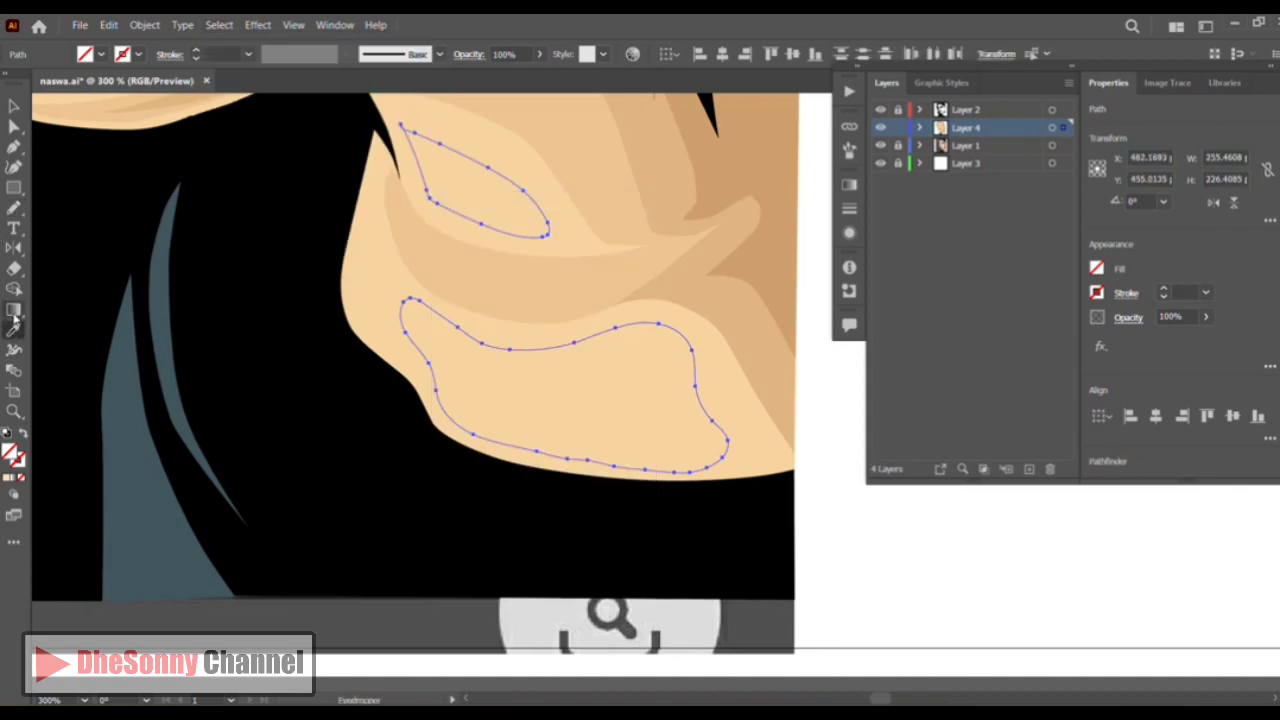
pyautogui.moveTo(300, 120); pyautogui.dragTo(475, 670)
pyautogui.moveTo(209, 110); pyautogui.dragTo(384, 601)
pyautogui.click(536, 449)
pyautogui.press('v')
pyautogui.moveTo(536, 449); pyautogui.dragTo(379, 150)
pyautogui.click(853, 532)
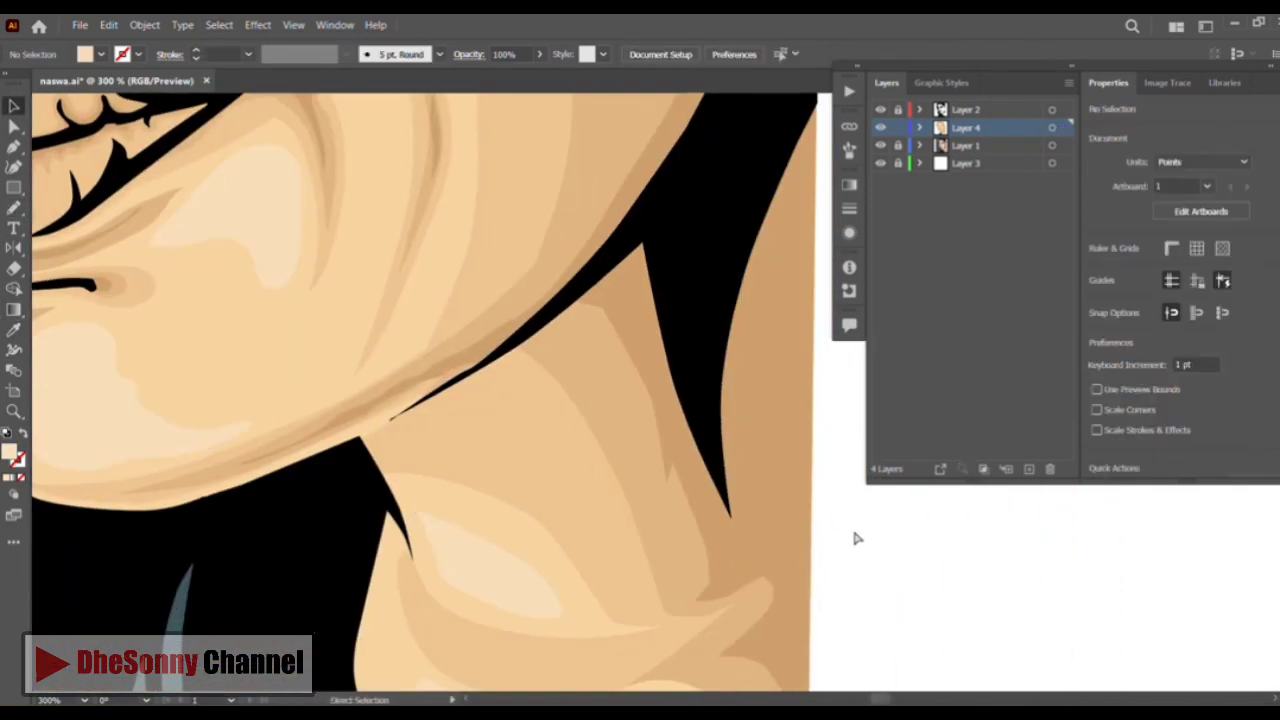
# Outline a second-level highlight about 90 by 20 pt inside the upper forehead highlight
pyautogui.hotkey('ctrl', '-')
pyautogui.hotkey('ctrl', '-')
pyautogui.hotkey('ctrl', '-')
pyautogui.hotkey('ctrl', '-')
pyautogui.hotkey('ctrl', '-')
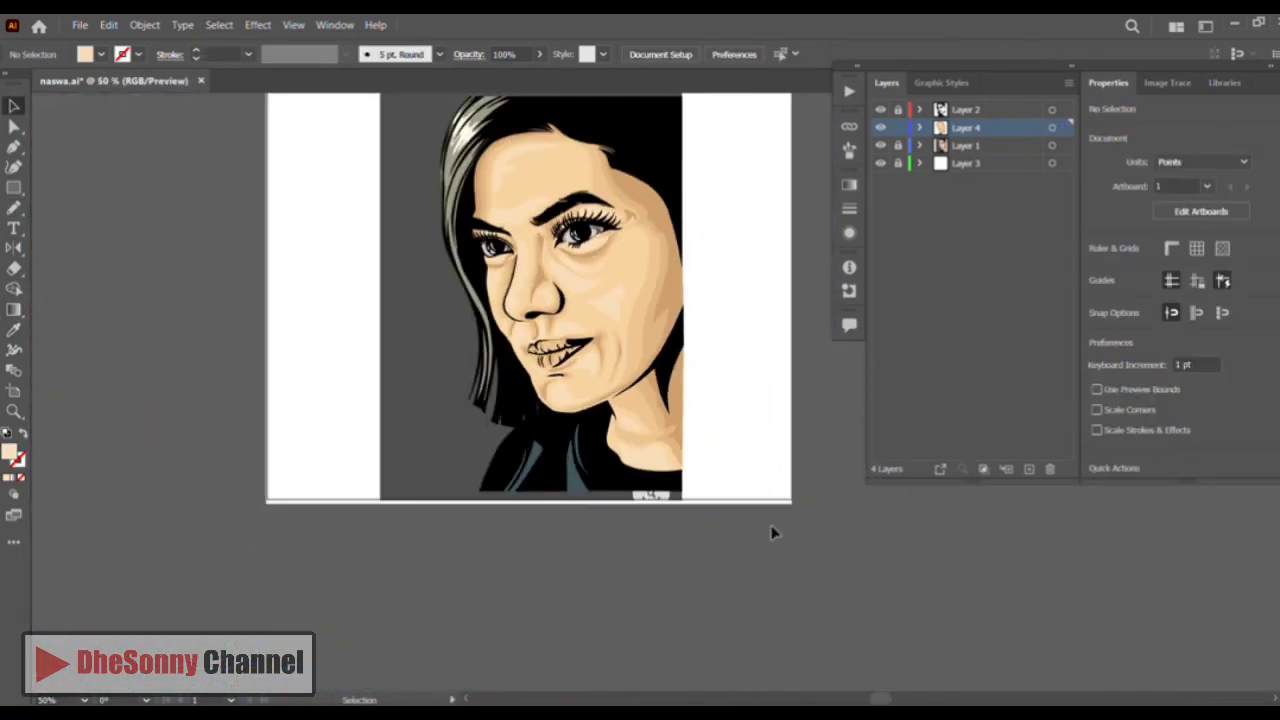
pyautogui.click(13, 412)
pyautogui.click(578, 272)
pyautogui.click(610, 310)
pyautogui.click(632, 342)
pyautogui.click(636, 370)
pyautogui.click(632, 385)
pyautogui.click(632, 385)
pyautogui.press('n')
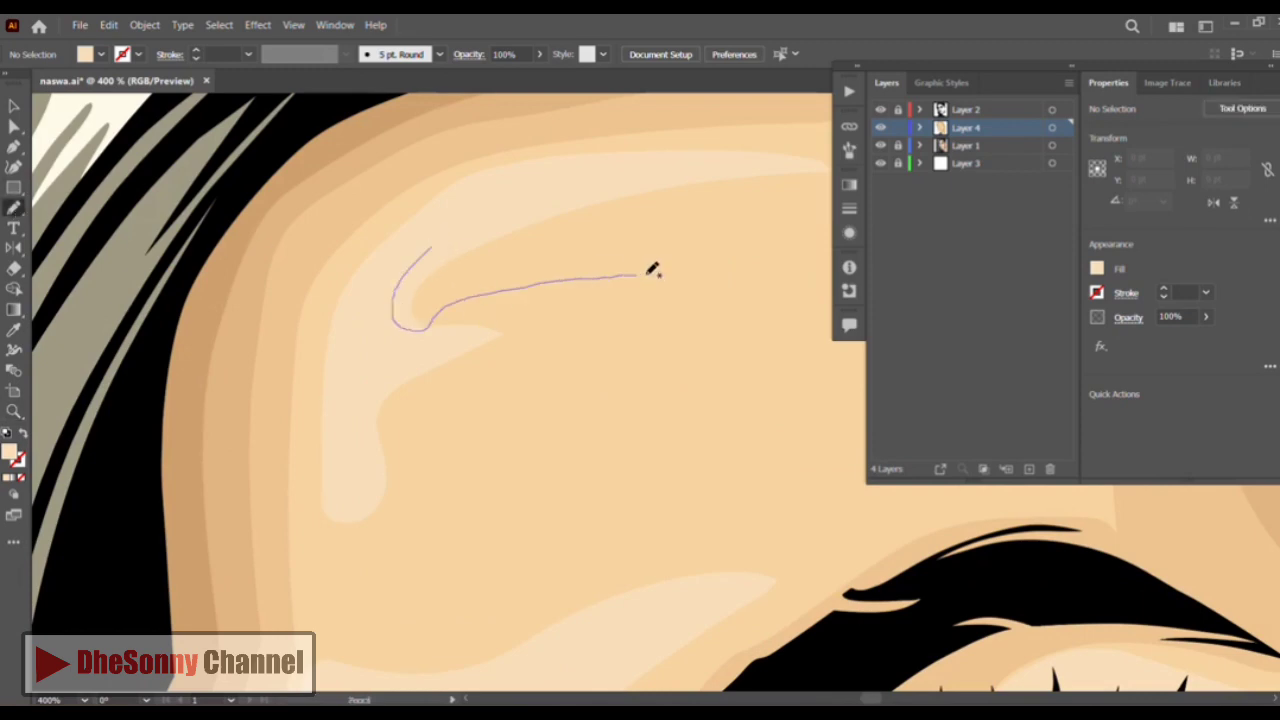
pyautogui.moveTo(428, 250); pyautogui.dragTo(430, 248)
# Outline smaller highlights inside the lower forehead highlight, including one about 32 by 22 pt in its tail above the eyebrow
pyautogui.moveTo(375, 442)
pyautogui.mouseDown()
pyautogui.moveTo(337, 304)
pyautogui.moveTo(437, 263)
pyautogui.moveTo(319, 298)
pyautogui.mouseUp()
pyautogui.moveTo(422, 394); pyautogui.dragTo(395, 204)
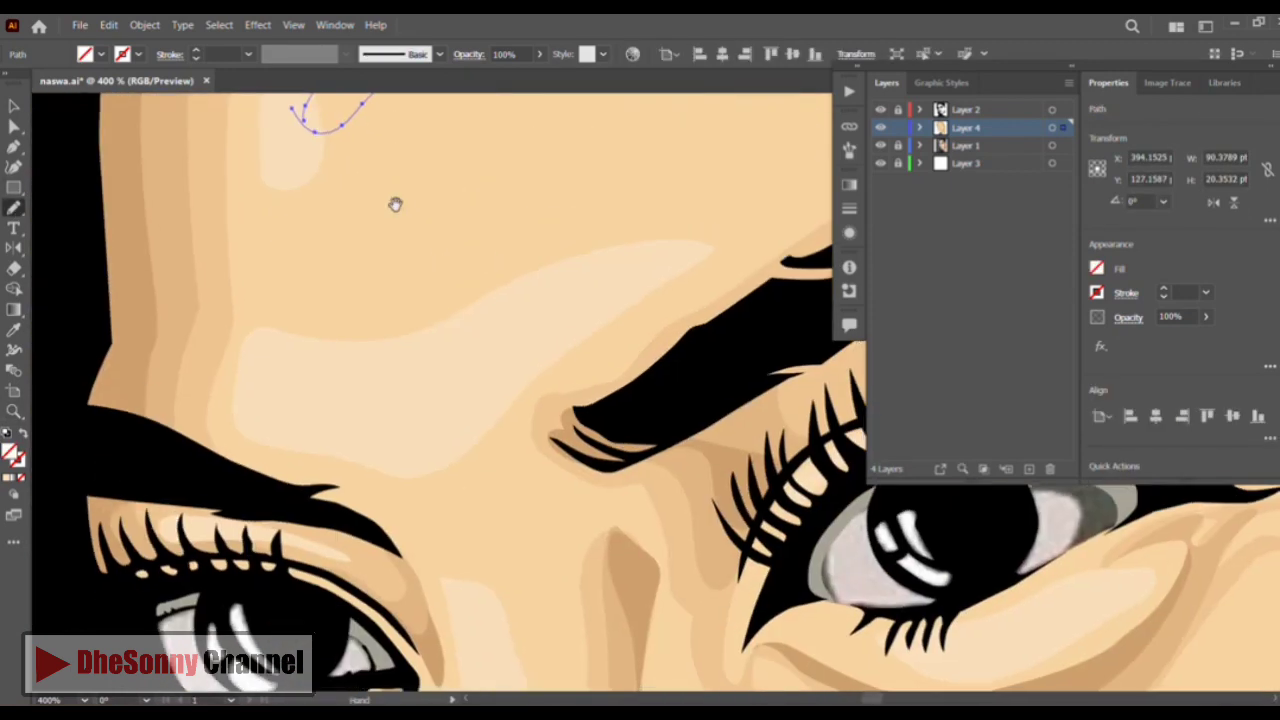
pyautogui.moveTo(283, 412); pyautogui.dragTo(256, 401)
pyautogui.moveTo(632, 275)
pyautogui.mouseDown()
pyautogui.moveTo(474, 369)
pyautogui.moveTo(636, 280)
pyautogui.mouseUp()
# Outline small inner highlights on the smaller eye's upper lid and around the larger eye, one of them about 16 by 10 pt
pyautogui.moveTo(486, 412); pyautogui.dragTo(620, 228)
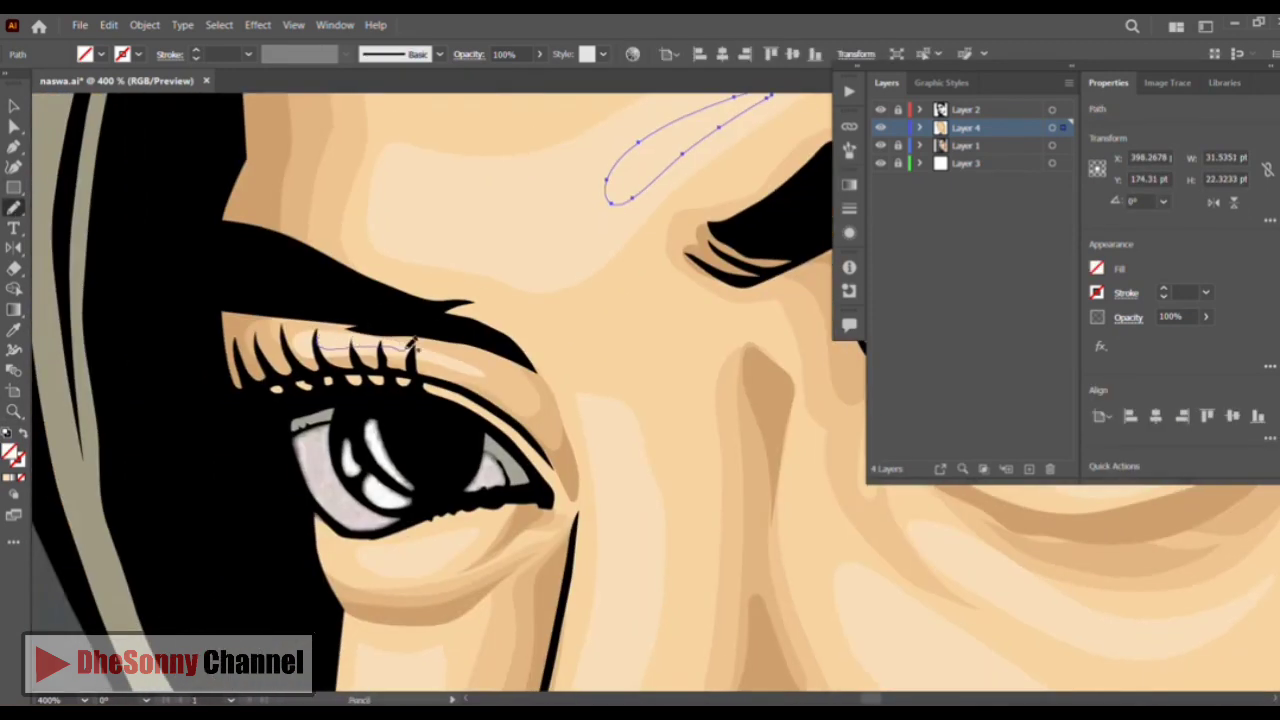
pyautogui.moveTo(408, 348); pyautogui.dragTo(318, 335)
pyautogui.moveTo(800, 230)
pyautogui.mouseDown()
pyautogui.moveTo(415, 308)
pyautogui.moveTo(510, 294)
pyautogui.mouseUp()
pyautogui.moveTo(640, 318); pyautogui.dragTo(645, 333)
pyautogui.moveTo(503, 560)
pyautogui.mouseDown()
pyautogui.moveTo(583, 410)
pyautogui.moveTo(530, 426)
pyautogui.mouseUp()
pyautogui.moveTo(566, 384); pyautogui.dragTo(560, 390)
# Outline smaller highlights inside the two pale cheek shapes below the larger eye
pyautogui.moveTo(418, 540)
pyautogui.mouseDown()
pyautogui.moveTo(520, 451)
pyautogui.moveTo(528, 463)
pyautogui.mouseUp()
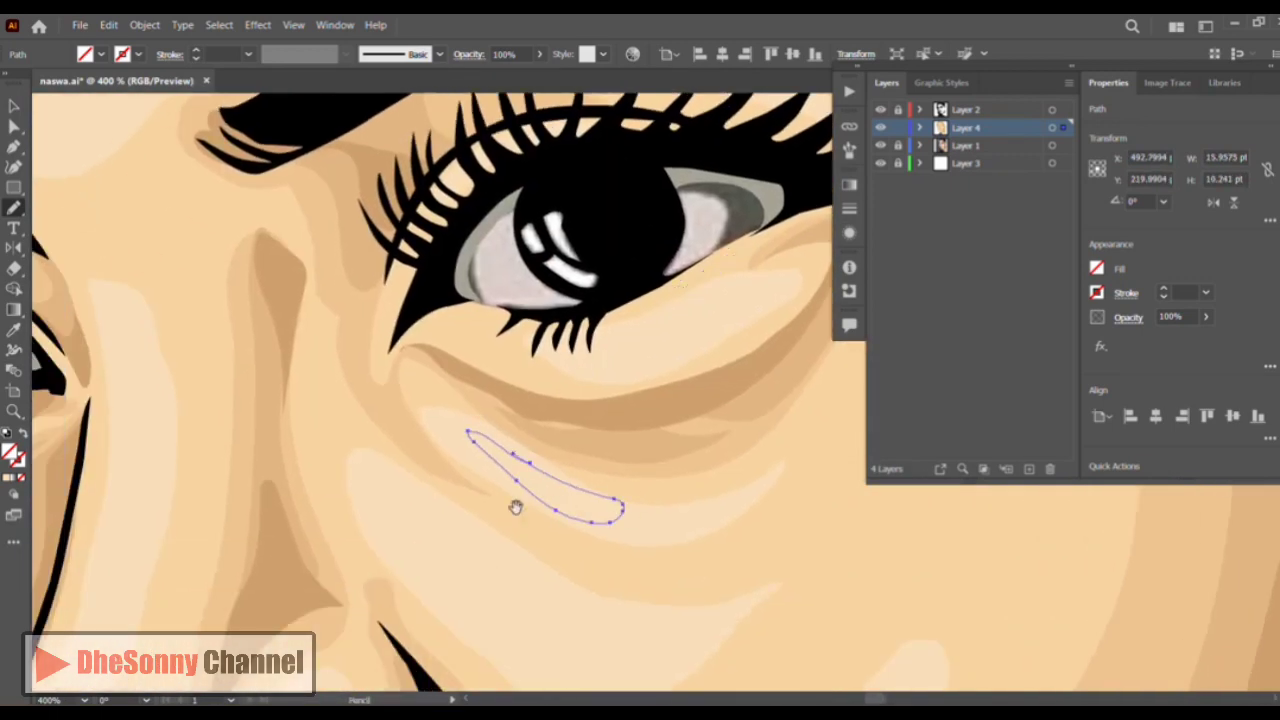
pyautogui.moveTo(514, 508); pyautogui.dragTo(503, 361)
pyautogui.moveTo(389, 345)
pyautogui.mouseDown()
pyautogui.moveTo(543, 442)
pyautogui.moveTo(392, 348)
pyautogui.mouseUp()
# Outline a narrow inner highlight about 17 by 75 pt down the nose bridge highlight
pyautogui.moveTo(151, 188)
pyautogui.mouseDown()
pyautogui.moveTo(425, 270)
pyautogui.moveTo(447, 297)
pyautogui.mouseUp()
pyautogui.moveTo(404, 210); pyautogui.dragTo(405, 206)
pyautogui.moveTo(405, 206); pyautogui.dragTo(431, 437)
pyautogui.moveTo(431, 437); pyautogui.dragTo(426, 310)
# Outline inner highlights on the nose tip and, about 18 by 19 pt, on the nostril wing
pyautogui.moveTo(420, 688); pyautogui.dragTo(487, 390)
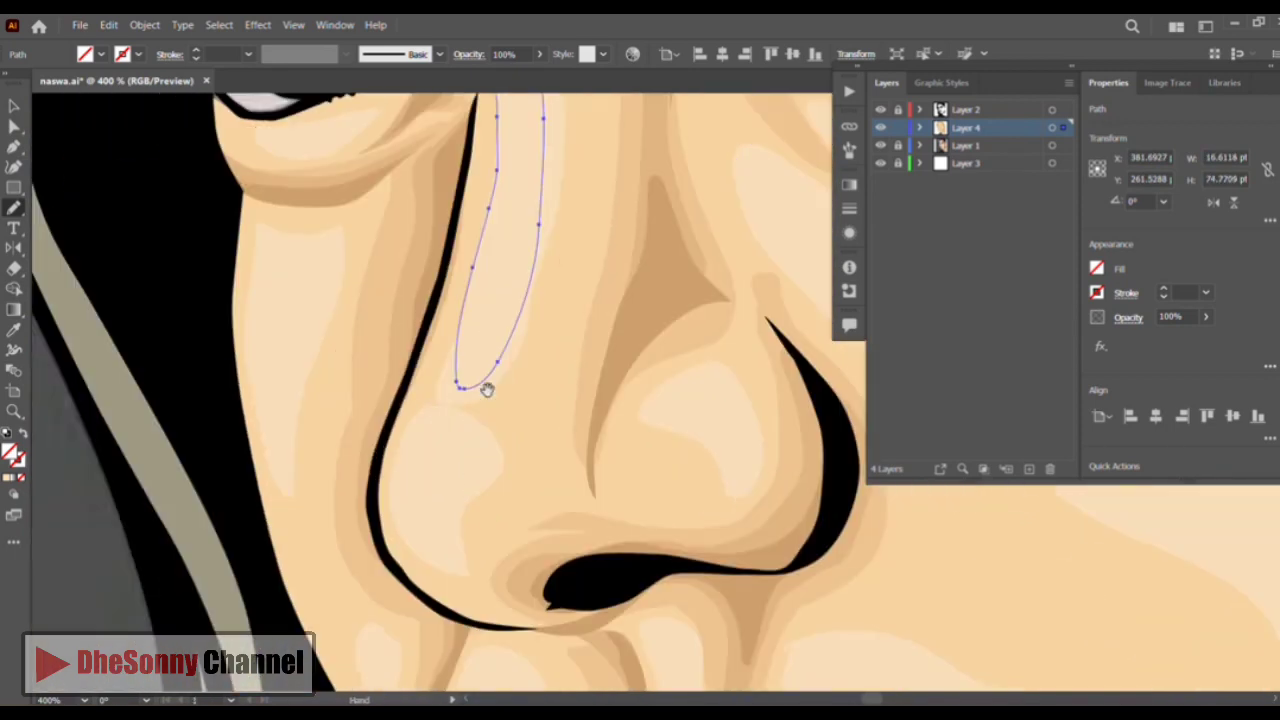
pyautogui.moveTo(447, 507); pyautogui.dragTo(408, 468)
pyautogui.moveTo(690, 368); pyautogui.dragTo(675, 378)
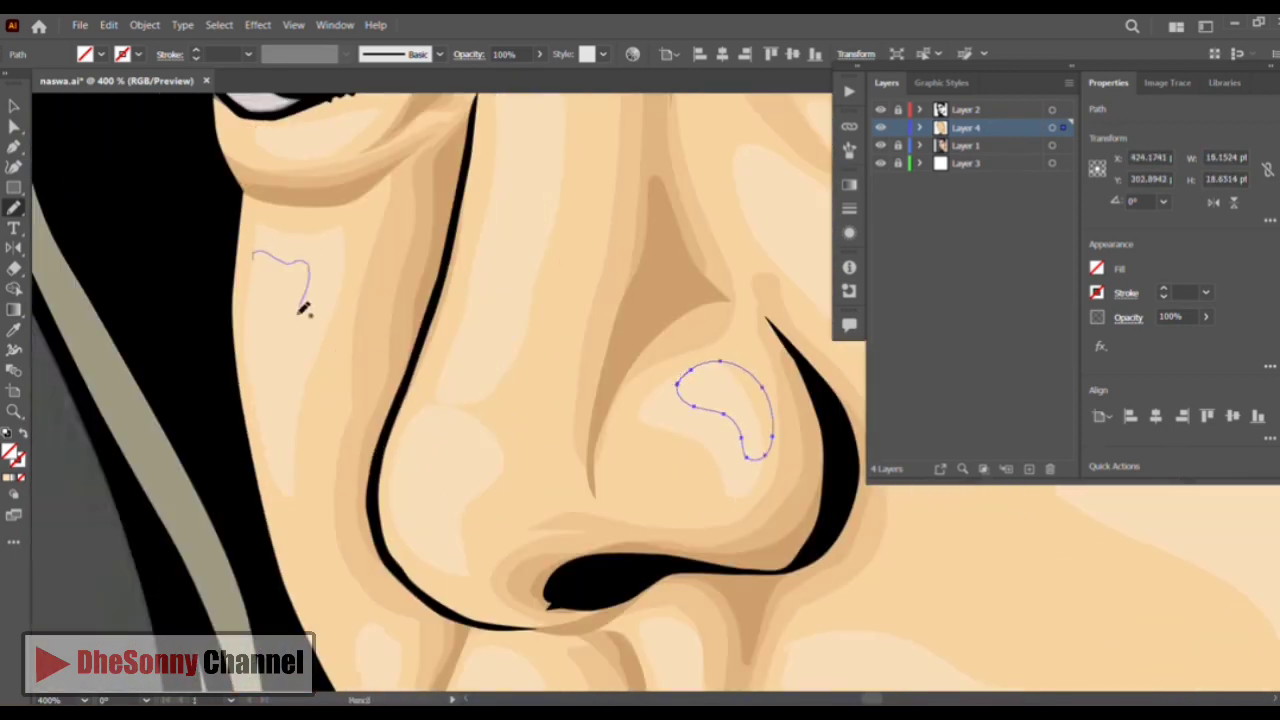
# Outline a smaller highlight inside the pale cheek shape beside the nose and one about 7 by 22 pt above the upper lip
pyautogui.moveTo(300, 312); pyautogui.dragTo(253, 256)
pyautogui.moveTo(286, 225); pyautogui.dragTo(306, 343)
pyautogui.moveTo(340, 260); pyautogui.dragTo(250, 246)
pyautogui.moveTo(493, 688)
pyautogui.mouseDown()
pyautogui.moveTo(543, 369)
pyautogui.moveTo(500, 258)
pyautogui.mouseUp()
pyautogui.moveTo(354, 260)
pyautogui.mouseDown()
pyautogui.moveTo(432, 383)
pyautogui.moveTo(356, 264)
pyautogui.mouseUp()
pyautogui.moveTo(587, 362)
pyautogui.mouseDown()
pyautogui.moveTo(501, 213)
pyautogui.moveTo(433, 315)
pyautogui.mouseUp()
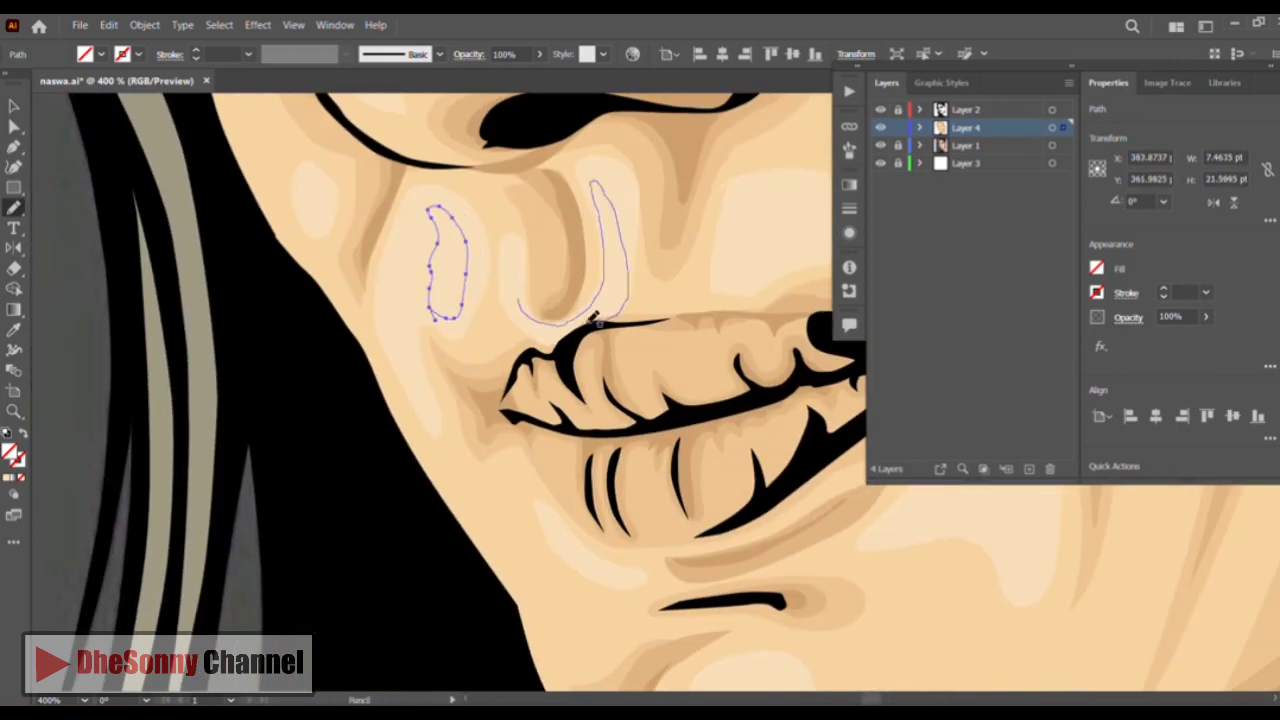
# Outline a curved inner highlight around the philtrum and a small one about 6 by 14 pt beside the mouth corner
pyautogui.moveTo(593, 318); pyautogui.dragTo(518, 305)
pyautogui.moveTo(457, 434); pyautogui.dragTo(459, 289)
pyautogui.moveTo(418, 247)
pyautogui.mouseDown()
pyautogui.moveTo(412, 236)
pyautogui.moveTo(418, 247)
pyautogui.mouseUp()
pyautogui.moveTo(570, 392); pyautogui.dragTo(395, 286)
pyautogui.moveTo(395, 286); pyautogui.dragTo(488, 325)
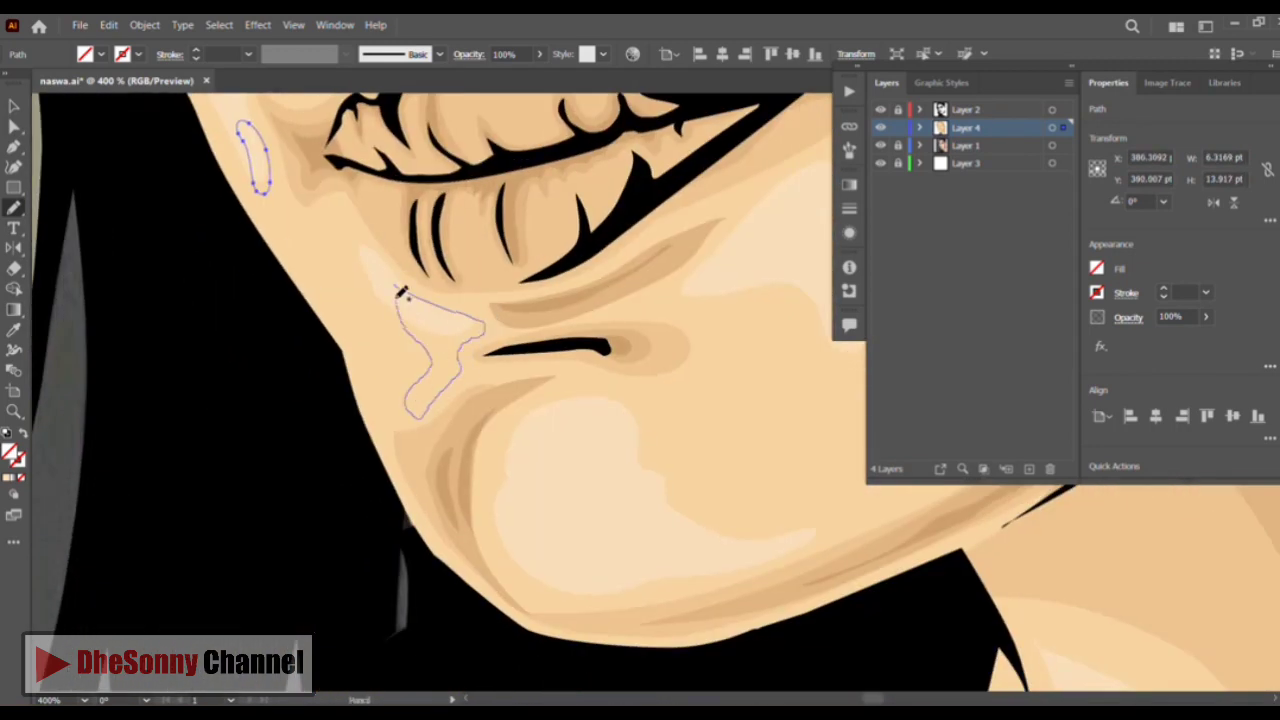
# Outline smaller inner highlights below the lower lip, on the cheek beside the mouth and on the chin
pyautogui.moveTo(397, 296); pyautogui.dragTo(395, 286)
pyautogui.moveTo(622, 250); pyautogui.dragTo(454, 259)
pyautogui.moveTo(645, 214); pyautogui.dragTo(643, 215)
pyautogui.moveTo(430, 510); pyautogui.dragTo(511, 287)
pyautogui.moveTo(437, 314); pyautogui.dragTo(488, 244)
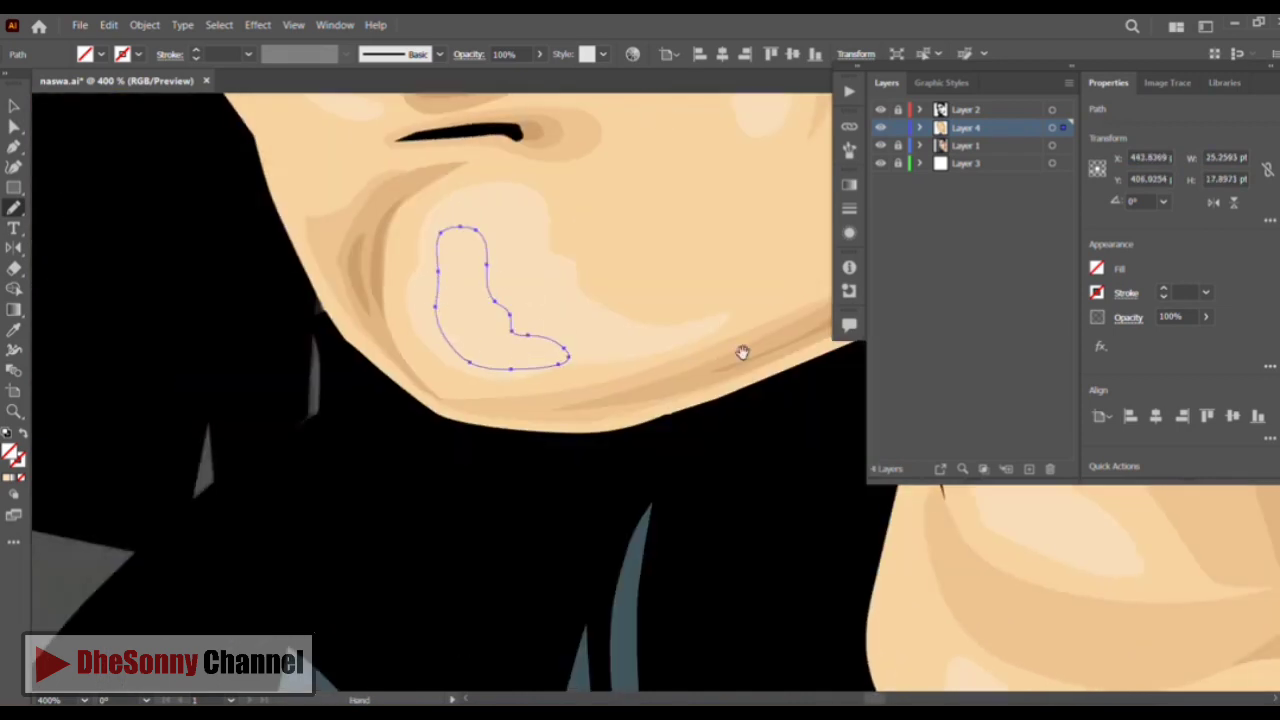
# Outline inner highlights within the two pale neck shapes, the lower one about 37 by 13 pt
pyautogui.moveTo(742, 352); pyautogui.dragTo(244, 289)
pyautogui.moveTo(528, 485); pyautogui.dragTo(486, 471)
pyautogui.moveTo(600, 560); pyautogui.dragTo(525, 350)
pyautogui.moveTo(689, 443); pyautogui.dragTo(692, 449)
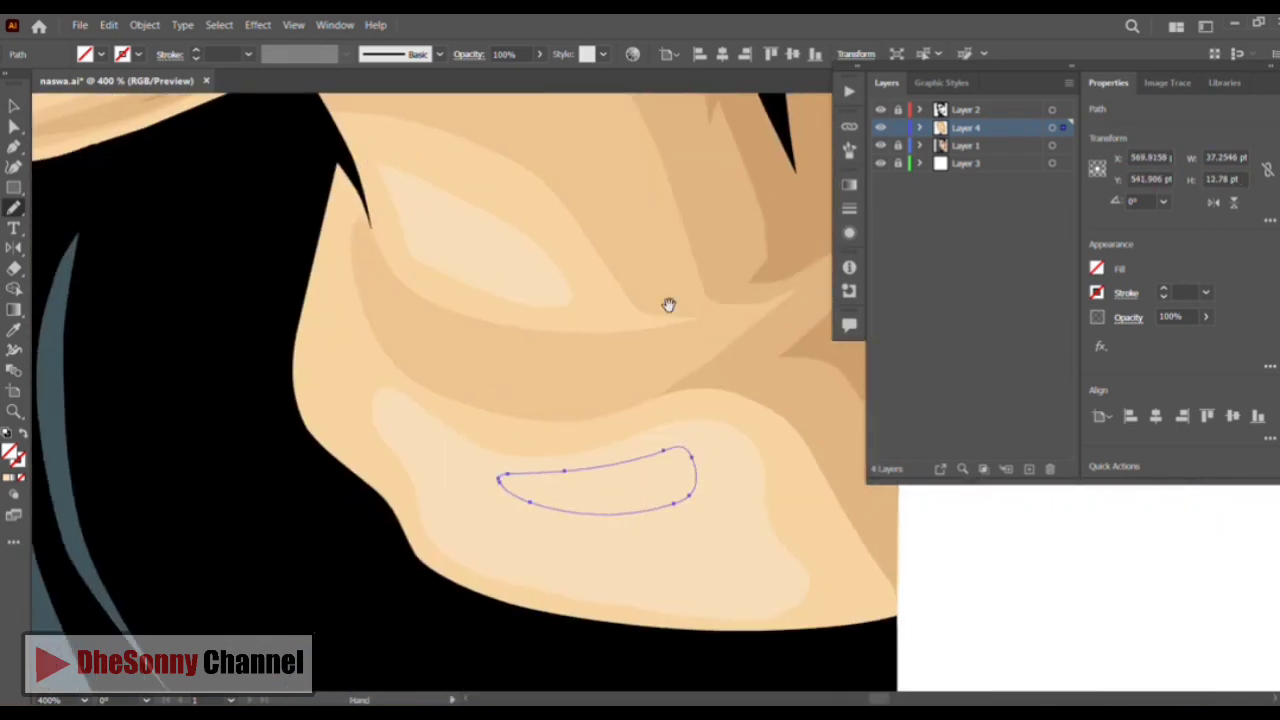
# Outline a curved highlight about 32 by 39 pt on the outer cheek beside the larger eye
pyautogui.moveTo(669, 306); pyautogui.dragTo(597, 494)
pyautogui.moveTo(640, 200)
pyautogui.mouseDown()
pyautogui.moveTo(644, 451)
pyautogui.moveTo(650, 357)
pyautogui.mouseUp()
pyautogui.moveTo(593, 289)
pyautogui.mouseDown()
pyautogui.moveTo(649, 390)
pyautogui.moveTo(595, 287)
pyautogui.mouseUp()
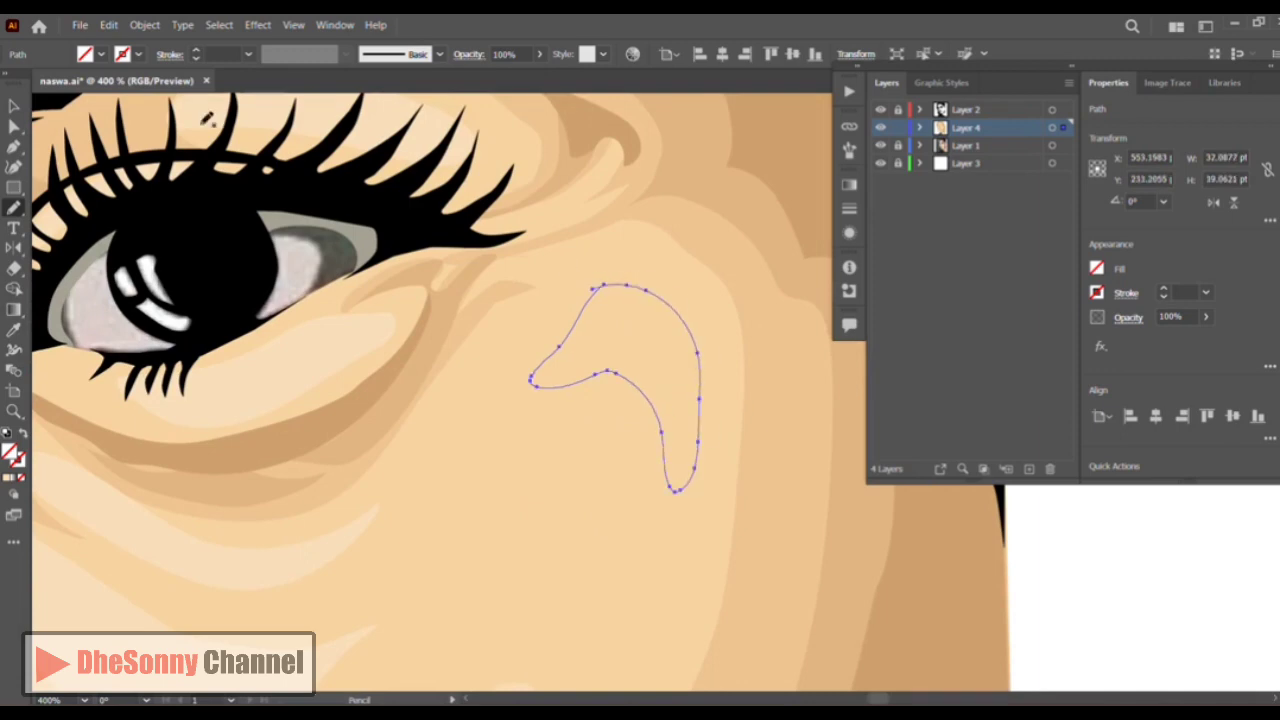
# Select all the unfilled outlines, sample the pale cream highlight colour for their fill, and lighten it
pyautogui.click(214, 25)
pyautogui.moveTo(300, 182)
pyautogui.click(480, 236)
pyautogui.moveTo(268, 162); pyautogui.dragTo(1052, 555)
pyautogui.press('i')
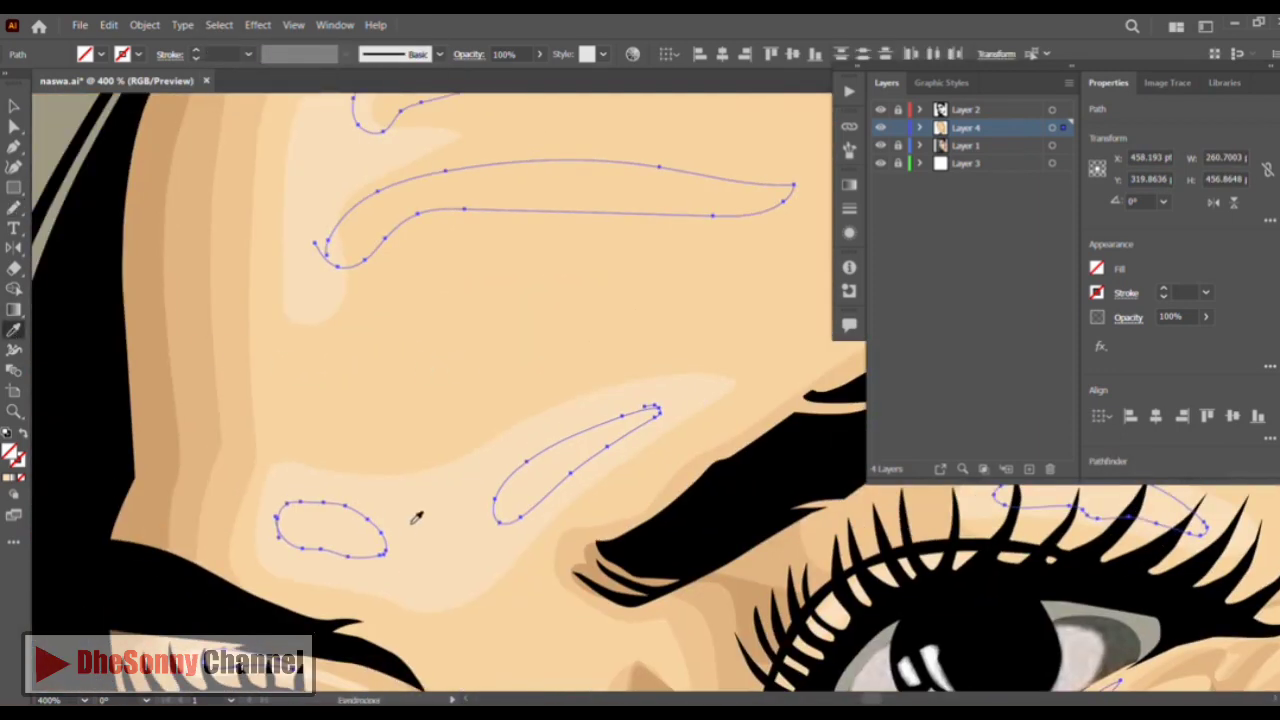
pyautogui.click(417, 520)
pyautogui.doubleClick(10, 454)
pyautogui.moveTo(556, 368); pyautogui.dragTo(532, 368)
pyautogui.click(928, 368)
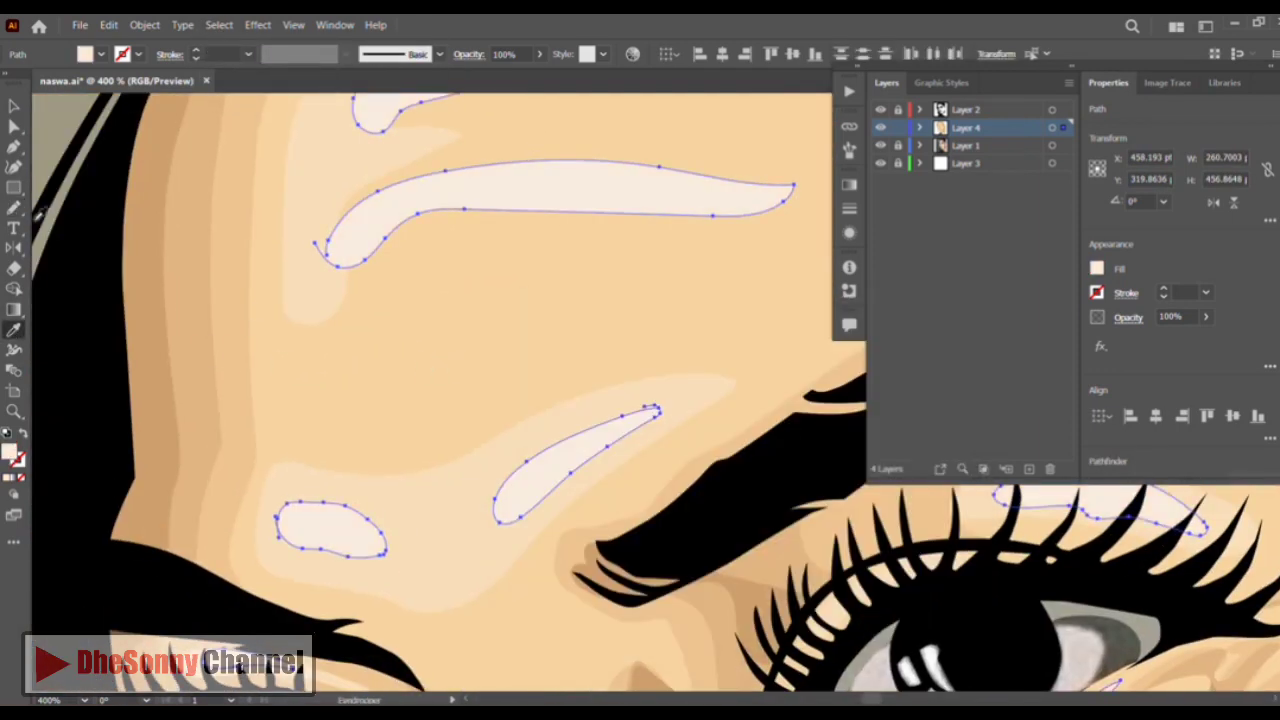
pyautogui.press('v')
pyautogui.moveTo(480, 328); pyautogui.dragTo(583, 97)
pyautogui.click(114, 394)
# Draw a thin closed rim highlight along the lower jaw edge from the chin towards the neck with the Pen tool
pyautogui.hotkey('ctrl', '-')
pyautogui.hotkey('ctrl', '-')
pyautogui.hotkey('ctrl', '-')
pyautogui.hotkey('ctrl', '-')
pyautogui.hotkey('ctrl', '-')
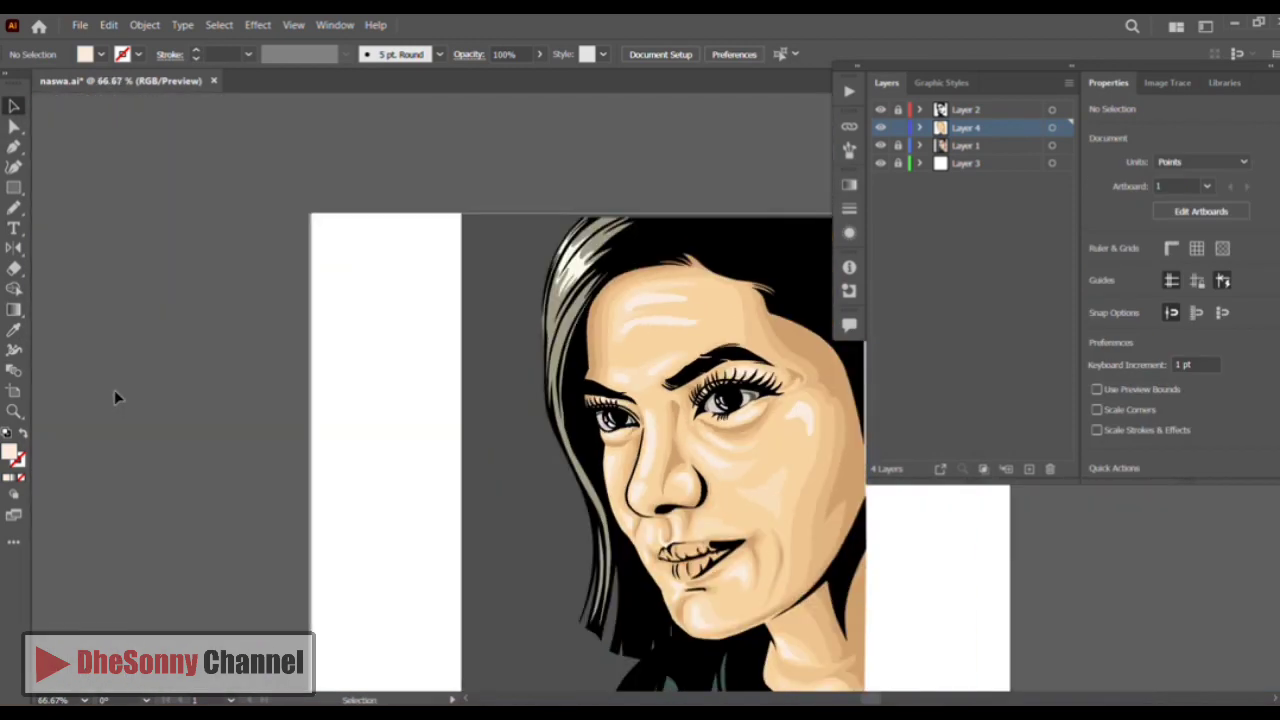
pyautogui.click(13, 410)
pyautogui.click(570, 404)
pyautogui.click(689, 537)
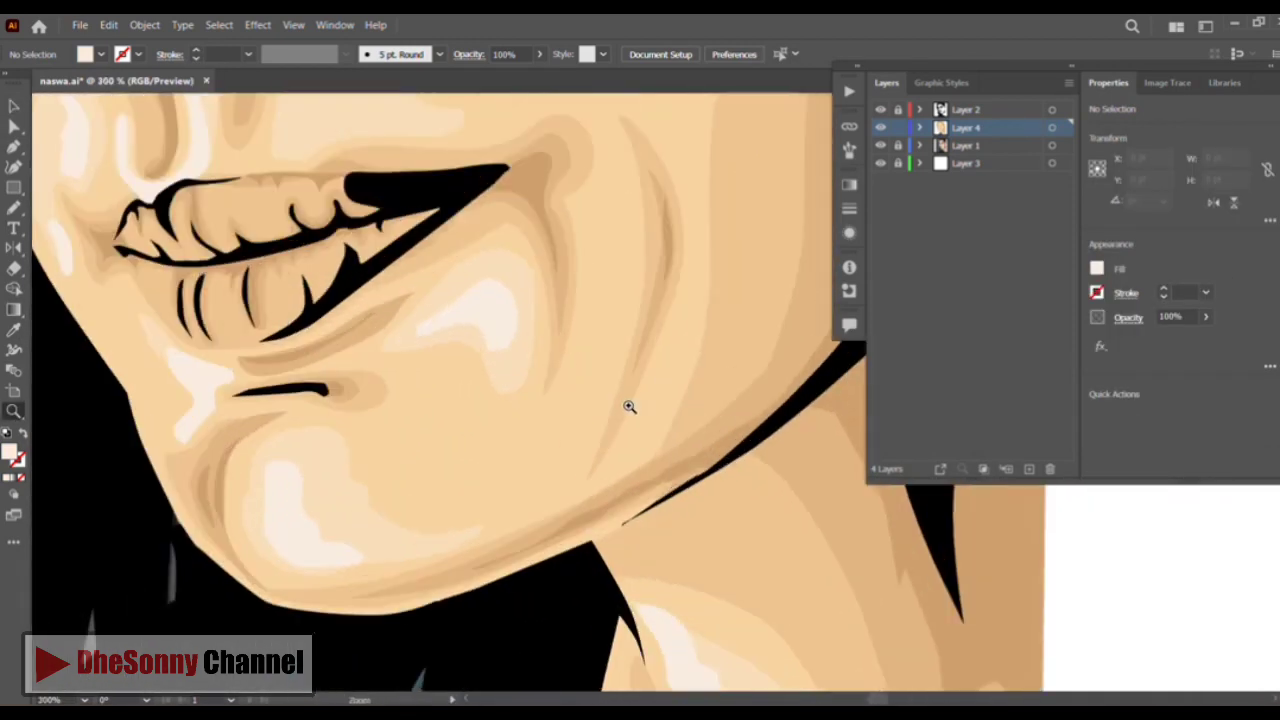
pyautogui.click(285, 598)
pyautogui.moveTo(380, 607); pyautogui.dragTo(429, 598)
pyautogui.moveTo(596, 535); pyautogui.dragTo(635, 519)
pyautogui.click(733, 443)
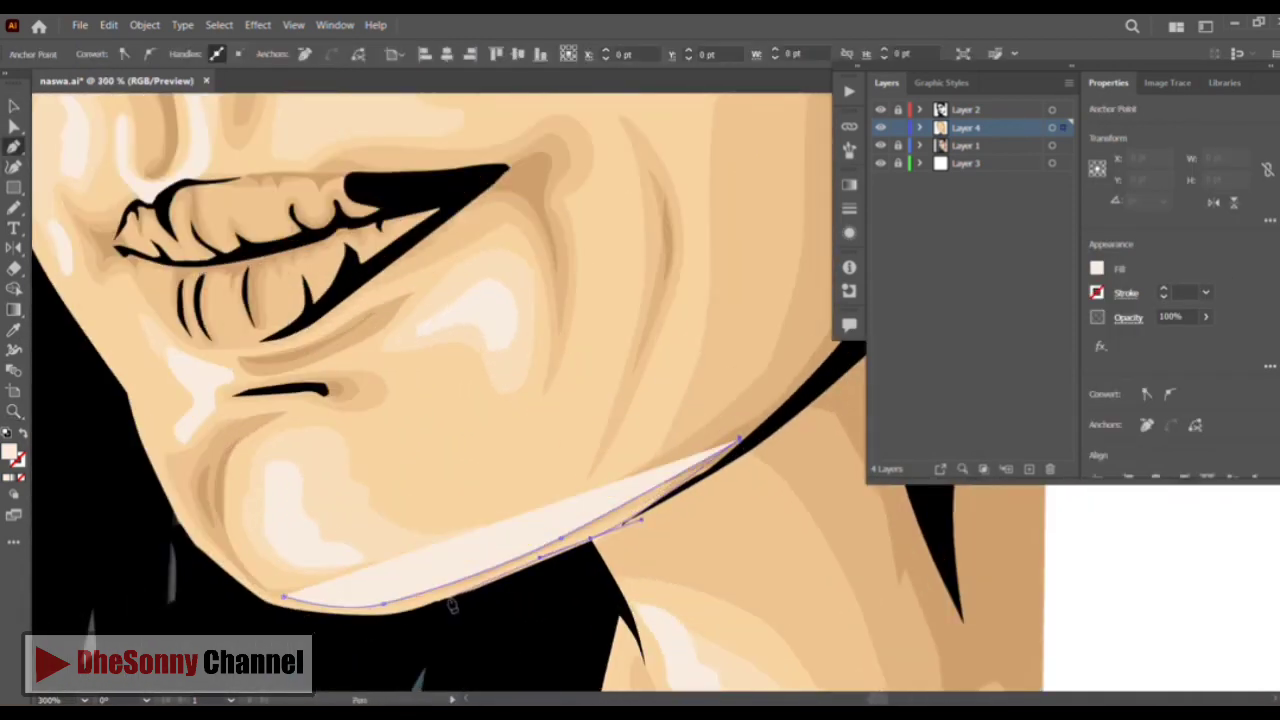
pyautogui.moveTo(440, 600); pyautogui.dragTo(411, 607)
pyautogui.moveTo(376, 618); pyautogui.dragTo(355, 614)
pyautogui.click(284, 598)
# Set the jaw rim highlight's fill to white (FFFFFF)
pyautogui.doubleClick(9, 452)
pyautogui.click(528, 364)
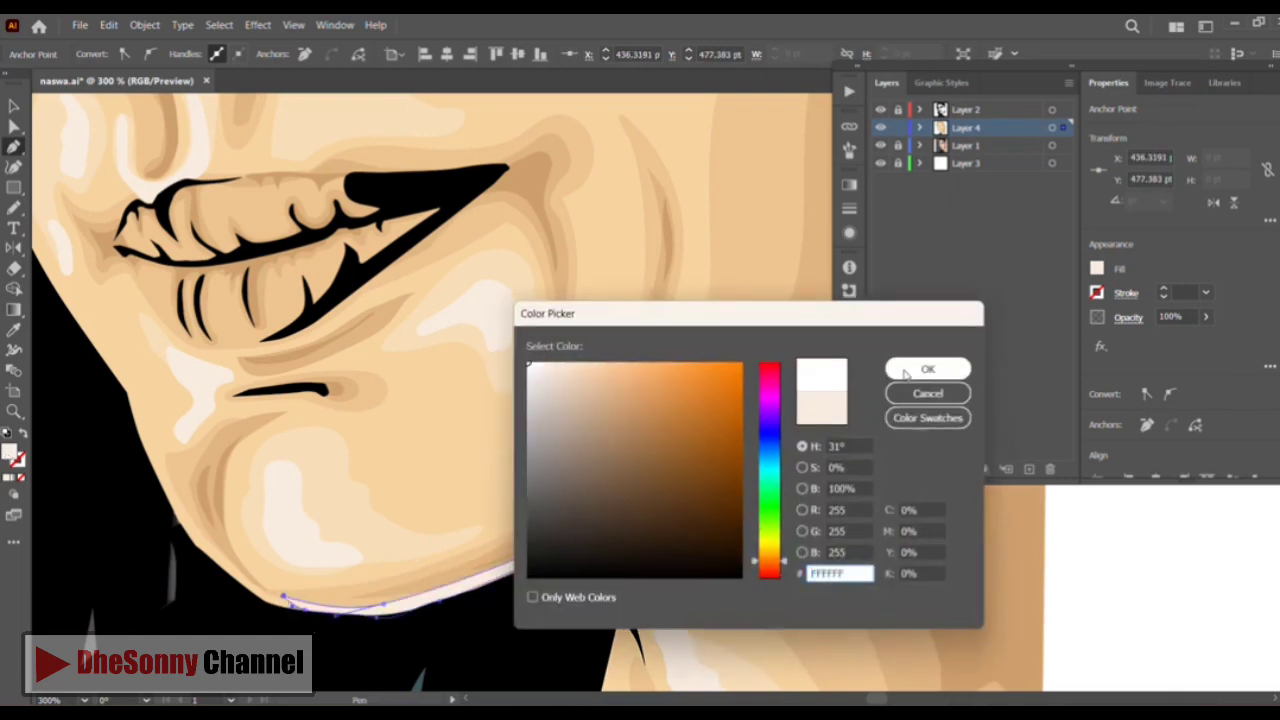
pyautogui.click(906, 372)
pyautogui.click(13, 106)
pyautogui.click(37, 356)
# Outline a series of narrow highlight shapes across the upper lip with the Pencil tool
pyautogui.click(13, 411)
pyautogui.click(305, 290)
pyautogui.click(600, 300)
pyautogui.press('n')
pyautogui.moveTo(391, 264); pyautogui.dragTo(210, 221)
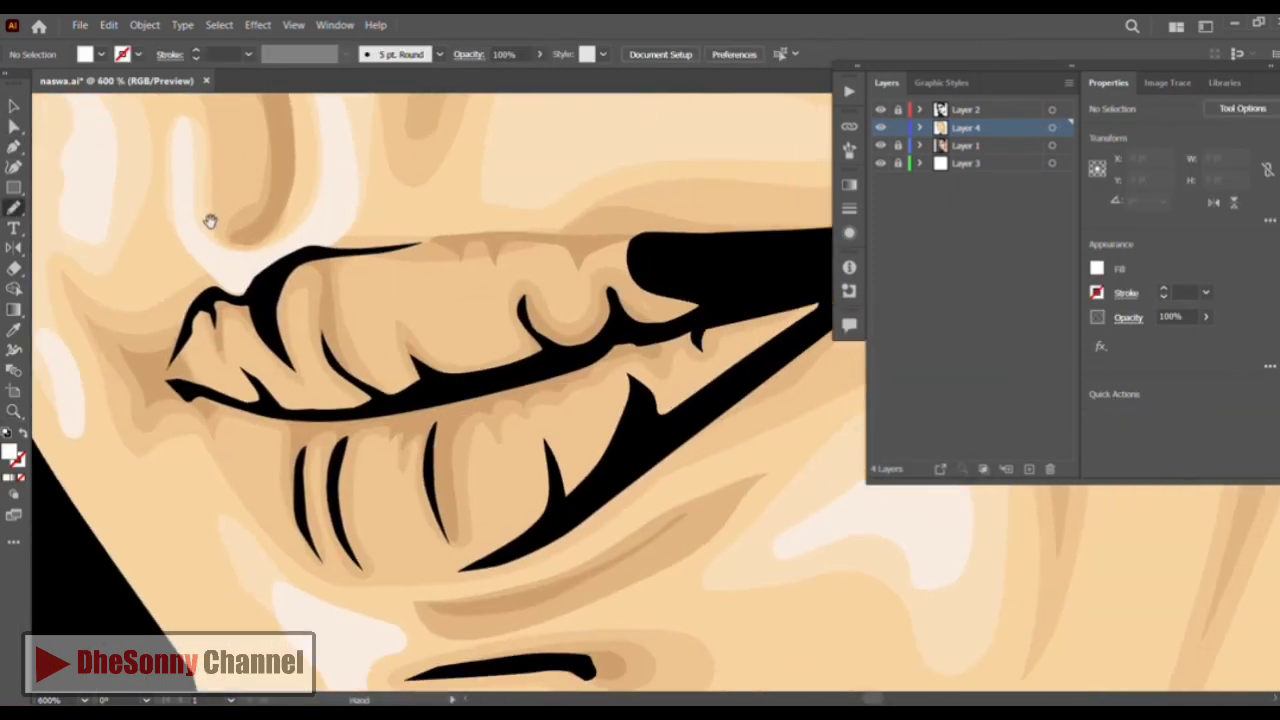
pyautogui.moveTo(243, 346); pyautogui.dragTo(298, 323)
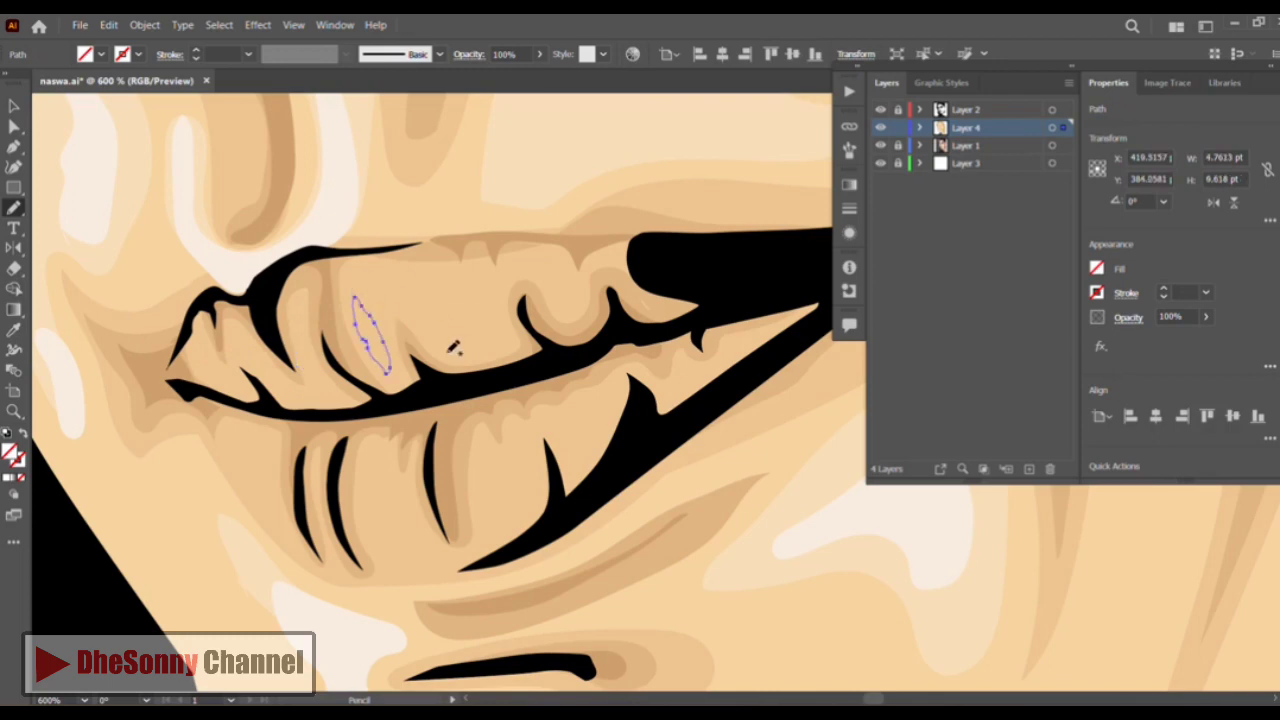
pyautogui.moveTo(447, 352); pyautogui.dragTo(443, 350)
pyautogui.moveTo(486, 350)
pyautogui.mouseDown()
pyautogui.moveTo(470, 302)
pyautogui.moveTo(490, 349)
pyautogui.mouseUp()
pyautogui.moveTo(558, 311); pyautogui.dragTo(563, 310)
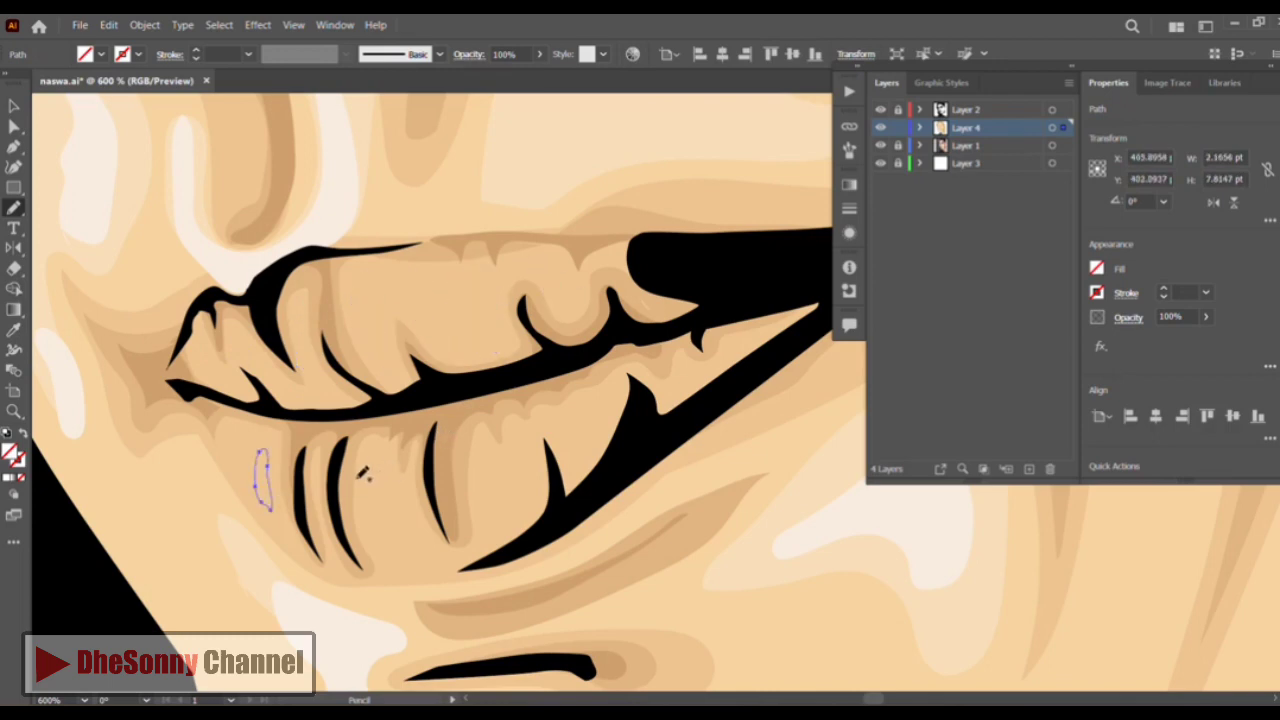
# Outline narrow highlights between the creases of the lower lip, one of them about 4 by 6 pt
pyautogui.moveTo(406, 478); pyautogui.dragTo(408, 470)
pyautogui.moveTo(485, 455); pyautogui.dragTo(487, 452)
pyautogui.moveTo(508, 478); pyautogui.dragTo(541, 430)
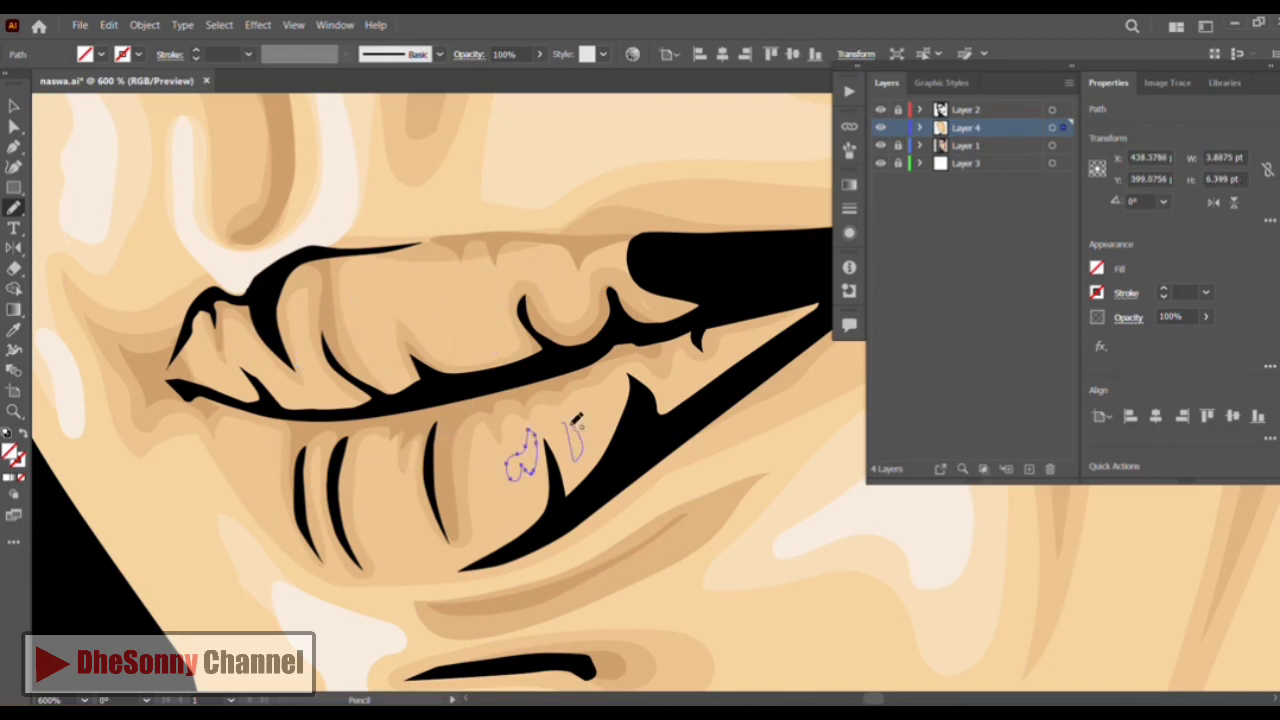
# Select all the unfilled lip outlines and fill them with the sampled very pale cream highlight colour
pyautogui.click(217, 28)
pyautogui.moveTo(250, 182)
pyautogui.click(457, 198)
pyautogui.click(13, 330)
pyautogui.click(190, 220)
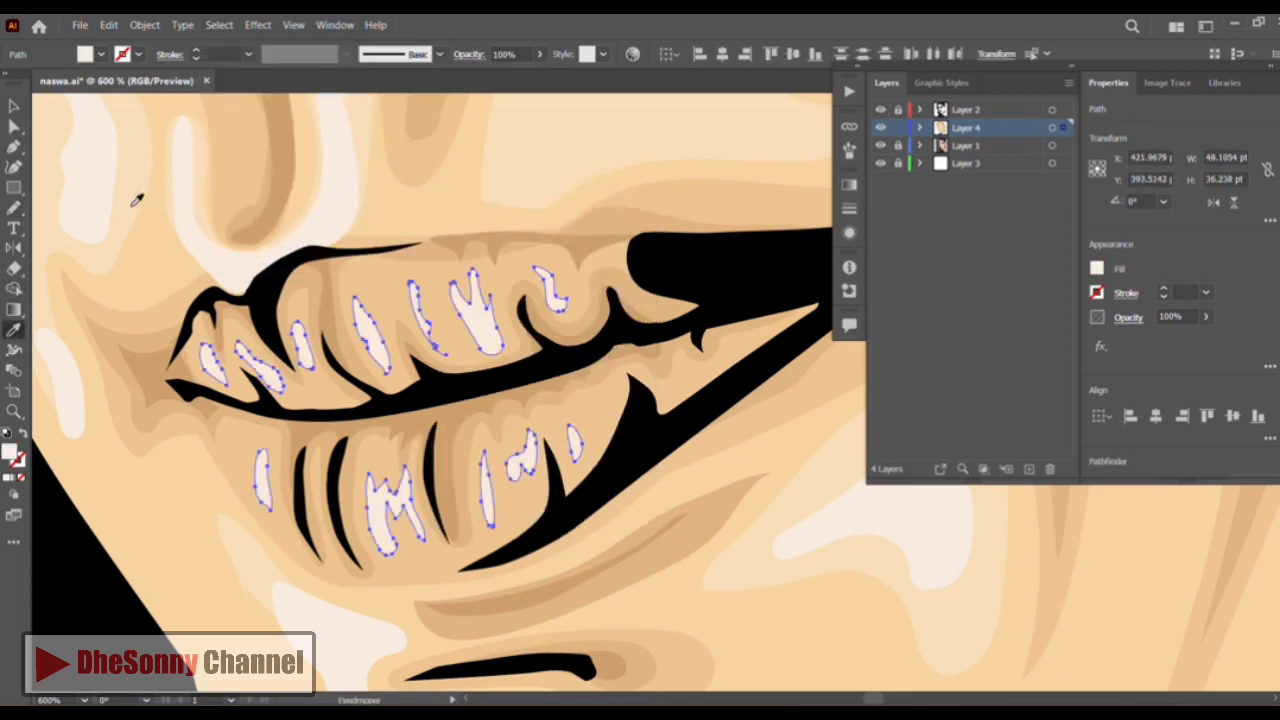
pyautogui.click(13, 105)
pyautogui.click(74, 591)
# Outline a thin rim highlight along the upper lip's top edge and one about 8 by 9 pt near its corner
pyautogui.press('n')
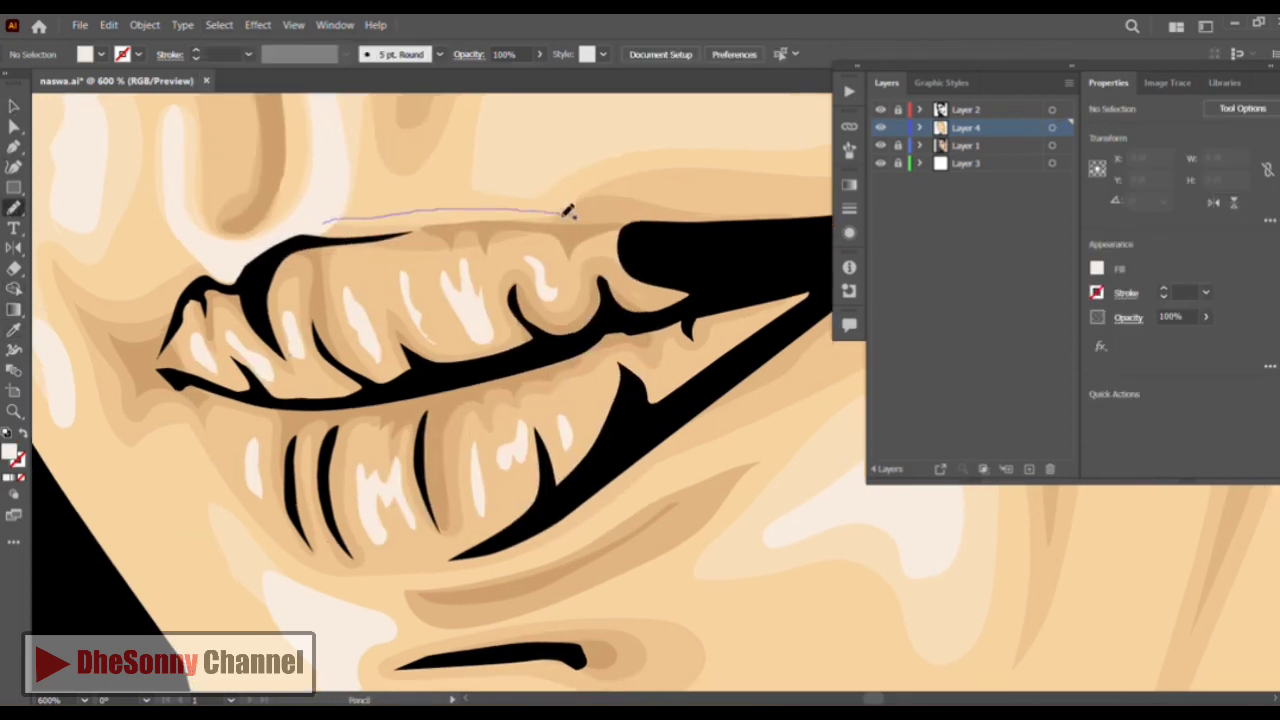
pyautogui.moveTo(313, 230); pyautogui.dragTo(326, 221)
pyautogui.moveTo(195, 265)
pyautogui.mouseDown()
pyautogui.moveTo(167, 318)
pyautogui.moveTo(200, 264)
pyautogui.mouseUp()
# Select the unfilled upper lip rim outlines and fill them with the sampled very pale cream
pyautogui.click(218, 25)
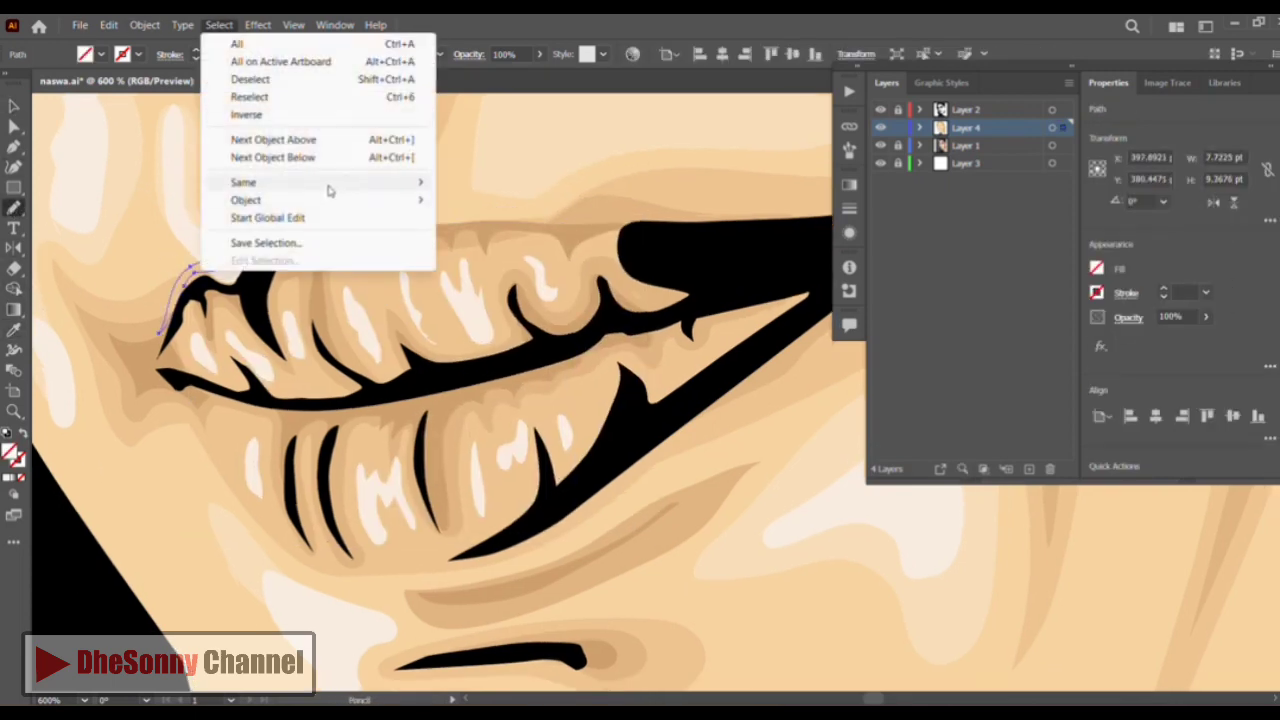
pyautogui.moveTo(329, 188)
pyautogui.click(457, 188)
pyautogui.click(13, 330)
pyautogui.click(190, 220)
pyautogui.click(13, 105)
pyautogui.click(74, 546)
# Outline two rim highlights under the lower lip, about 13 by 16 pt and 41 by 18 pt
pyautogui.moveTo(269, 524); pyautogui.dragTo(186, 406)
pyautogui.press('n')
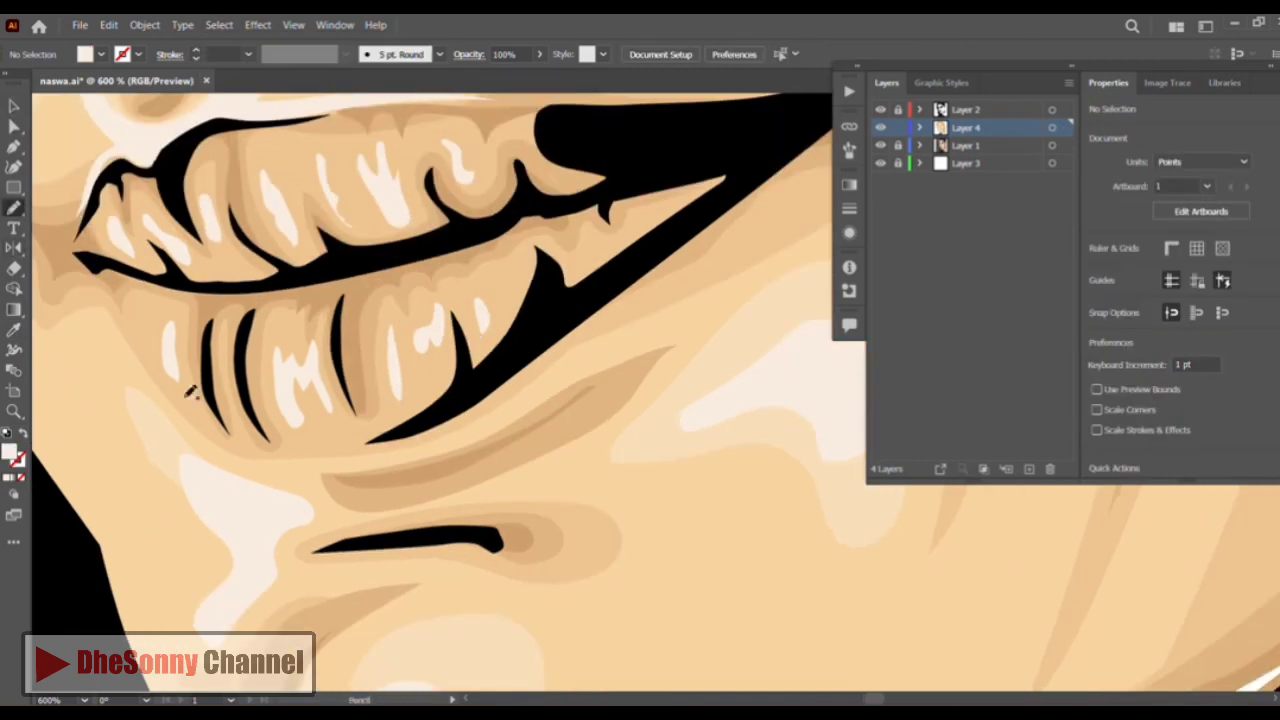
pyautogui.moveTo(106, 318)
pyautogui.mouseDown()
pyautogui.moveTo(119, 341)
pyautogui.moveTo(108, 320)
pyautogui.mouseUp()
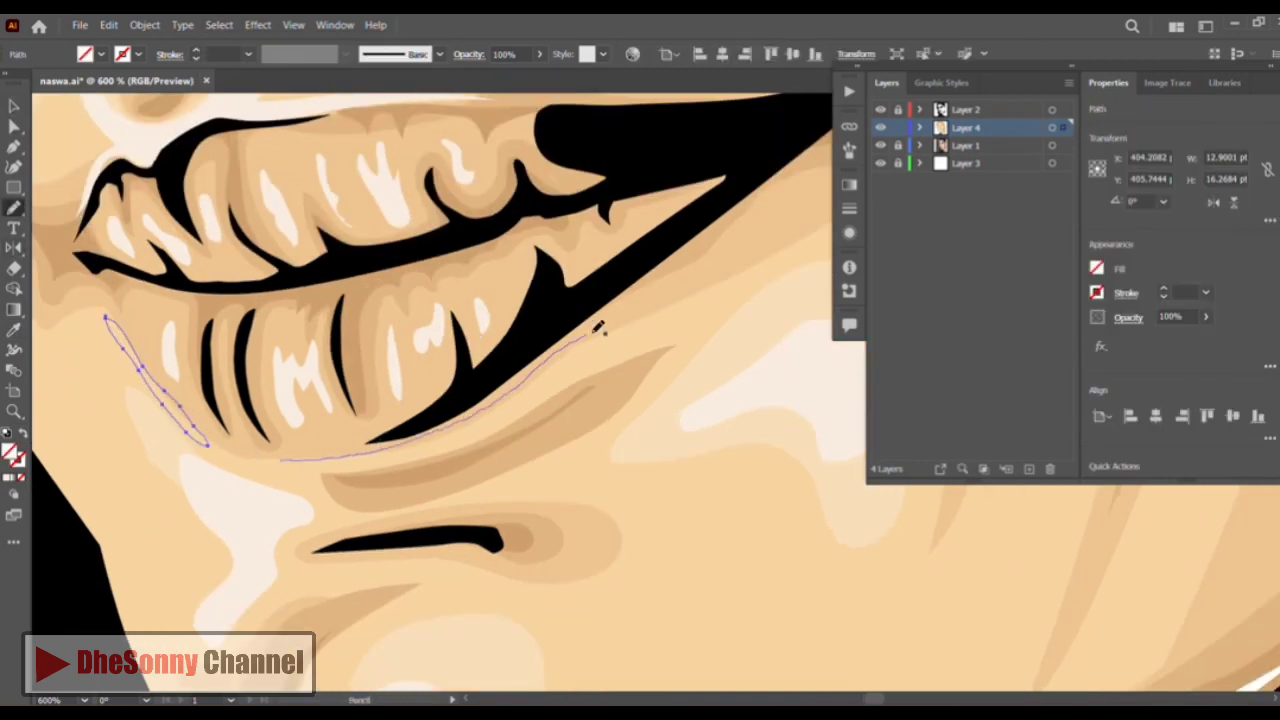
pyautogui.moveTo(593, 332); pyautogui.dragTo(283, 460)
pyautogui.moveTo(800, 192); pyautogui.dragTo(526, 365)
# Fill the rim outlines under the lower lip with the very pale cream sampled from the nearby cheek highlight
pyautogui.click(257, 25)
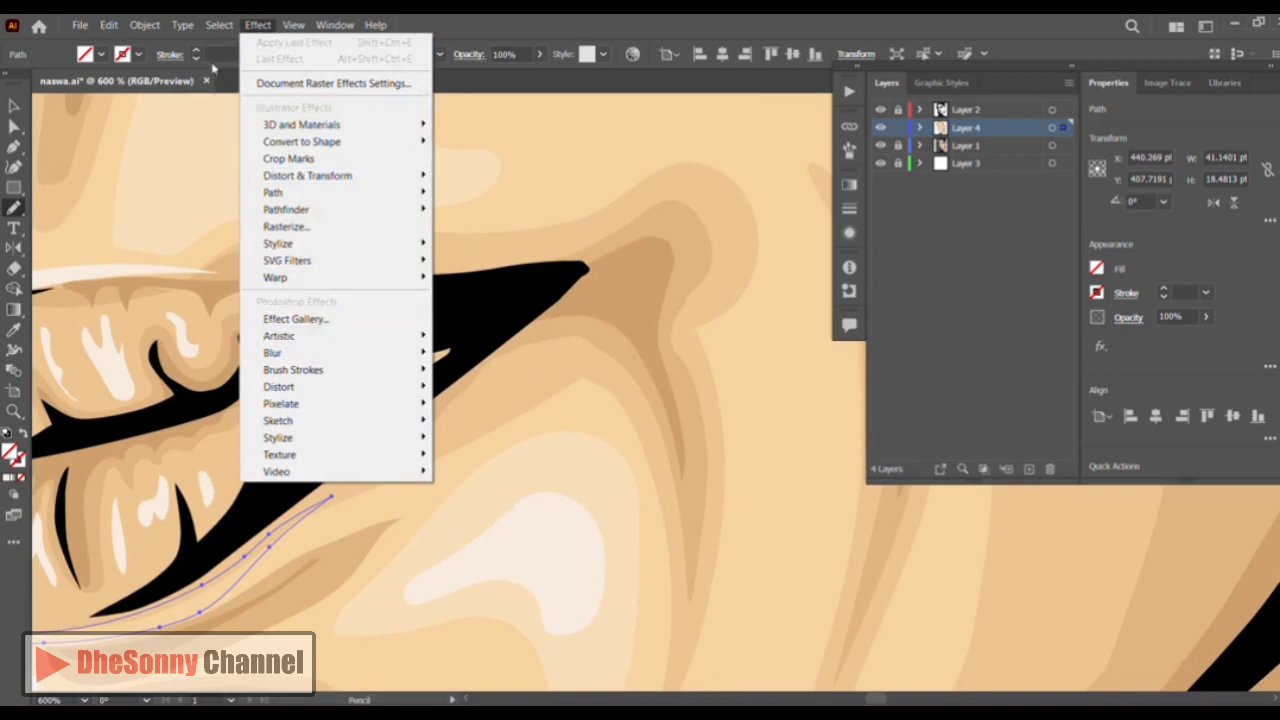
pyautogui.click(466, 177)
pyautogui.click(13, 330)
pyautogui.click(530, 530)
pyautogui.click(13, 105)
pyautogui.click(177, 153)
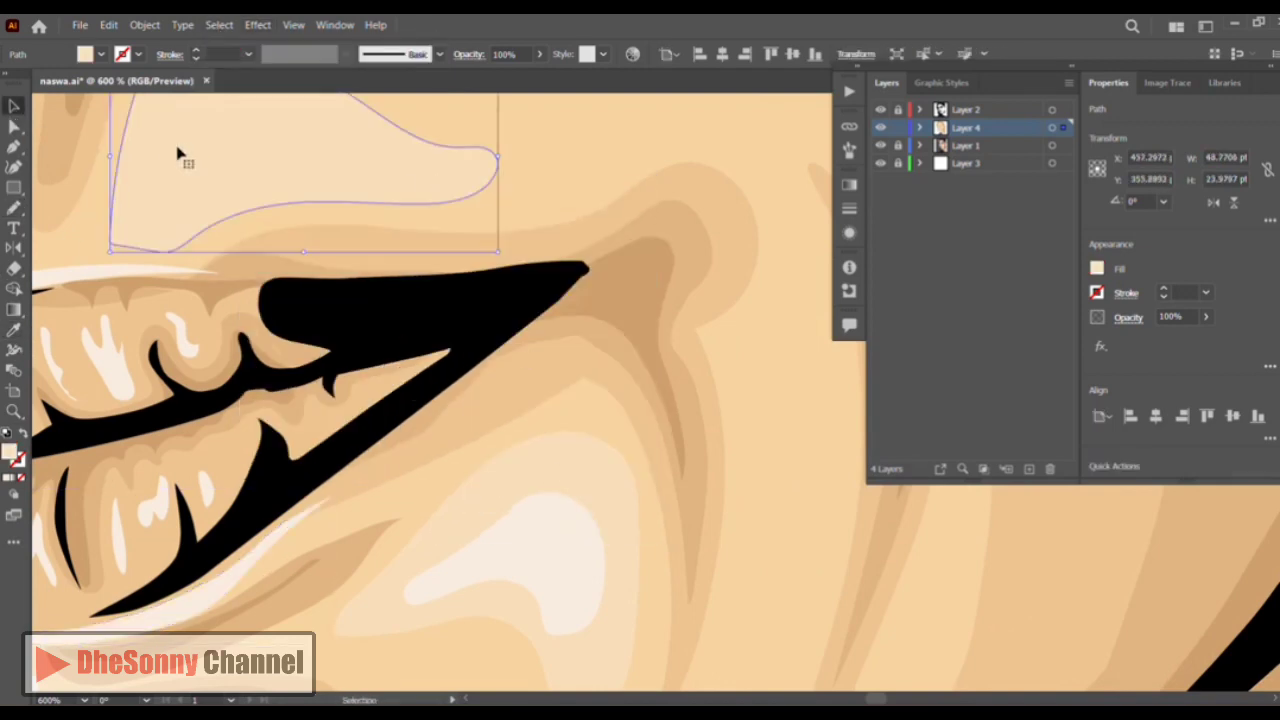
pyautogui.hotkey('ctrl', '0')
pyautogui.click(179, 166)
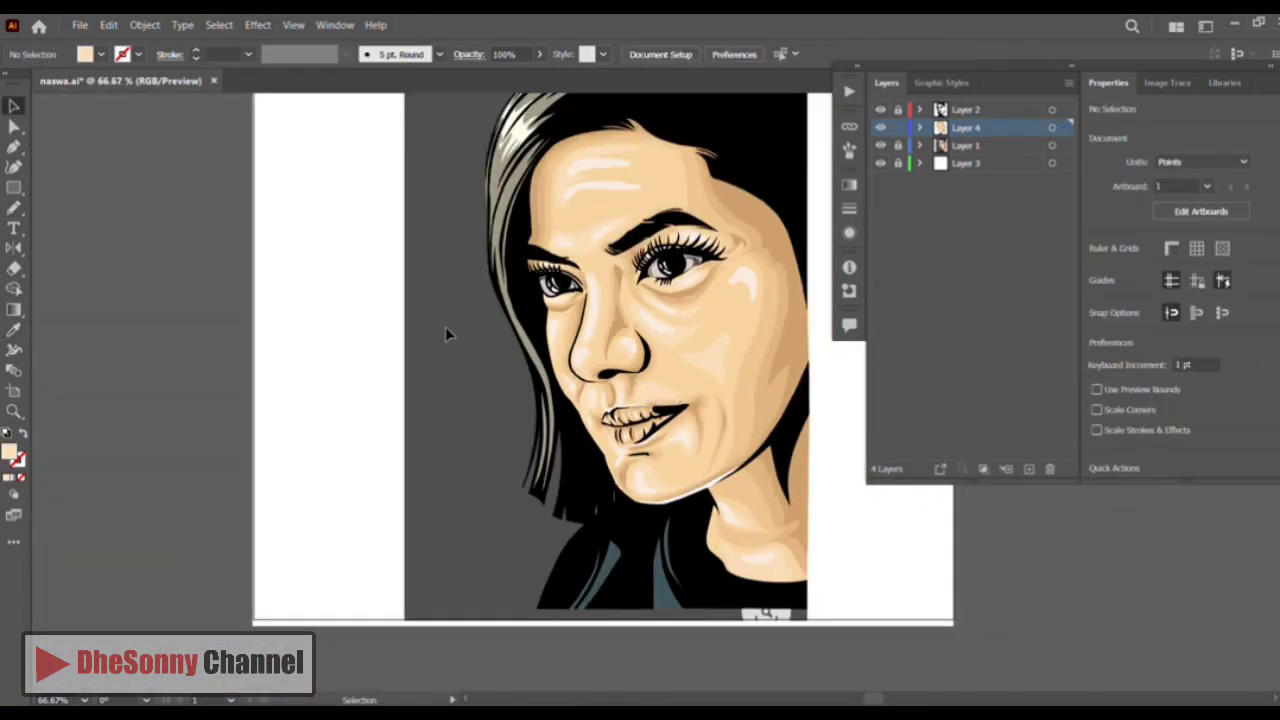
# Draw a smaller highlight about 12 by 19 pt on the nostril wing and fill it with pale cream F9ECDE
pyautogui.click(14, 411)
pyautogui.click(646, 242)
pyautogui.click(652, 334)
pyautogui.click(652, 334)
pyautogui.press('v')
pyautogui.click(545, 420)
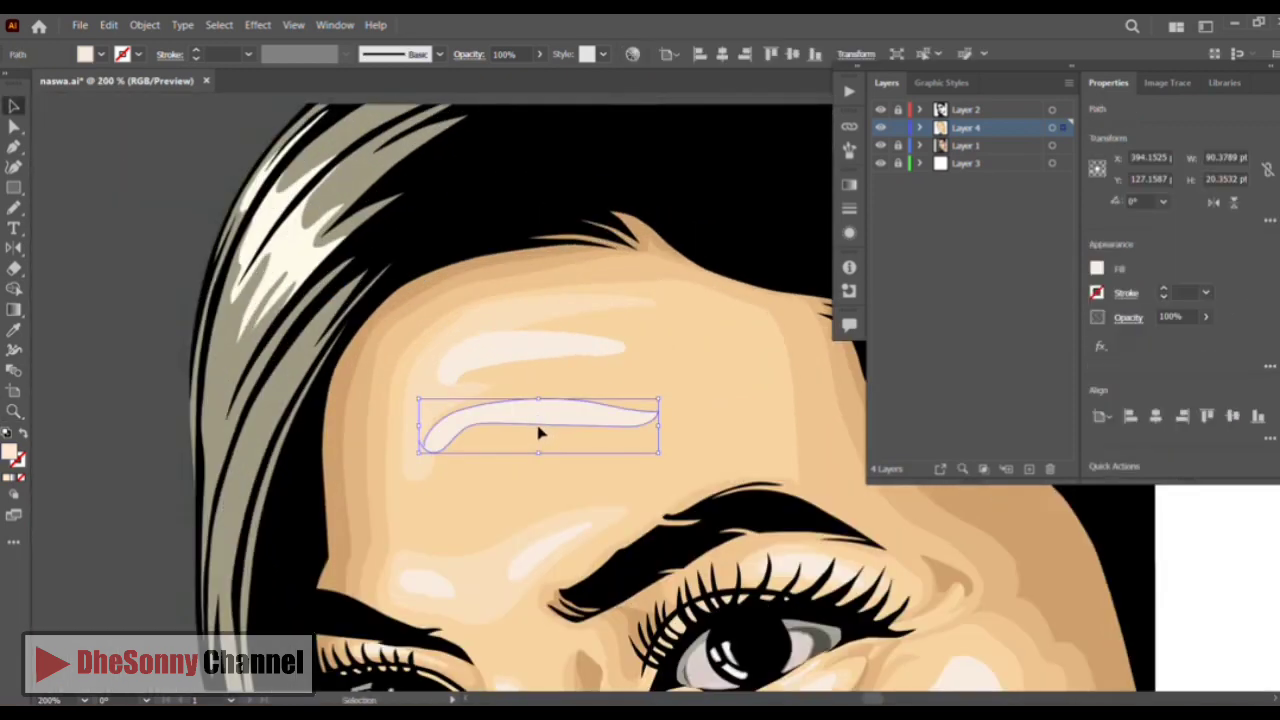
pyautogui.click(571, 446)
pyautogui.moveTo(582, 456); pyautogui.dragTo(314, 74)
pyautogui.moveTo(300, 420); pyautogui.dragTo(400, 290)
pyautogui.click(14, 208)
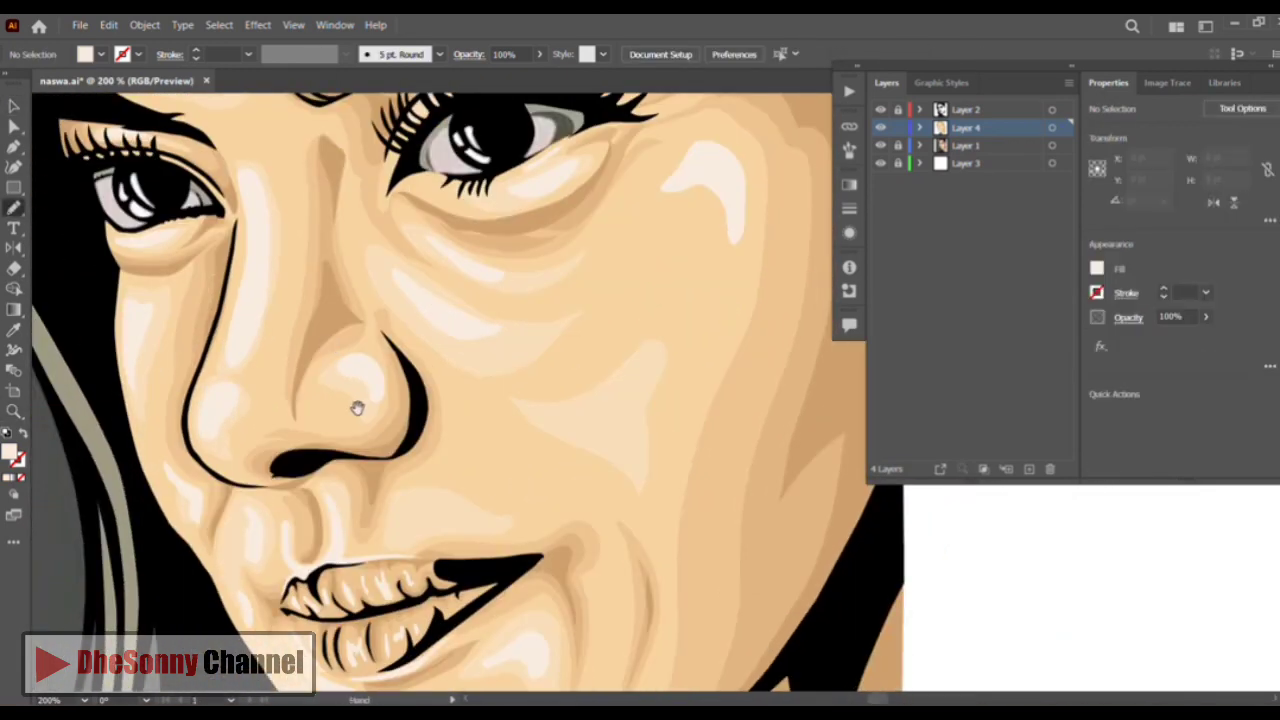
pyautogui.moveTo(357, 406); pyautogui.dragTo(370, 296)
pyautogui.click(9, 477)
pyautogui.click(14, 106)
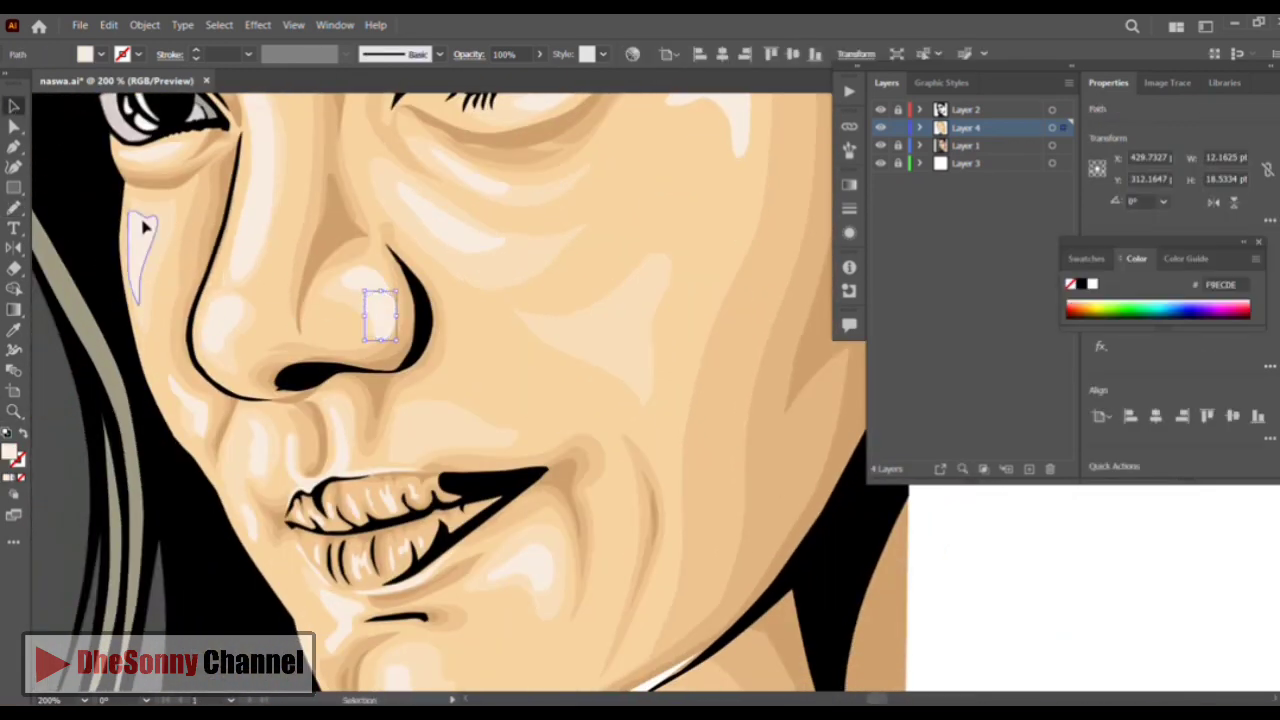
# Set the fill of the inner cheek highlight beside the nose to white (FFFFFF)
pyautogui.click(143, 225)
pyautogui.press('n')
pyautogui.doubleClick(10, 454)
pyautogui.moveTo(545, 380); pyautogui.dragTo(523, 358)
pyautogui.click(901, 371)
pyautogui.press('v')
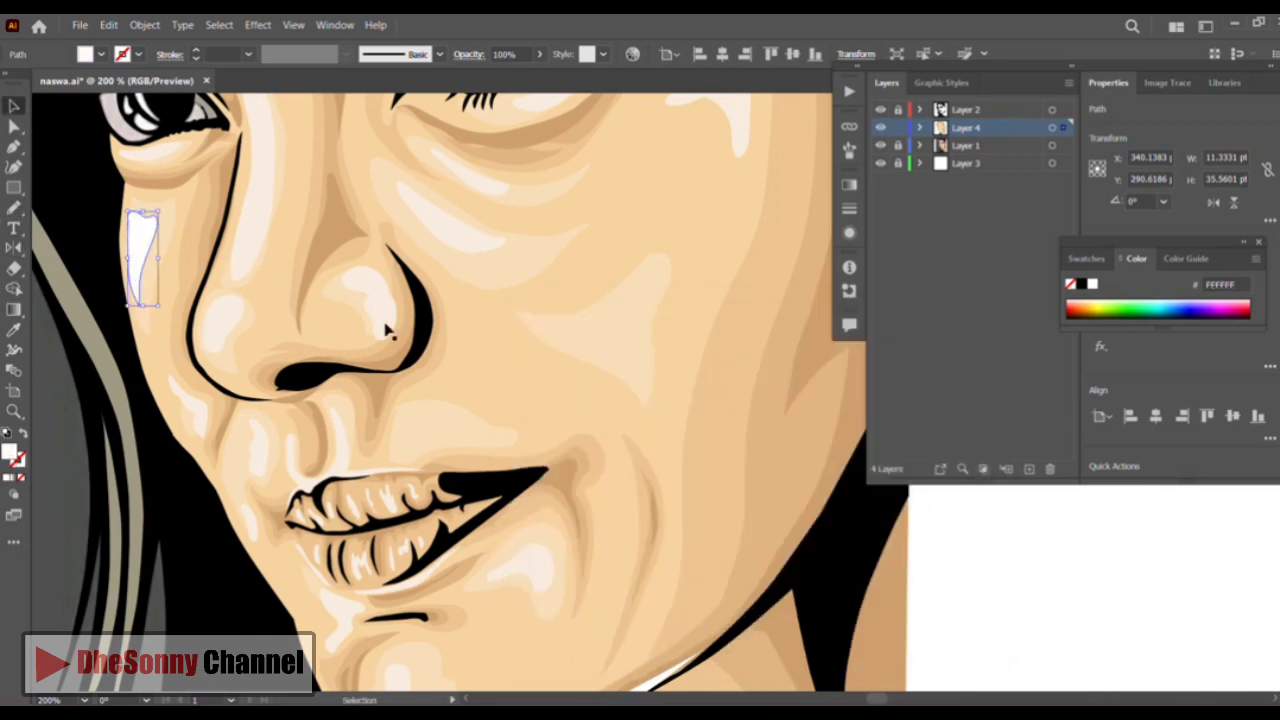
# Copy the white fill from the cheek highlight to the small nostril wing highlight
pyautogui.click(386, 329)
pyautogui.click(14, 330)
pyautogui.click(140, 250)
pyautogui.press('v')
pyautogui.click(38, 355)
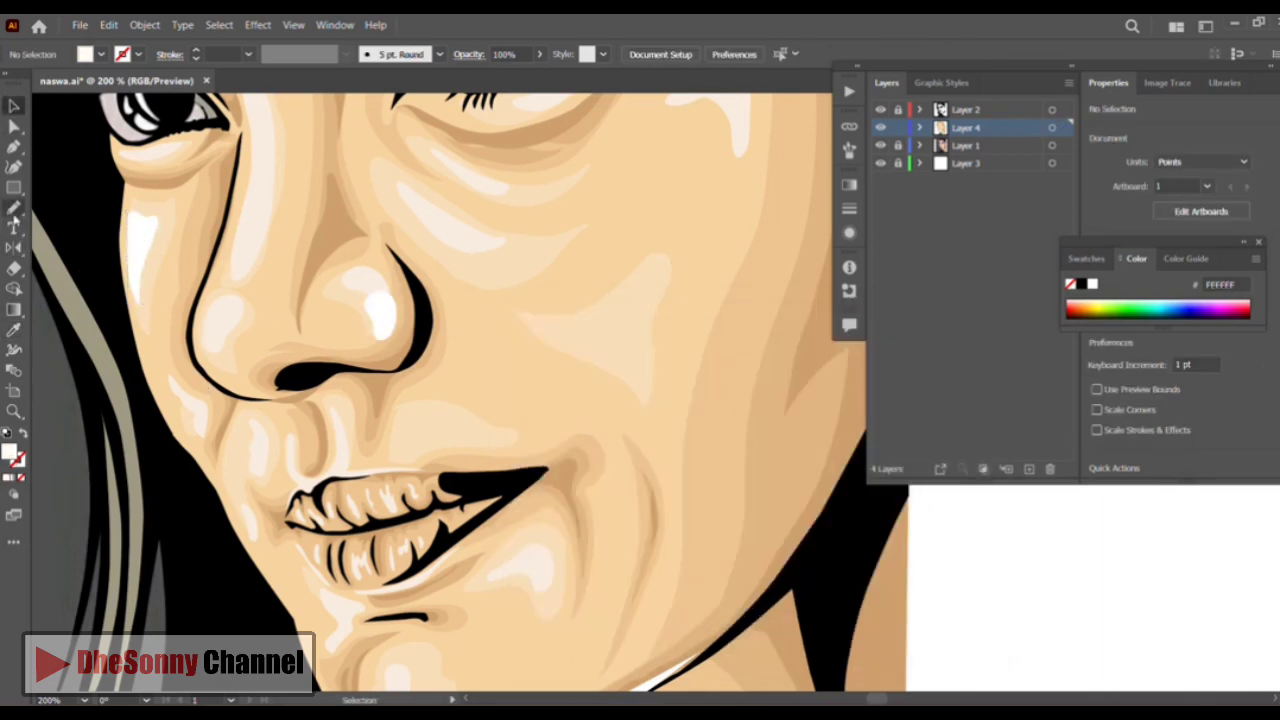
# Draw a long, narrow white highlight with a forked top down the nose bridge using the Pen tool
pyautogui.click(14, 208)
pyautogui.click(258, 169)
pyautogui.click(283, 207)
pyautogui.moveTo(286, 306)
pyautogui.mouseDown()
pyautogui.moveTo(285, 334)
pyautogui.moveTo(295, 321)
pyautogui.mouseUp()
pyautogui.click(259, 401)
pyautogui.click(277, 397)
pyautogui.click(300, 219)
pyautogui.click(294, 187)
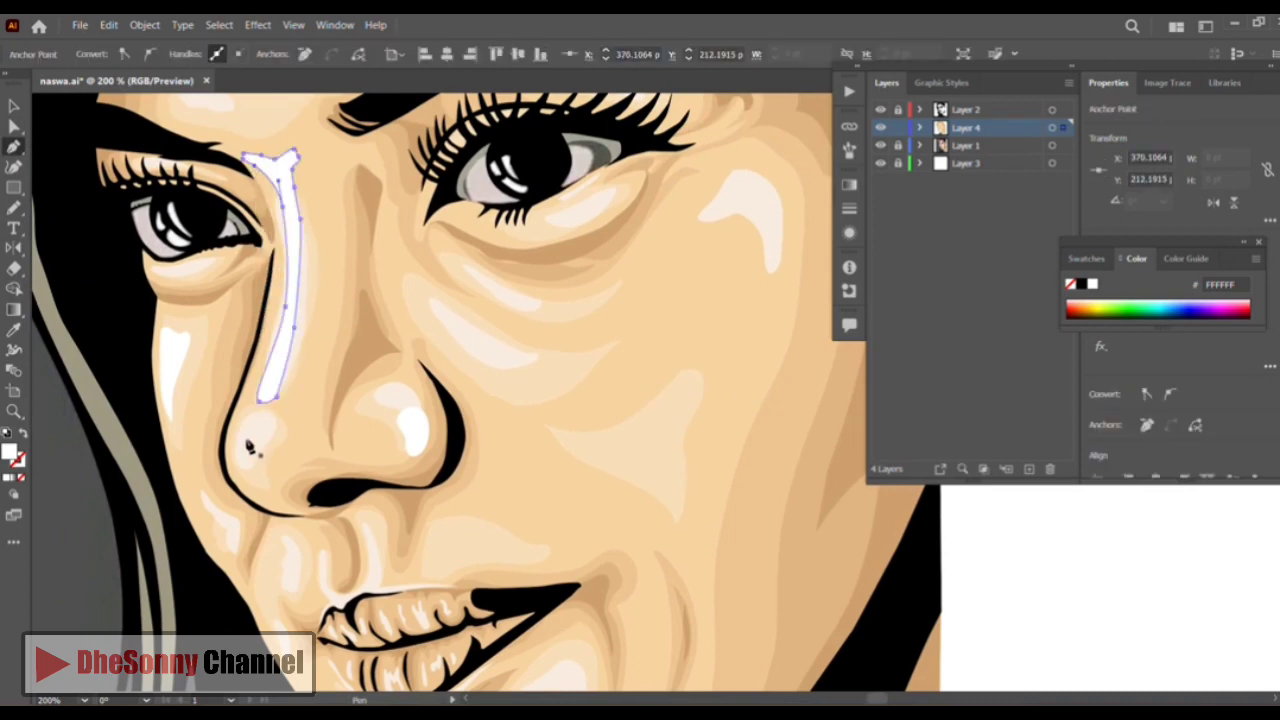
# Draw a closed white crescent highlight on the nose tip with the Pen tool
pyautogui.click(243, 447)
pyautogui.moveTo(262, 497); pyautogui.dragTo(267, 507)
pyautogui.click(256, 467)
pyautogui.click(275, 432)
pyautogui.click(261, 416)
pyautogui.click(243, 446)
pyautogui.press('v')
pyautogui.click(47, 427)
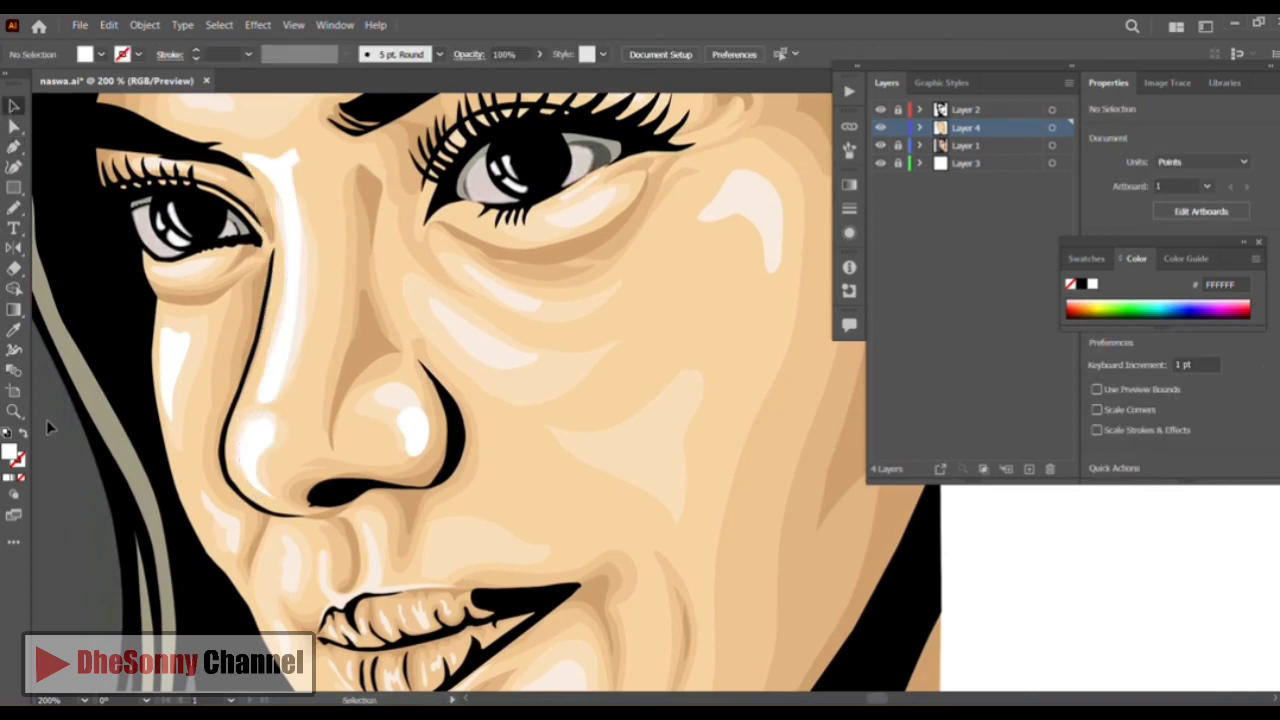
# Outline a small highlight under each eye, the one below the smaller eye about 12 by 7 pt
pyautogui.click(14, 207)
pyautogui.moveTo(172, 271); pyautogui.dragTo(204, 259)
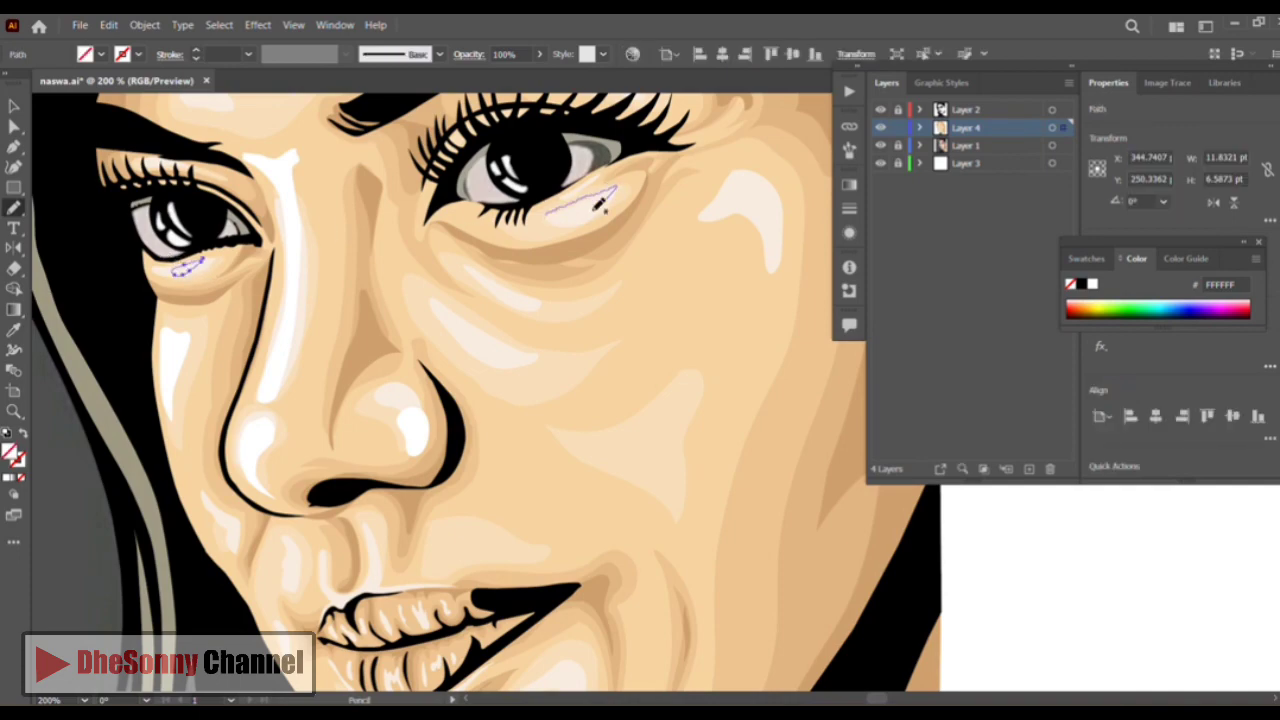
pyautogui.moveTo(598, 207); pyautogui.dragTo(550, 213)
# Select both unfilled under-eye outlines and fill them with the white sampled from the cheek highlight
pyautogui.click(219, 25)
pyautogui.moveTo(286, 183)
pyautogui.click(483, 199)
pyautogui.press('i')
pyautogui.click(178, 350)
pyautogui.press('v')
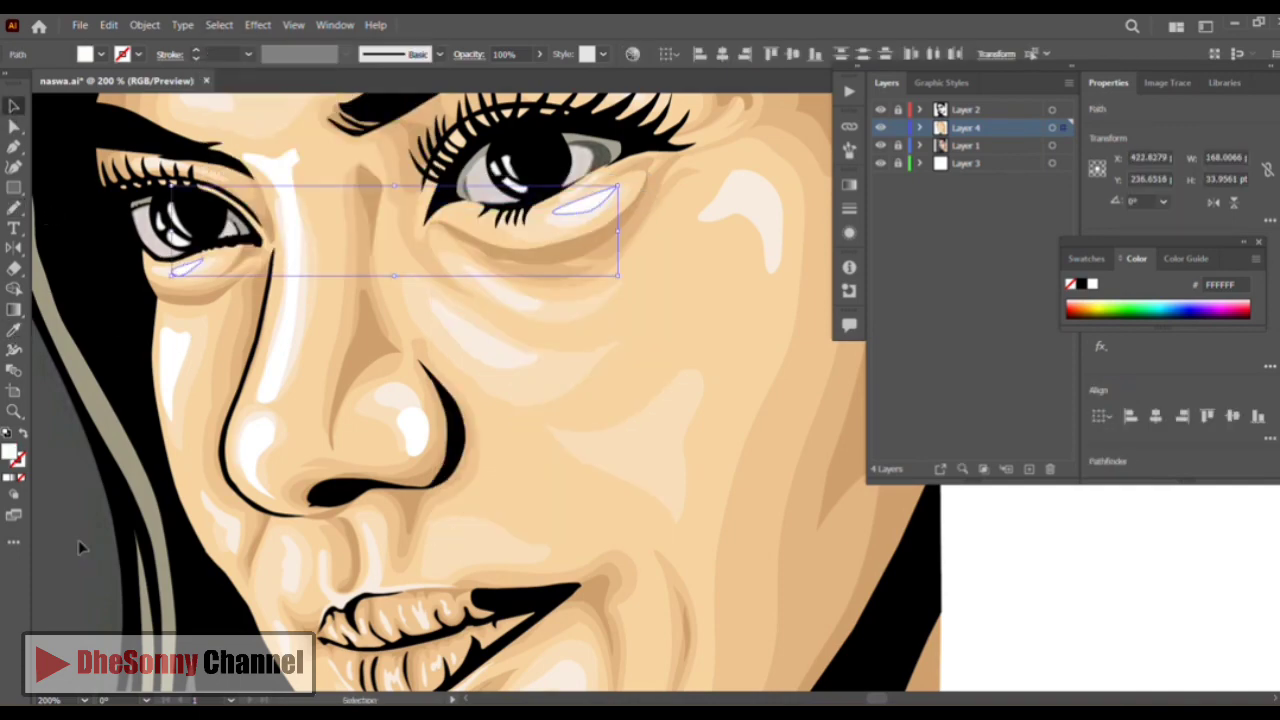
pyautogui.click(82, 548)
# Outline two narrow vertical shapes along the smile fold beside the mouth corner, the inner one about 13 by 51 pt
pyautogui.moveTo(282, 118); pyautogui.dragTo(274, 326)
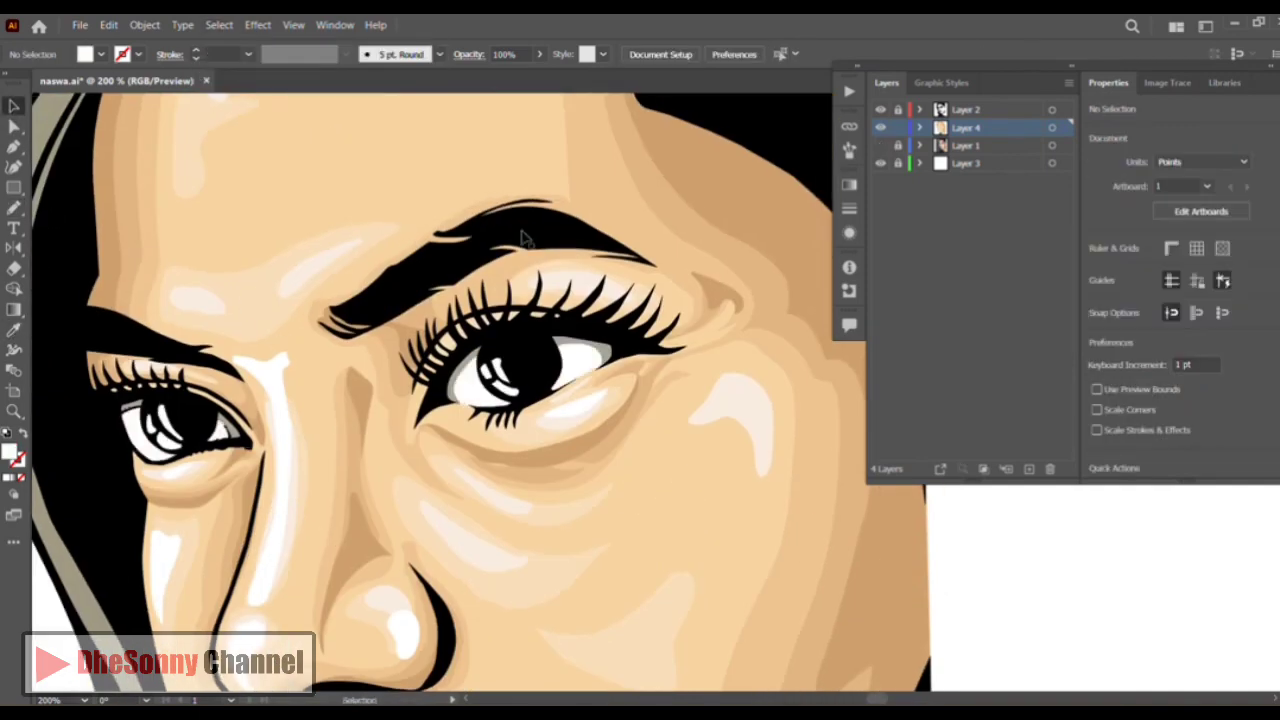
pyautogui.moveTo(340, 240); pyautogui.dragTo(477, 66)
pyautogui.moveTo(540, 558); pyautogui.dragTo(246, 202)
pyautogui.press('n')
pyautogui.moveTo(510, 316); pyautogui.dragTo(506, 320)
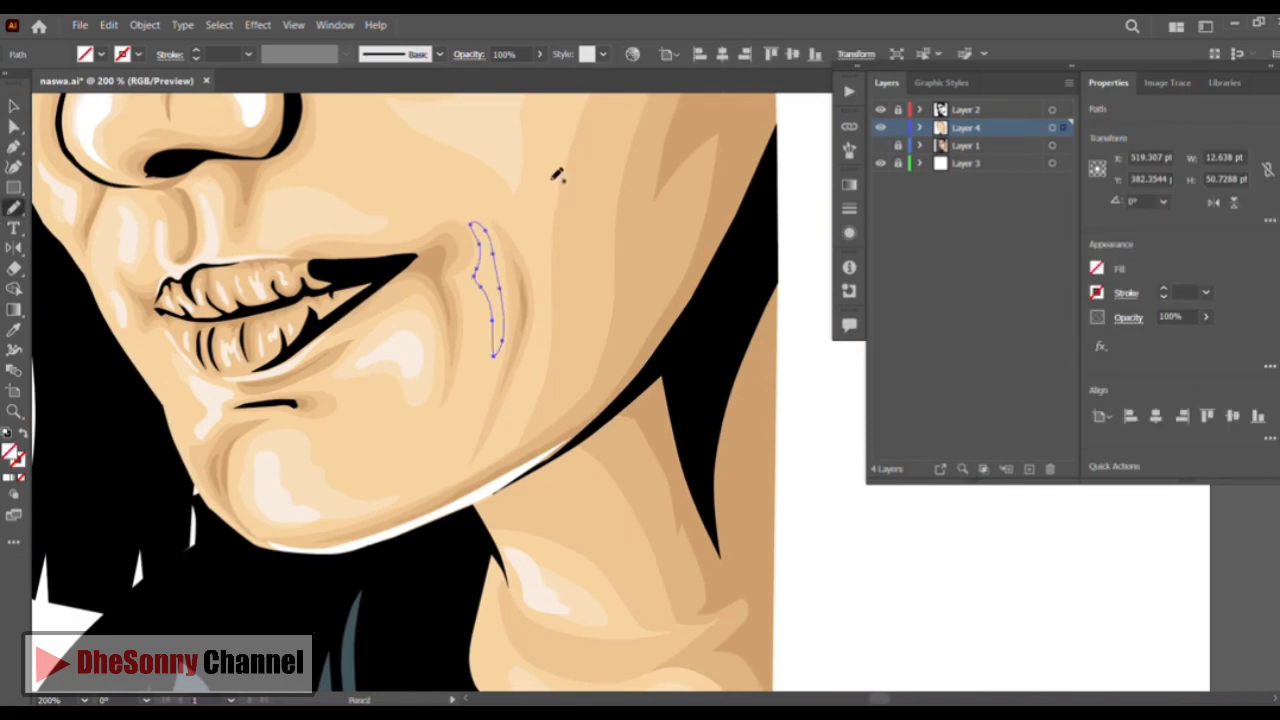
pyautogui.moveTo(548, 158)
pyautogui.mouseDown()
pyautogui.moveTo(533, 258)
pyautogui.moveTo(552, 162)
pyautogui.mouseUp()
# Select both unfilled smile-fold outlines and fill them with the pale cream sampled from an existing face highlight
pyautogui.click(219, 25)
pyautogui.moveTo(290, 182)
pyautogui.click(467, 188)
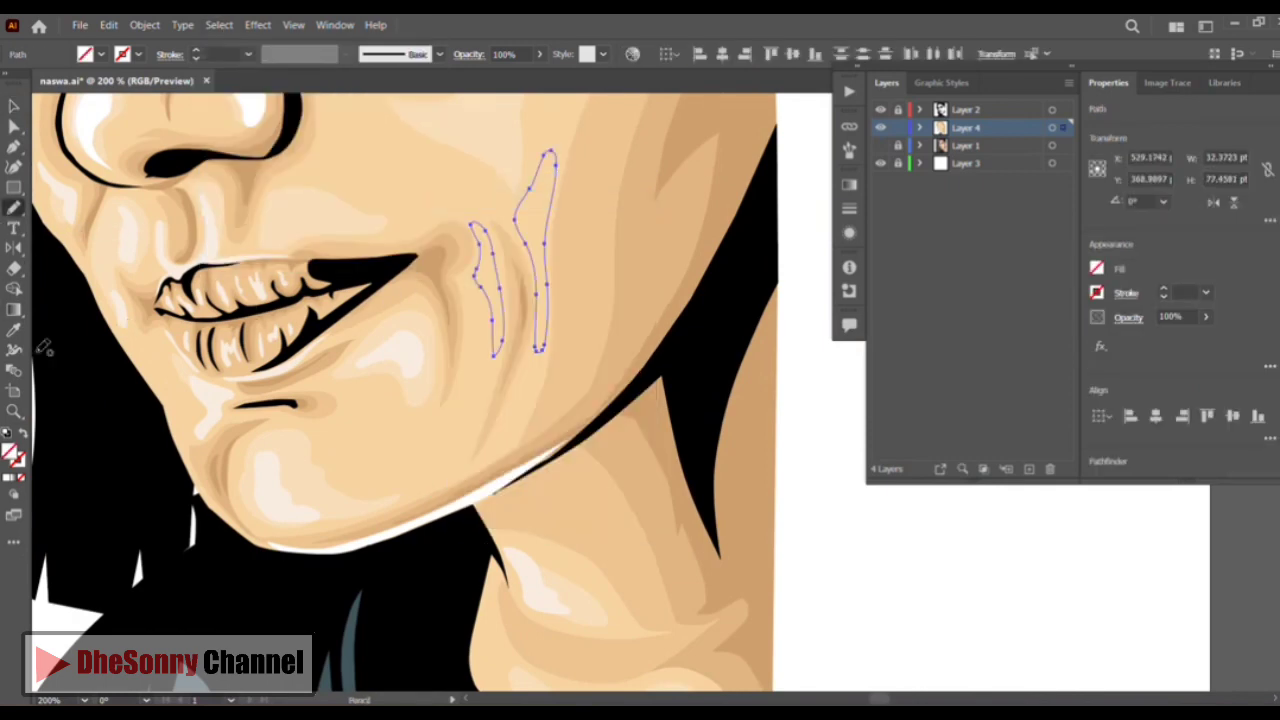
pyautogui.click(14, 330)
pyautogui.click(209, 210)
pyautogui.click(14, 106)
pyautogui.click(824, 576)
# Try filling the background rectangle on Layer 3 with pure black (000000)
pyautogui.hotkey('ctrl', '-')
pyautogui.hotkey('ctrl', '-')
pyautogui.hotkey('ctrl', '-')
pyautogui.hotkey('ctrl', '-')
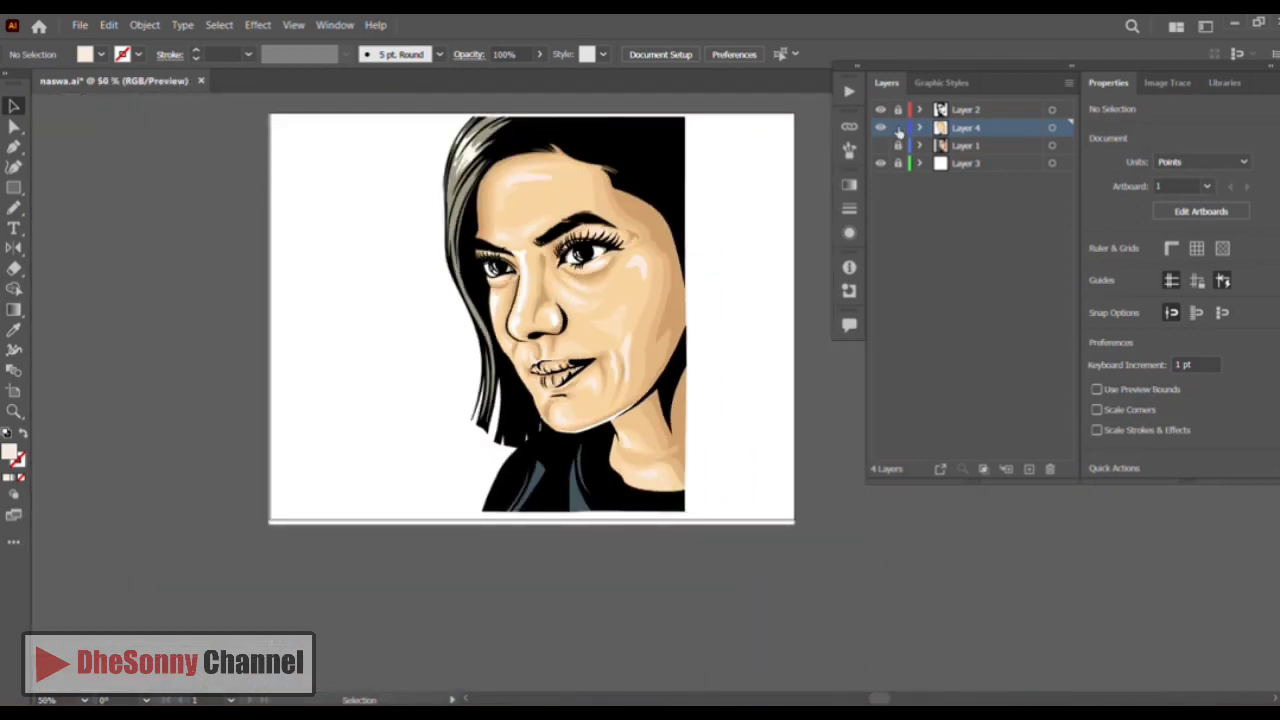
pyautogui.click(977, 165)
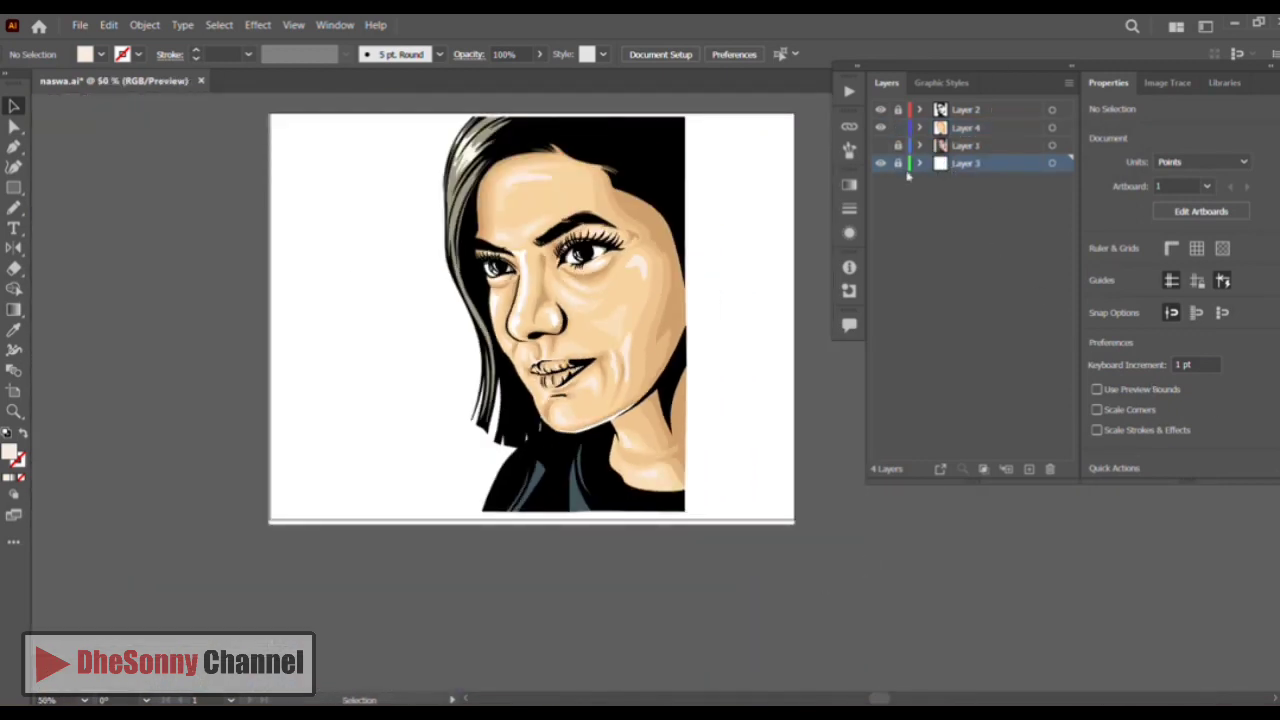
pyautogui.click(413, 284)
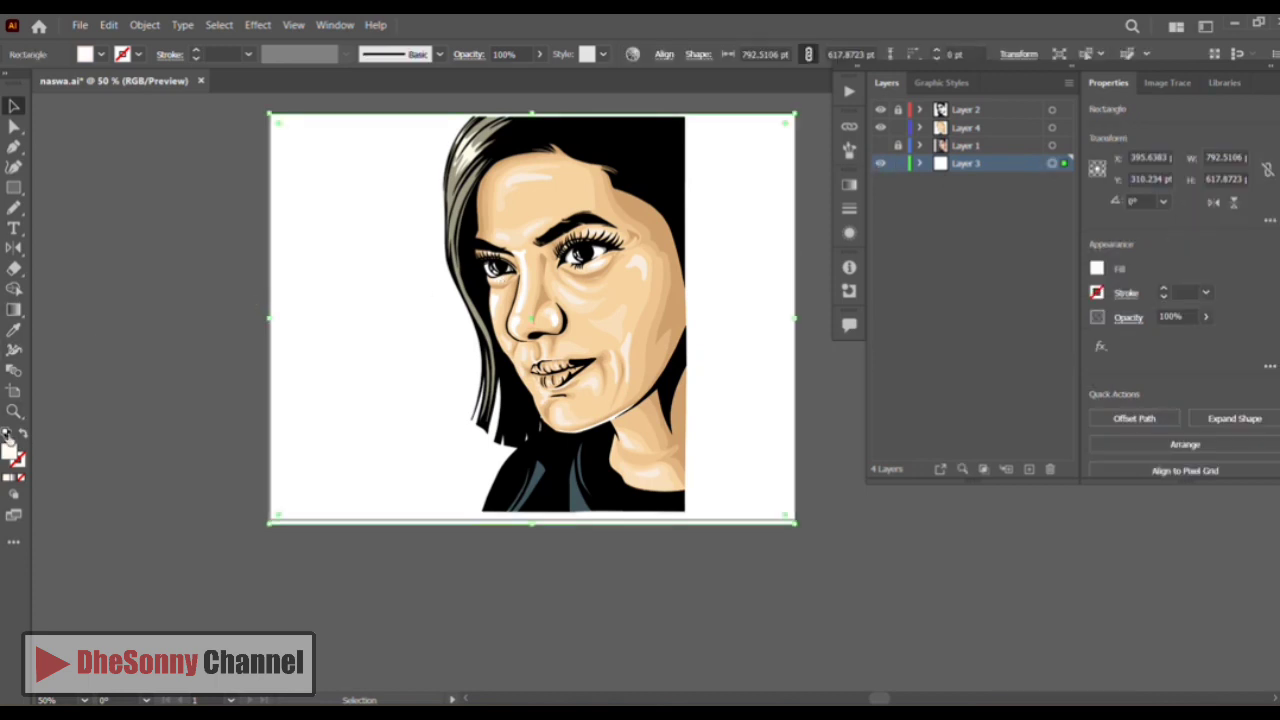
pyautogui.click(7, 434)
pyautogui.click(22, 433)
pyautogui.doubleClick(10, 452)
pyautogui.click(528, 576)
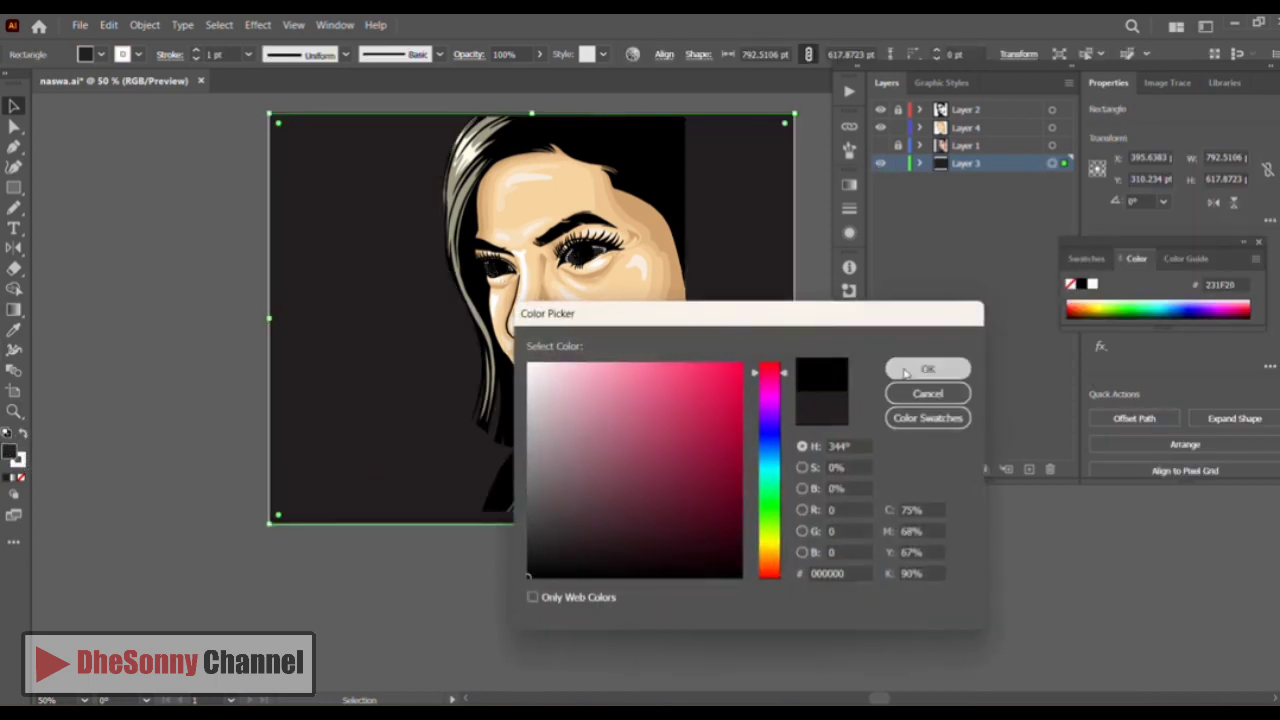
pyautogui.click(926, 370)
pyautogui.click(22, 433)
pyautogui.click(45, 450)
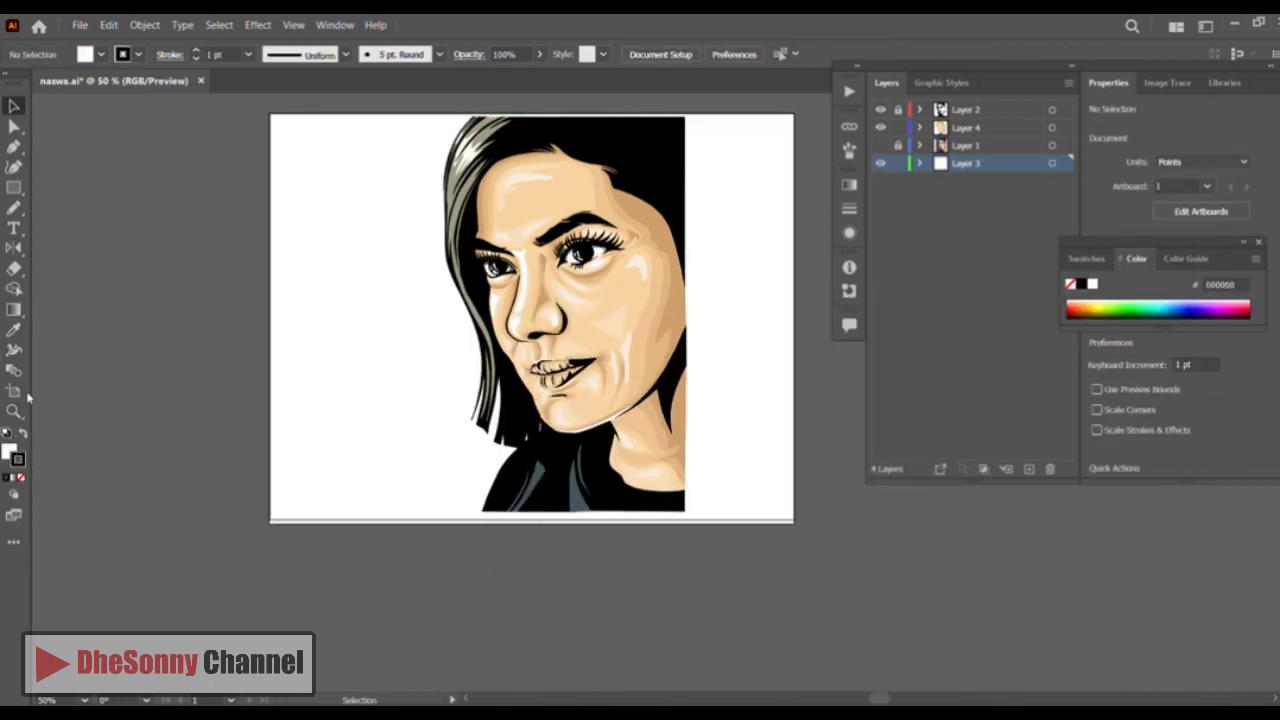
# Lock Layer 3 and make Layer 4 the active layer for work on the smaller eye
pyautogui.click(14, 411)
pyautogui.click(522, 276)
pyautogui.click(898, 163)
pyautogui.click(1258, 242)
pyautogui.click(953, 129)
pyautogui.doubleClick(639, 382)
pyautogui.click(660, 388)
pyautogui.click(660, 388)
pyautogui.click(660, 388)
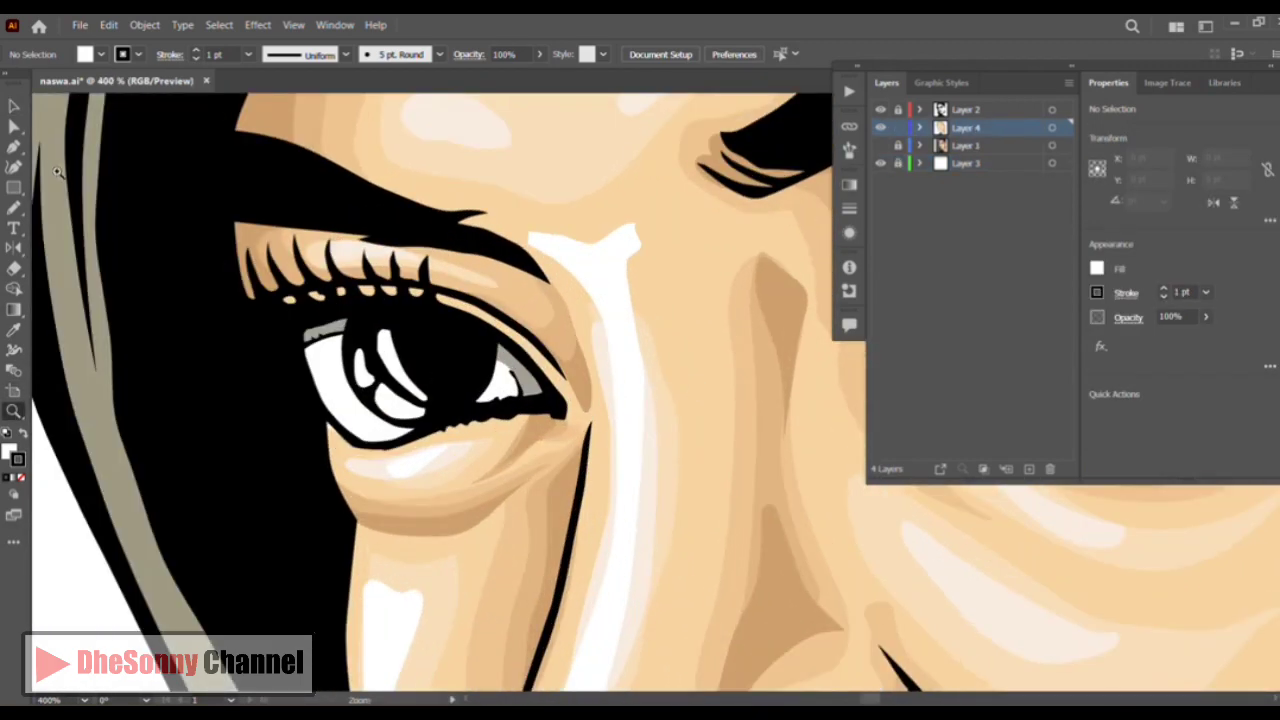
# Trace a closed shape around the smaller eye's opening with the Pen tool
pyautogui.click(14, 147)
pyautogui.click(285, 323)
pyautogui.moveTo(298, 378); pyautogui.dragTo(308, 388)
pyautogui.click(342, 432)
pyautogui.click(371, 446)
pyautogui.click(419, 434)
pyautogui.click(480, 415)
pyautogui.click(531, 412)
pyautogui.click(555, 404)
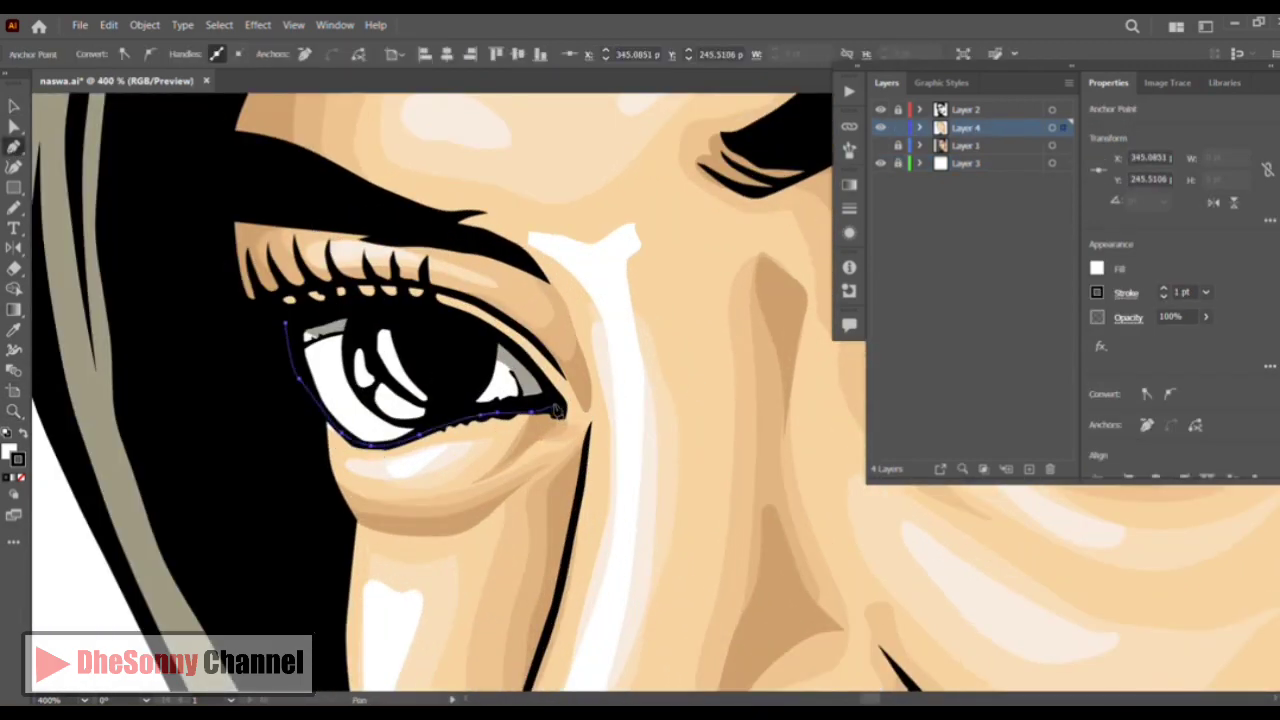
pyautogui.moveTo(516, 347); pyautogui.dragTo(493, 330)
pyautogui.click(404, 308)
# Give the smaller eye's shape a white fill without a stroke and send it to the back
pyautogui.press('/')
pyautogui.click(10, 455)
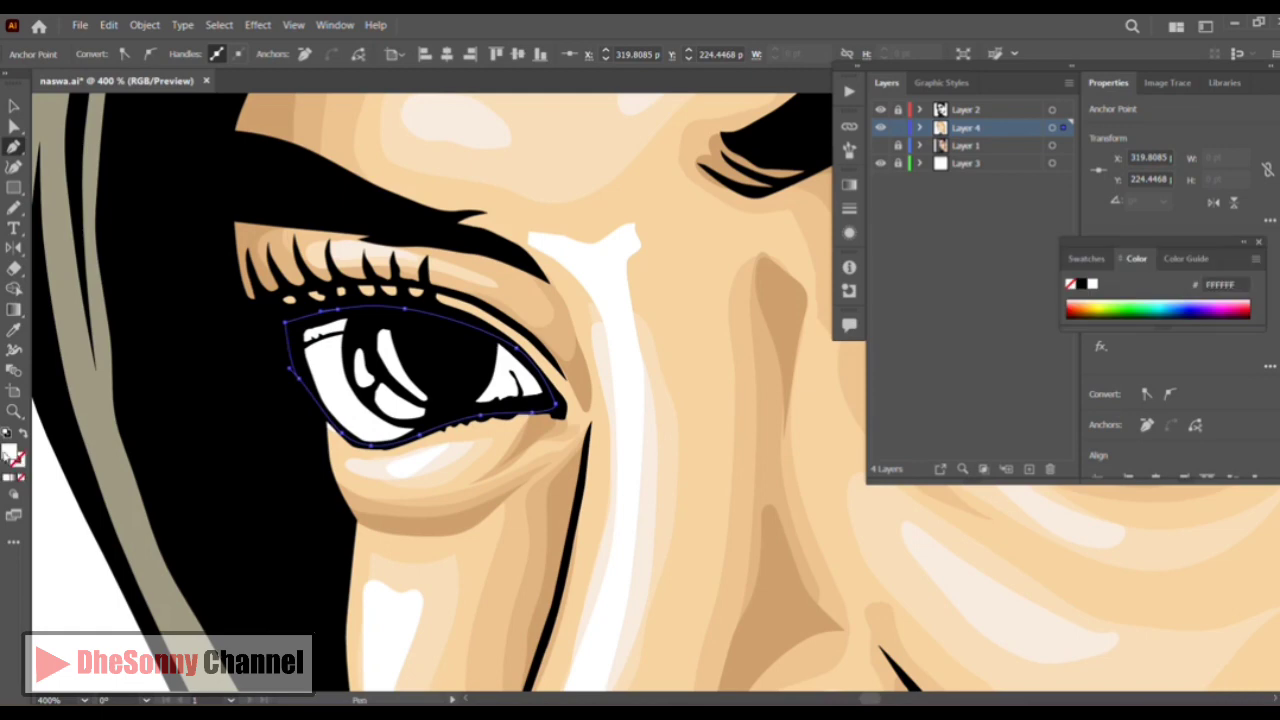
pyautogui.hotkey('ctrl', 'shift', '[')
pyautogui.keyDown('ctrl'); pyautogui.click(57, 508); pyautogui.keyUp('ctrl')
# Trace a closed white shape around the larger eye's opening with the Pen tool and send it to the back
pyautogui.moveTo(745, 206); pyautogui.dragTo(124, 313)
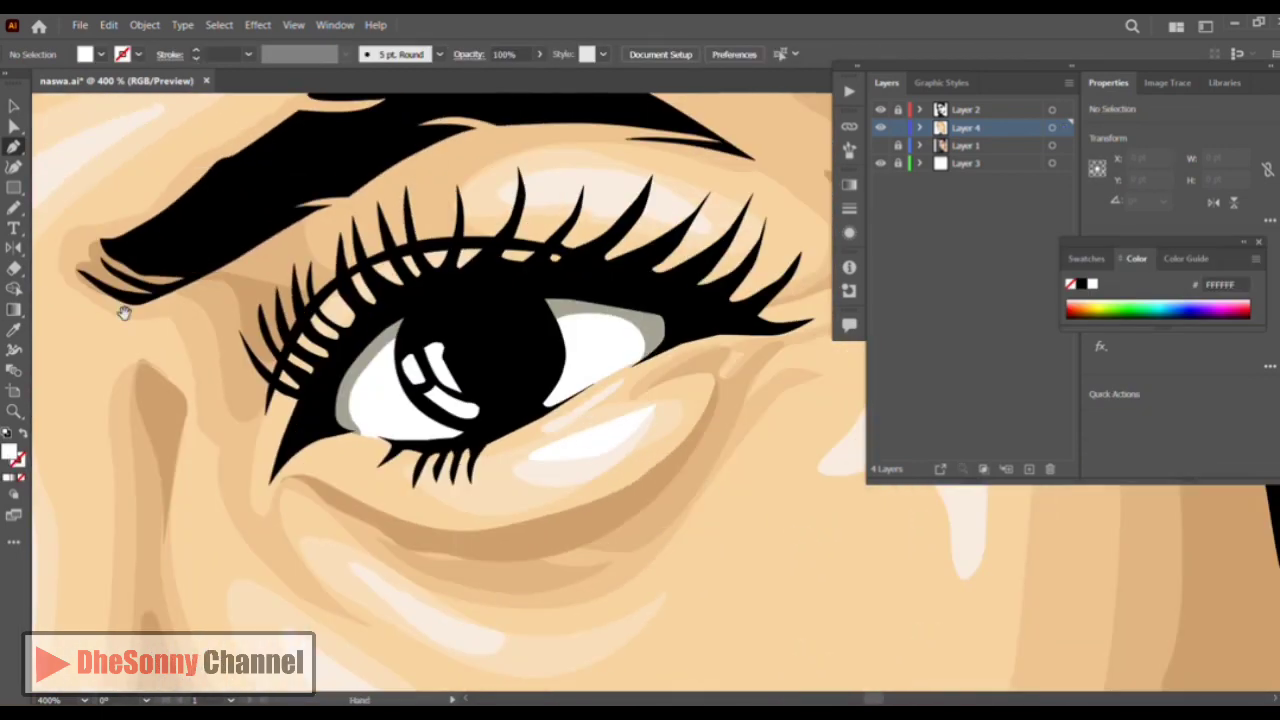
pyautogui.click(329, 425)
pyautogui.click(390, 445)
pyautogui.click(540, 412)
pyautogui.click(686, 336)
pyautogui.click(672, 310)
pyautogui.click(503, 294)
pyautogui.click(404, 309)
pyautogui.click(336, 378)
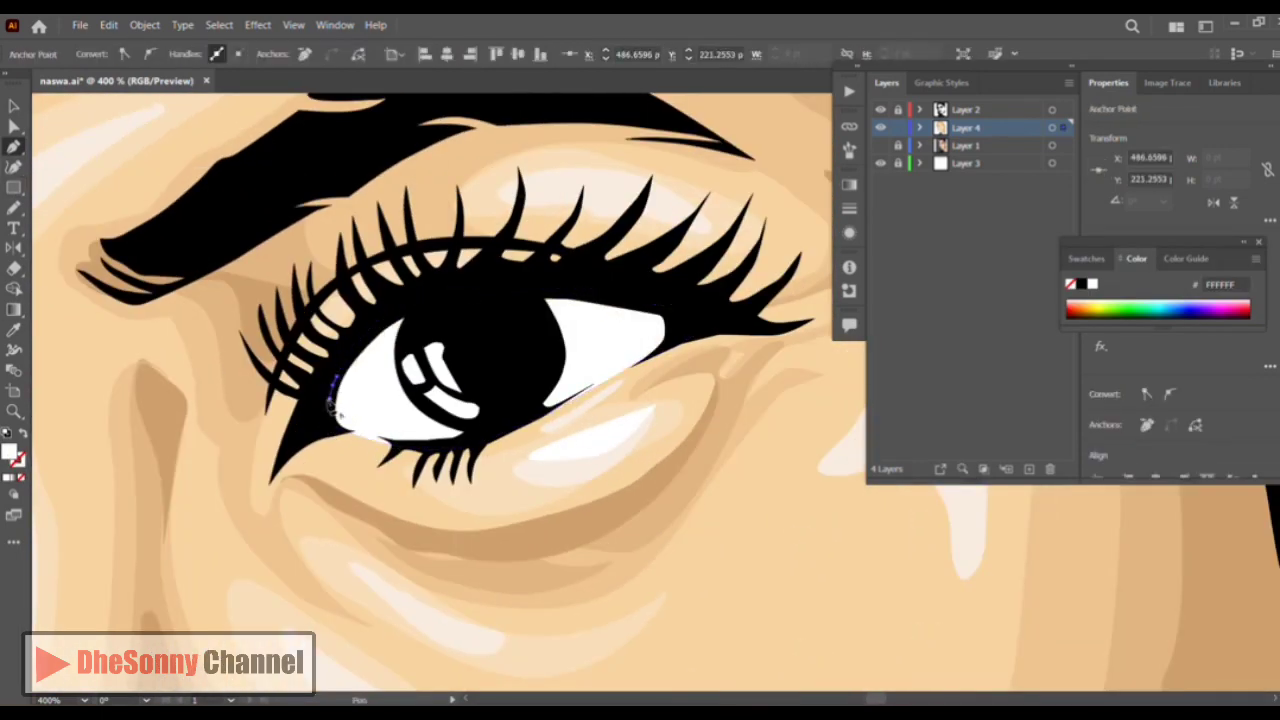
pyautogui.click(330, 425)
pyautogui.hotkey('ctrl', 'shift', '[')
pyautogui.press('v')
# Unlock Layer 3 and give its background rectangle a pure black fill (000000) with no stroke
pyautogui.moveTo(80, 404); pyautogui.dragTo(701, 404)
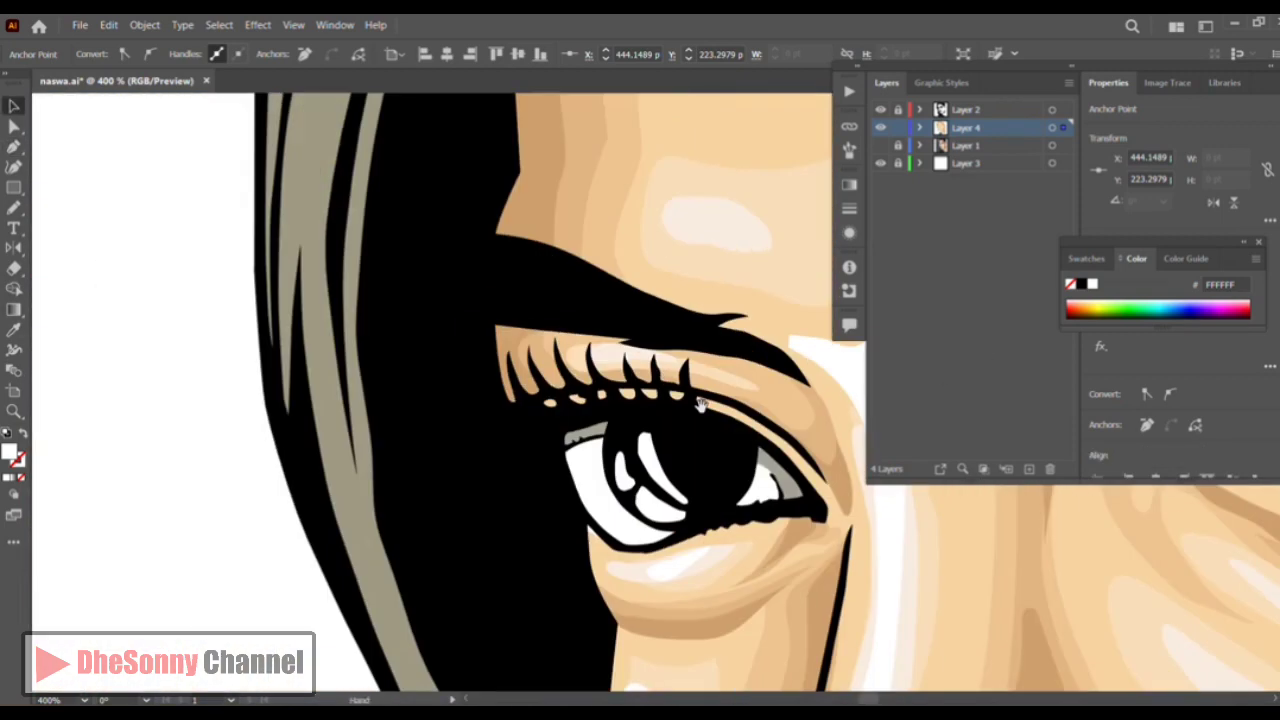
pyautogui.hotkey('ctrl', 'shift', 'a')
pyautogui.click(897, 163)
pyautogui.click(650, 270)
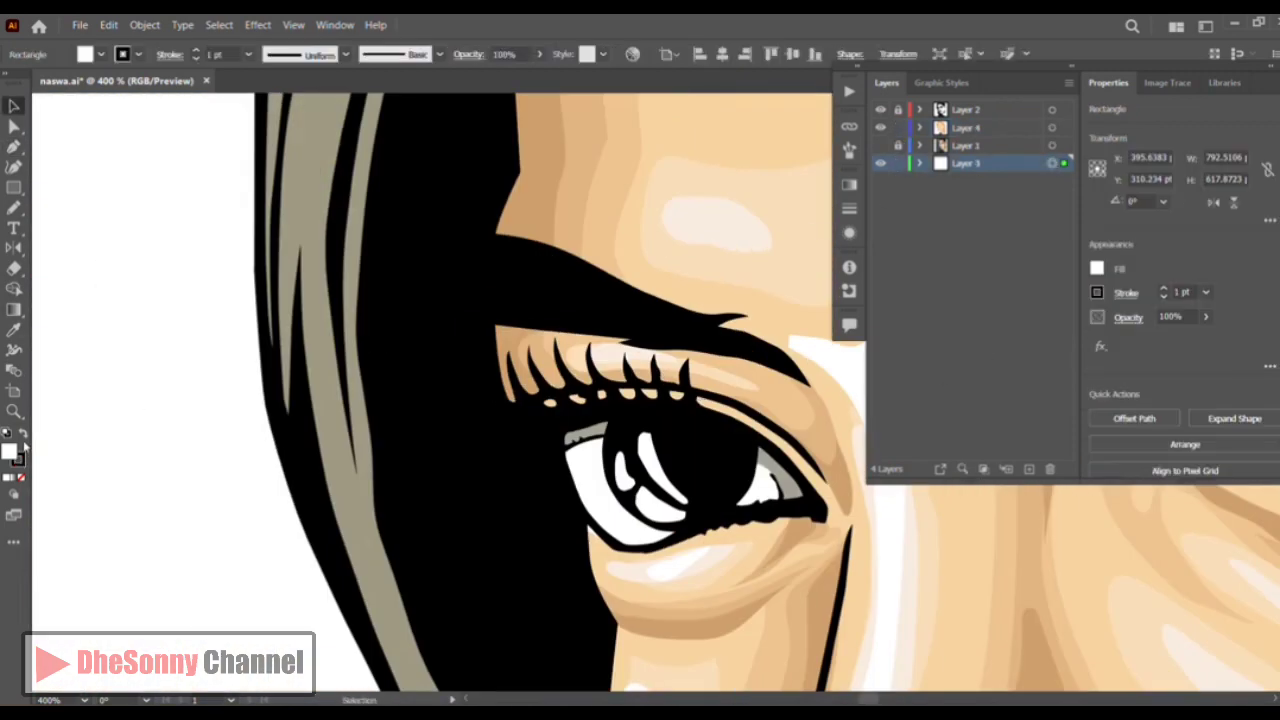
pyautogui.doubleClick(9, 451)
pyautogui.moveTo(560, 534); pyautogui.dragTo(520, 582)
pyautogui.click(927, 369)
pyautogui.click(18, 460)
pyautogui.click(20, 477)
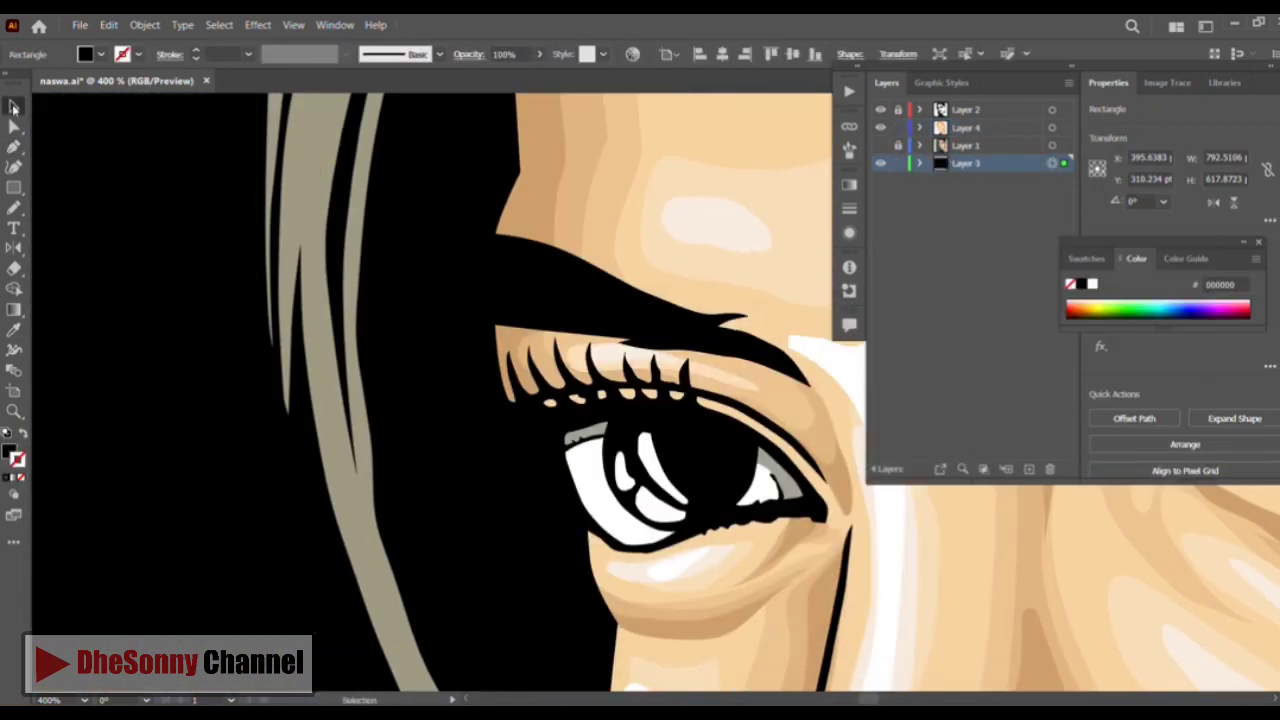
# Unlock Layer 2 and select the portrait artwork on Layers 2 and 4
pyautogui.hotkey('ctrl', '-')
pyautogui.hotkey('ctrl', '-')
pyautogui.hotkey('ctrl', '-')
pyautogui.hotkey('ctrl', '-')
pyautogui.hotkey('ctrl', '-')
pyautogui.moveTo(501, 303); pyautogui.dragTo(293, 307)
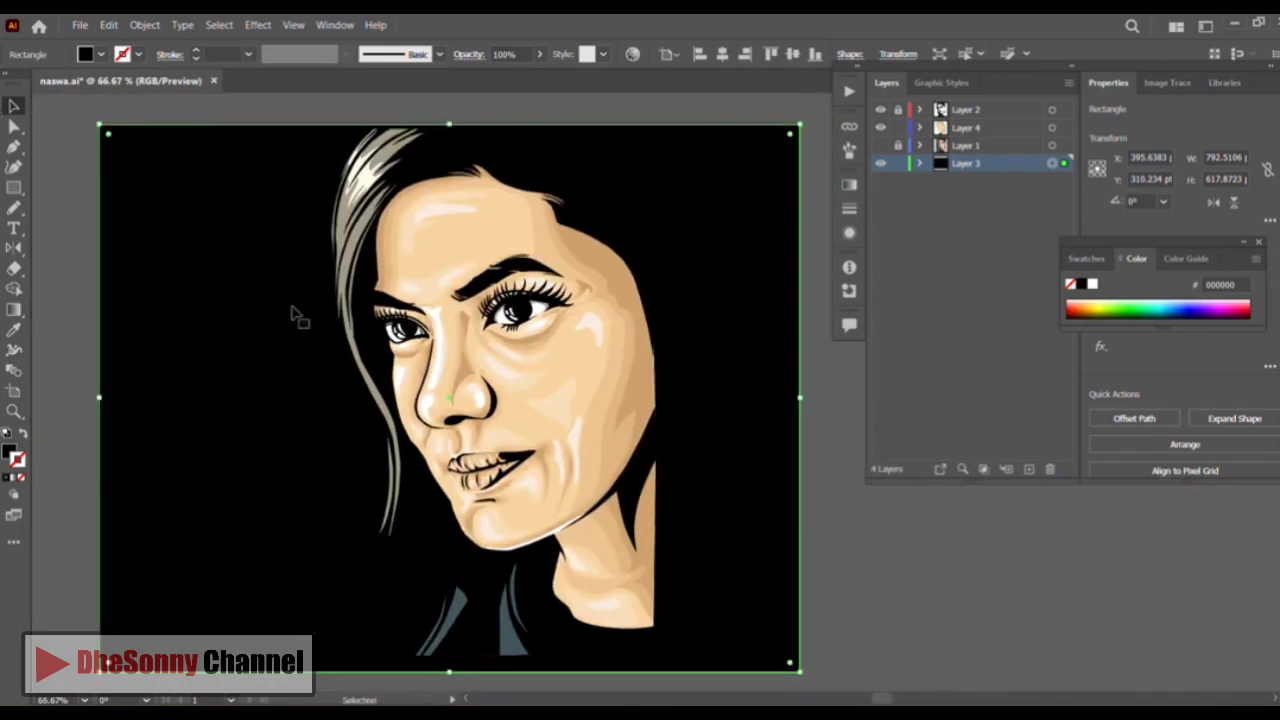
pyautogui.click(1052, 109)
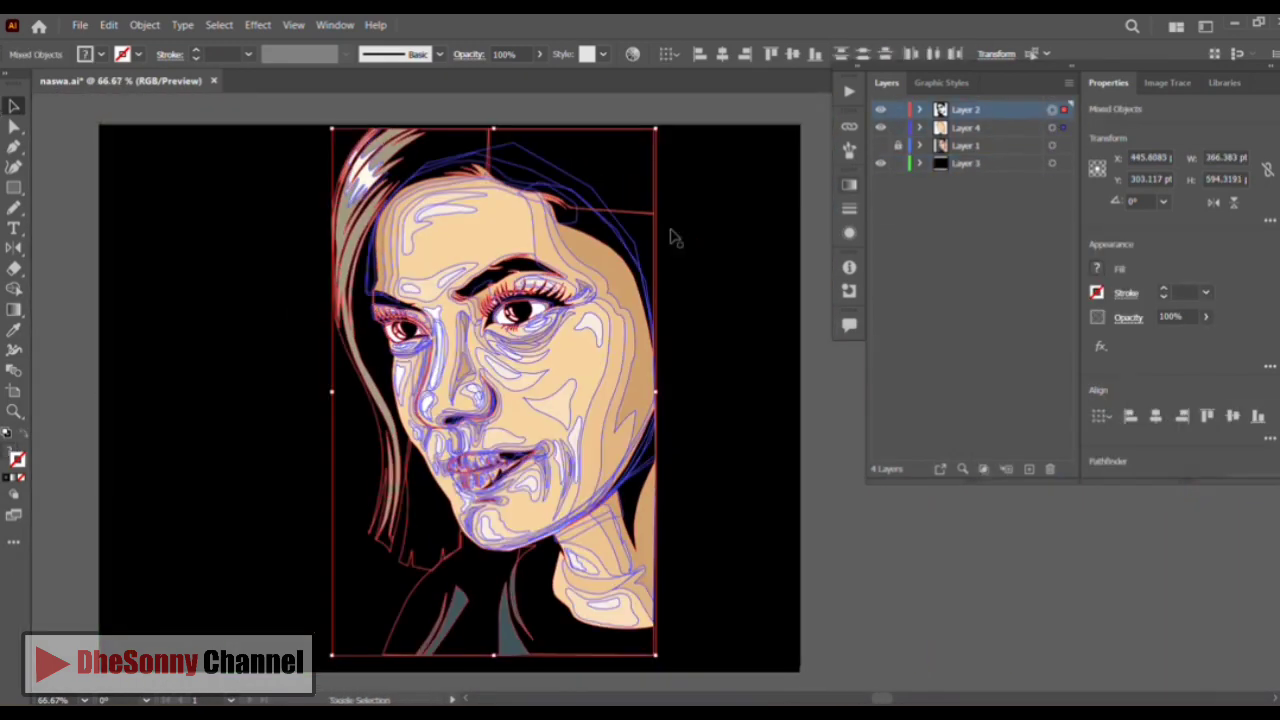
# Unlock the remaining locked paths in Layer 4 and move the whole portrait about 136 pt right and 8 pt down
pyautogui.click(919, 109)
pyautogui.scroll(-3, 929, 357)
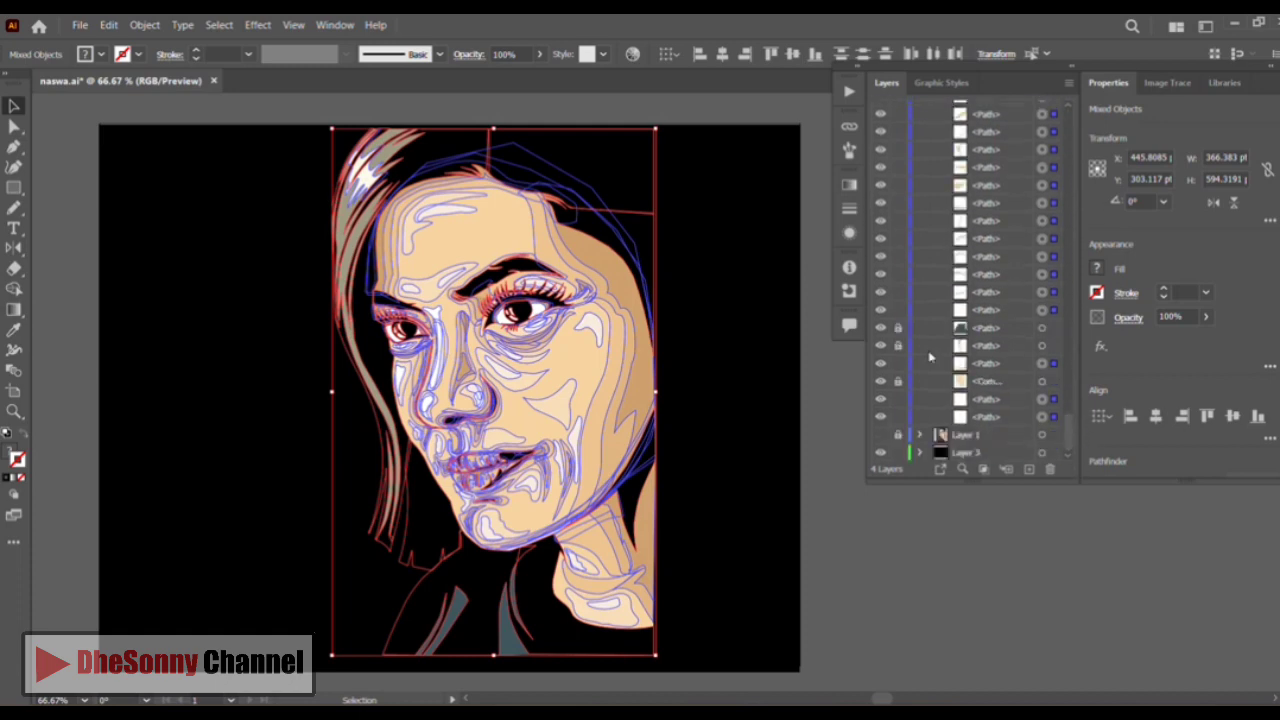
pyautogui.scroll(10, 1055, 359)
pyautogui.click(919, 128)
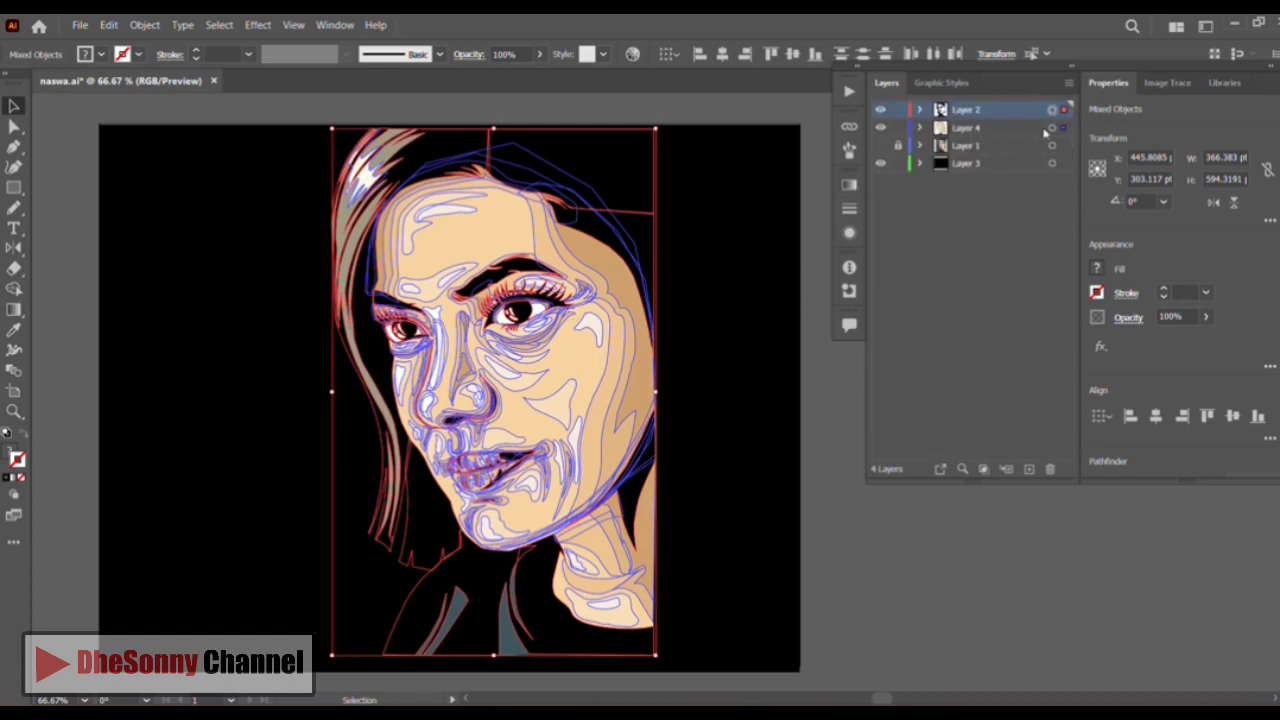
pyautogui.keyDown('shift'); pyautogui.click(1051, 128); pyautogui.keyUp('shift')
pyautogui.moveTo(529, 306); pyautogui.dragTo(640, 322)
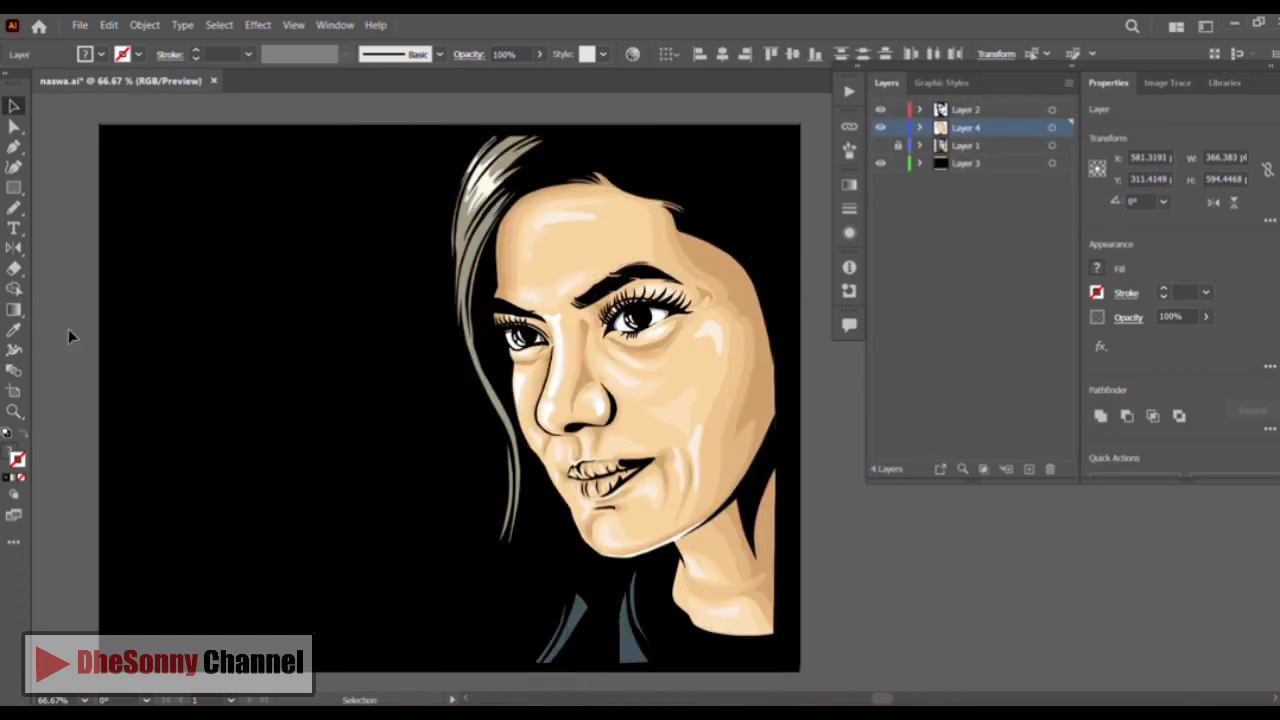
pyautogui.click(69, 334)
# Create a new layer above Layer 2 and add the two-line title "NAJWA SHIHAB" in Agnostic Regular, about 68 pt
pyautogui.click(1027, 113)
pyautogui.click(1028, 469)
pyautogui.click(14, 228)
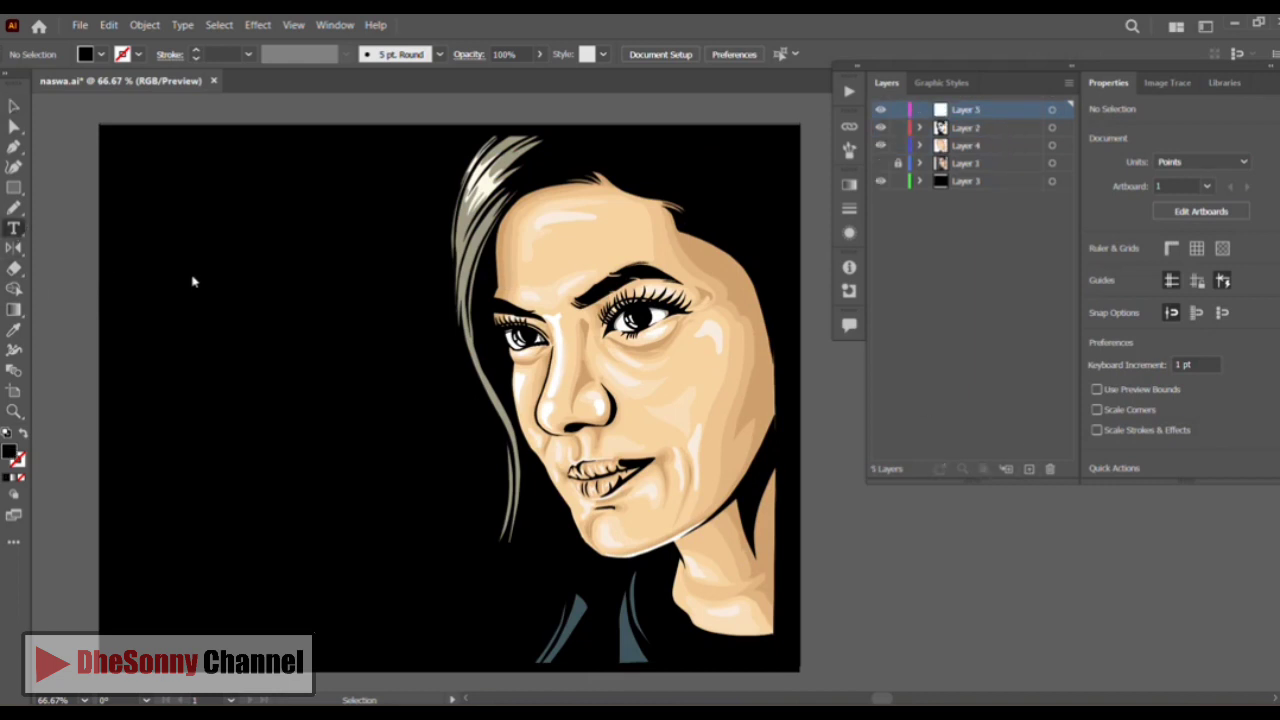
pyautogui.click(170, 244)
pyautogui.write('N')
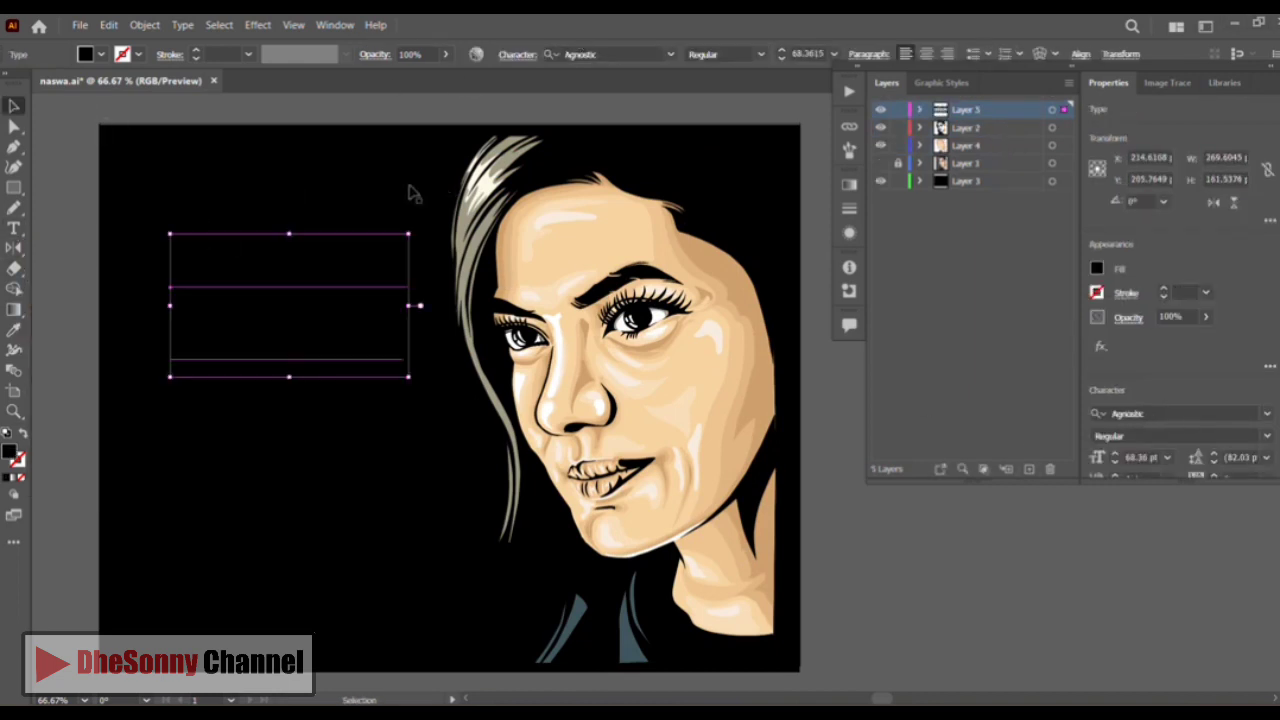
# Set the title's fill color to white (ffffff)
pyautogui.doubleClick(12, 452)
pyautogui.write('ffffff')
pyautogui.press('Return')
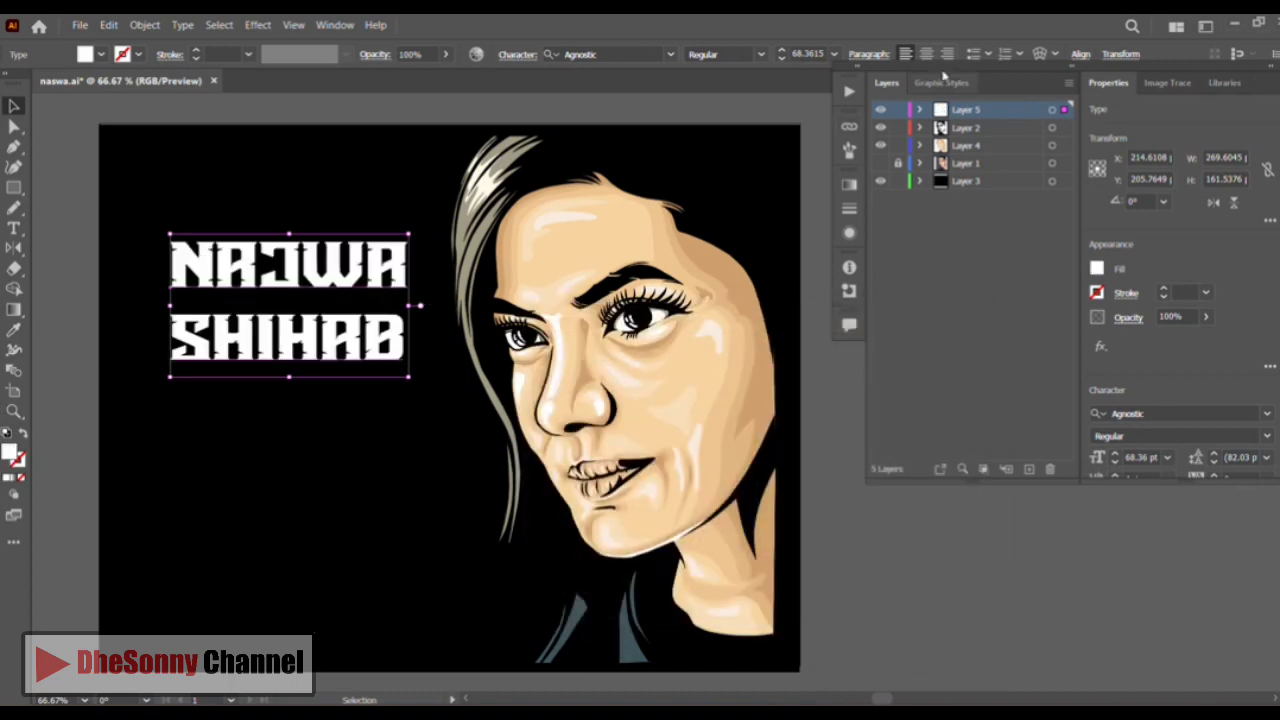
# Open the Character settings and reduce the title's leading to 67 pt
pyautogui.click(849, 268)
pyautogui.click(849, 267)
pyautogui.click(334, 24)
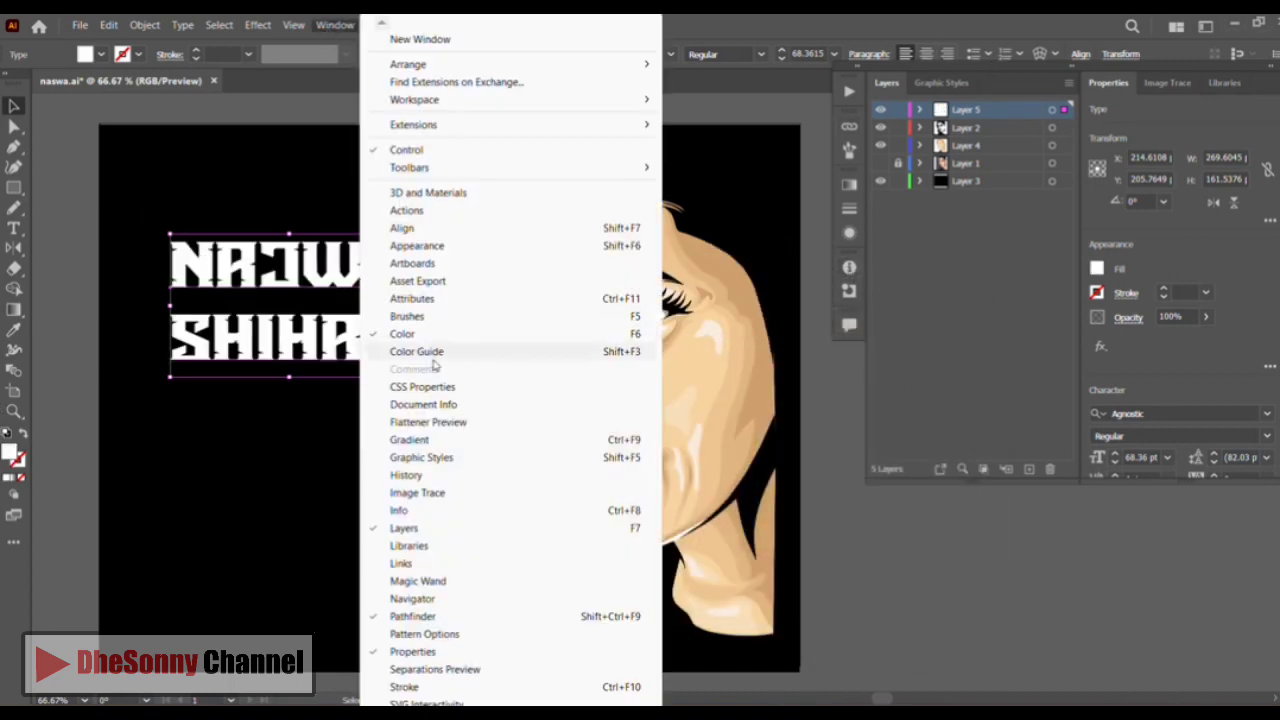
pyautogui.scroll(-3, 425, 640)
pyautogui.moveTo(425, 665)
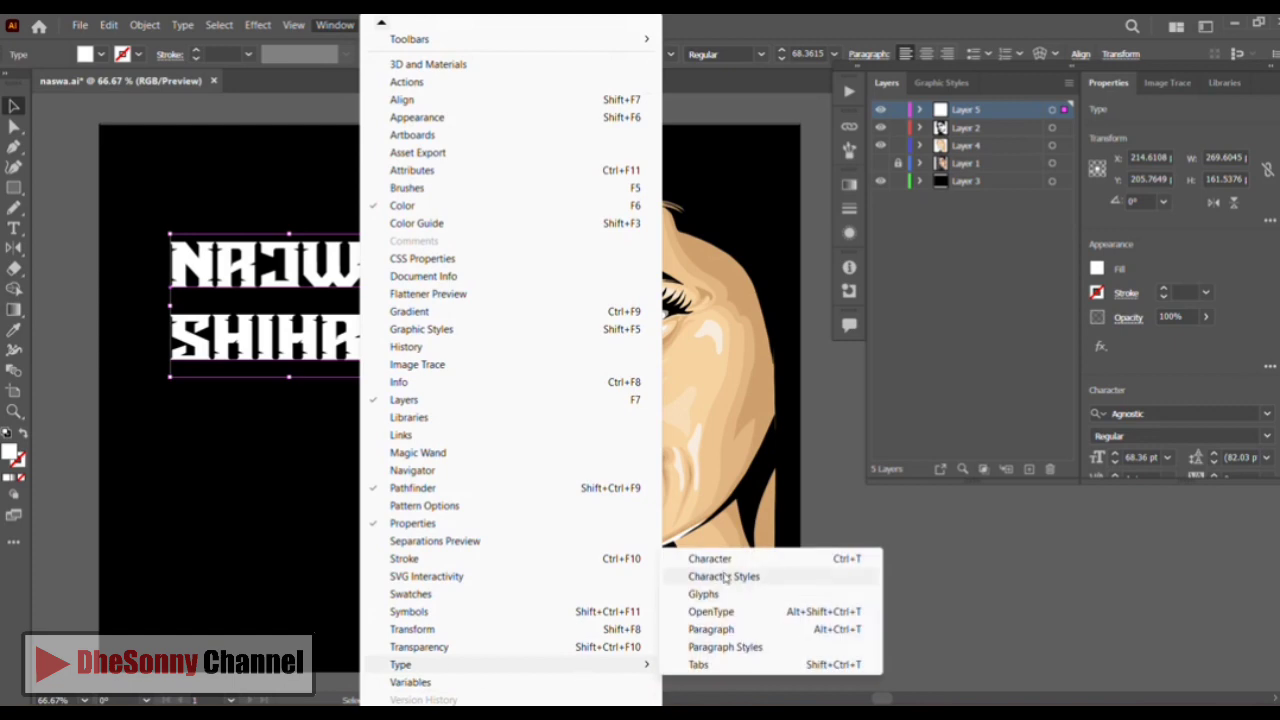
pyautogui.click(720, 558)
pyautogui.click(499, 449)
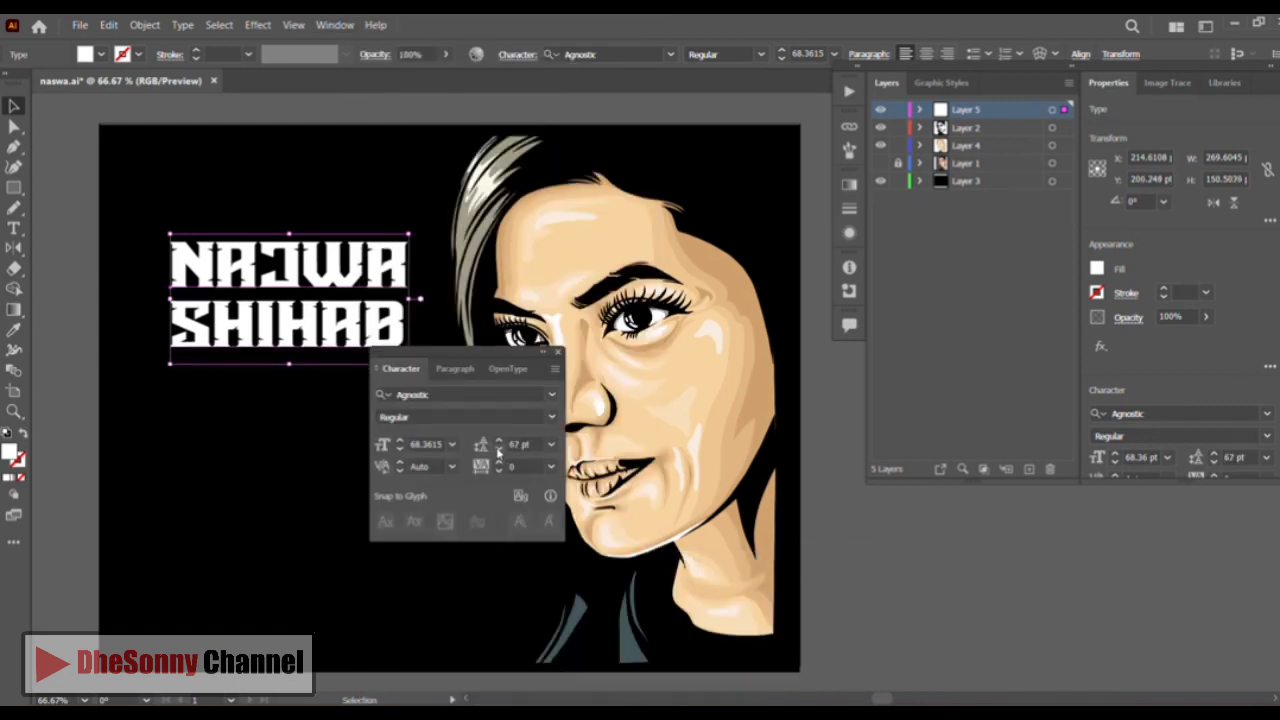
pyautogui.click(49, 128)
# Move the title into the empty area beside the portrait and stretch it to about 355 pt wide by 480 pt high
pyautogui.moveTo(241, 278); pyautogui.dragTo(249, 595)
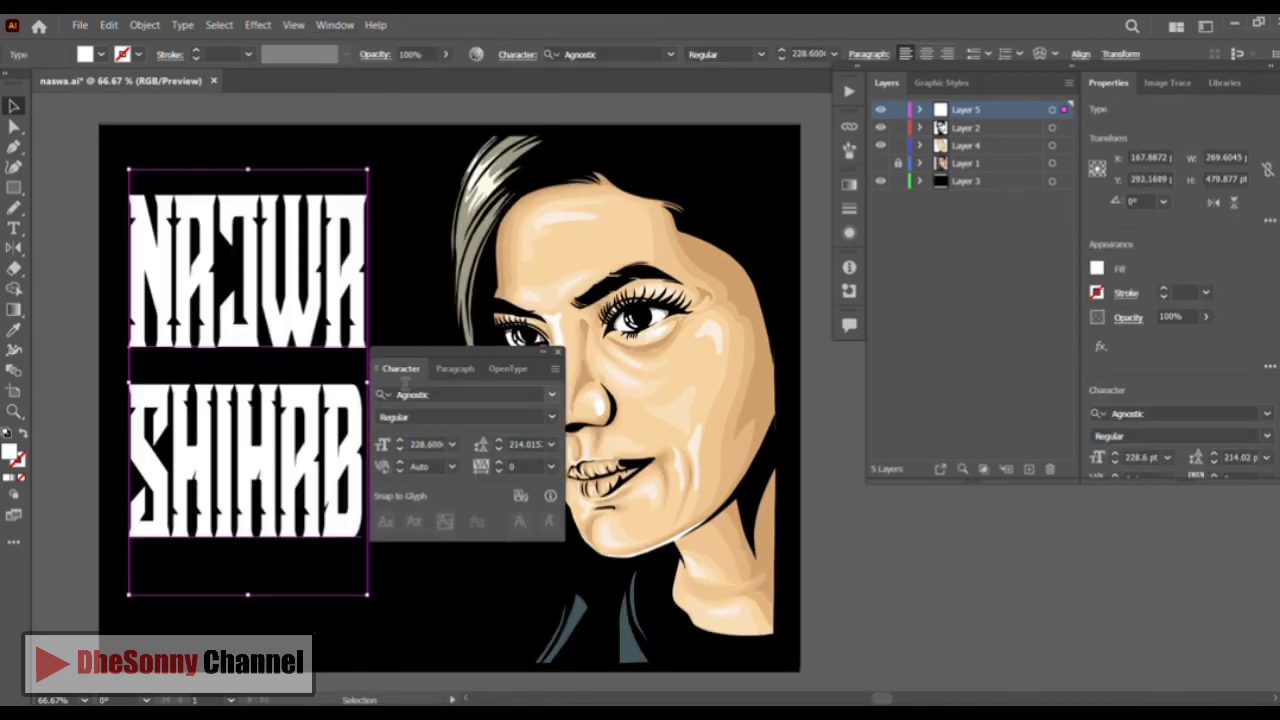
pyautogui.click(557, 352)
pyautogui.moveTo(369, 382); pyautogui.dragTo(442, 383)
# Set the enlarged title's leading to 195 pt and nudge the title slightly upward
pyautogui.click(335, 25)
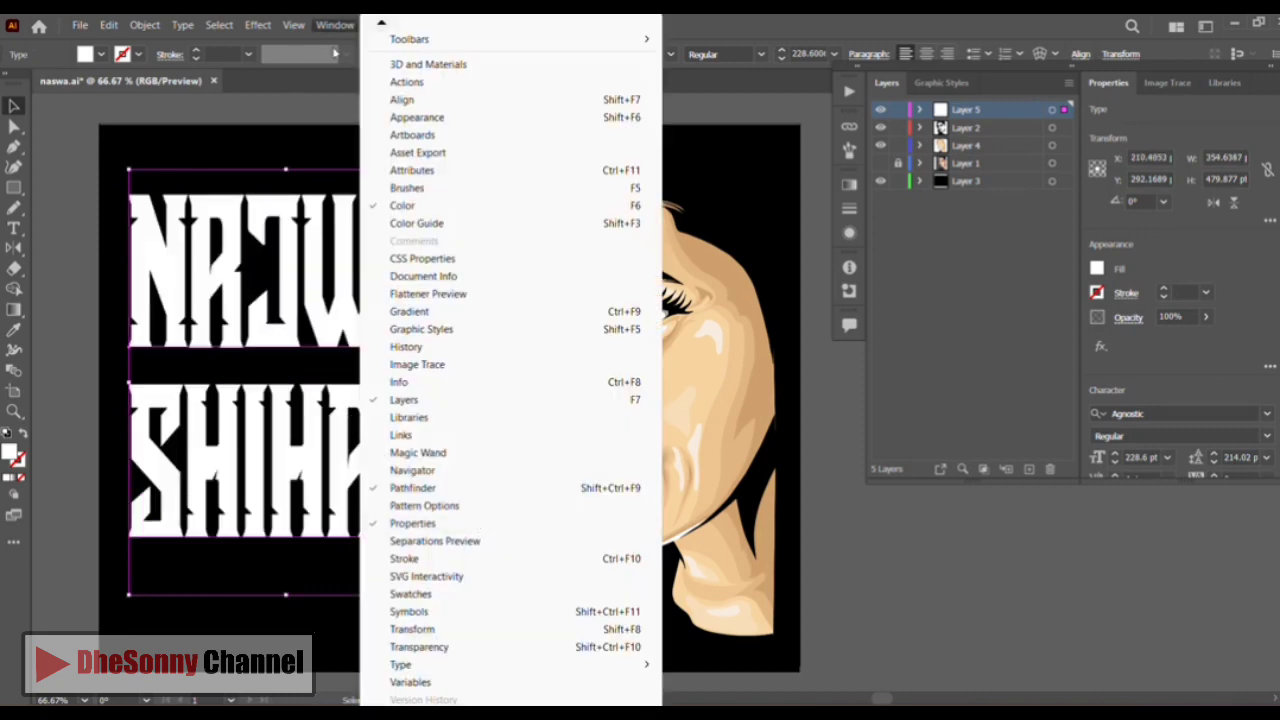
pyautogui.moveTo(640, 663)
pyautogui.click(700, 557)
pyautogui.click(499, 449)
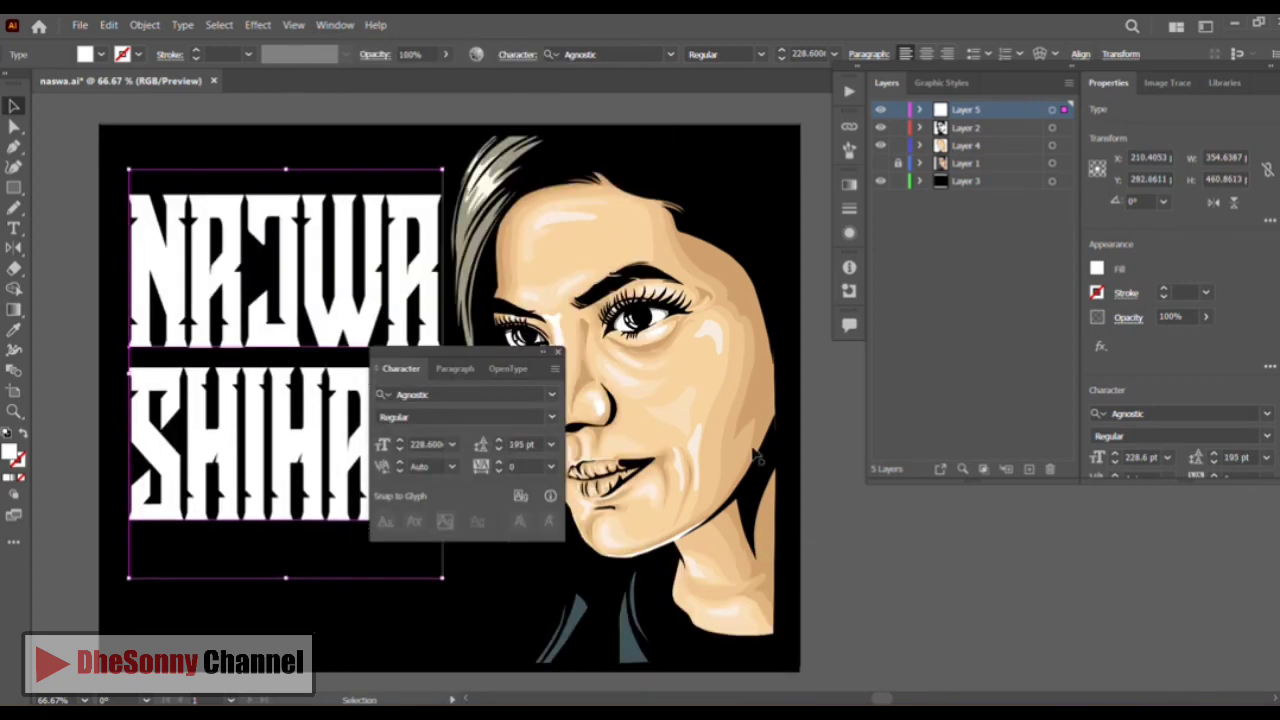
pyautogui.click(866, 530)
pyautogui.moveTo(460, 352); pyautogui.dragTo(982, 413)
pyautogui.click(230, 425)
# Fill the title with a bright blue
pyautogui.doubleClick(11, 451)
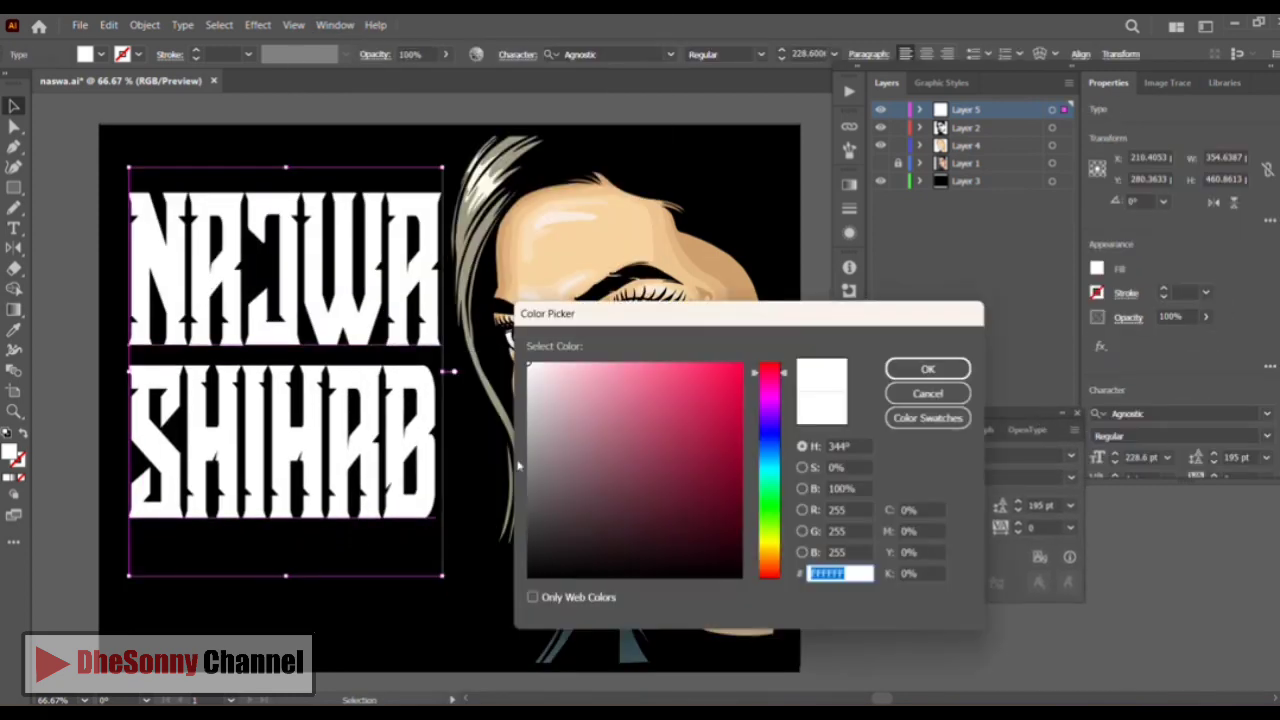
pyautogui.click(769, 434)
pyautogui.click(698, 363)
pyautogui.click(898, 369)
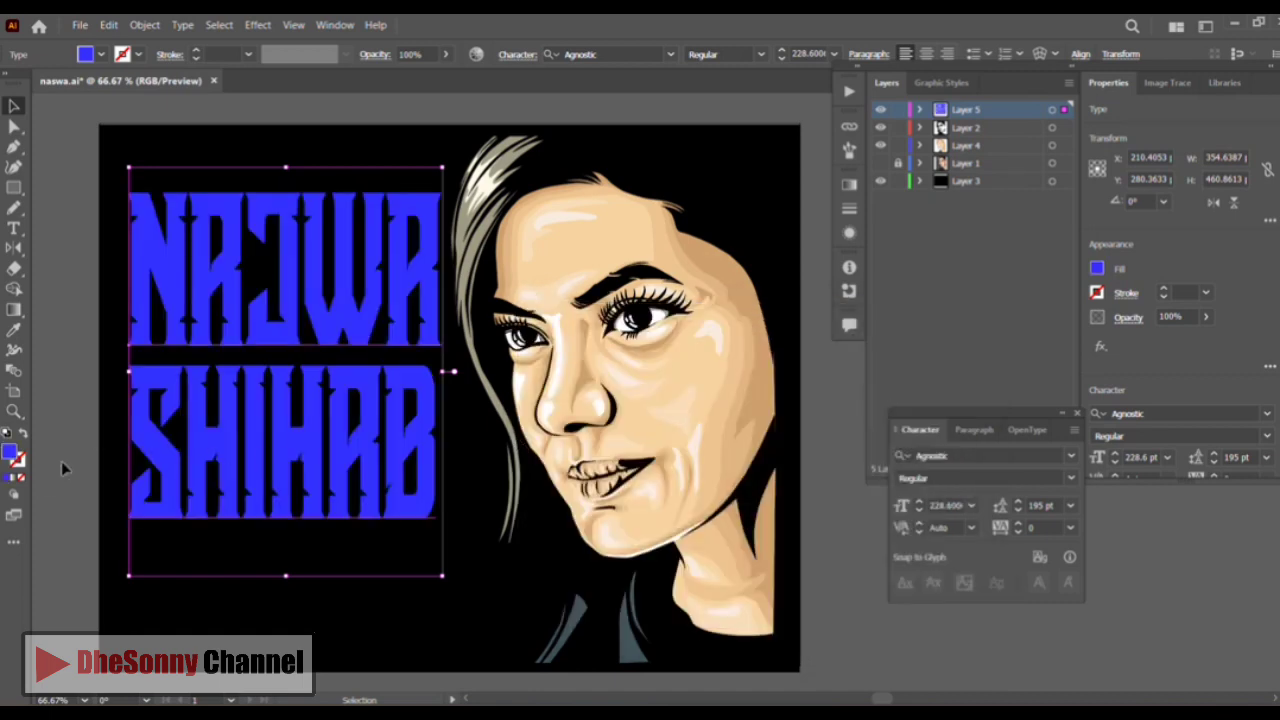
# Apply a linear gradient from yellow to black to the title, with the black stop at about 88.27%
pyautogui.click(14, 478)
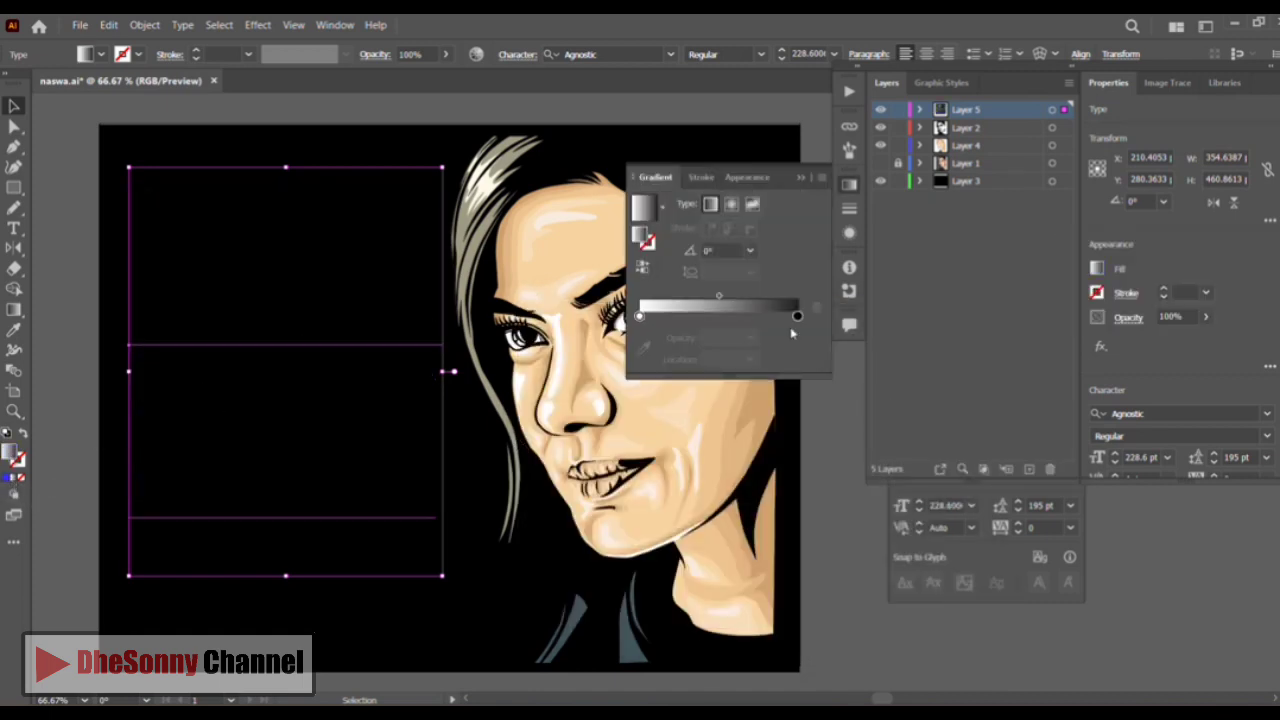
pyautogui.moveTo(797, 316); pyautogui.dragTo(763, 316)
pyautogui.doubleClick(640, 317)
pyautogui.click(579, 406)
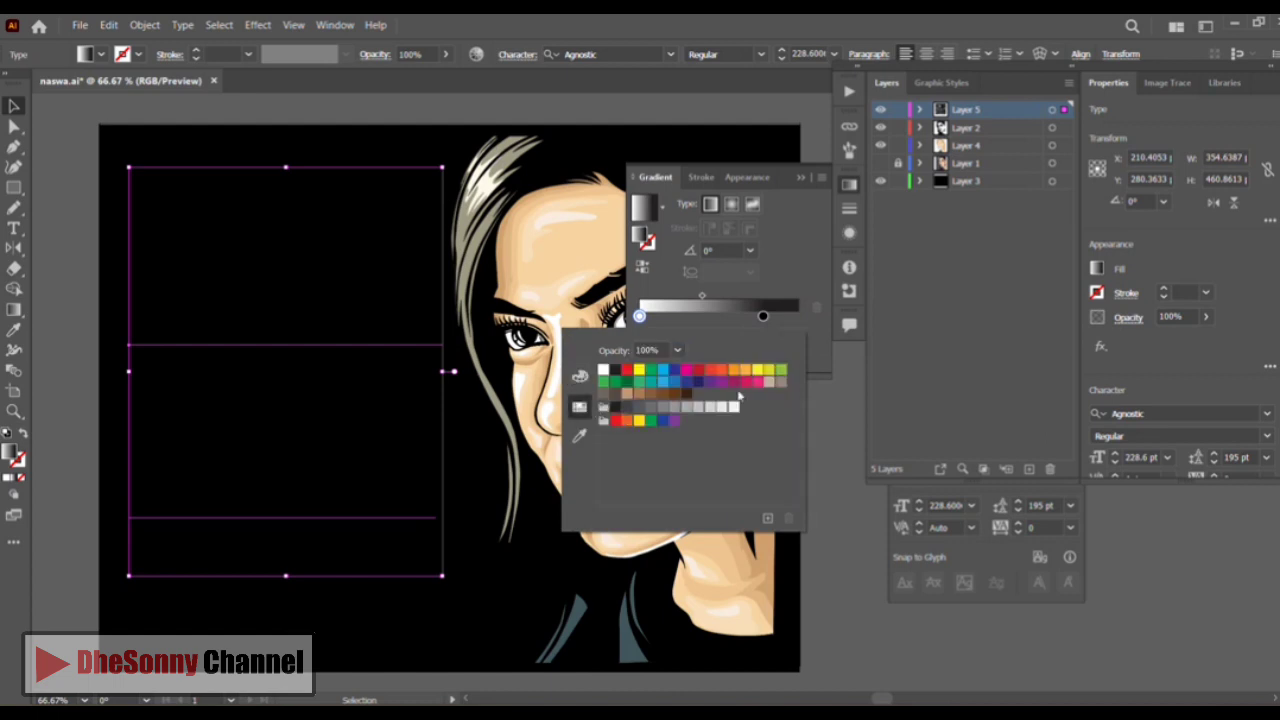
pyautogui.click(639, 371)
pyautogui.press('Escape')
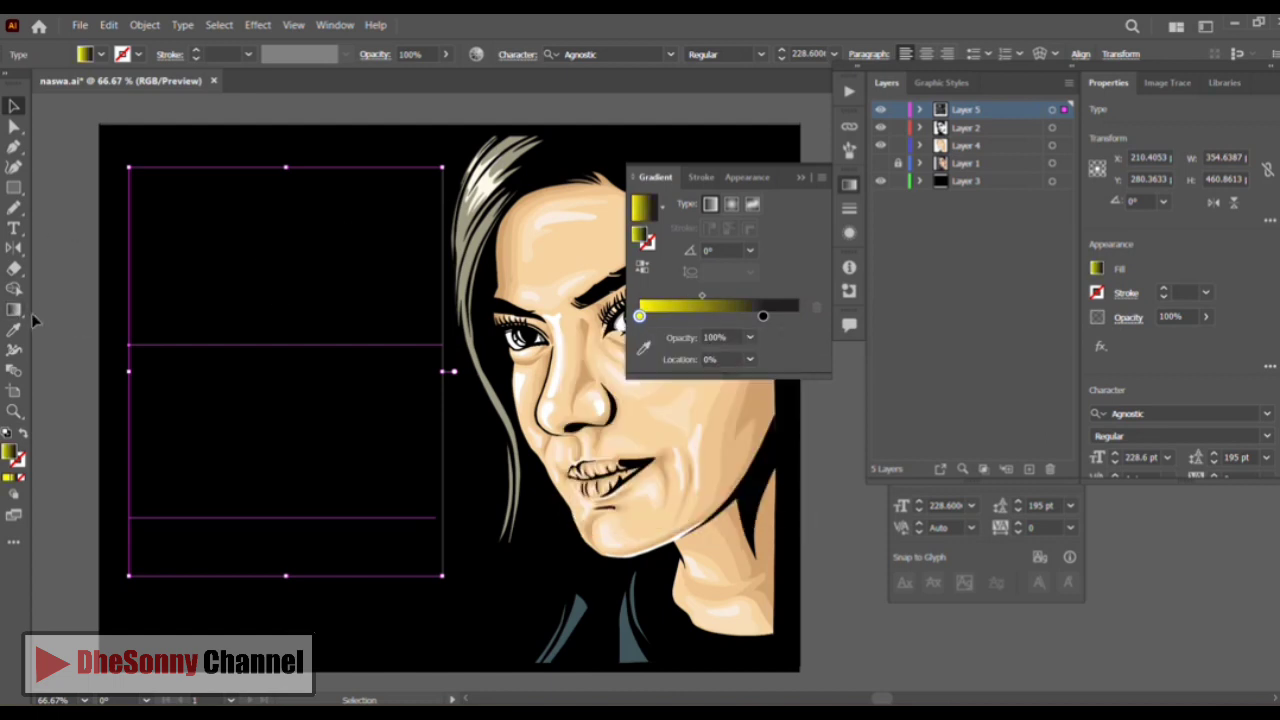
pyautogui.press('g')
pyautogui.moveTo(763, 316); pyautogui.dragTo(779, 316)
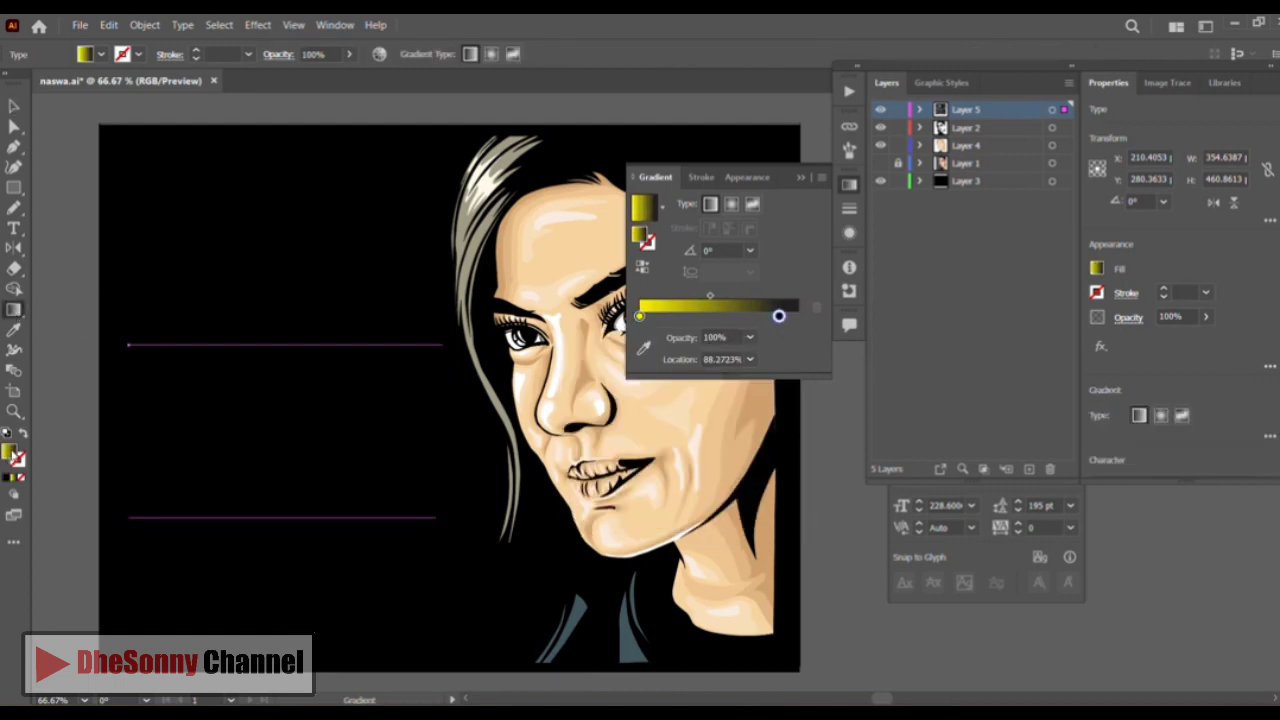
pyautogui.press('v')
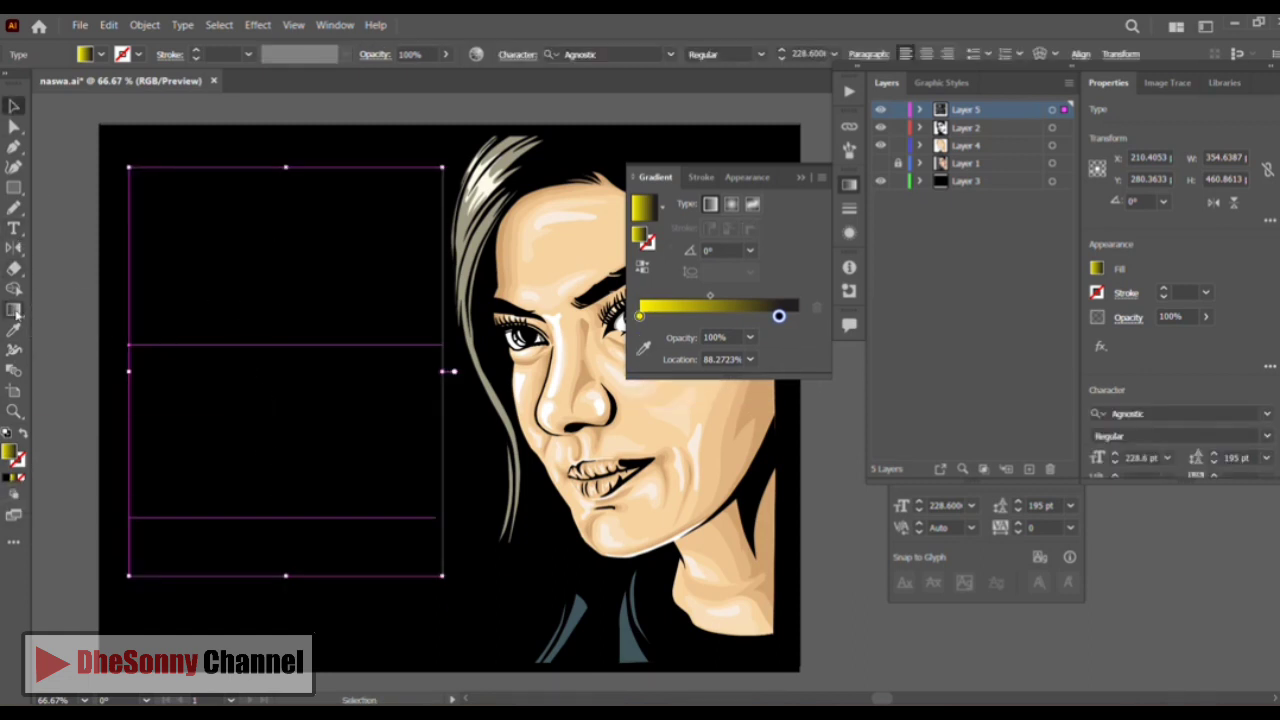
# Set the title's fill to a bright red (FF1200)
pyautogui.click(14, 310)
pyautogui.doubleClick(10, 452)
pyautogui.write('ff0000')
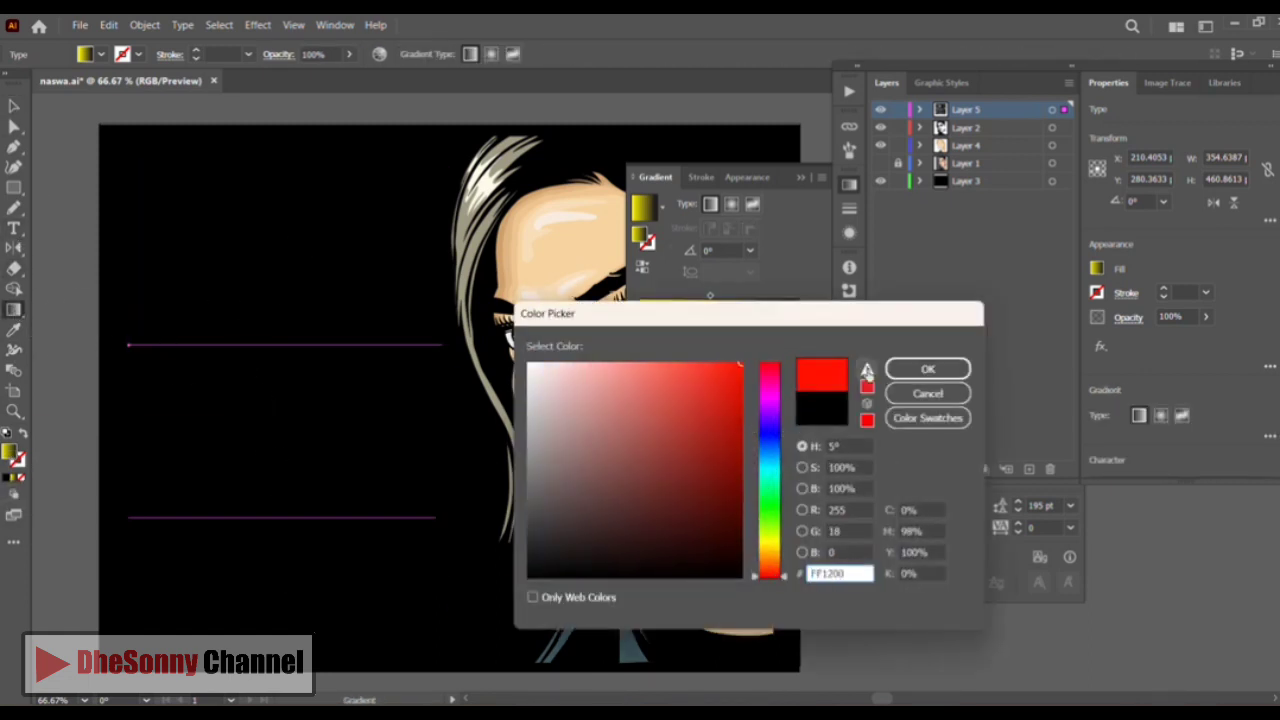
pyautogui.press('Return')
# Apply a yellow-to-orange linear gradient to the title without the extra orange and red stops, with the end stop at 97.644% and 0% opacity
pyautogui.click(661, 205)
pyautogui.click(612, 262)
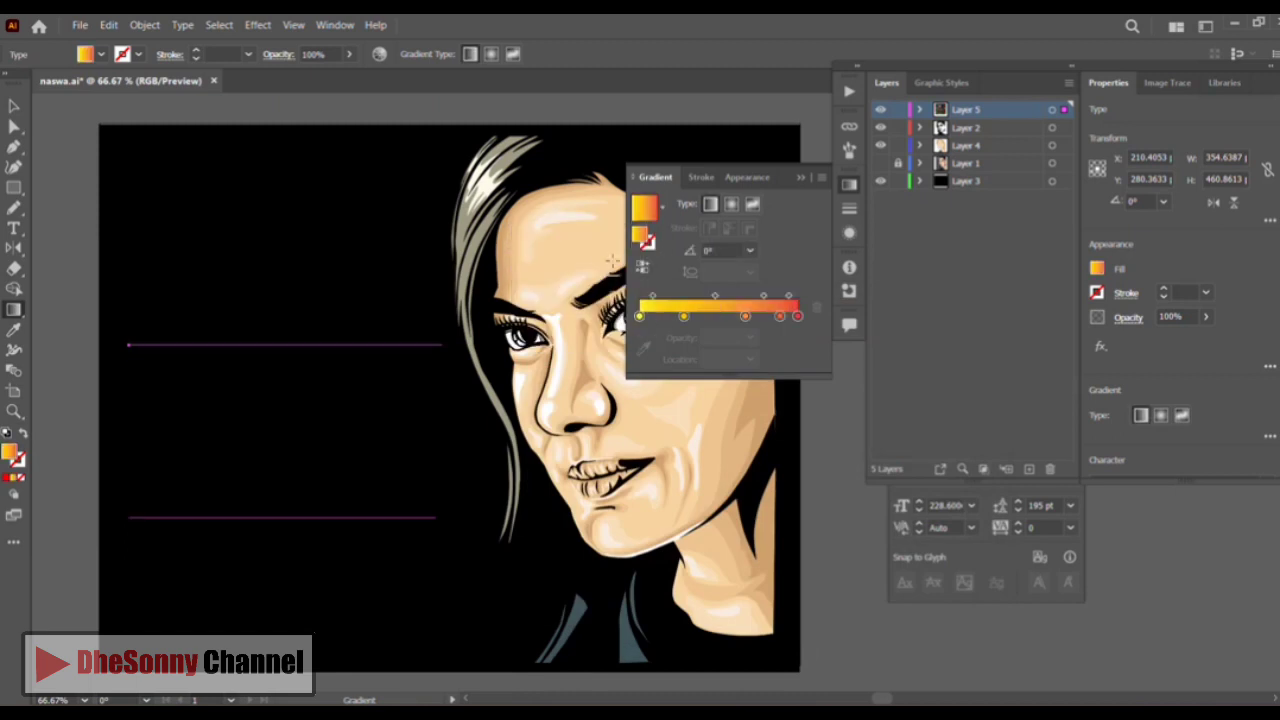
pyautogui.moveTo(780, 316); pyautogui.dragTo(780, 350)
pyautogui.moveTo(745, 316); pyautogui.dragTo(752, 352)
pyautogui.click(794, 316)
pyautogui.click(750, 337)
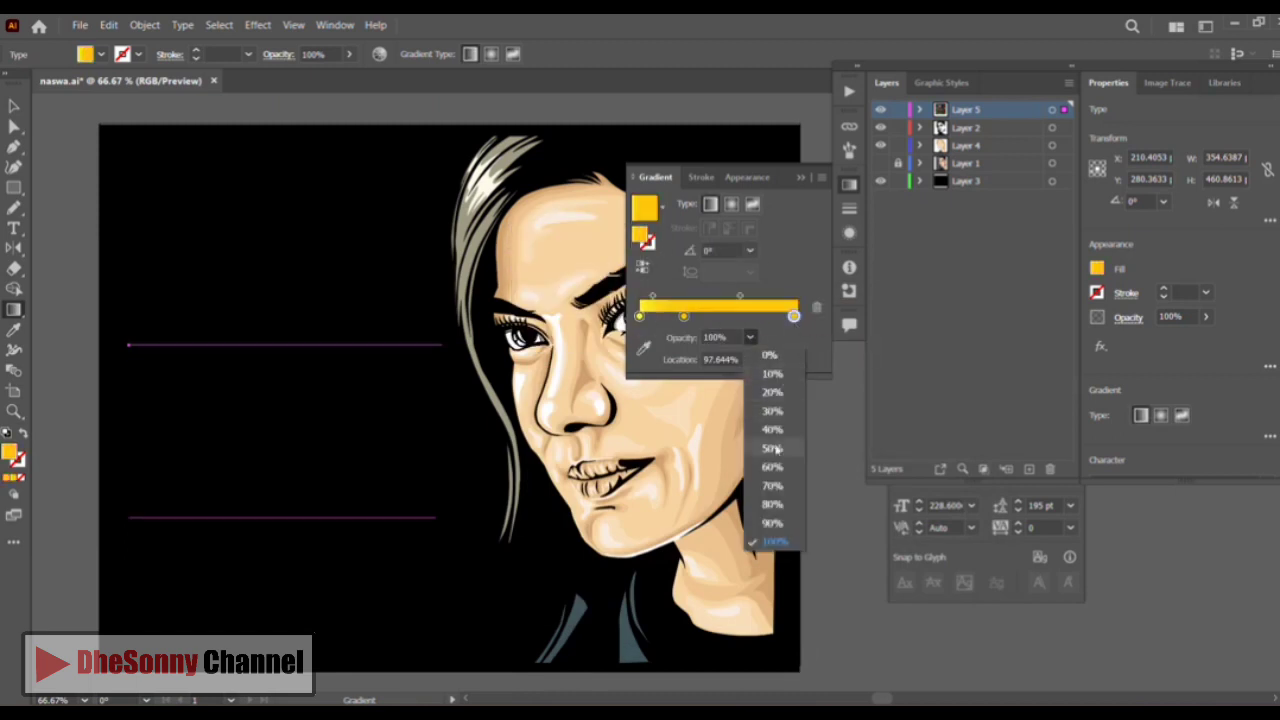
pyautogui.click(771, 355)
# Convert the title text to outlines
pyautogui.click(219, 24)
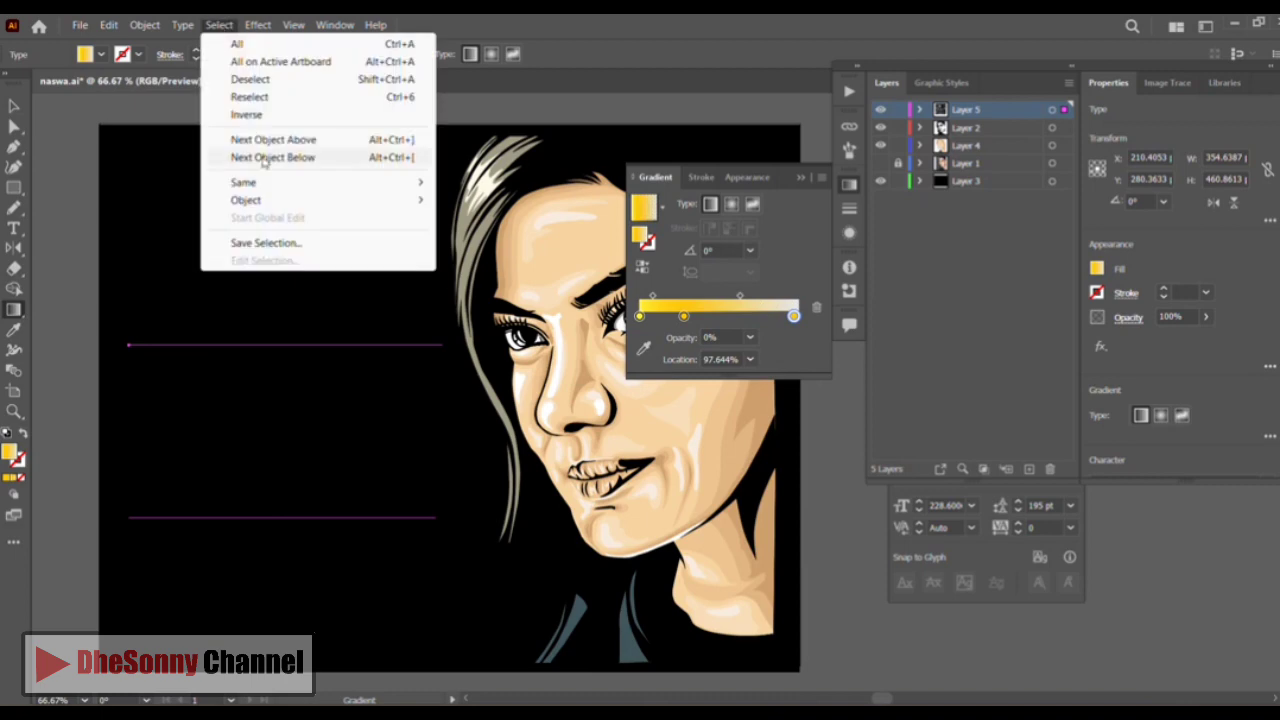
pyautogui.click(182, 24)
pyautogui.click(231, 313)
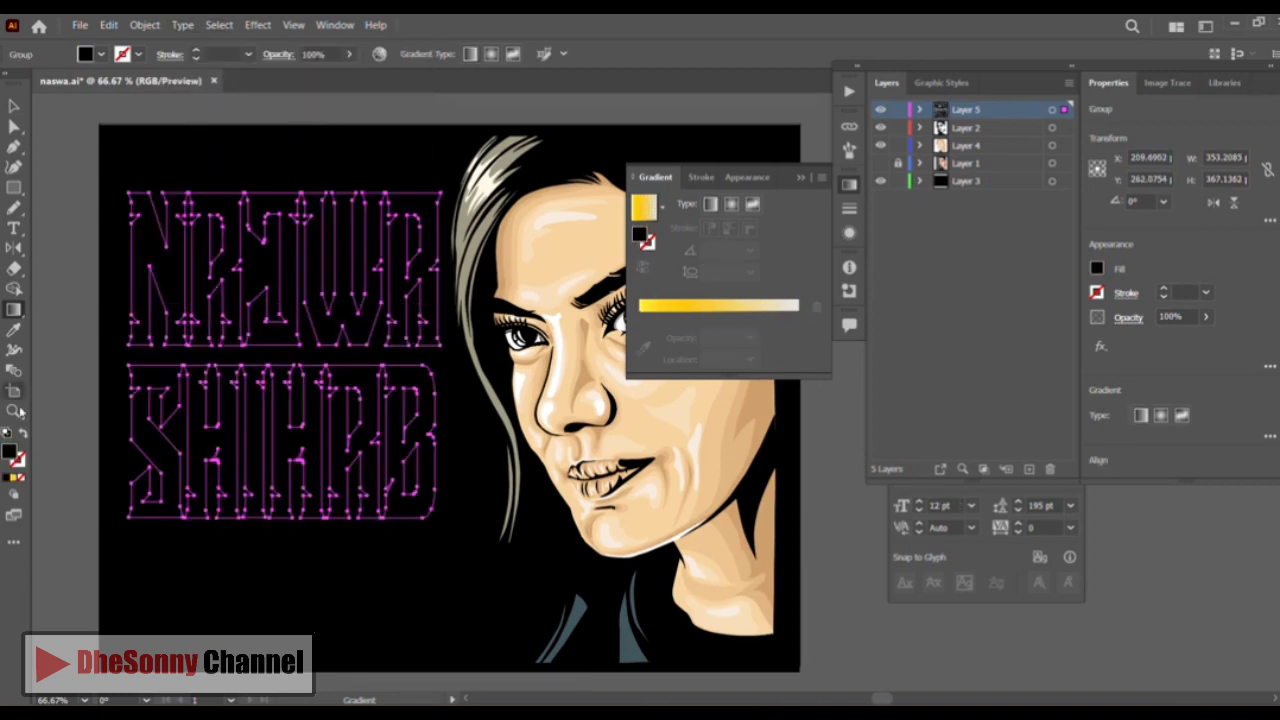
# Fill the outlined title with the yellow gradient, running it vertically so both lines fade from solid yellow down to transparent
pyautogui.click(14, 477)
pyautogui.click(711, 318)
pyautogui.moveTo(262, 152); pyautogui.dragTo(254, 520)
pyautogui.moveTo(242, 148); pyautogui.dragTo(245, 503)
pyautogui.click(14, 105)
pyautogui.click(508, 121)
pyautogui.click(849, 184)
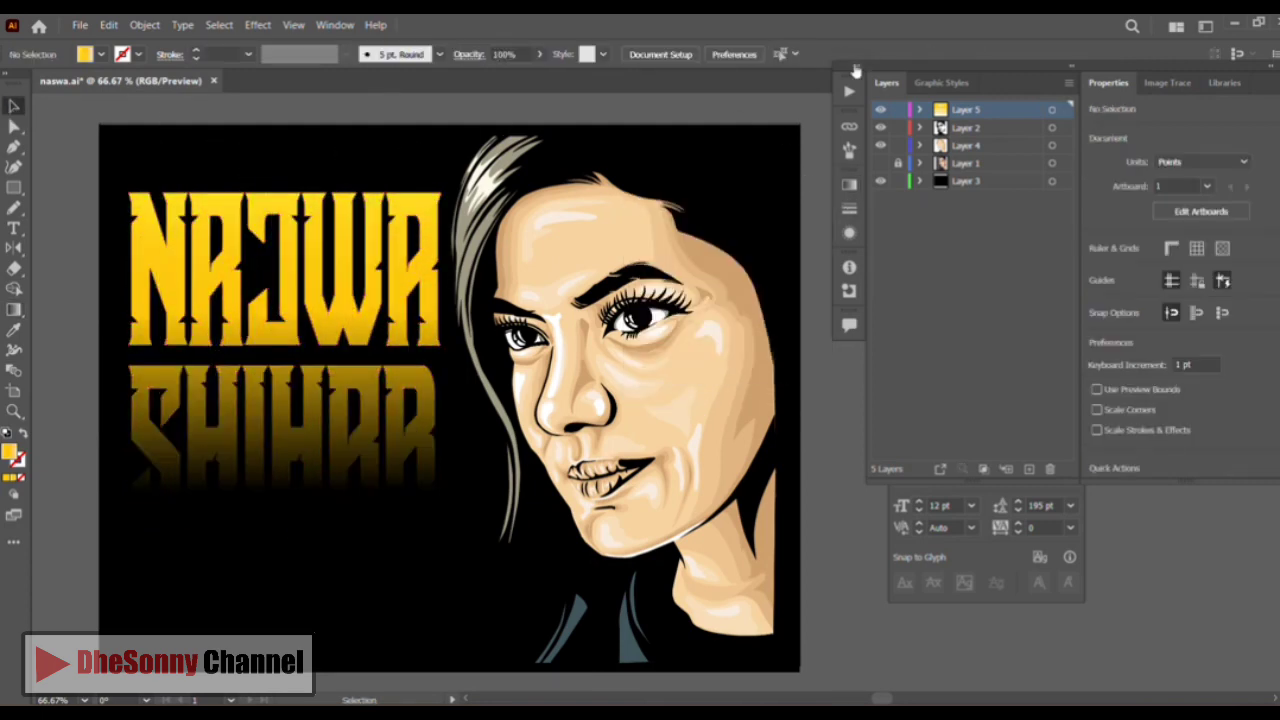
# Extend the black background rectangle on Layer 3 slightly upward past its top edge
pyautogui.click(1051, 182)
pyautogui.moveTo(450, 125); pyautogui.dragTo(450, 113)
pyautogui.click(420, 104)
# Draw a thin, curved, tapering hair strand with the Pen tool in the black hair above the temple
pyautogui.click(14, 411)
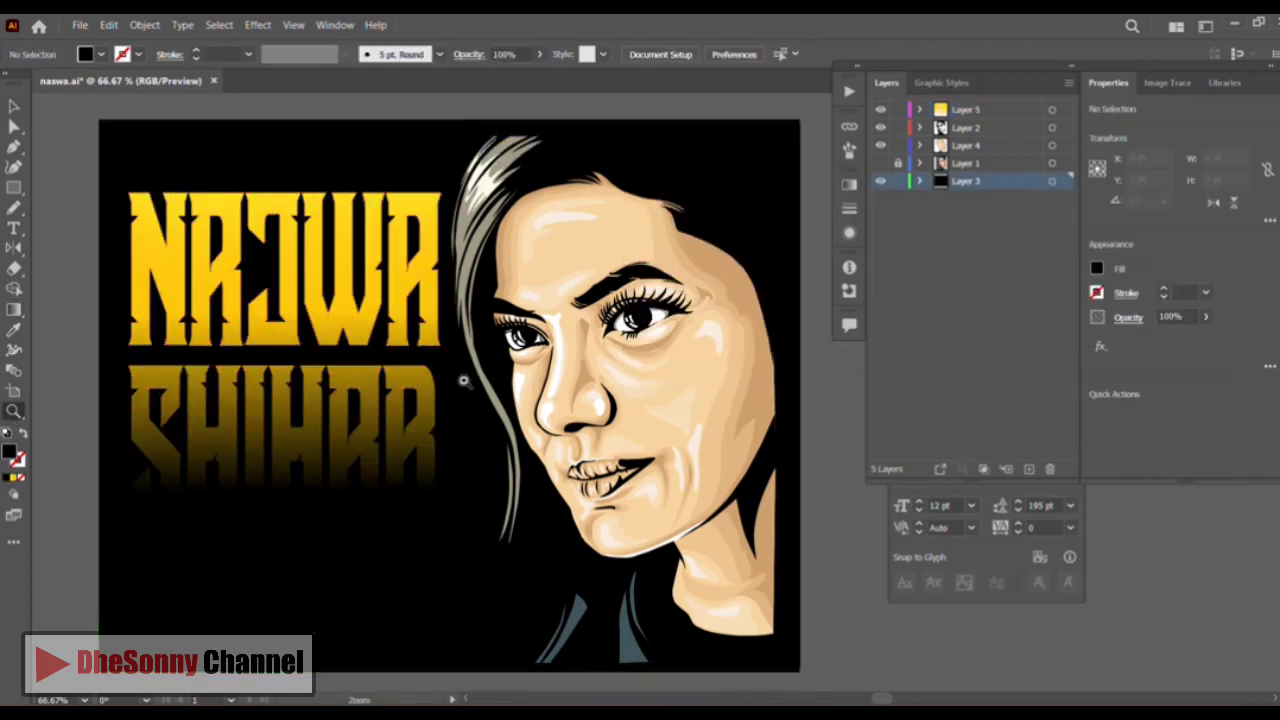
pyautogui.click(561, 376)
pyautogui.hotkey('ctrl', '-')
pyautogui.hotkey('ctrl', '-')
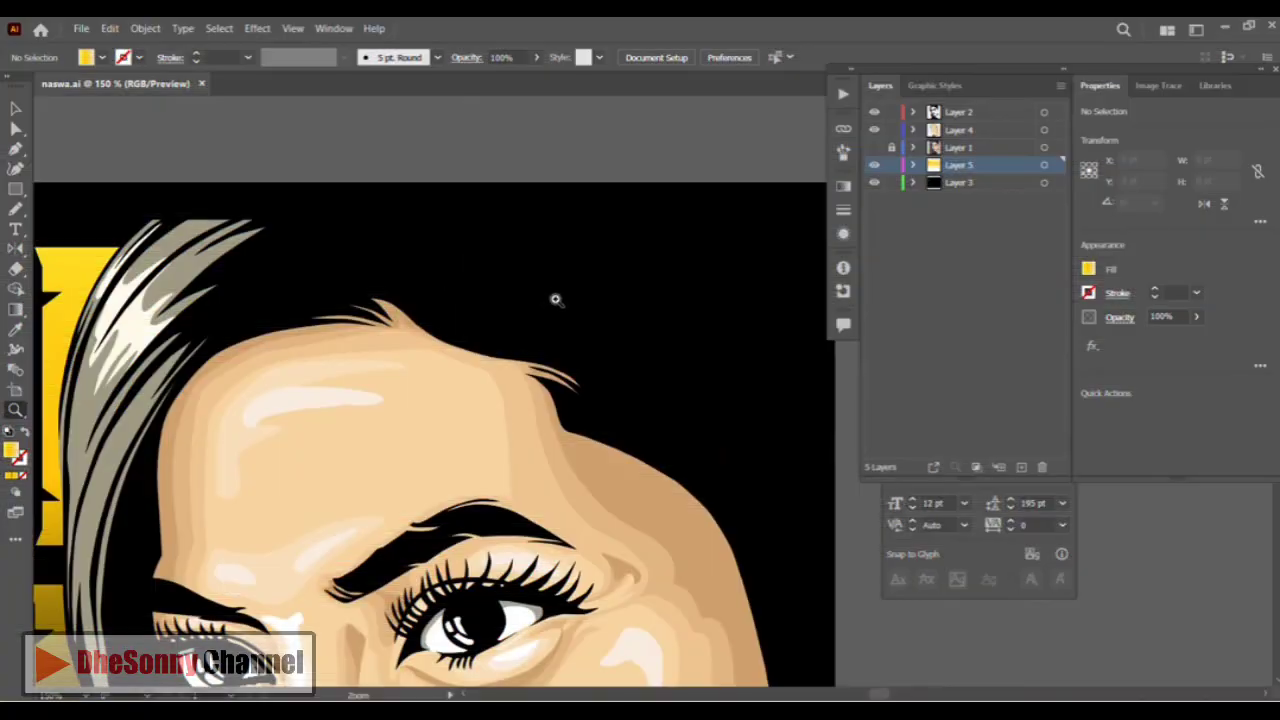
pyautogui.click(556, 299)
pyautogui.click(15, 148)
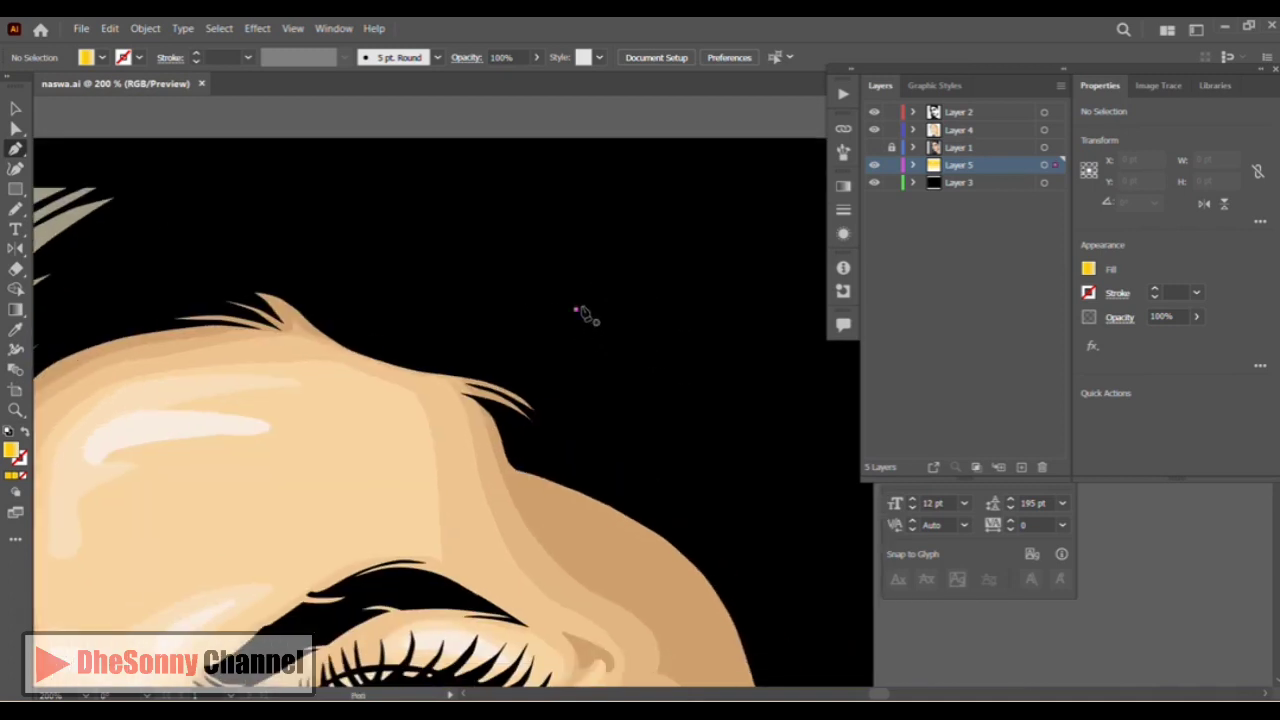
pyautogui.click(577, 309)
pyautogui.moveTo(757, 470); pyautogui.dragTo(618, 318)
pyautogui.click(577, 310)
pyautogui.press('a')
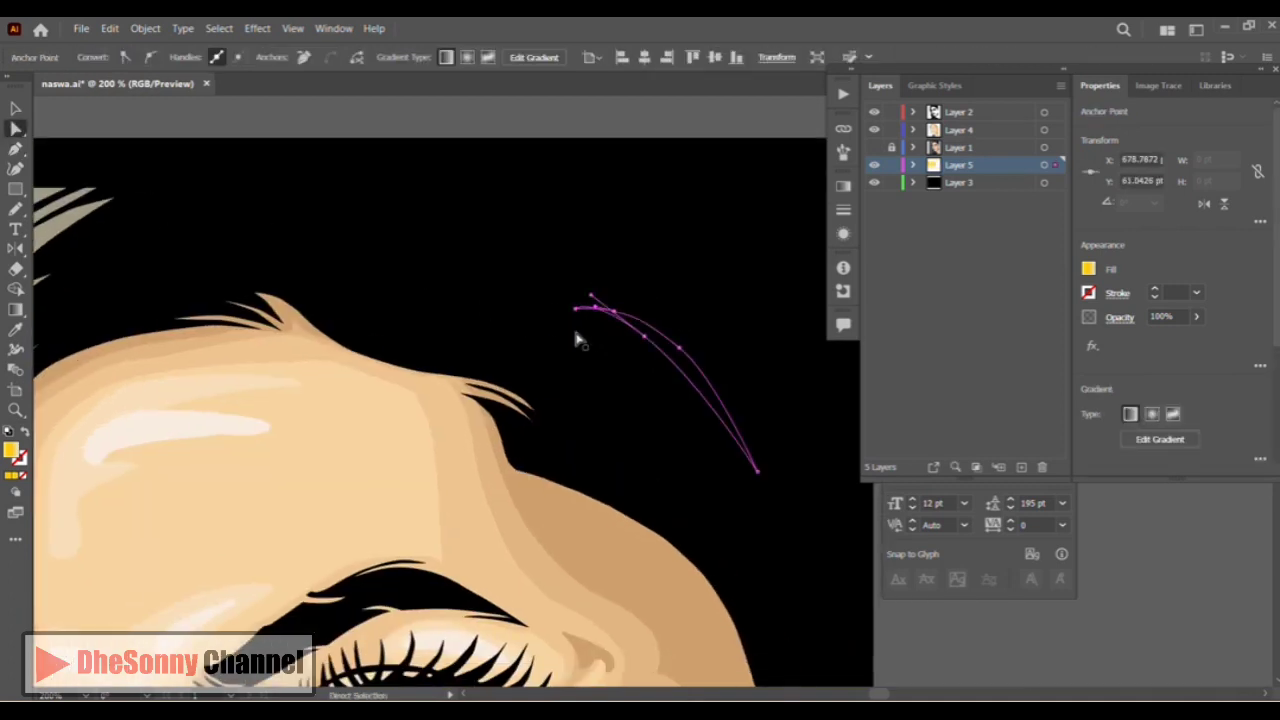
# Fill the new hair strand with the grey-beige sampled from the existing hair highlights
pyautogui.press('i')
pyautogui.click(79, 211)
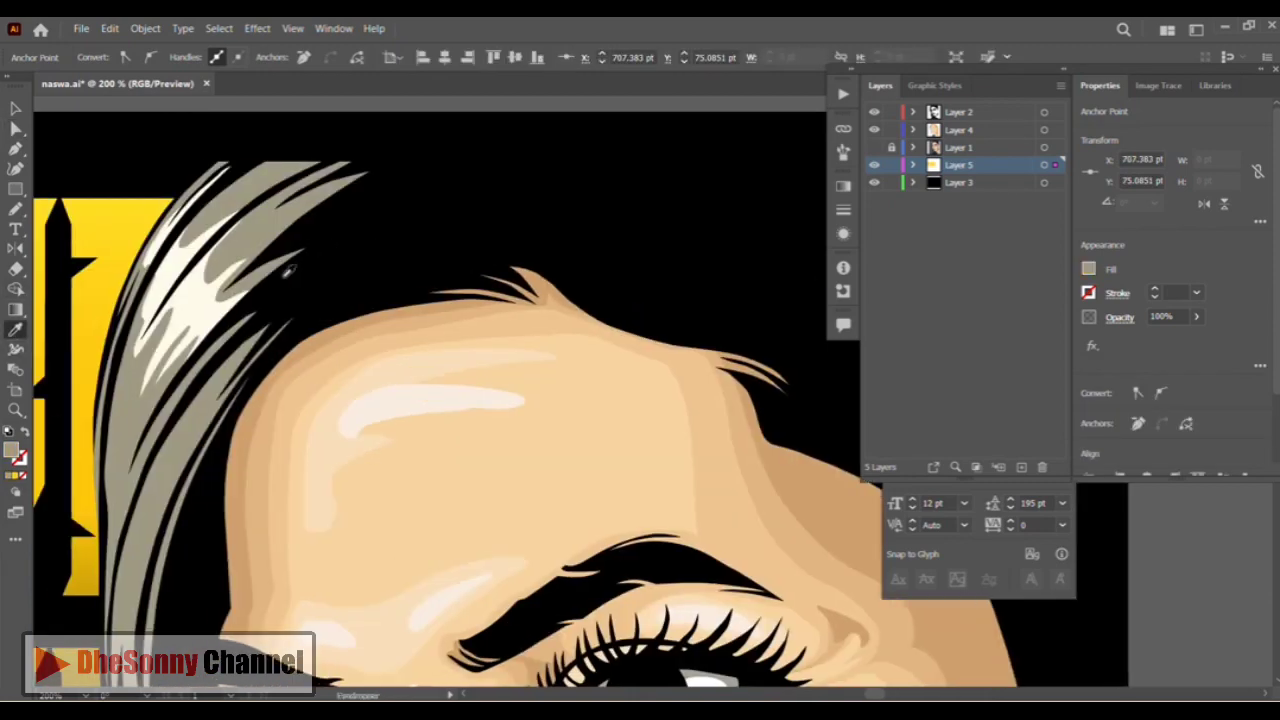
pyautogui.moveTo(550, 245); pyautogui.dragTo(130, 315)
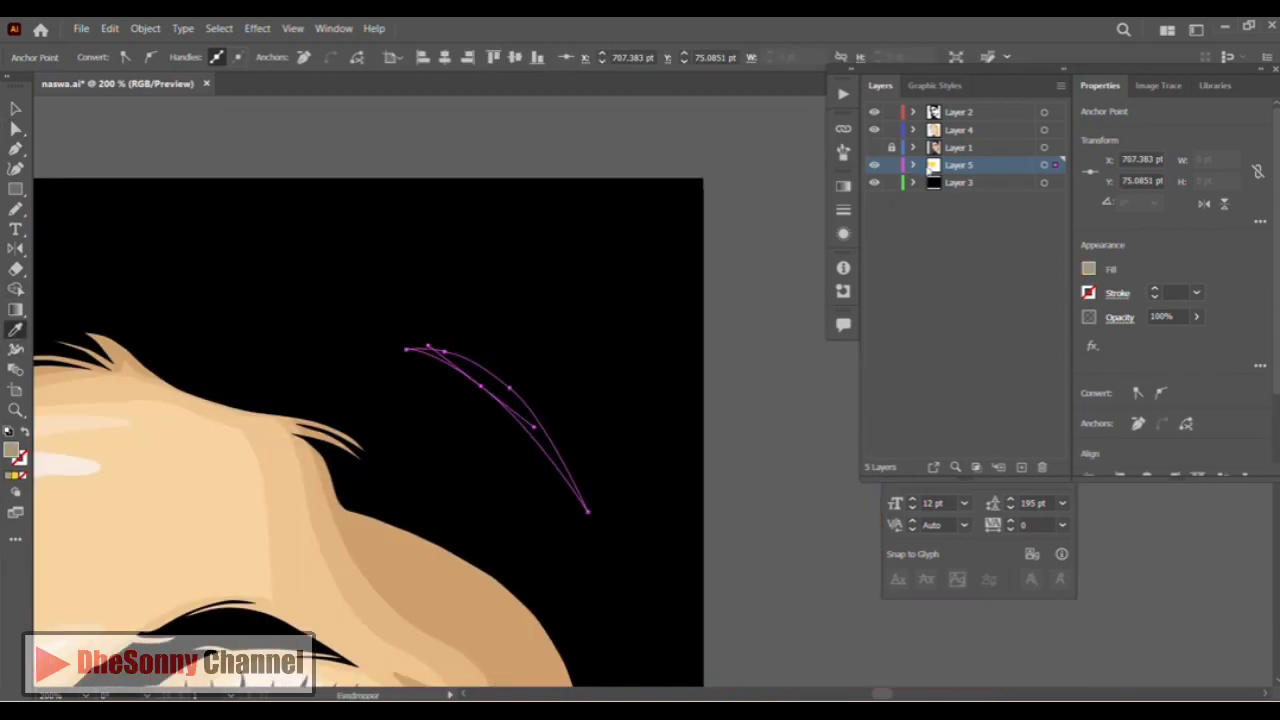
# Move the new hair strand out of Layer 5 and up into Layer 2 so it sits above the black hair
pyautogui.click(969, 130)
pyautogui.click(912, 165)
pyautogui.moveTo(1022, 187); pyautogui.dragTo(993, 133)
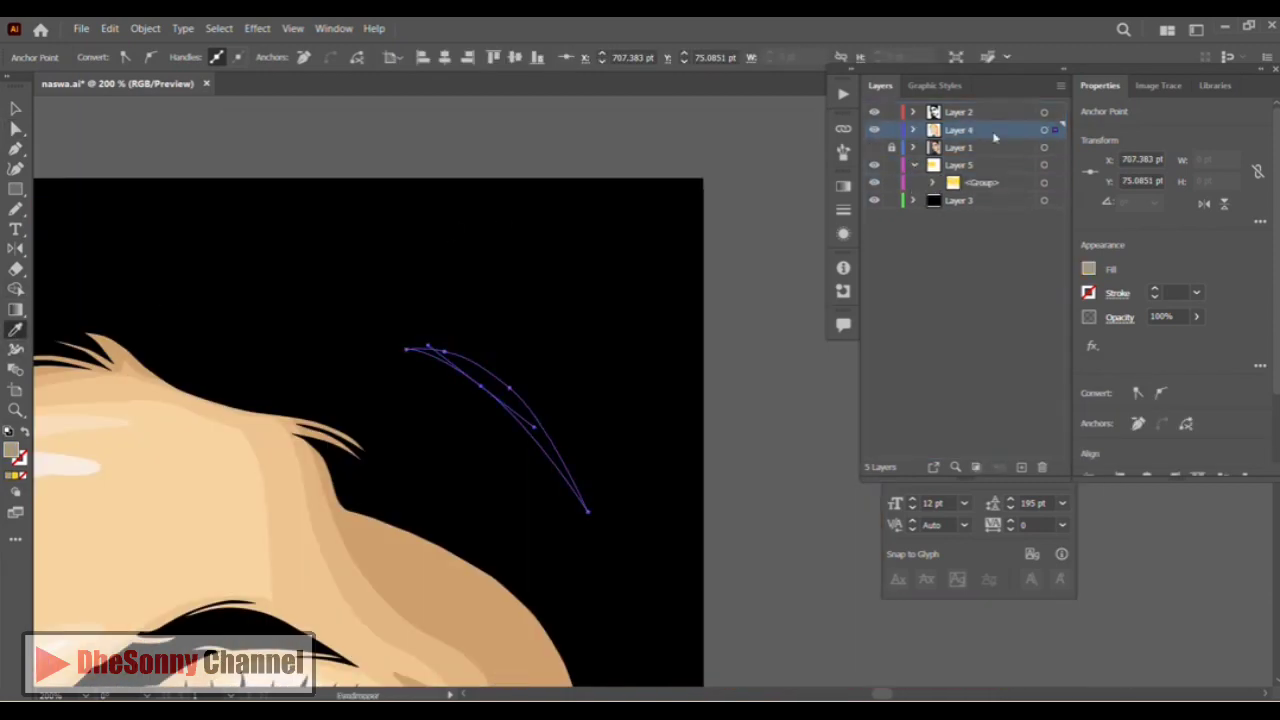
pyautogui.moveTo(345, 328); pyautogui.dragTo(653, 302)
pyautogui.moveTo(456, 308); pyautogui.dragTo(239, 308)
pyautogui.click(913, 130)
pyautogui.moveTo(990, 149); pyautogui.dragTo(975, 113)
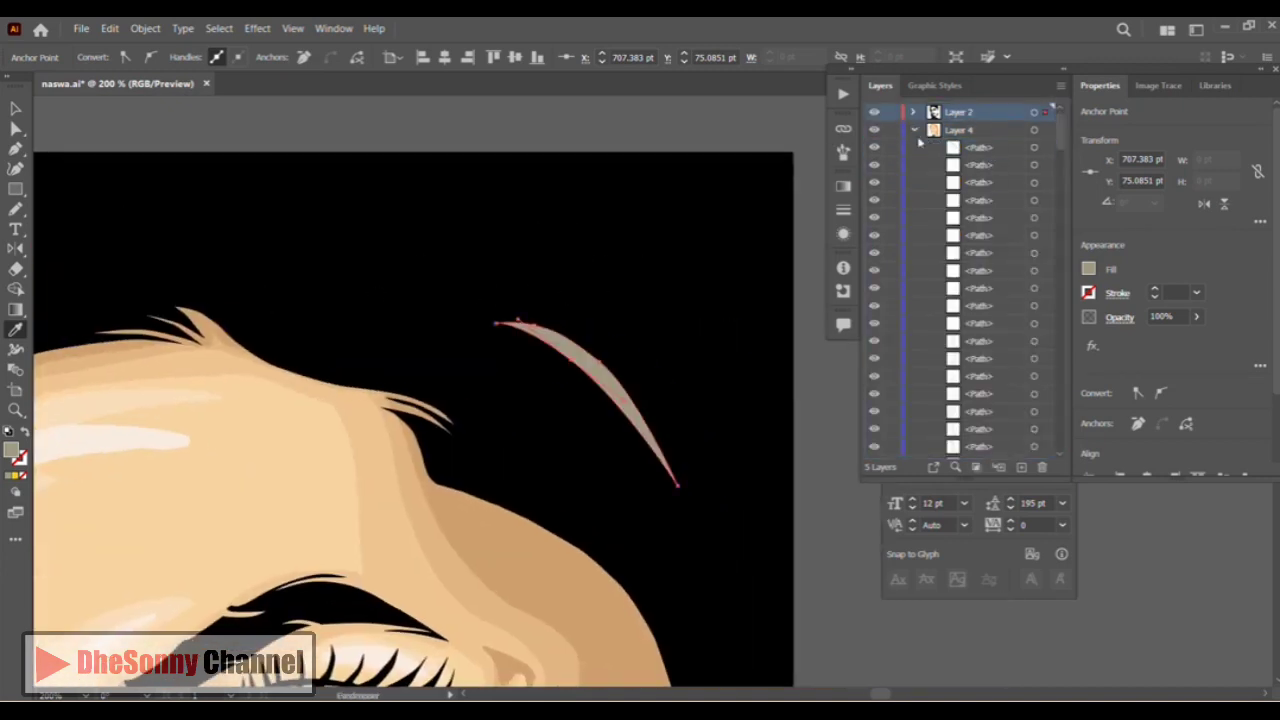
pyautogui.click(913, 130)
# Darken the hair strand's fill to a dark warm grey
pyautogui.doubleClick(11, 451)
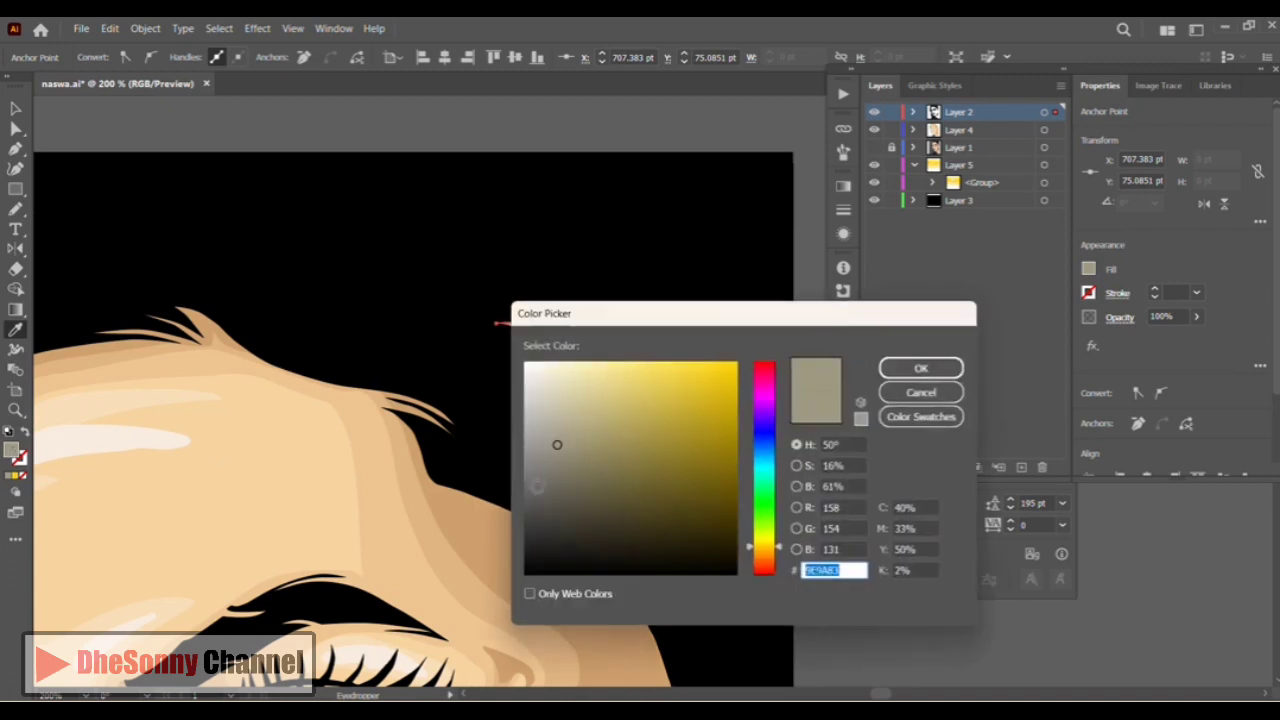
pyautogui.click(543, 504)
pyautogui.click(920, 366)
# Duplicate the hair strand three times up and outward, enlarging the copies to form a fan of four strands
pyautogui.press('v')
pyautogui.keyDown('alt'); pyautogui.moveTo(566, 351); pyautogui.dragTo(586, 334); pyautogui.keyUp('alt')
pyautogui.moveTo(695, 466); pyautogui.dragTo(729, 523)
pyautogui.keyDown('alt'); pyautogui.moveTo(643, 380); pyautogui.dragTo(667, 360); pyautogui.keyUp('alt')
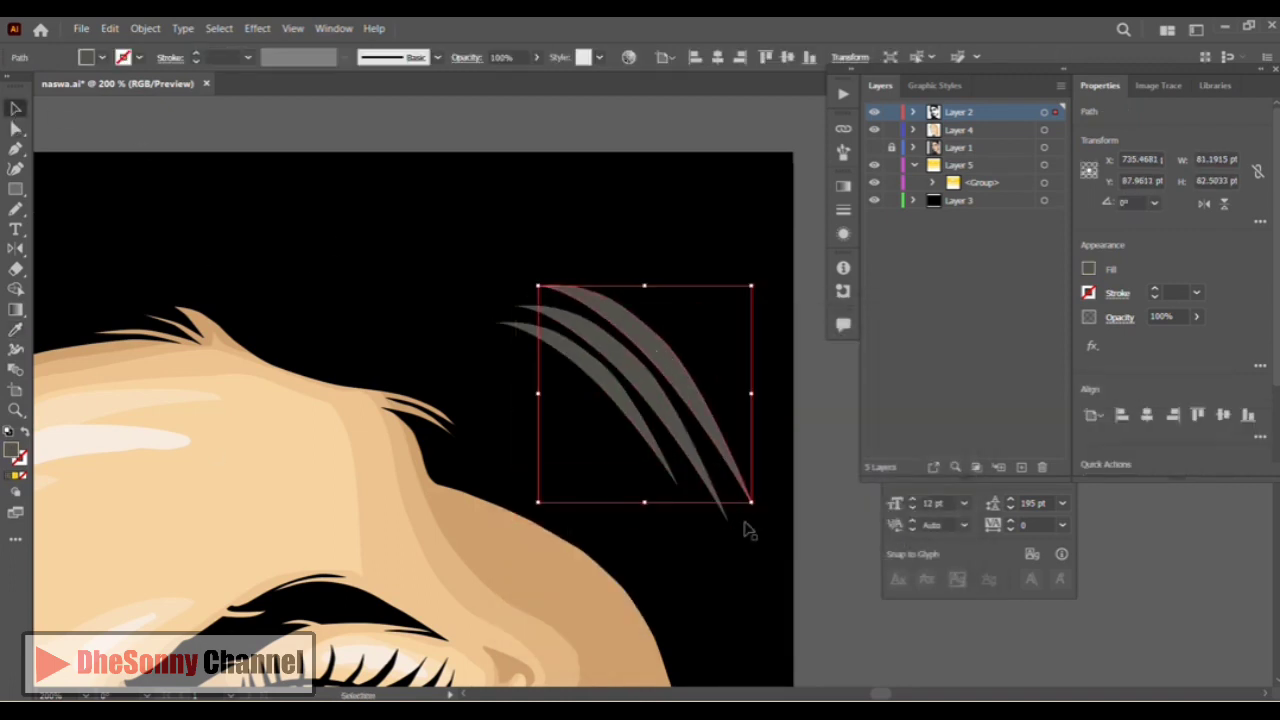
pyautogui.moveTo(751, 503); pyautogui.dragTo(775, 546)
pyautogui.keyDown('alt'); pyautogui.moveTo(681, 368); pyautogui.dragTo(698, 342); pyautogui.keyUp('alt')
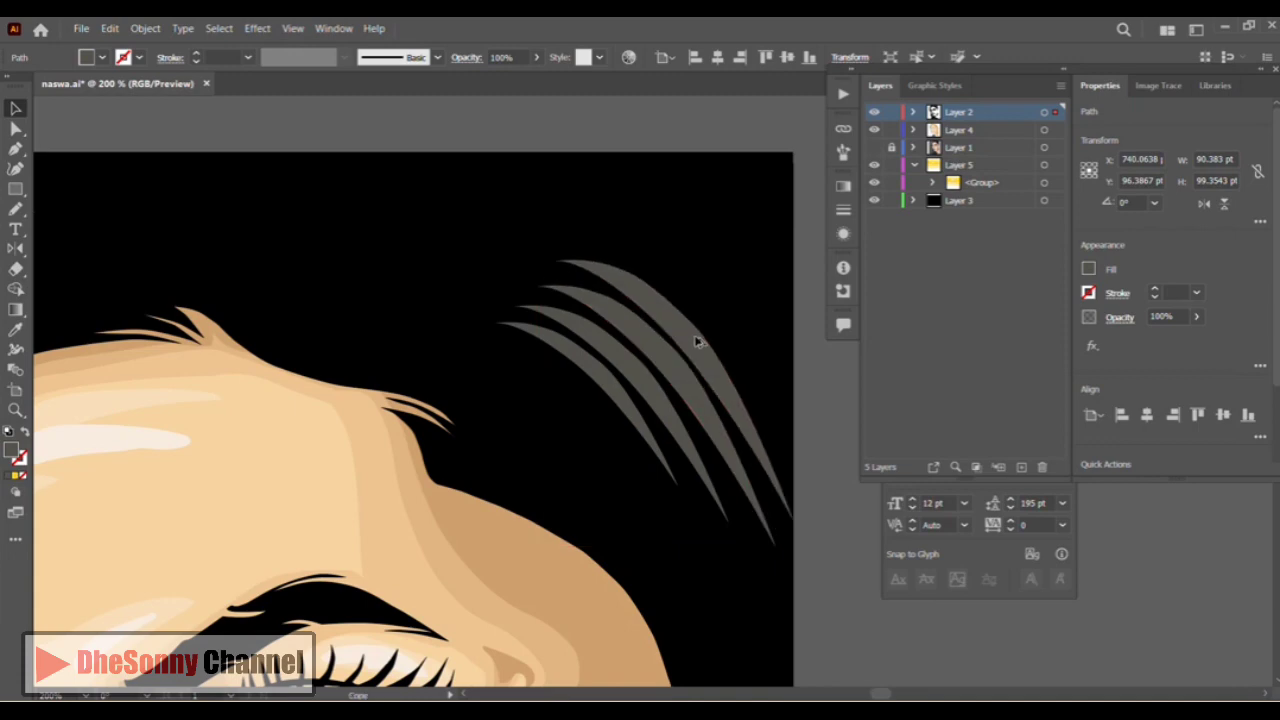
pyautogui.click(800, 523)
# Lock the black background rectangle and the title's Layer 5
pyautogui.hotkey('ctrl', '-')
pyautogui.hotkey('ctrl', '-')
pyautogui.click(712, 520)
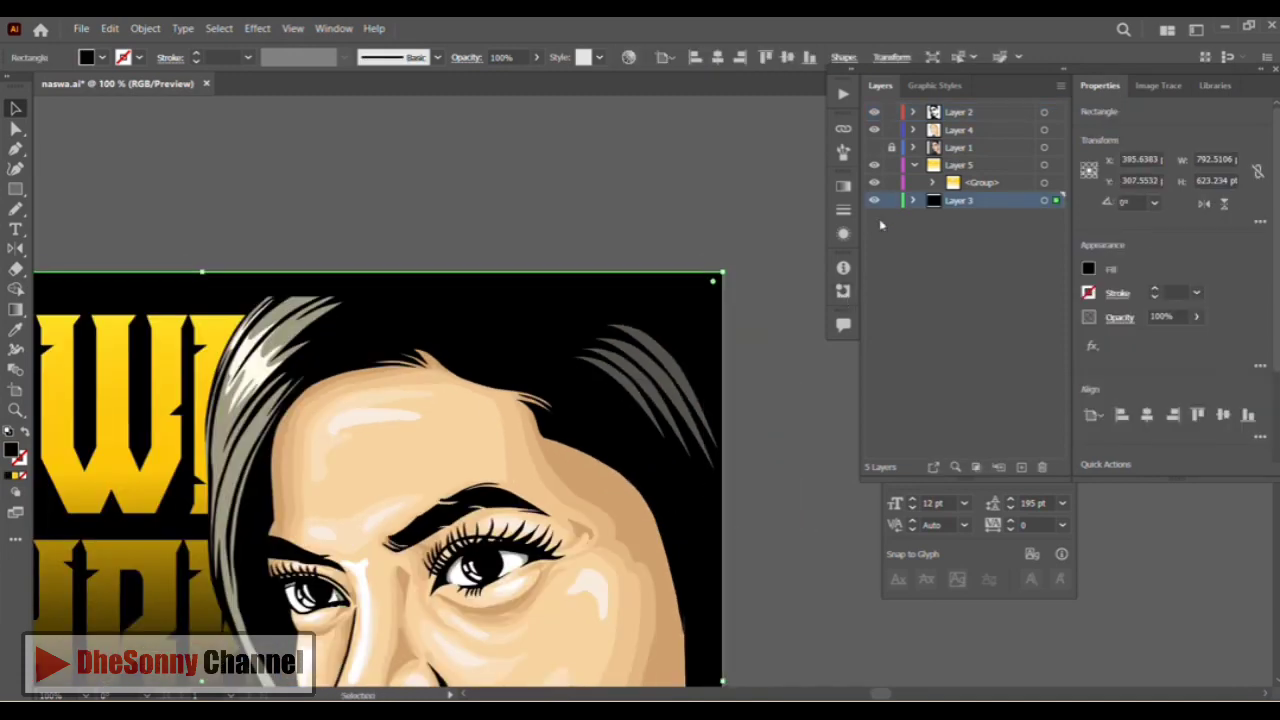
pyautogui.hotkey('ctrl', '2')
pyautogui.click(914, 166)
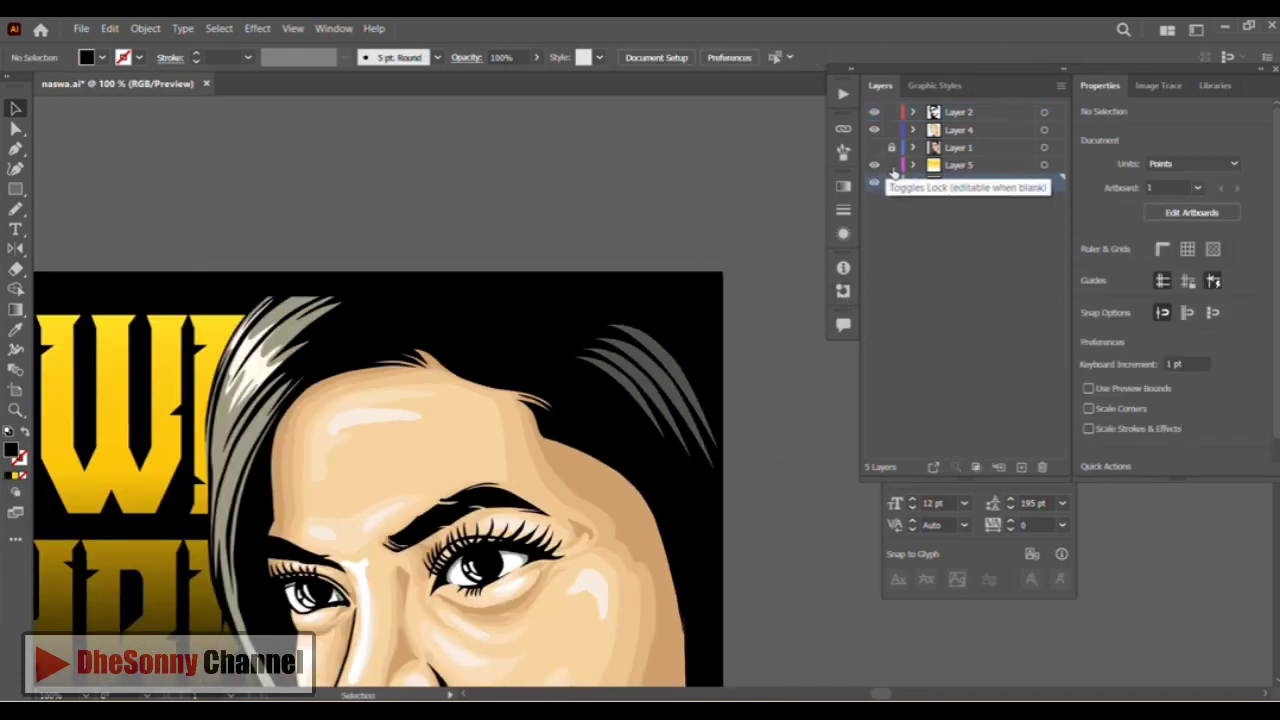
pyautogui.click(891, 165)
# Lock Layer 2 and make Layer 4 the active layer for drawing around the mouth
pyautogui.scroll(-3, 383, 395)
pyautogui.moveTo(383, 395); pyautogui.dragTo(387, 266)
pyautogui.click(15, 410)
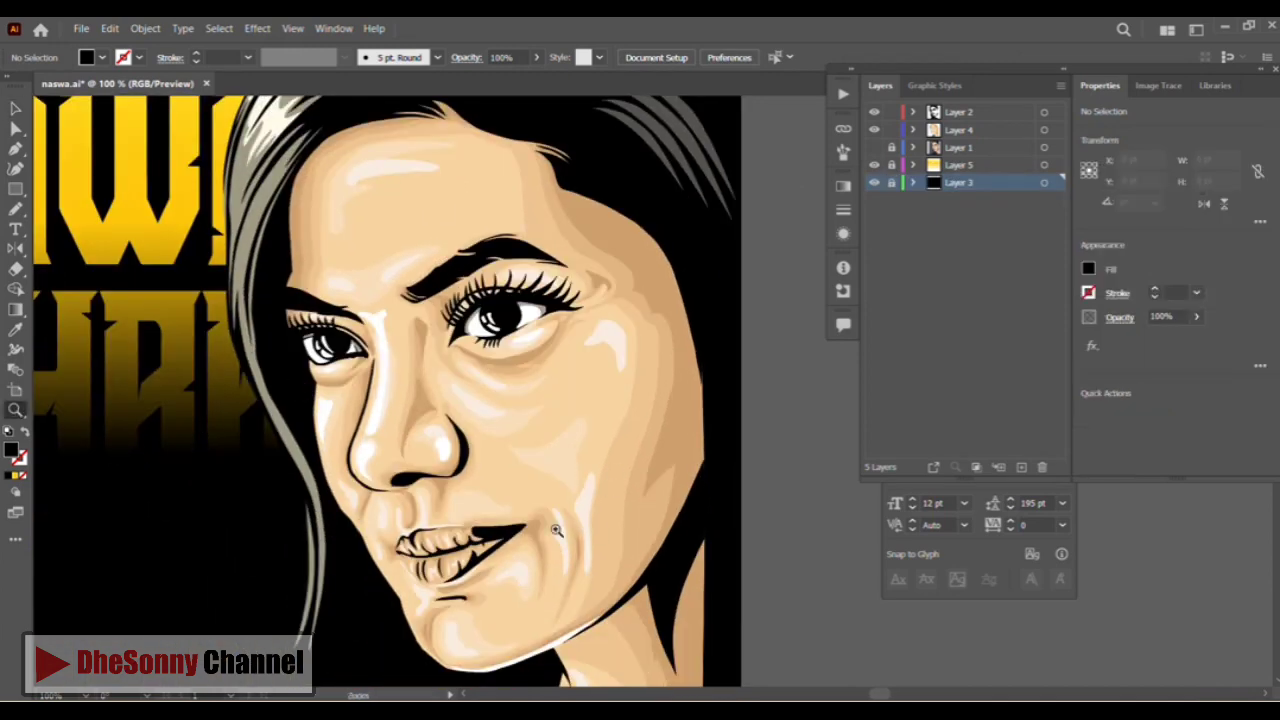
pyautogui.click(557, 531)
pyautogui.click(569, 394)
pyautogui.click(580, 390)
pyautogui.click(580, 390)
pyautogui.click(15, 149)
pyautogui.moveTo(534, 352); pyautogui.dragTo(419, 370)
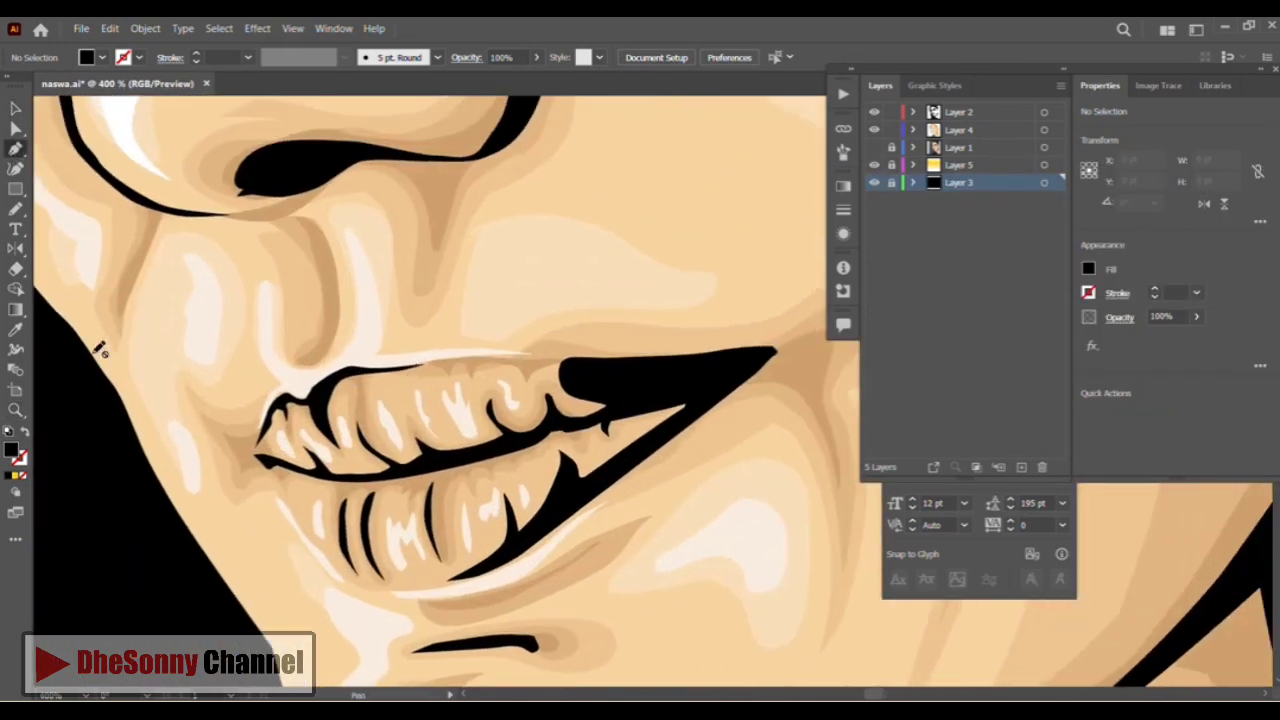
pyautogui.click(15, 410)
pyautogui.click(119, 358)
pyautogui.click(15, 149)
pyautogui.click(990, 132)
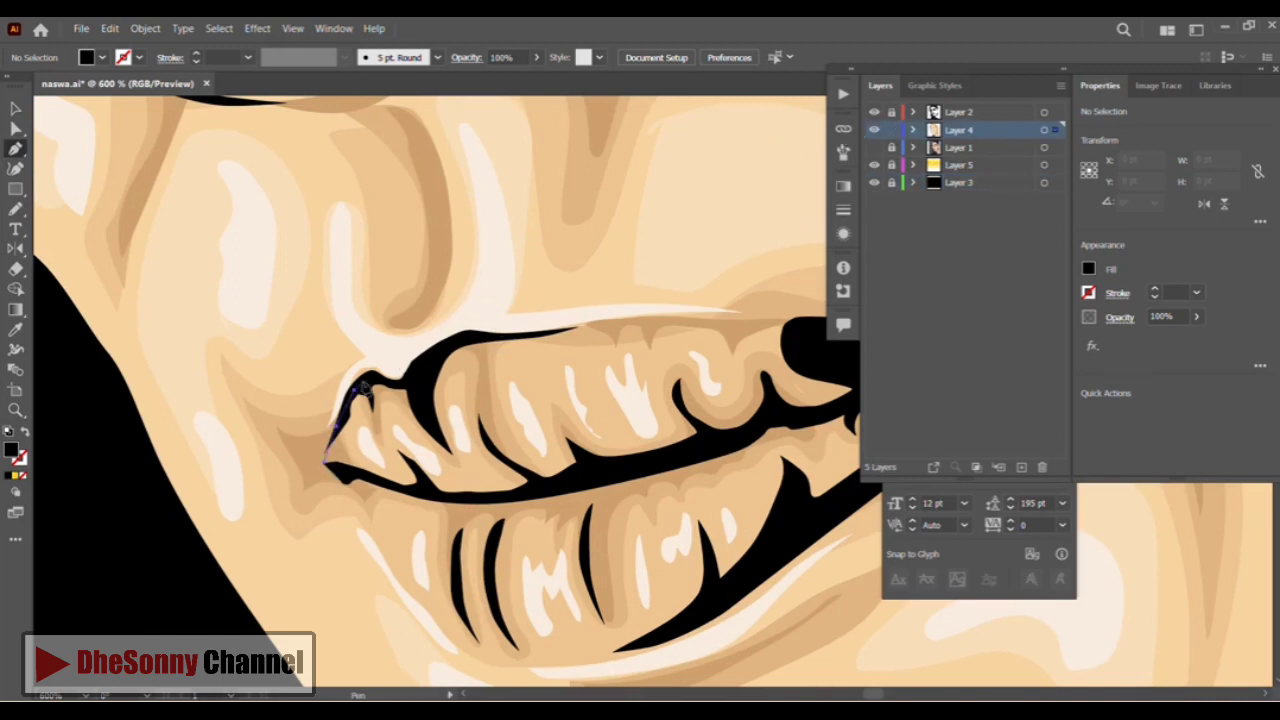
# Trace the upper lip's outer edge from the left mouth corner to the right corner with the Pen tool, using no fill
pyautogui.click(366, 382)
pyautogui.click(387, 382)
pyautogui.click(405, 382)
pyautogui.click(22, 475)
pyautogui.click(443, 349)
pyautogui.click(462, 339)
pyautogui.click(468, 332)
pyautogui.click(490, 339)
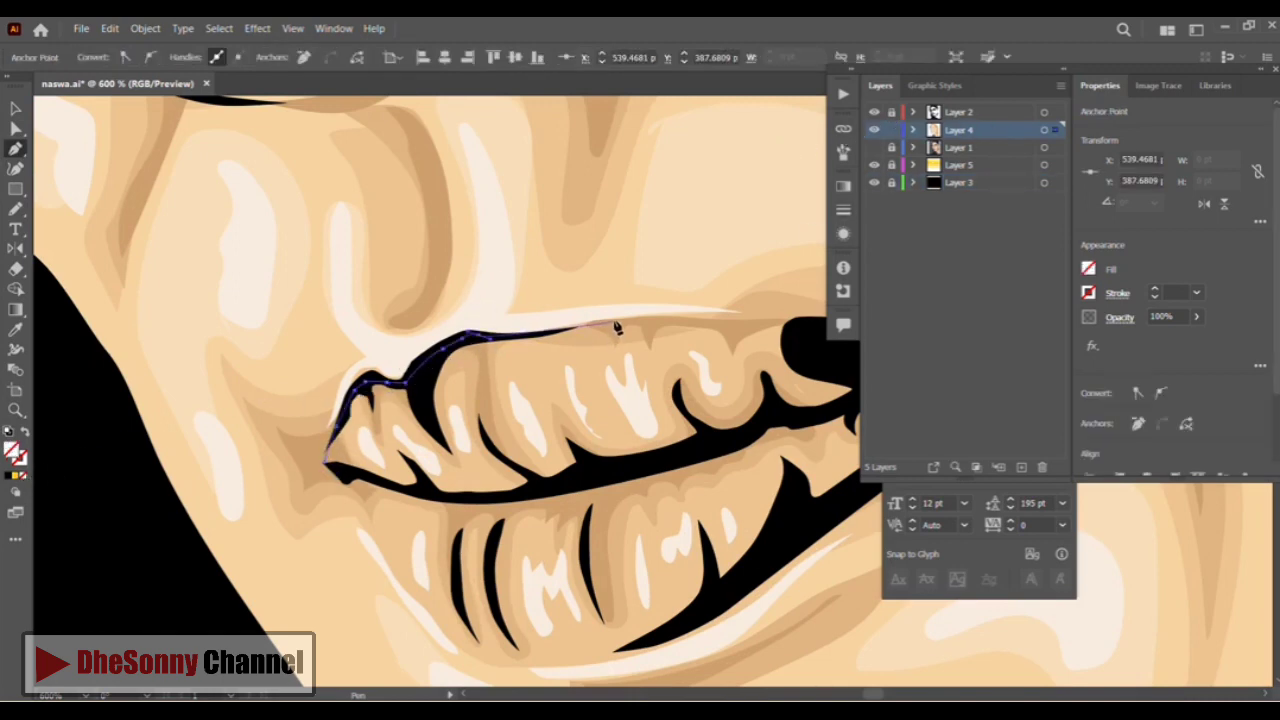
pyautogui.click(737, 316)
pyautogui.moveTo(764, 342); pyautogui.dragTo(540, 359)
pyautogui.click(657, 338)
pyautogui.click(771, 372)
# Continue the path along the lower lip's outer edge and close it at the left mouth corner
pyautogui.click(741, 423)
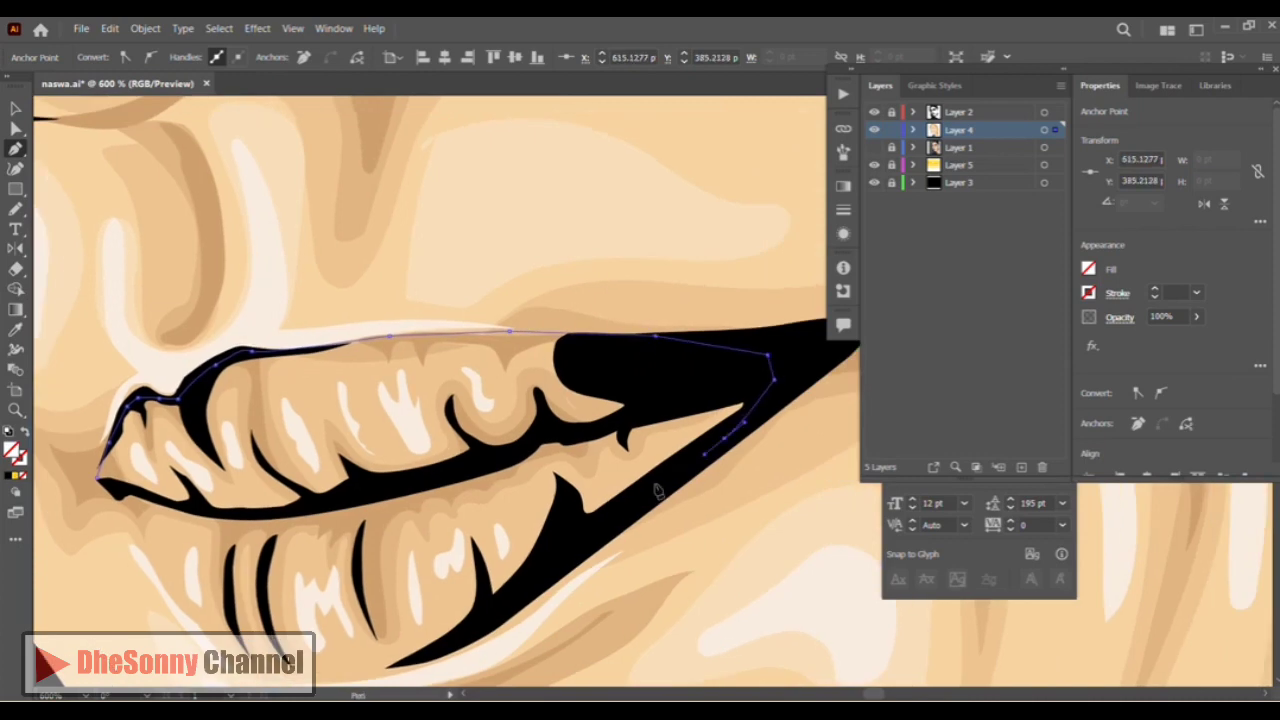
pyautogui.click(559, 566)
pyautogui.moveTo(548, 578); pyautogui.dragTo(701, 424)
pyautogui.click(619, 489)
pyautogui.click(550, 514)
pyautogui.moveTo(477, 522); pyautogui.dragTo(367, 496)
pyautogui.click(258, 327)
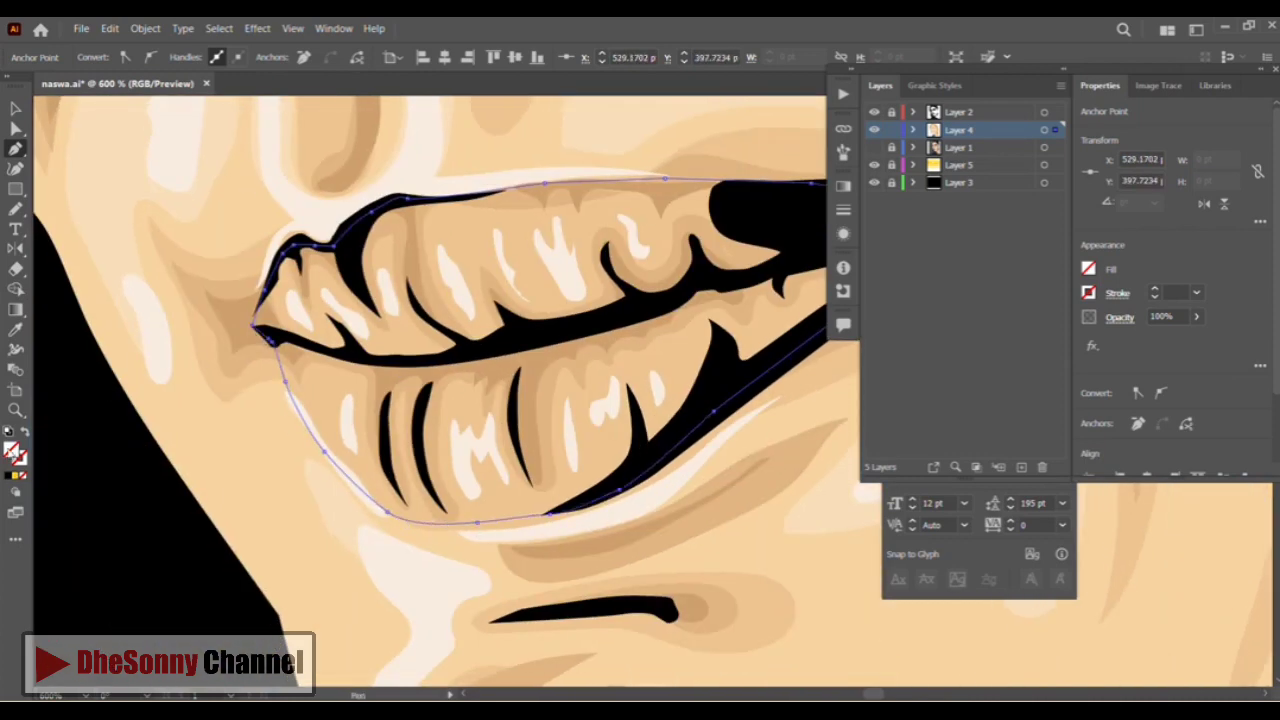
# Fill the closed lip shape with a bright red (EF1D1D)
pyautogui.doubleClick(12, 453)
pyautogui.click(765, 573)
pyautogui.click(709, 374)
pyautogui.click(920, 368)
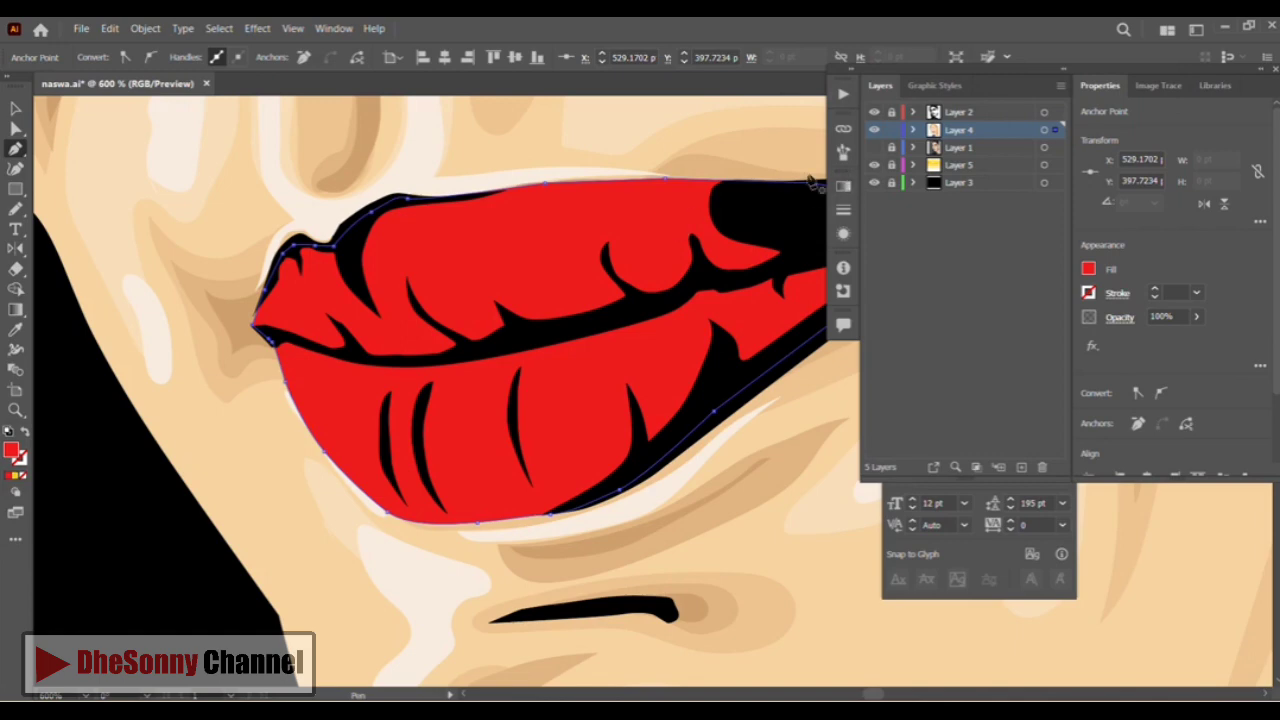
pyautogui.click(843, 186)
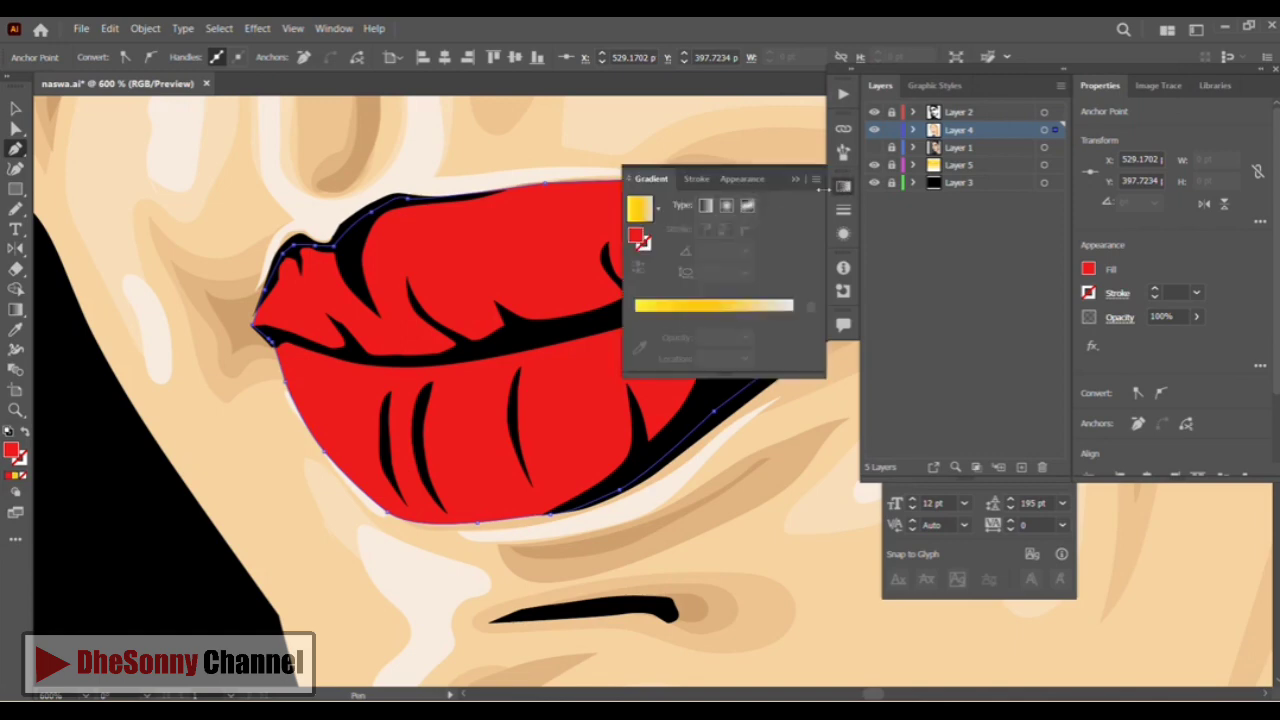
pyautogui.click(740, 180)
pyautogui.click(770, 270)
pyautogui.click(711, 270)
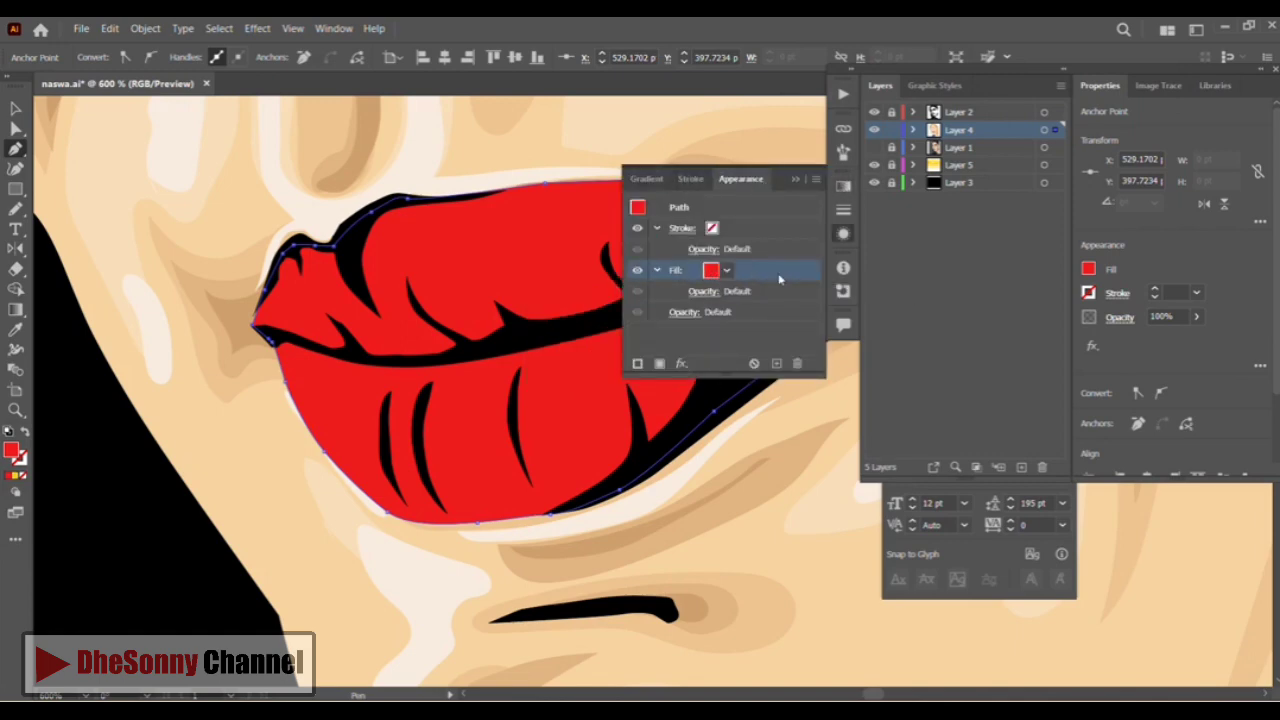
pyautogui.click(726, 270)
pyautogui.click(795, 181)
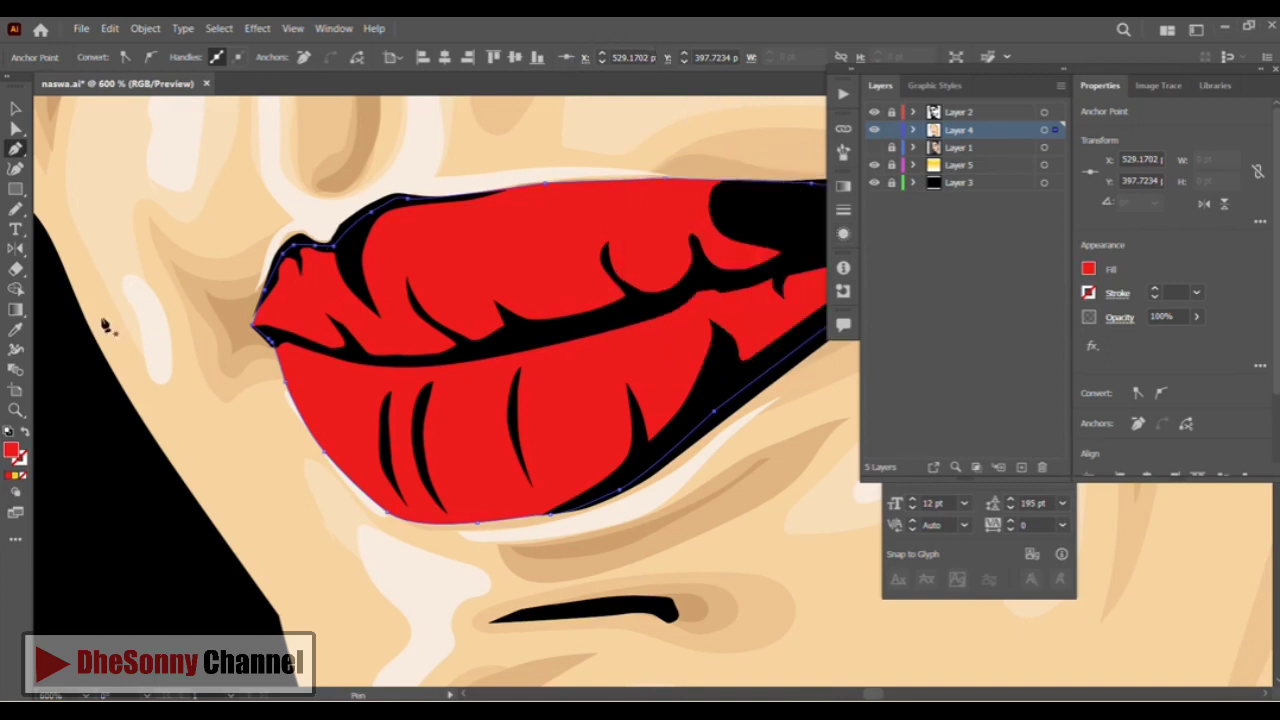
# Lighten the lip shape's fill to a softer coral red
pyautogui.doubleClick(13, 453)
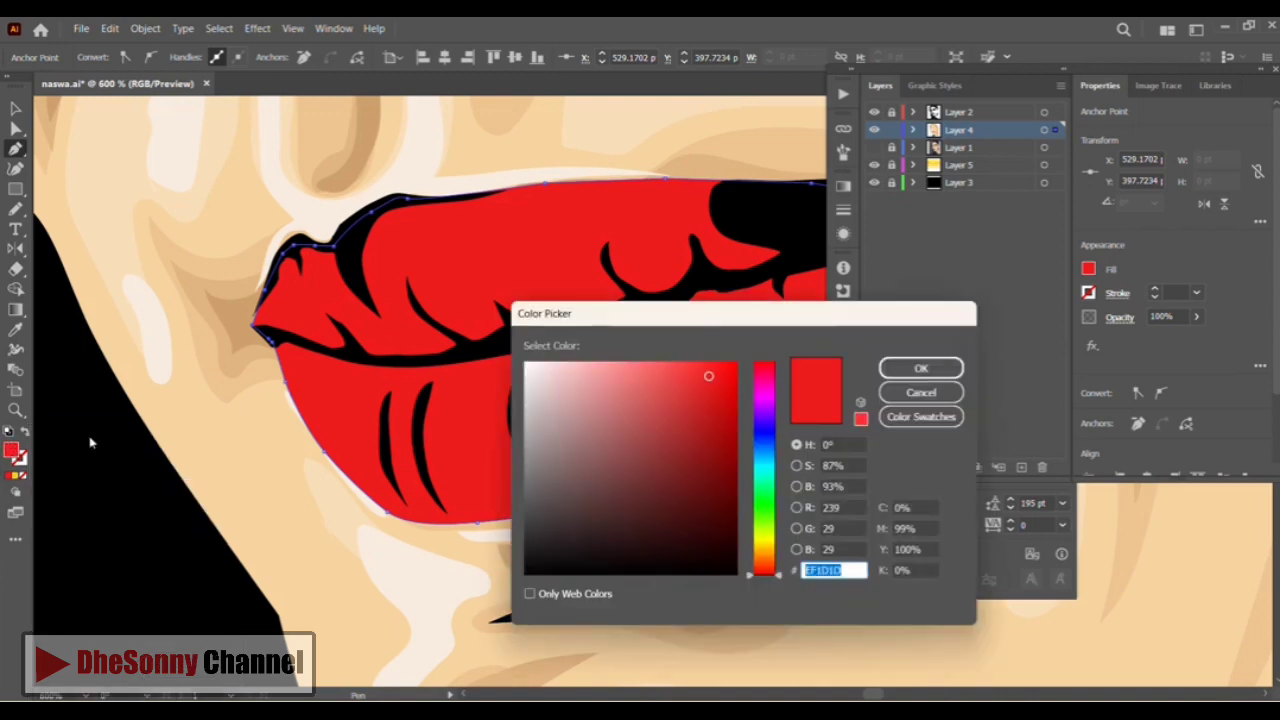
pyautogui.click(638, 374)
pyautogui.press('Return')
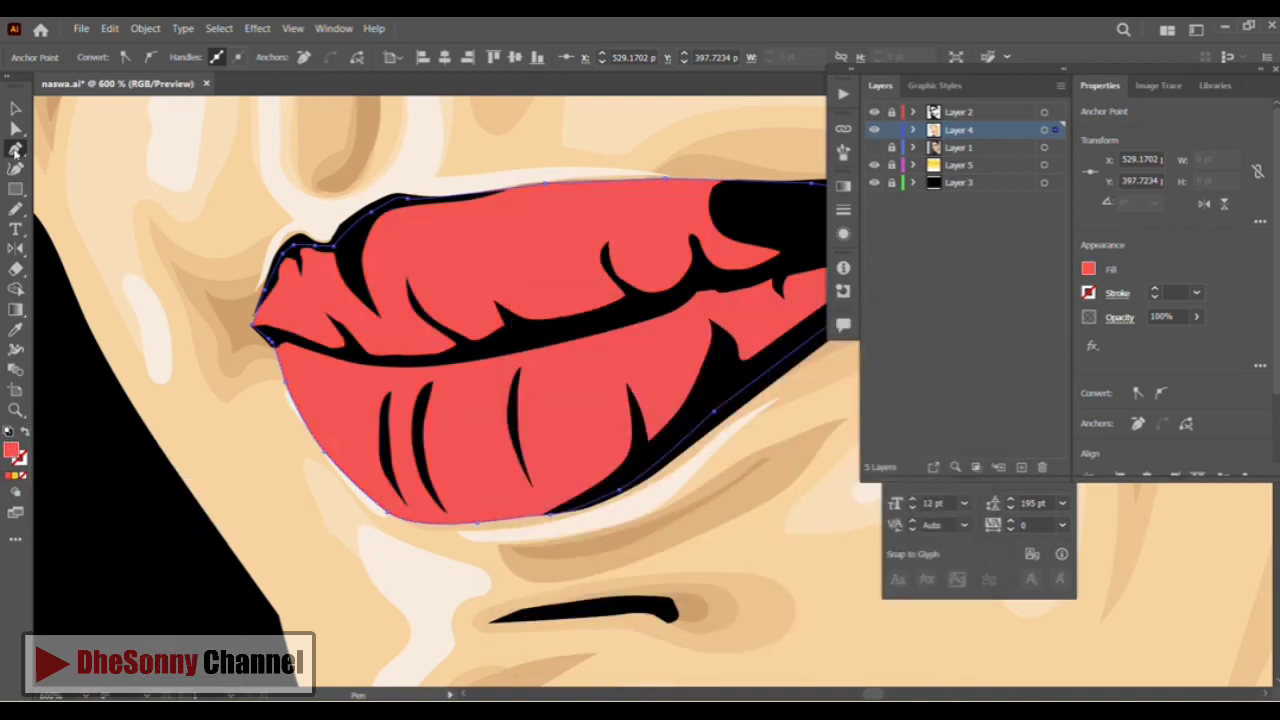
# Try sending the lip shape behind the lip shading and highlights, and undo the reordering
pyautogui.click(15, 108)
pyautogui.hotkey('ctrl', 'shift', '[')
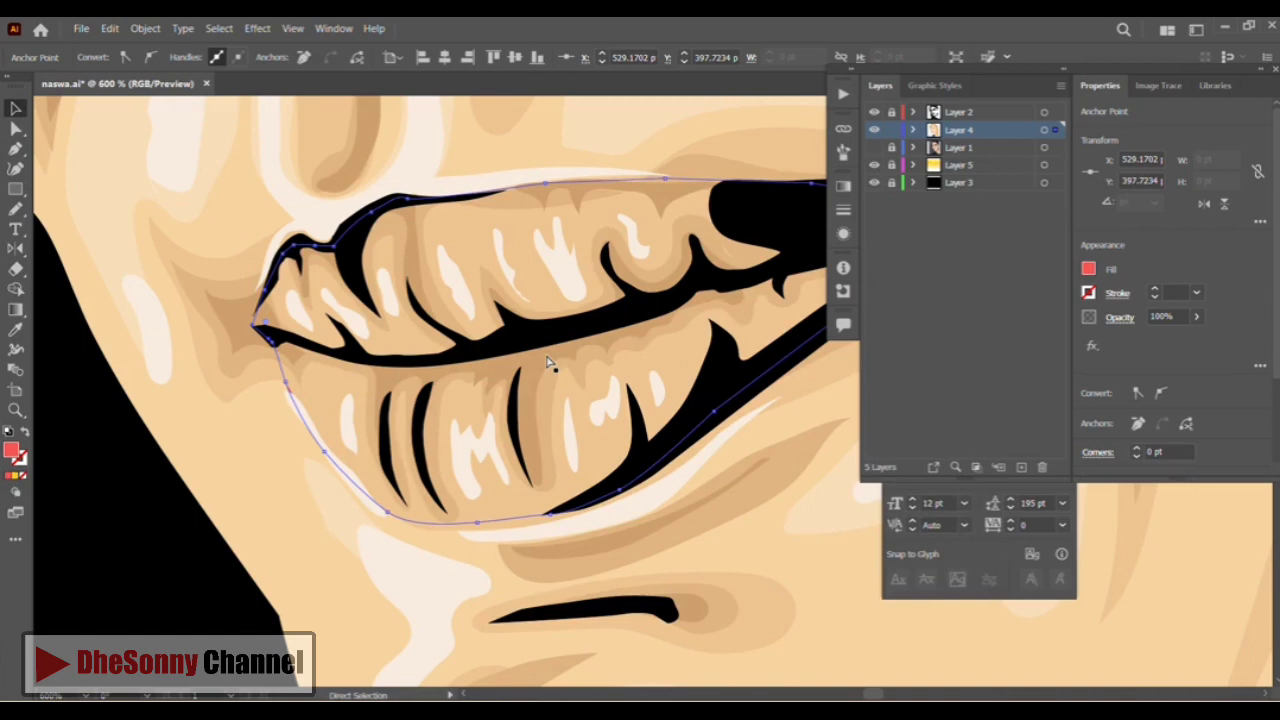
pyautogui.hotkey('ctrl', 'z')
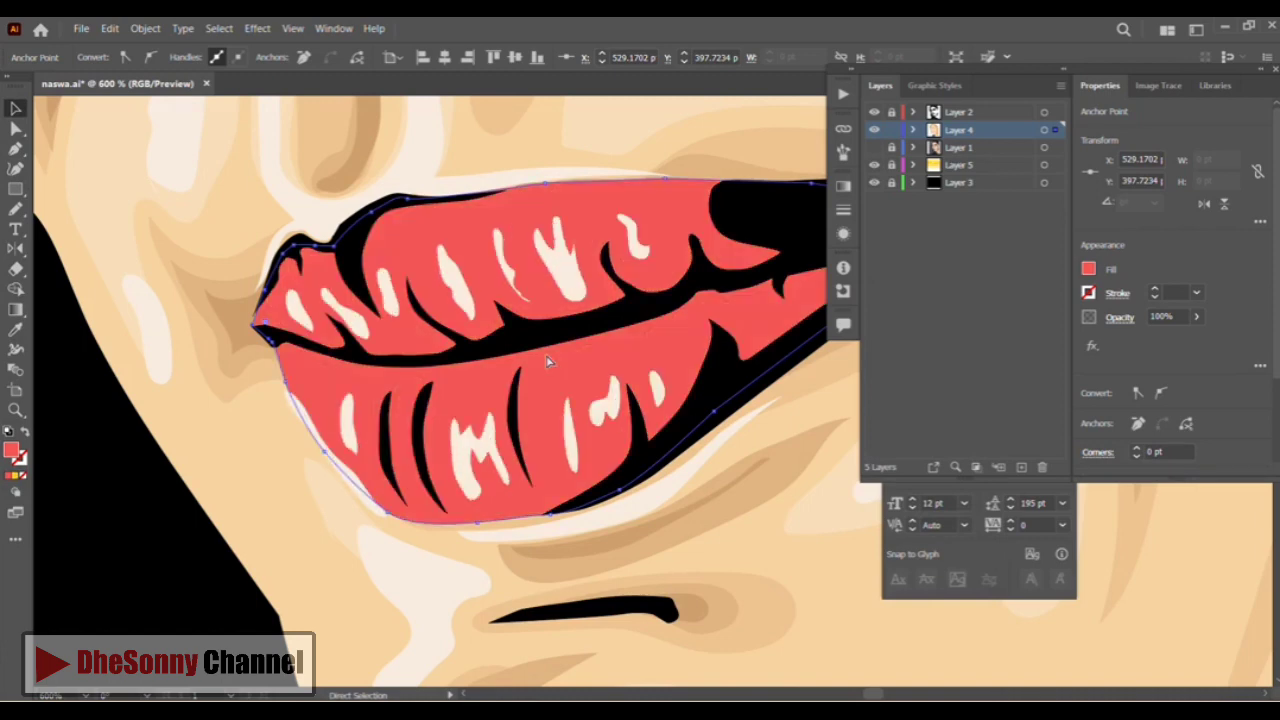
pyautogui.hotkey('ctrl', 'shift', '[')
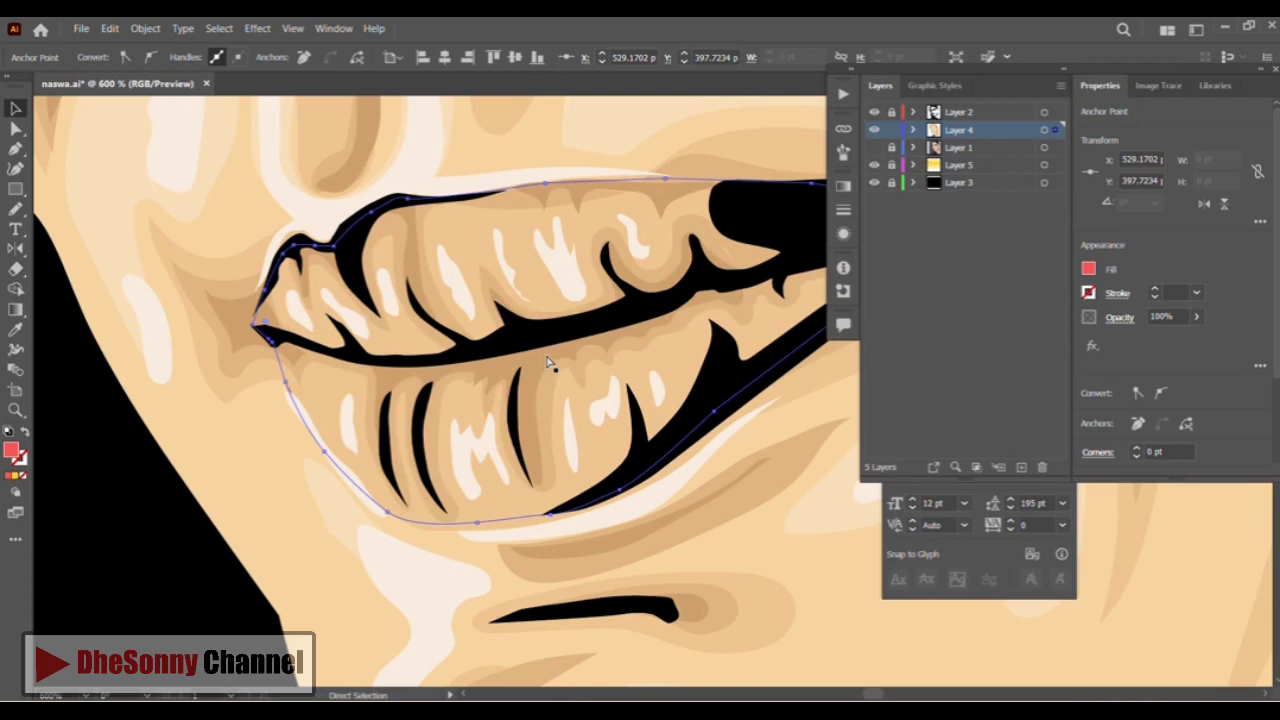
pyautogui.hotkey('ctrl', 'z')
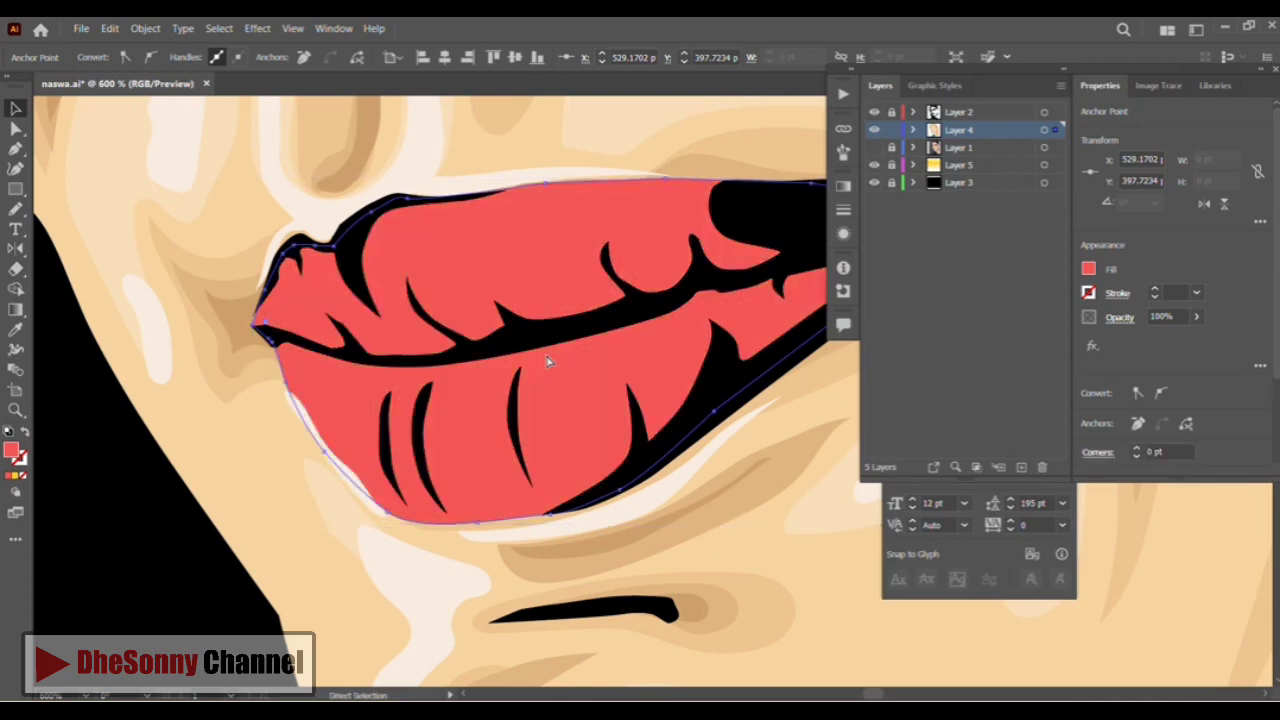
# Reduce the opacity of the coral lip shape to 41% and deselect it
pyautogui.press('v')
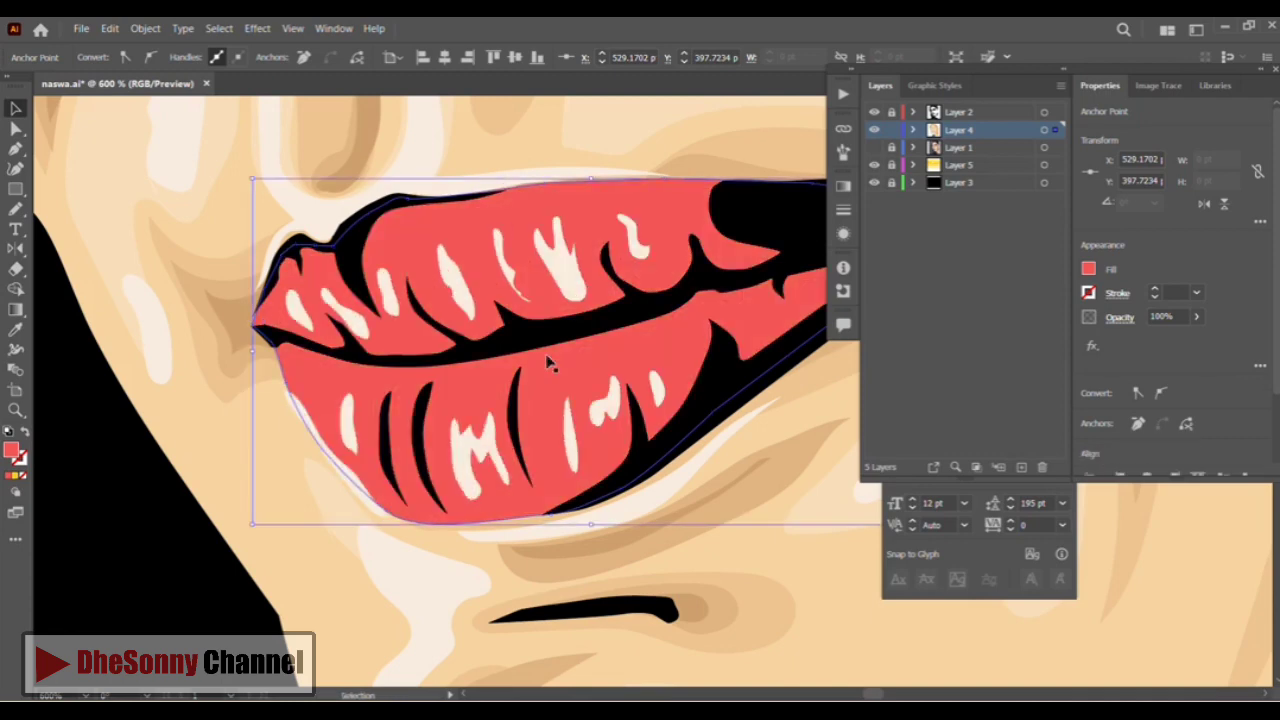
pyautogui.click(1196, 318)
pyautogui.moveTo(1203, 340); pyautogui.dragTo(1158, 342)
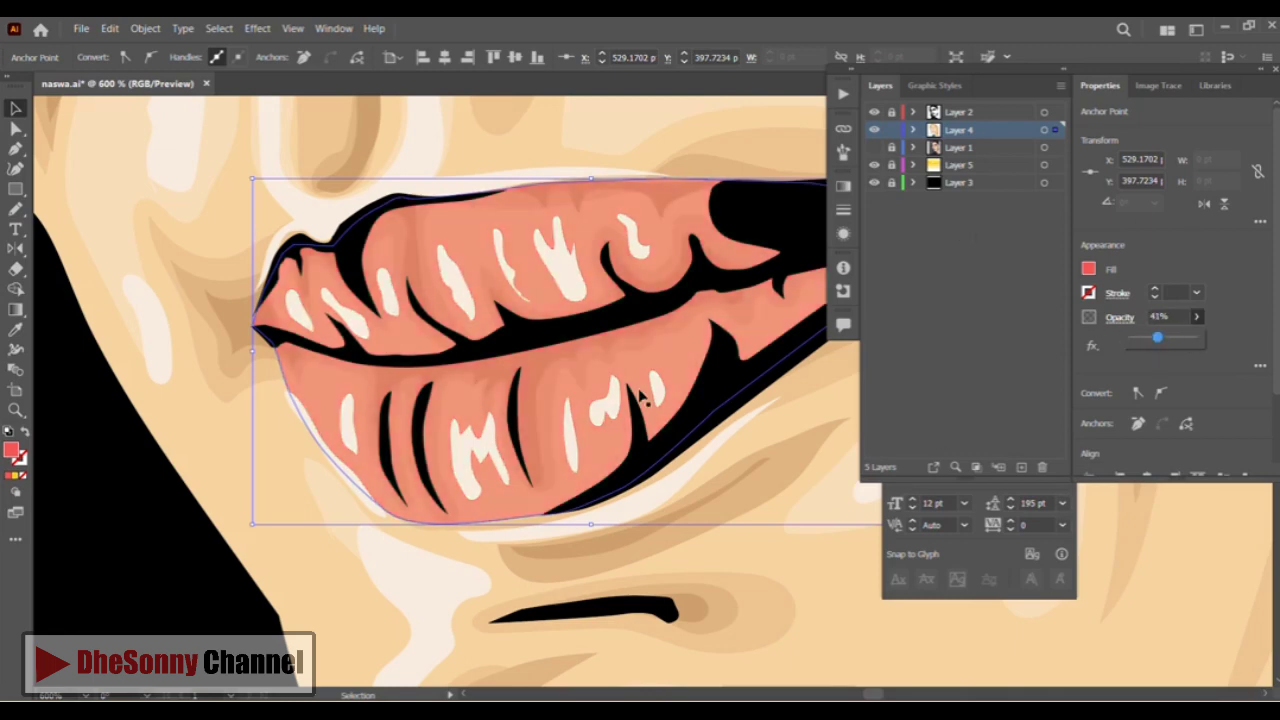
pyautogui.click(99, 499)
# Hide the black background on Layer 3 so the dark clothing outline stands out on white
pyautogui.hotkey('ctrl', '-')
pyautogui.hotkey('ctrl', '-')
pyautogui.hotkey('ctrl', '-')
pyautogui.hotkey('ctrl', '-')
pyautogui.hotkey('ctrl', '-')
pyautogui.hotkey('ctrl', '-')
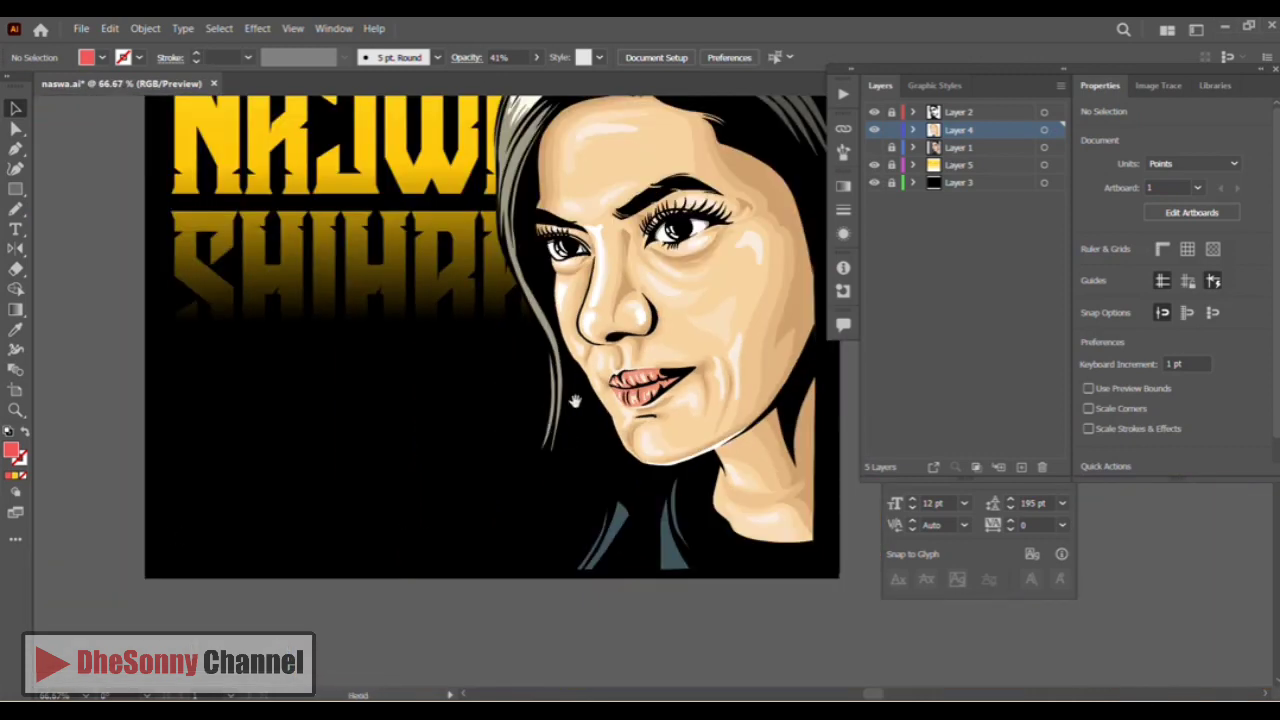
pyautogui.moveTo(513, 385); pyautogui.dragTo(451, 389)
pyautogui.click(873, 183)
# Draw a Pen path from the neck below the hair down along the jacket shoulder's outer edge toward the hem
pyautogui.click(15, 410)
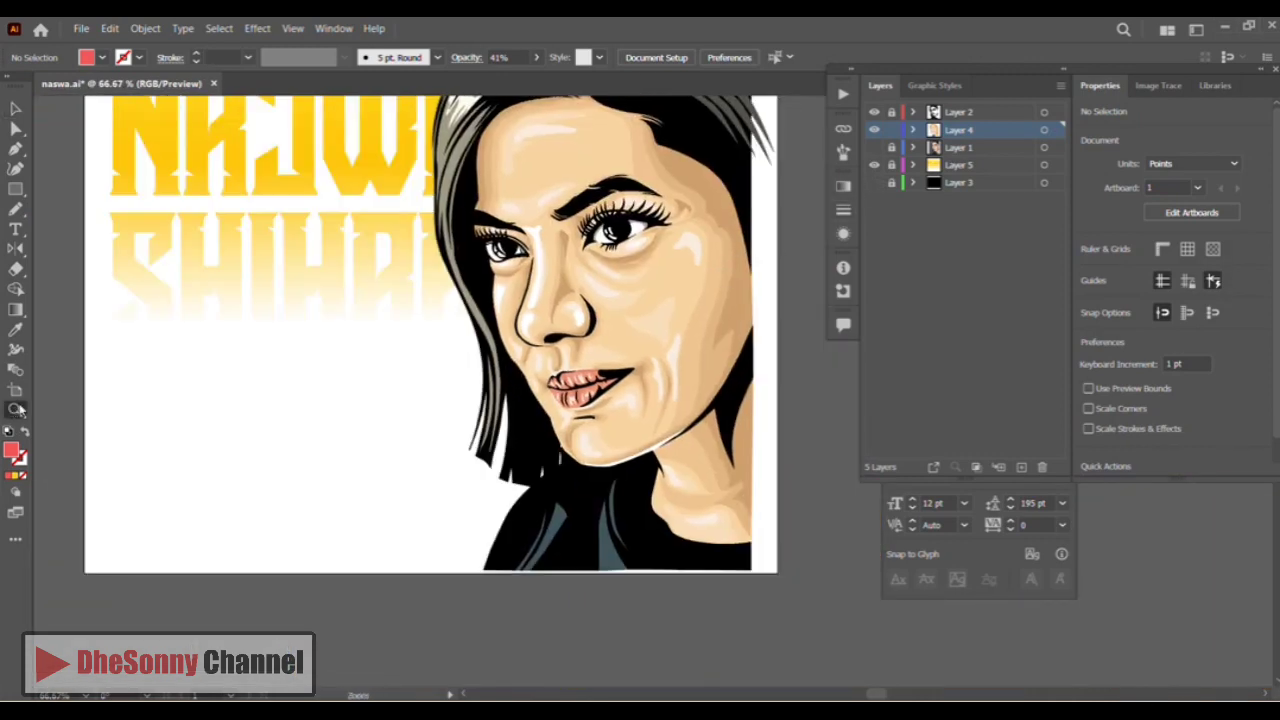
pyautogui.click(562, 509)
pyautogui.click(672, 406)
pyautogui.click(672, 406)
pyautogui.click(16, 148)
pyautogui.moveTo(695, 167); pyautogui.dragTo(590, 265)
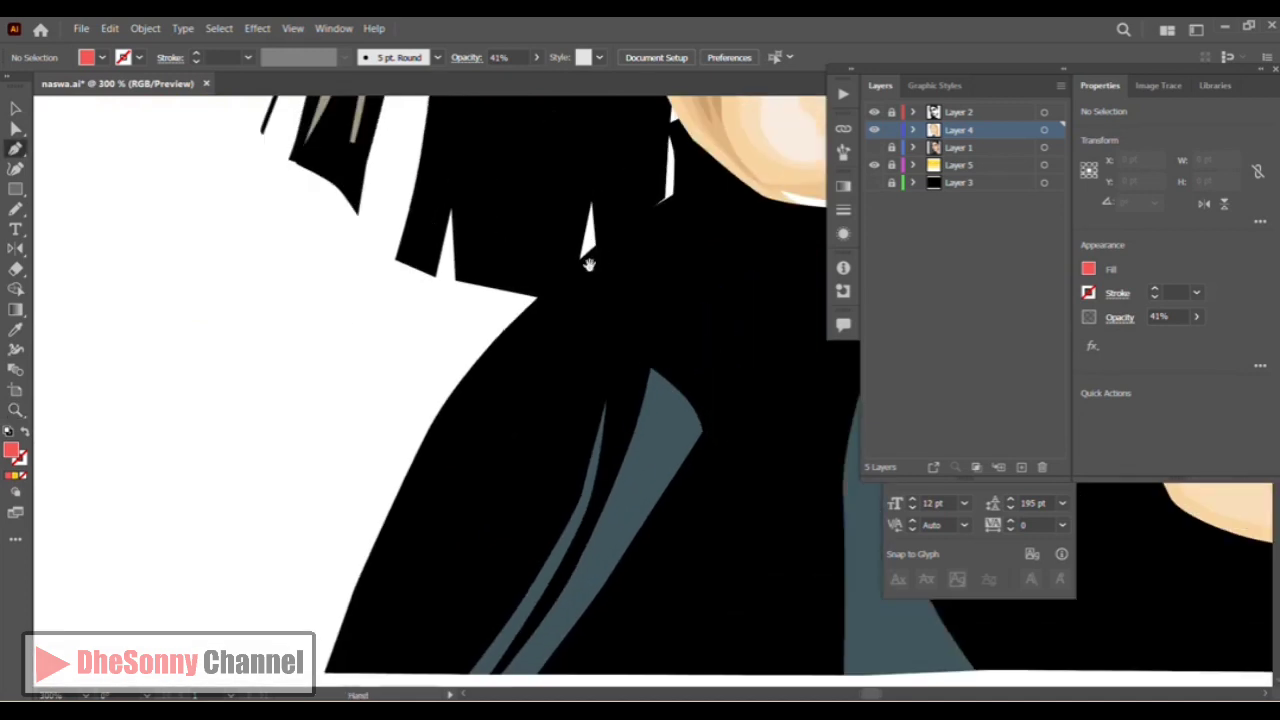
pyautogui.click(535, 296)
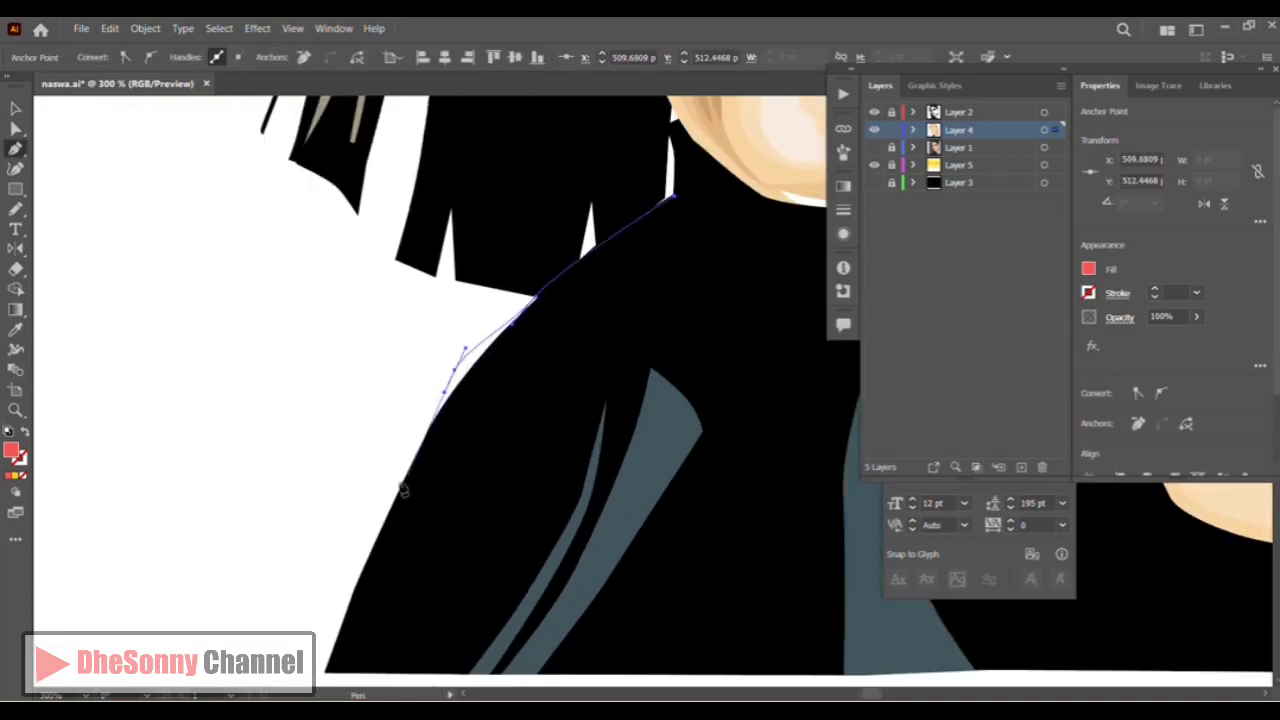
pyautogui.moveTo(398, 488); pyautogui.dragTo(382, 523)
pyautogui.moveTo(382, 523); pyautogui.dragTo(443, 396)
pyautogui.moveTo(420, 453); pyautogui.dragTo(415, 466)
# Continue the path back up inside the shoulder with a pointed fold notch and close it at the neck beside the jaw
pyautogui.click(458, 442)
pyautogui.click(489, 365)
pyautogui.click(525, 294)
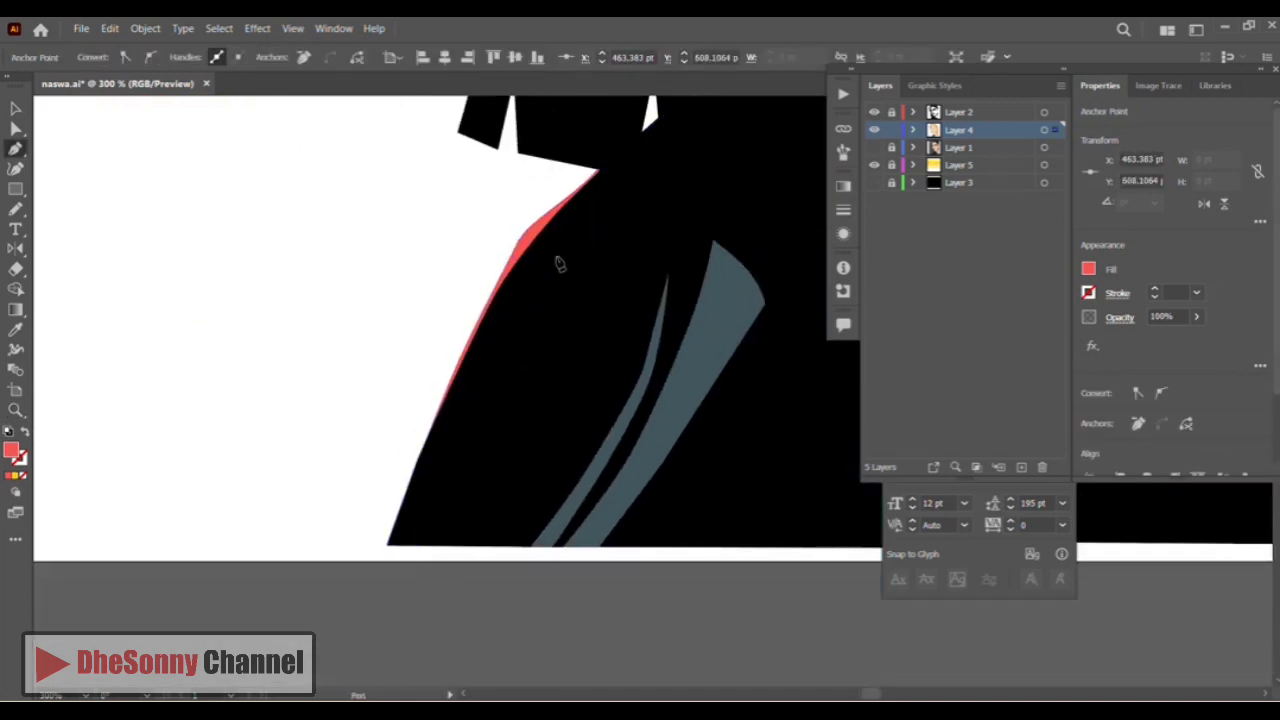
pyautogui.click(551, 263)
pyautogui.click(564, 251)
pyautogui.click(593, 234)
pyautogui.moveTo(702, 124); pyautogui.dragTo(464, 318)
pyautogui.moveTo(488, 312); pyautogui.dragTo(508, 301)
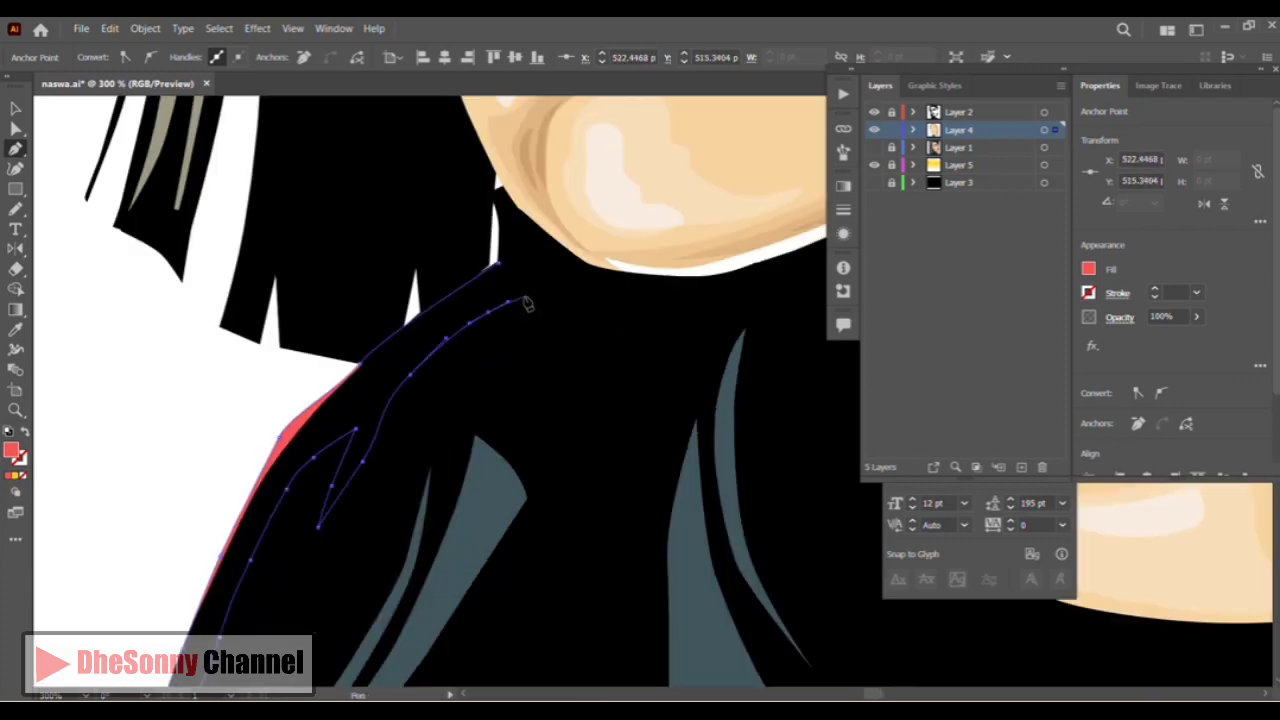
pyautogui.click(494, 191)
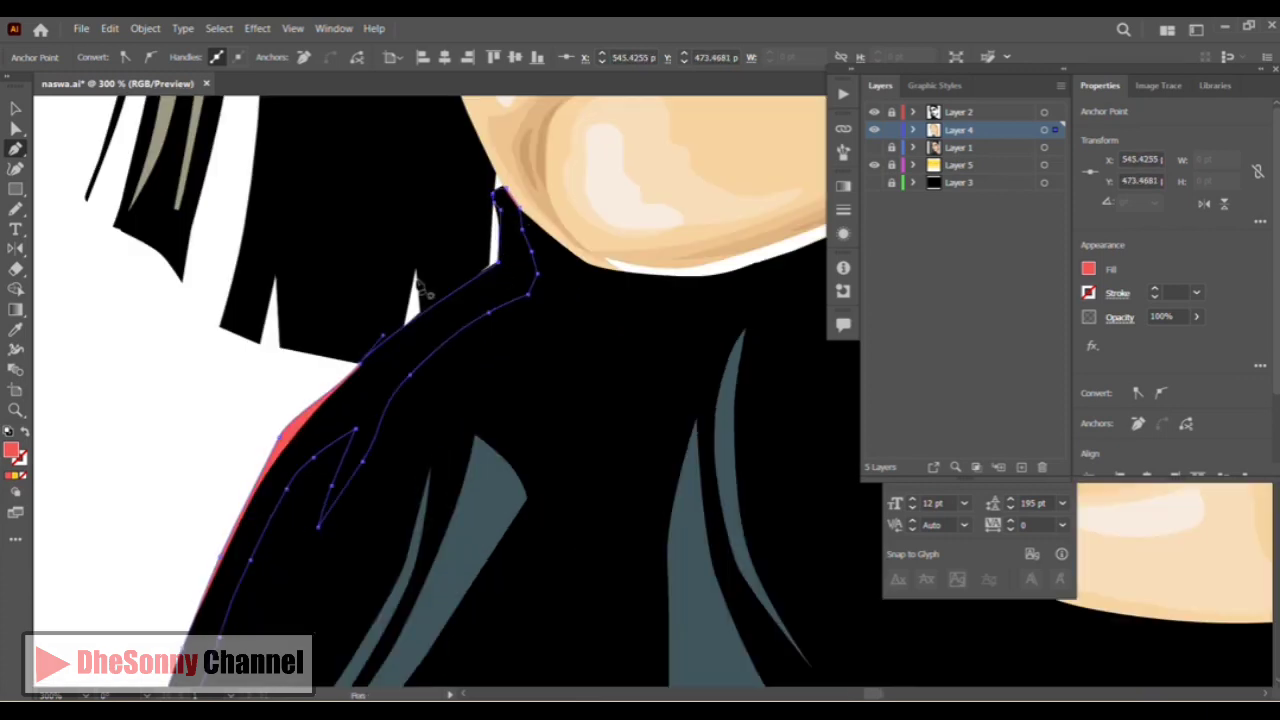
# Fill the closed shoulder shape with a muted grey-brown (8E7C7C)
pyautogui.doubleClick(12, 454)
pyautogui.click(543, 467)
pyautogui.click(551, 454)
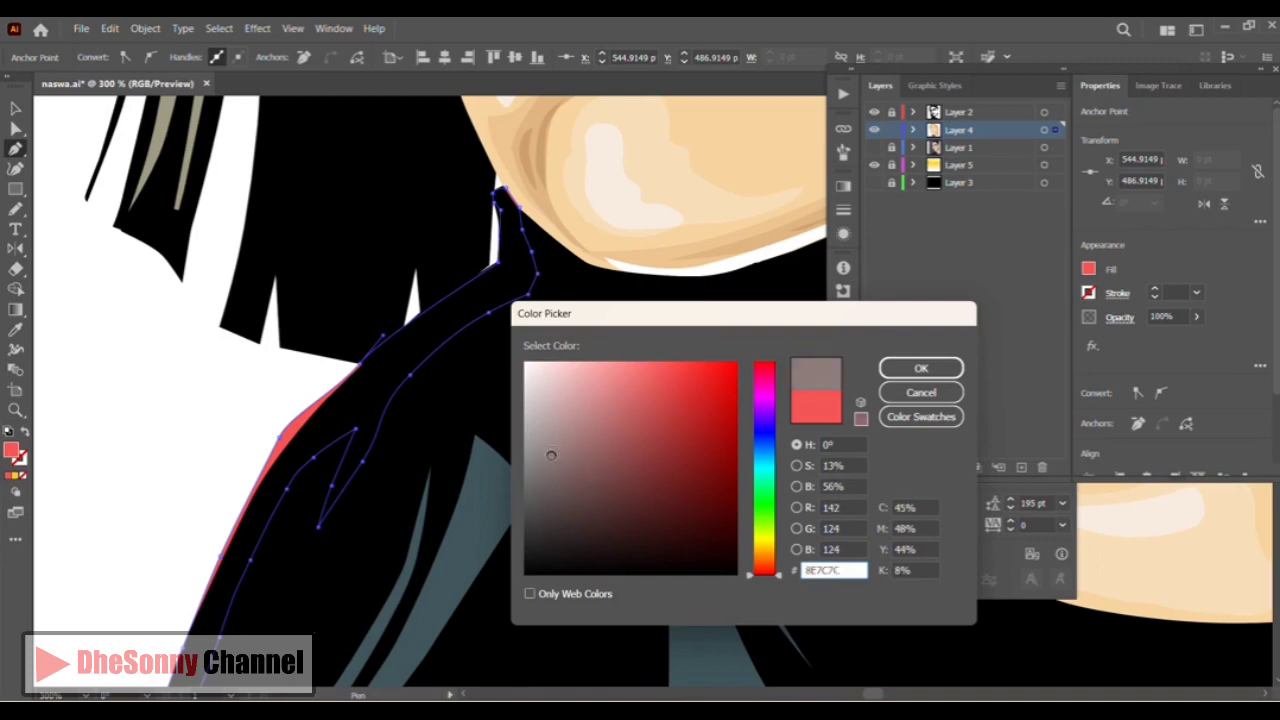
pyautogui.click(920, 368)
pyautogui.press('ctrl')
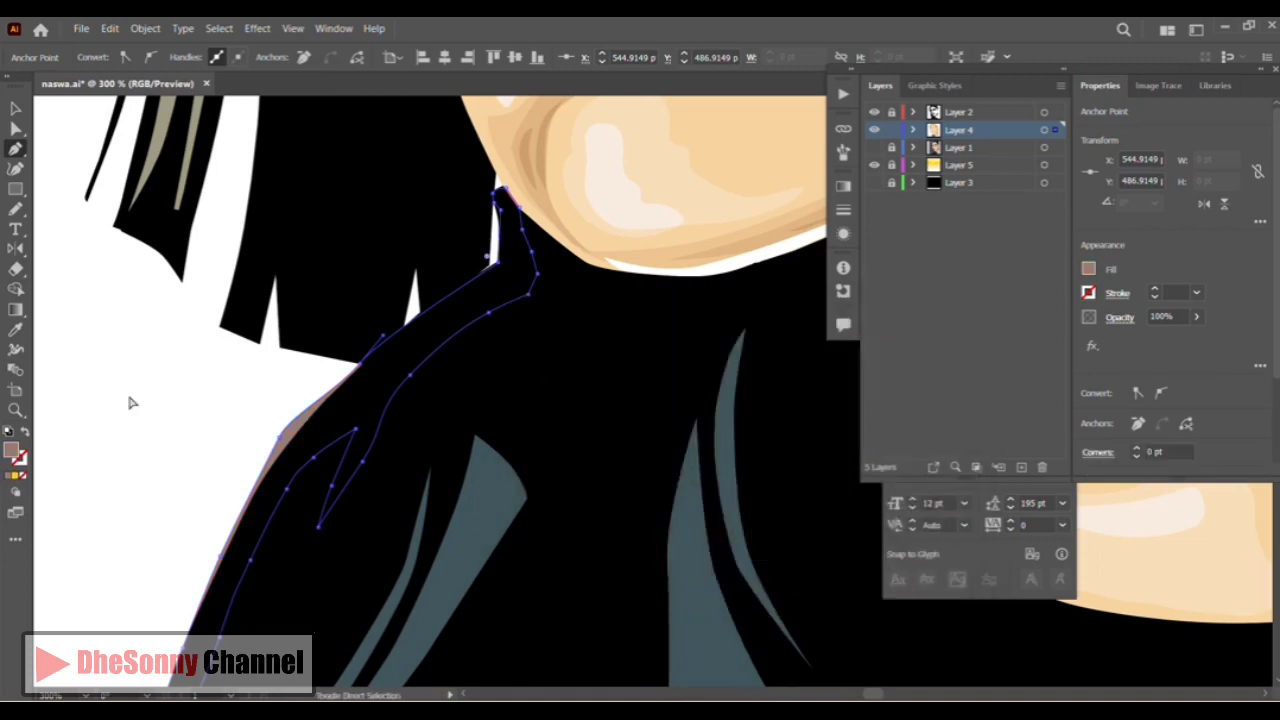
# Move the shoulder shape from Layer 4 to Layer 2 so it sits above the black artwork
pyautogui.click(912, 130)
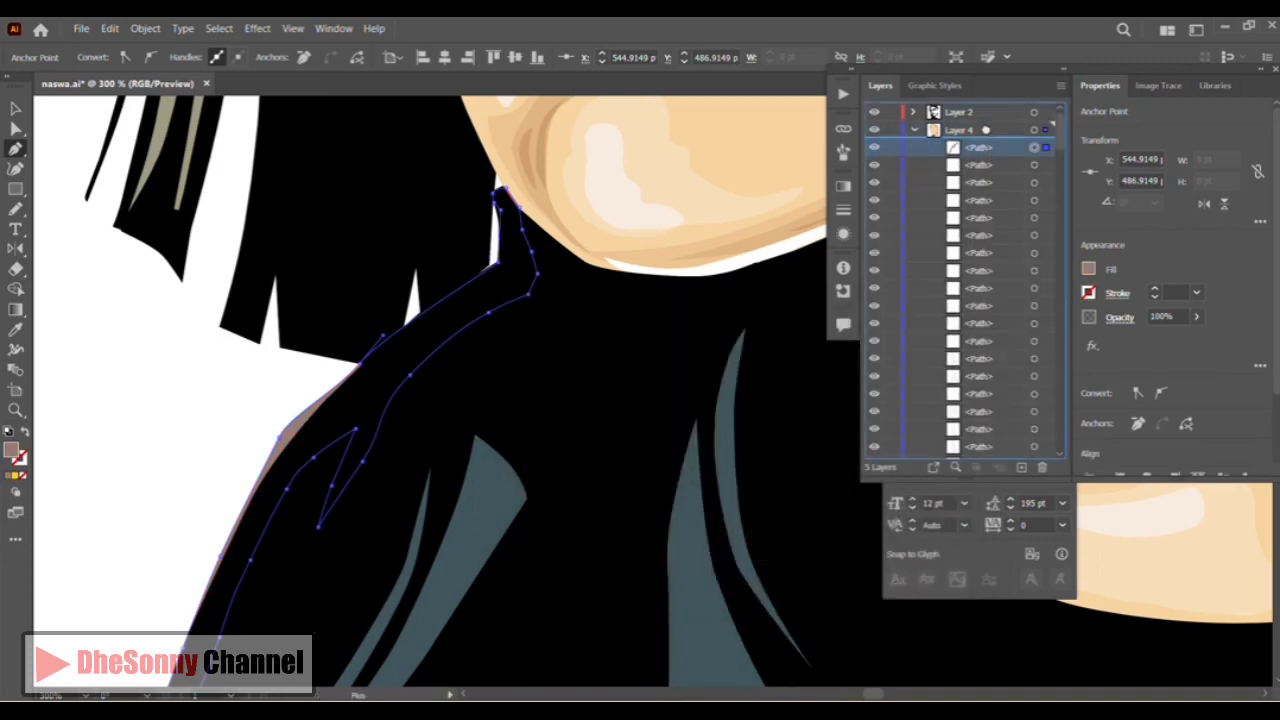
pyautogui.moveTo(985, 130); pyautogui.dragTo(975, 112)
pyautogui.click(908, 130)
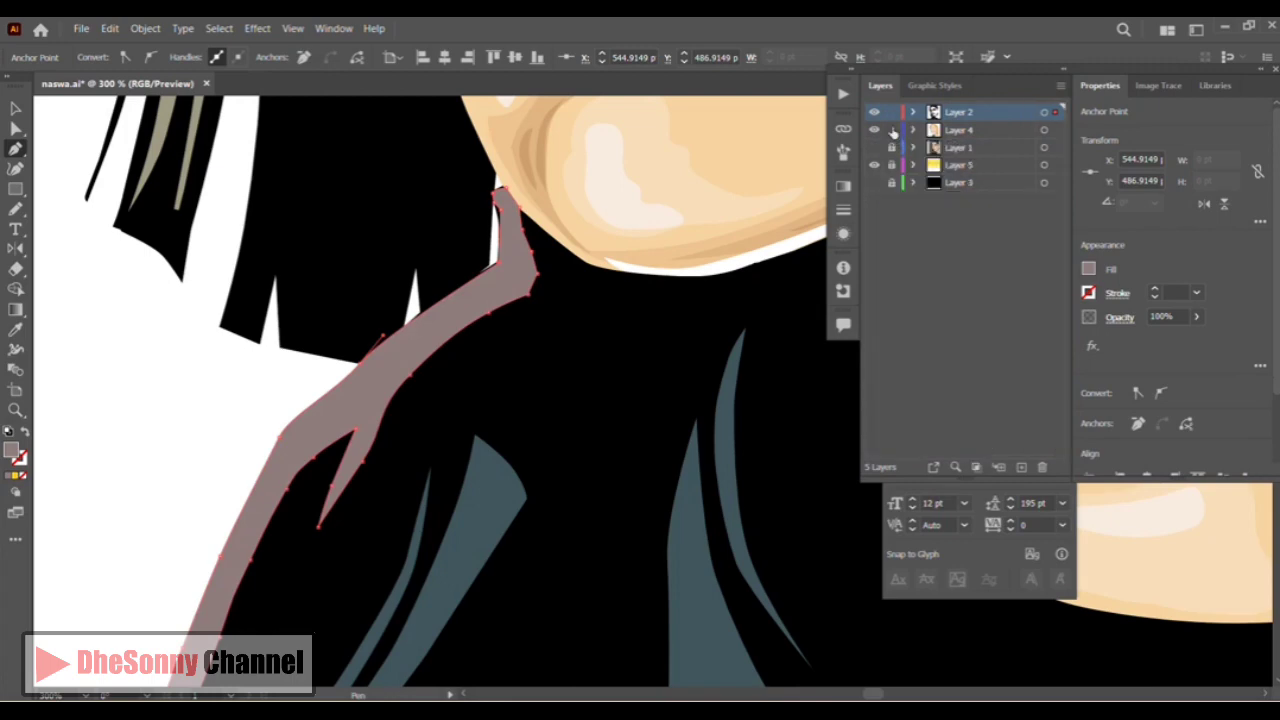
# Adjust the anchor points at the shoulder shape's neck end so its edge follows the jawline and the hair gap
pyautogui.click(15, 410)
pyautogui.click(545, 208)
pyautogui.doubleClick(624, 397)
pyautogui.doubleClick(669, 364)
pyautogui.click(15, 128)
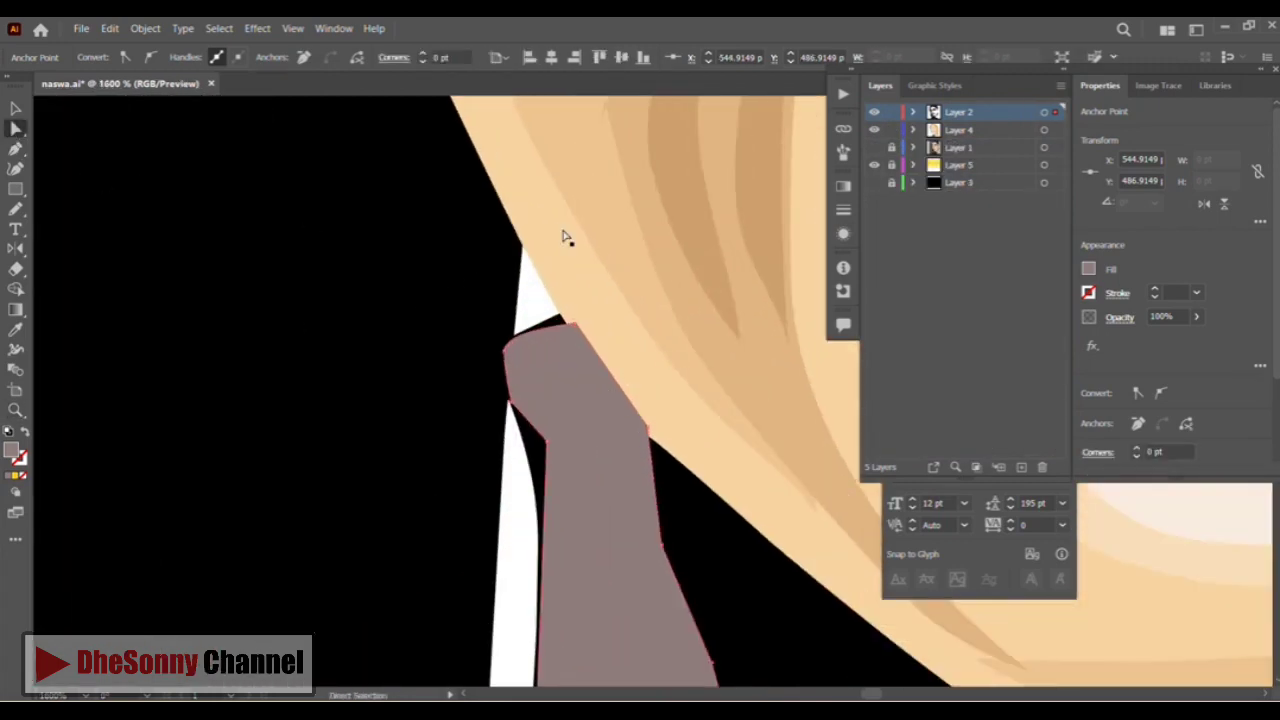
pyautogui.moveTo(574, 327); pyautogui.dragTo(561, 318)
pyautogui.moveTo(652, 436)
pyautogui.mouseDown()
pyautogui.moveTo(637, 450)
pyautogui.moveTo(646, 444)
pyautogui.mouseUp()
pyautogui.click(583, 430)
pyautogui.click(547, 445)
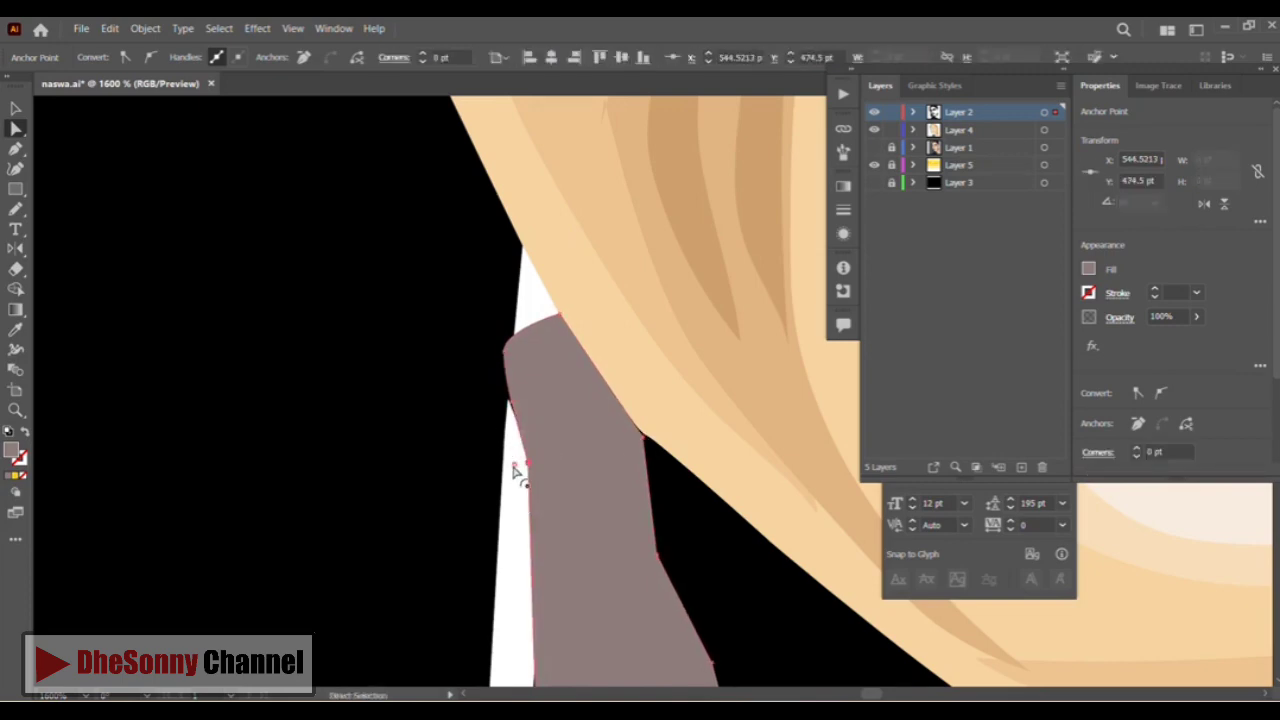
# Show the black background on Layer 3 again and deselect the shoulder shape
pyautogui.hotkey('ctrl', '-')
pyautogui.hotkey('ctrl', '-')
pyautogui.hotkey('ctrl', '-')
pyautogui.hotkey('ctrl', '-')
pyautogui.hotkey('ctrl', '-')
pyautogui.hotkey('ctrl', '-')
pyautogui.hotkey('ctrl', '-')
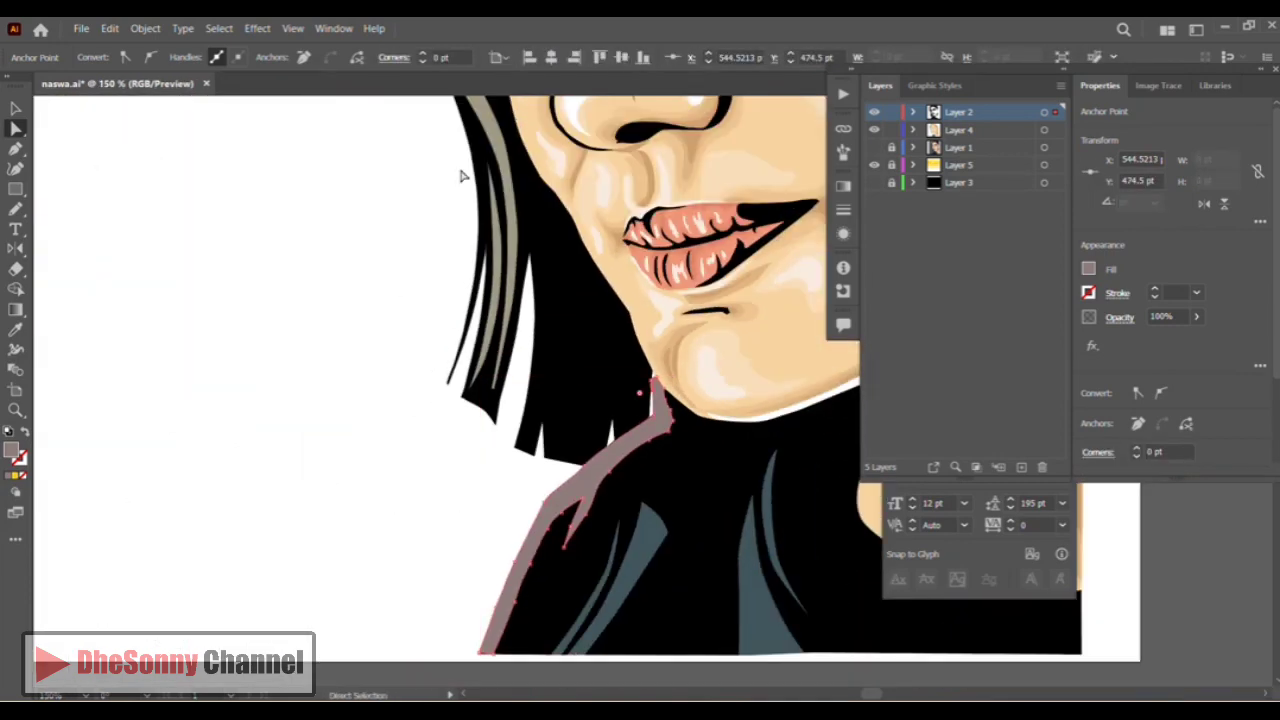
pyautogui.click(874, 182)
pyautogui.click(15, 108)
pyautogui.click(291, 223)
# Adjust the black hair shape beside the outer cheek to cover the thin sliver along the face edge
pyautogui.moveTo(456, 286); pyautogui.dragTo(308, 343)
pyautogui.moveTo(416, 115); pyautogui.dragTo(397, 353)
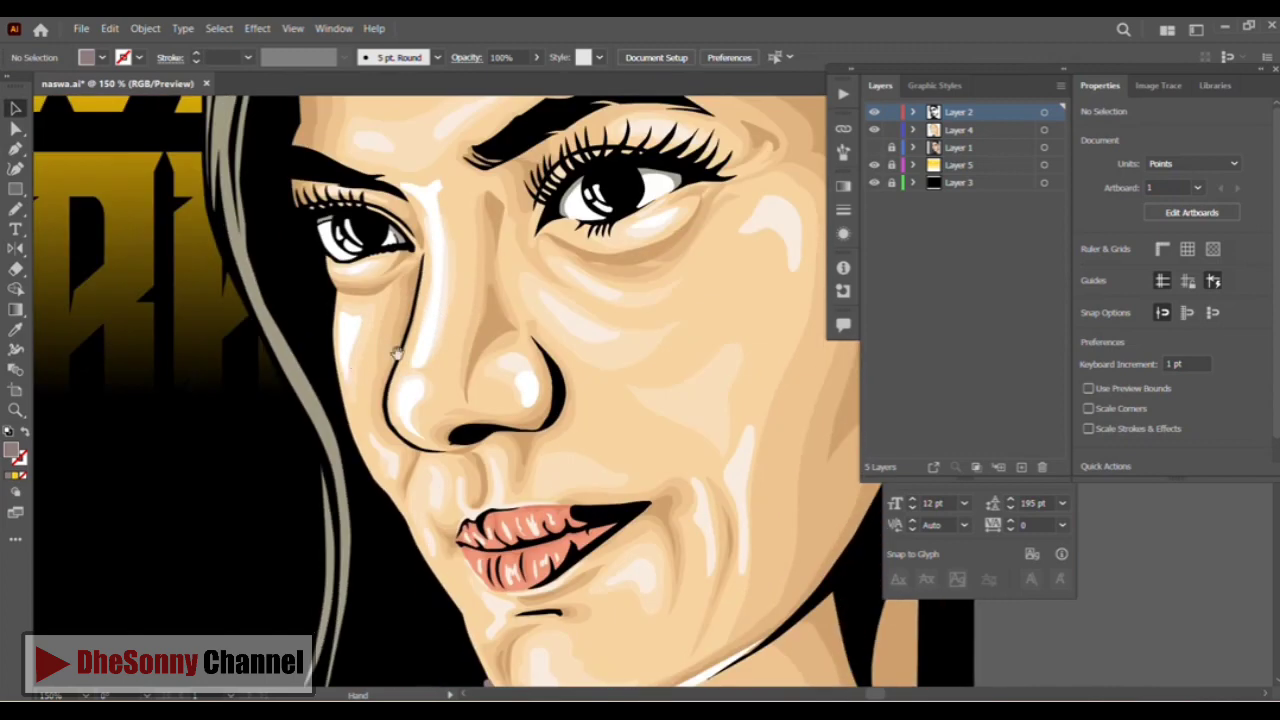
pyautogui.moveTo(423, 307); pyautogui.dragTo(418, 478)
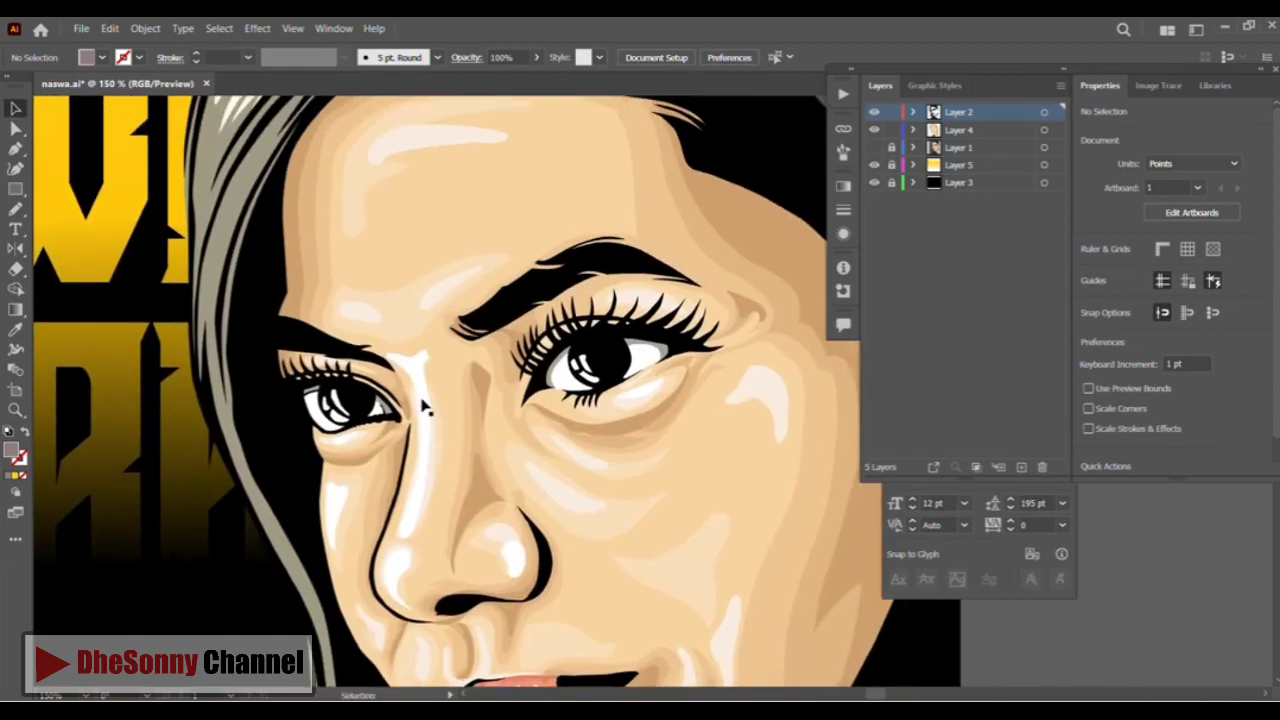
pyautogui.moveTo(606, 312); pyautogui.dragTo(390, 260)
pyautogui.moveTo(529, 460); pyautogui.dragTo(507, 400)
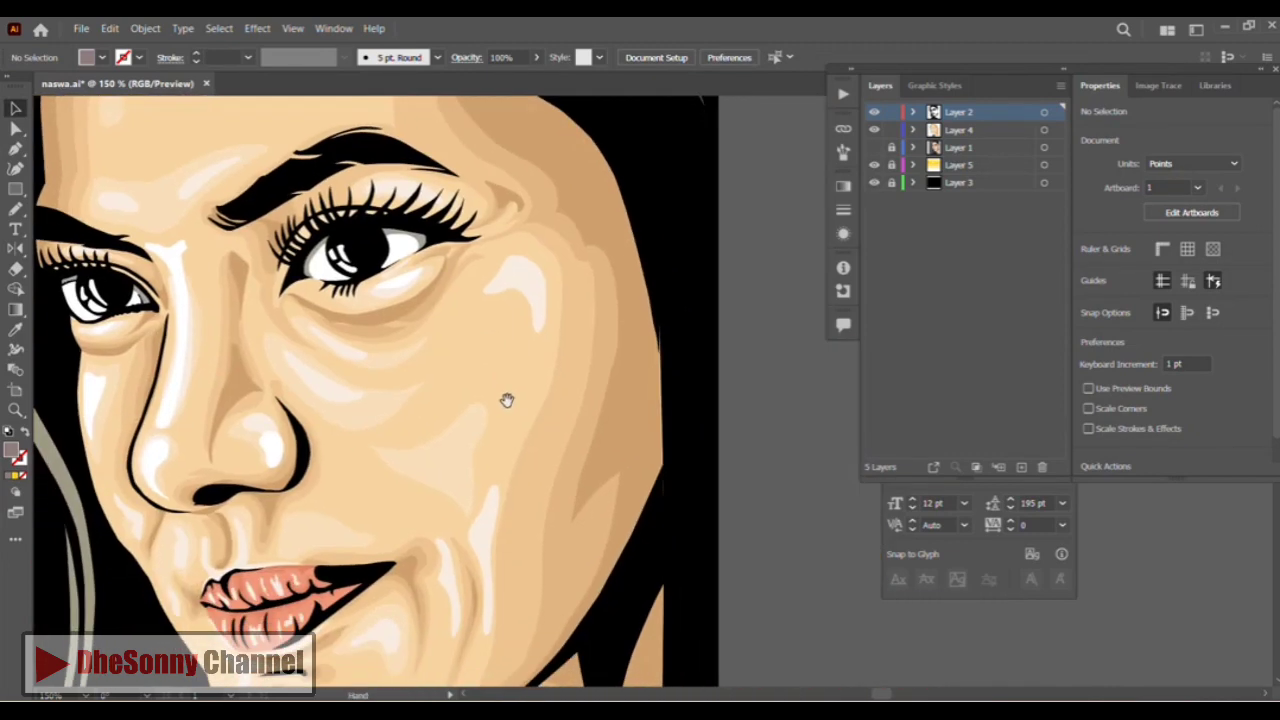
pyautogui.press('z')
pyautogui.click(655, 357)
pyautogui.click(676, 347)
pyautogui.click(670, 365)
pyautogui.press('v')
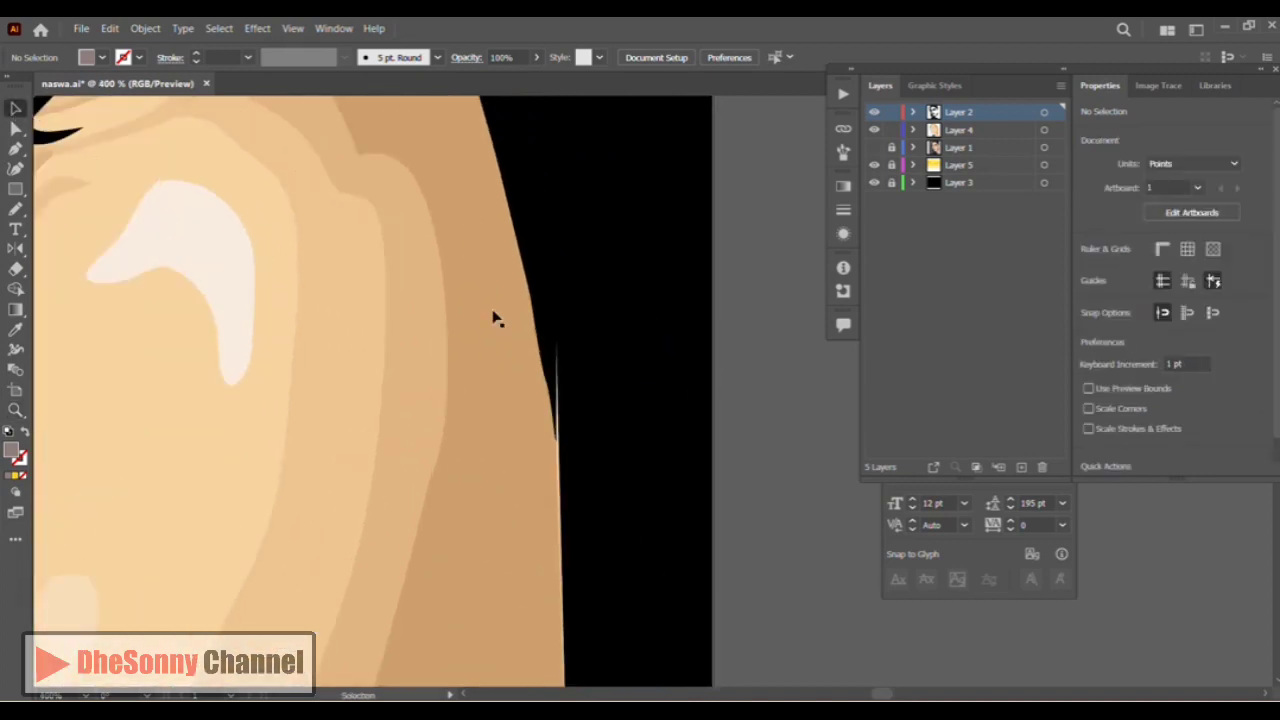
pyautogui.click(540, 312)
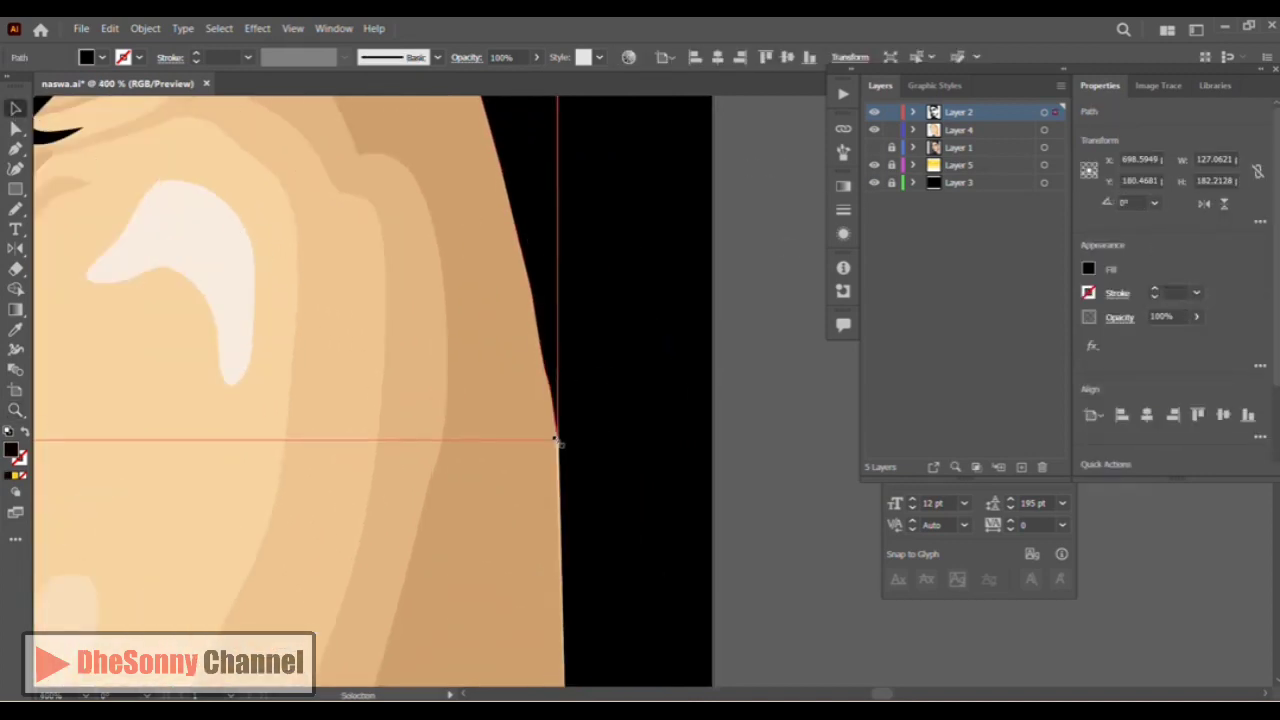
pyautogui.click(762, 323)
pyautogui.moveTo(539, 217); pyautogui.dragTo(694, 625)
pyautogui.scroll(-5, 654, 529)
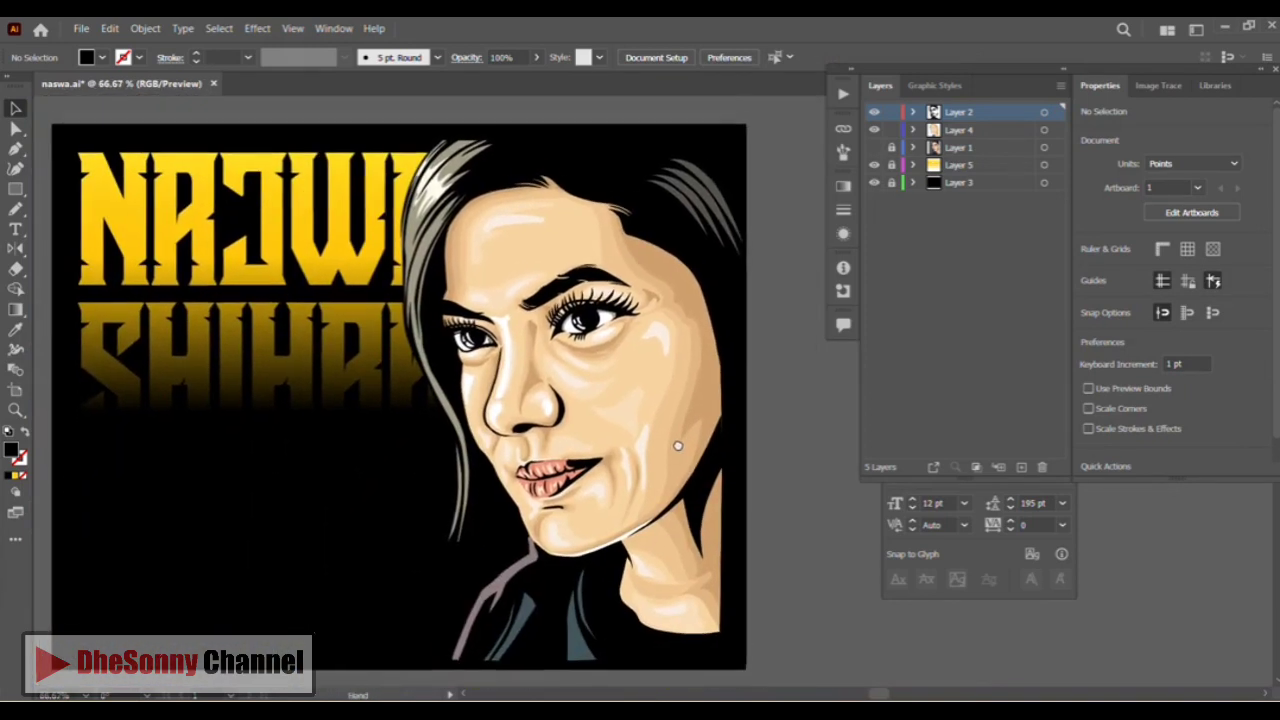
pyautogui.moveTo(678, 446); pyautogui.dragTo(680, 438)
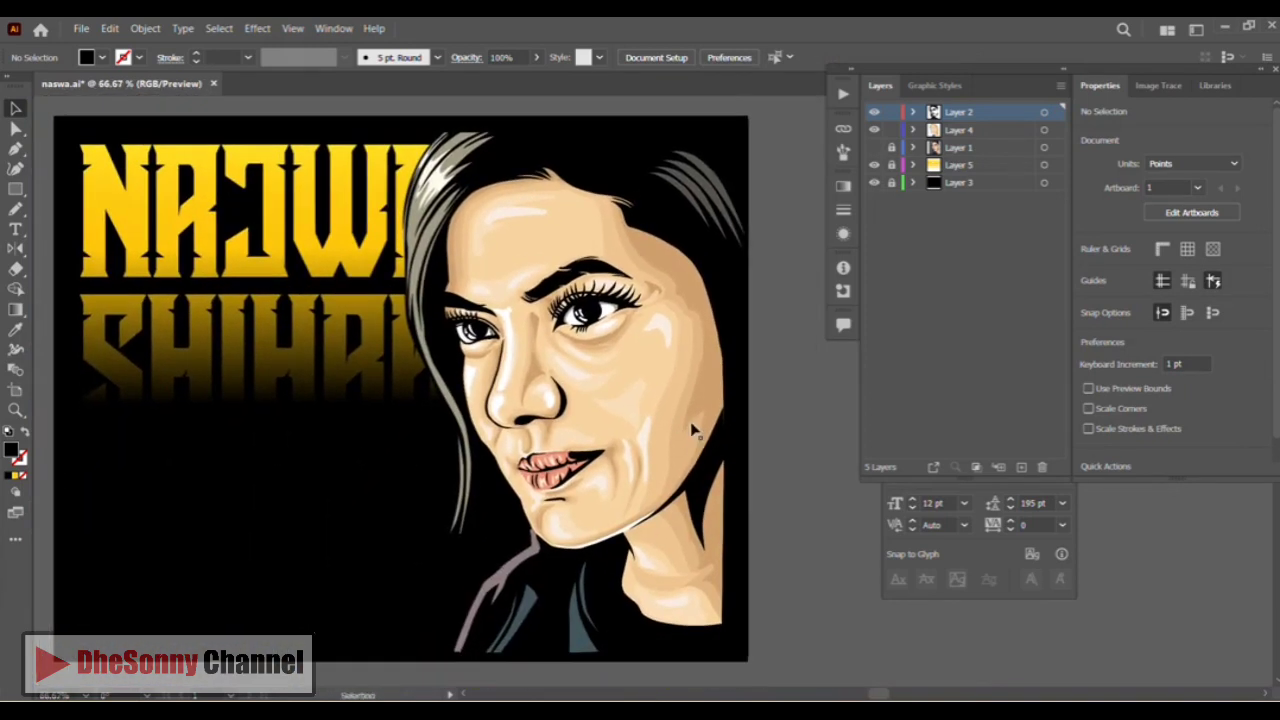